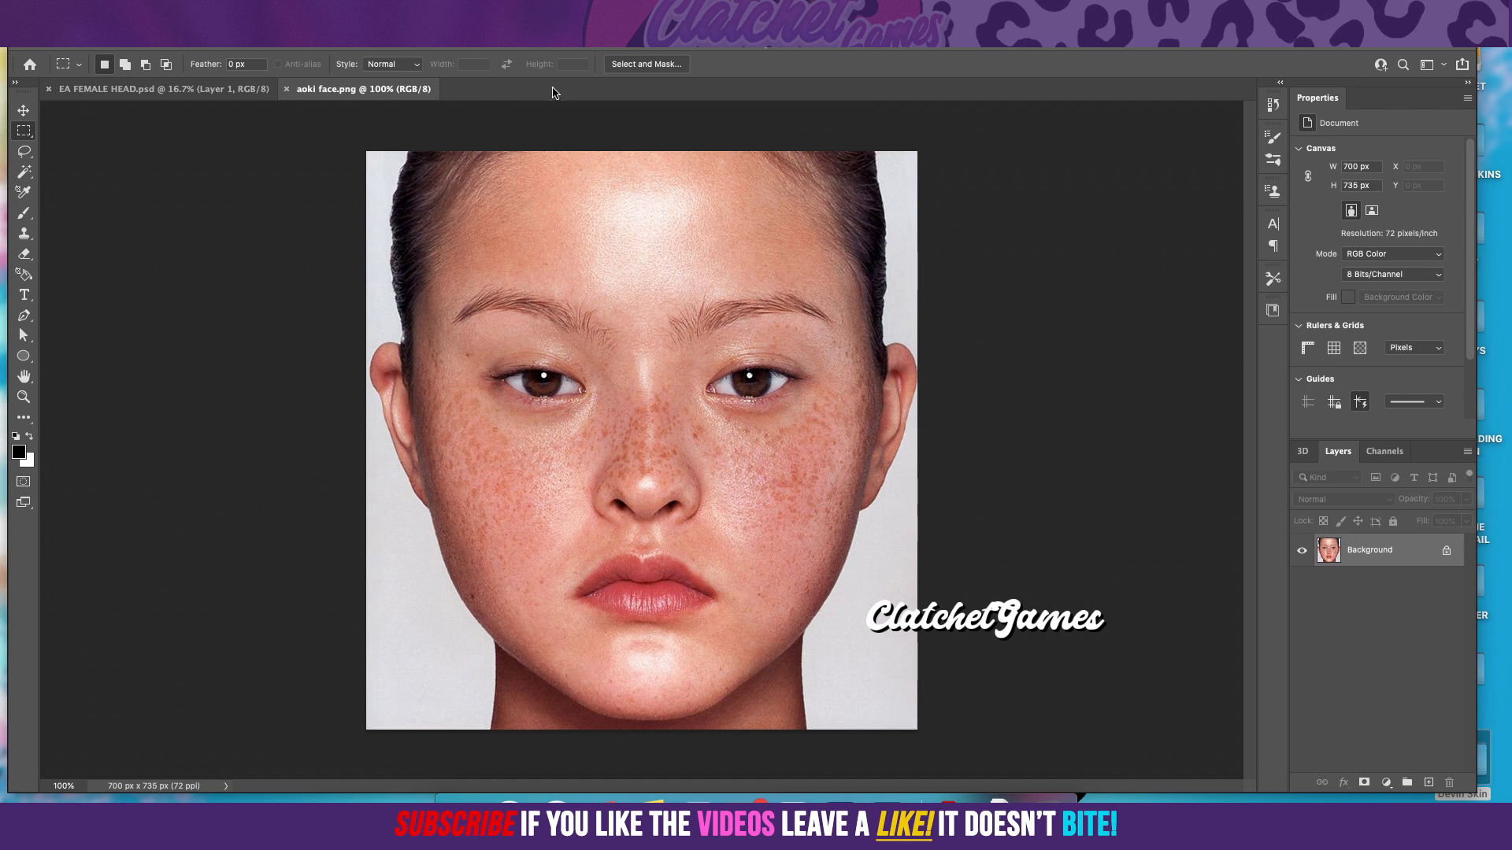
# Step: Unlock the Background layer and trace a Pen path from the top of the forehead down the right-hand side of the face
pyautogui.click(1447, 551)
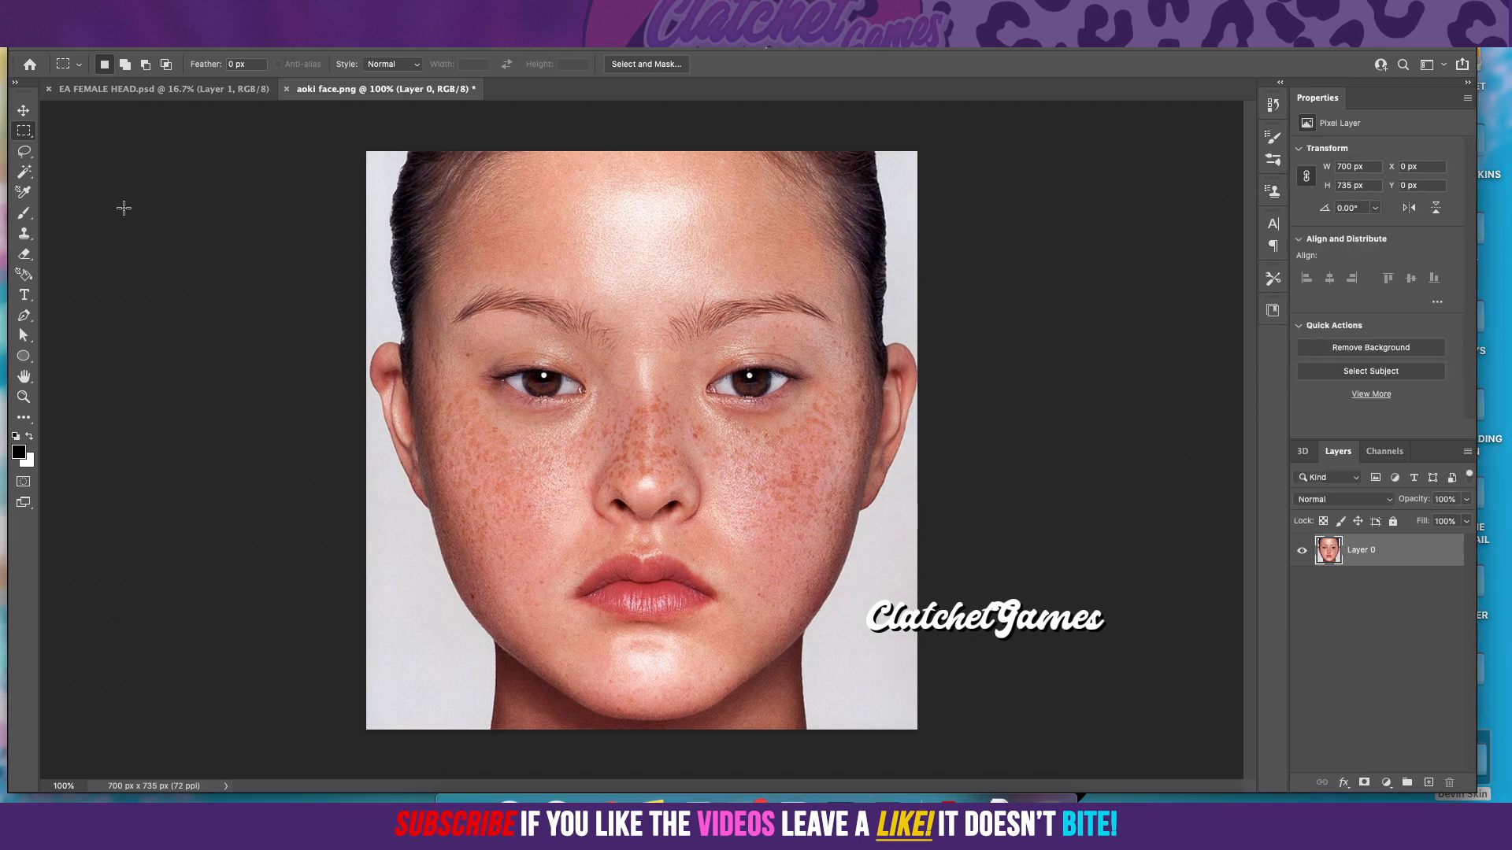
pyautogui.click(24, 321)
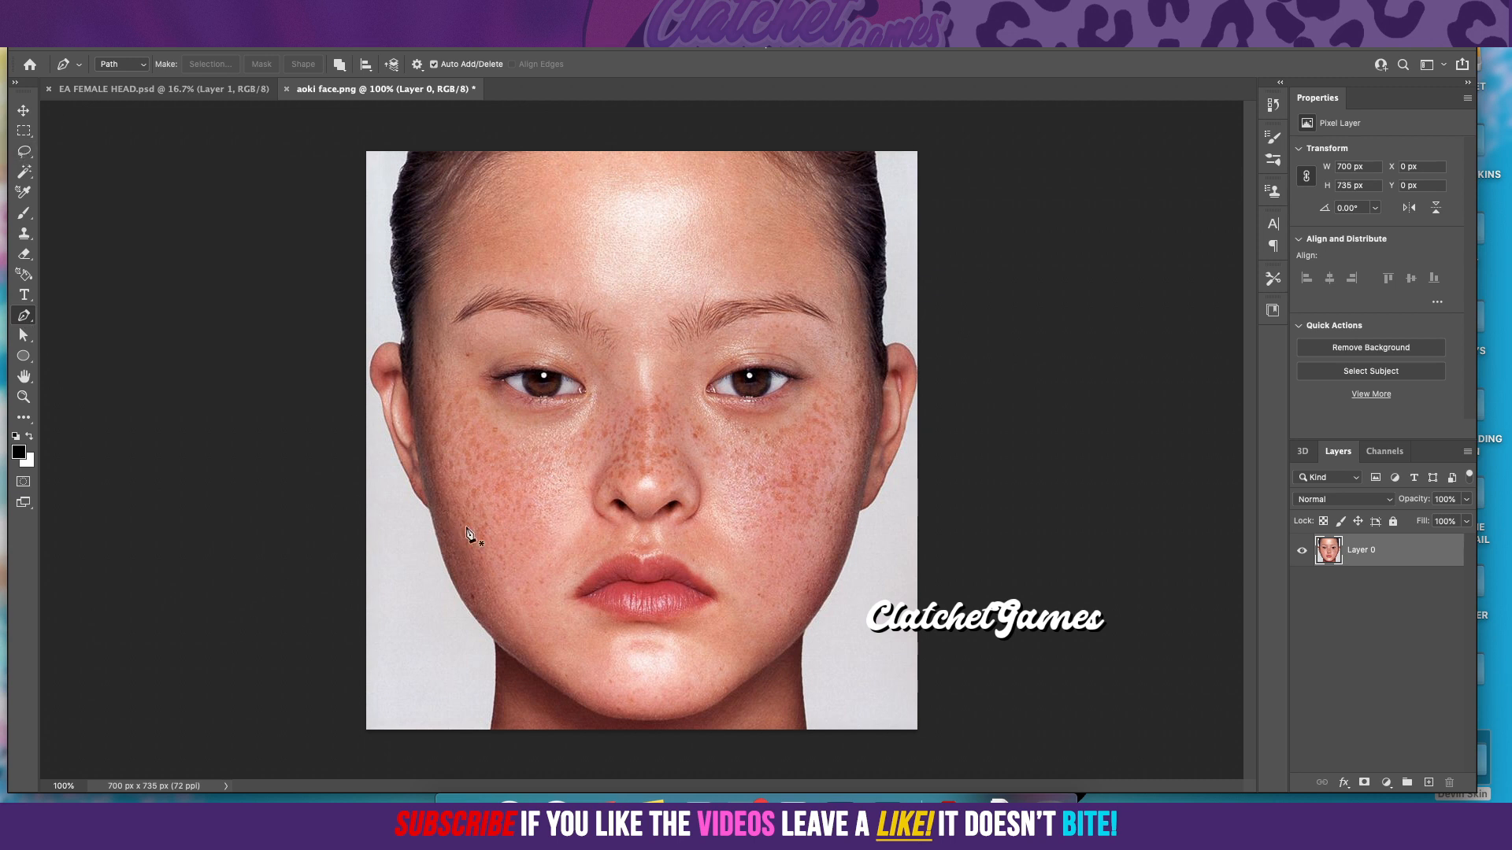
pyautogui.click(664, 158)
pyautogui.moveTo(776, 191); pyautogui.dragTo(820, 232)
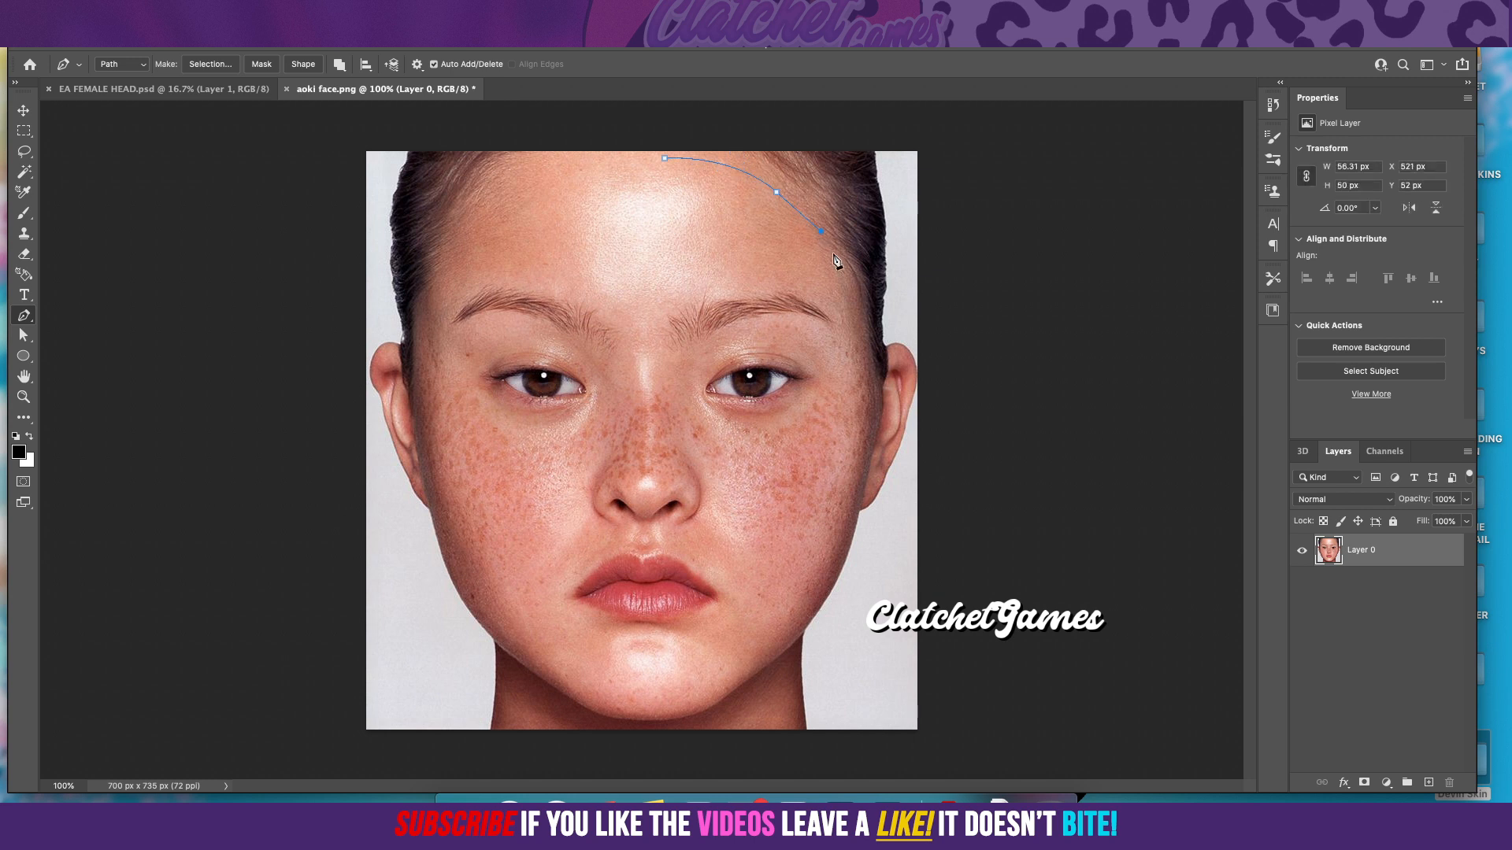
pyautogui.moveTo(847, 297); pyautogui.dragTo(852, 318)
pyautogui.press('super+z')
pyautogui.moveTo(864, 335); pyautogui.dragTo(870, 362)
pyautogui.press('super+z')
pyautogui.click(864, 477)
pyautogui.press('super+z')
pyautogui.moveTo(831, 589); pyautogui.dragTo(816, 620)
pyautogui.click(772, 654)
pyautogui.press('super+z')
pyautogui.press('super+z')
pyautogui.press('super+z')
pyautogui.moveTo(800, 630)
pyautogui.mouseDown()
pyautogui.moveTo(752, 674)
pyautogui.moveTo(807, 630)
pyautogui.mouseUp()
pyautogui.press('super+z')
pyautogui.moveTo(803, 628); pyautogui.dragTo(757, 669)
pyautogui.press('super+z')
pyautogui.moveTo(807, 622); pyautogui.dragTo(771, 653)
pyautogui.press('super+z')
# Step: Continue the face path along the right-hand jaw, under the chin and up to the left-hand jaw
pyautogui.moveTo(812, 614); pyautogui.dragTo(771, 677)
pyautogui.click(762, 666)
pyautogui.moveTo(762, 667); pyautogui.dragTo(738, 676)
pyautogui.click(717, 701)
pyautogui.hotkey('ctrl', 'z')
# Step: Trace the left-hand side of the face up to the forehead and close the path at its starting anchor
pyautogui.hotkey('ctrl', 'z')
pyautogui.moveTo(721, 698); pyautogui.dragTo(626, 723)
pyautogui.moveTo(547, 680); pyautogui.dragTo(501, 644)
pyautogui.click(465, 602)
pyautogui.click(451, 577)
pyautogui.moveTo(431, 495); pyautogui.dragTo(426, 462)
pyautogui.click(419, 376)
pyautogui.click(439, 288)
pyautogui.moveTo(441, 289); pyautogui.dragTo(446, 257)
pyautogui.moveTo(515, 179); pyautogui.dragTo(541, 164)
pyautogui.moveTo(666, 158); pyautogui.dragTo(675, 167)
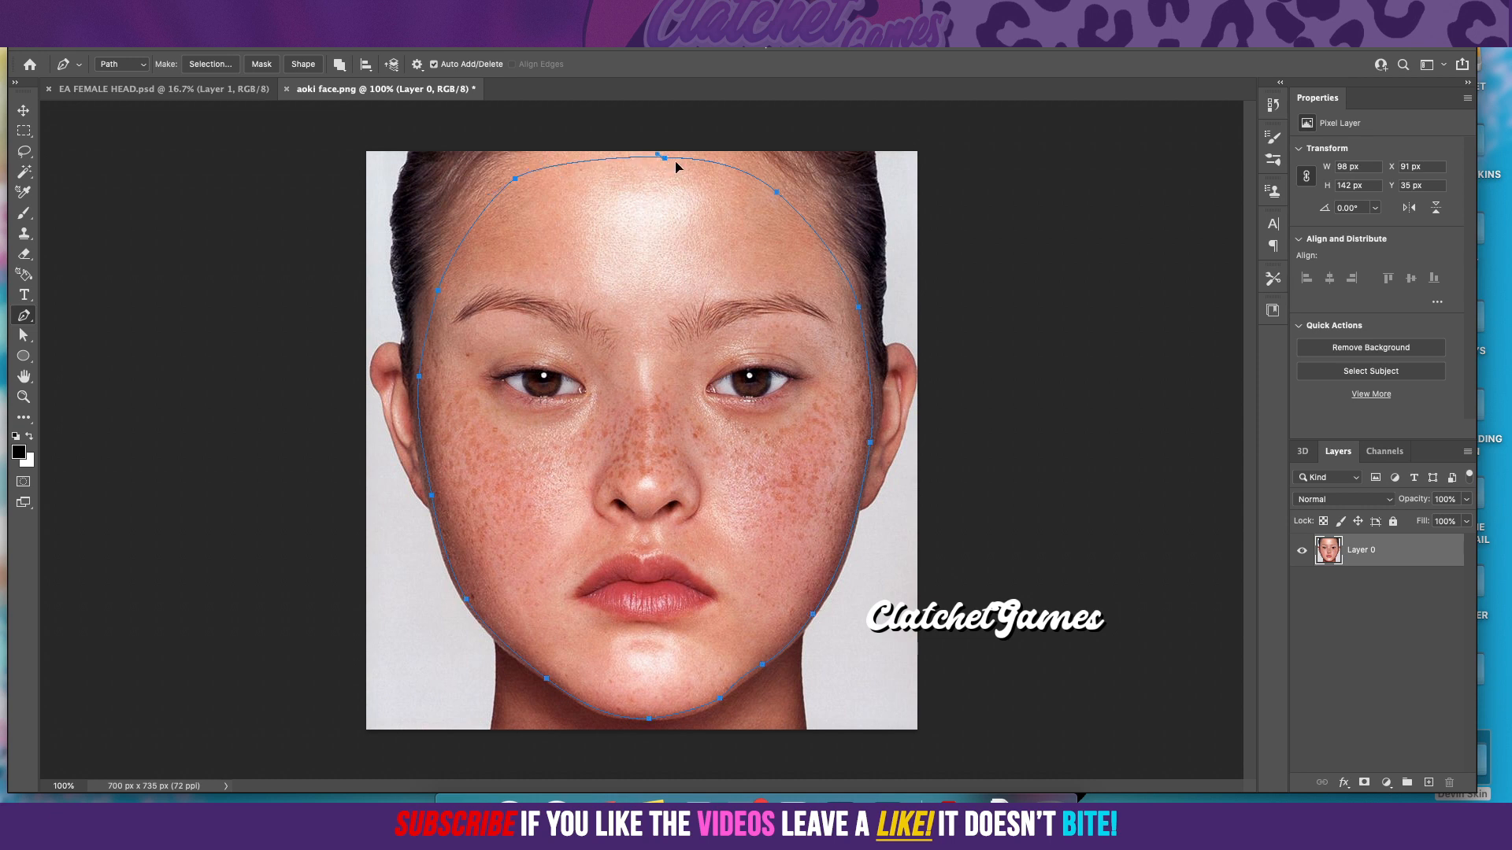
pyautogui.click(727, 166)
pyautogui.hotkey('ctrl', 'z')
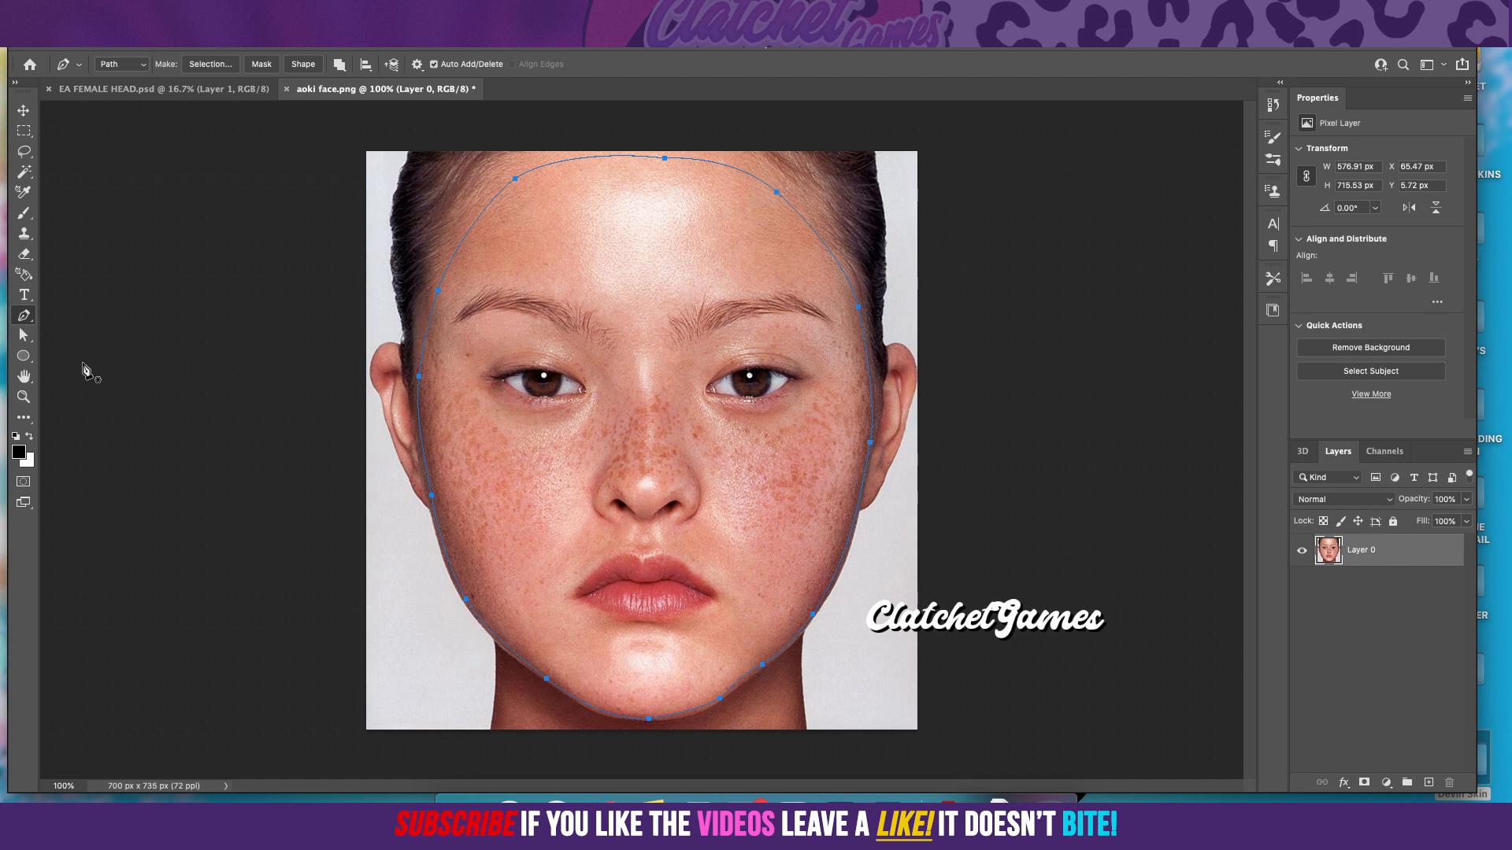
# Step: Nudge the closed face path slightly upward and convert it to a new anti-aliased selection with a 0-pixel feather radius
pyautogui.click(20, 337)
pyautogui.moveTo(666, 157); pyautogui.dragTo(666, 155)
pyautogui.click(650, 253)
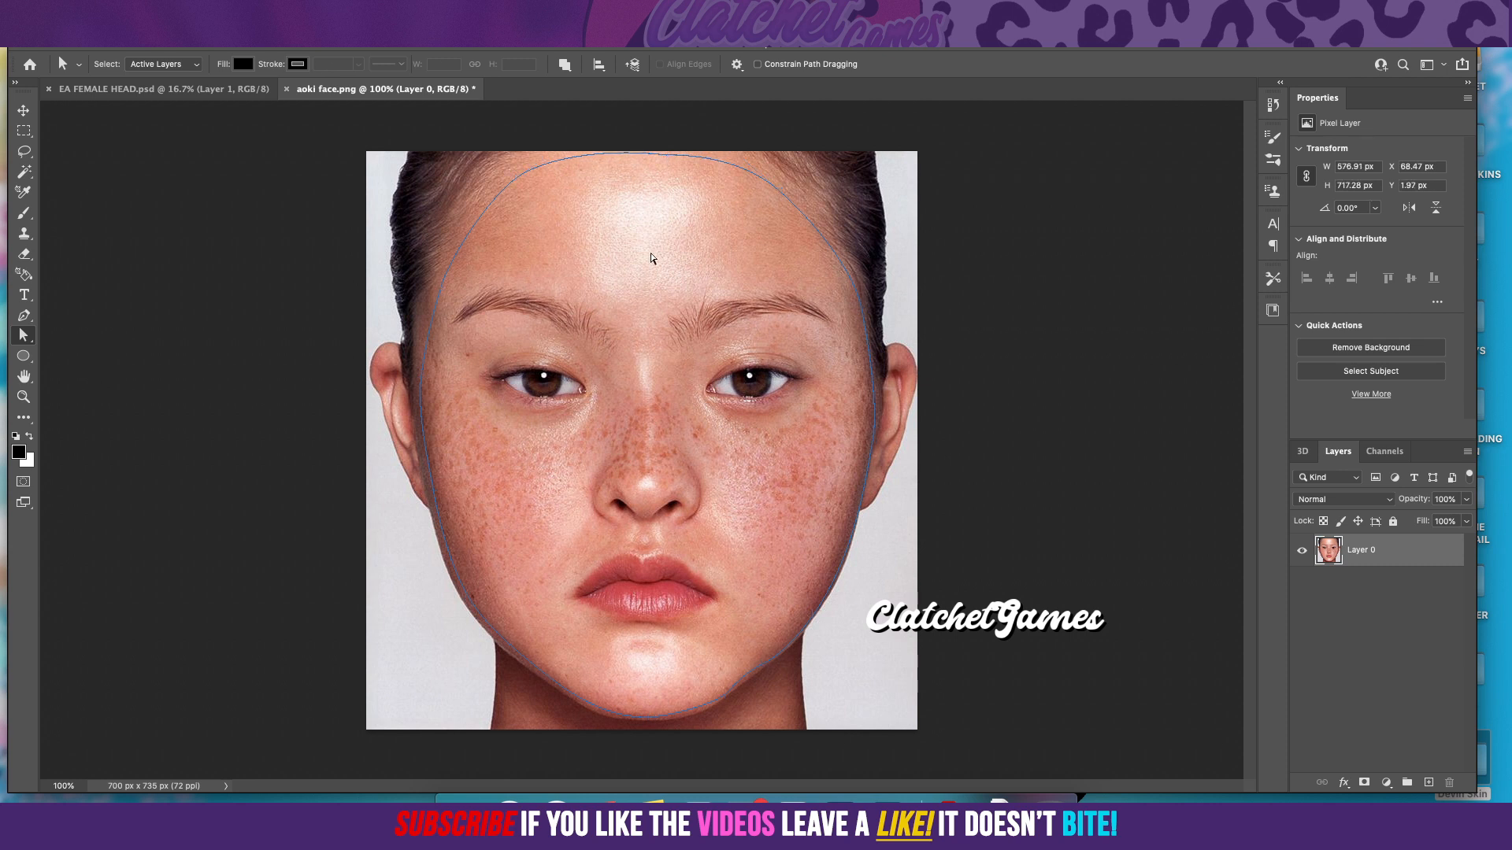
pyautogui.rightClick(763, 314)
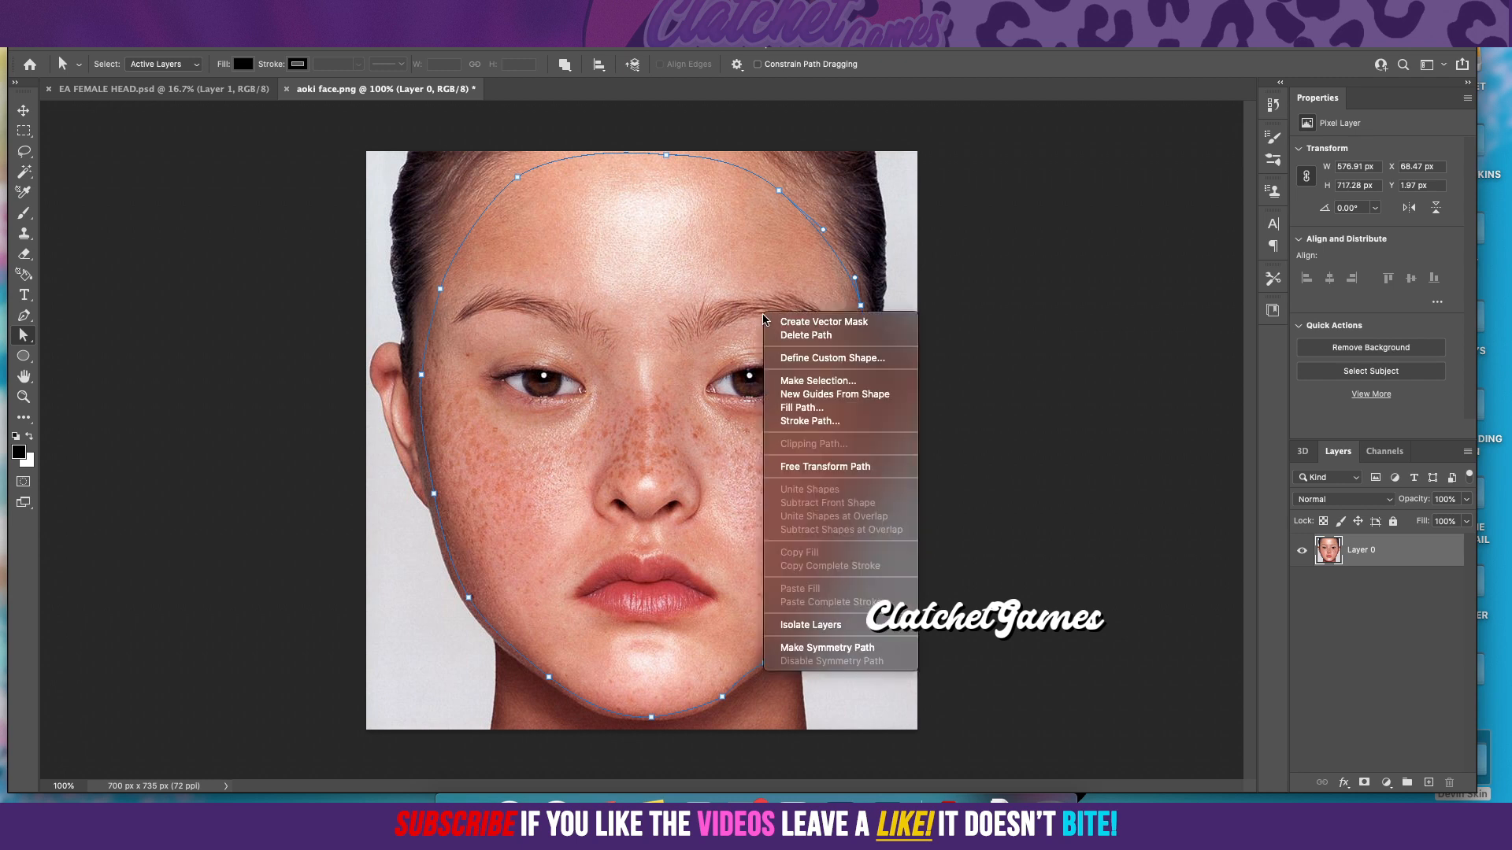
pyautogui.click(811, 382)
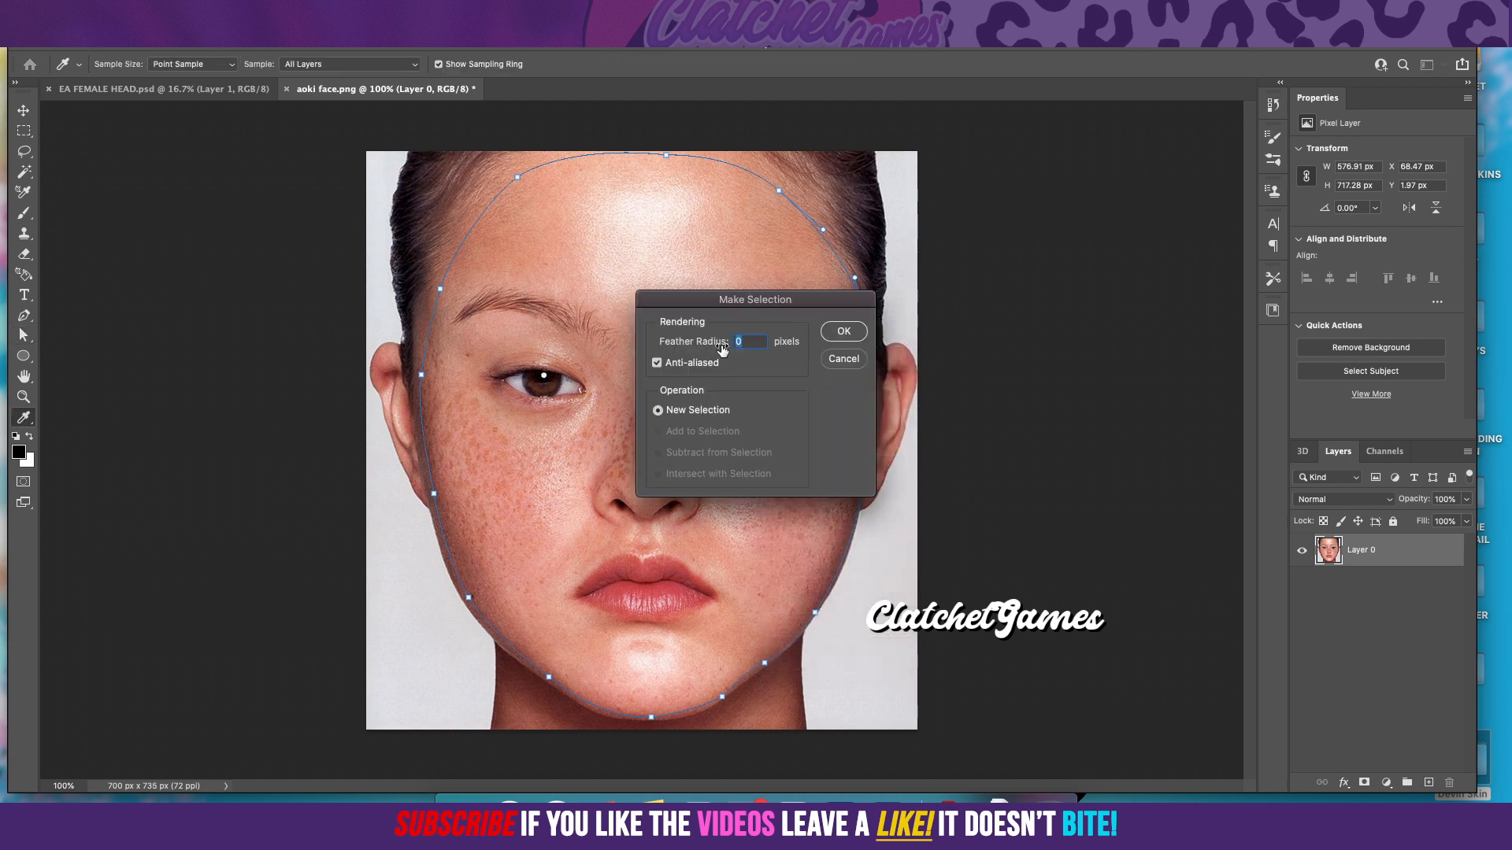
pyautogui.click(846, 332)
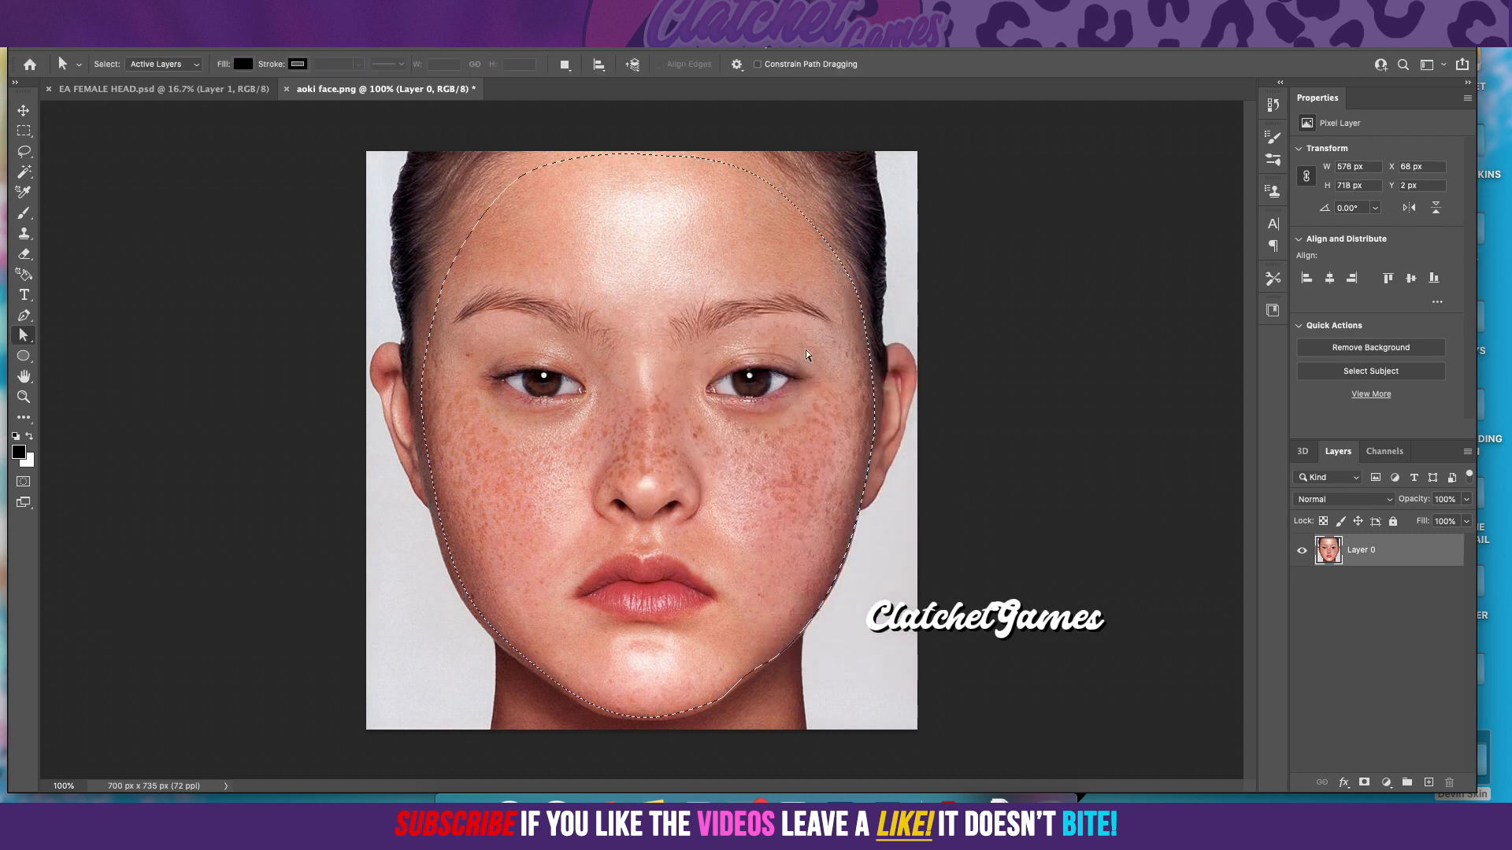
# Step: Copy the selected face onto a new layer and hide Layer 0
pyautogui.rightClick(755, 379)
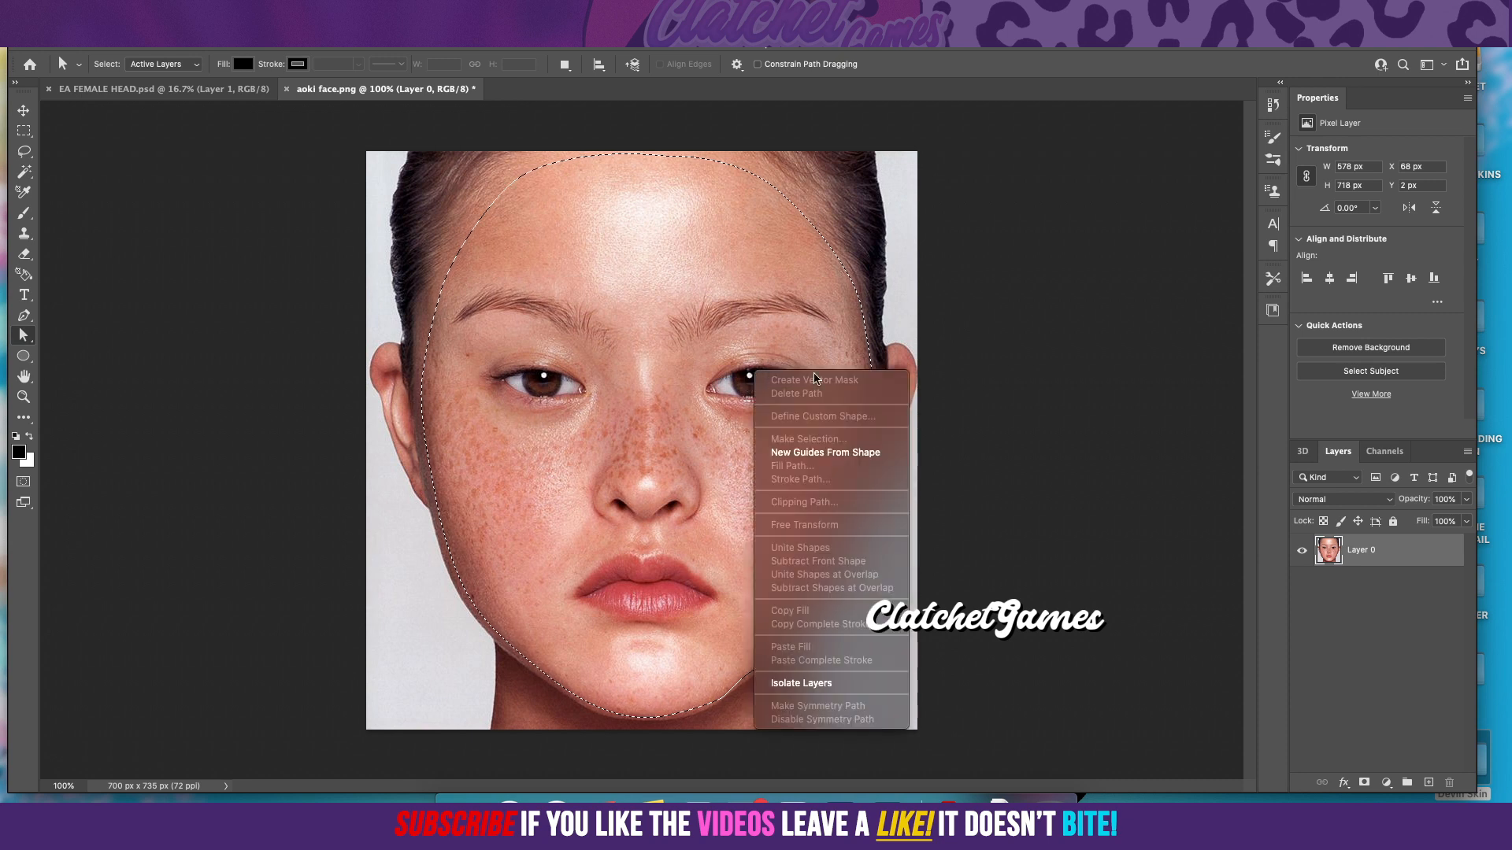
pyautogui.click(488, 406)
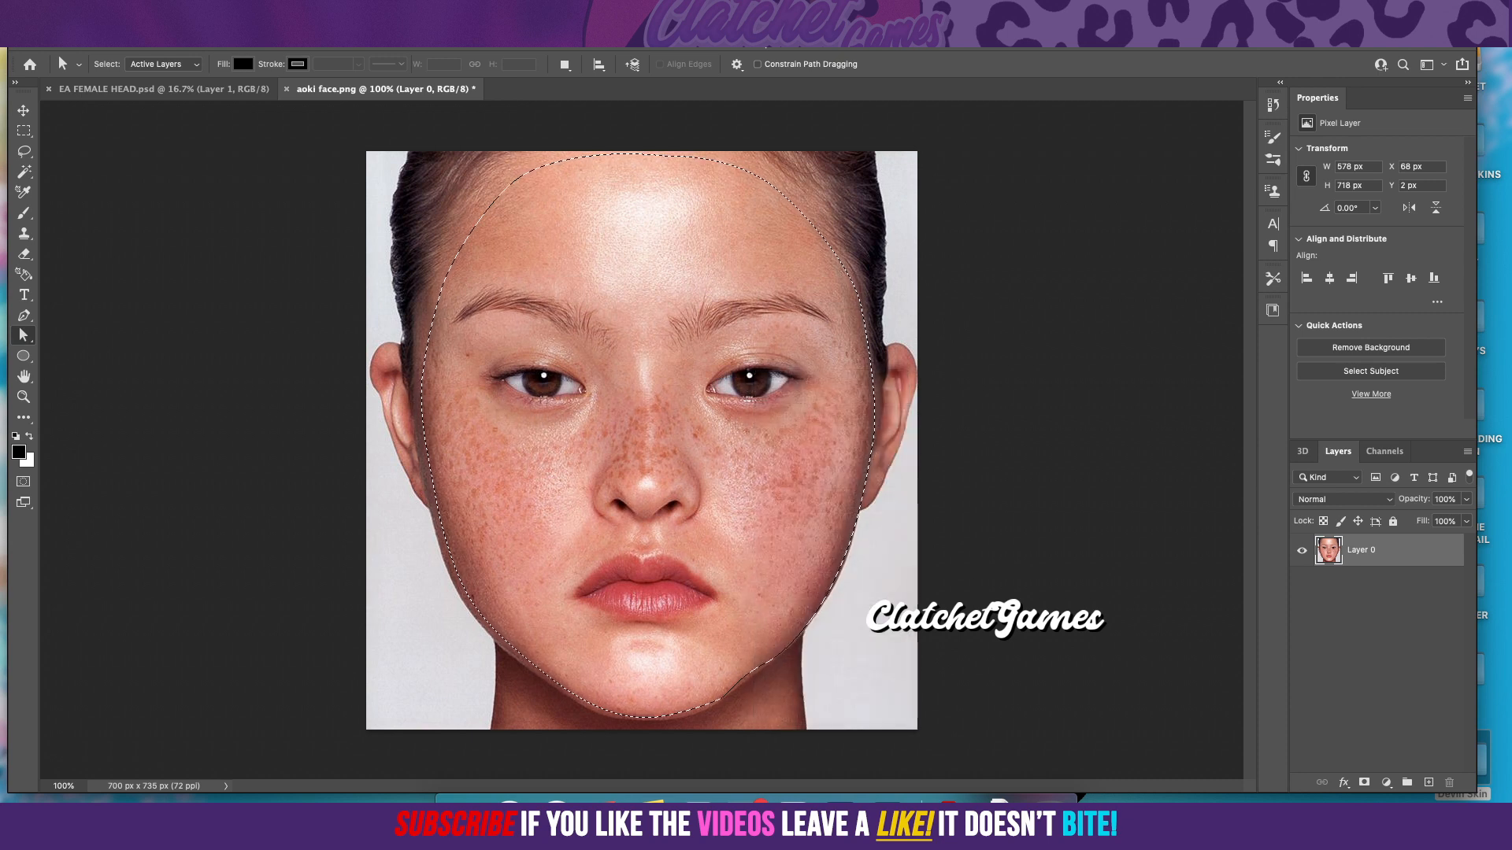
pyautogui.rightClick(606, 343)
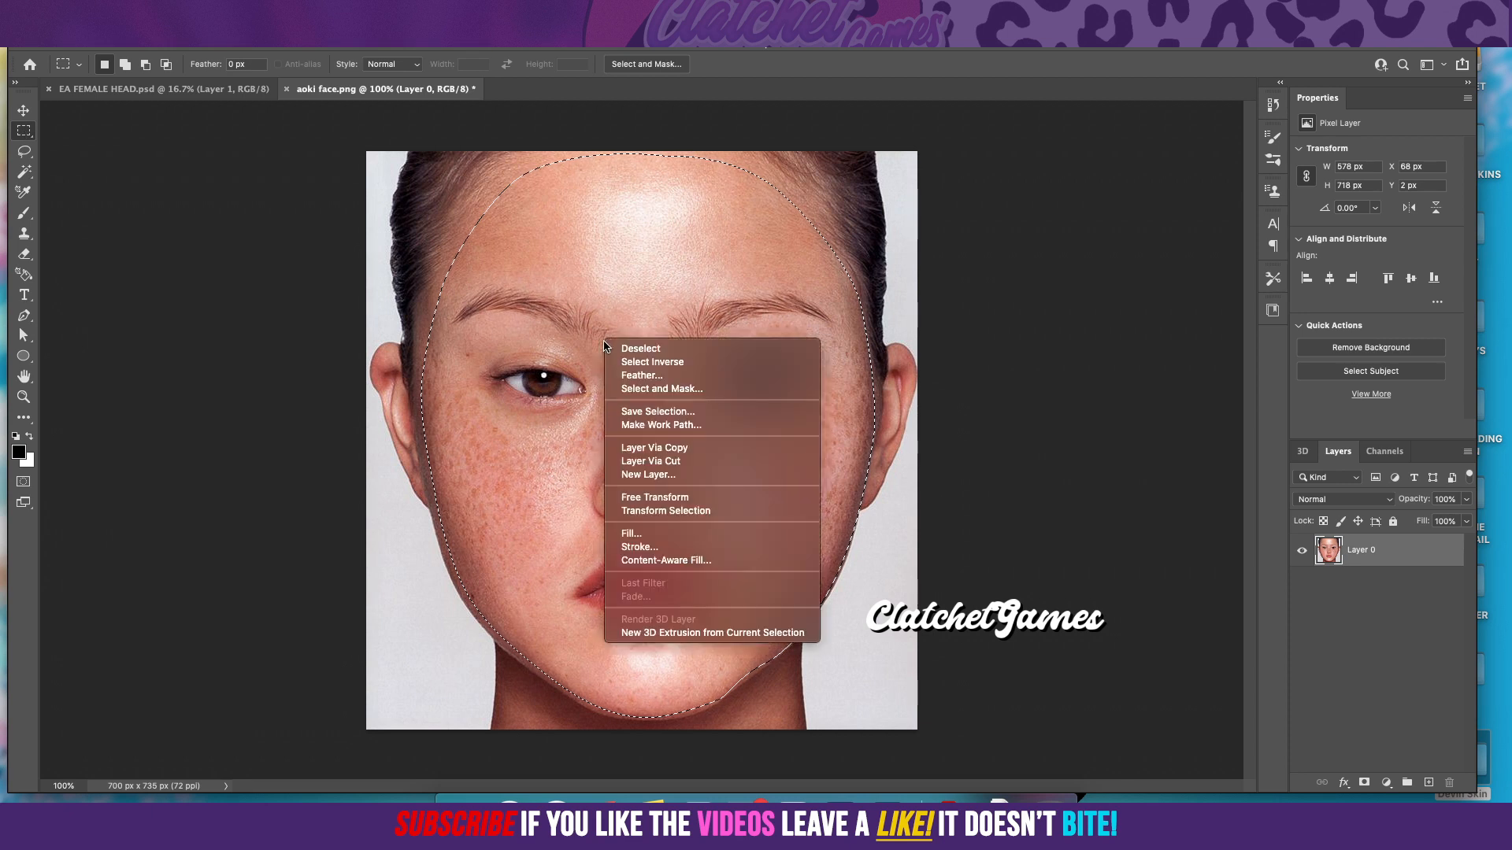
pyautogui.click(656, 448)
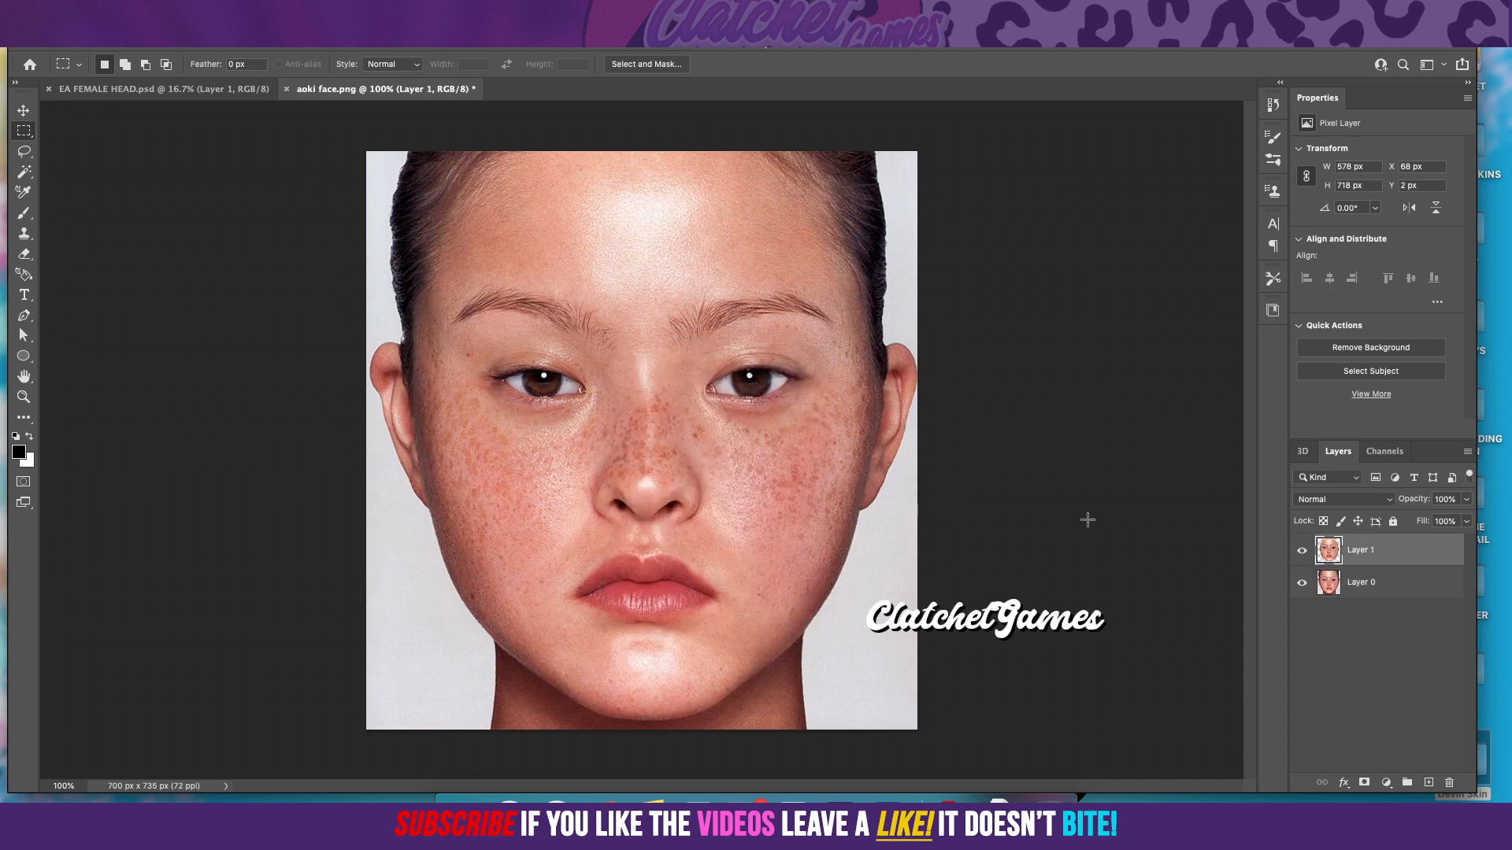
pyautogui.click(1302, 584)
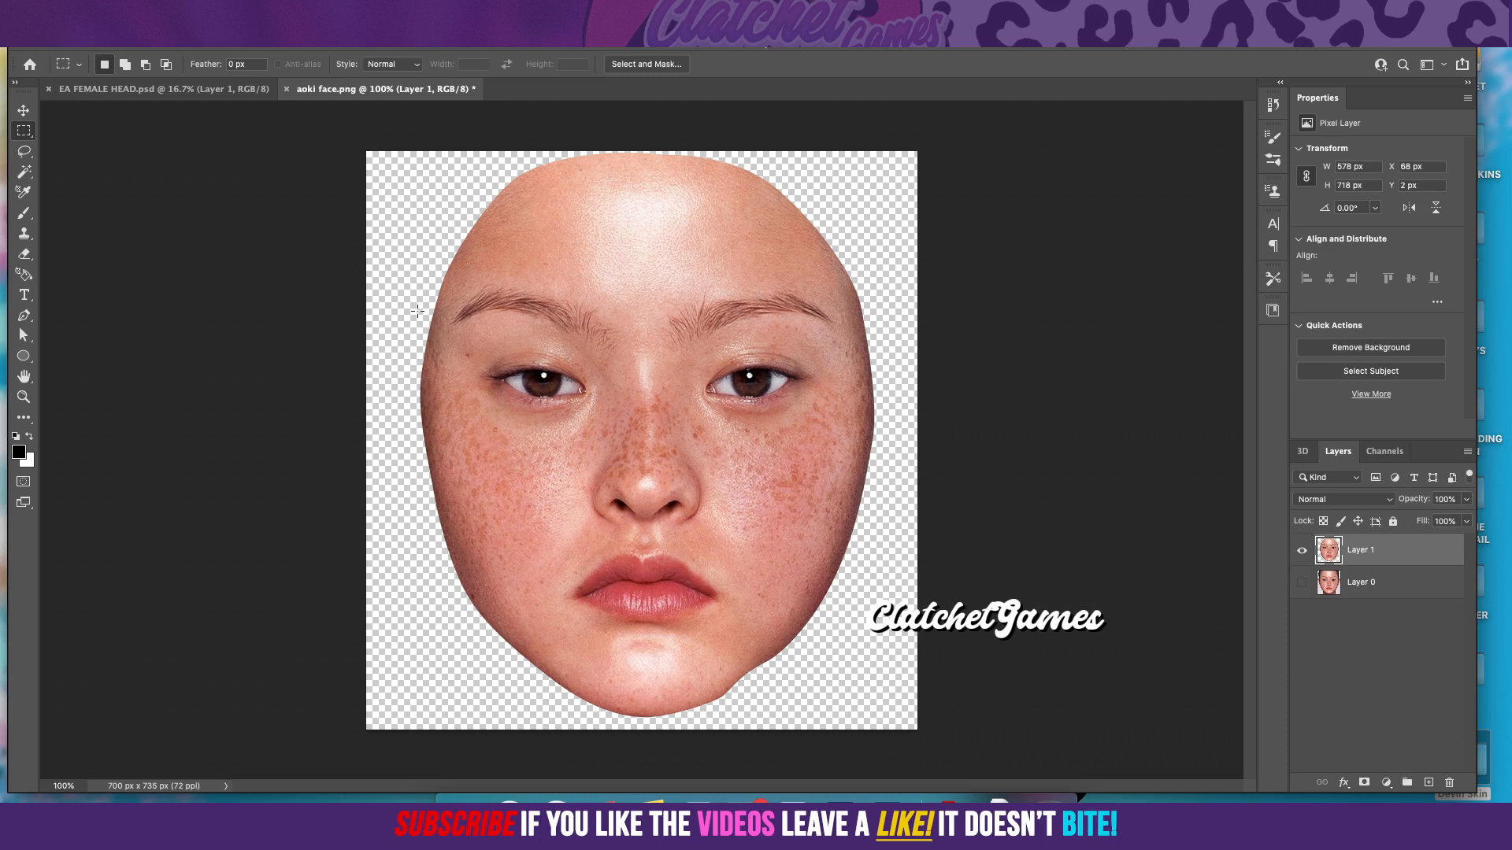
# Step: Trace the opening of the right-hand eye with a closed Pen path following the upper and lower lids
pyautogui.click(25, 318)
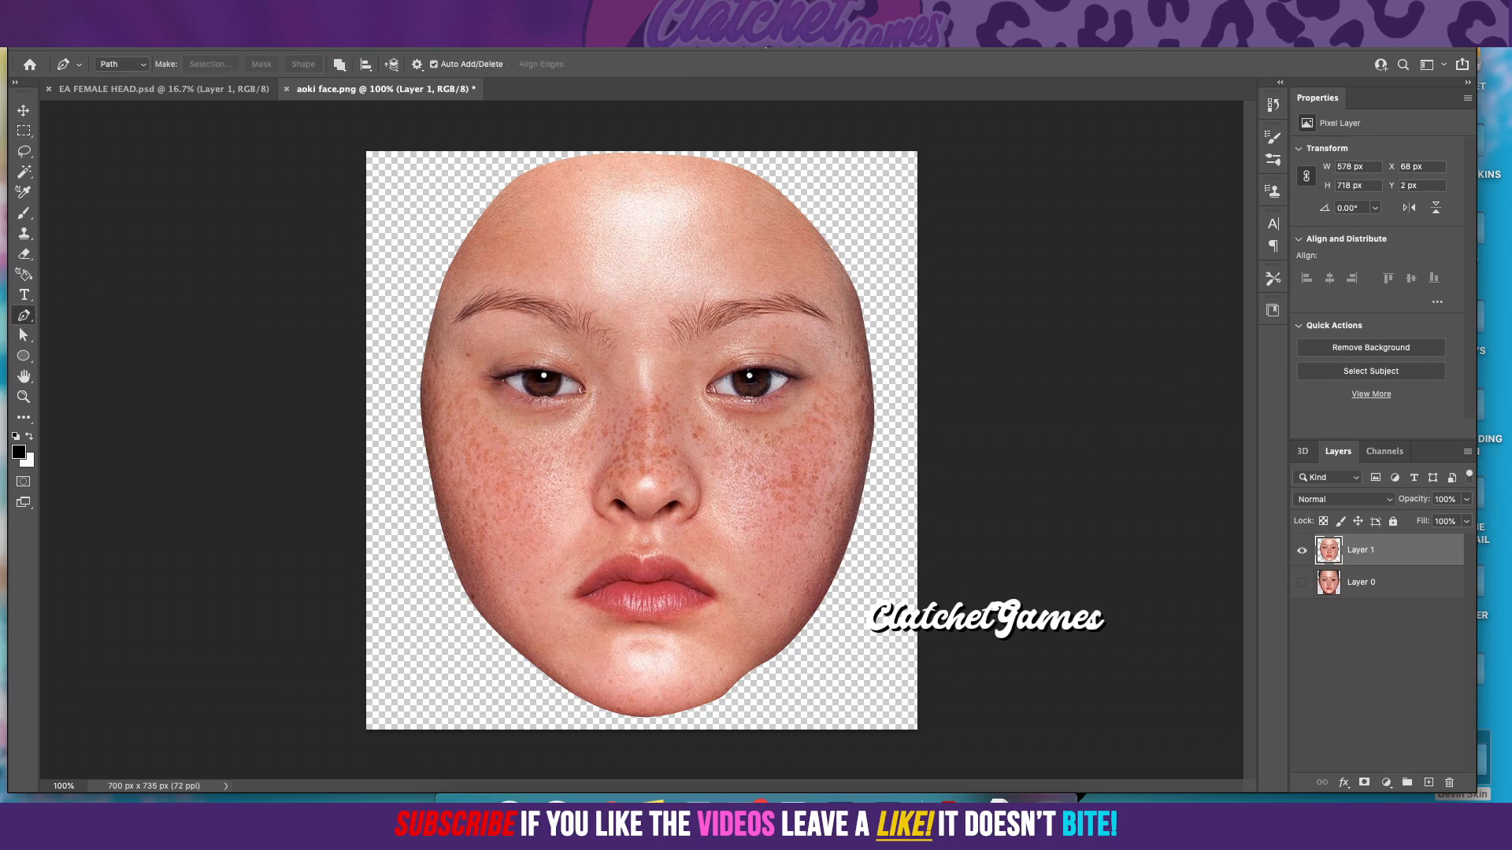
pyautogui.click(434, 11)
pyautogui.click(474, 127)
pyautogui.click(434, 11)
pyautogui.click(434, 11)
pyautogui.click(434, 11)
pyautogui.click(477, 127)
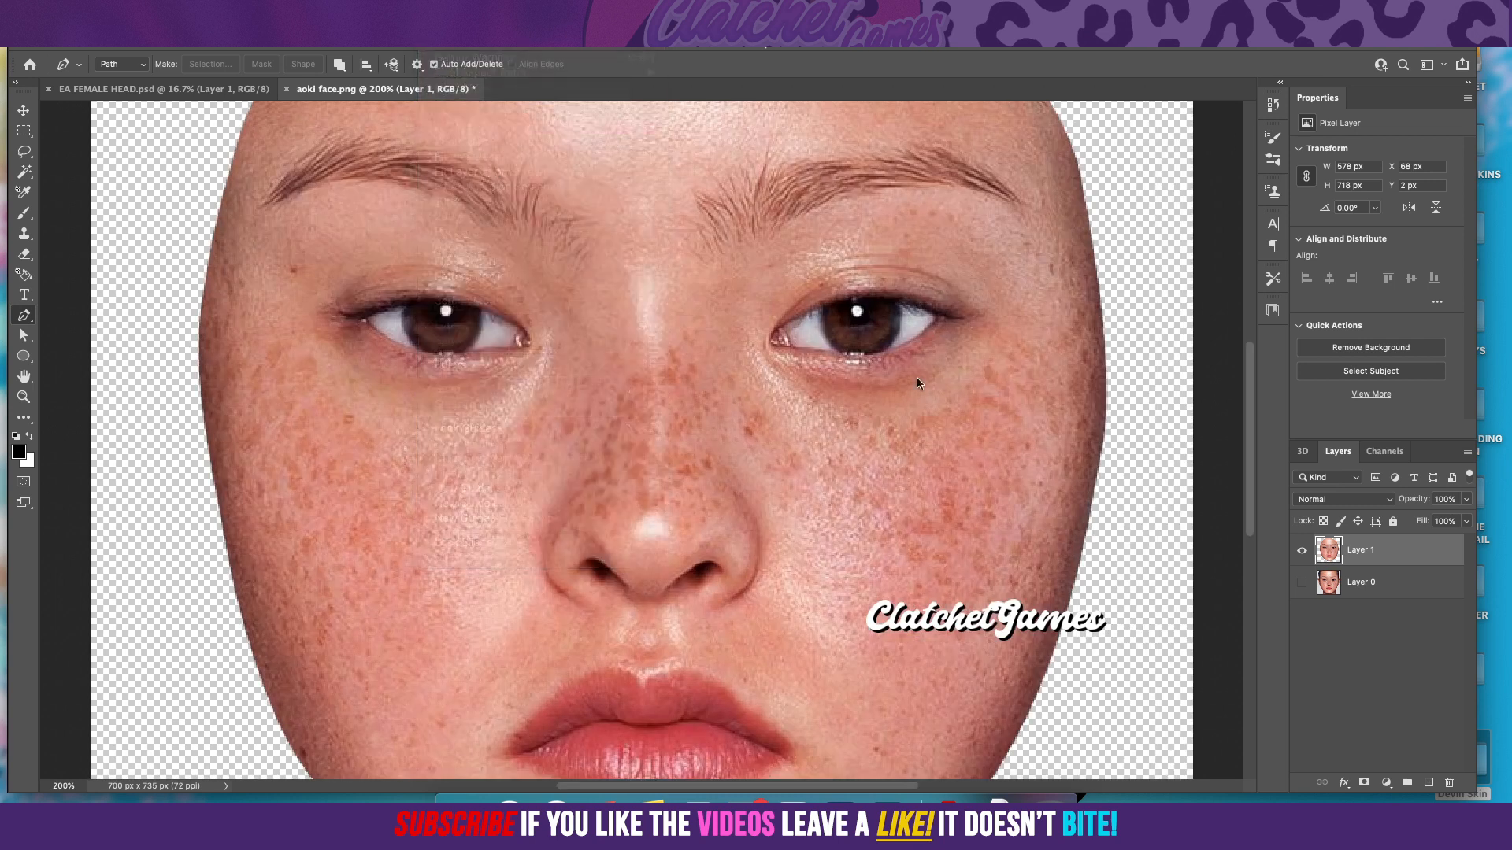
pyautogui.click(864, 461)
pyautogui.moveTo(942, 431); pyautogui.dragTo(1069, 446)
pyautogui.click(1075, 445)
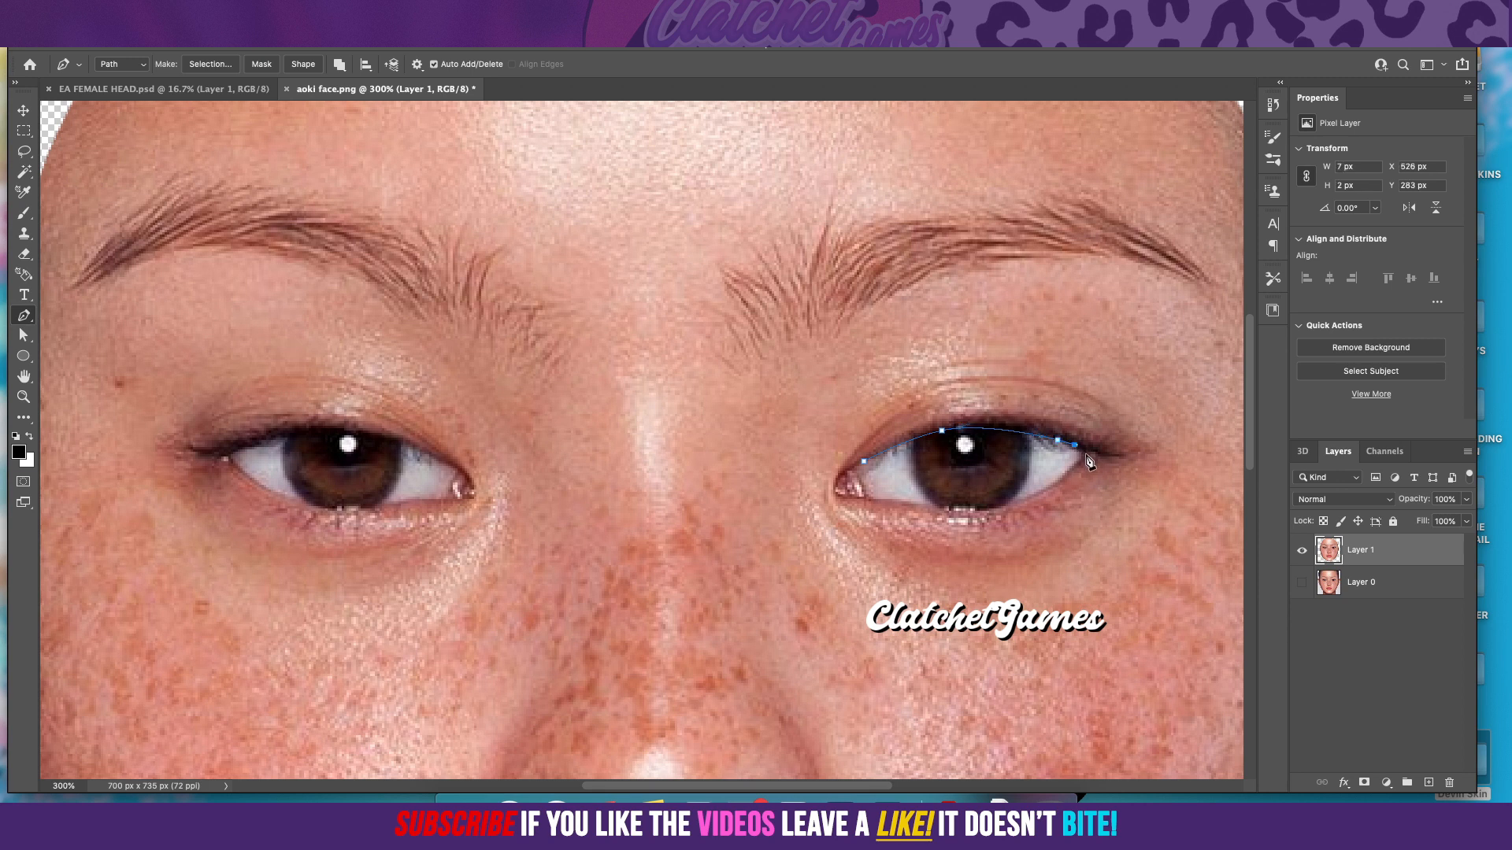
pyautogui.click(1086, 452)
pyautogui.moveTo(1013, 504); pyautogui.dragTo(984, 514)
pyautogui.click(959, 515)
pyautogui.press('super+z')
pyautogui.moveTo(899, 501); pyautogui.dragTo(901, 449)
# Step: Convert the eye path to a selection with a 0-pixel feather, delete the eye from Layer 1 and deselect
pyautogui.rightClick(924, 466)
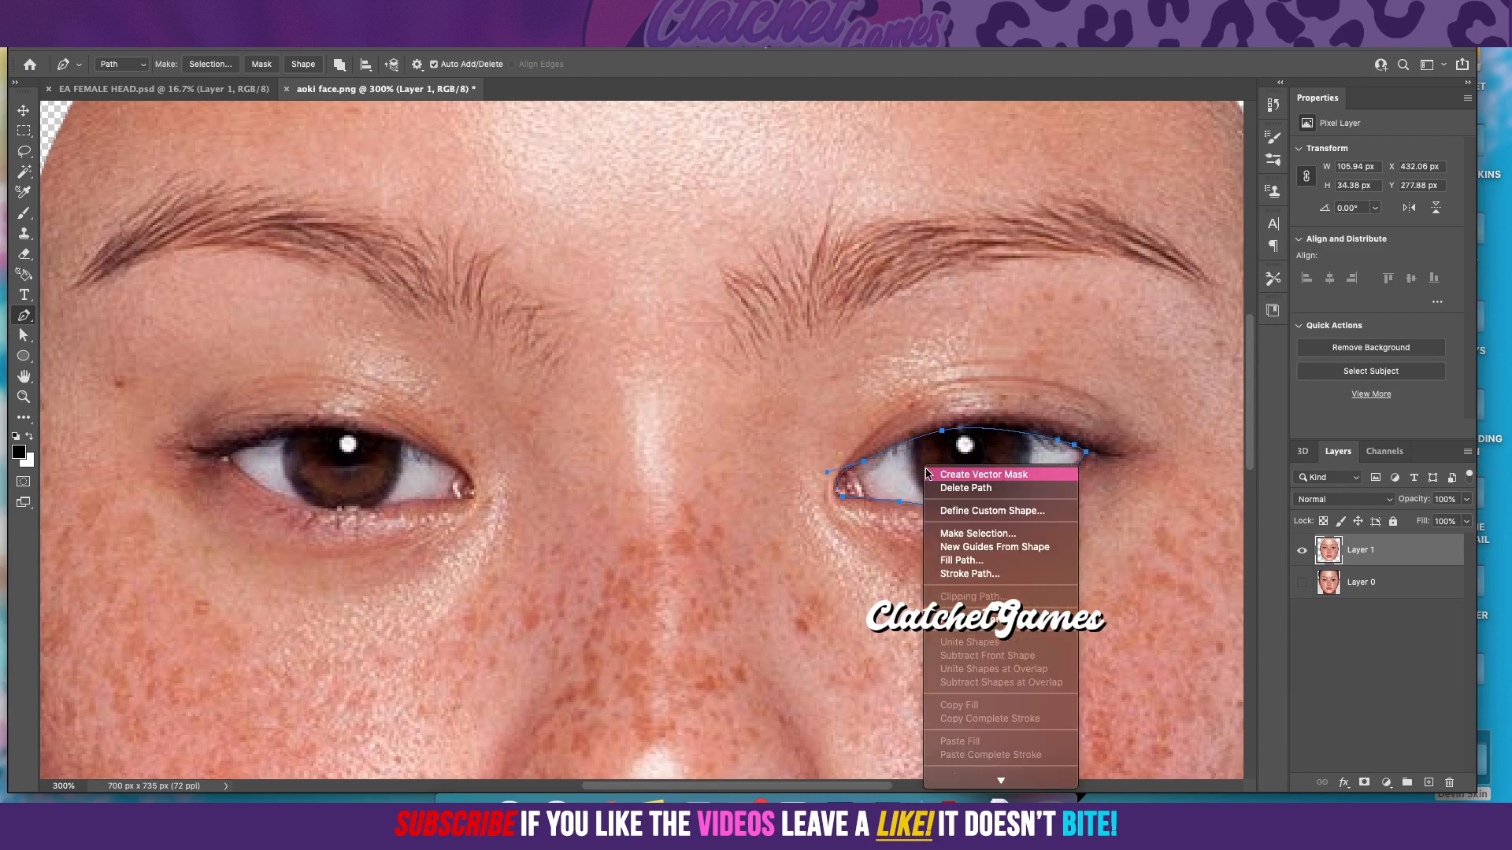
pyautogui.click(975, 533)
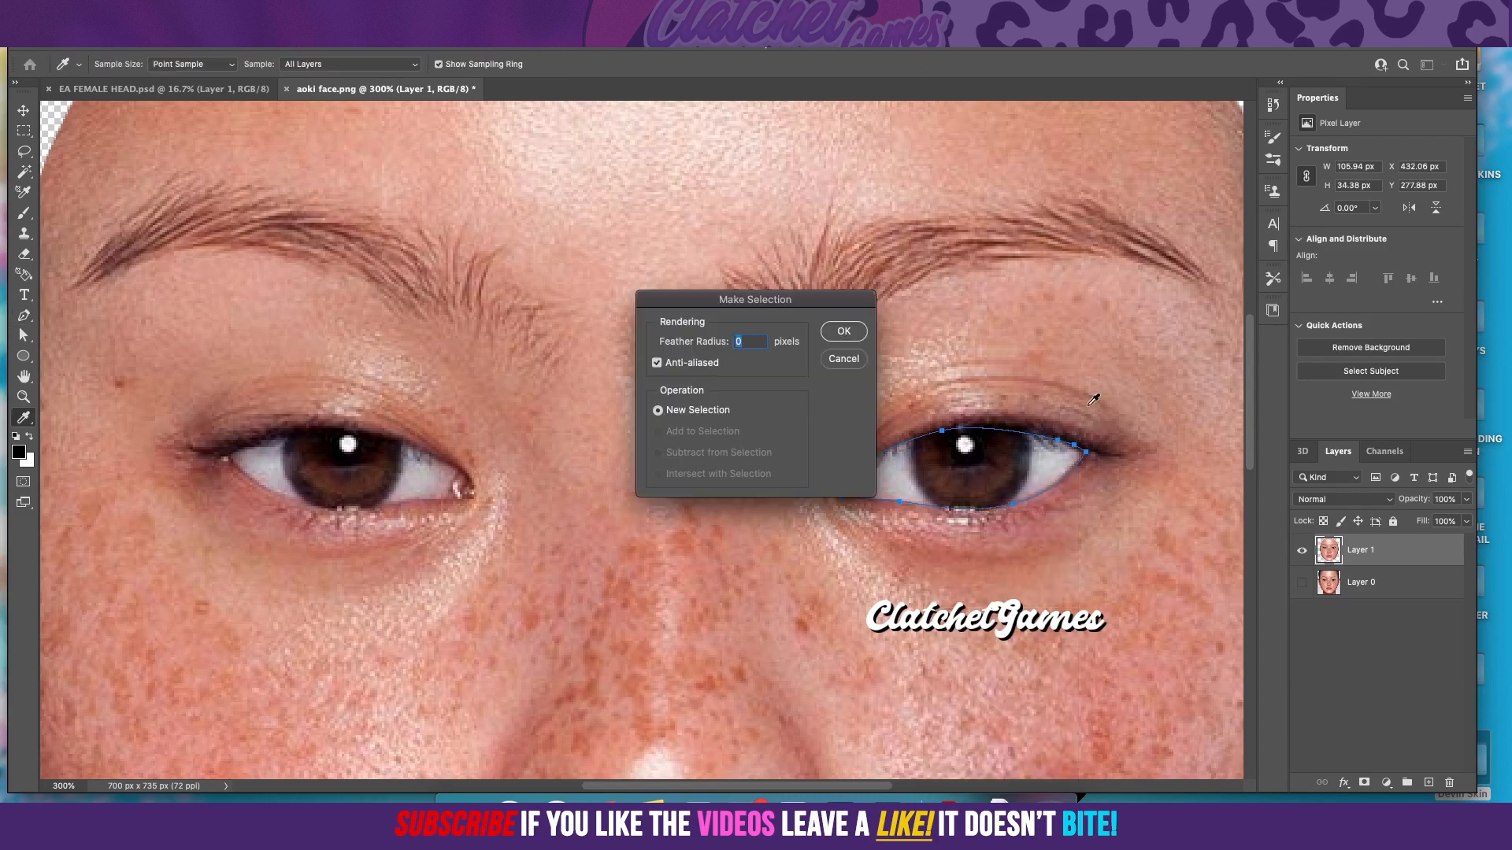
pyautogui.click(843, 334)
pyautogui.press('Delete')
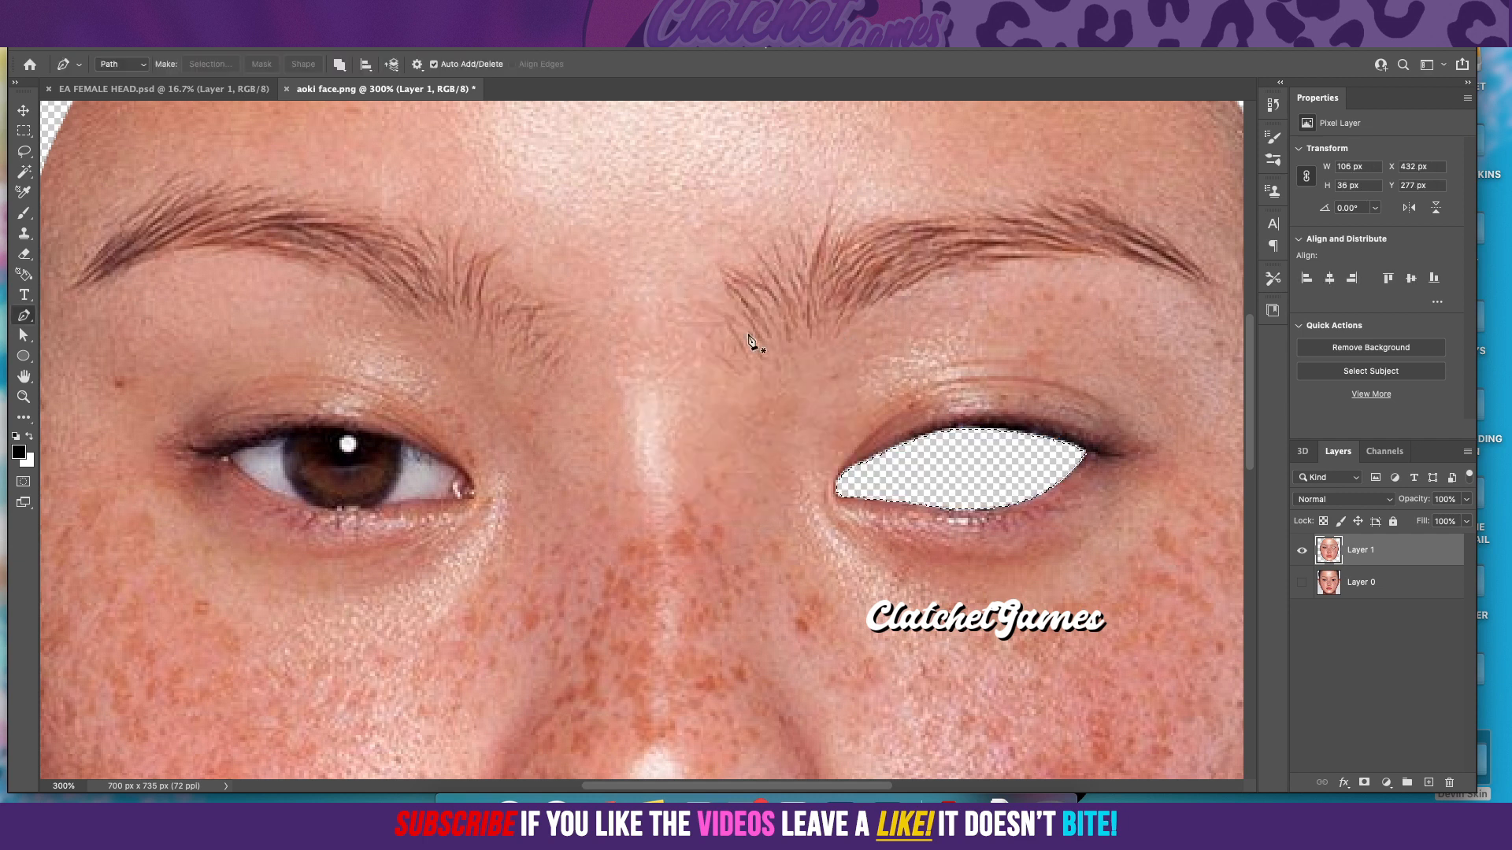
pyautogui.click(22, 131)
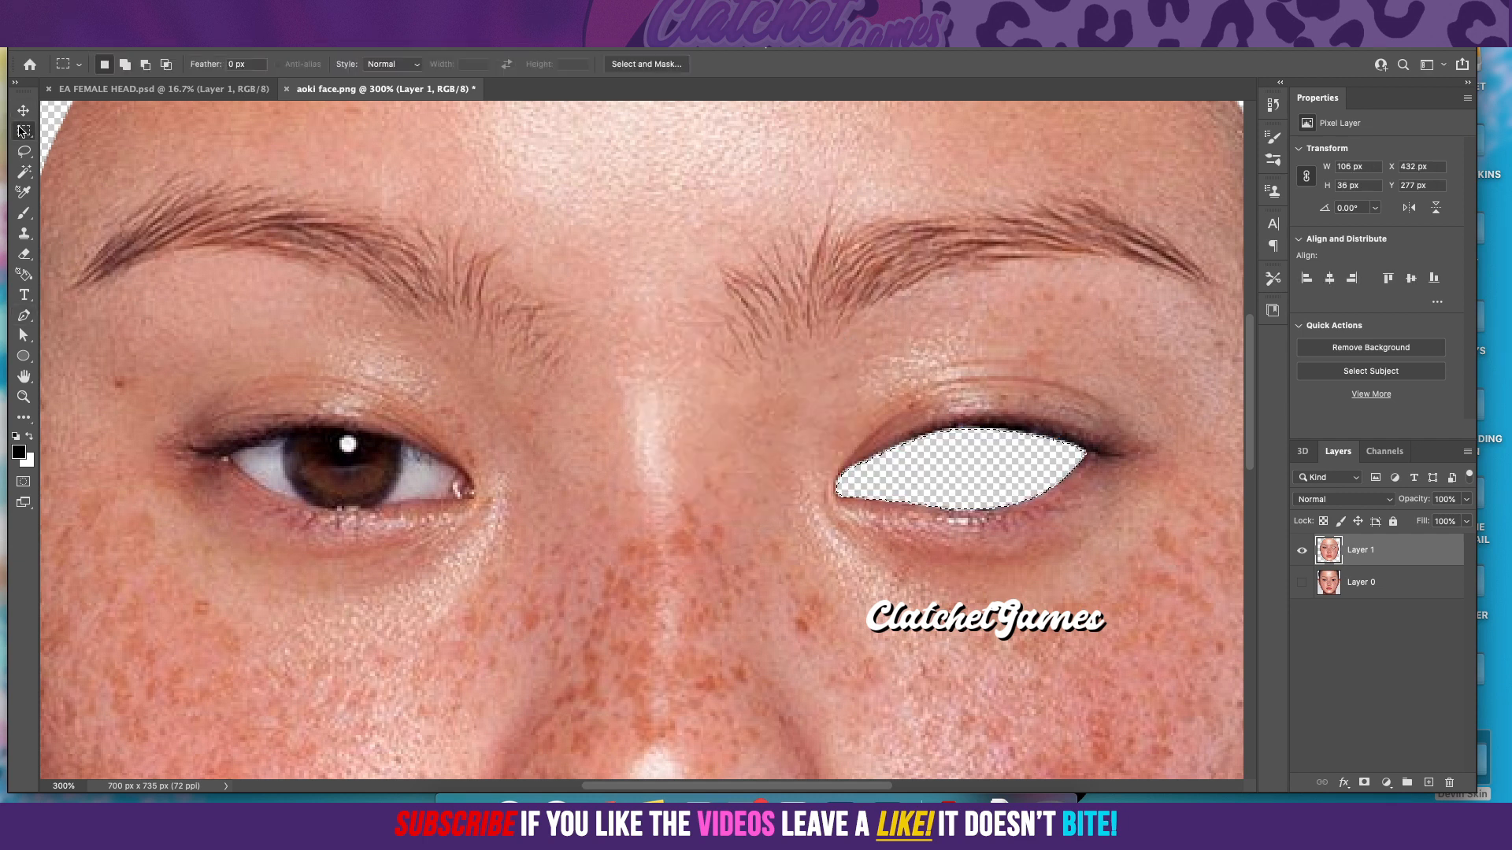
pyautogui.hotkey('ctrl', 'd')
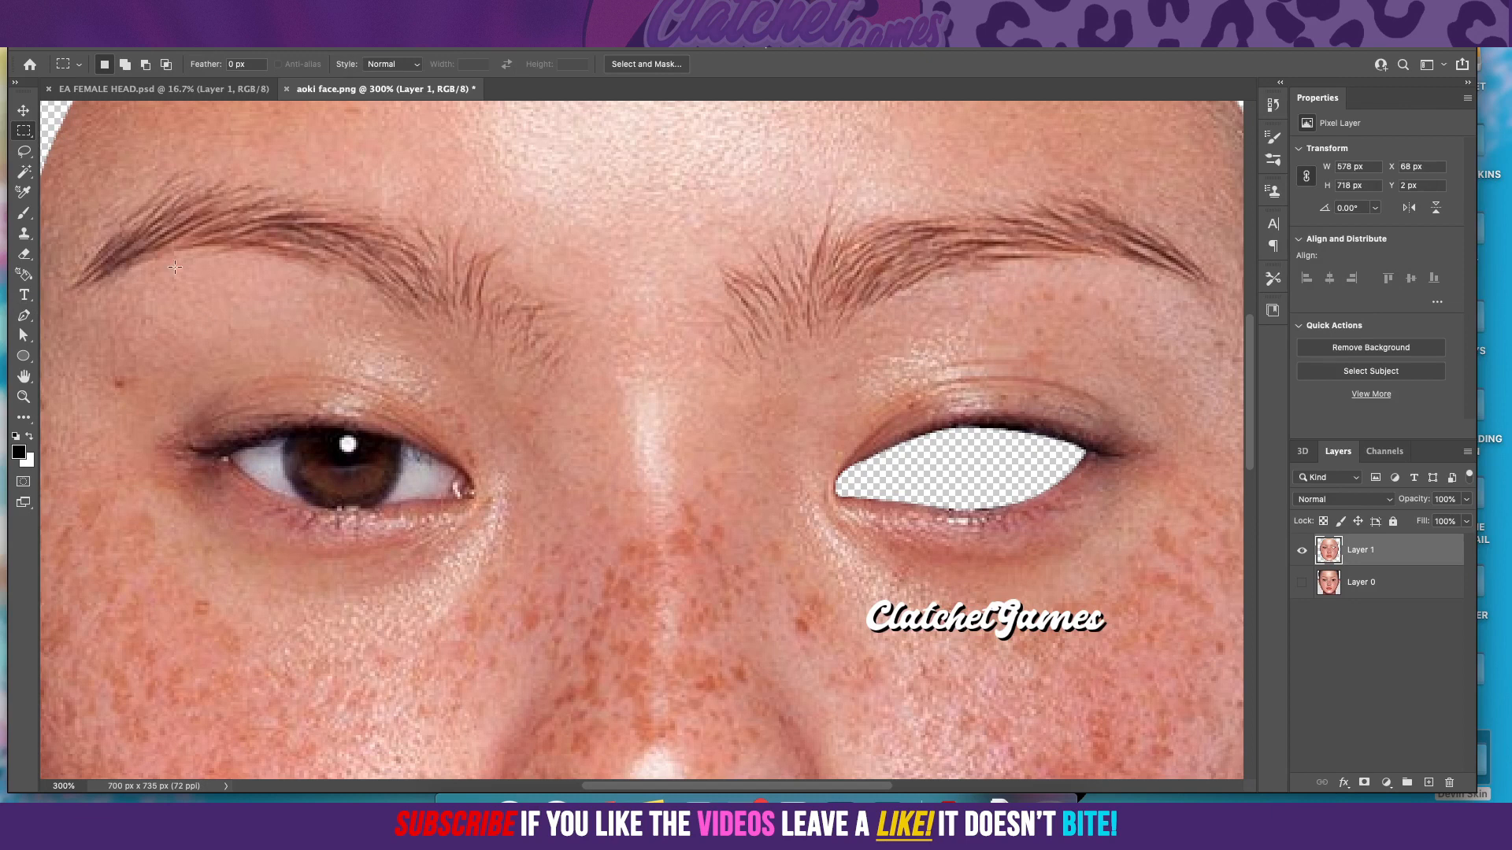
# Step: Begin a Pen path on the left-hand eye, running along the upper lid from above the iris toward the inner corner
pyautogui.click(23, 318)
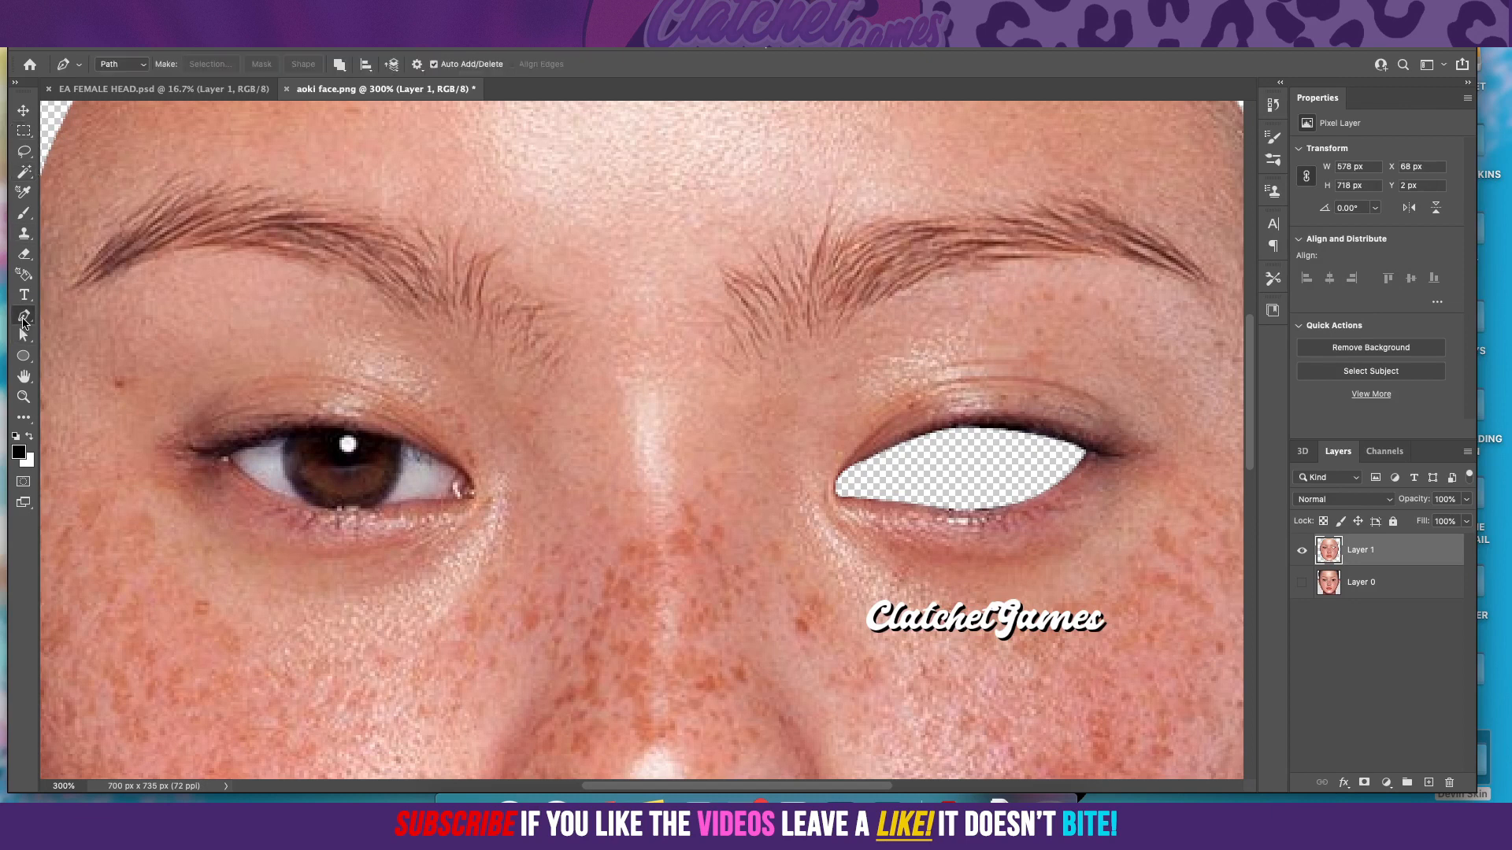
pyautogui.click(380, 441)
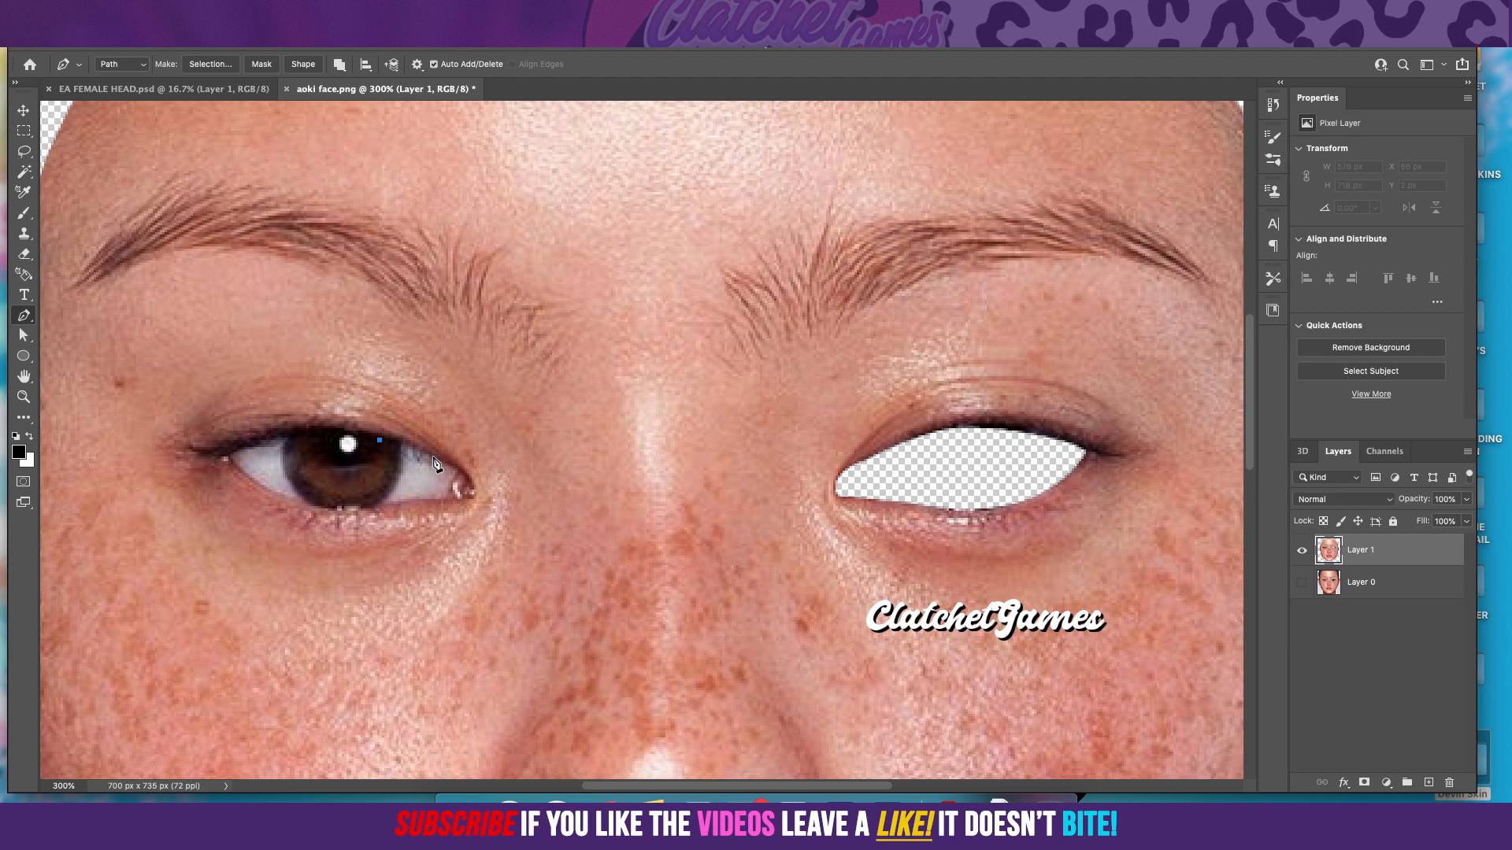
pyautogui.moveTo(434, 457); pyautogui.dragTo(456, 467)
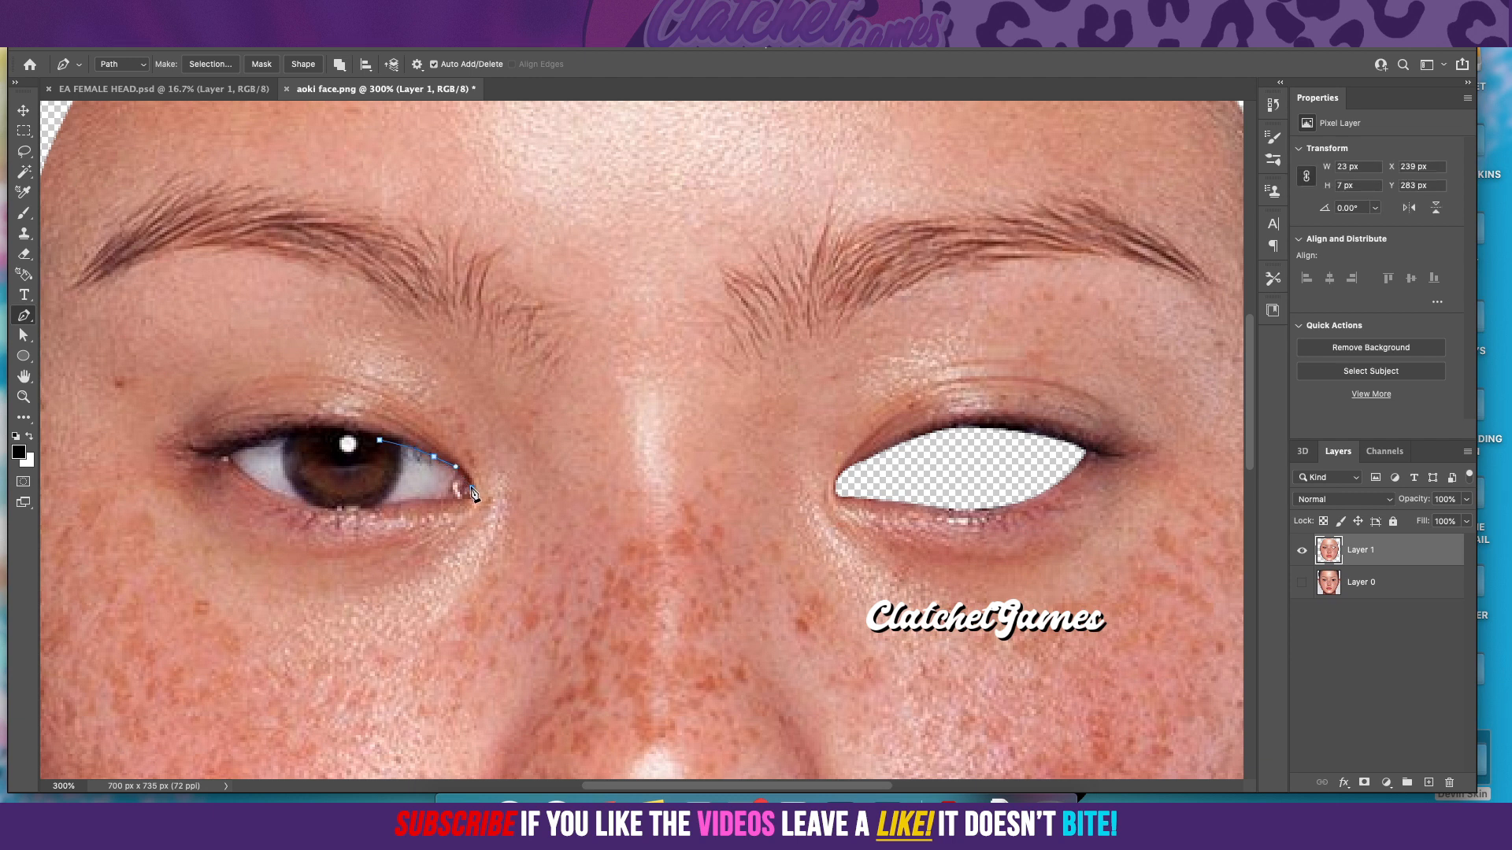
pyautogui.click(471, 493)
pyautogui.click(434, 499)
pyautogui.press('super+z')
pyautogui.click(437, 501)
pyautogui.press('super+z')
pyautogui.press('super+z')
pyautogui.press('super+shift+z')
# Step: Continue the left-hand eye path around the inner corner and along the lower lid
pyautogui.press('super+z')
pyautogui.press('super+z')
pyautogui.press('super+z')
pyautogui.click(471, 495)
pyautogui.click(434, 502)
pyautogui.click(413, 499)
pyautogui.moveTo(376, 508); pyautogui.dragTo(358, 508)
pyautogui.press('super+z')
pyautogui.click(274, 495)
pyautogui.moveTo(232, 477); pyautogui.dragTo(245, 483)
pyautogui.press('super+z')
pyautogui.press('super+z')
# Step: Extend the left-hand eye path around the outer corner and along the upper lid, closing it at the first anchor
pyautogui.moveTo(267, 492); pyautogui.dragTo(215, 467)
pyautogui.click(216, 468)
pyautogui.click(262, 492)
pyautogui.hotkey('ctrl', 'z')
pyautogui.moveTo(226, 457); pyautogui.dragTo(325, 430)
pyautogui.keyDown('alt'); pyautogui.click(226, 457); pyautogui.keyUp('alt')
pyautogui.click(381, 441)
# Step: Convert the left-hand eye path to a selection with a 0-pixel feather, delete the eye from Layer 1 and deselect
pyautogui.rightClick(376, 467)
pyautogui.click(425, 536)
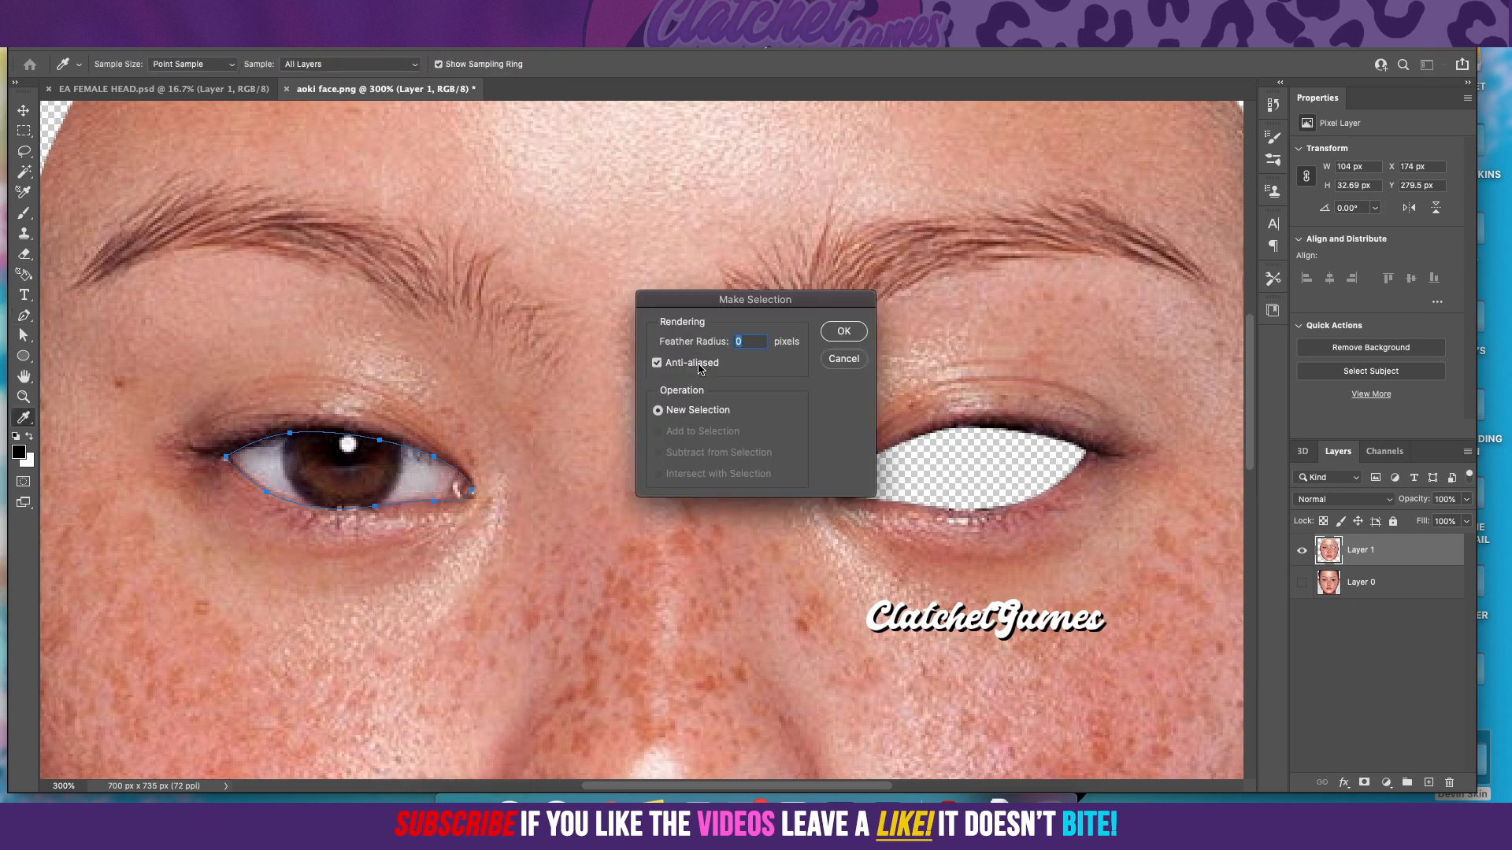
pyautogui.click(845, 333)
pyautogui.press('Delete')
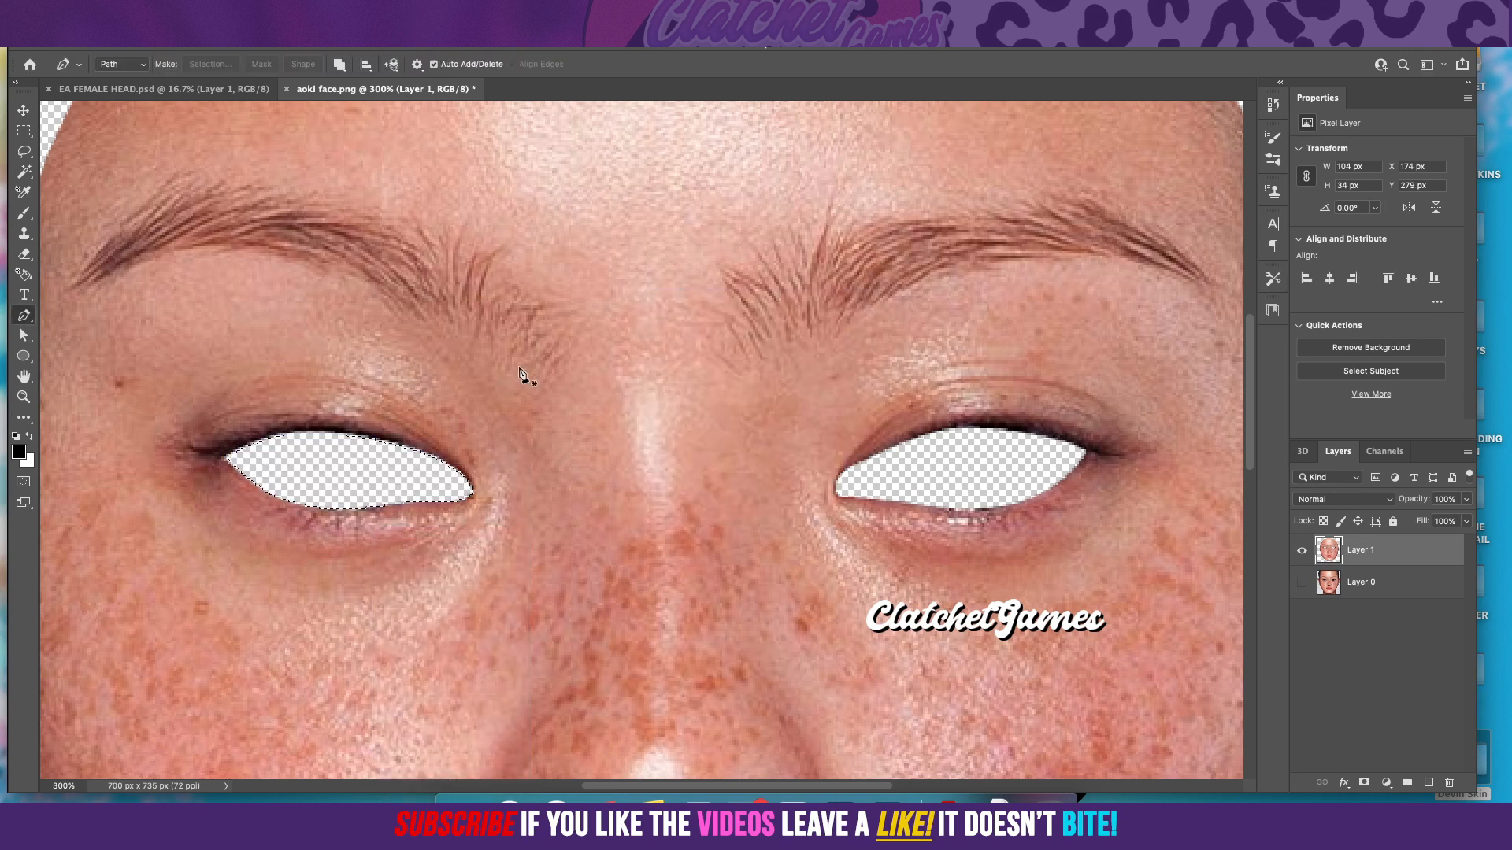
pyautogui.click(24, 131)
pyautogui.click(195, 237)
pyautogui.scroll(-5, 249, 231)
pyautogui.scroll(7, 275, 236)
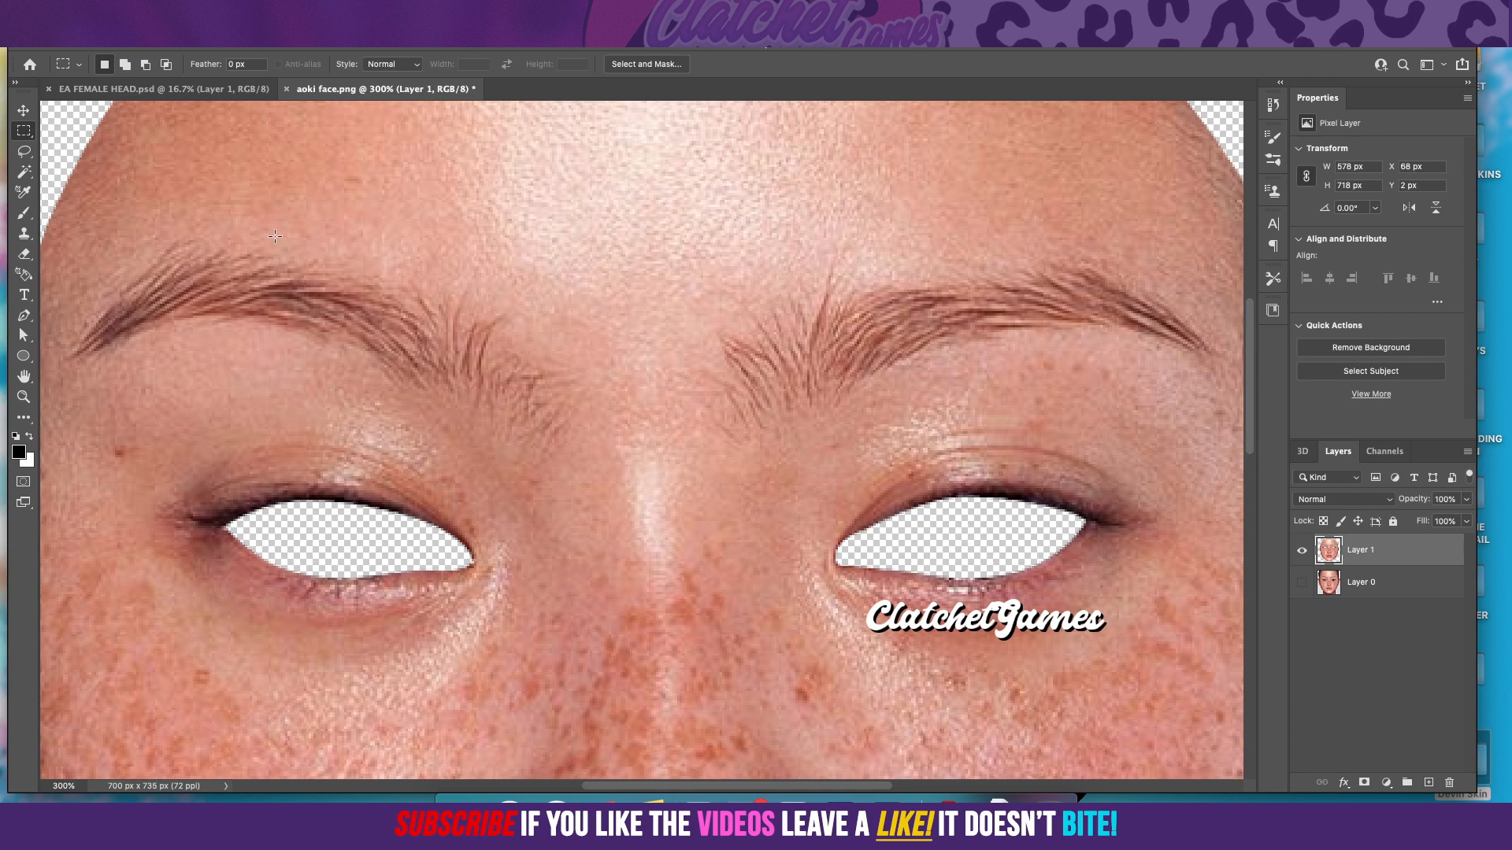
pyautogui.click(24, 151)
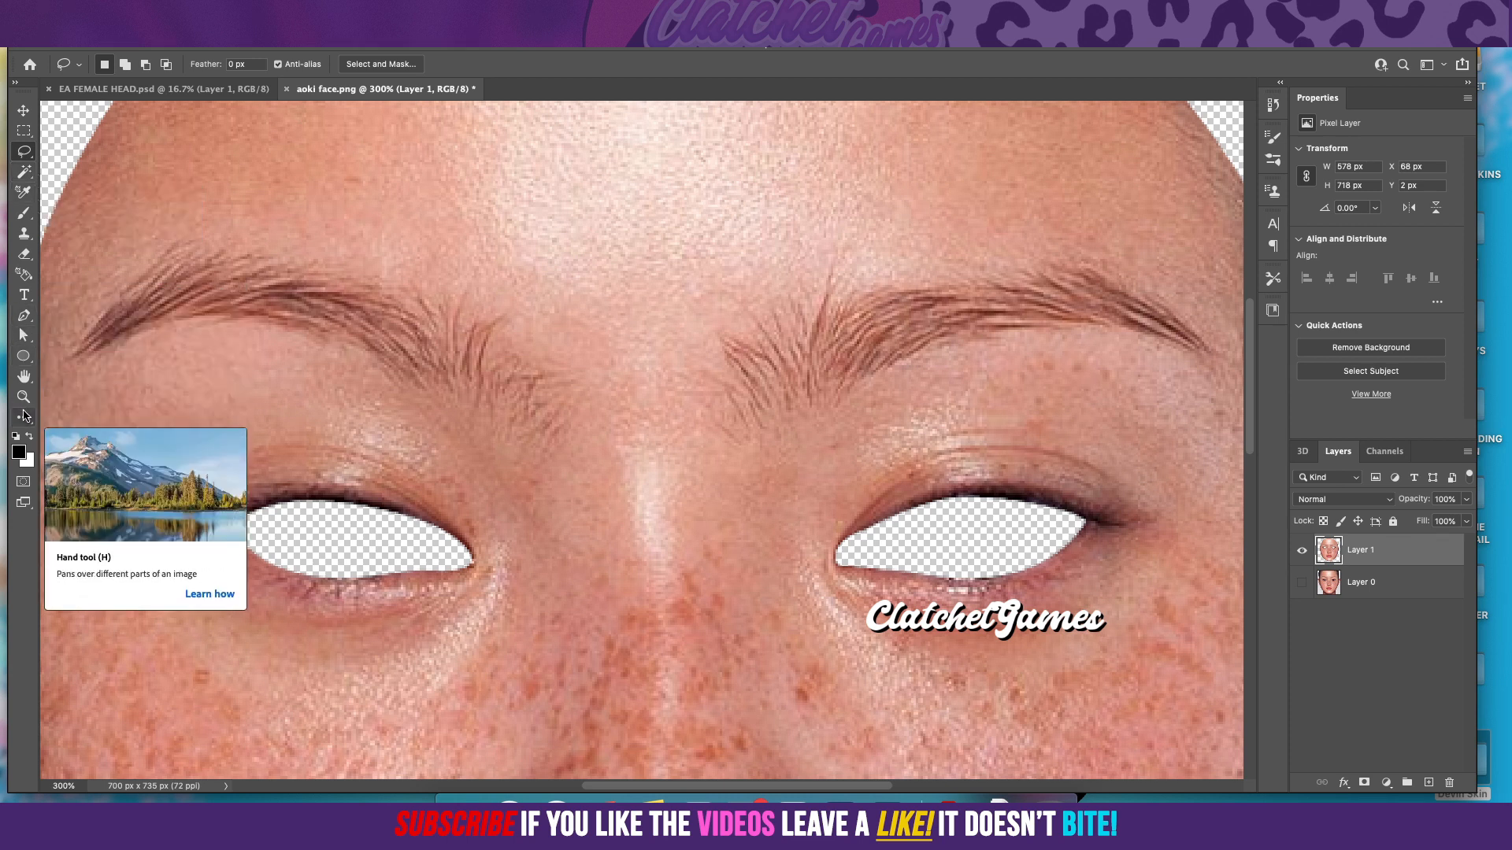
pyautogui.click(20, 421)
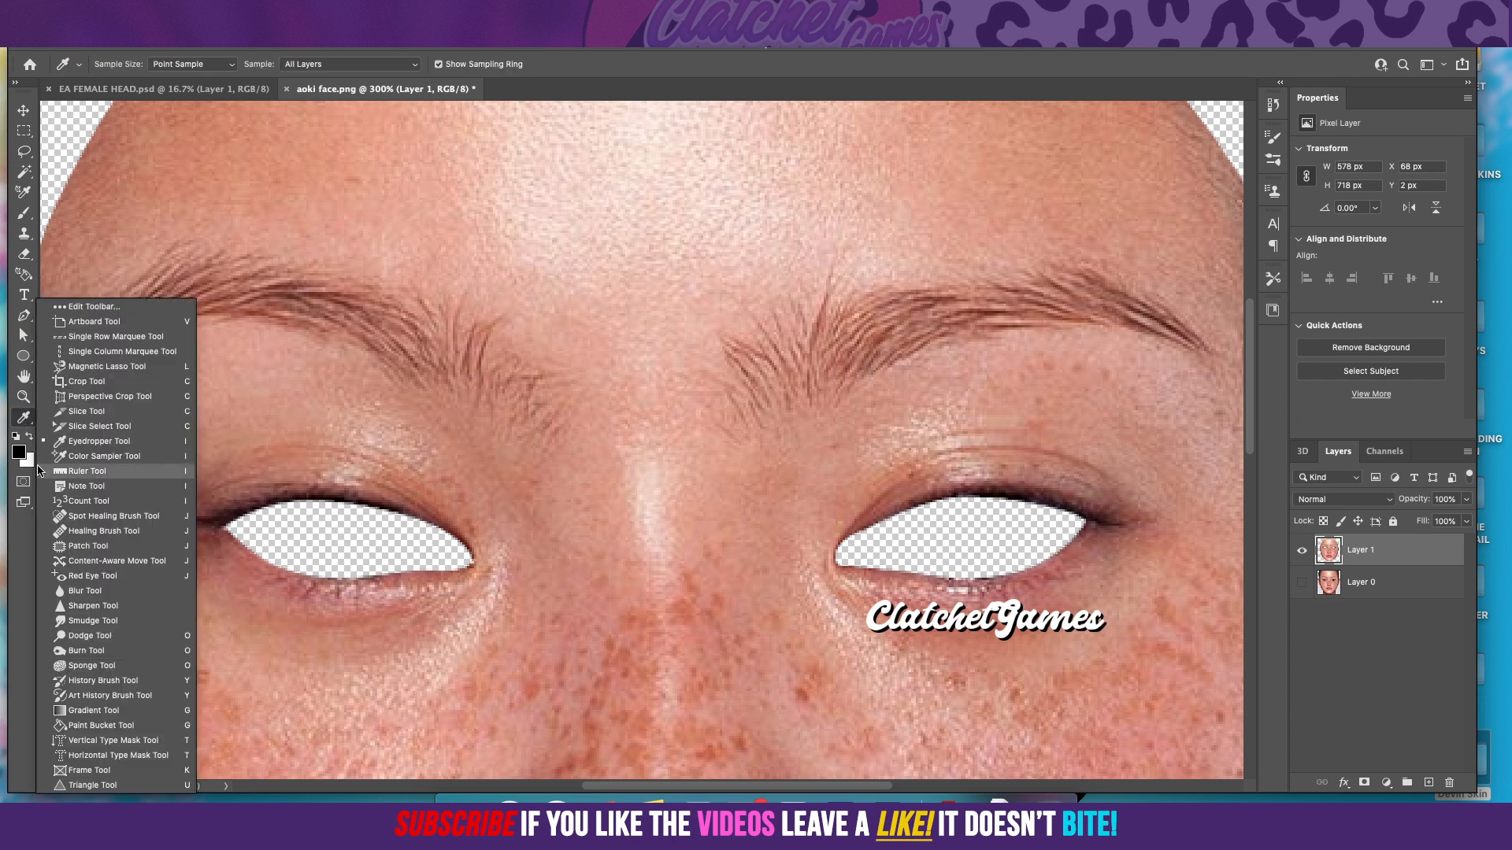
pyautogui.click(66, 558)
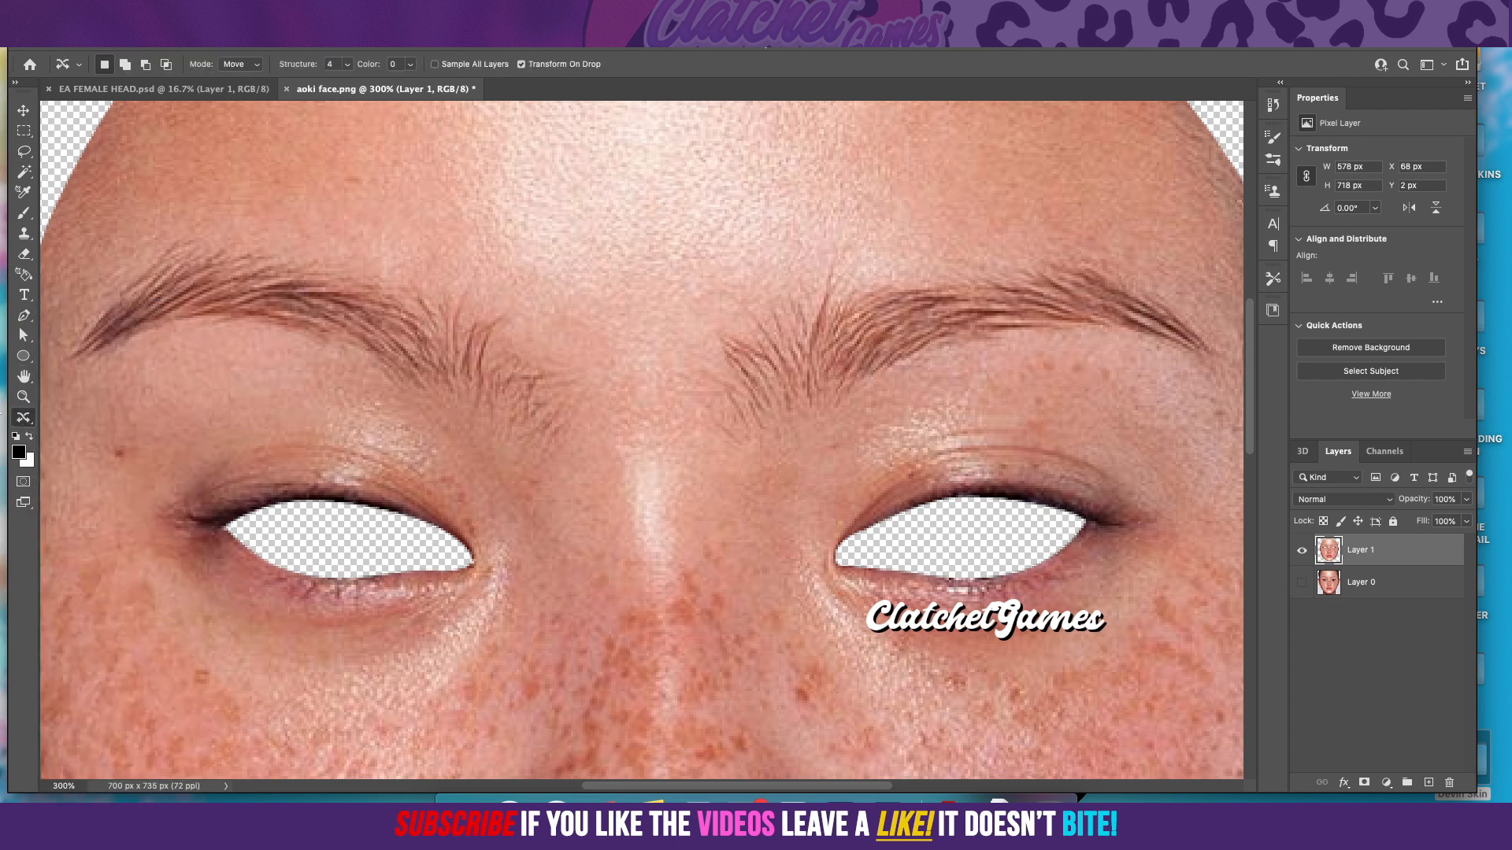
pyautogui.click(24, 417)
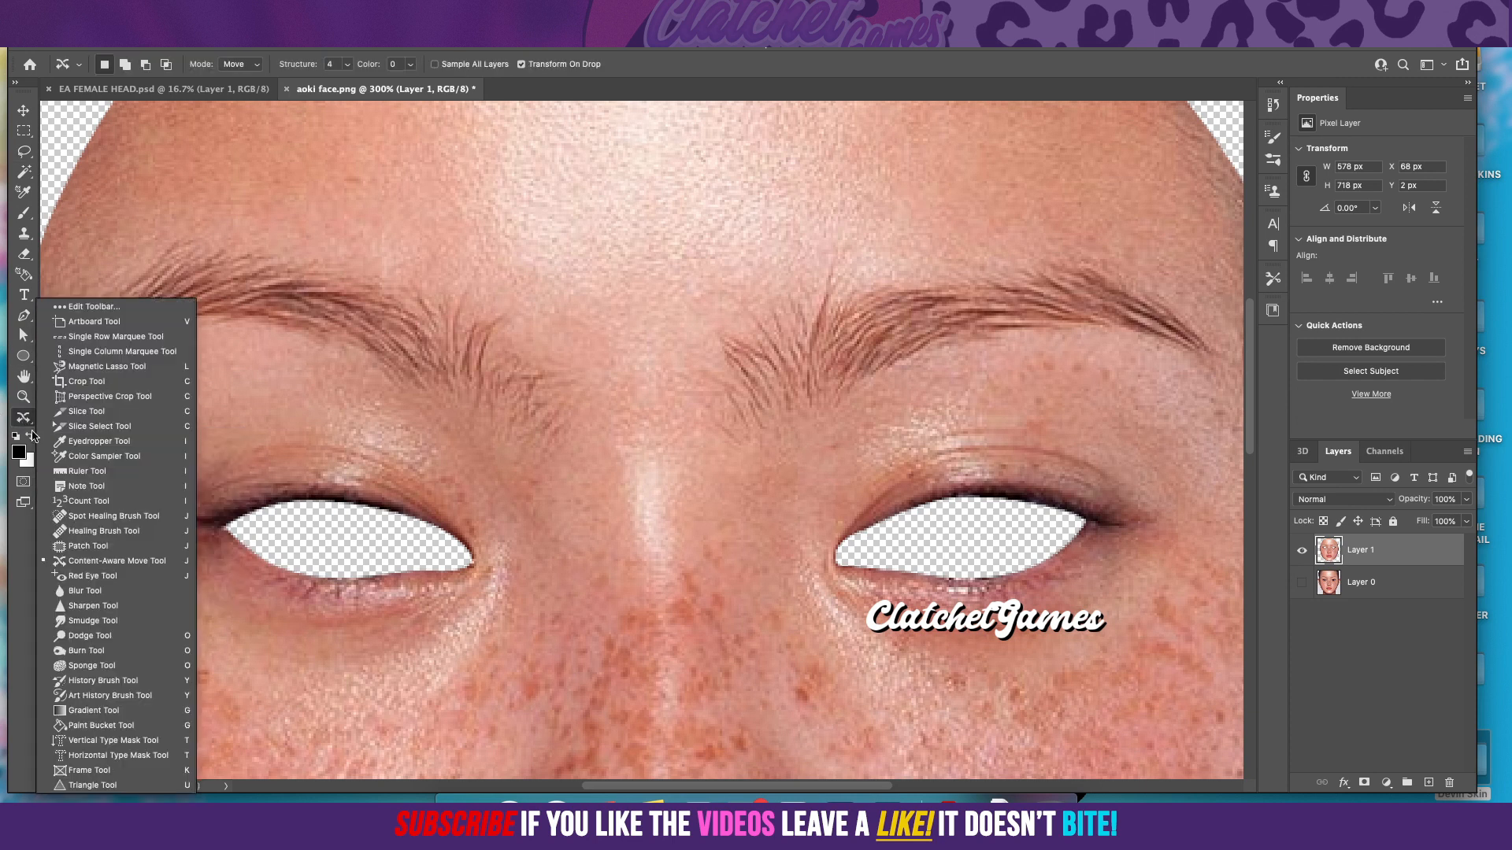
pyautogui.click(77, 546)
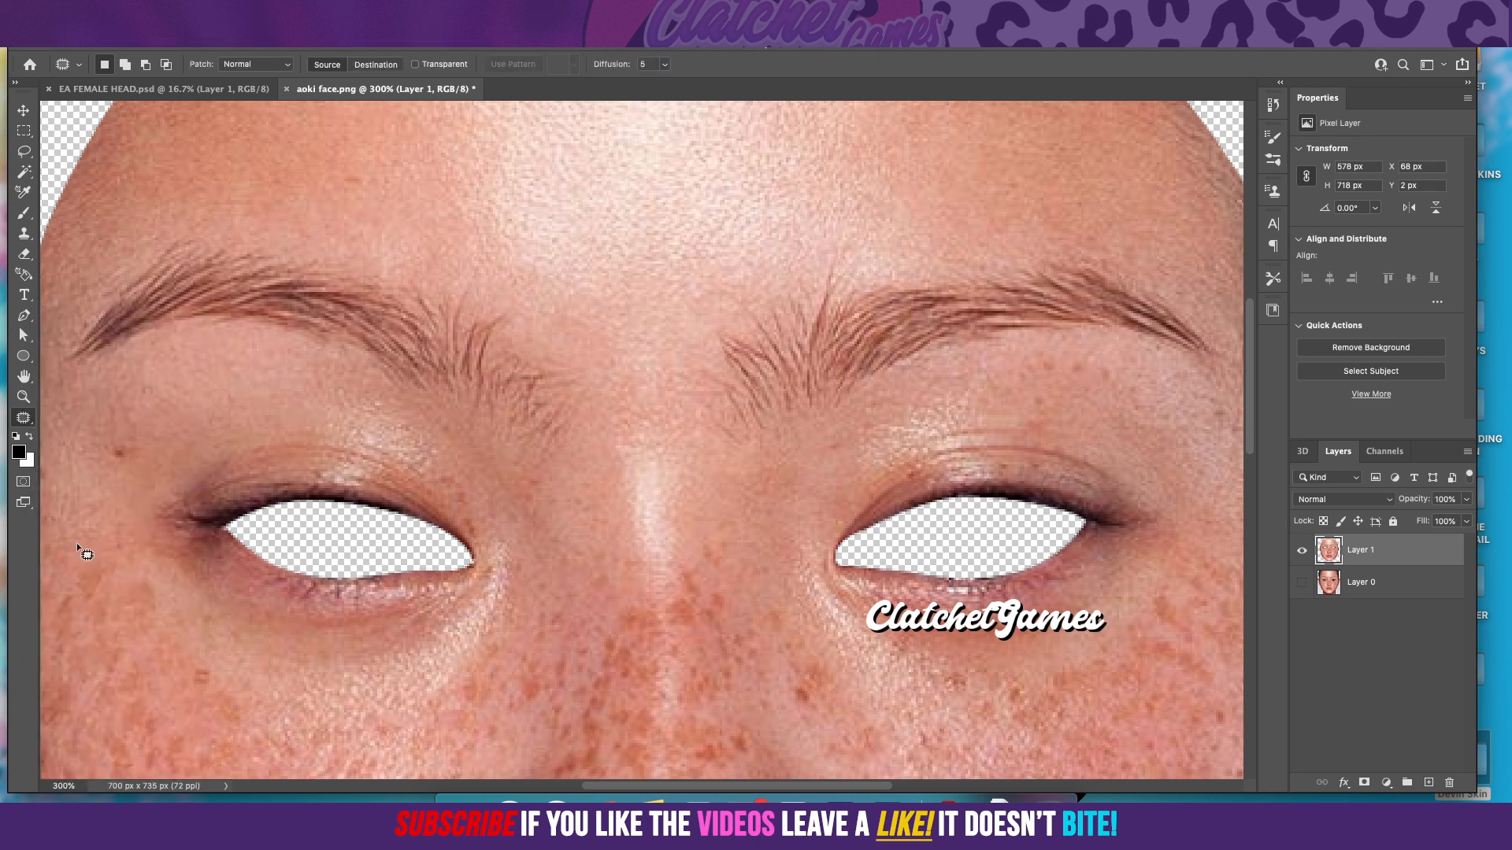
# Step: Outline the right-hand eyebrow with a closed Lasso selection that leaves a small margin of skin around the hairs
pyautogui.click(22, 153)
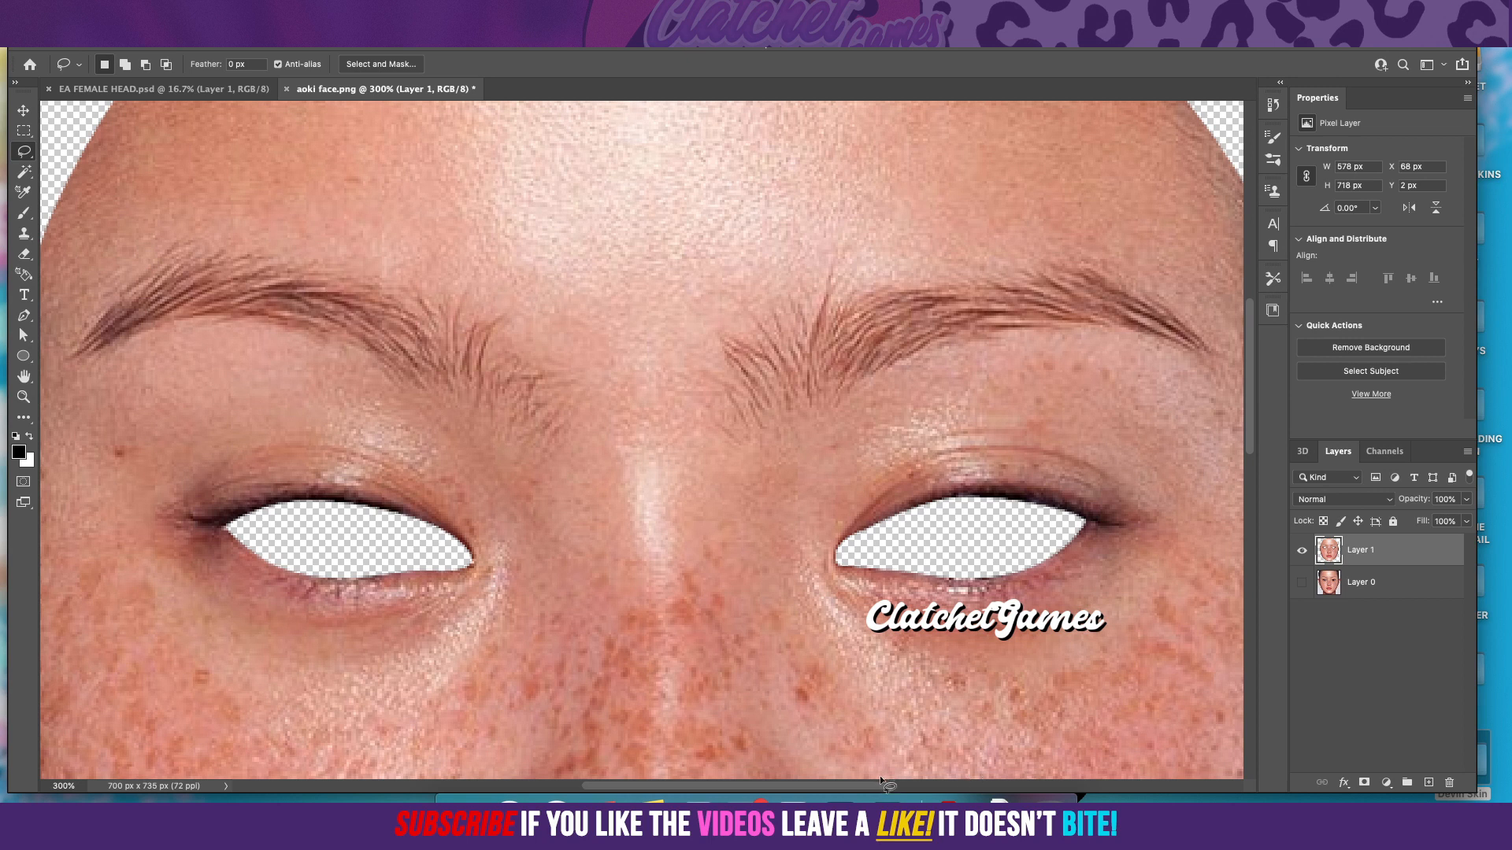
pyautogui.moveTo(876, 787); pyautogui.dragTo(904, 788)
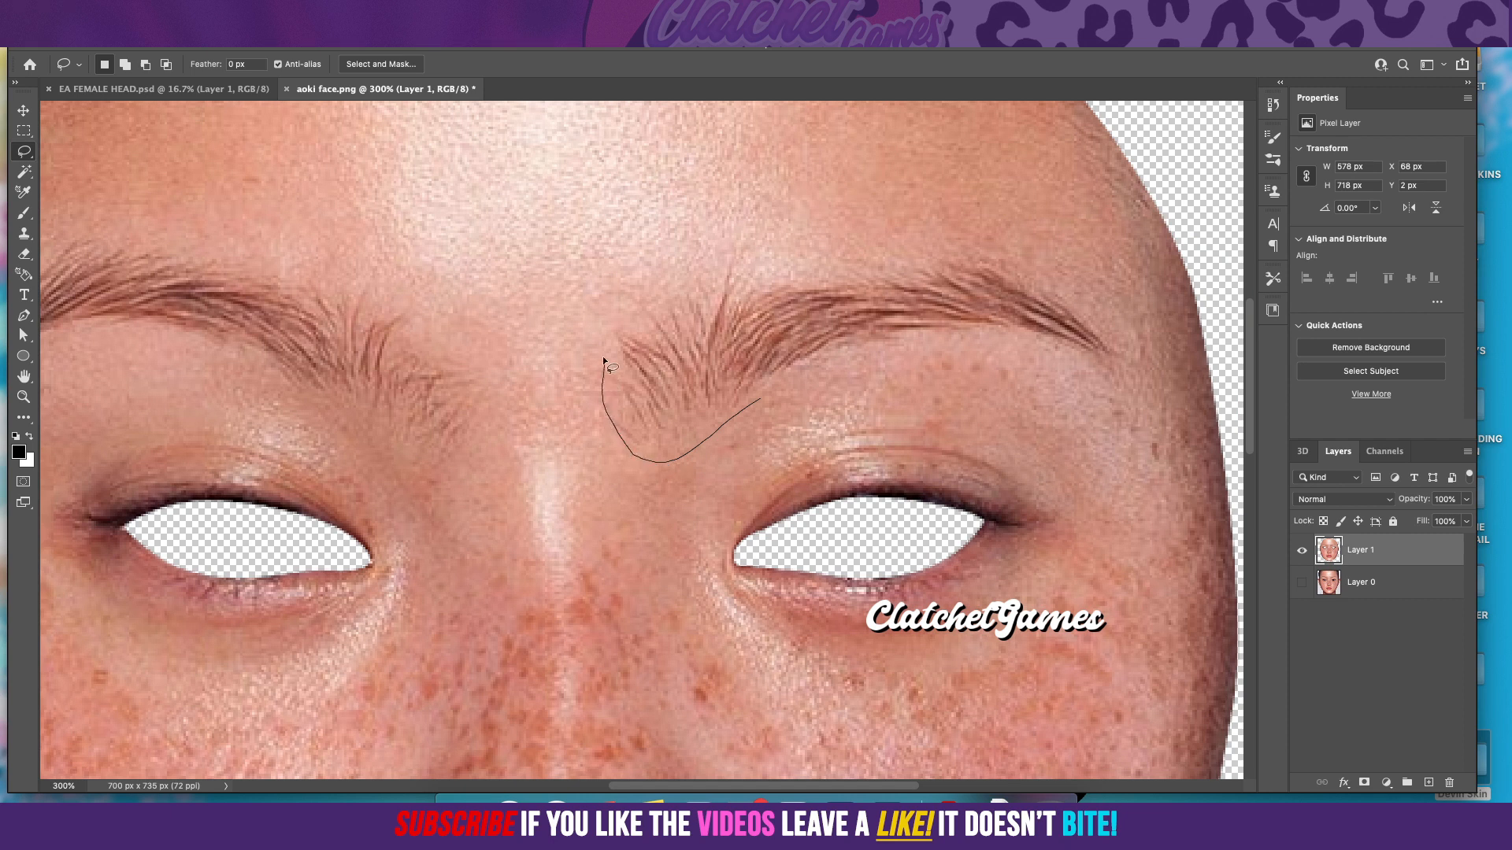
pyautogui.moveTo(625, 317); pyautogui.dragTo(681, 278)
pyautogui.moveTo(993, 263); pyautogui.dragTo(1049, 290)
pyautogui.moveTo(1117, 347); pyautogui.dragTo(1119, 377)
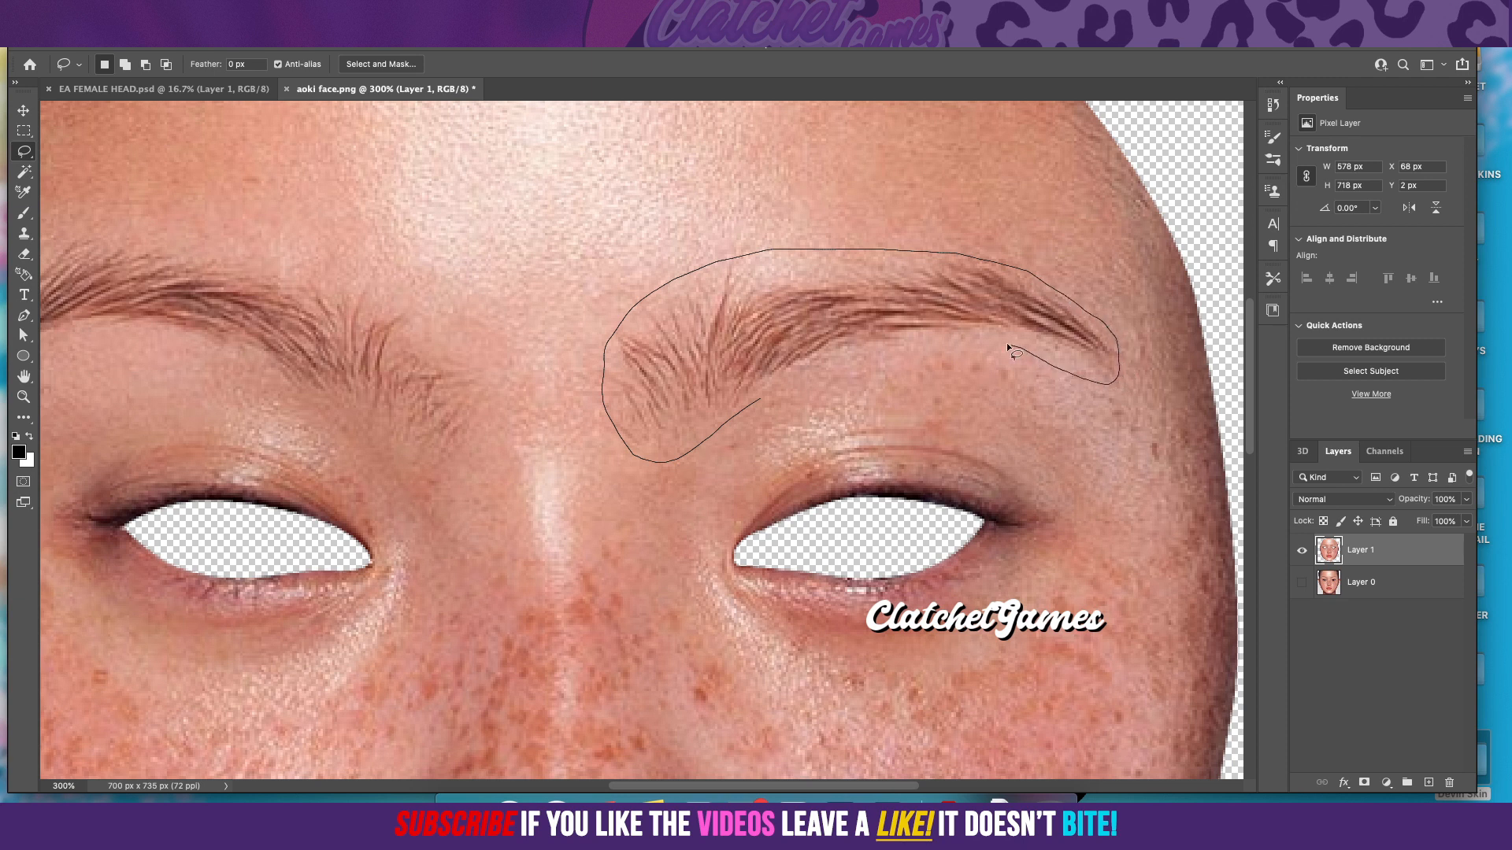
pyautogui.moveTo(874, 351); pyautogui.dragTo(747, 404)
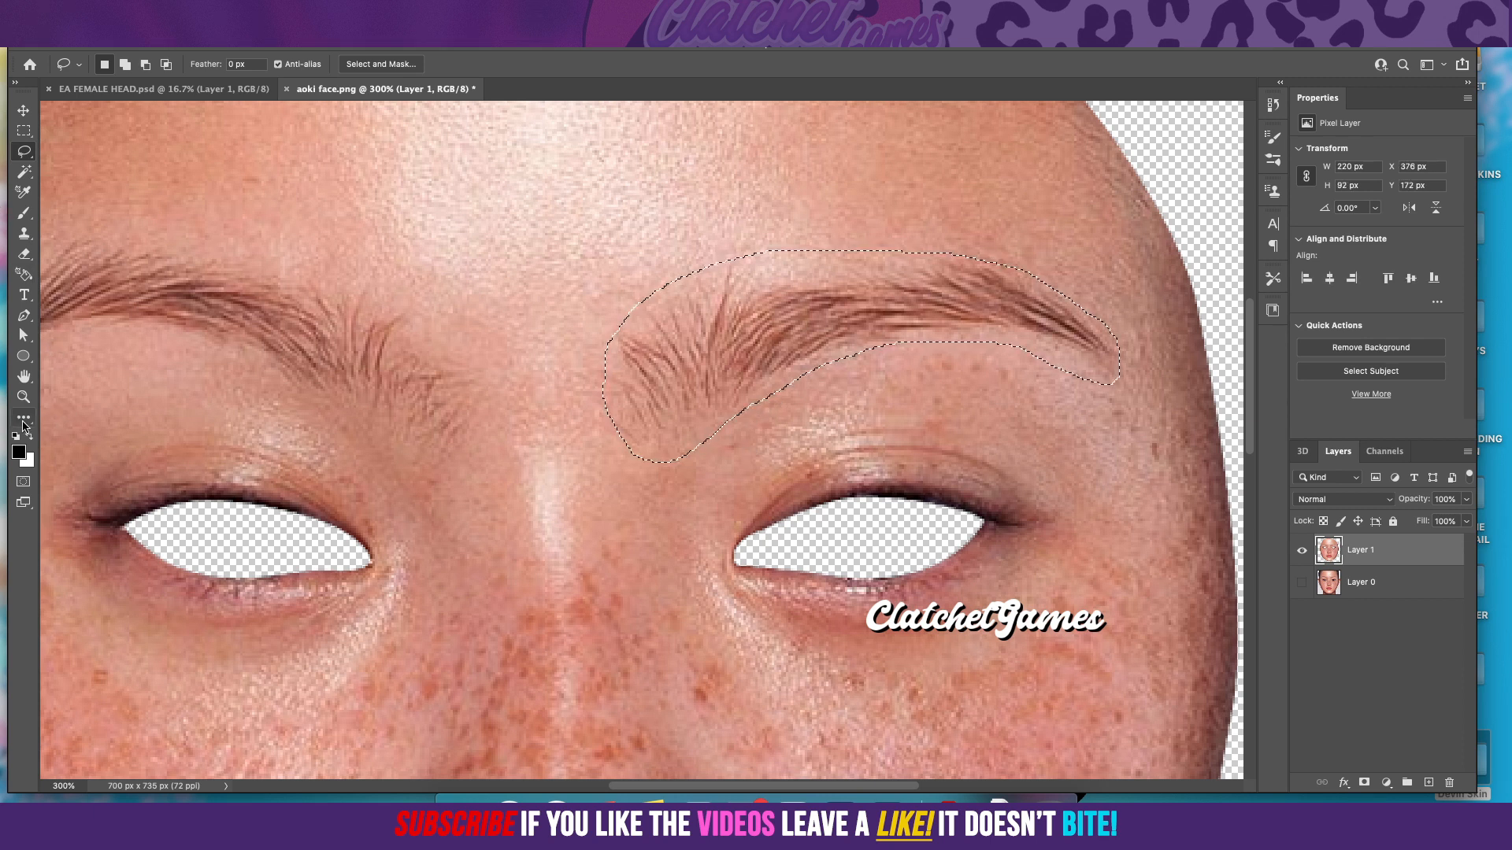
# Step: Patch the selected right-hand eyebrow with clean forehead skin from just above it, using the Patch tool, and deselect
pyautogui.press('j')
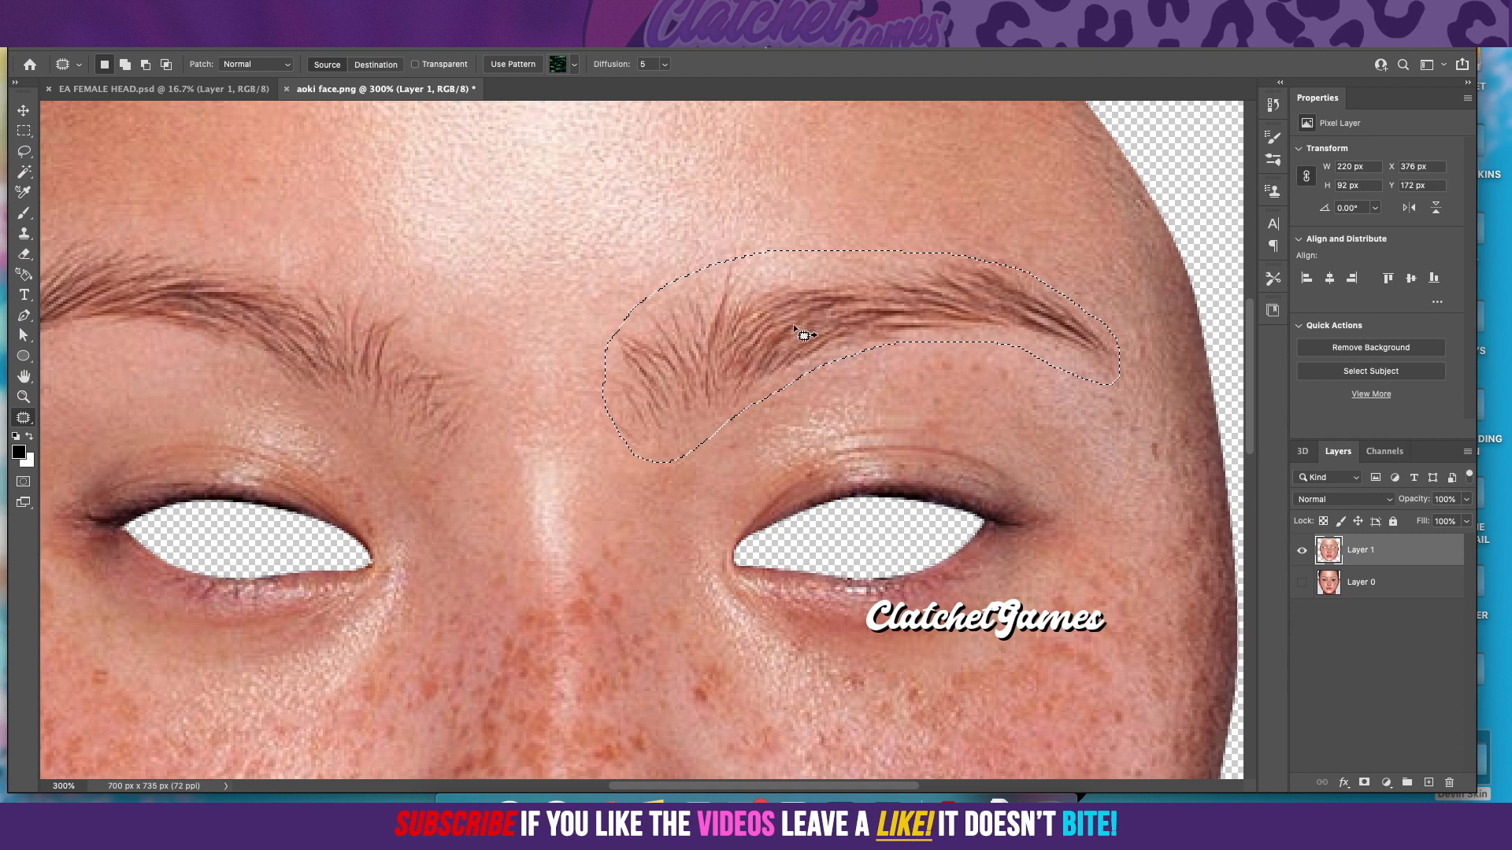
pyautogui.moveTo(834, 338); pyautogui.dragTo(782, 214)
pyautogui.click(24, 131)
pyautogui.click(418, 245)
# Step: Outline the left-hand eyebrow with a closed Lasso selection, from its outer tip around the inner hairs and back
pyautogui.scroll(-3, 531, 293)
pyautogui.scroll(4, 531, 293)
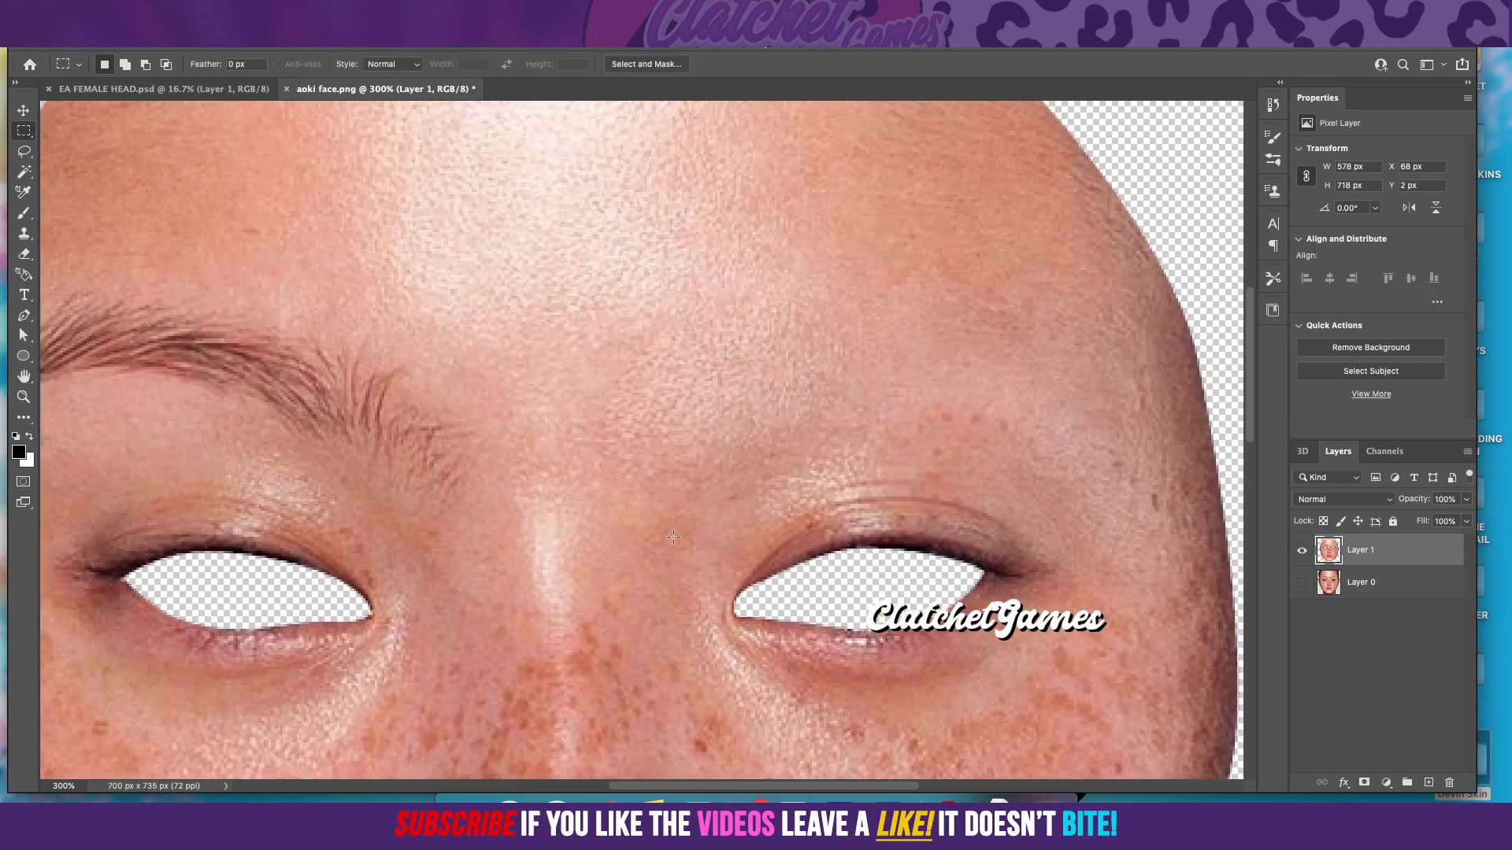
pyautogui.hscroll(-6, 472, 599)
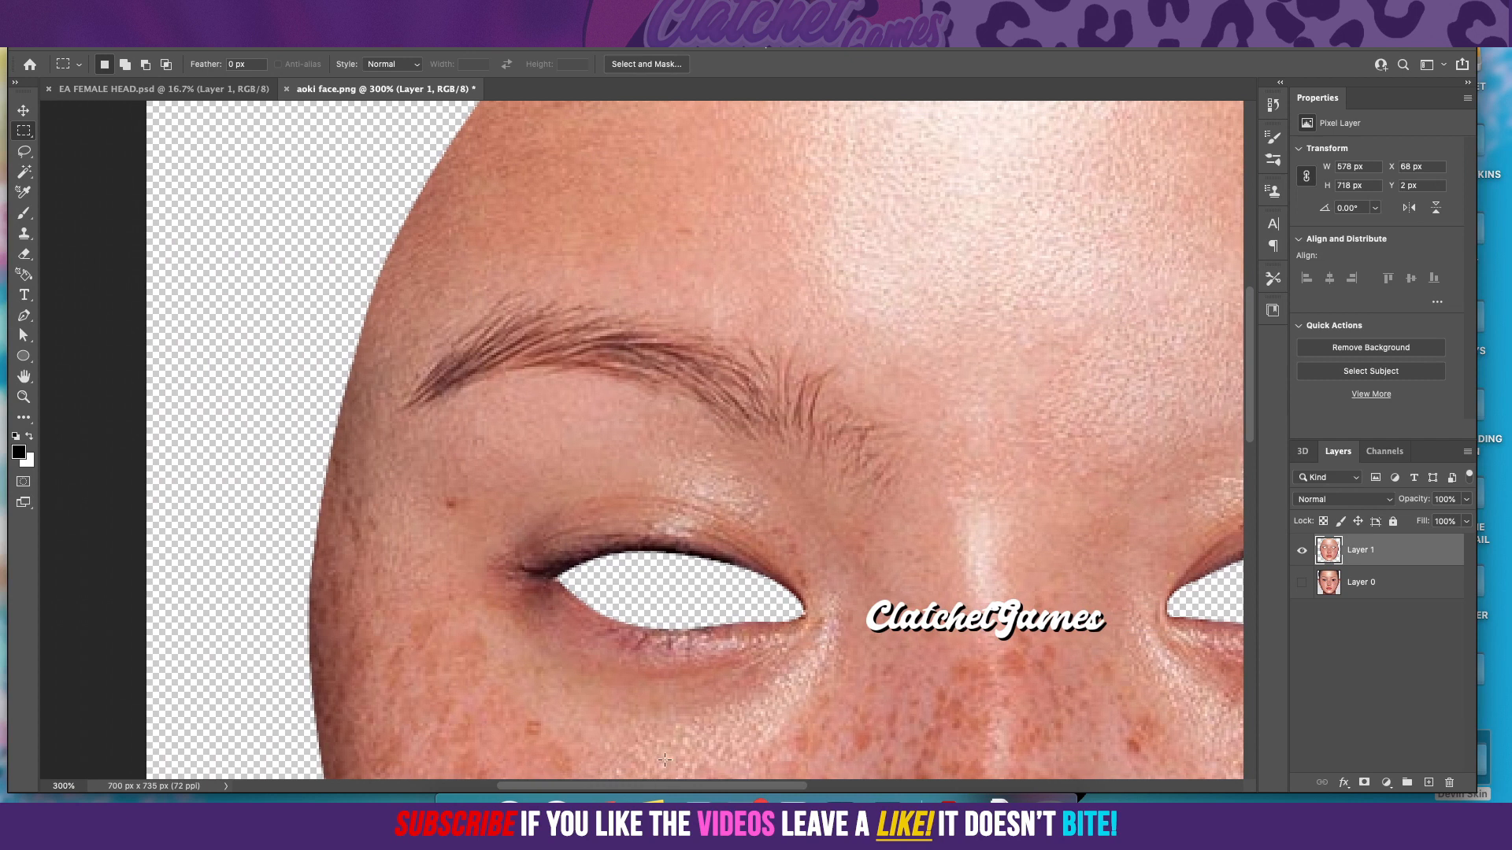
pyautogui.click(23, 153)
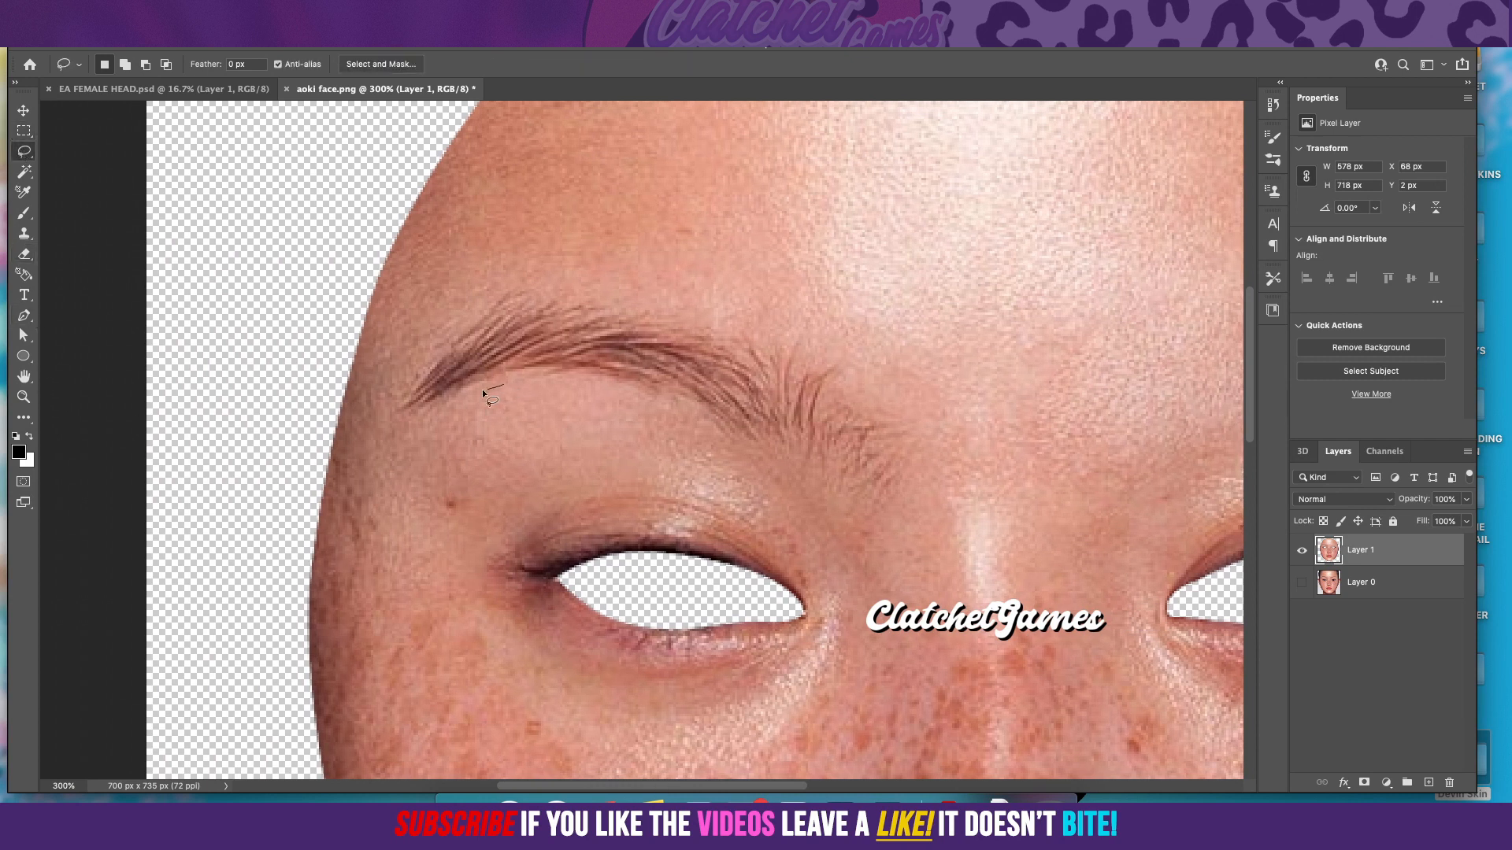
pyautogui.moveTo(396, 426)
pyautogui.mouseDown()
pyautogui.moveTo(477, 291)
pyautogui.moveTo(522, 270)
pyautogui.moveTo(754, 300)
pyautogui.moveTo(813, 324)
pyautogui.moveTo(923, 424)
pyautogui.moveTo(902, 532)
pyautogui.moveTo(871, 550)
pyautogui.mouseUp()
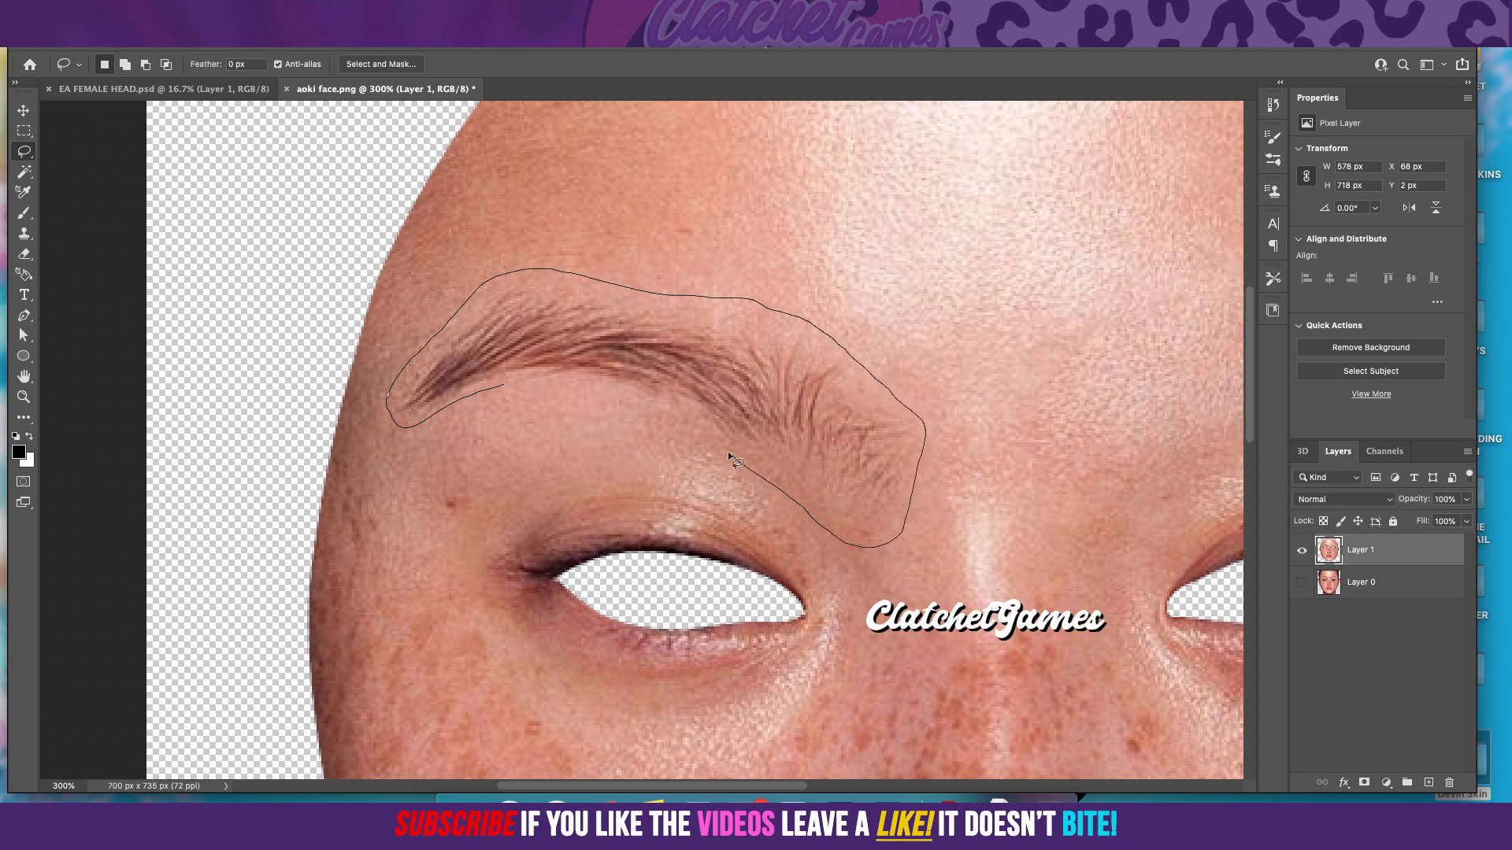
pyautogui.moveTo(668, 425); pyautogui.dragTo(502, 391)
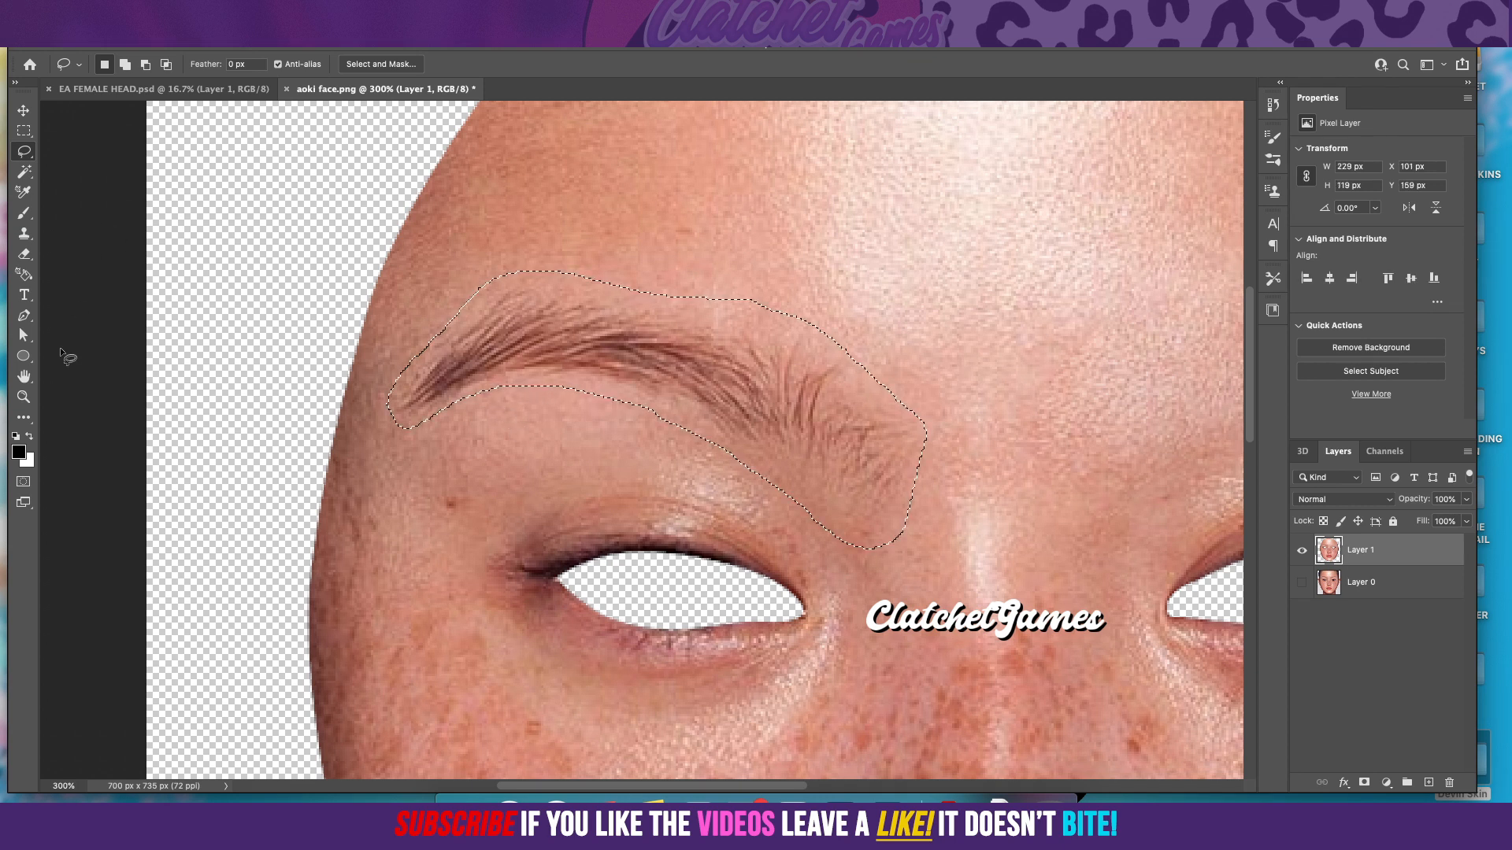
# Step: Replace the selected left-hand eyebrow with forehead skin sampled above it using the Patch tool, and remove the selection
pyautogui.press('j')
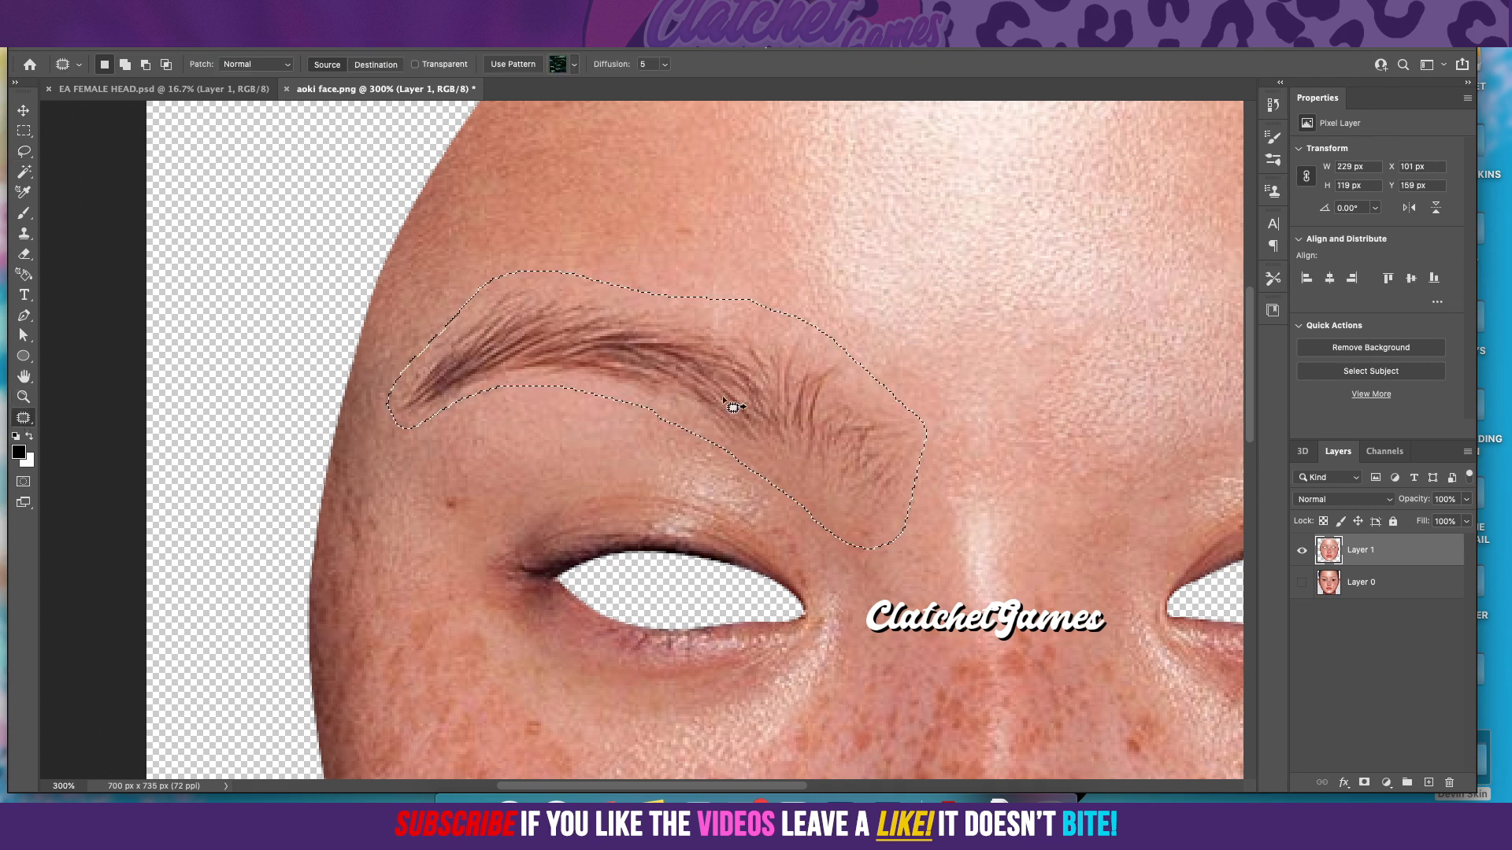
pyautogui.moveTo(675, 409); pyautogui.dragTo(709, 281)
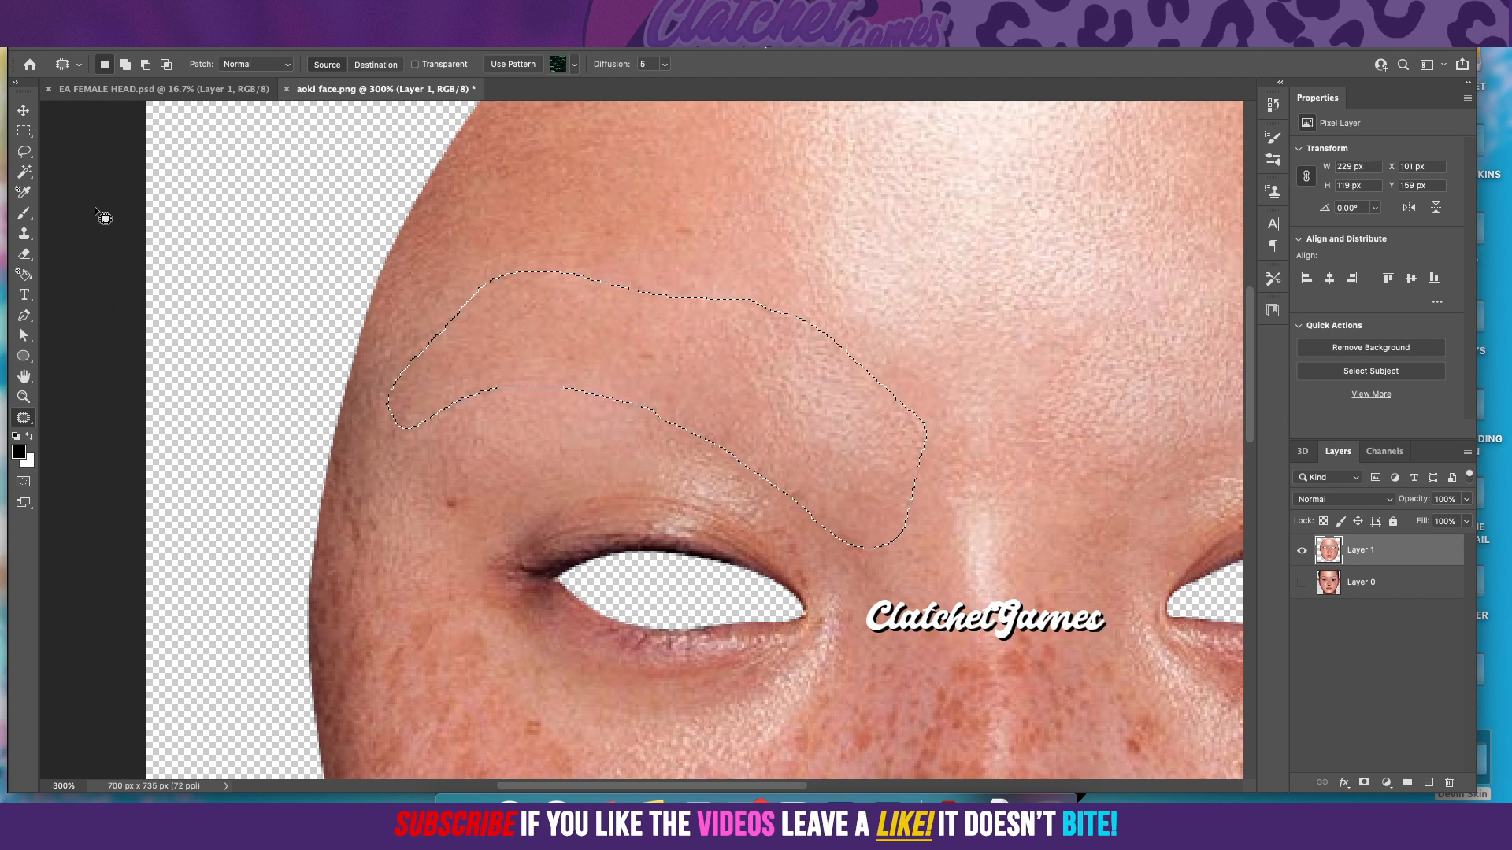
pyautogui.click(24, 130)
pyautogui.click(430, 352)
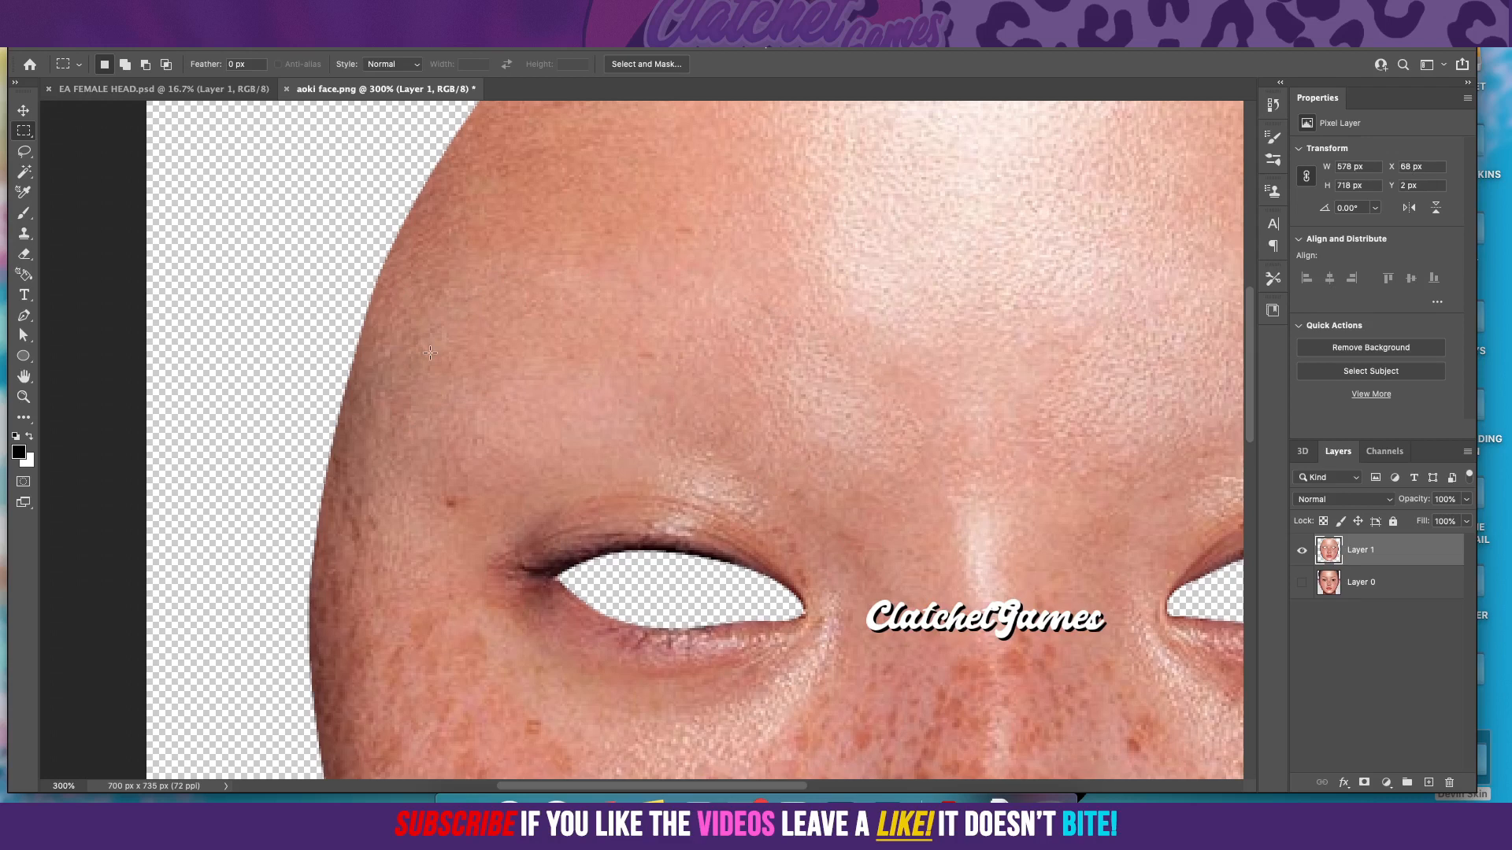
# Step: Zoom out to 100% and check the whole retouched face
pyautogui.scroll(-2, 430, 352)
pyautogui.scroll(3, 430, 352)
pyautogui.click(433, 8)
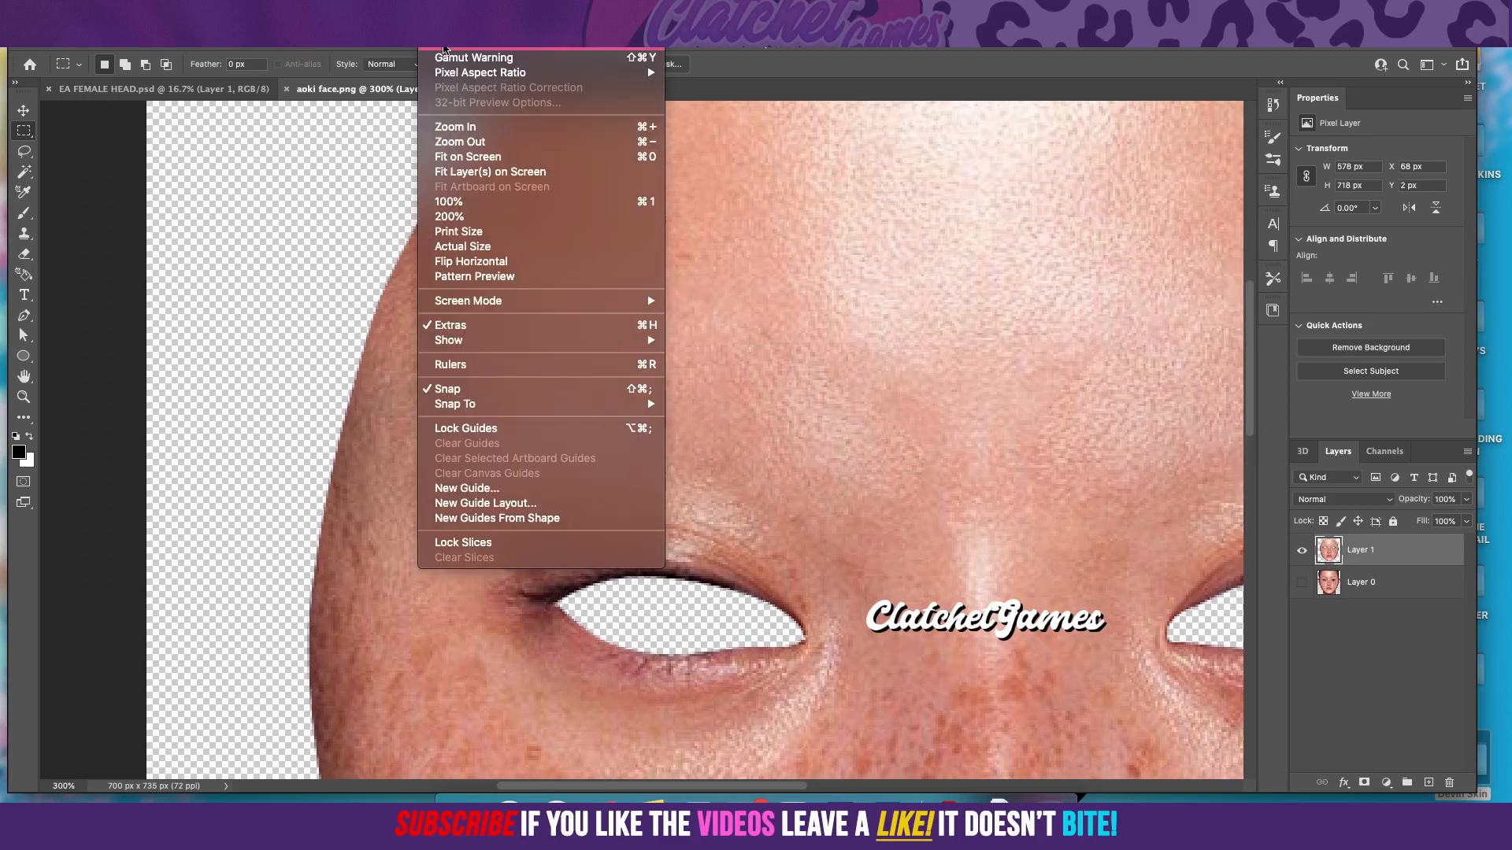
pyautogui.click(454, 143)
pyautogui.click(433, 7)
pyautogui.click(453, 143)
pyautogui.click(433, 7)
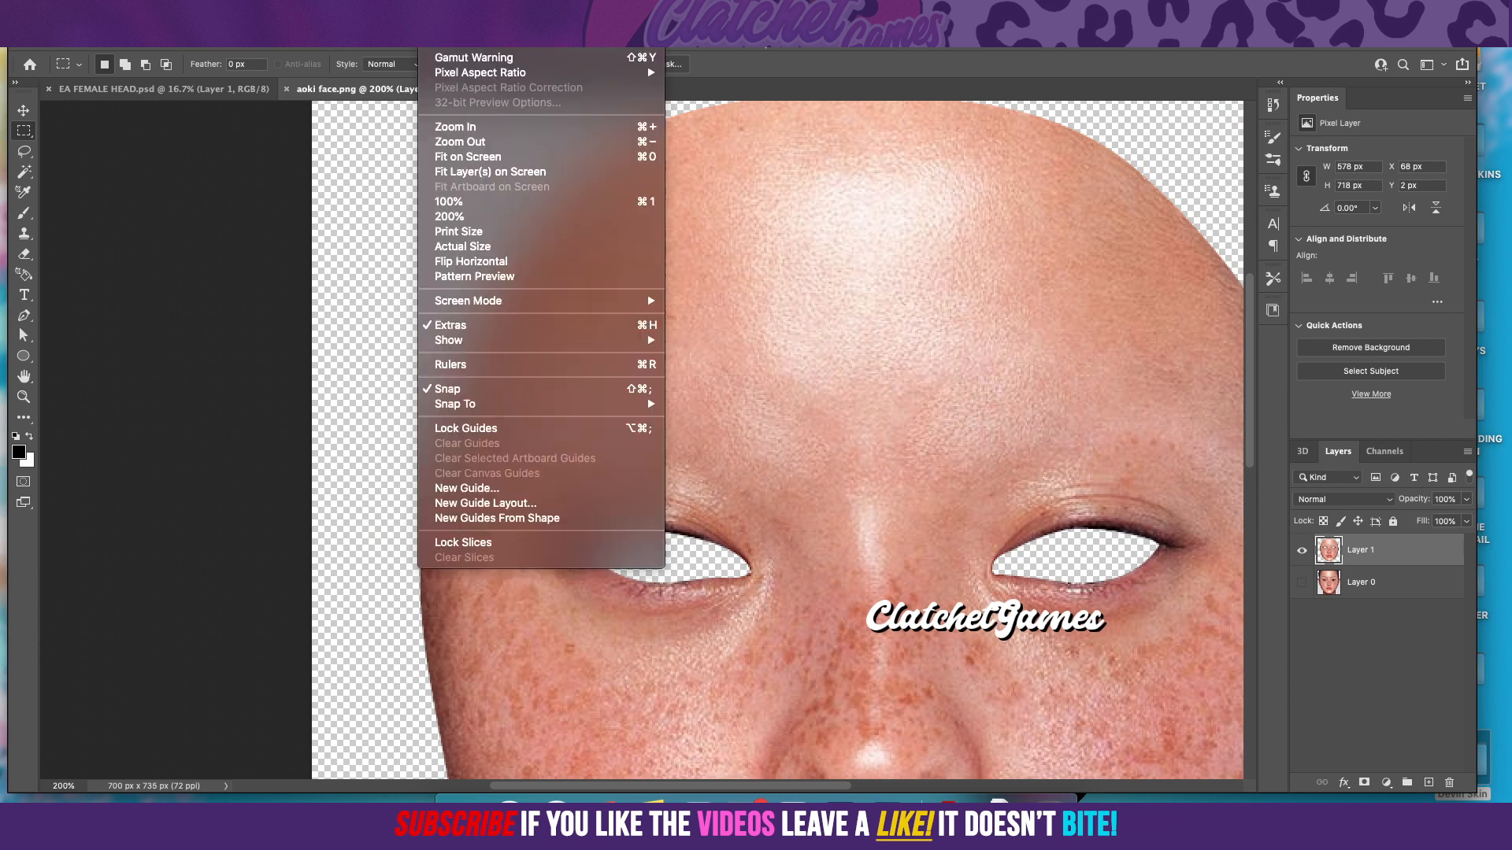
pyautogui.click(460, 145)
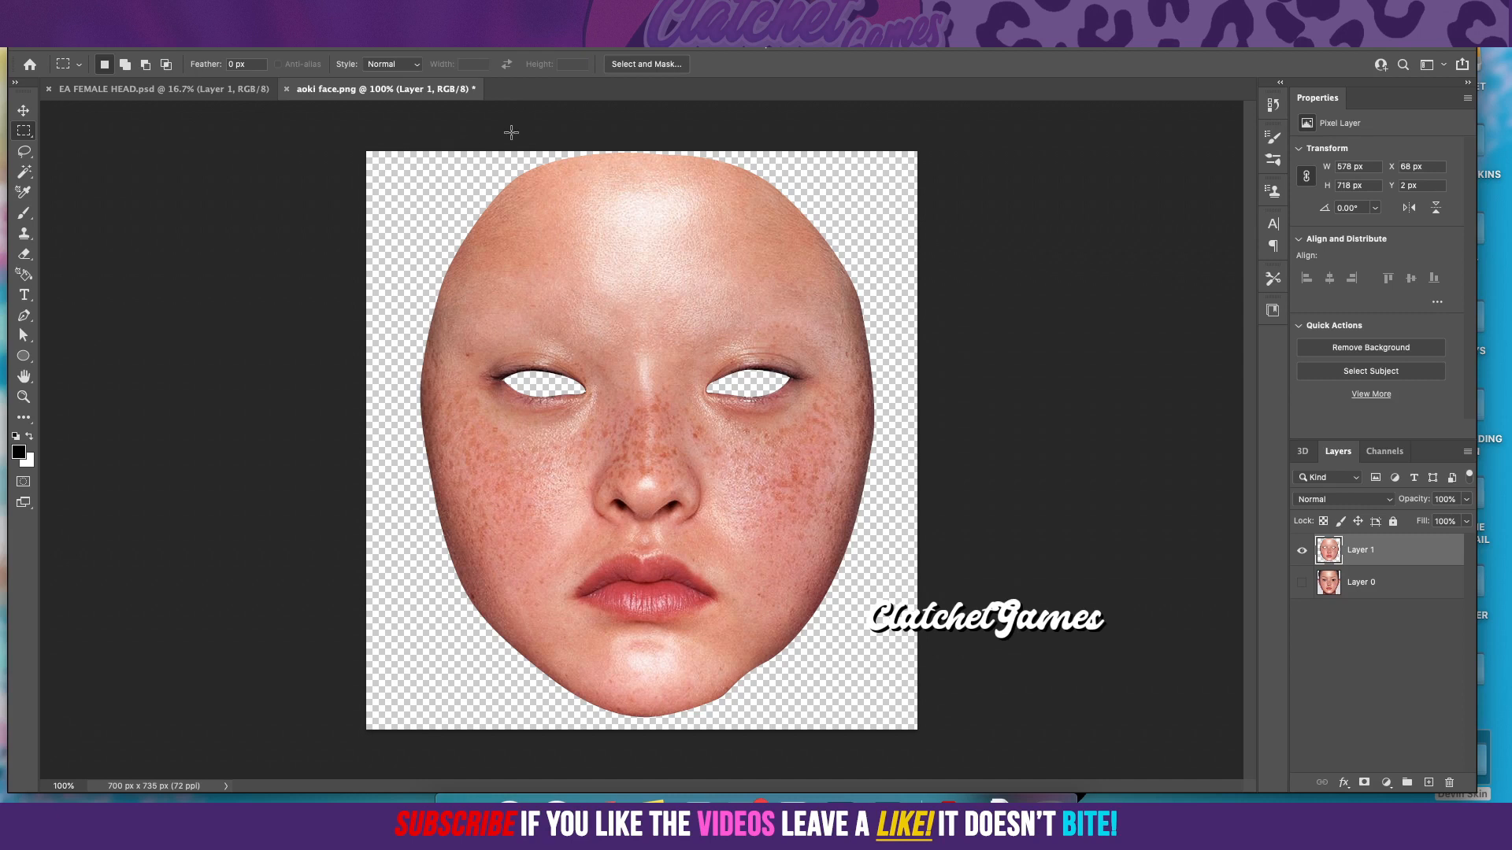
# Step: Open the BaseTexture copy texture from EA FEMALE HEAD.psd and lock its Layer 1
pyautogui.click(201, 92)
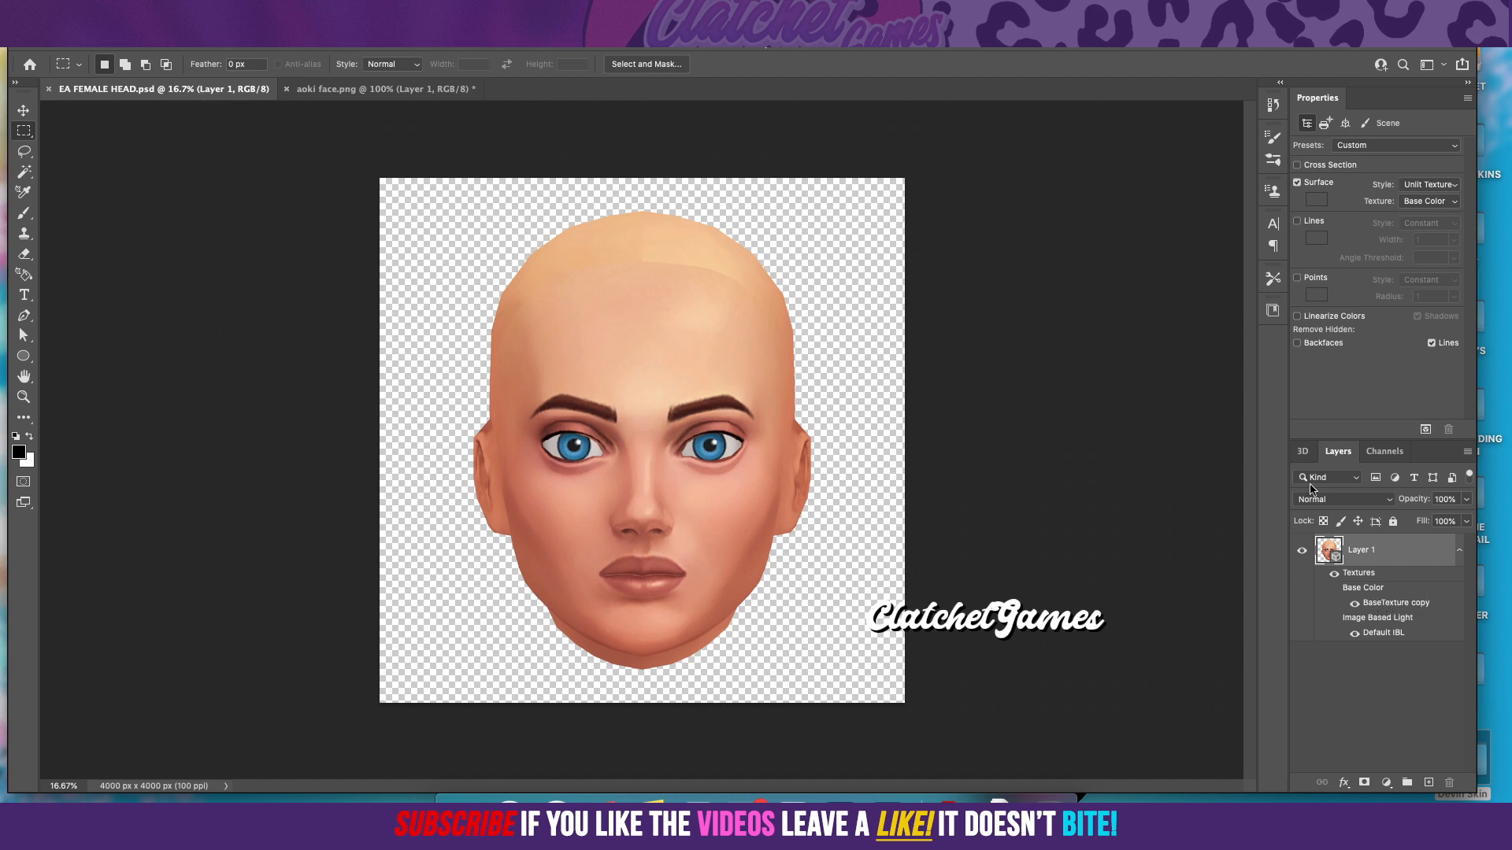
pyautogui.doubleClick(1389, 605)
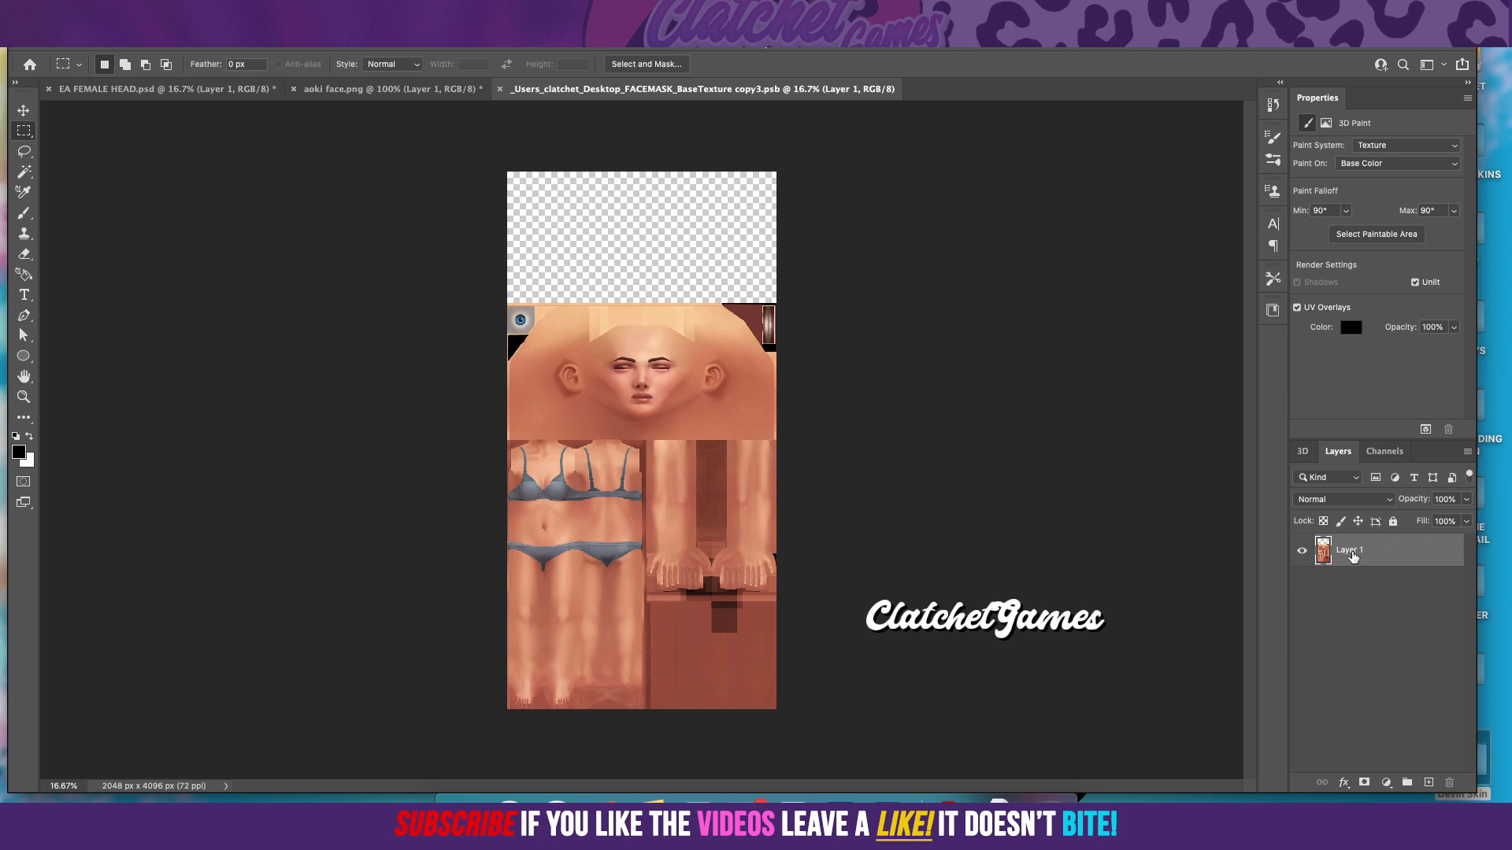
pyautogui.click(1393, 522)
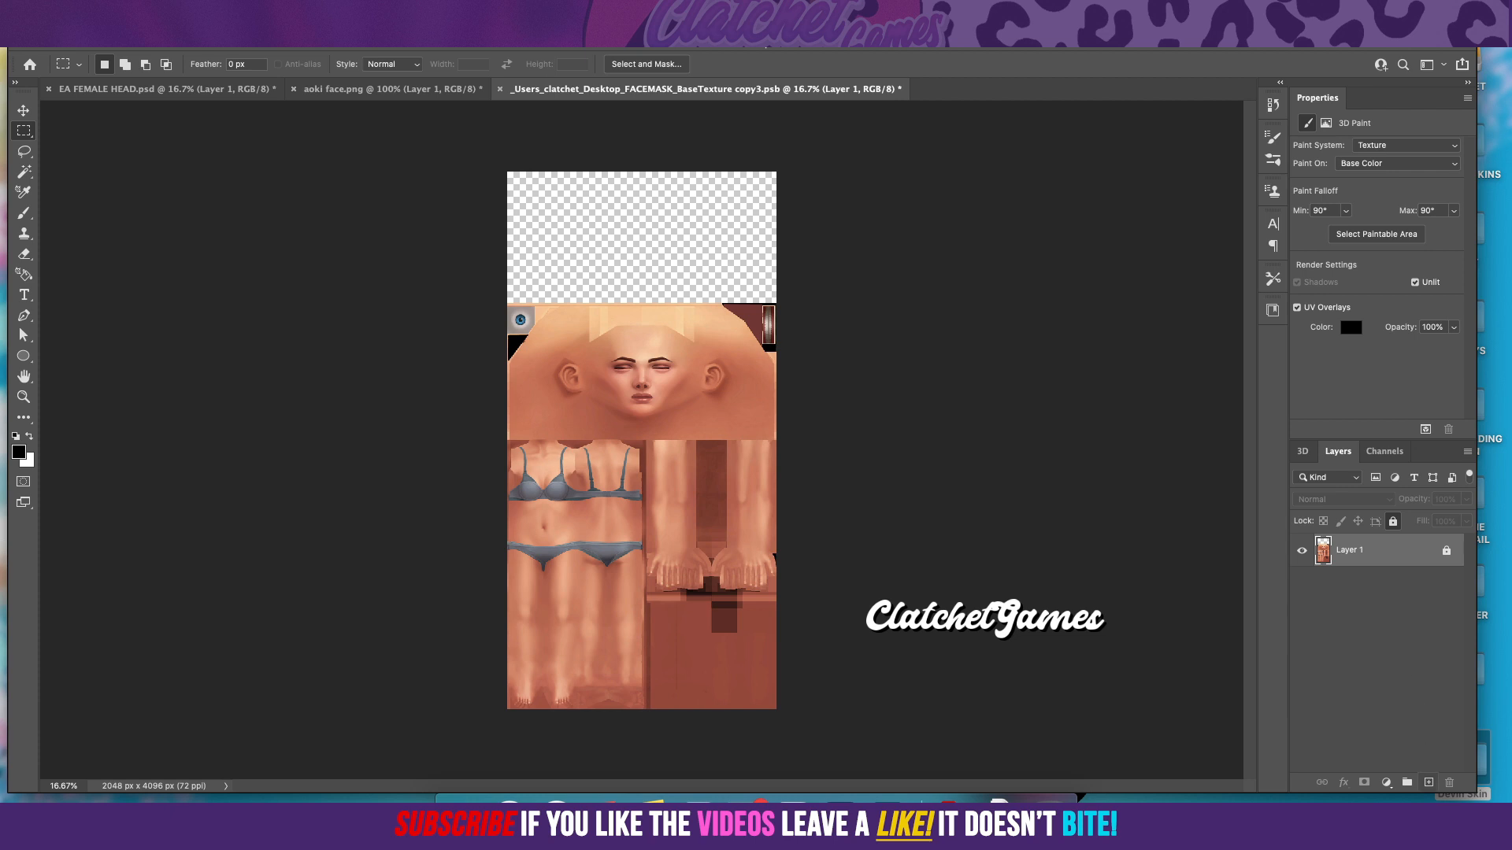
# Step: Add a single blank layer above the locked Layer 1 in the base texture document
pyautogui.click(1429, 782)
pyautogui.click(1429, 782)
pyautogui.moveTo(1413, 551); pyautogui.dragTo(1449, 782)
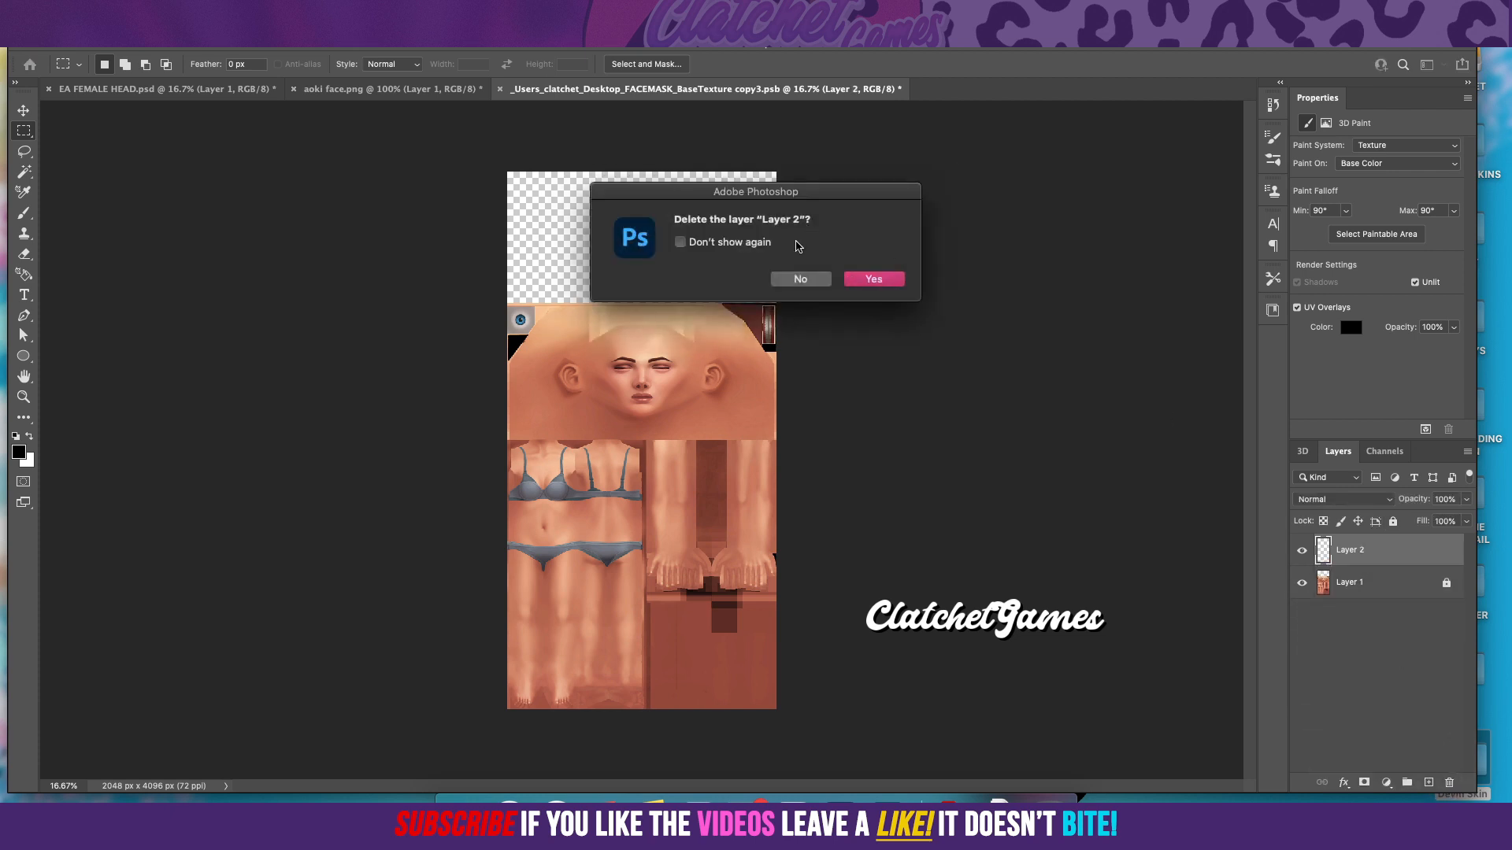
pyautogui.press('Return')
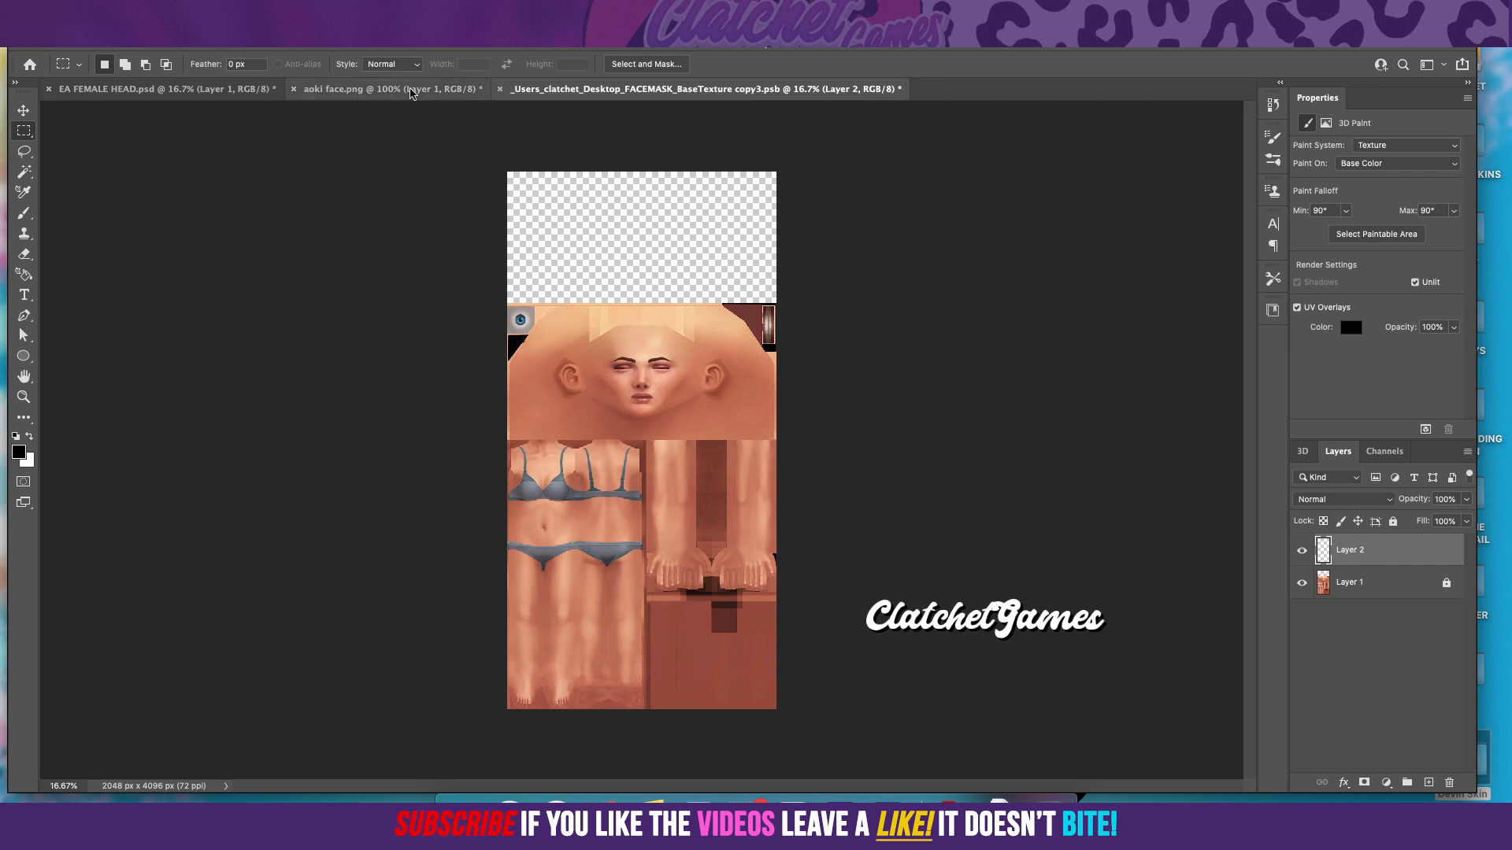
# Step: Duplicate Layer 1 of aoki face.png into EA FEMALE HEAD.psd as Layer 2
pyautogui.click(354, 93)
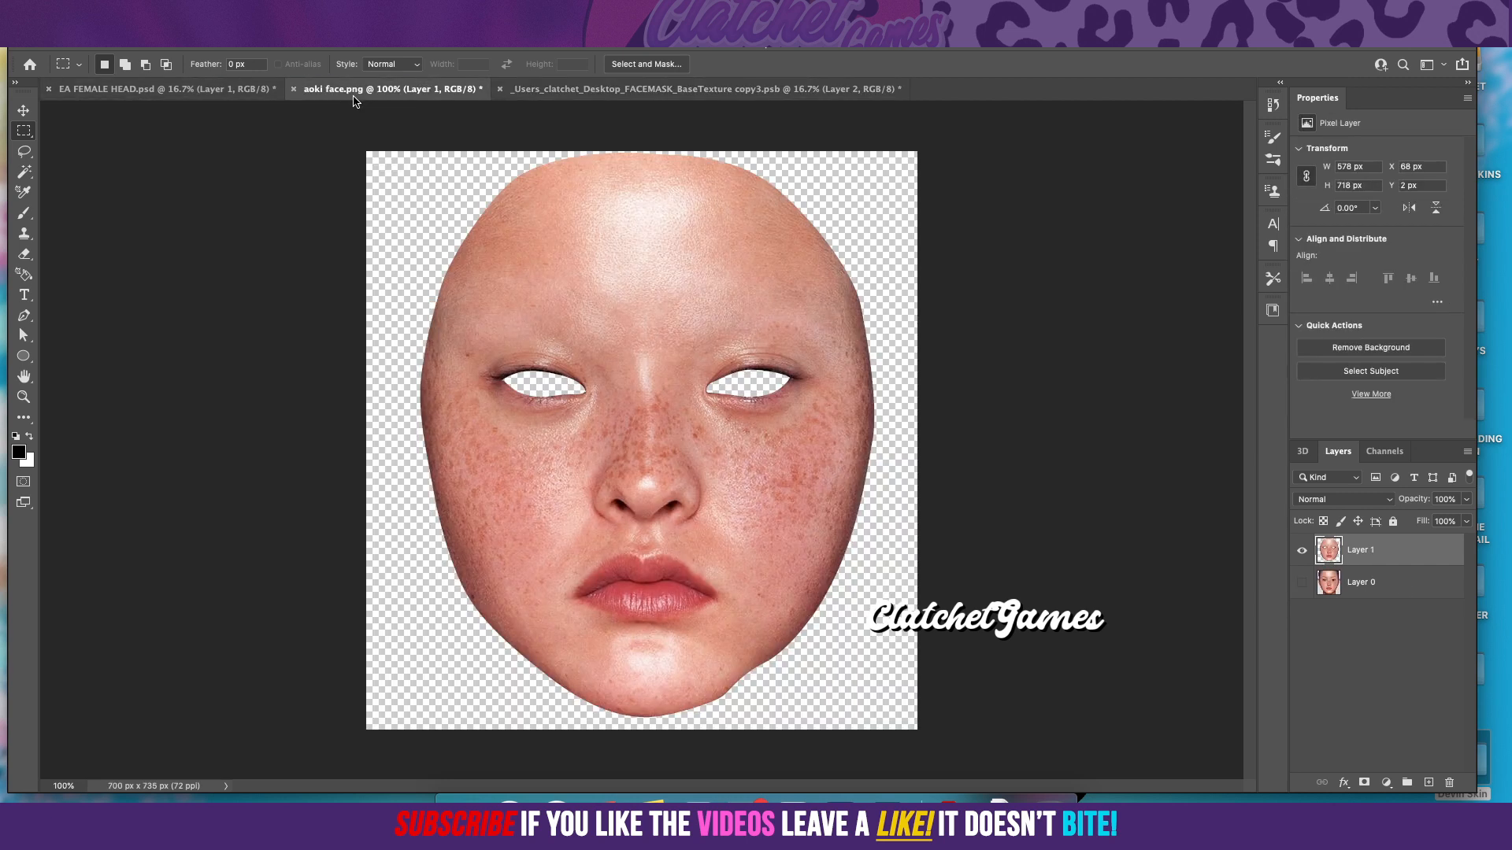
pyautogui.rightClick(1426, 550)
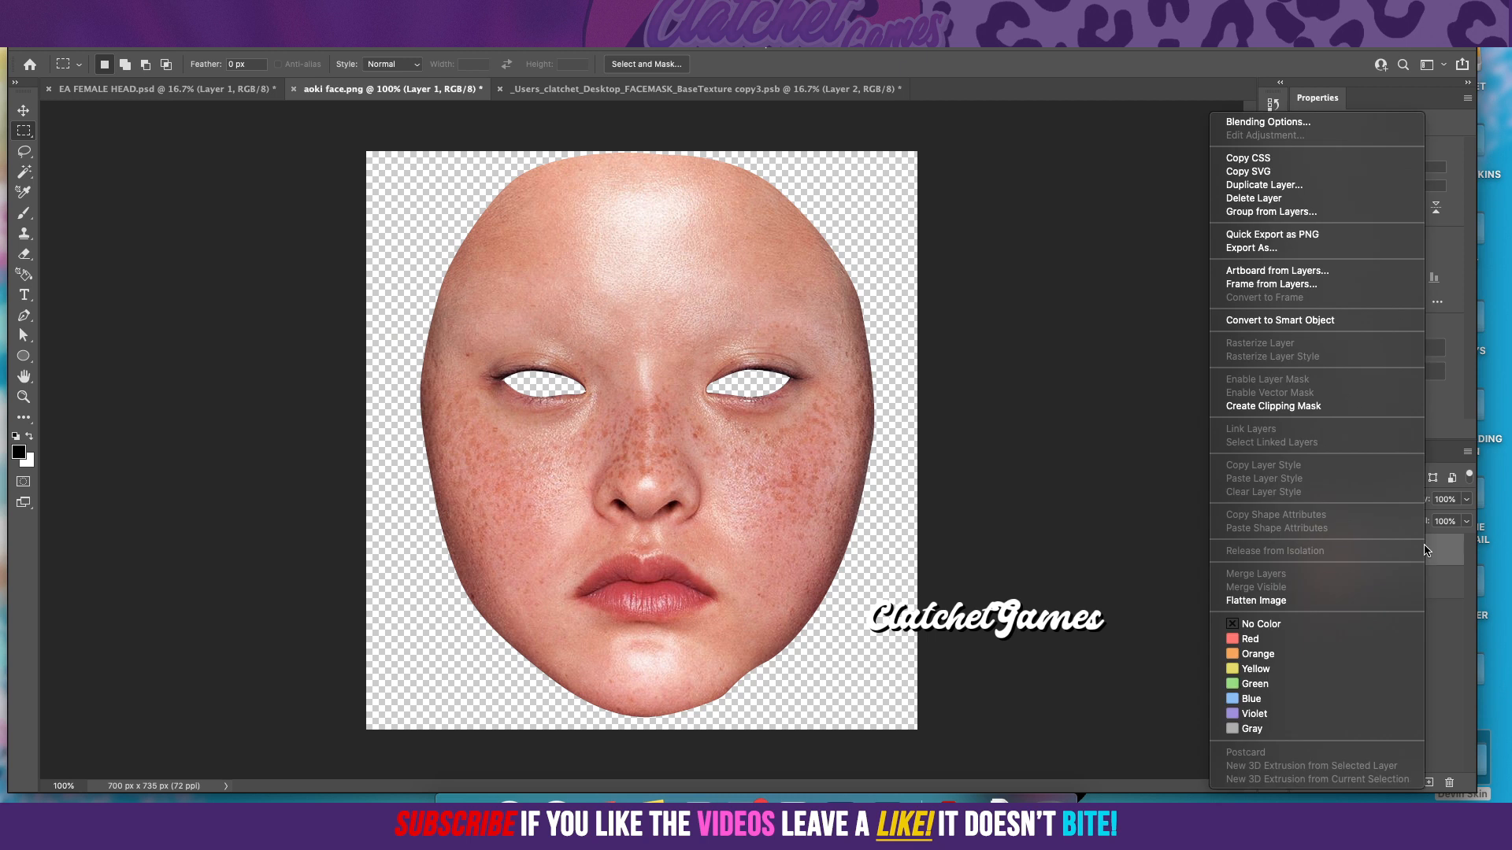
pyautogui.click(1264, 185)
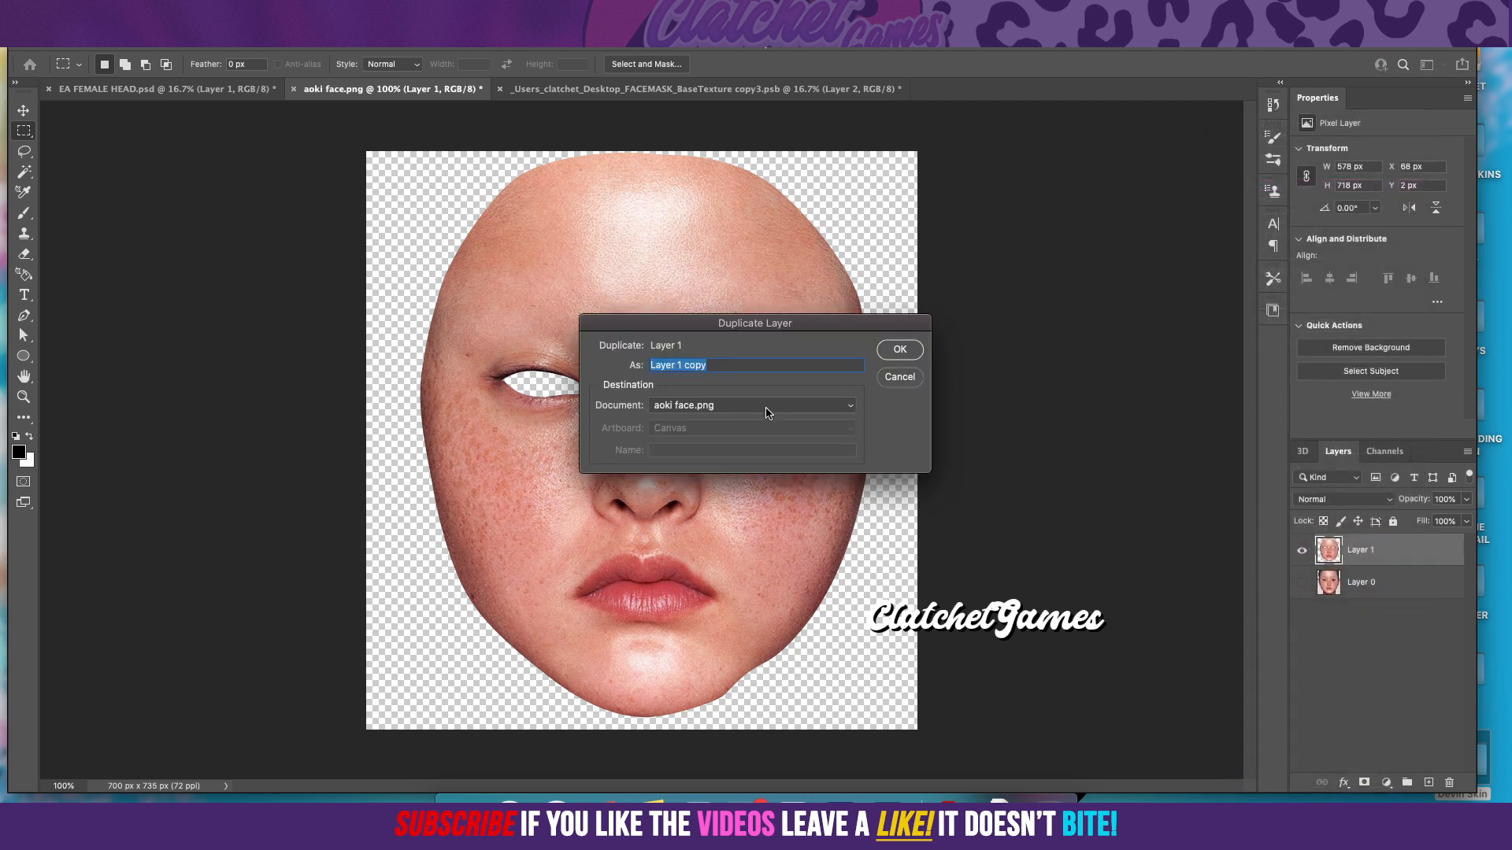
pyautogui.click(731, 414)
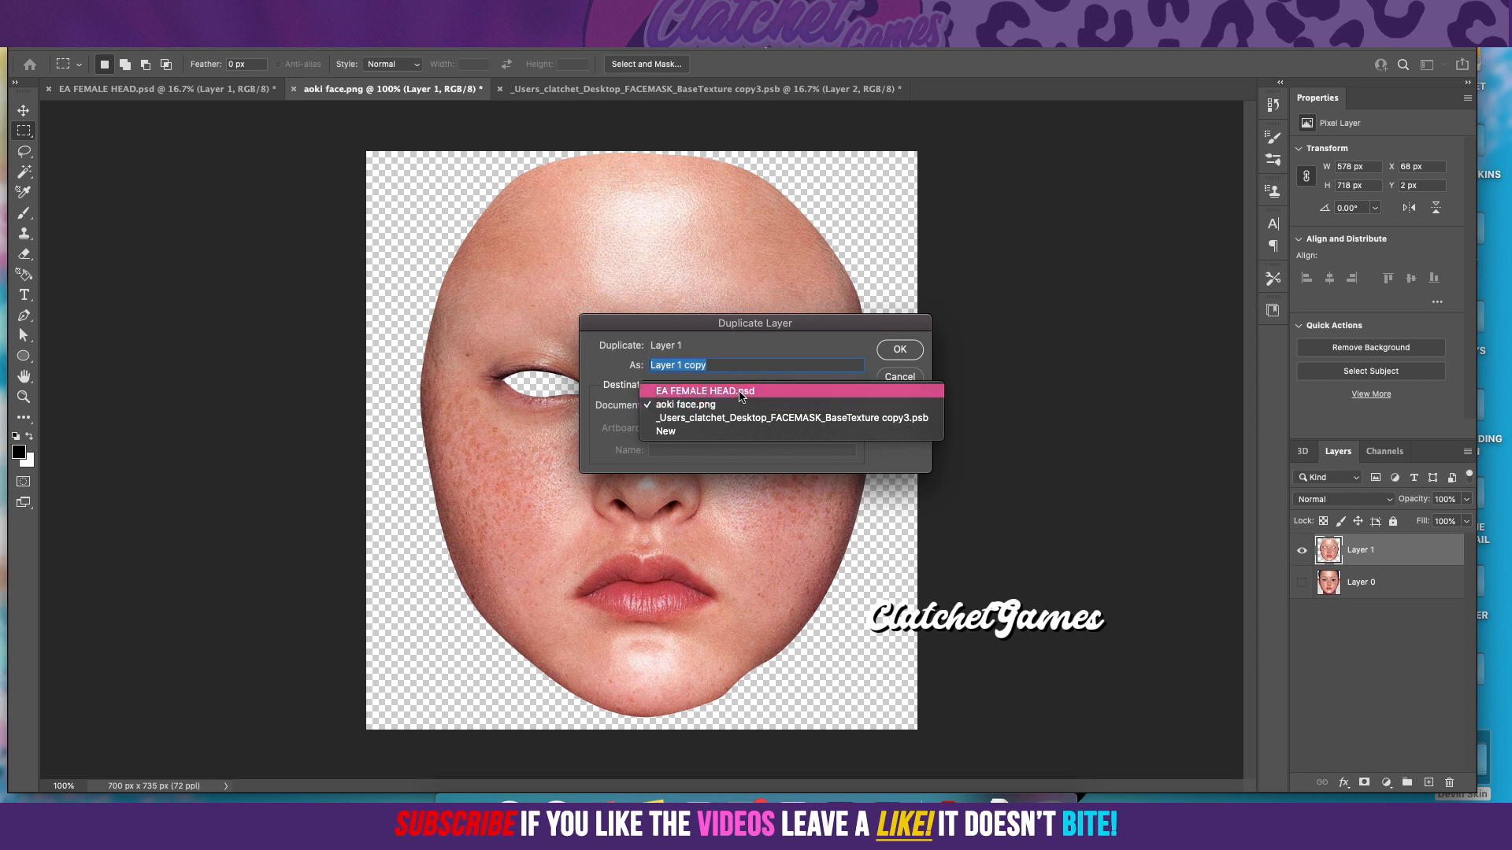
pyautogui.click(694, 394)
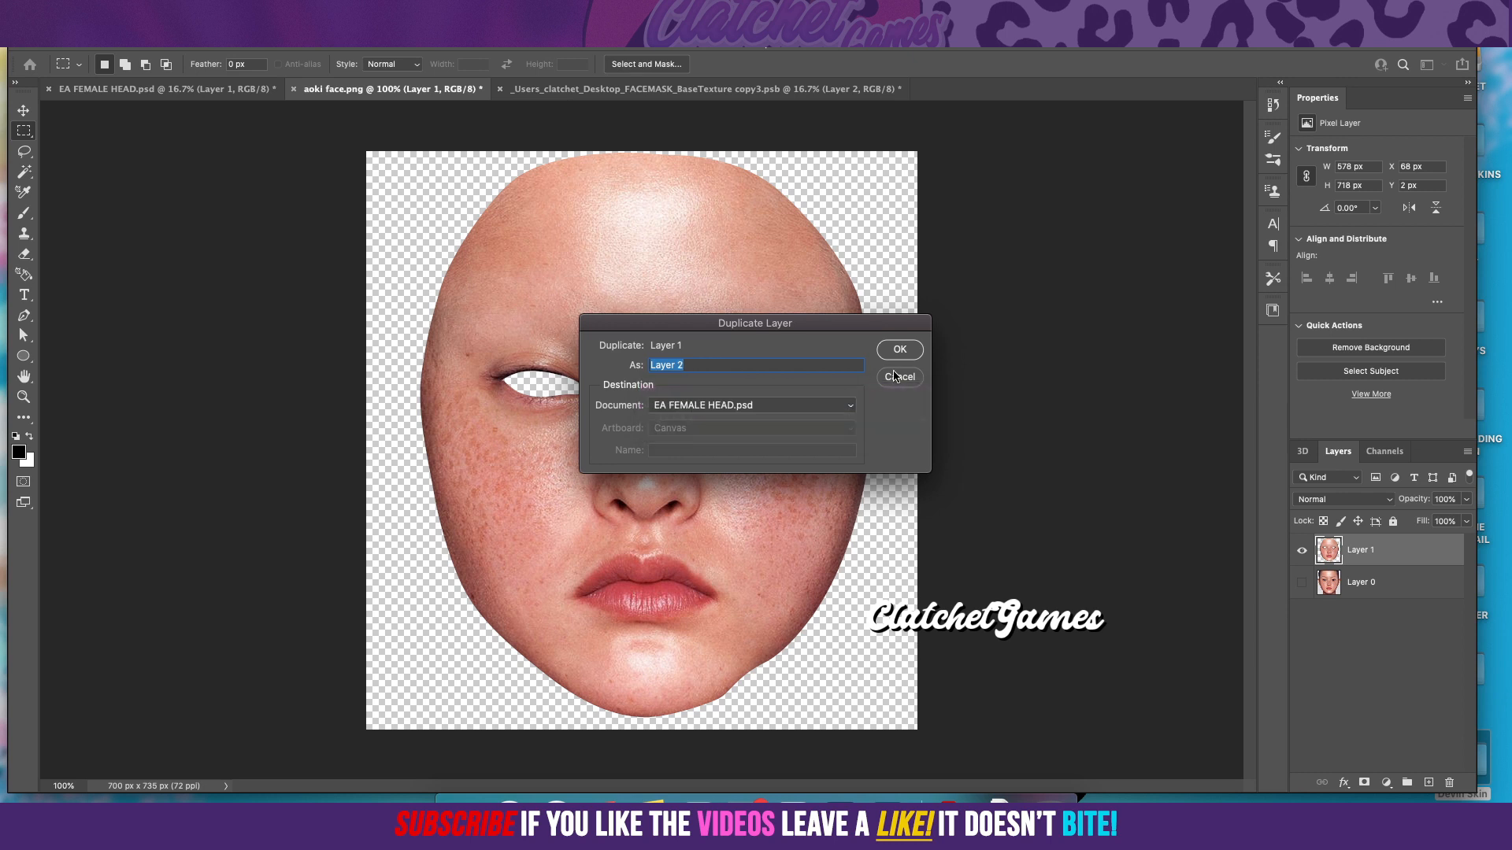
pyautogui.click(880, 350)
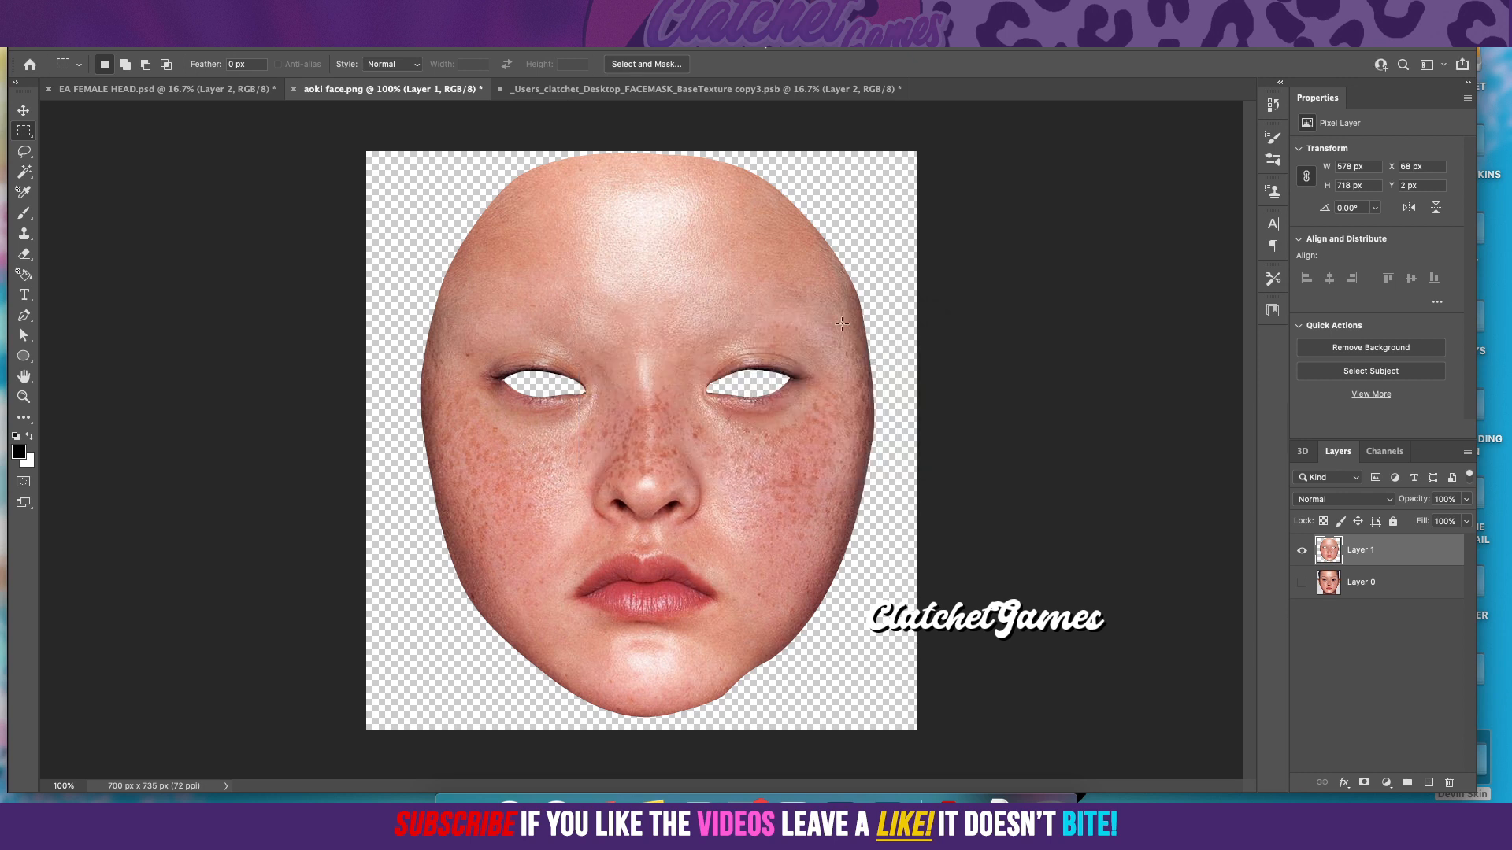
# Step: Close aoki face.png without saving and return to EA FEMALE HEAD.psd
pyautogui.click(295, 90)
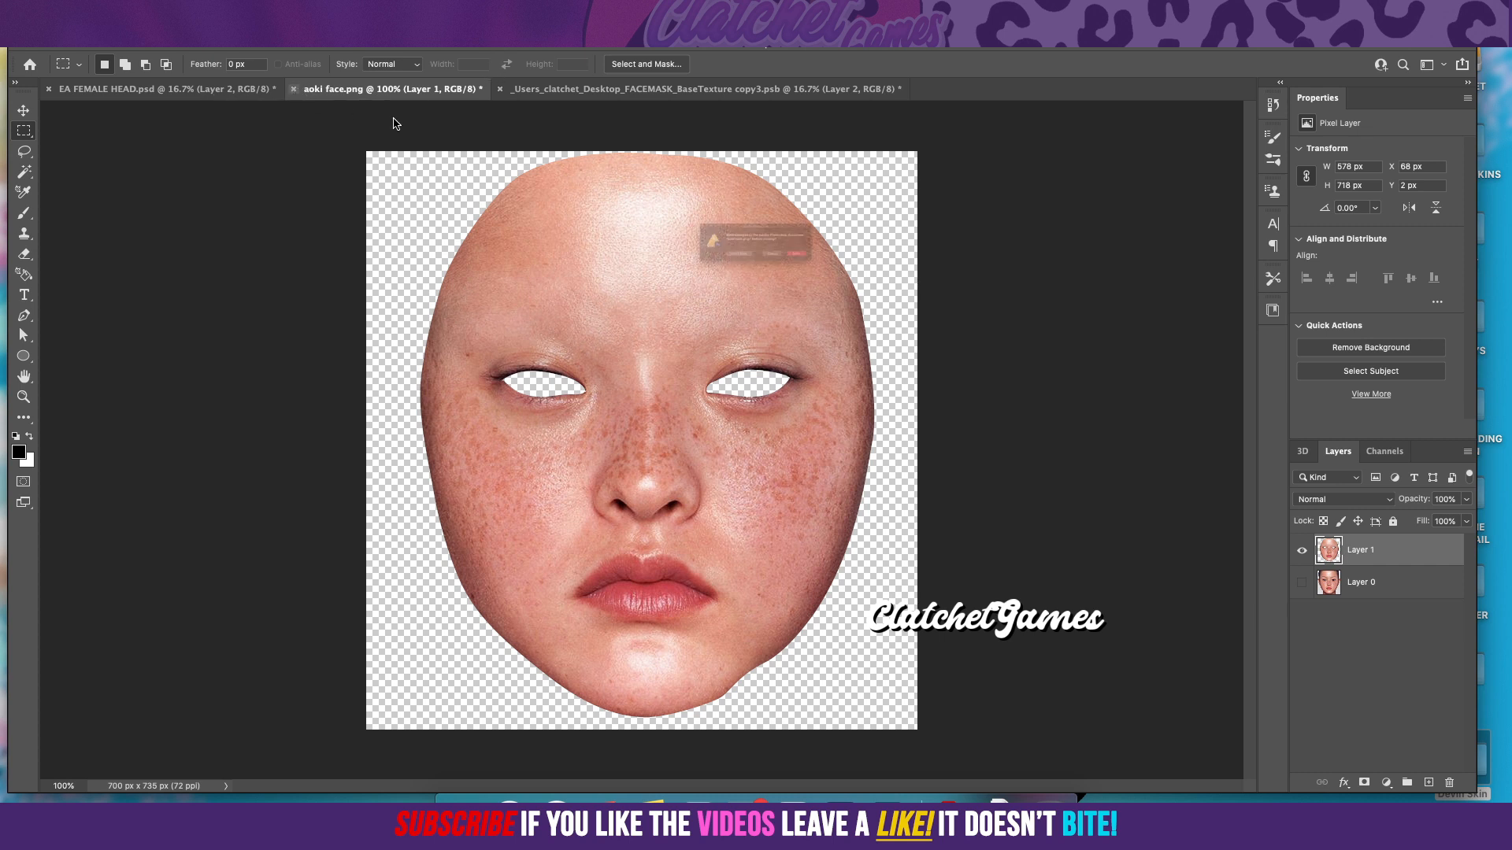
pyautogui.click(722, 285)
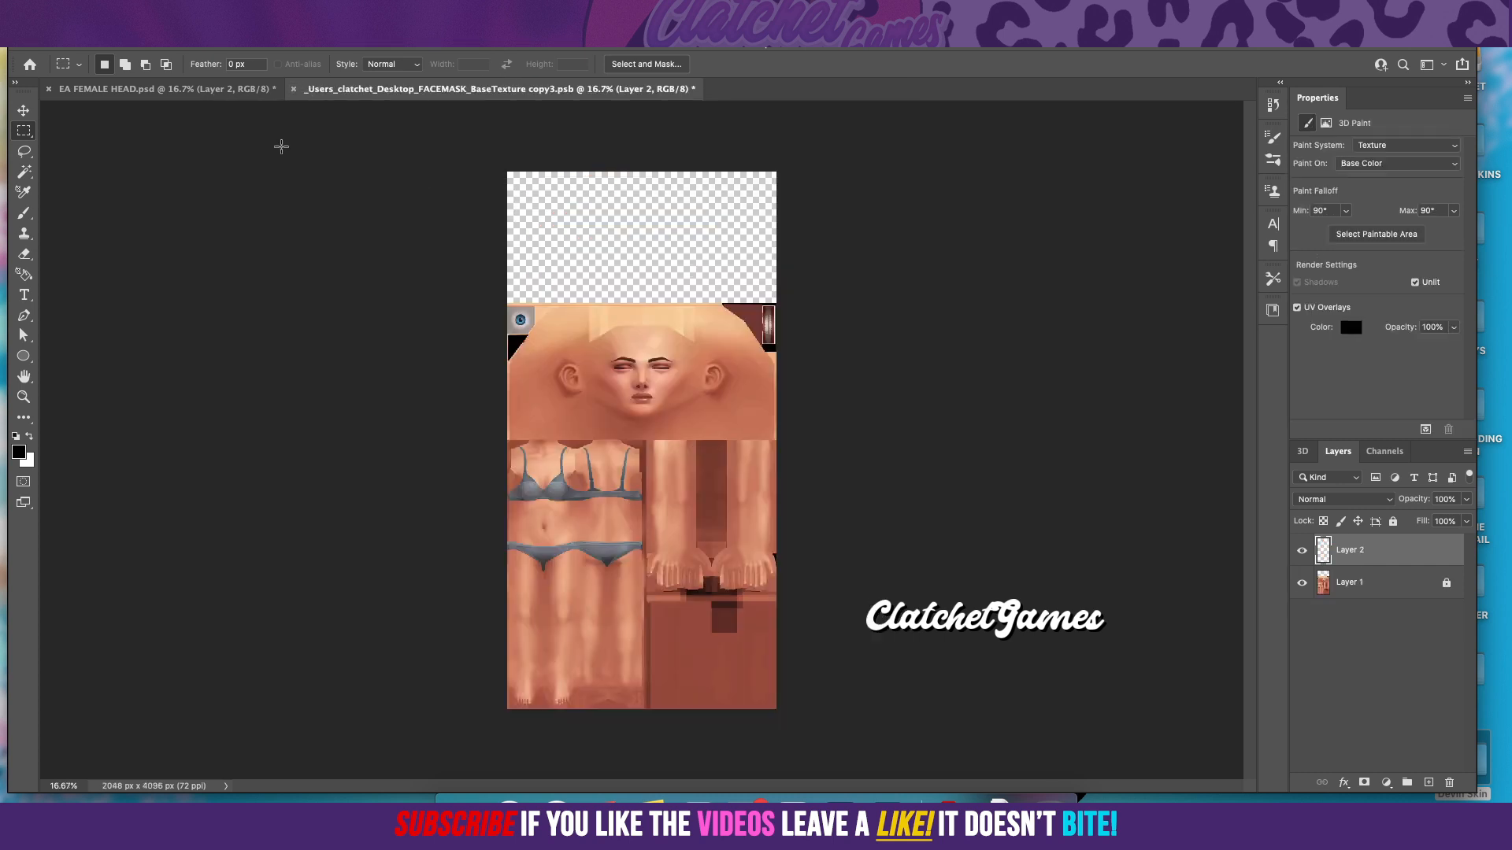
pyautogui.click(222, 90)
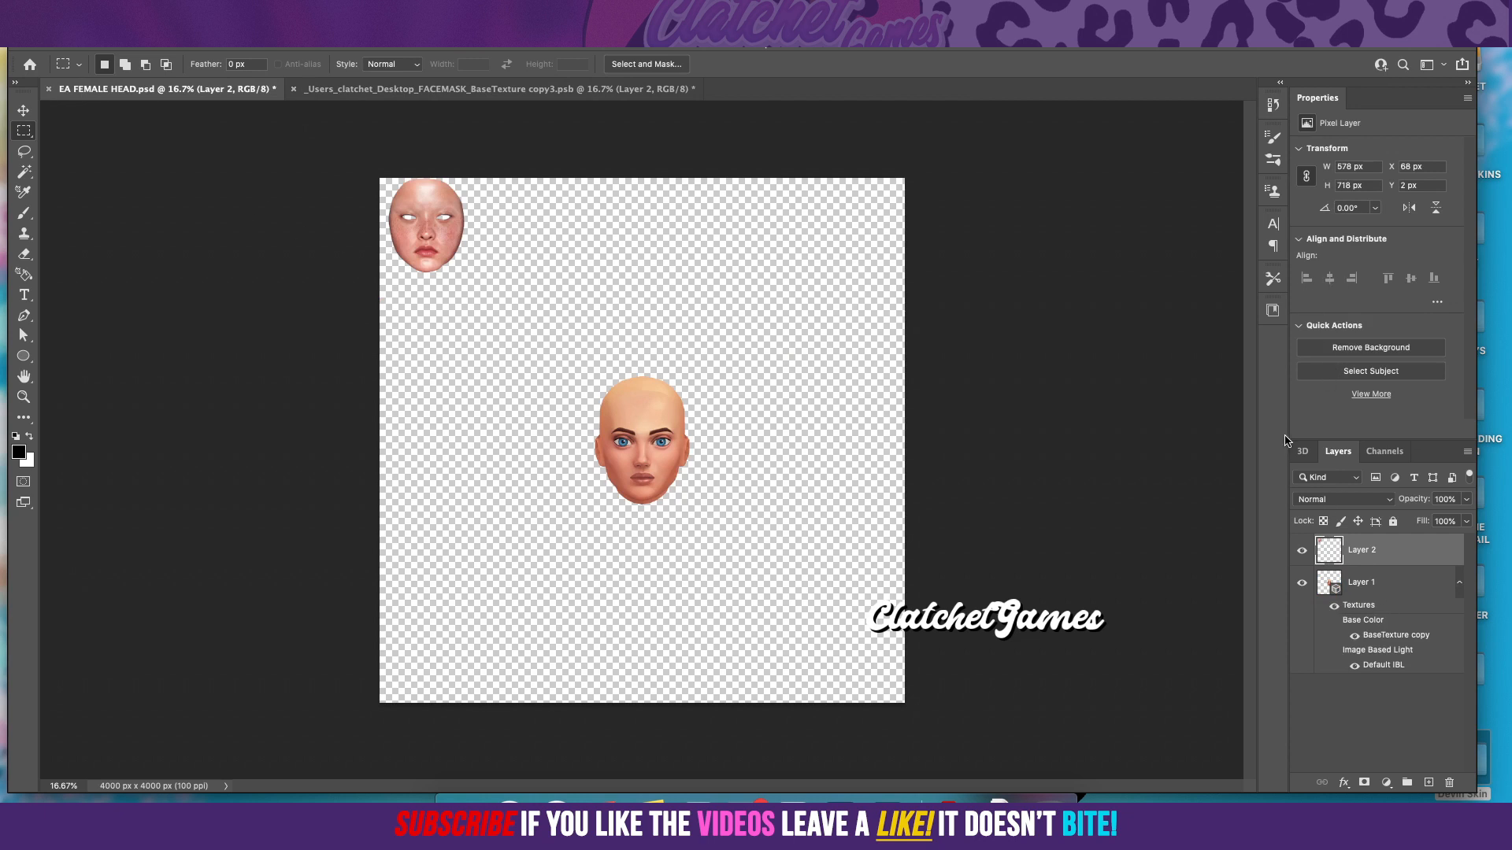
# Step: Select the 3D head layer, Layer 1, and switch its scene to the Default Camera view
pyautogui.doubleClick(1302, 453)
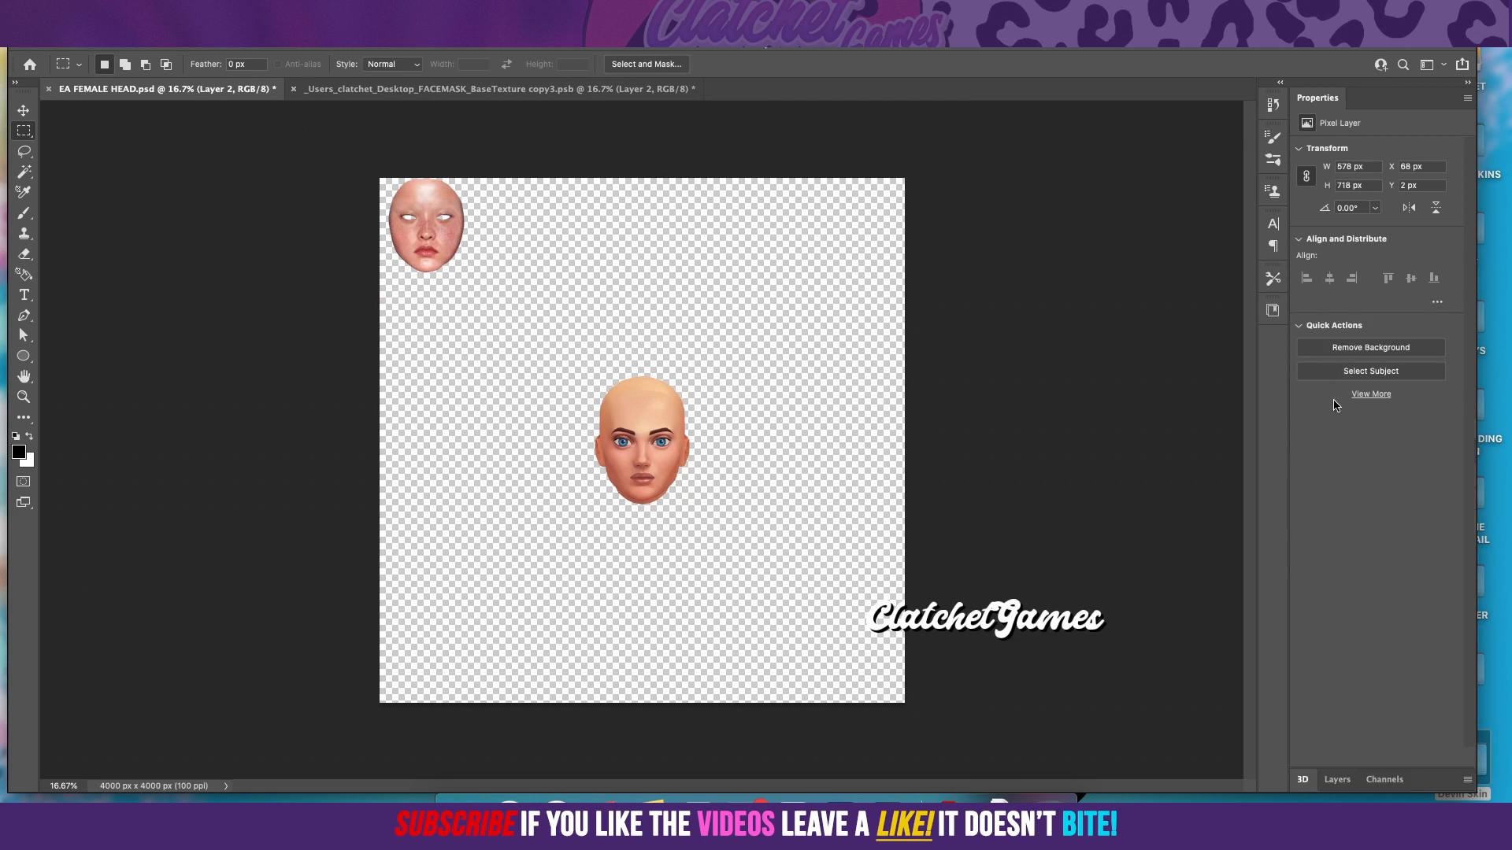
pyautogui.click(1307, 781)
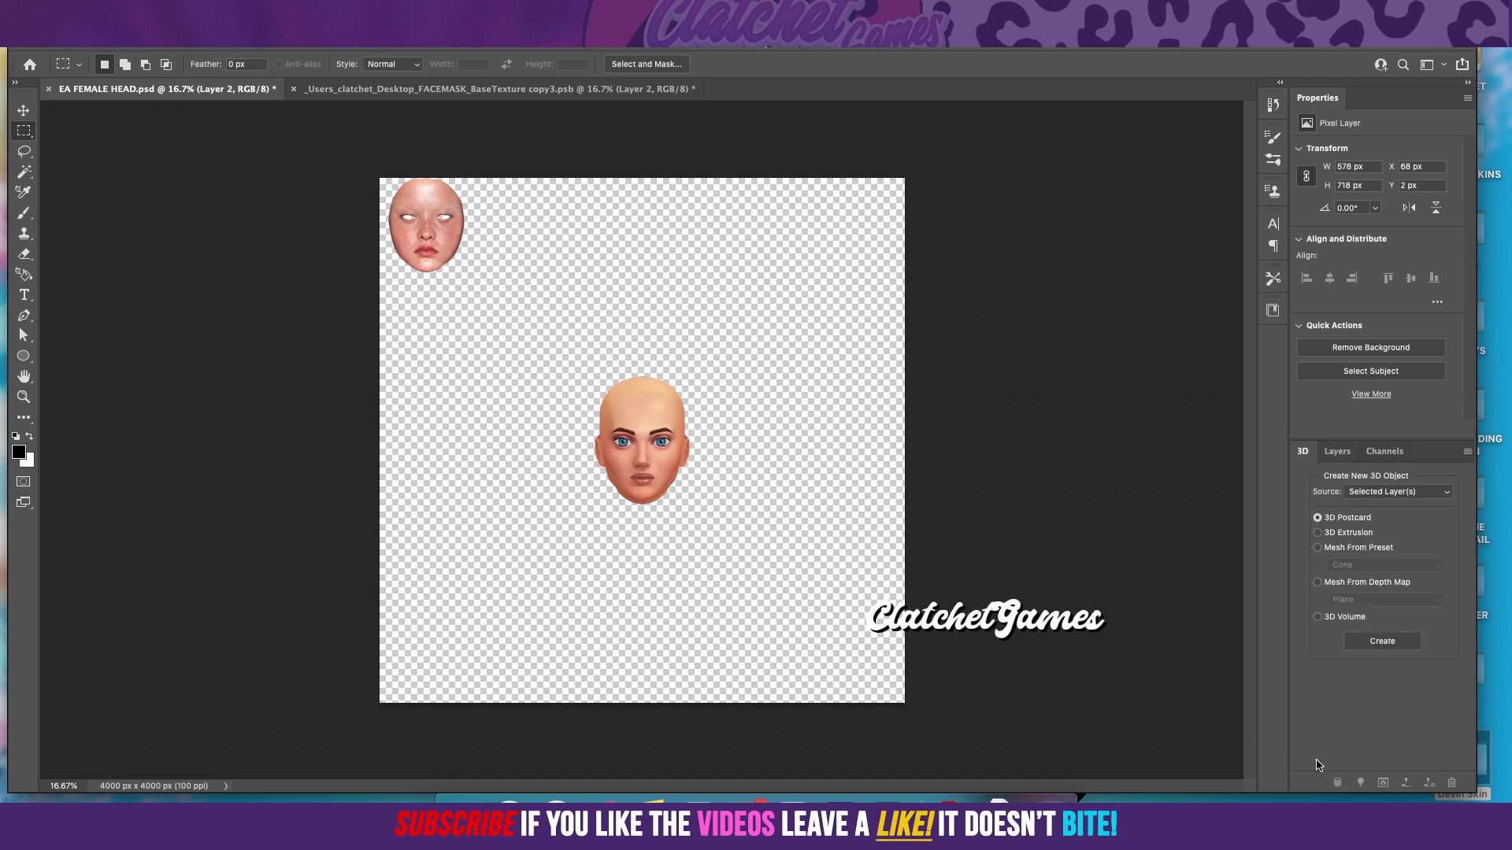
pyautogui.click(1337, 451)
pyautogui.doubleClick(1357, 584)
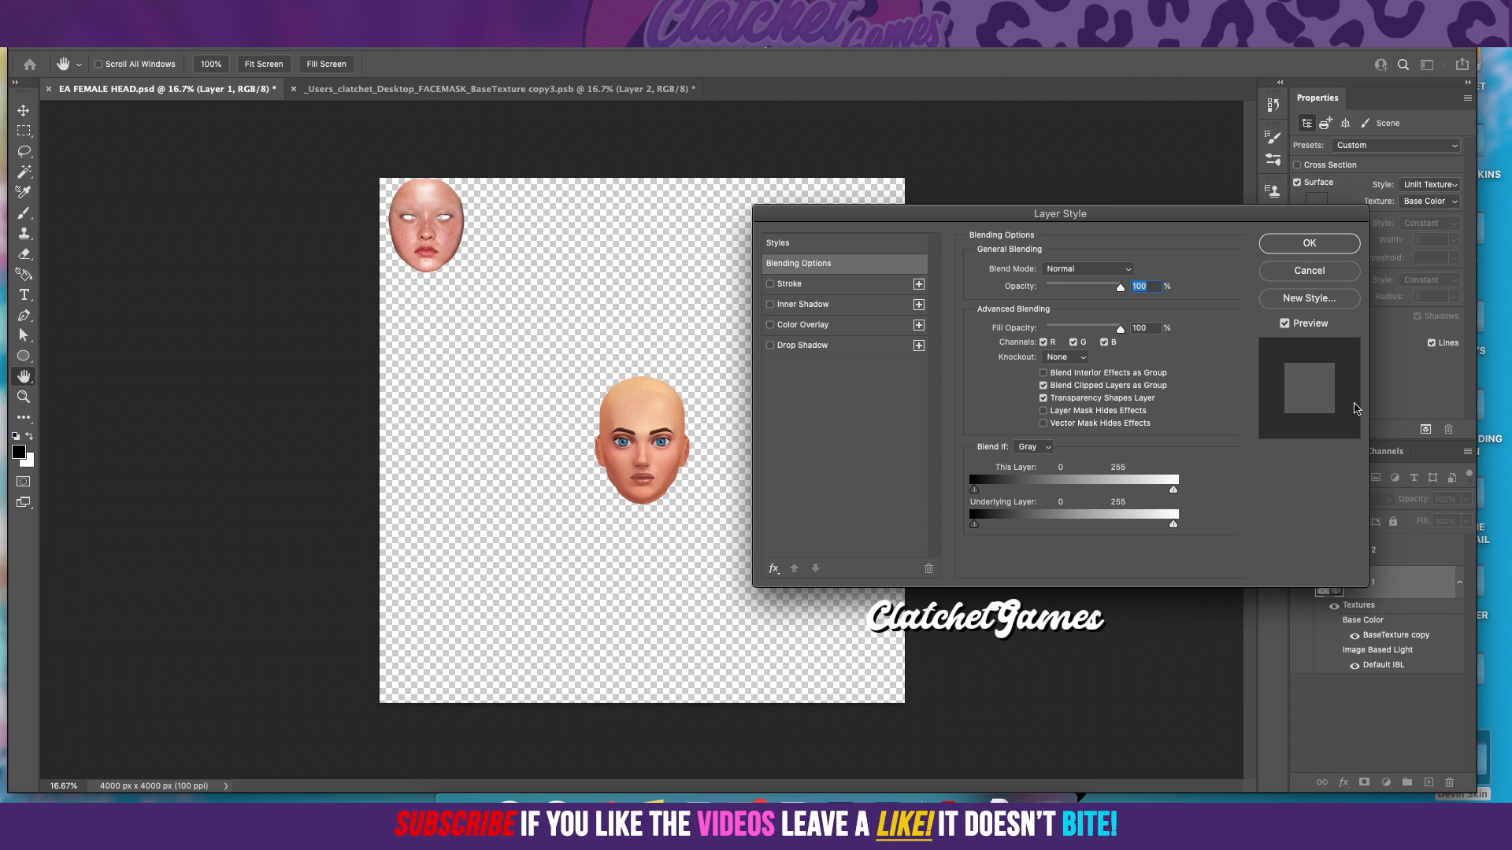
pyautogui.click(1314, 272)
pyautogui.click(1307, 455)
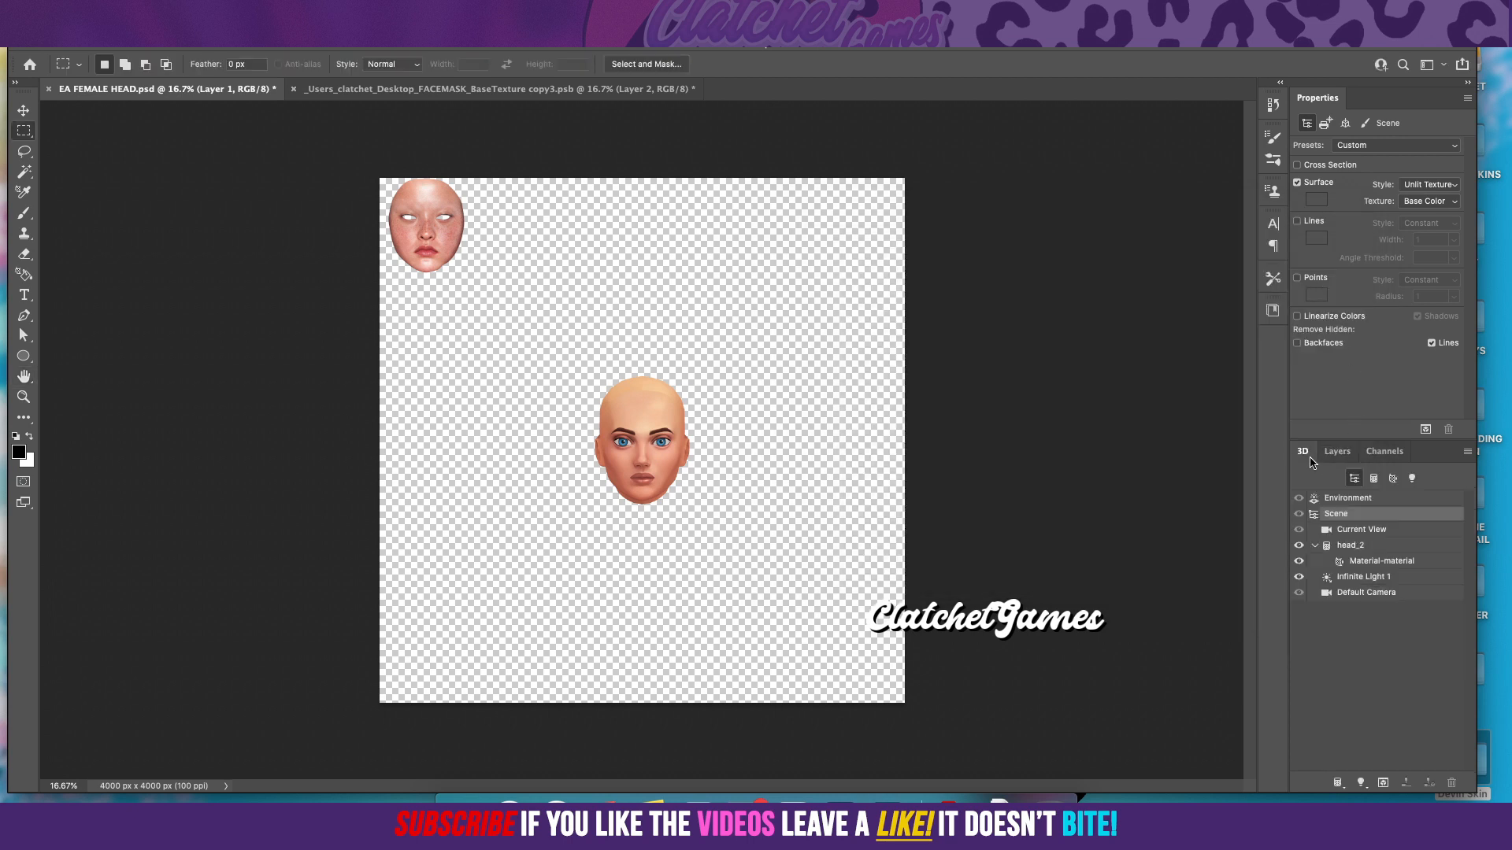
pyautogui.click(1361, 597)
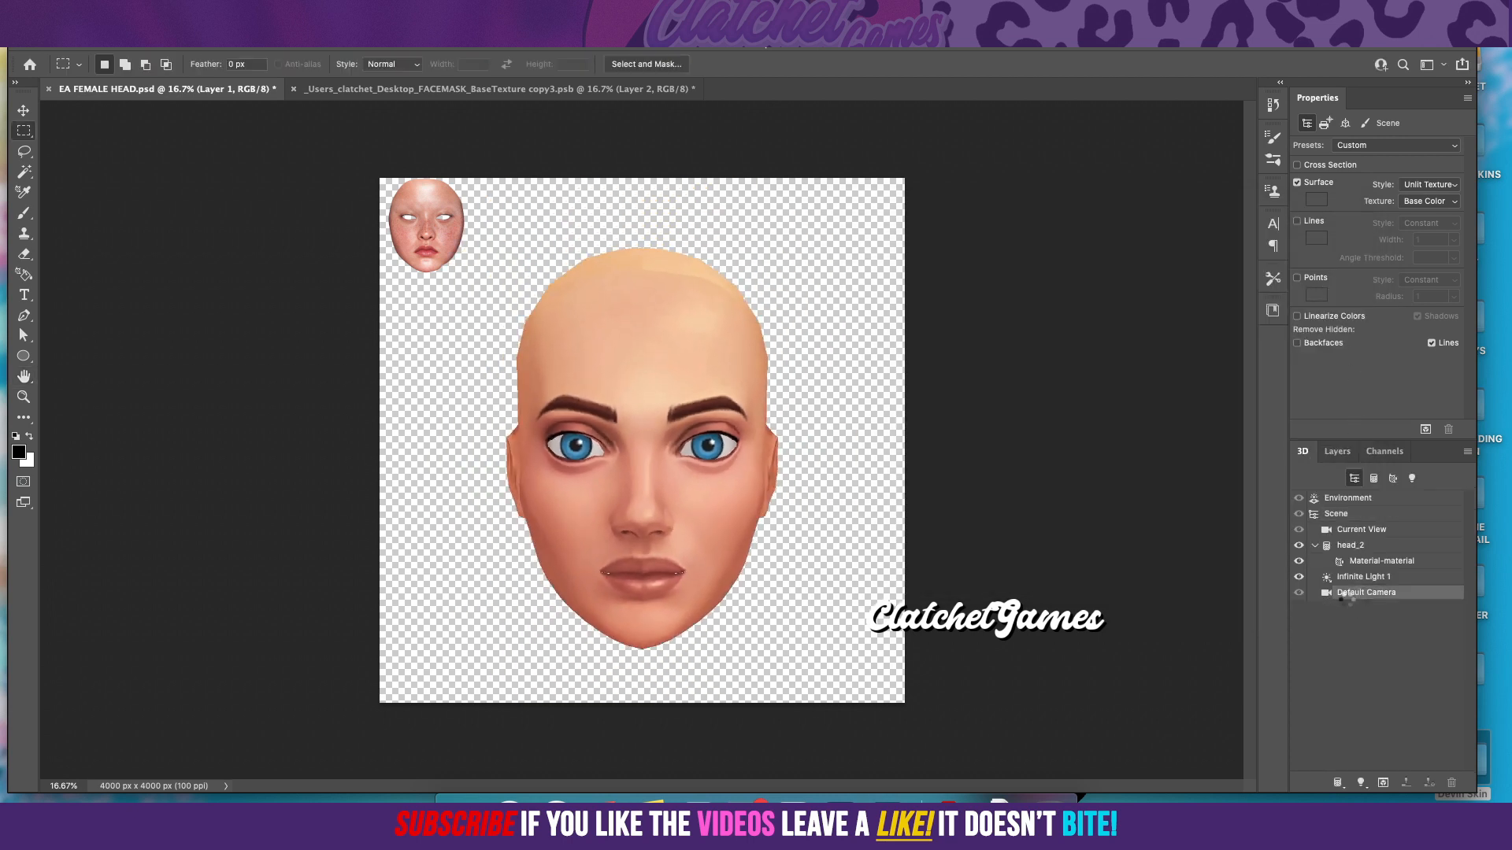
# Step: Set the 3D scene's Current View camera to the Front view
pyautogui.click(1361, 529)
pyautogui.click(1410, 148)
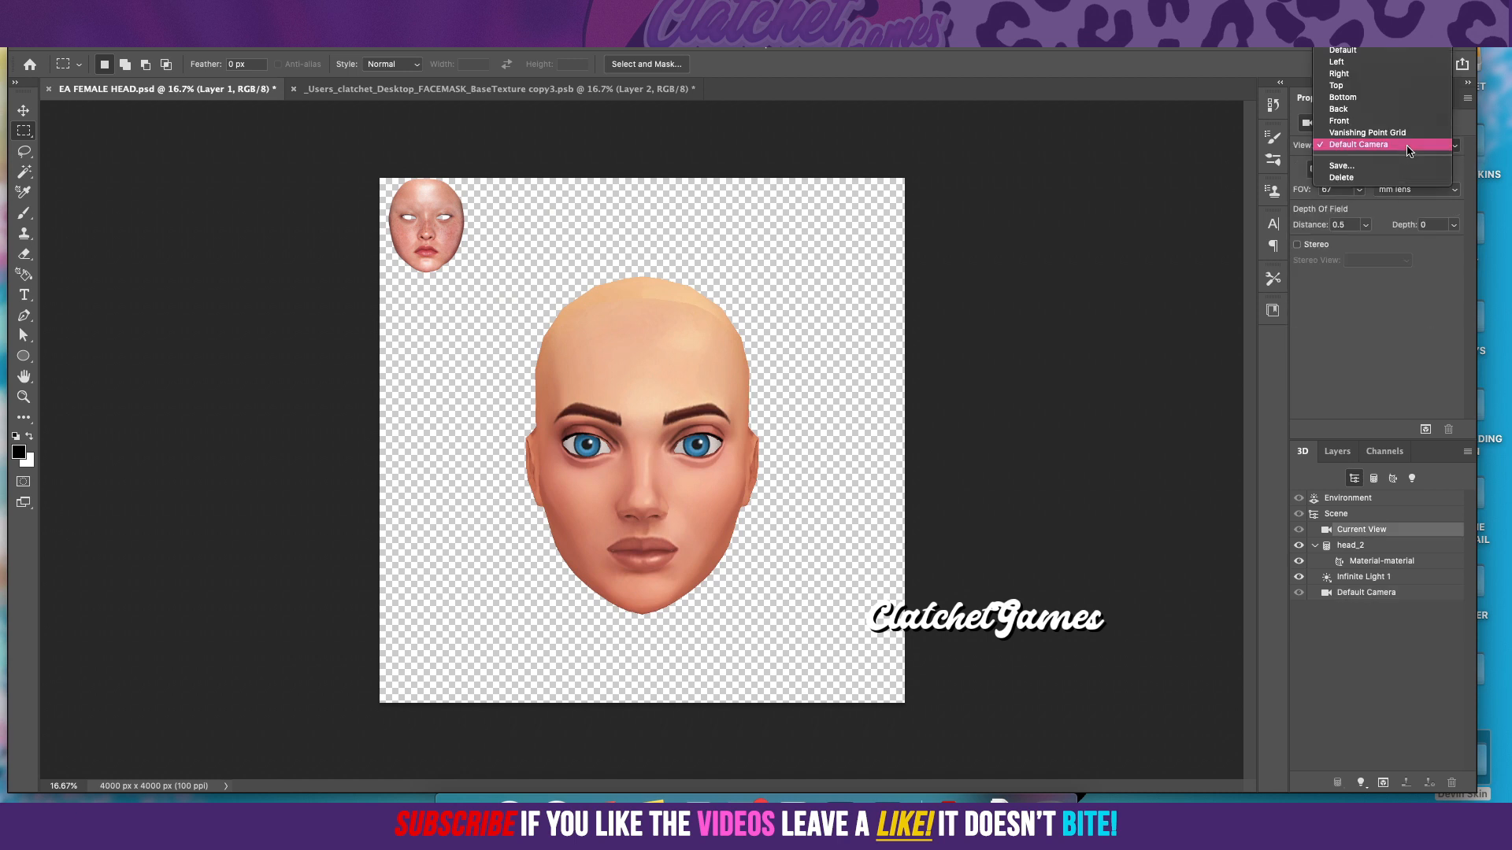
pyautogui.click(1386, 144)
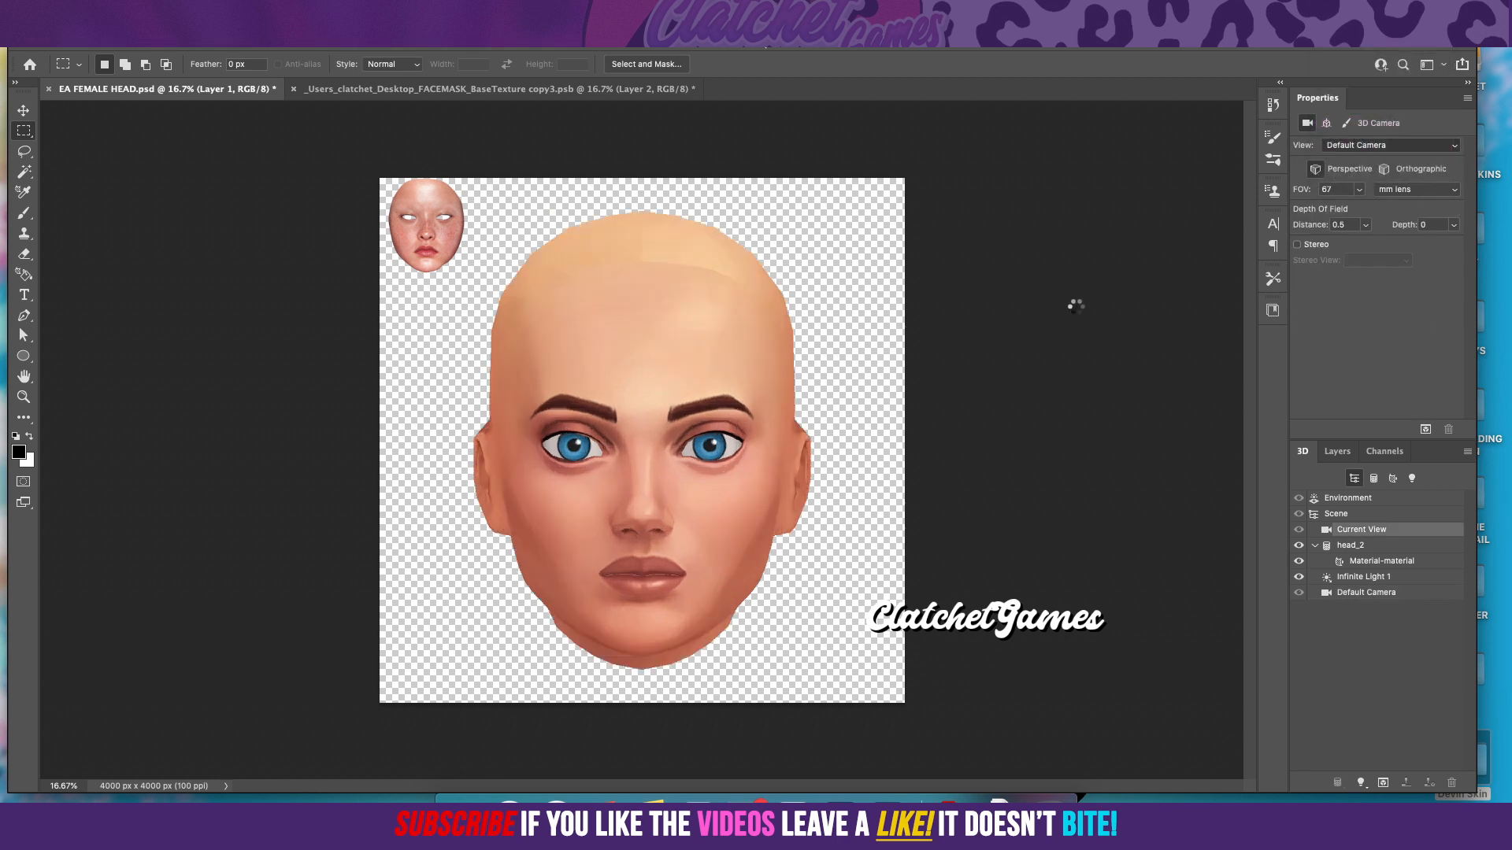
# Step: Select Layer 2 and move the small face cutout onto the centre of the 3D head
pyautogui.click(1336, 450)
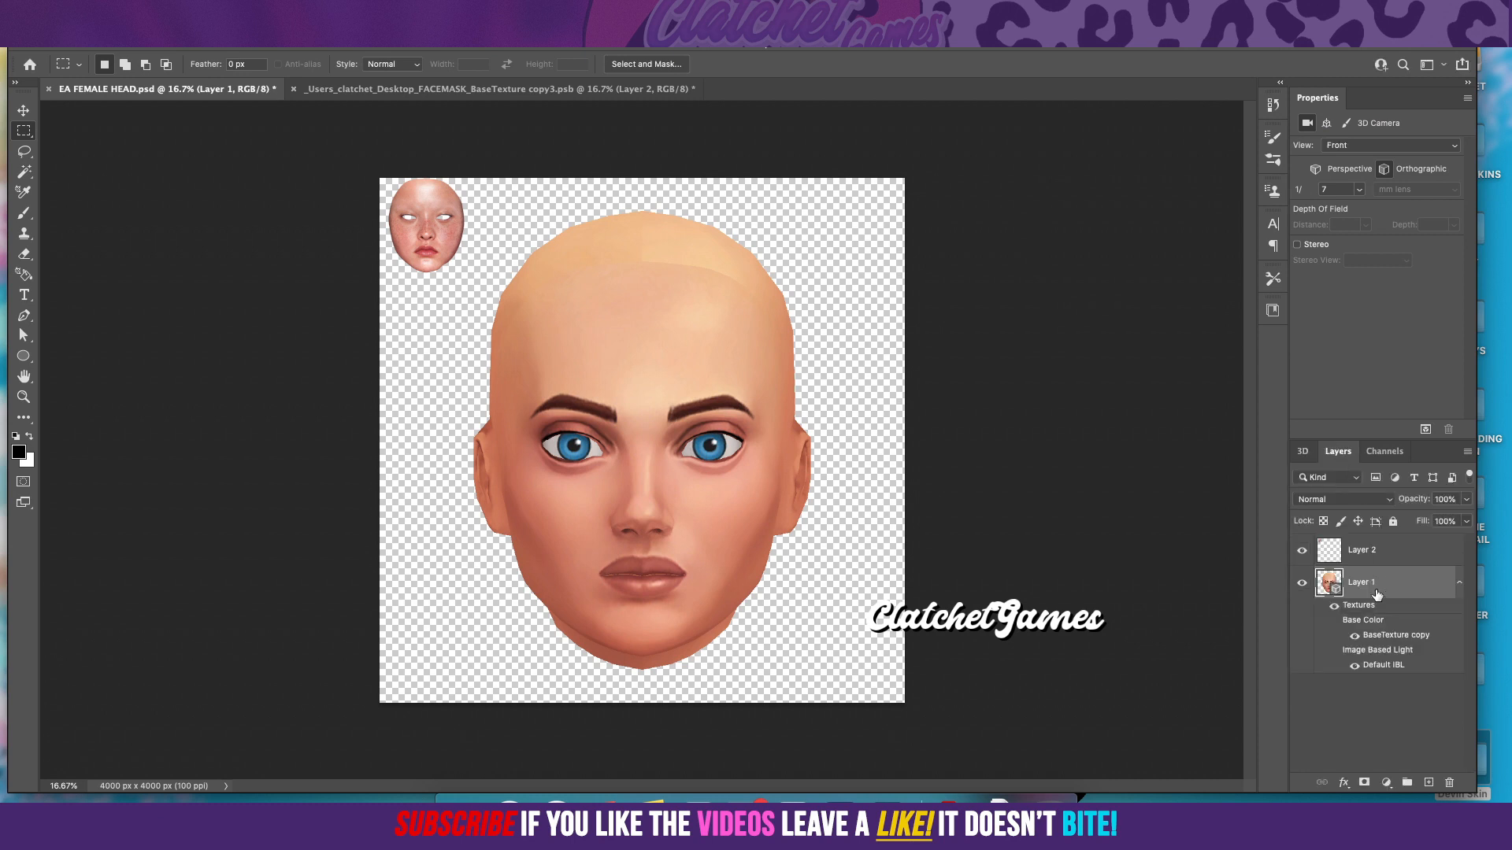
pyautogui.click(1363, 550)
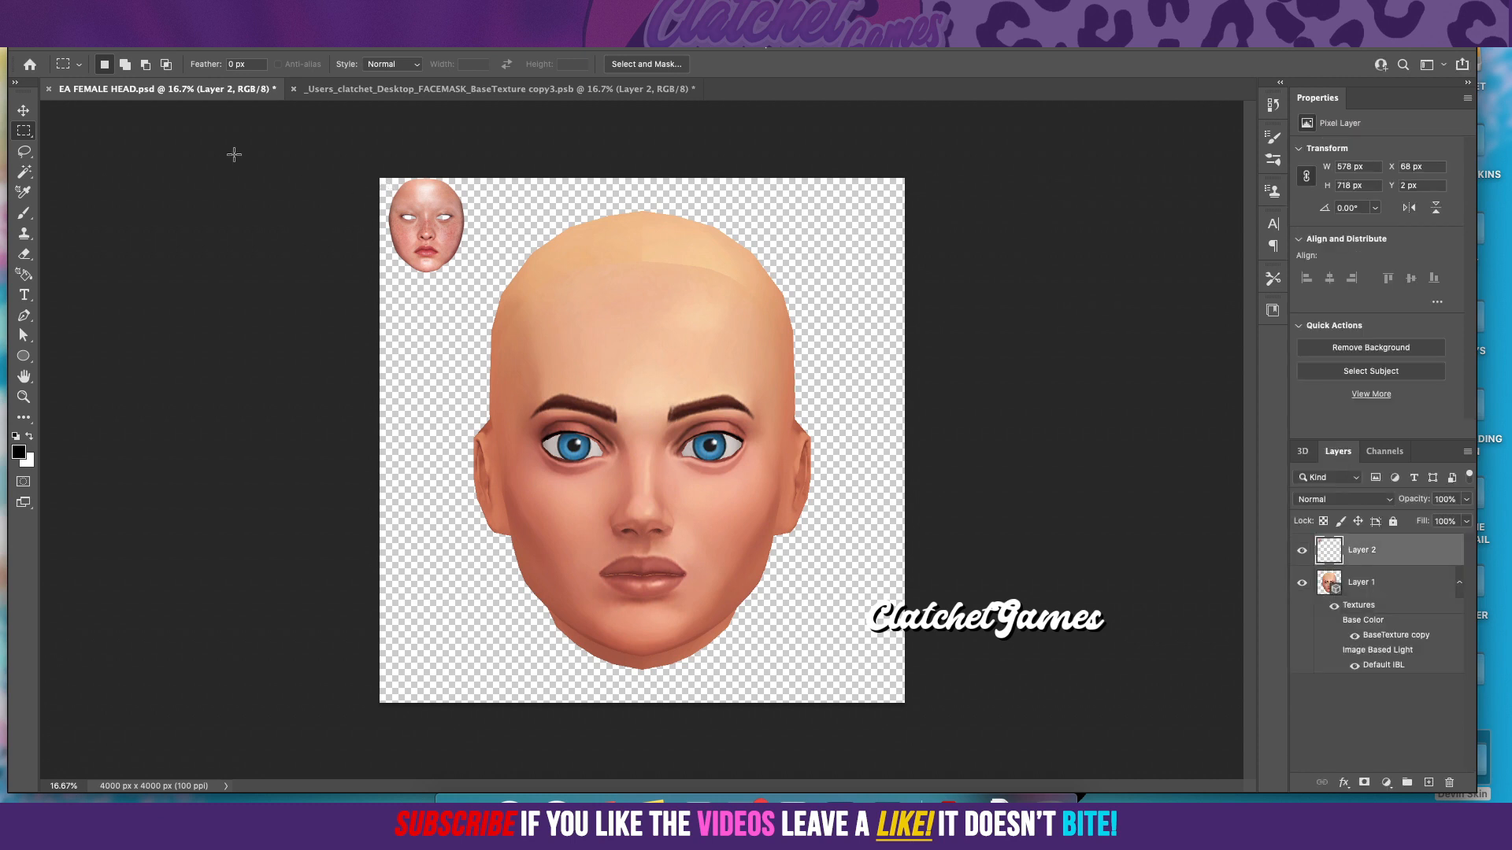
pyautogui.press('v')
pyautogui.moveTo(426, 242); pyautogui.dragTo(645, 475)
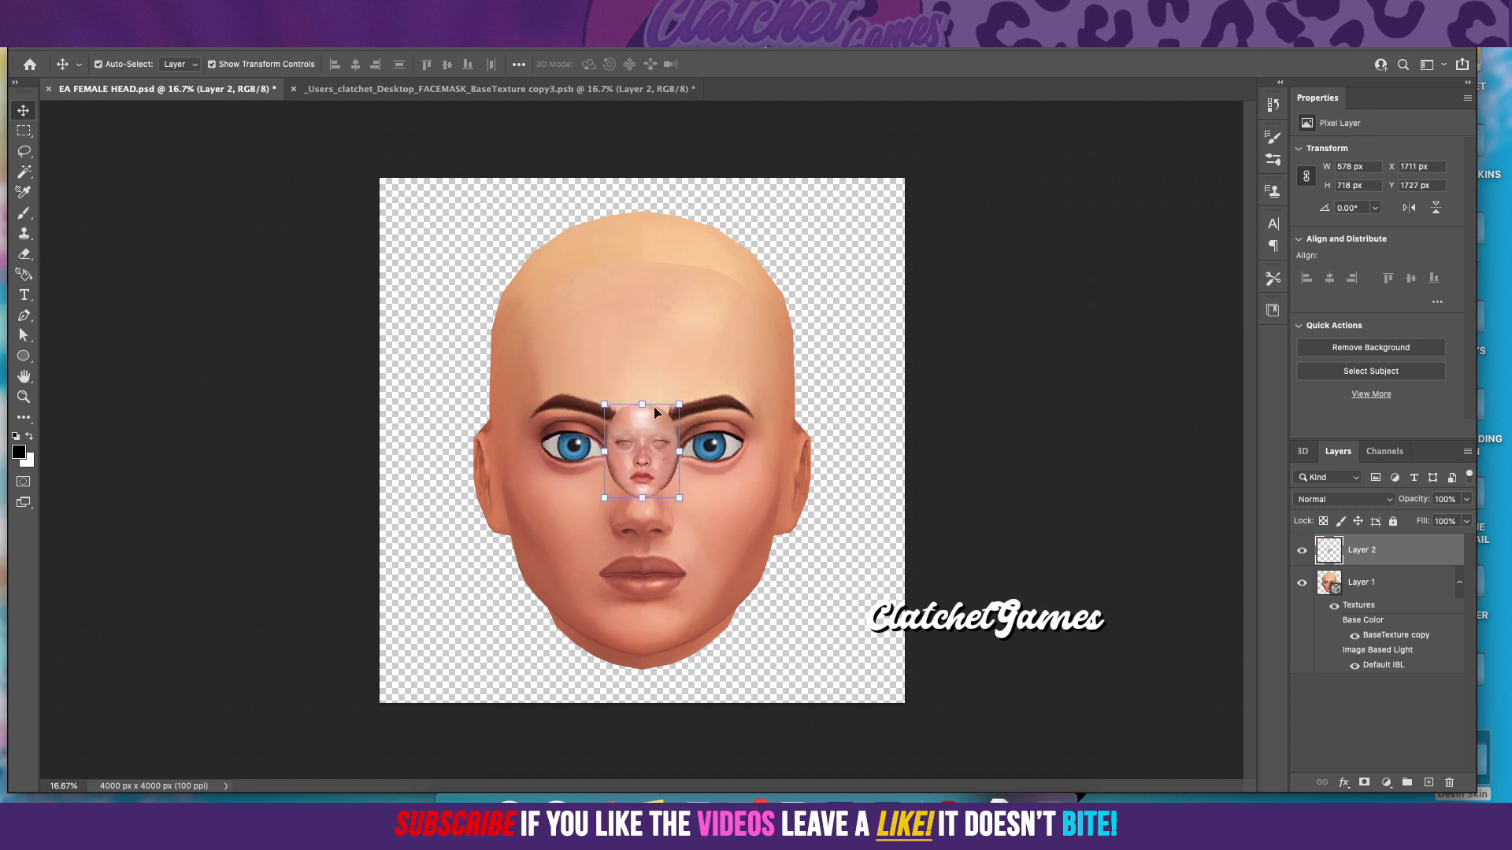
# Step: Scale the face cutout proportionally to about 389.53%, align its eyes with the head's eyes, and commit the transform
pyautogui.click(643, 403)
pyautogui.moveTo(647, 396); pyautogui.dragTo(647, 211)
pyautogui.moveTo(646, 501); pyautogui.dragTo(644, 588)
pyautogui.moveTo(700, 453); pyautogui.dragTo(703, 531)
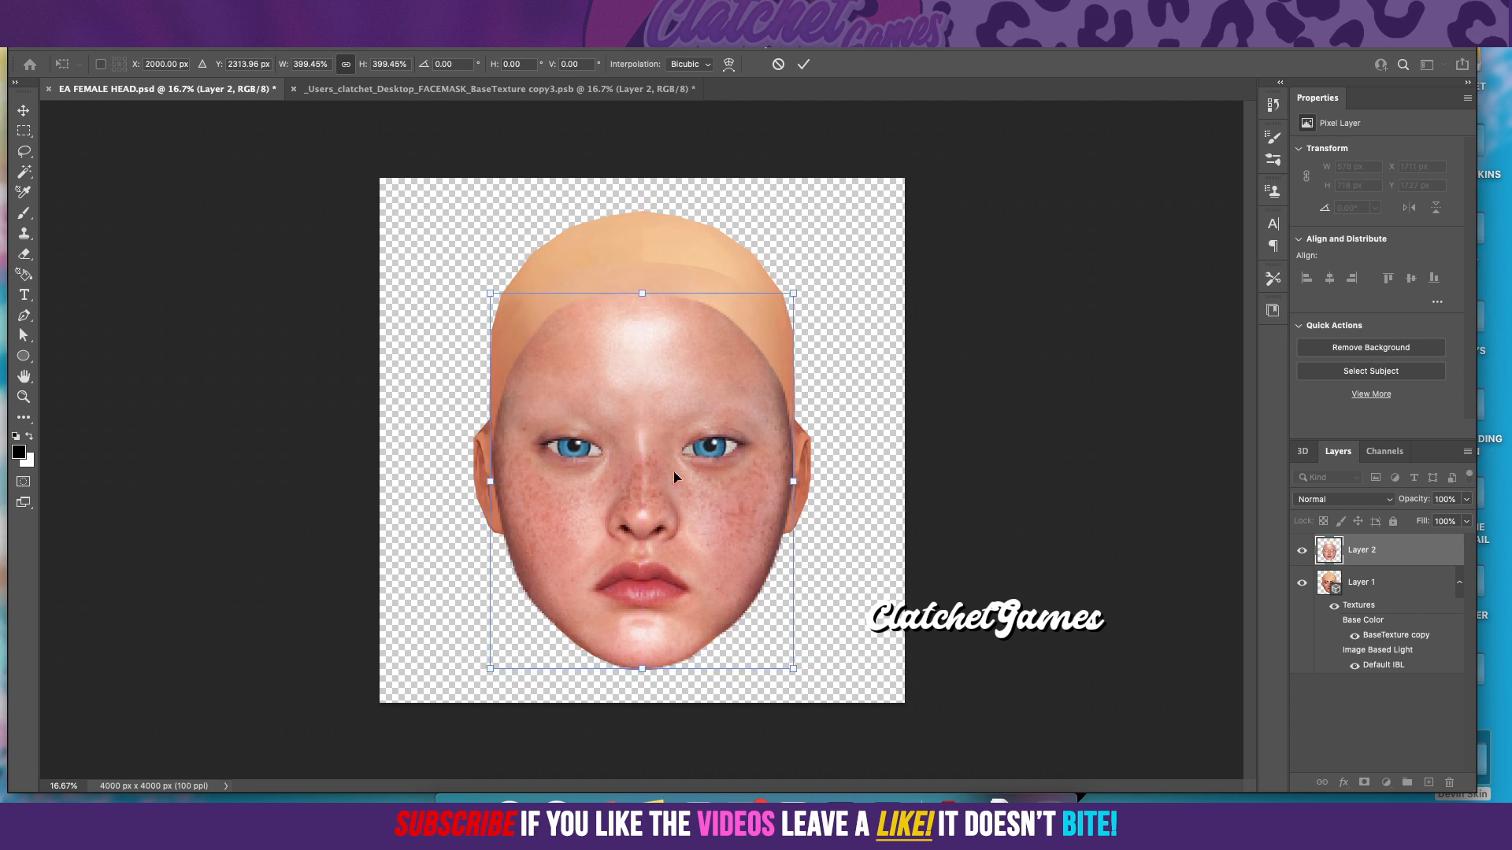
pyautogui.moveTo(635, 670)
pyautogui.mouseDown()
pyautogui.moveTo(652, 627)
pyautogui.moveTo(642, 661)
pyautogui.mouseUp()
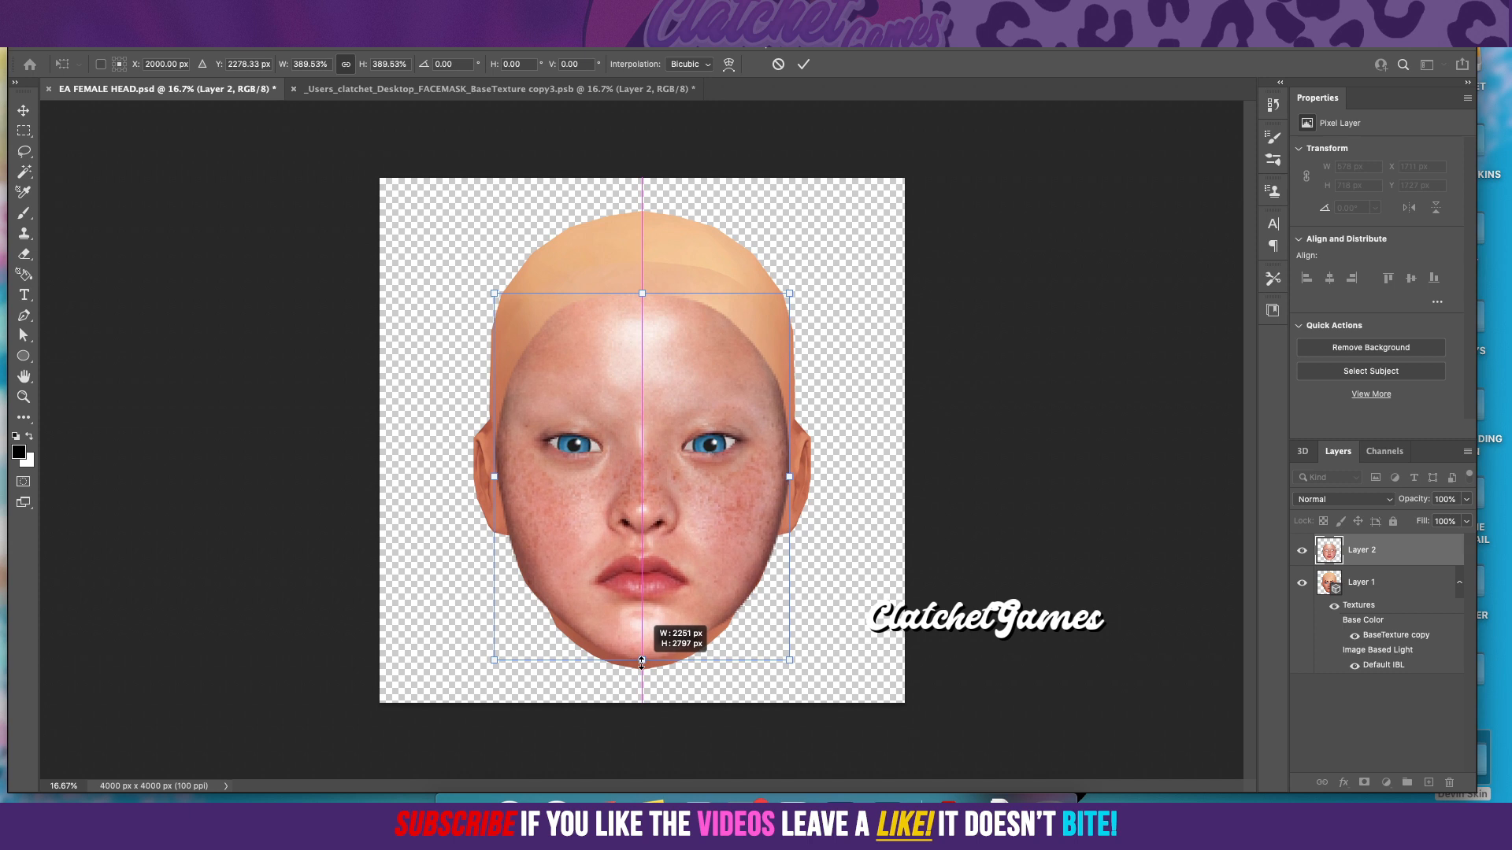
pyautogui.moveTo(697, 546); pyautogui.dragTo(698, 547)
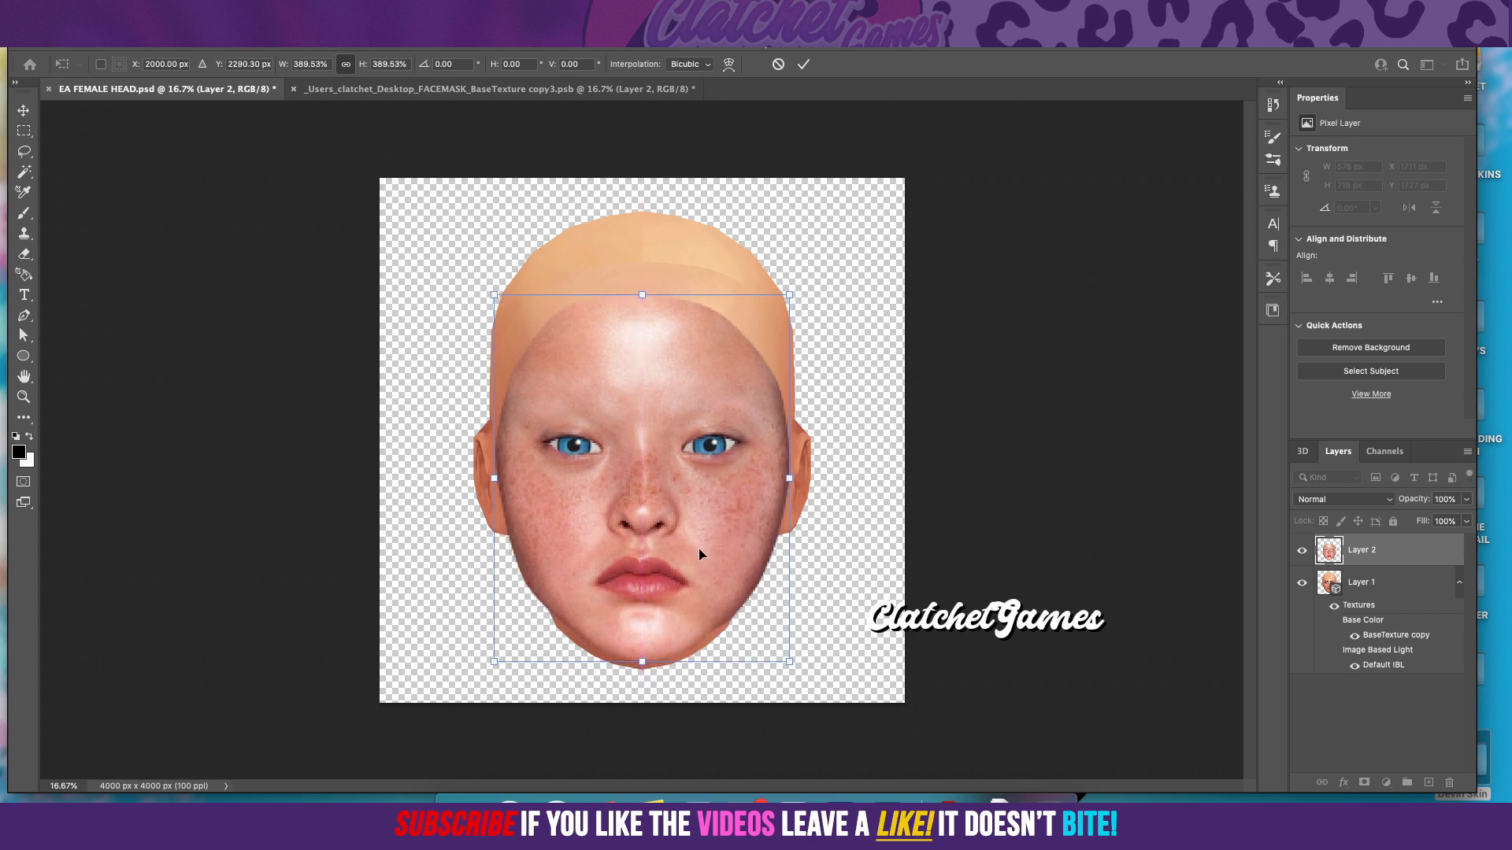
pyautogui.click(804, 67)
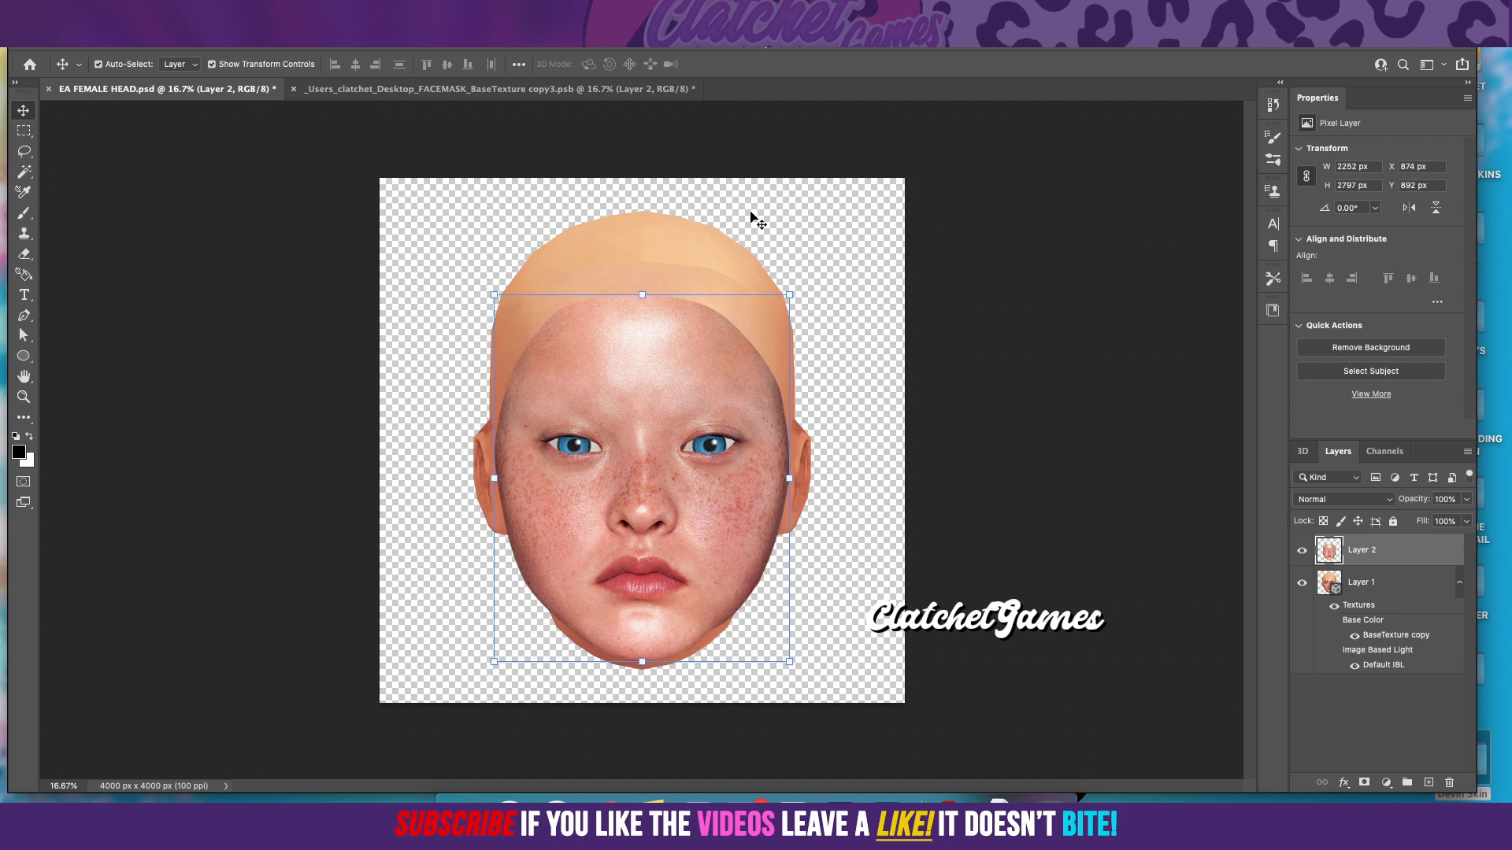
# Step: Compare the cutout's features with the head beneath by temporarily lowering Layer 2's opacity, finishing at 100%
pyautogui.click(1466, 500)
pyautogui.moveTo(1466, 520)
pyautogui.mouseDown()
pyautogui.moveTo(1422, 525)
pyautogui.moveTo(1461, 530)
pyautogui.mouseUp()
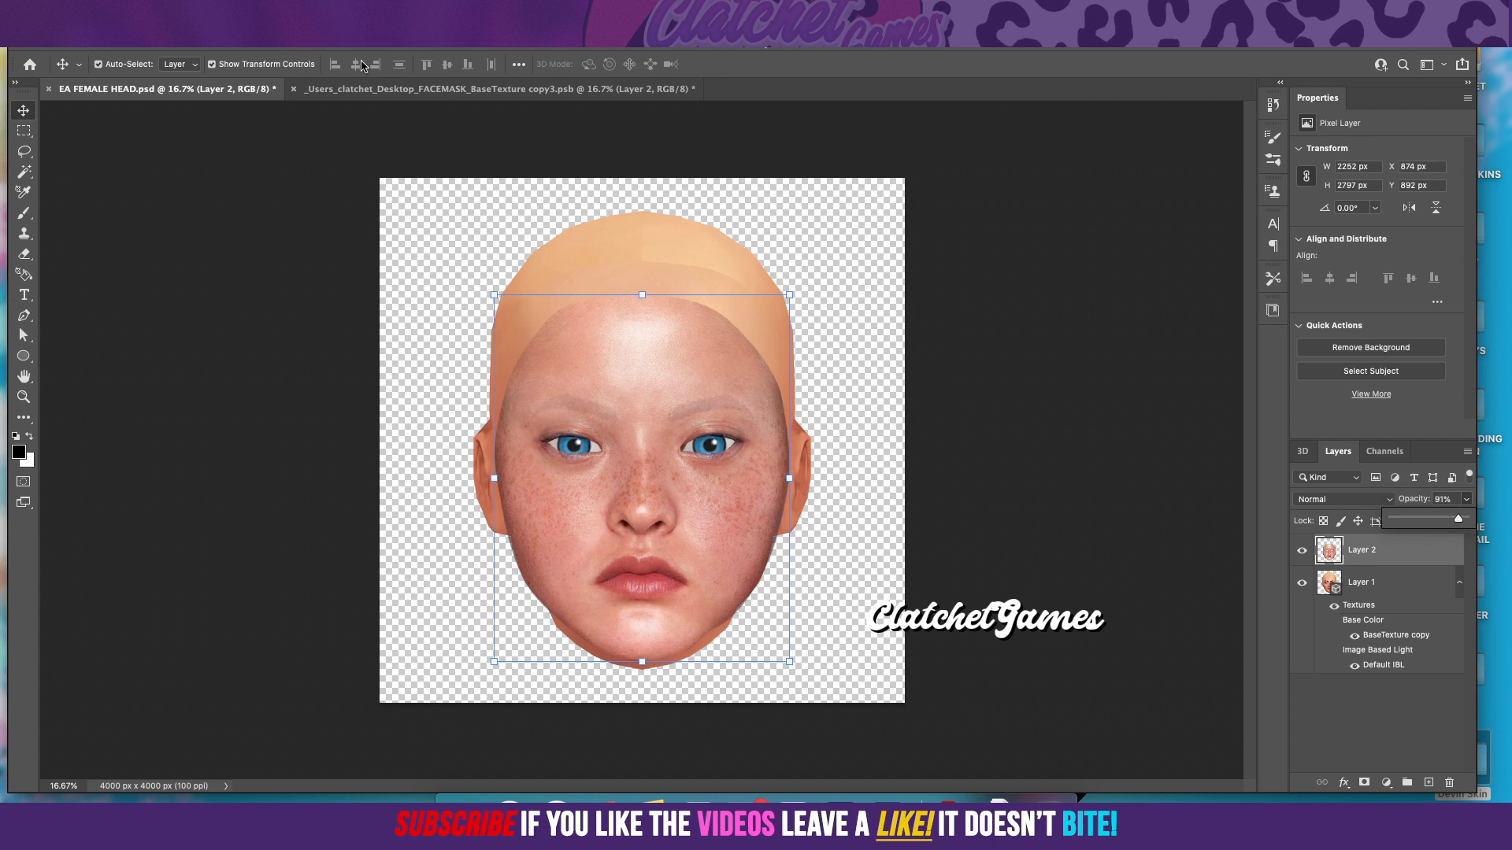
pyautogui.click(434, 36)
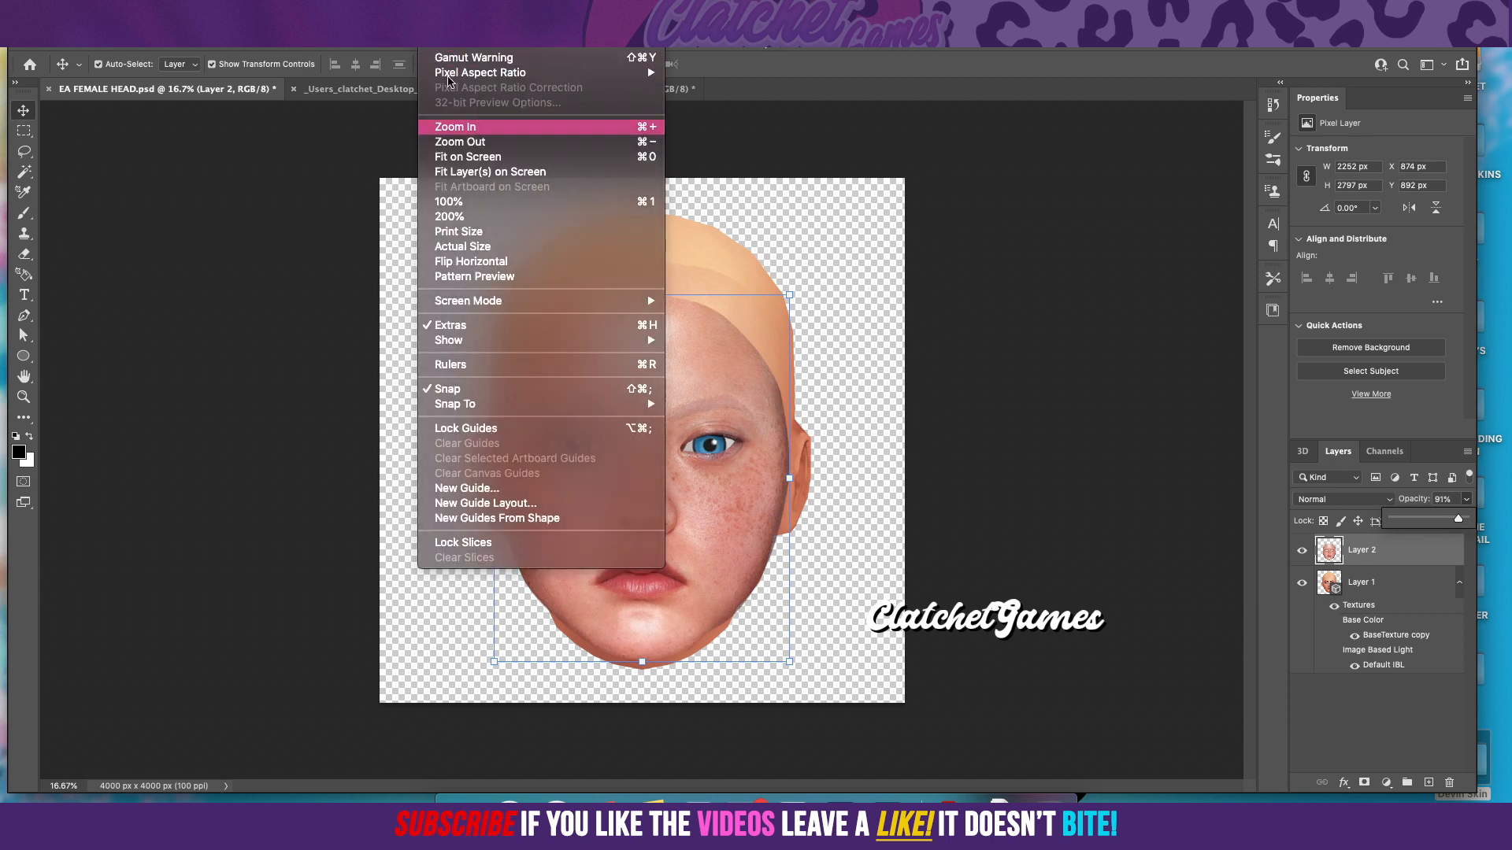
pyautogui.click(483, 126)
pyautogui.click(435, 35)
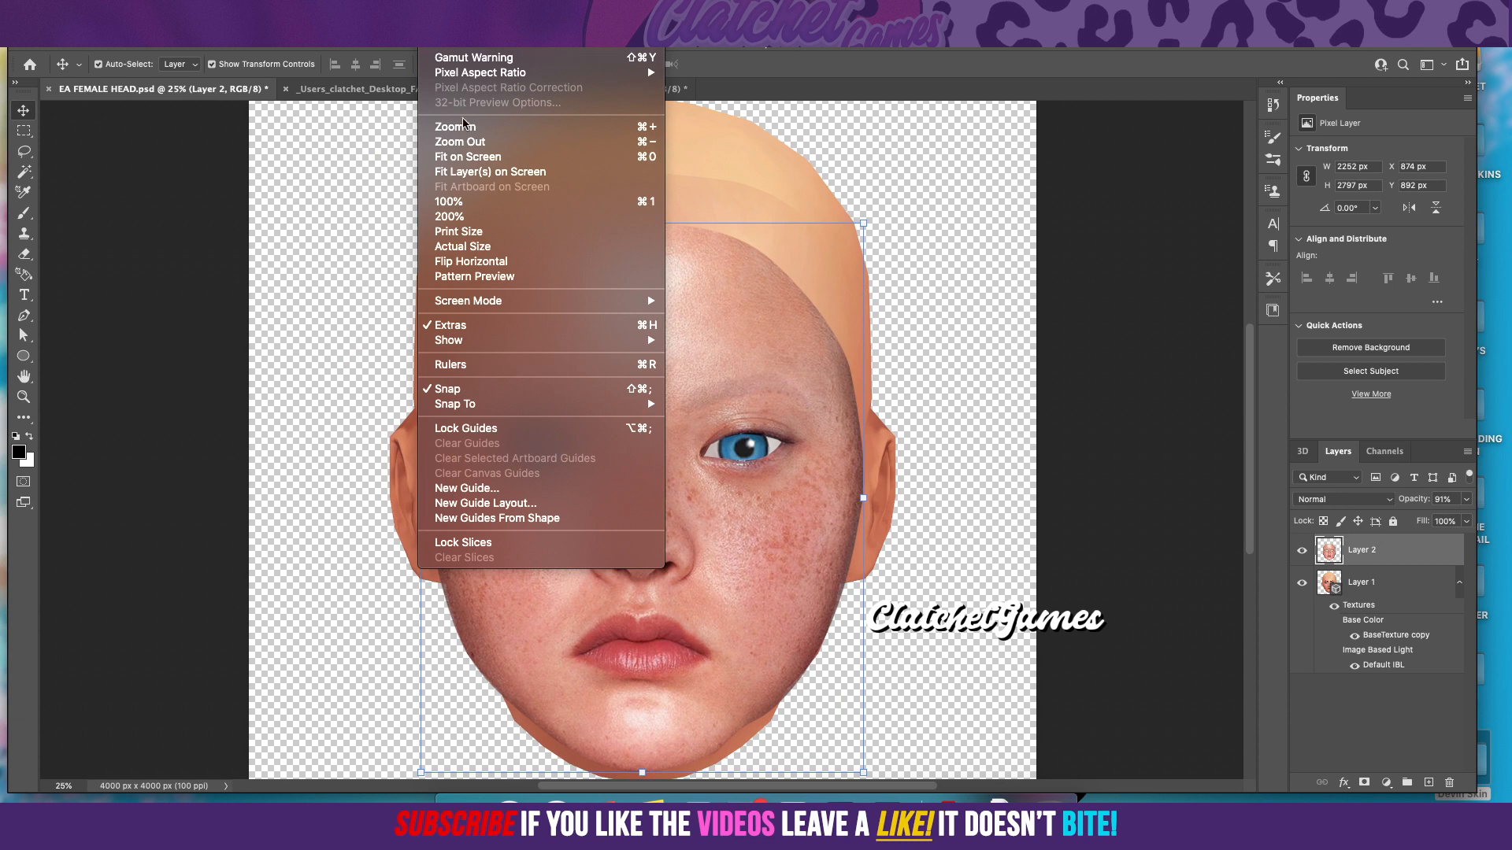
pyautogui.click(489, 125)
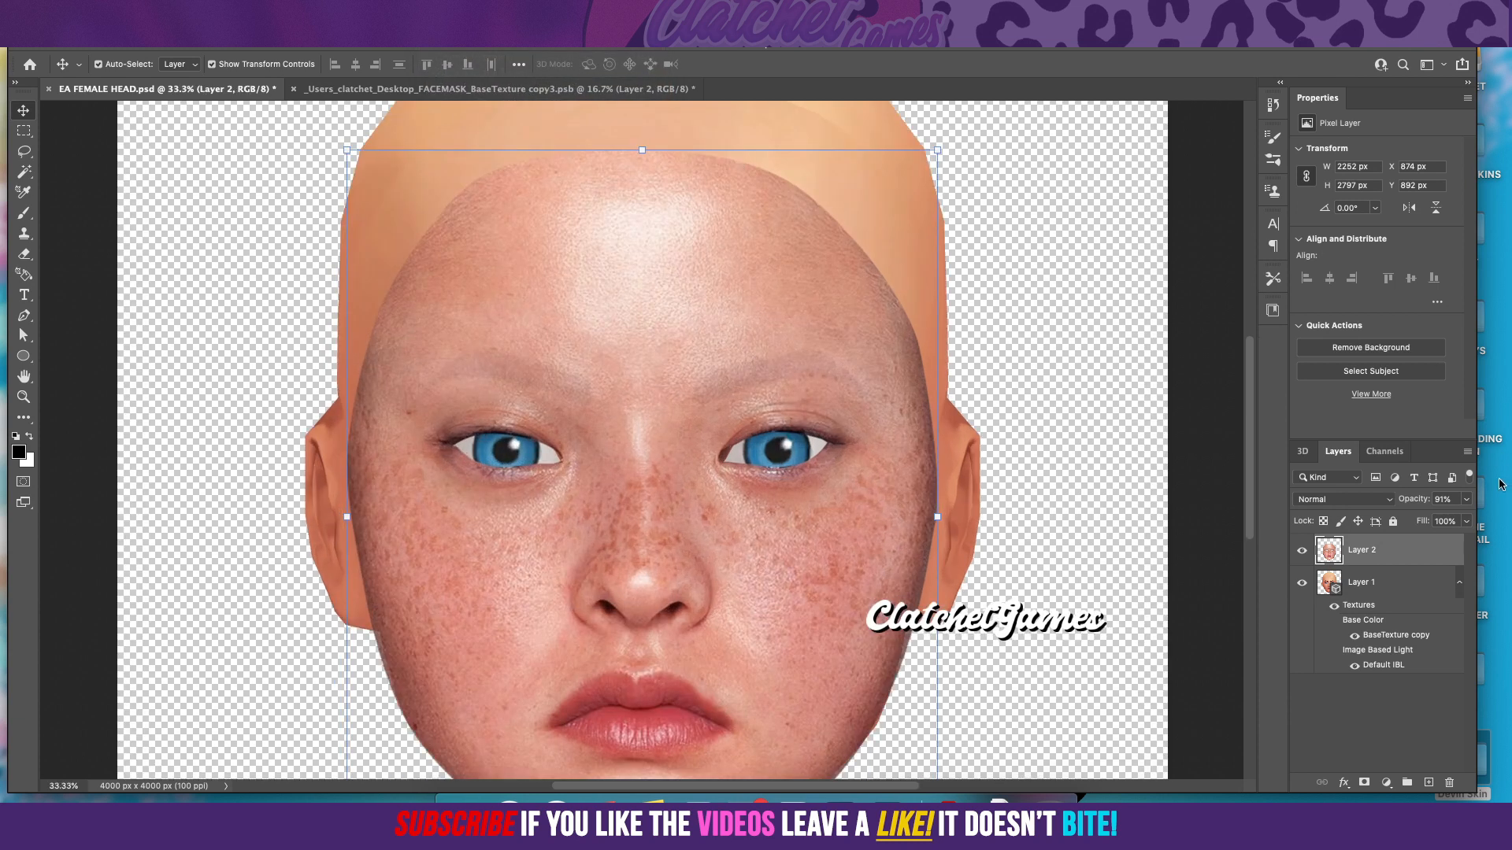
pyautogui.click(1467, 500)
pyautogui.moveTo(1465, 521); pyautogui.dragTo(1394, 528)
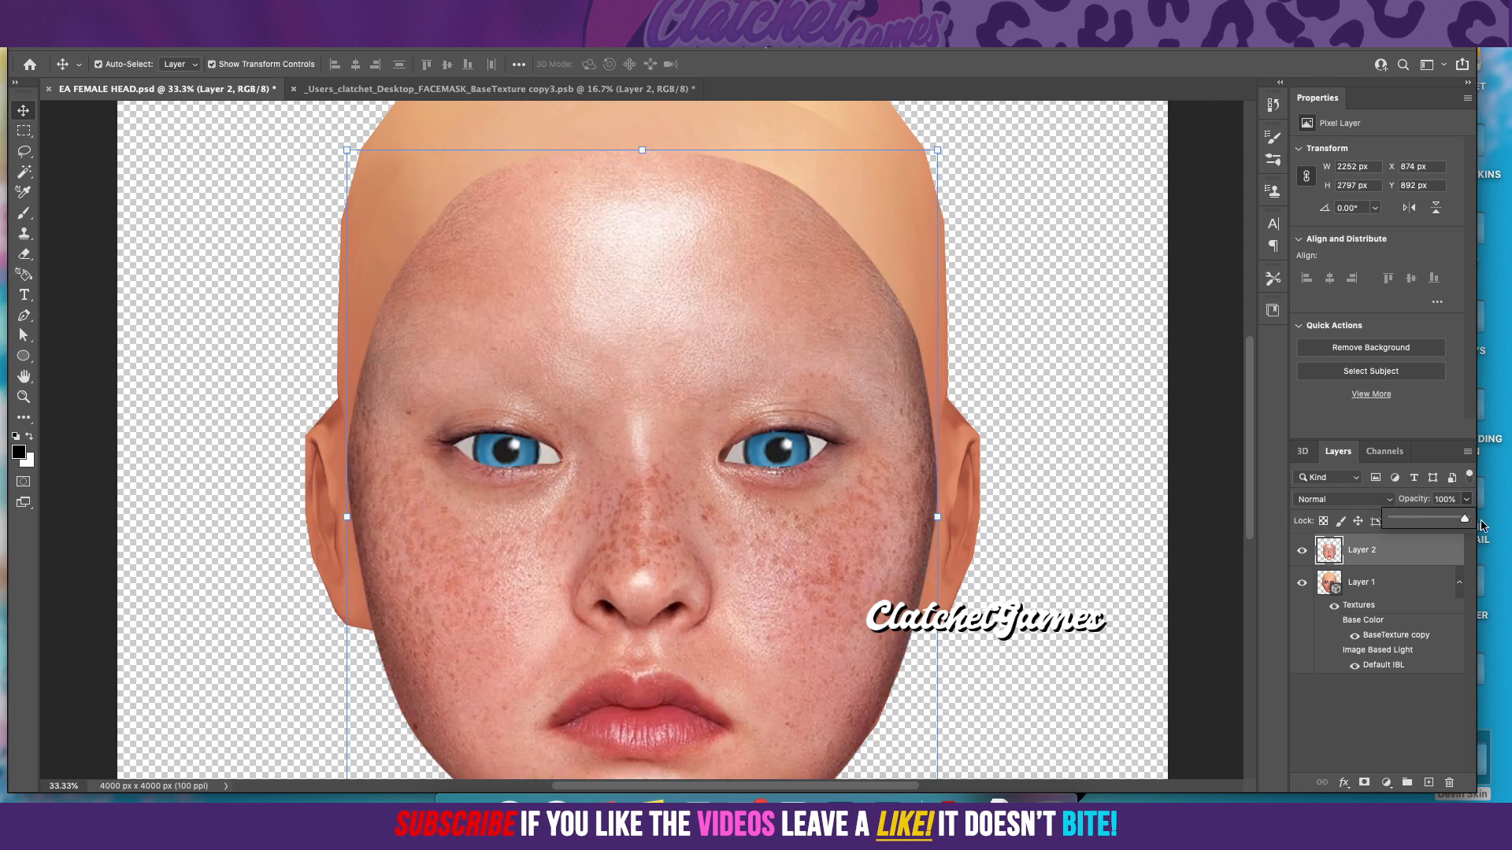
pyautogui.moveTo(1394, 520); pyautogui.dragTo(1402, 521)
# Step: Open Layer 2 in the Liquify filter and use Layer 1 as the backdrop at 61 opacity
pyautogui.click(368, 9)
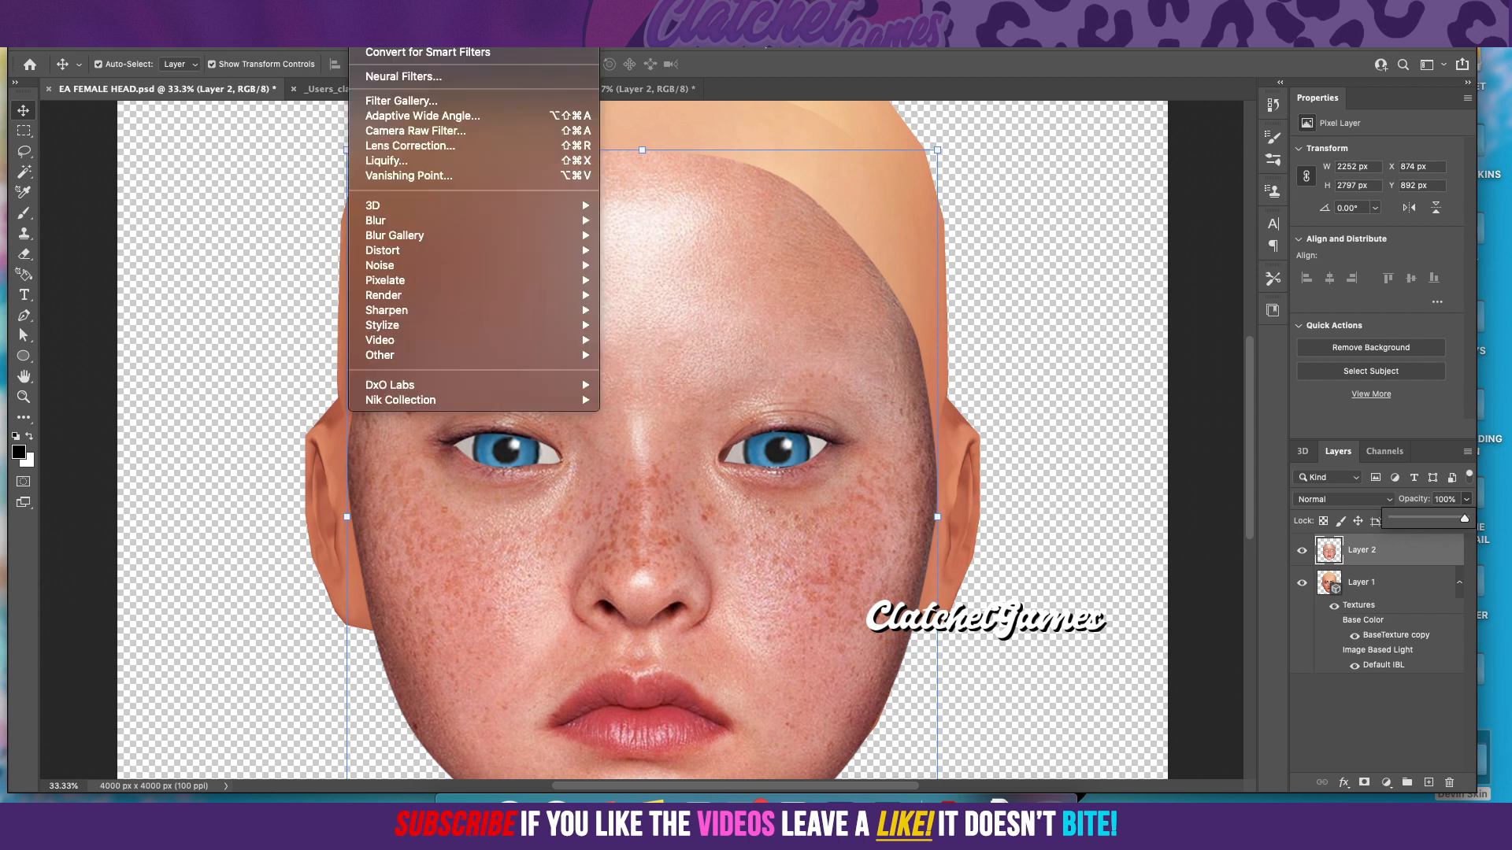
pyautogui.click(413, 160)
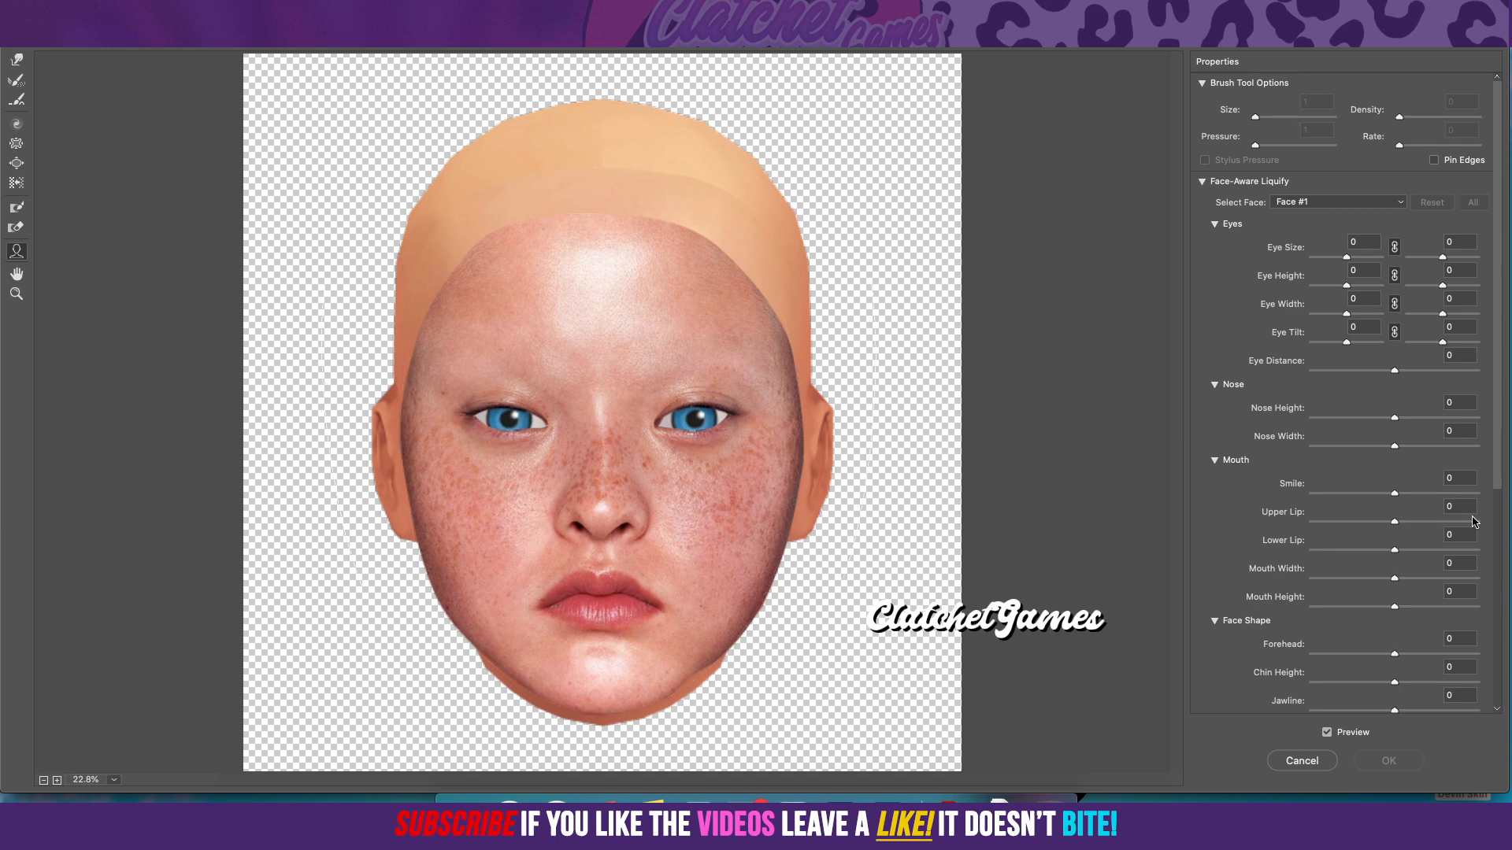
pyautogui.moveTo(1500, 476); pyautogui.dragTo(1494, 725)
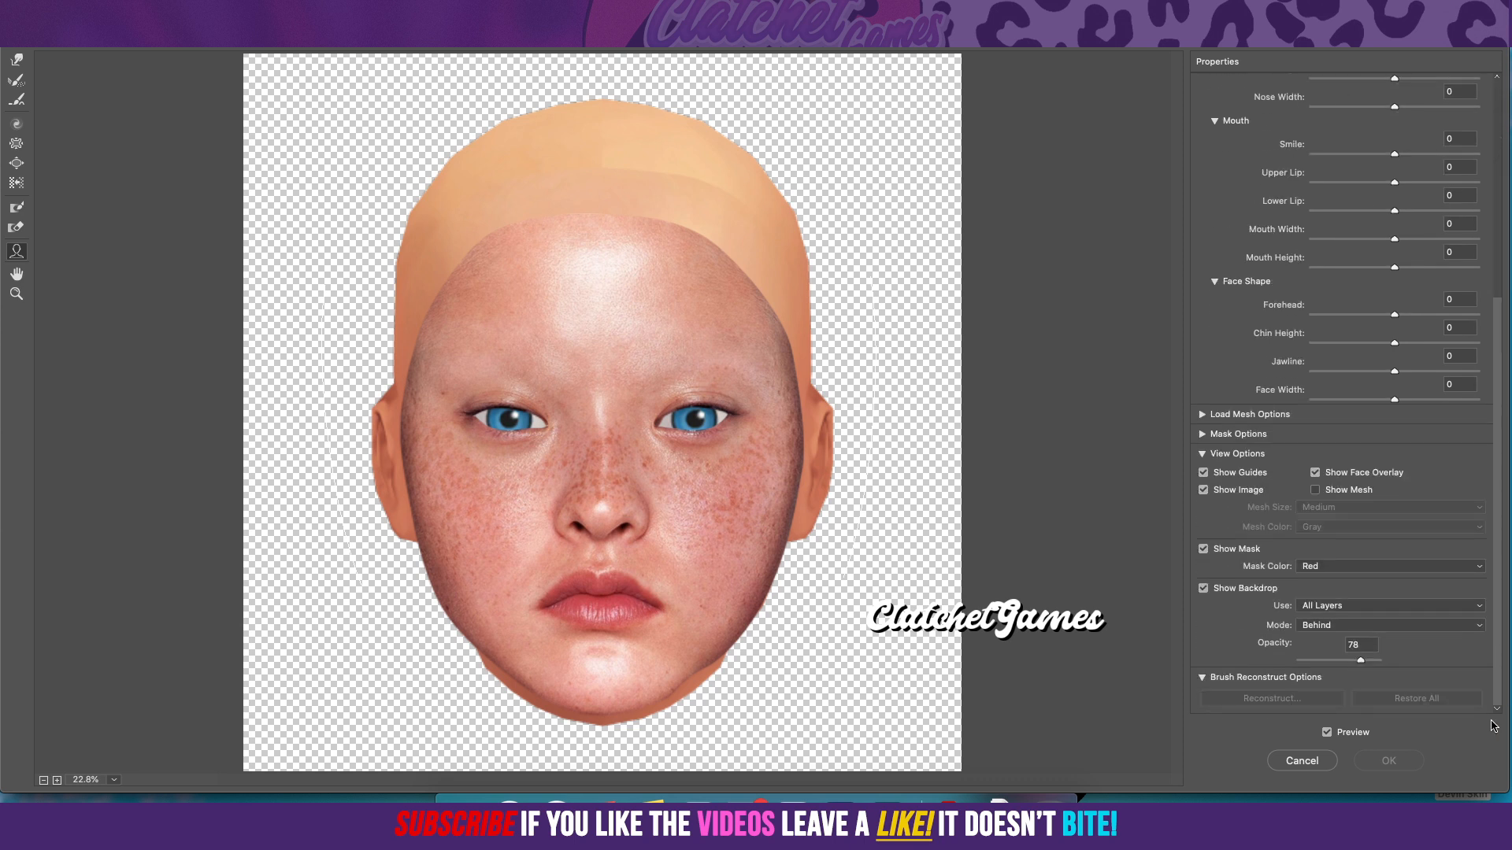
pyautogui.click(1337, 606)
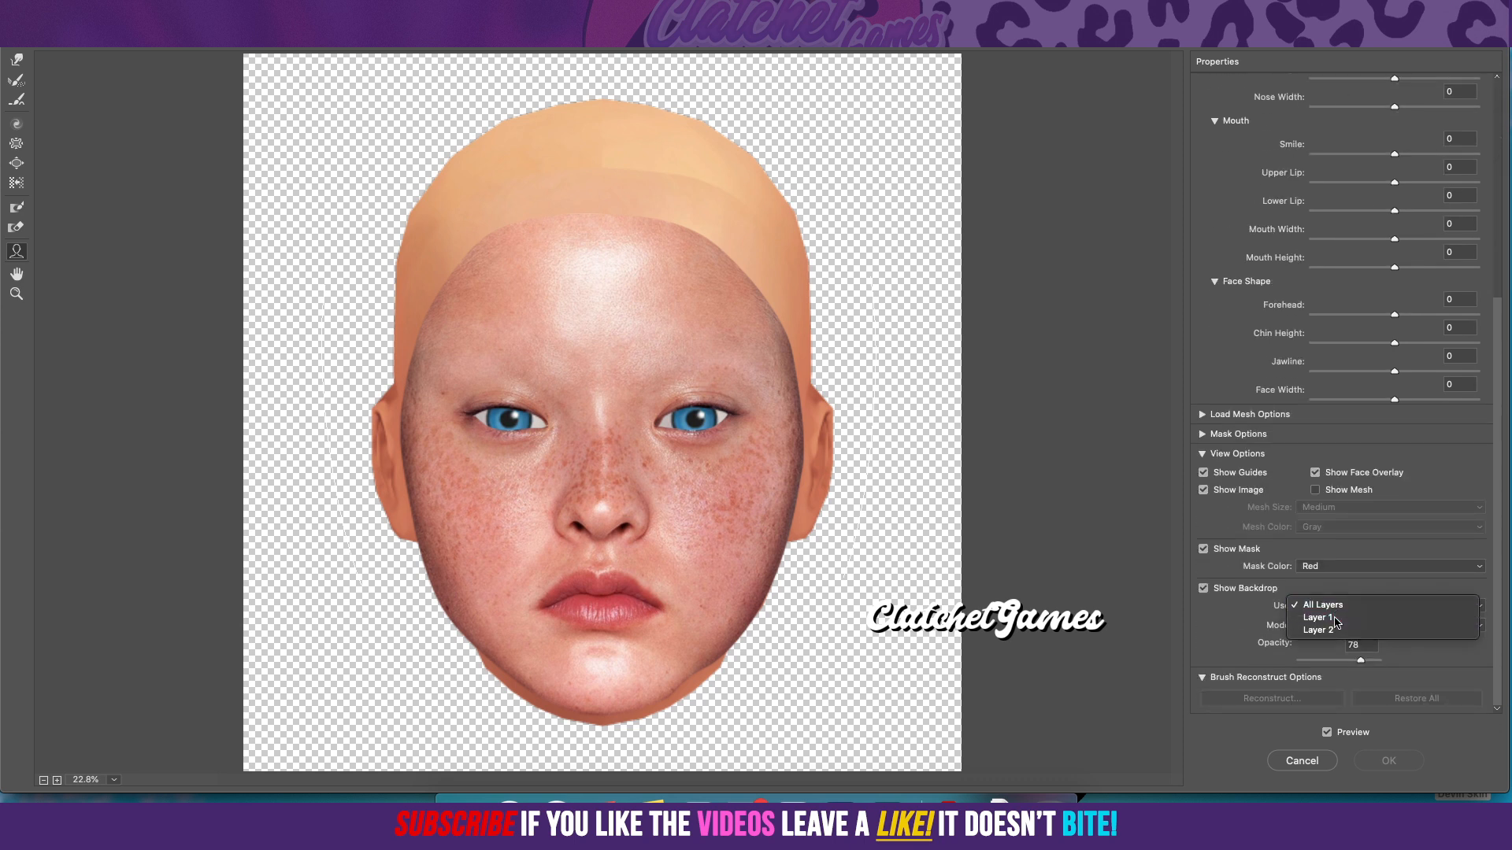
pyautogui.click(1338, 631)
pyautogui.moveTo(1355, 662)
pyautogui.mouseDown()
pyautogui.moveTo(1330, 670)
pyautogui.moveTo(1351, 664)
pyautogui.mouseUp()
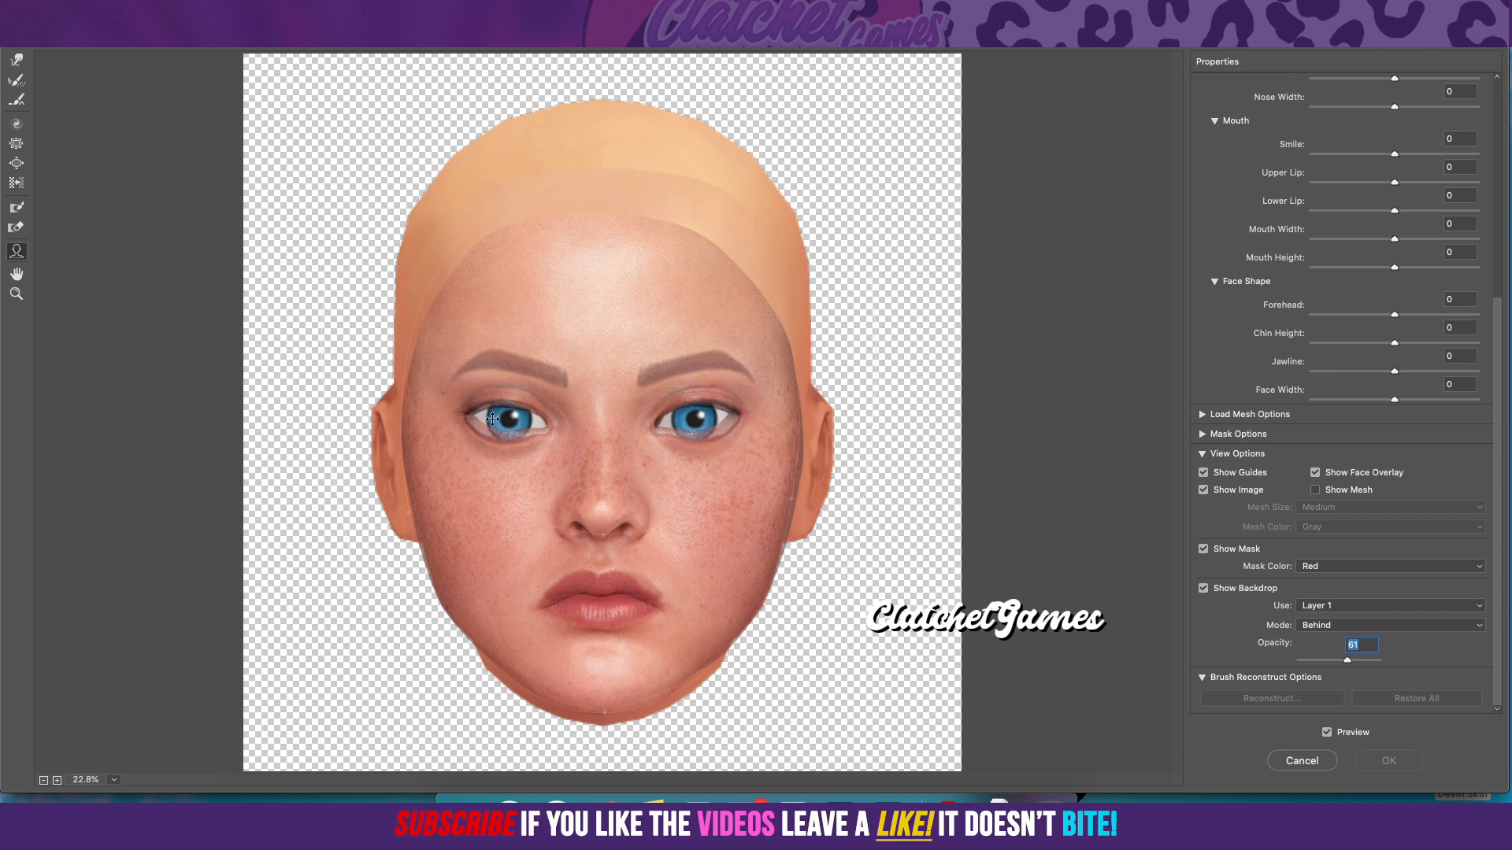
# Step: Reshape both eye openings with the Forward Warp tool so their edges match the backdrop's eyes
pyautogui.click(56, 782)
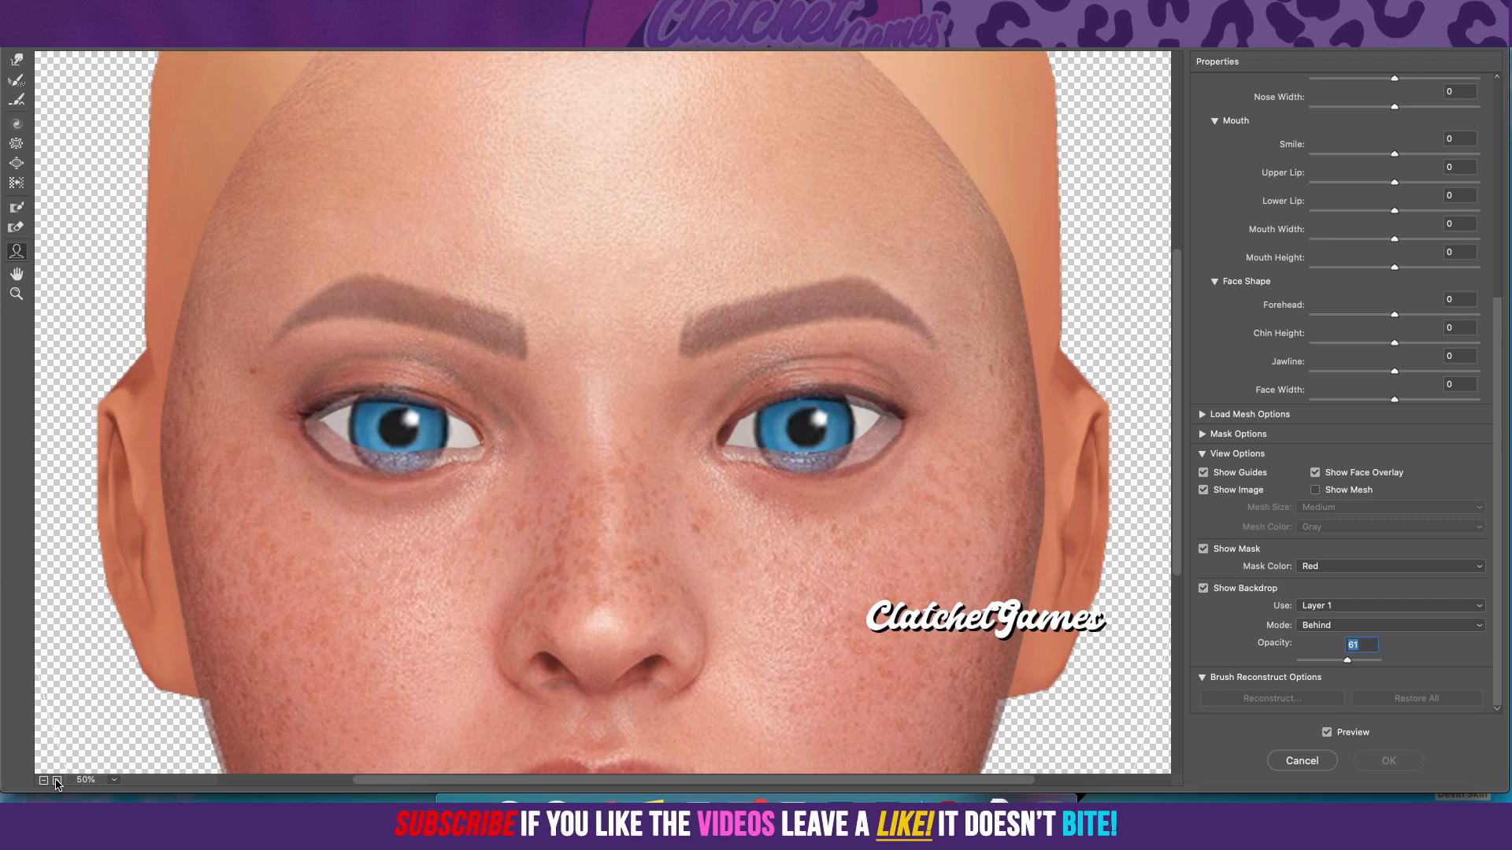
pyautogui.click(57, 781)
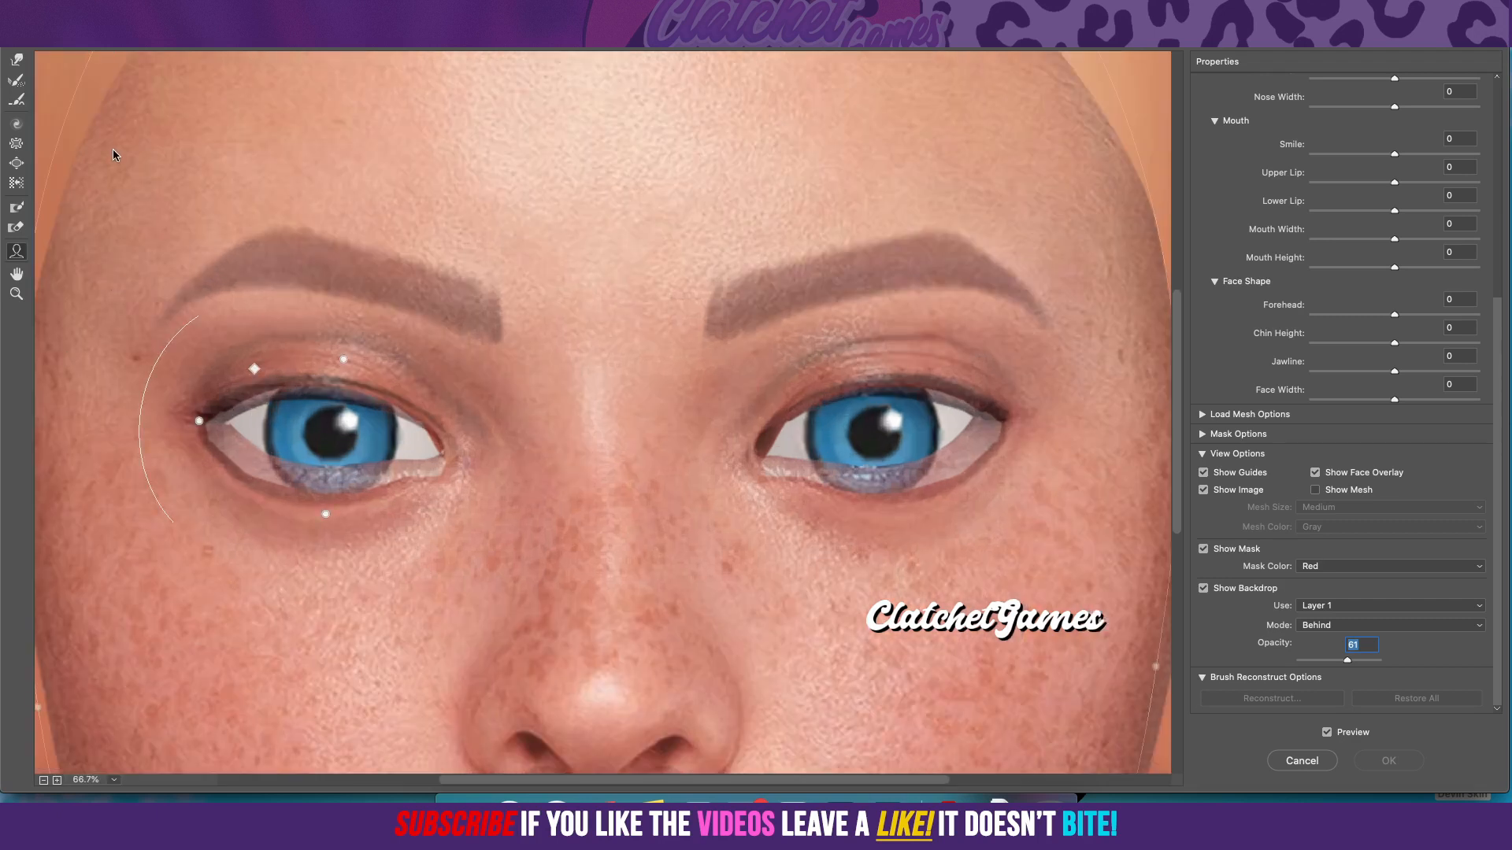
pyautogui.click(18, 62)
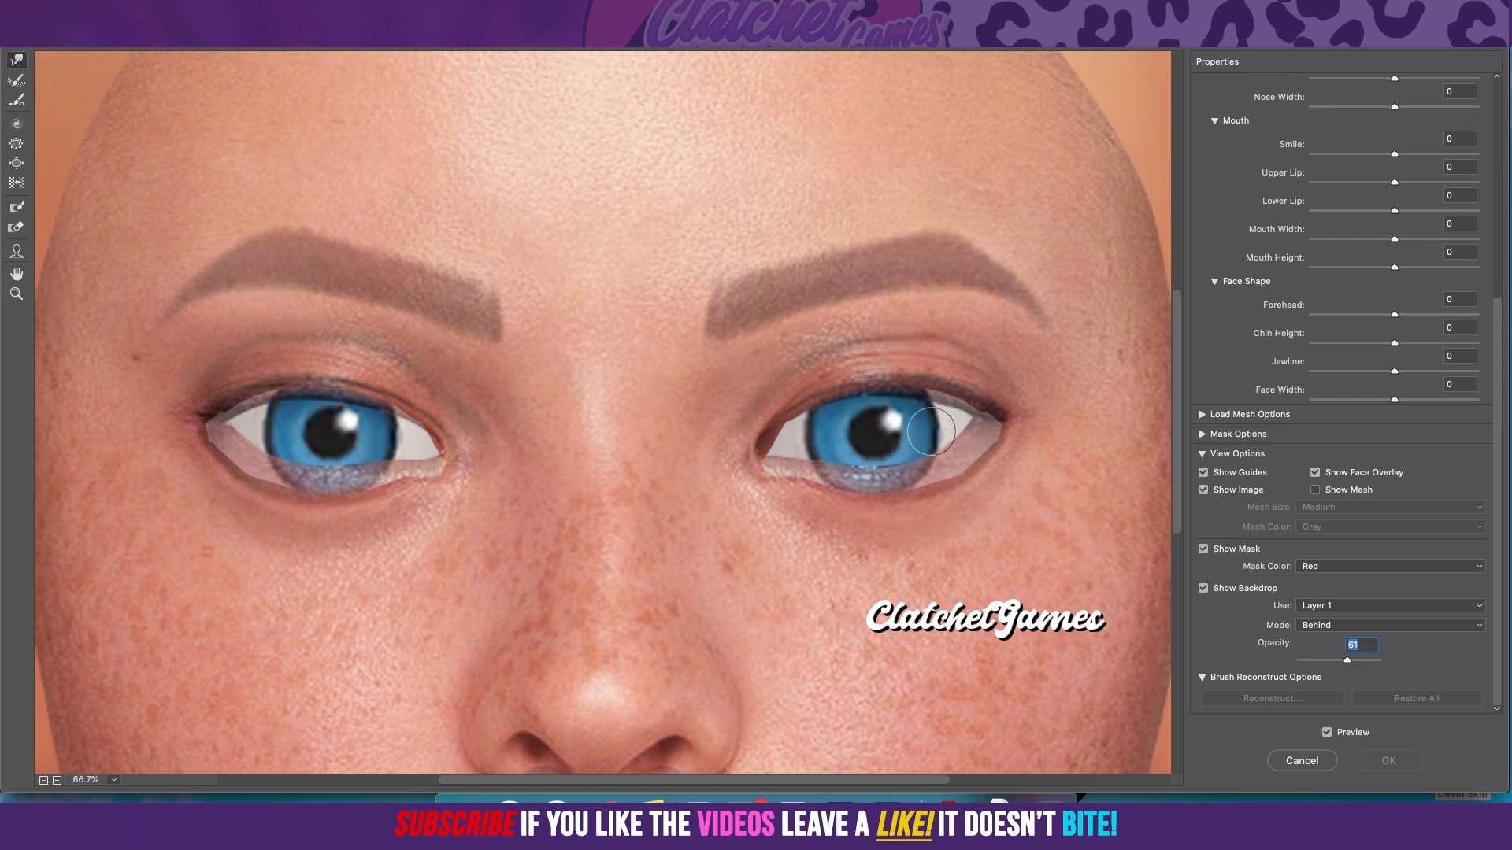
pyautogui.scroll(10, 1370, 490)
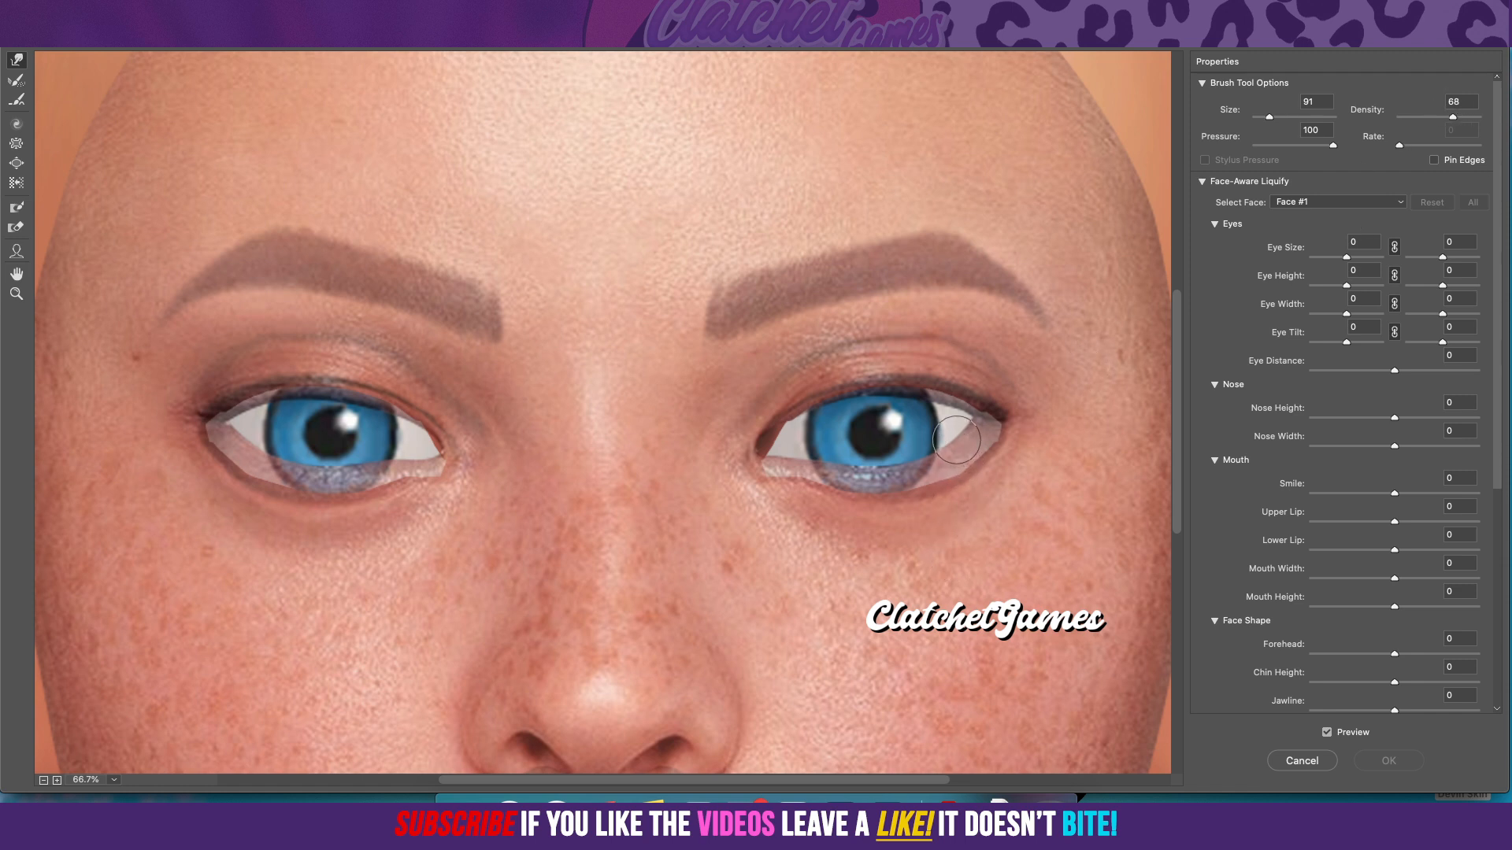
pyautogui.moveTo(970, 446)
pyautogui.mouseDown()
pyautogui.moveTo(920, 443)
pyautogui.moveTo(928, 464)
pyautogui.moveTo(940, 448)
pyautogui.moveTo(963, 455)
pyautogui.moveTo(914, 456)
pyautogui.moveTo(871, 488)
pyautogui.moveTo(854, 469)
pyautogui.moveTo(849, 485)
pyautogui.moveTo(820, 467)
pyautogui.moveTo(815, 481)
pyautogui.moveTo(806, 466)
pyautogui.moveTo(757, 475)
pyautogui.moveTo(836, 400)
pyautogui.moveTo(921, 397)
pyautogui.moveTo(995, 426)
pyautogui.mouseUp()
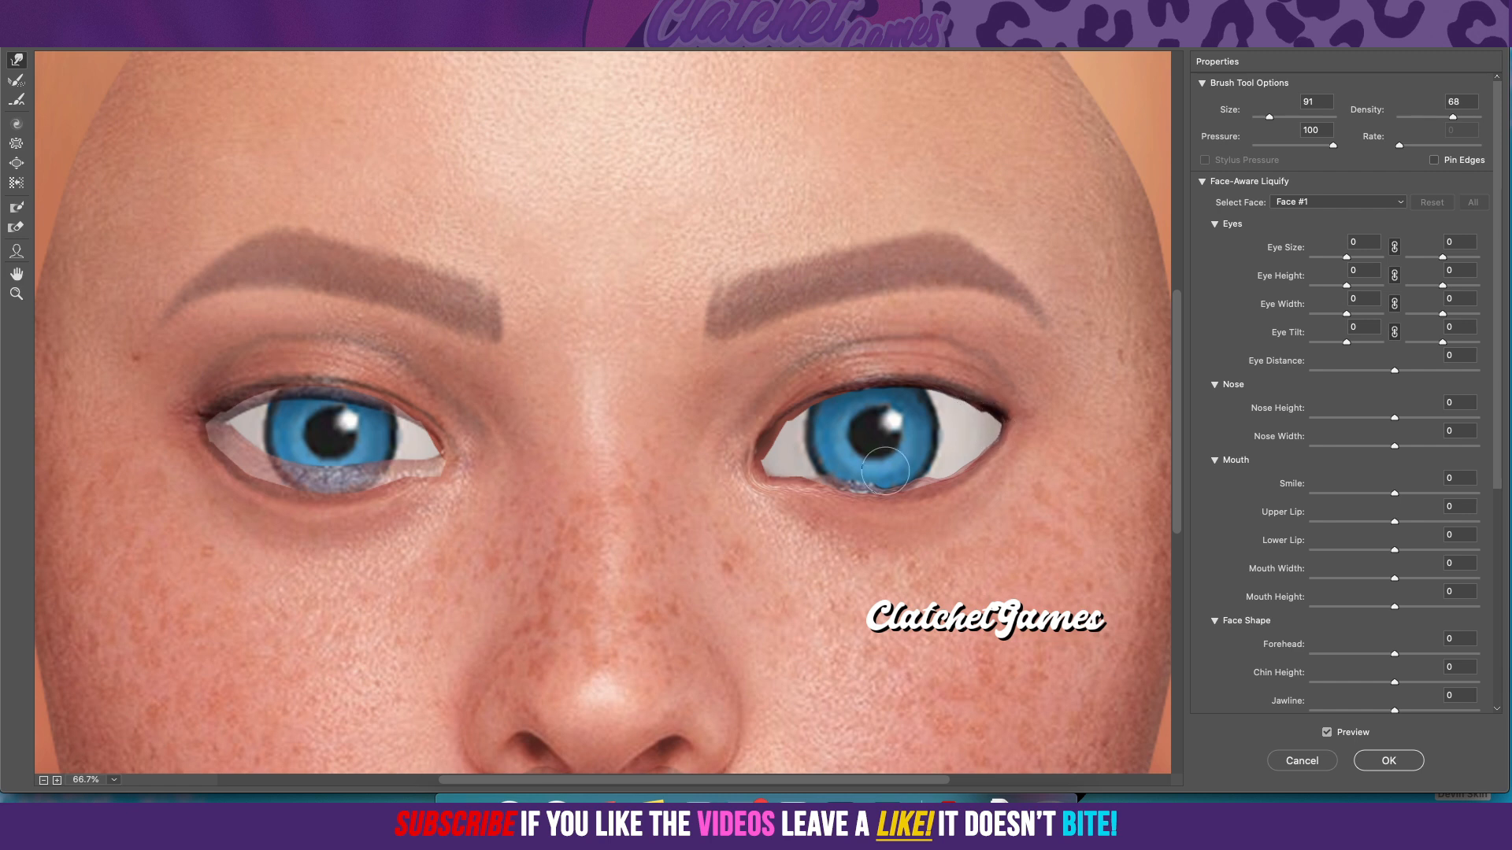
pyautogui.moveTo(908, 463)
pyautogui.mouseDown()
pyautogui.moveTo(812, 478)
pyautogui.moveTo(902, 478)
pyautogui.moveTo(799, 443)
pyautogui.moveTo(799, 426)
pyautogui.moveTo(774, 462)
pyautogui.moveTo(953, 404)
pyautogui.moveTo(1001, 406)
pyautogui.moveTo(972, 430)
pyautogui.mouseUp()
pyautogui.moveTo(918, 490); pyautogui.dragTo(826, 486)
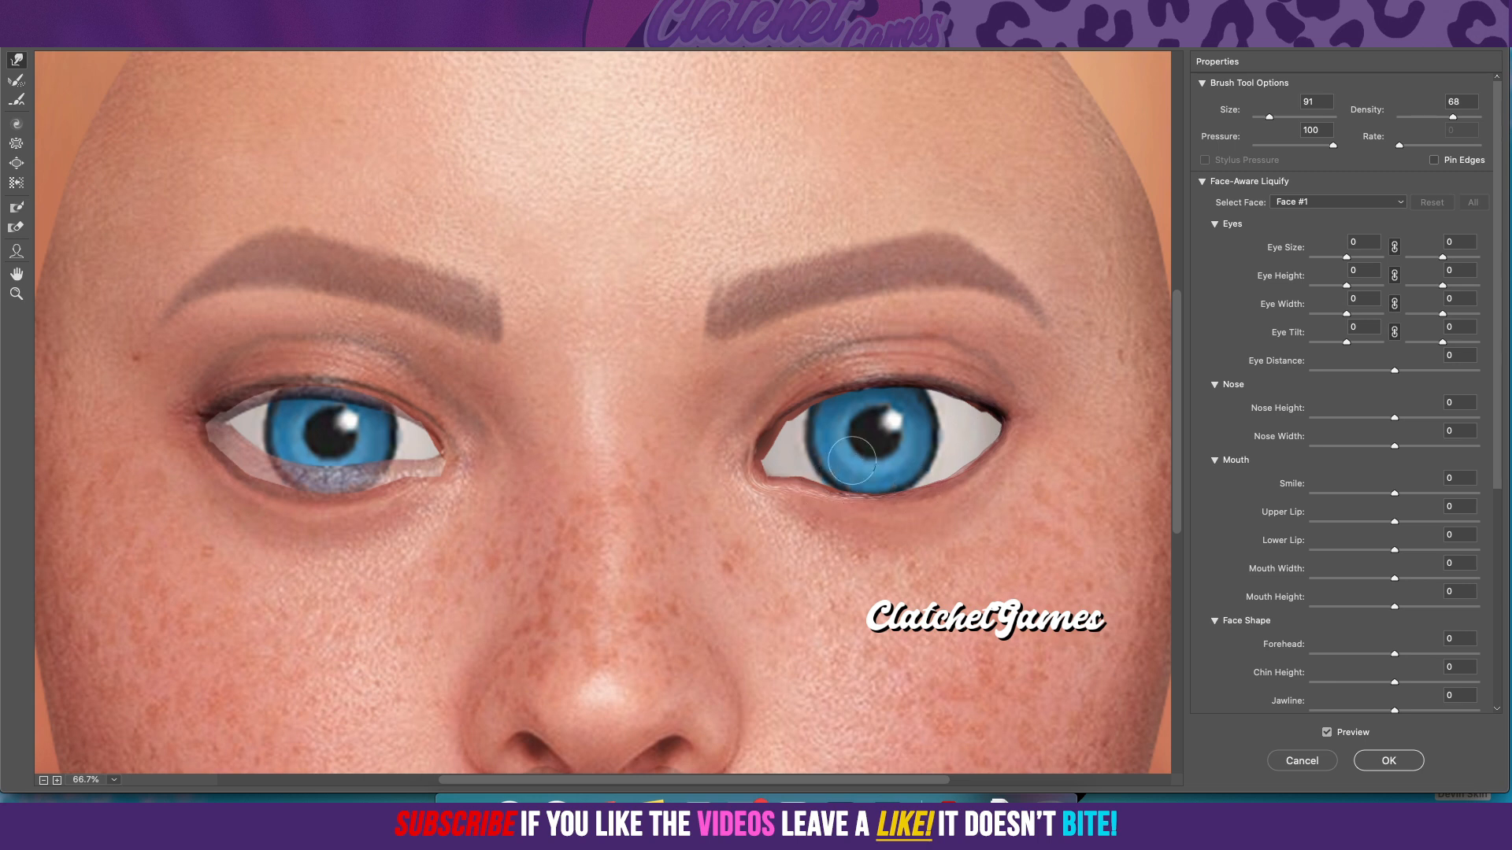
pyautogui.moveTo(437, 465)
pyautogui.mouseDown()
pyautogui.moveTo(398, 462)
pyautogui.moveTo(389, 485)
pyautogui.moveTo(373, 468)
pyautogui.moveTo(365, 490)
pyautogui.moveTo(349, 471)
pyautogui.moveTo(341, 491)
pyautogui.moveTo(333, 468)
pyautogui.moveTo(315, 489)
pyautogui.moveTo(385, 474)
pyautogui.moveTo(288, 465)
pyautogui.moveTo(298, 457)
pyautogui.moveTo(288, 486)
pyautogui.moveTo(329, 481)
pyautogui.moveTo(276, 459)
pyautogui.moveTo(260, 473)
pyautogui.moveTo(270, 457)
pyautogui.moveTo(252, 465)
pyautogui.moveTo(253, 447)
pyautogui.moveTo(237, 455)
pyautogui.moveTo(209, 420)
pyautogui.moveTo(303, 393)
pyautogui.moveTo(378, 411)
pyautogui.moveTo(431, 465)
pyautogui.mouseUp()
pyautogui.moveTo(247, 436); pyautogui.dragTo(224, 427)
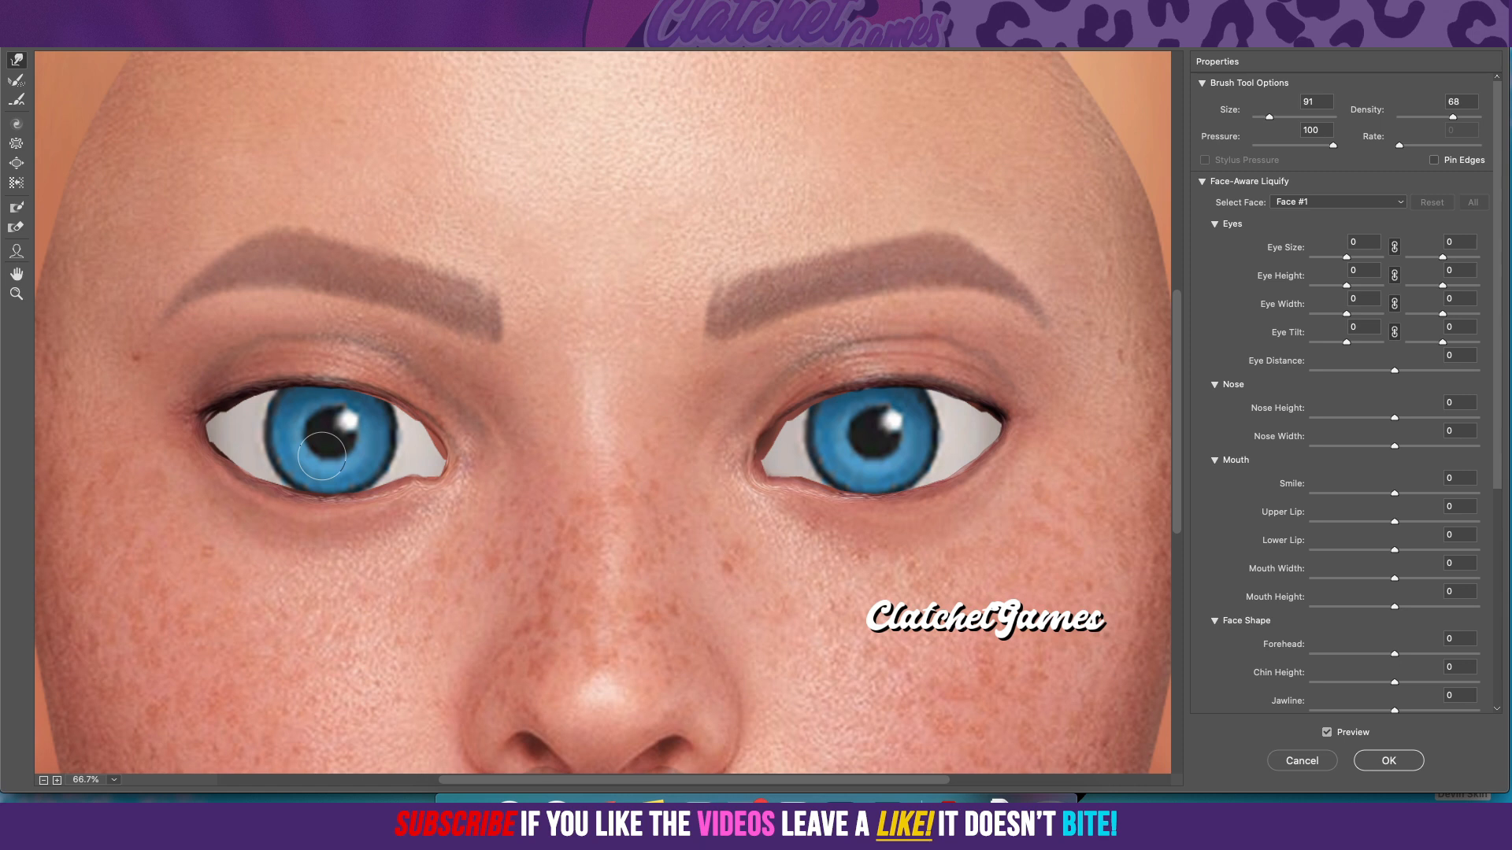
# Step: Reshape the nose with the Face tool to a height of -100 and width of -33, and apply Liquify
pyautogui.scroll(-10, 513, 310)
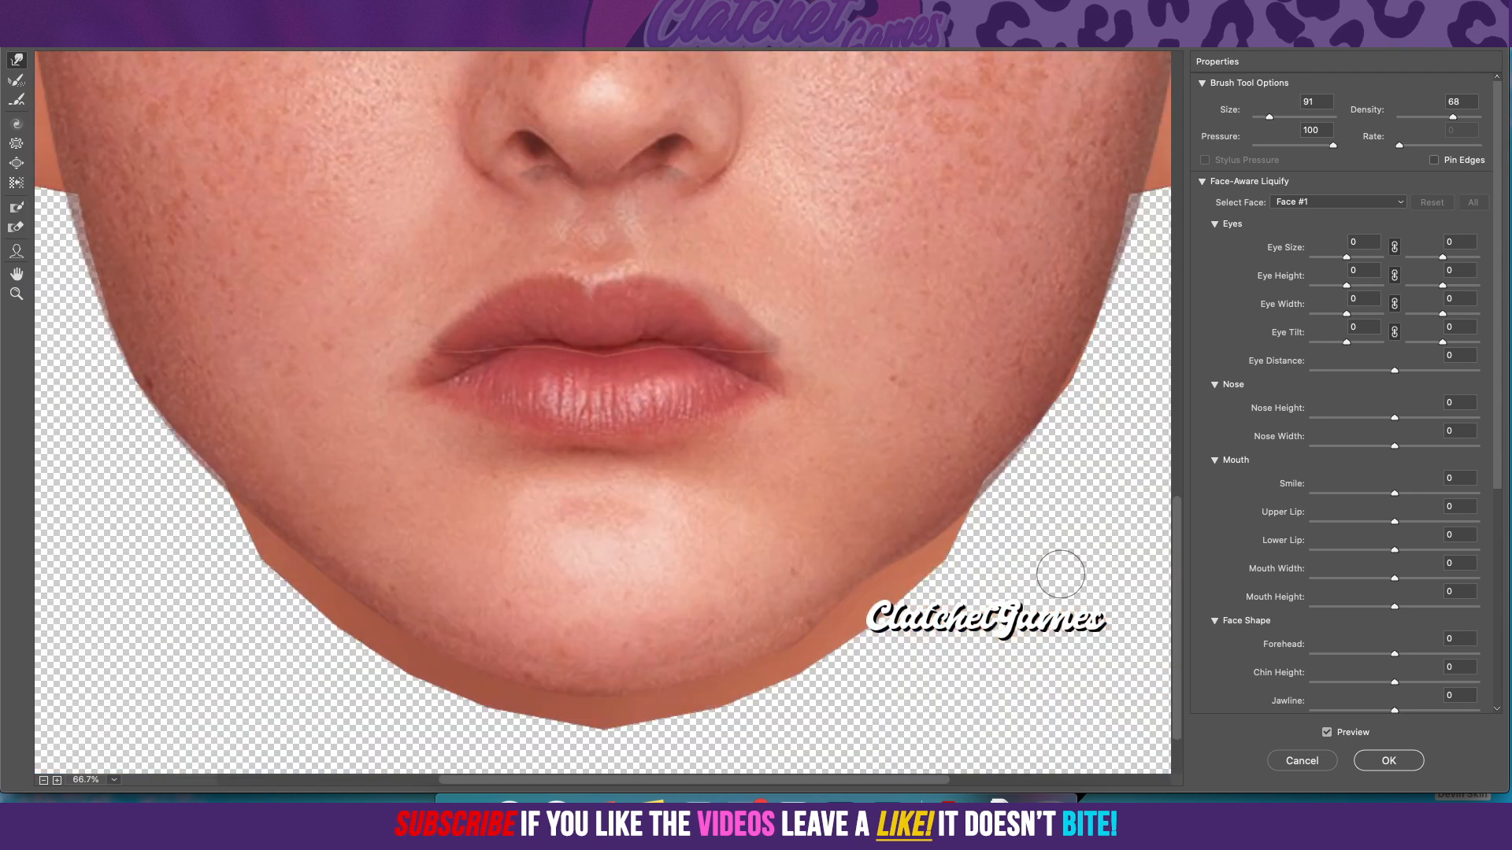
pyautogui.scroll(15, 702, 347)
pyautogui.scroll(-8, 702, 246)
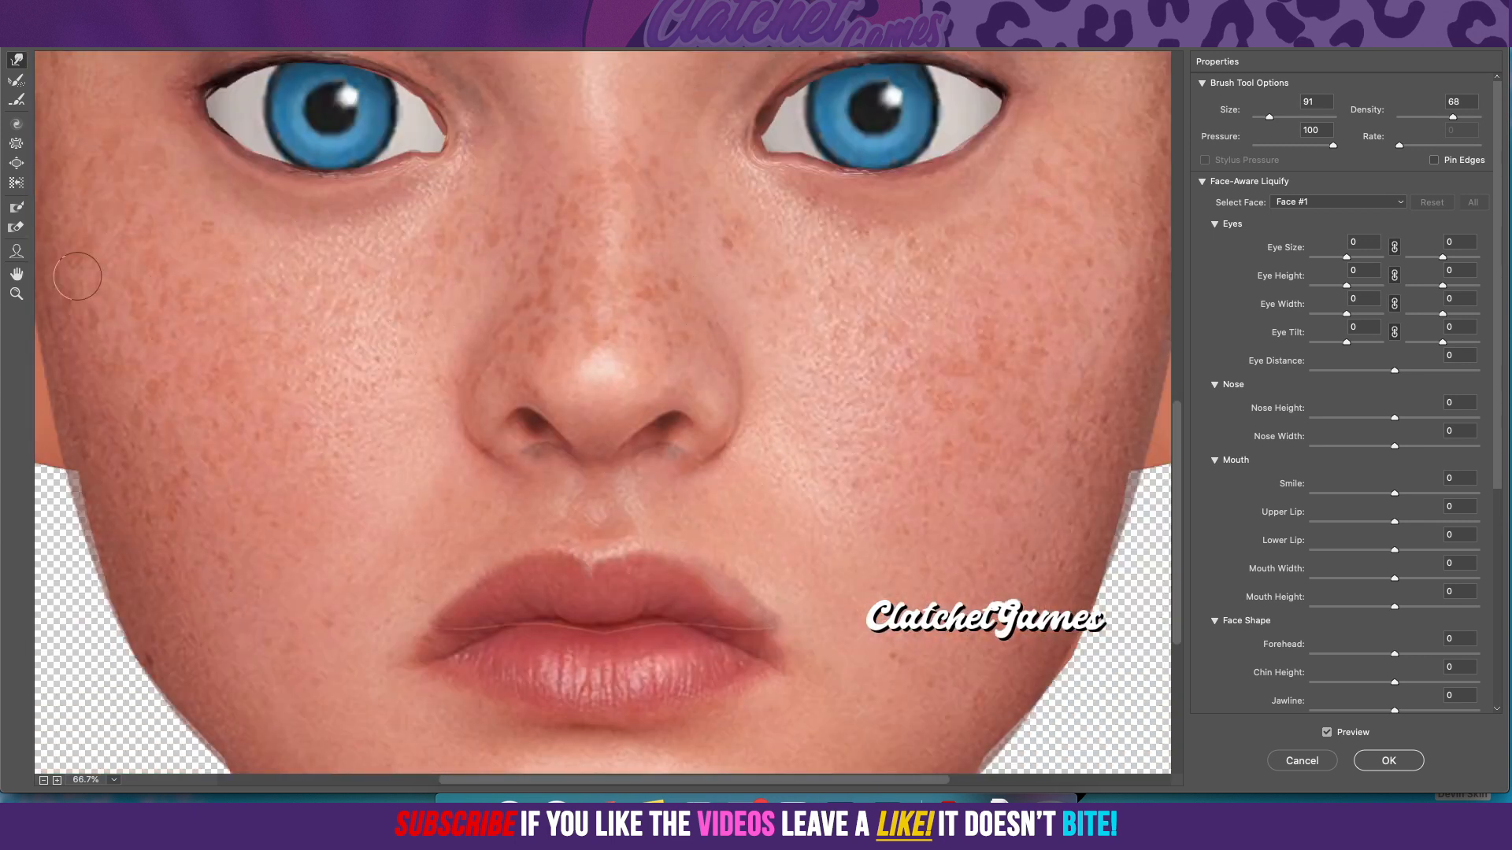
pyautogui.click(17, 253)
pyautogui.moveTo(653, 450)
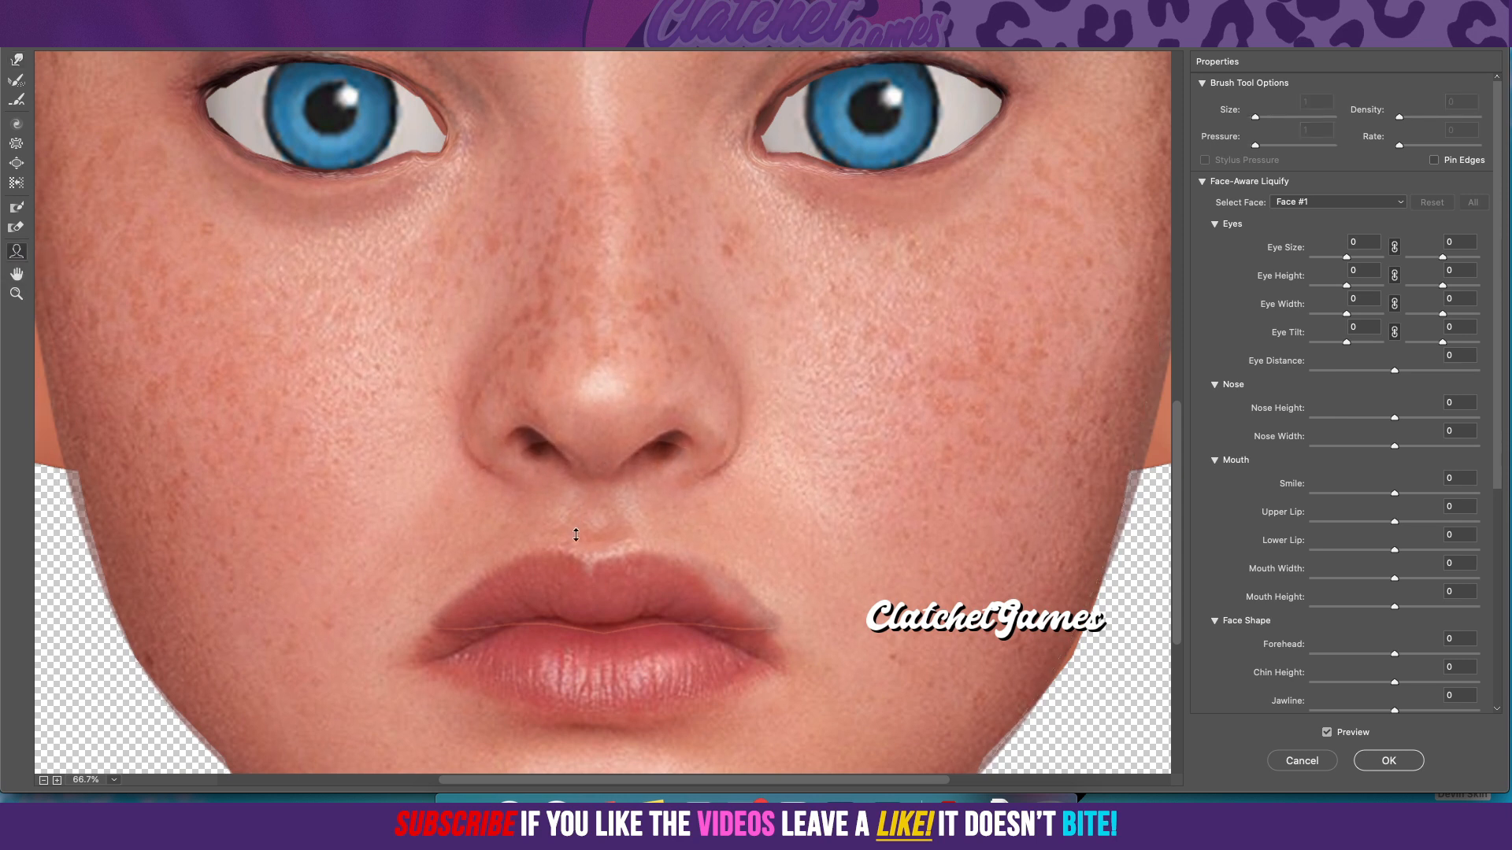
pyautogui.moveTo(571, 577); pyautogui.dragTo(572, 579)
pyautogui.moveTo(748, 449); pyautogui.dragTo(713, 456)
pyautogui.moveTo(617, 463)
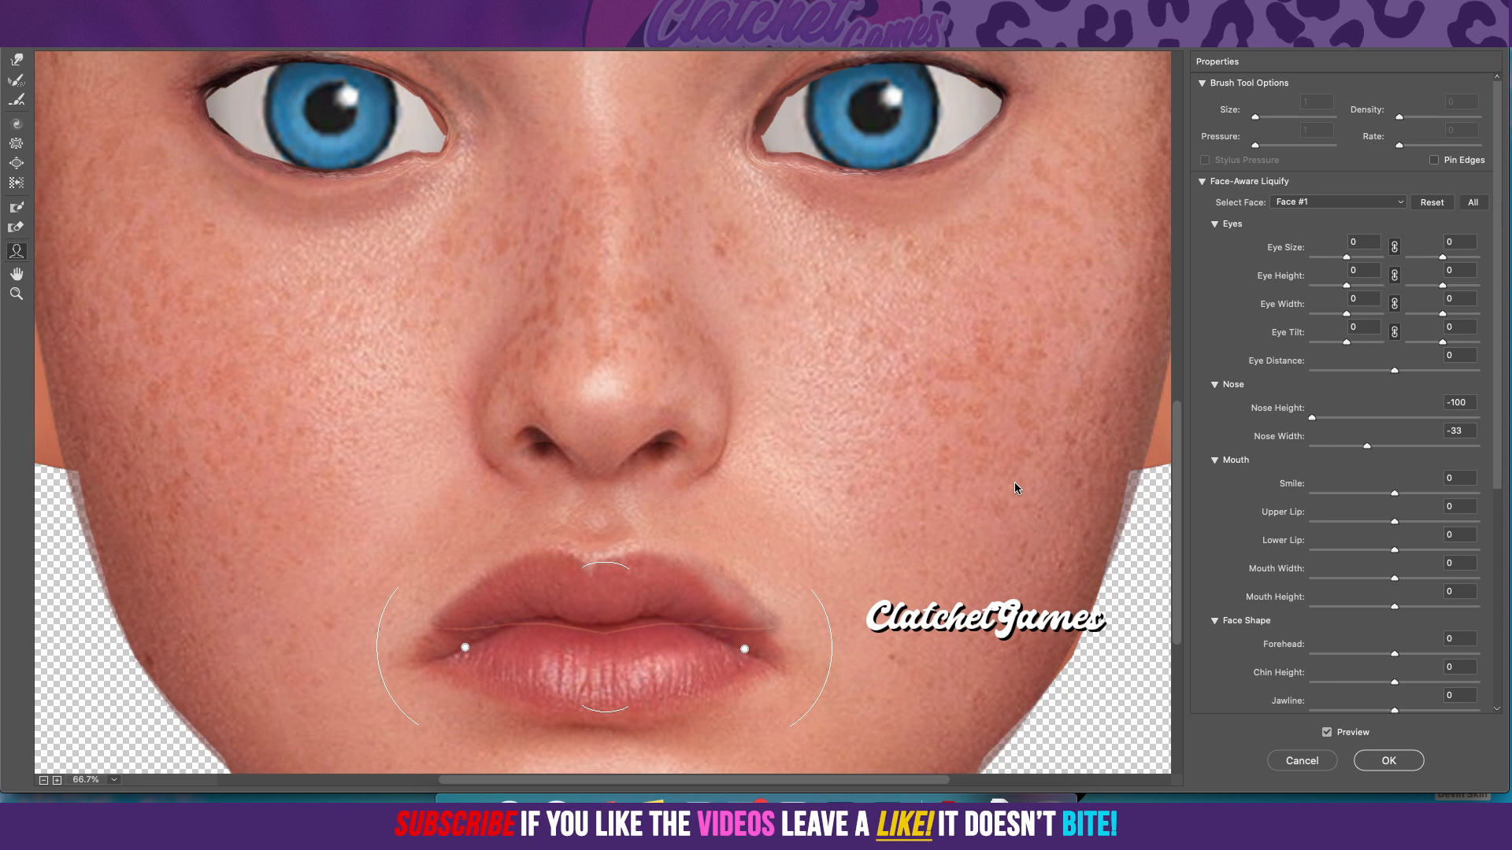
pyautogui.click(1392, 763)
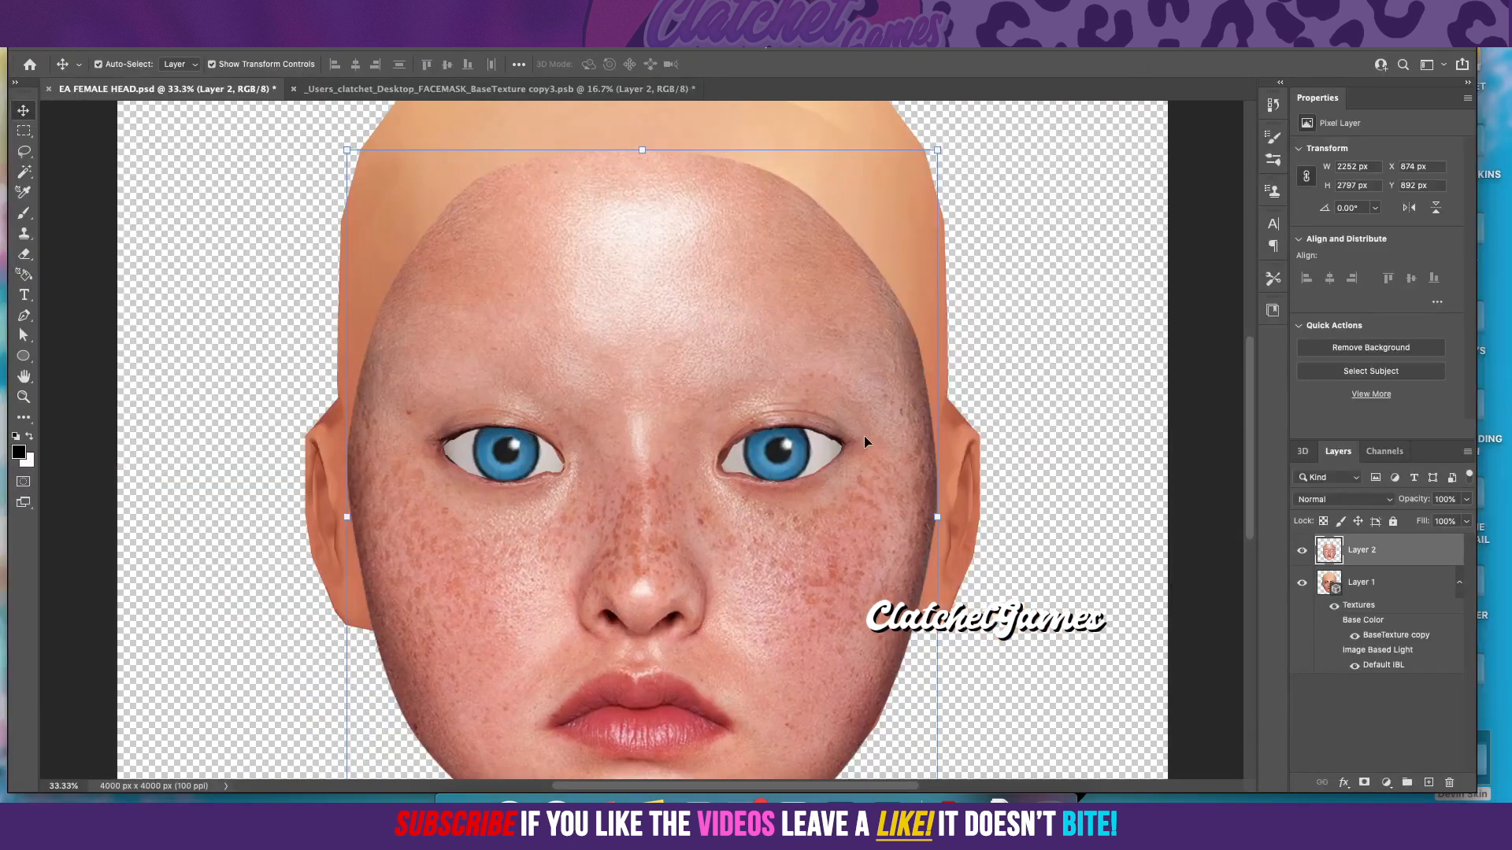
# Step: Reopen Layer 2 in the Liquify filter and use Layer 1 as the backdrop at 36 opacity
pyautogui.scroll(-2, 865, 436)
pyautogui.scroll(-2, 865, 441)
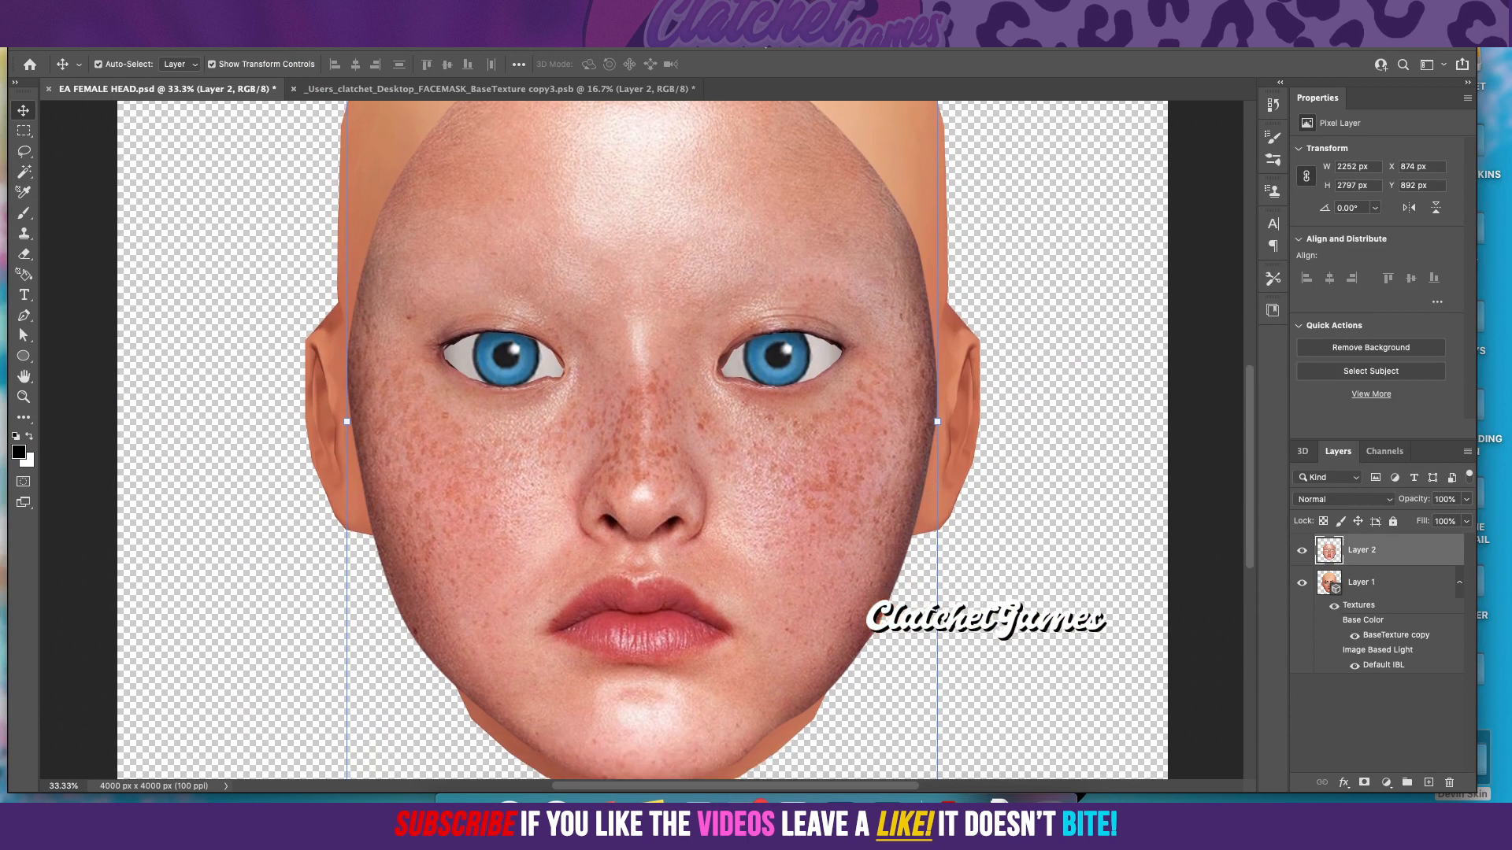
pyautogui.click(371, 39)
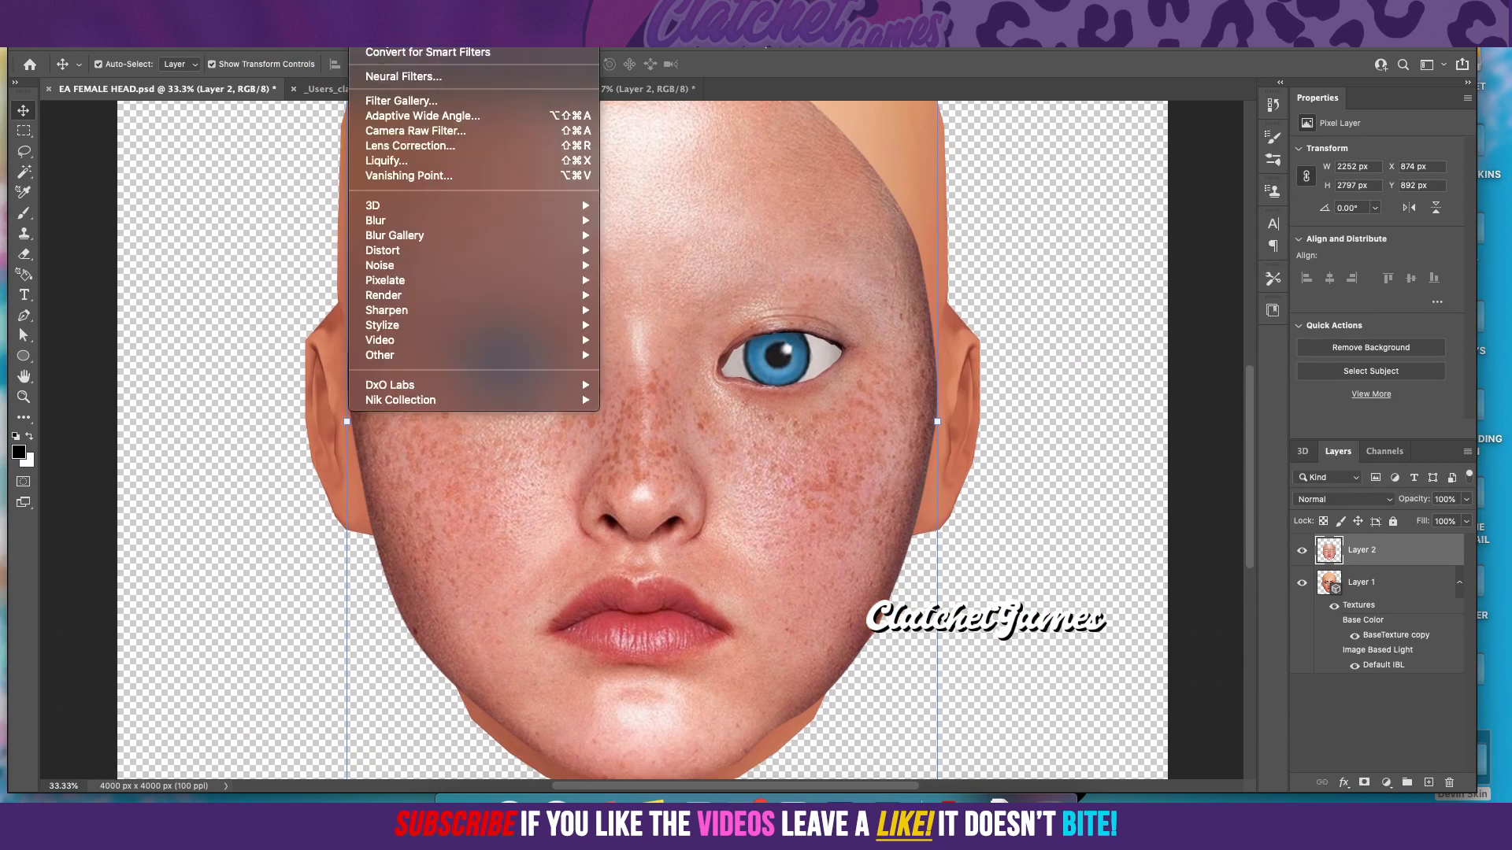
pyautogui.click(399, 162)
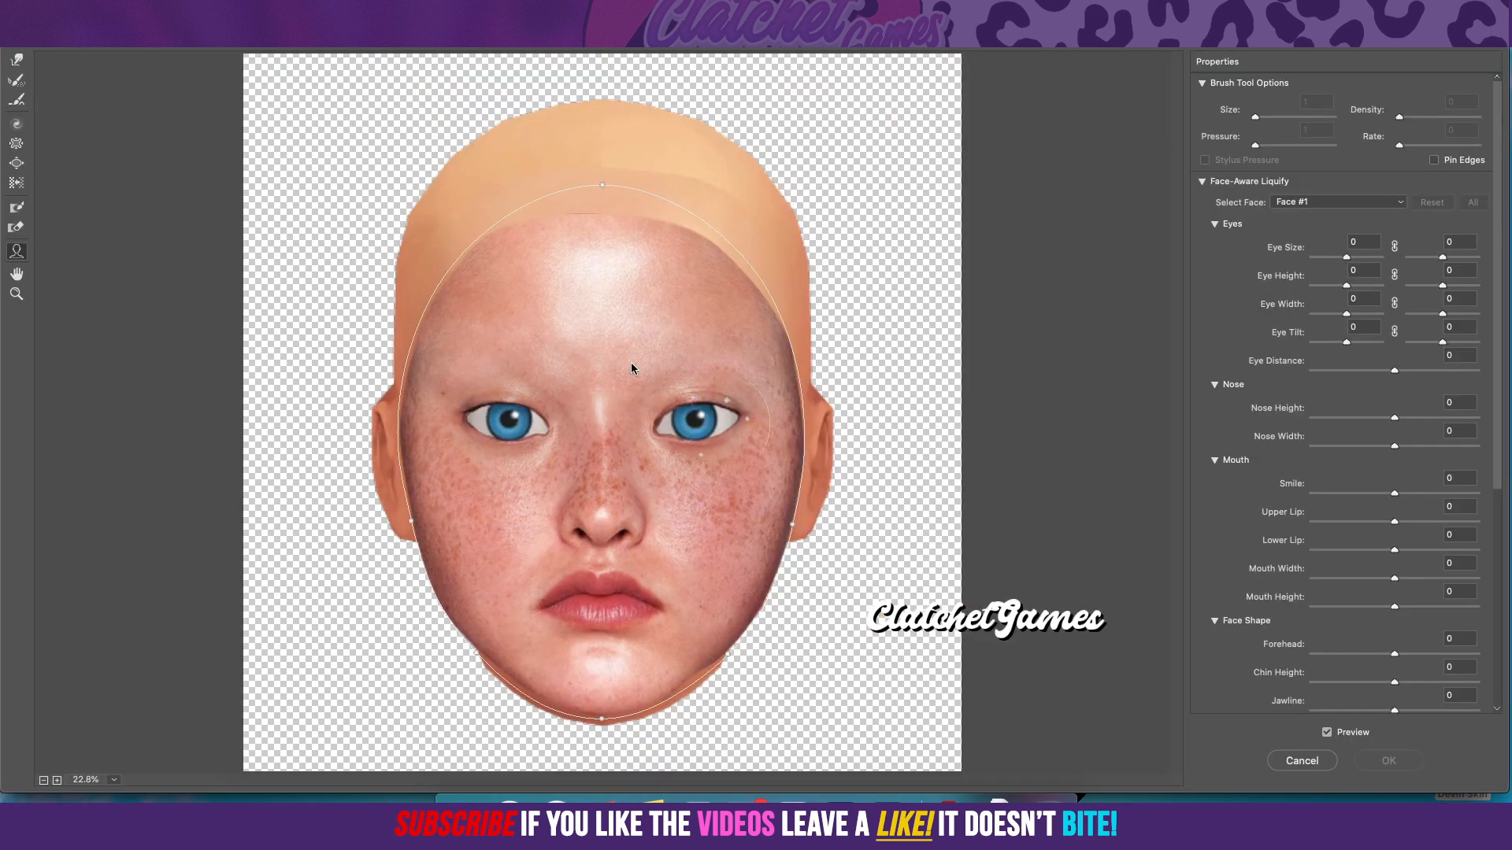
pyautogui.click(56, 779)
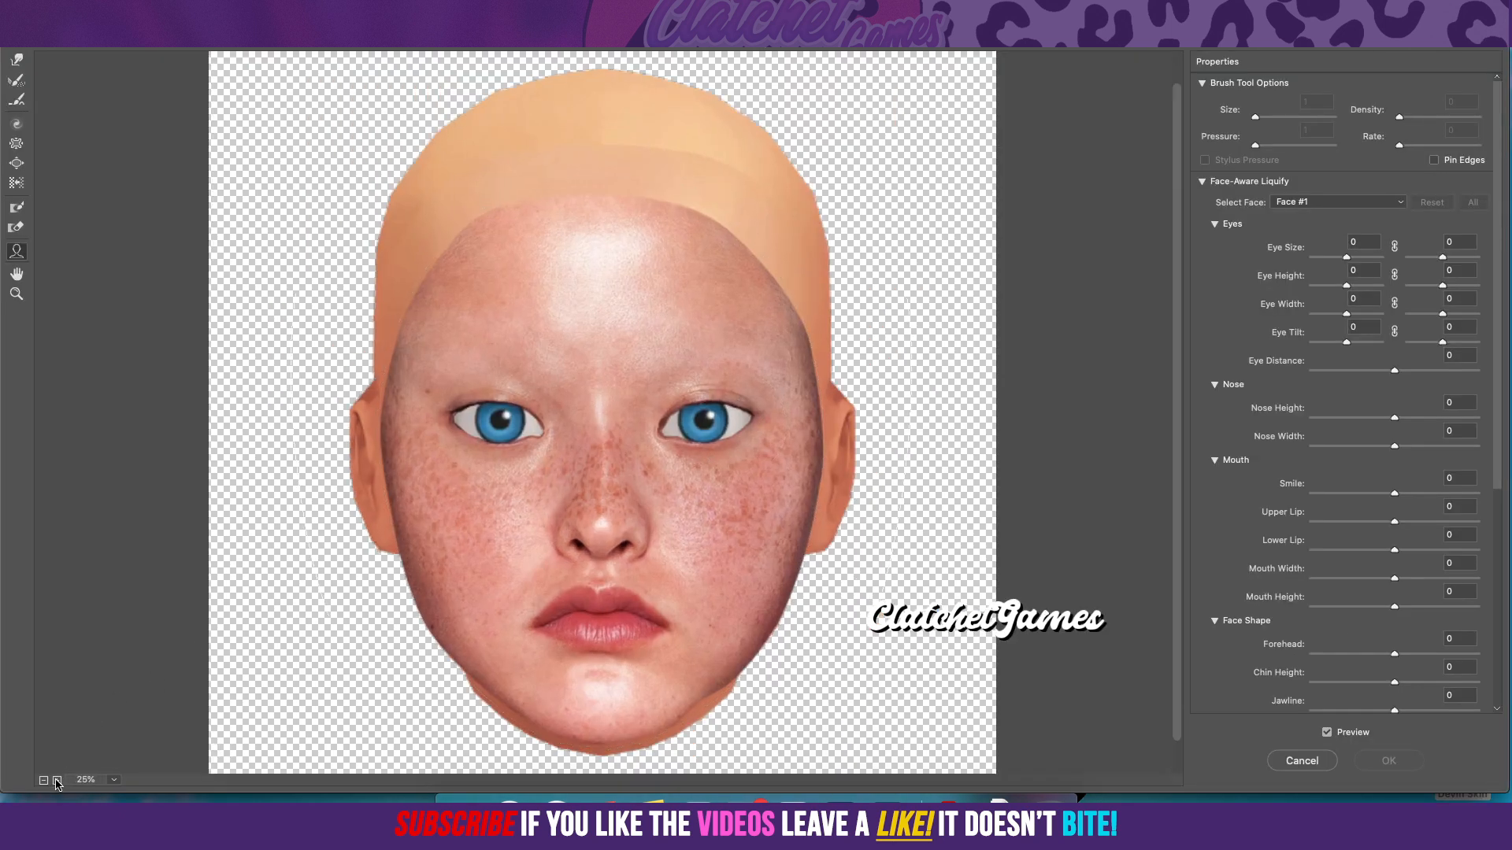
pyautogui.click(57, 780)
pyautogui.click(56, 779)
pyautogui.click(58, 780)
pyautogui.scroll(-10, 472, 508)
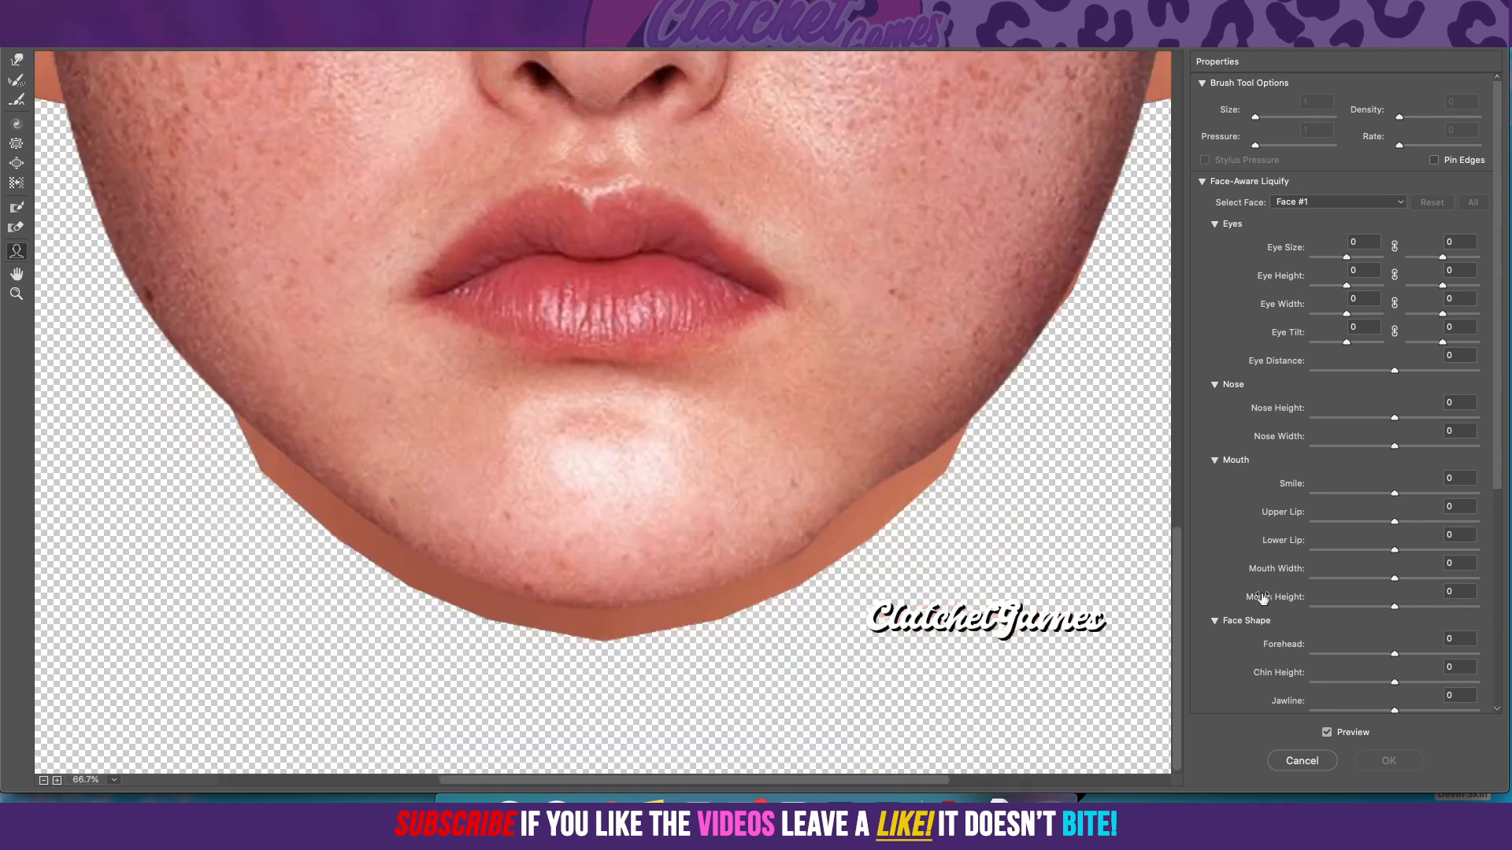
pyautogui.scroll(-5, 1387, 576)
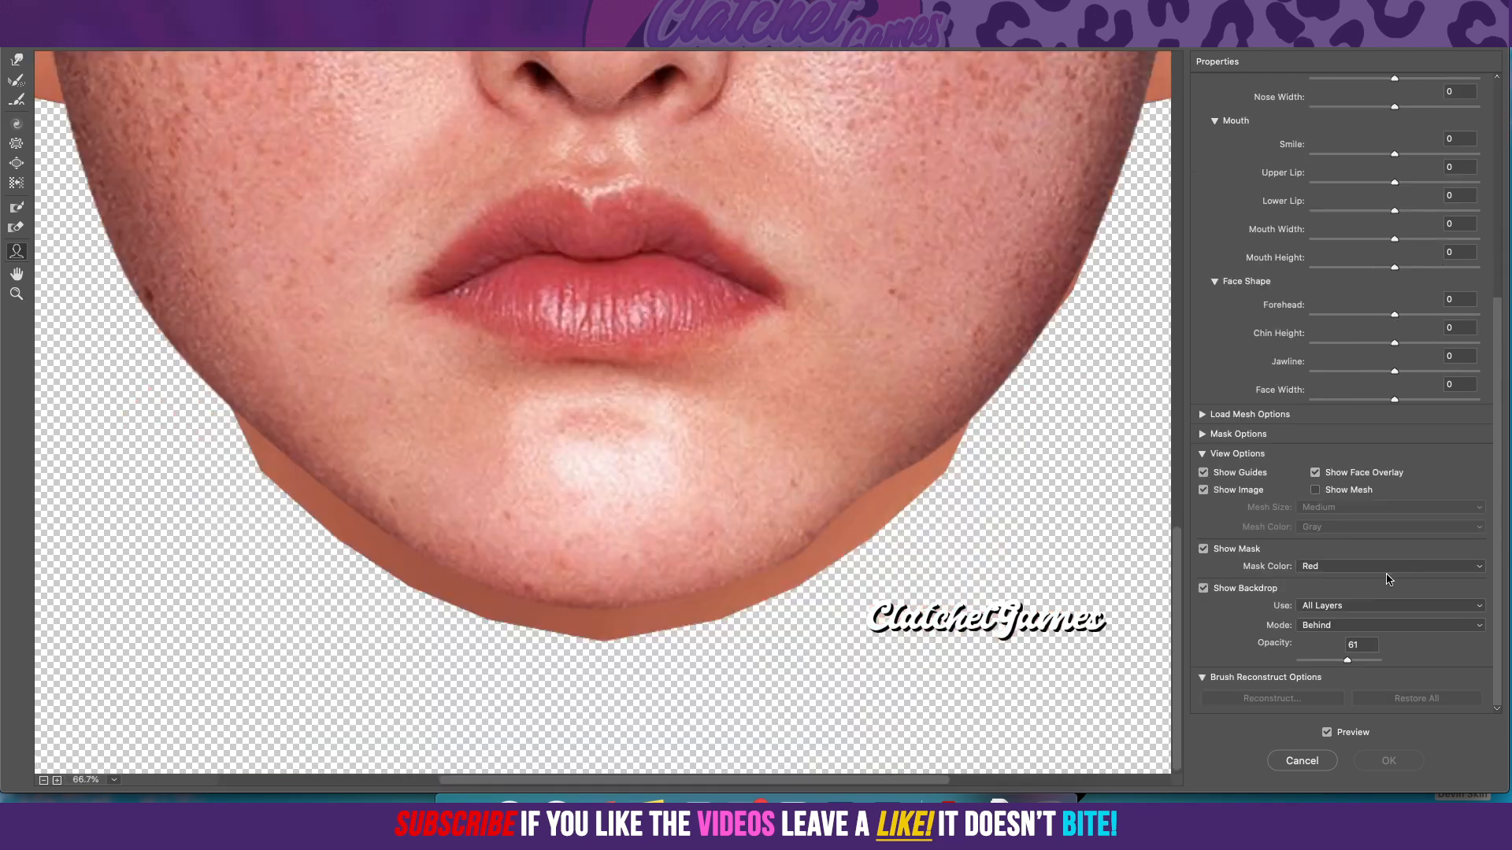
pyautogui.click(1327, 608)
pyautogui.click(1328, 619)
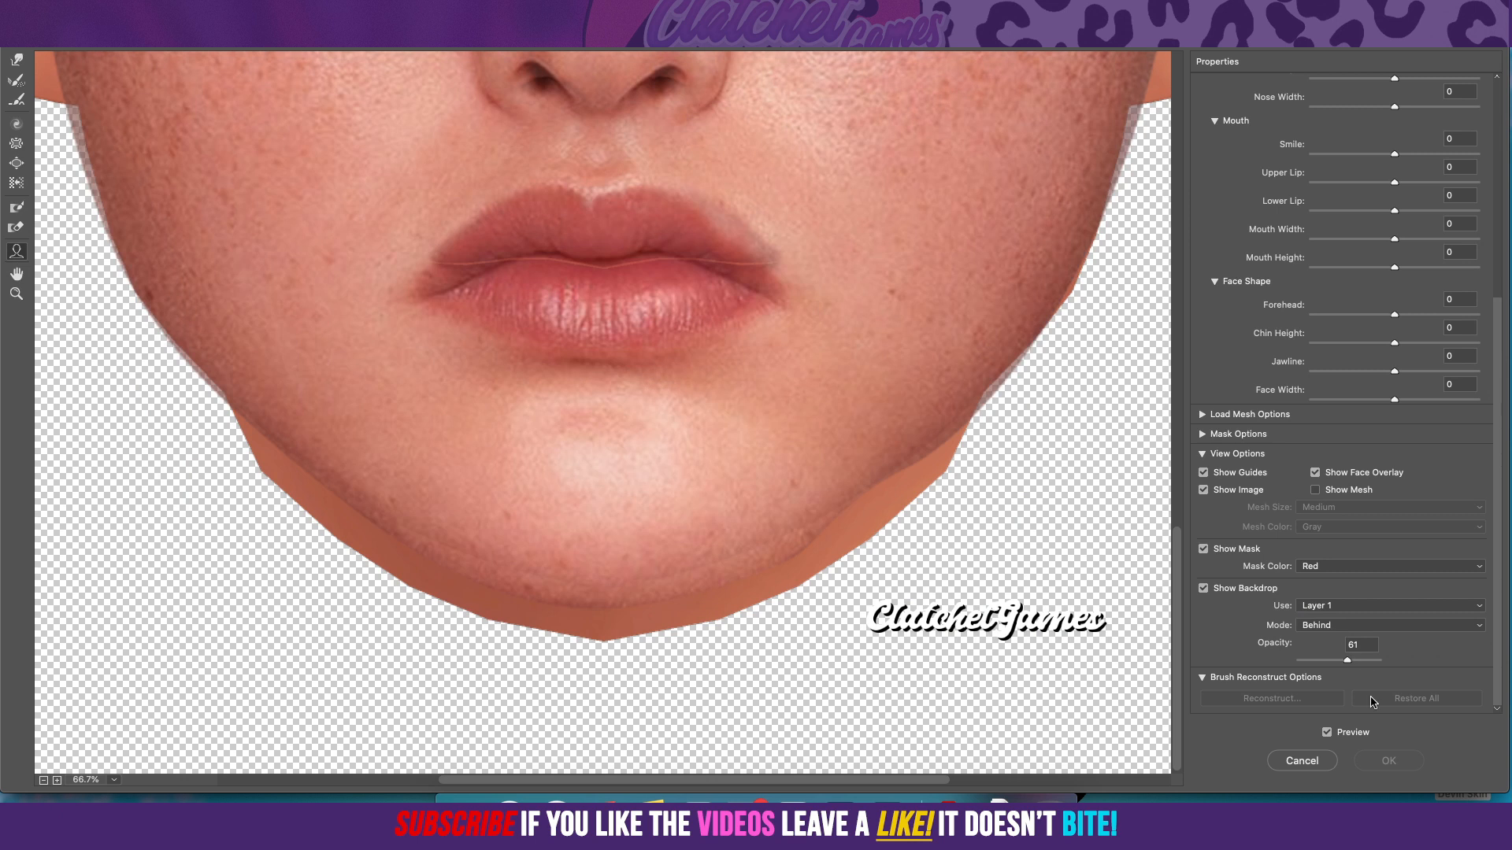
pyautogui.moveTo(1347, 660); pyautogui.dragTo(1328, 662)
# Step: Reshape the mouth with the Face tool to a smile of 95 and a mouth width of -41
pyautogui.moveTo(851, 262)
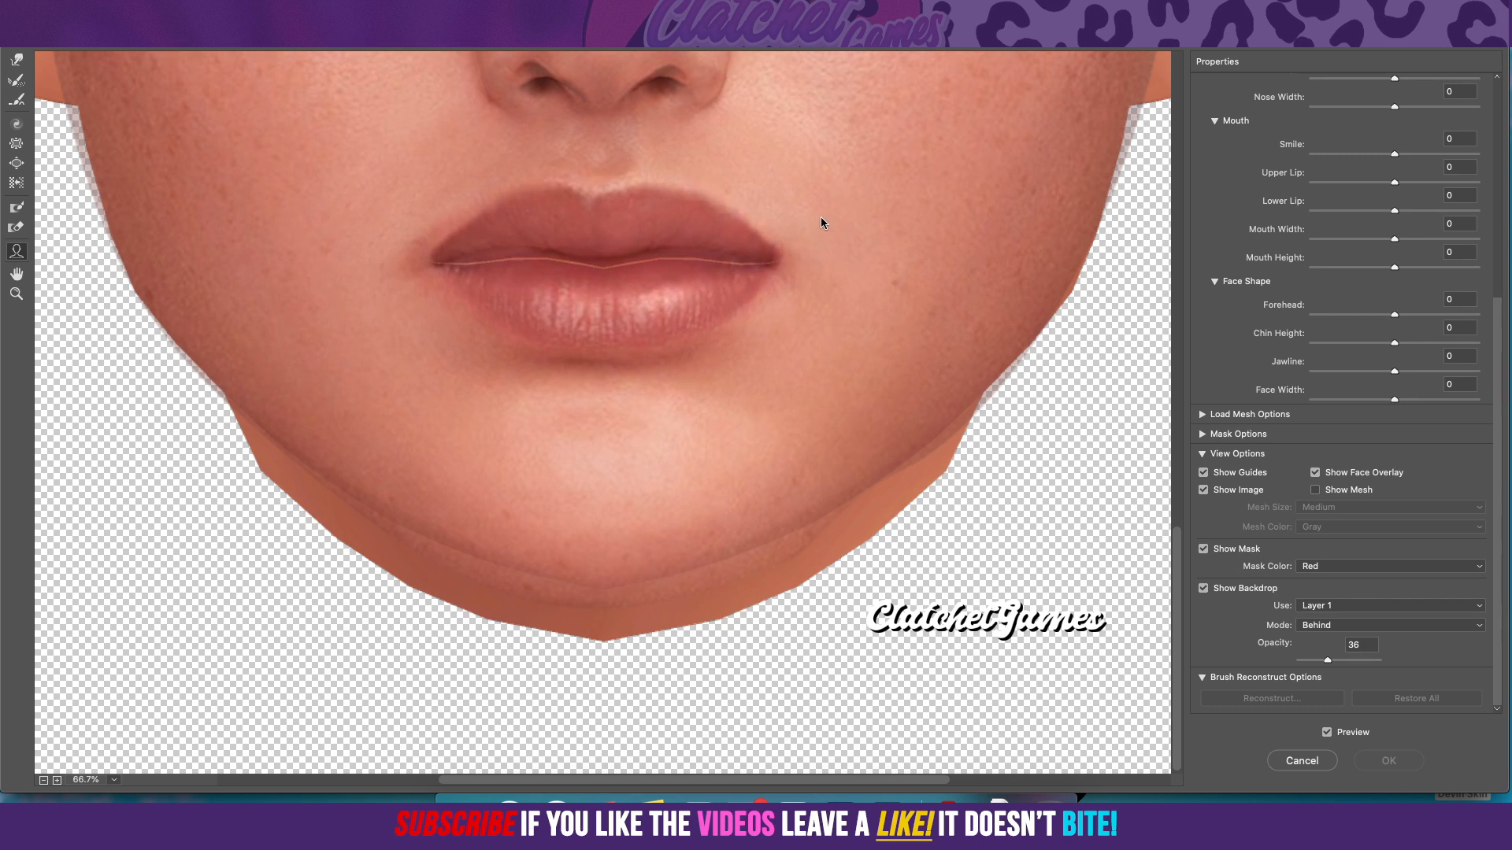
pyautogui.moveTo(821, 217); pyautogui.dragTo(821, 217)
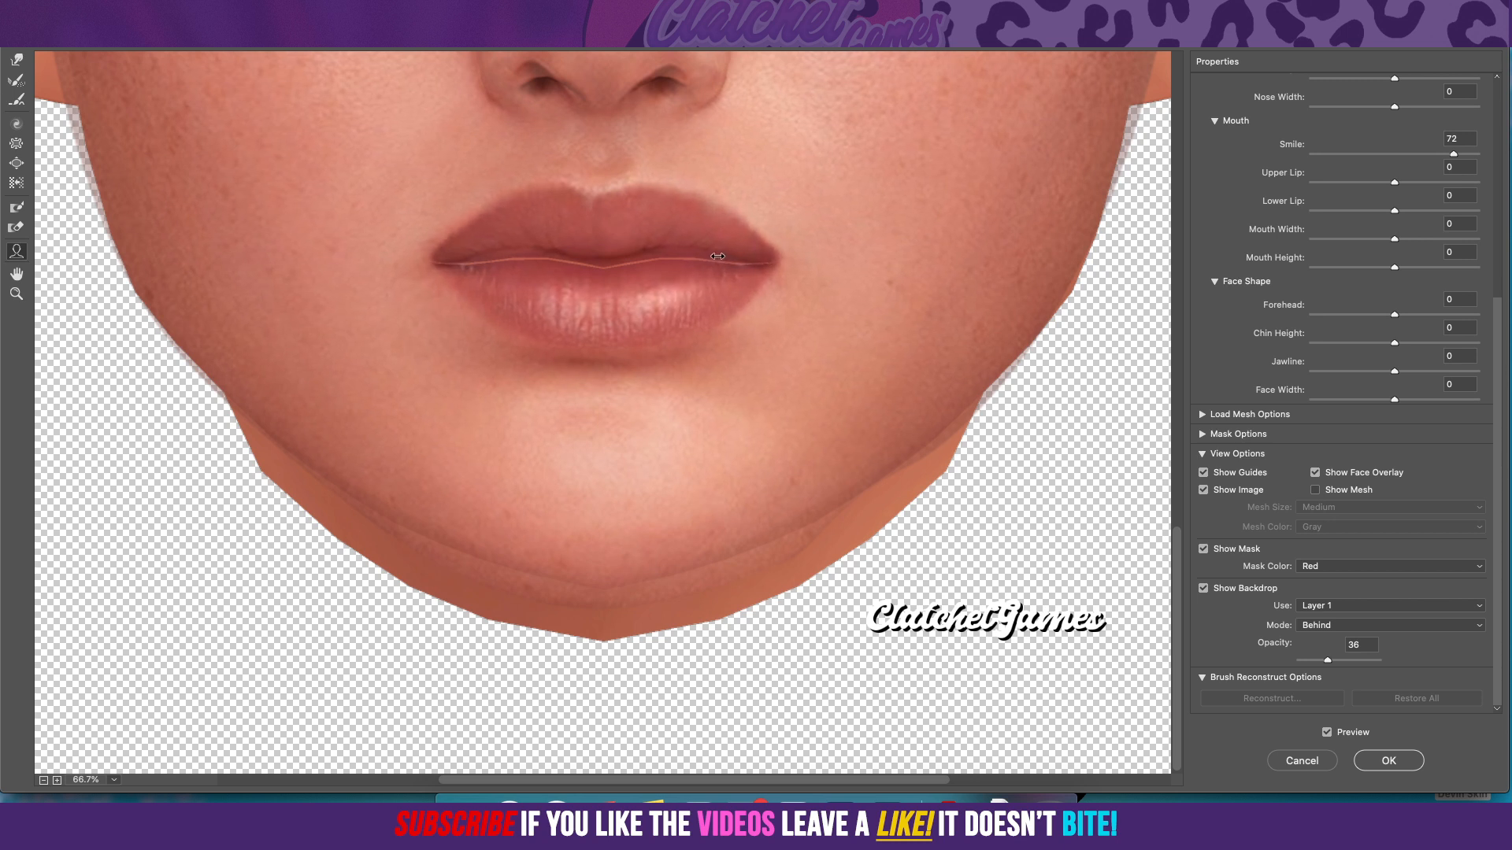
pyautogui.moveTo(713, 256); pyautogui.dragTo(718, 256)
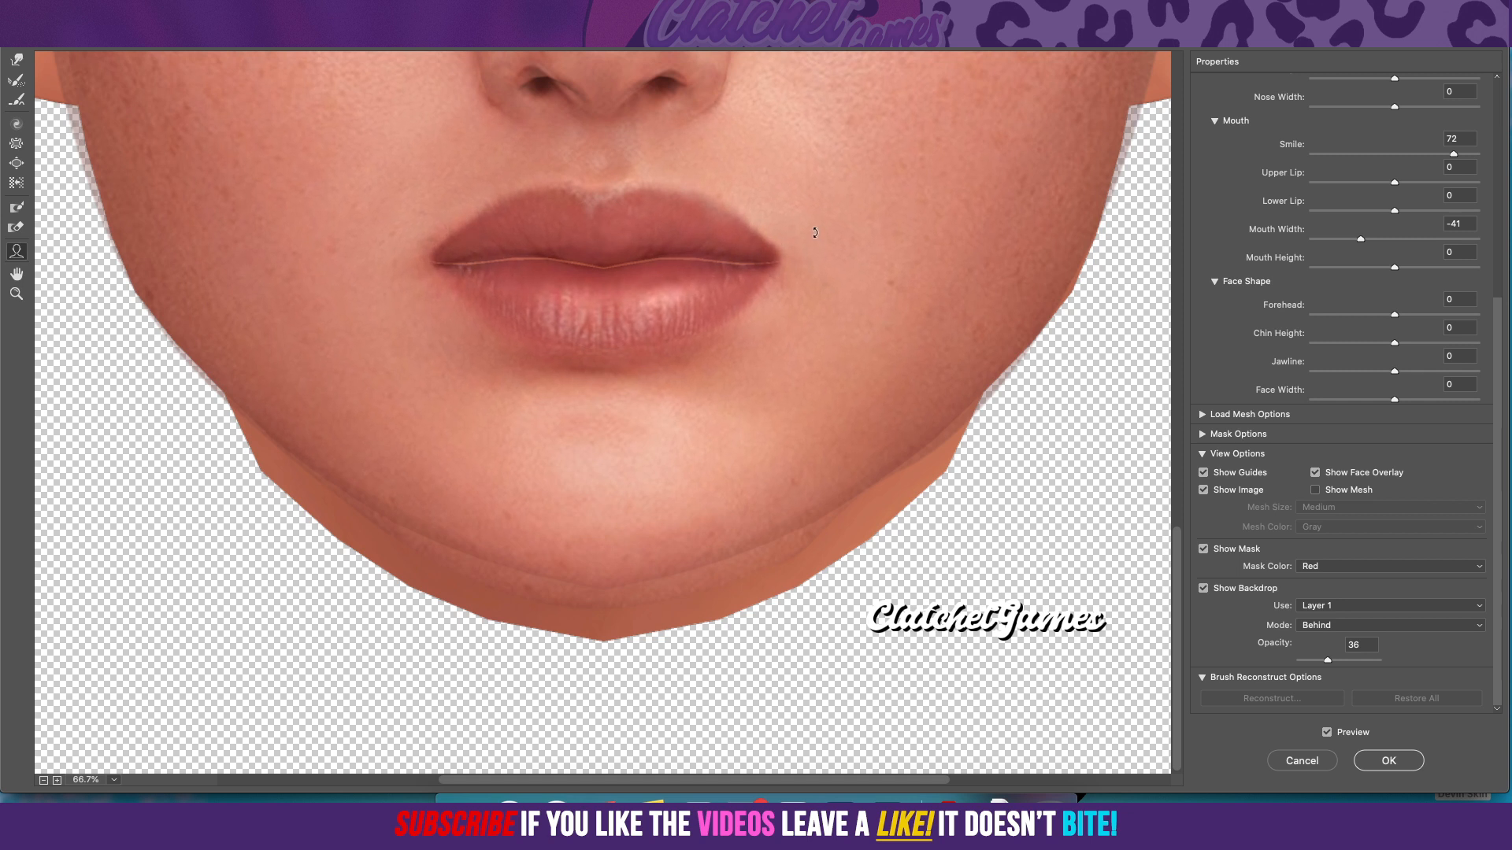
pyautogui.moveTo(815, 232); pyautogui.dragTo(816, 225)
pyautogui.scroll(9, 817, 267)
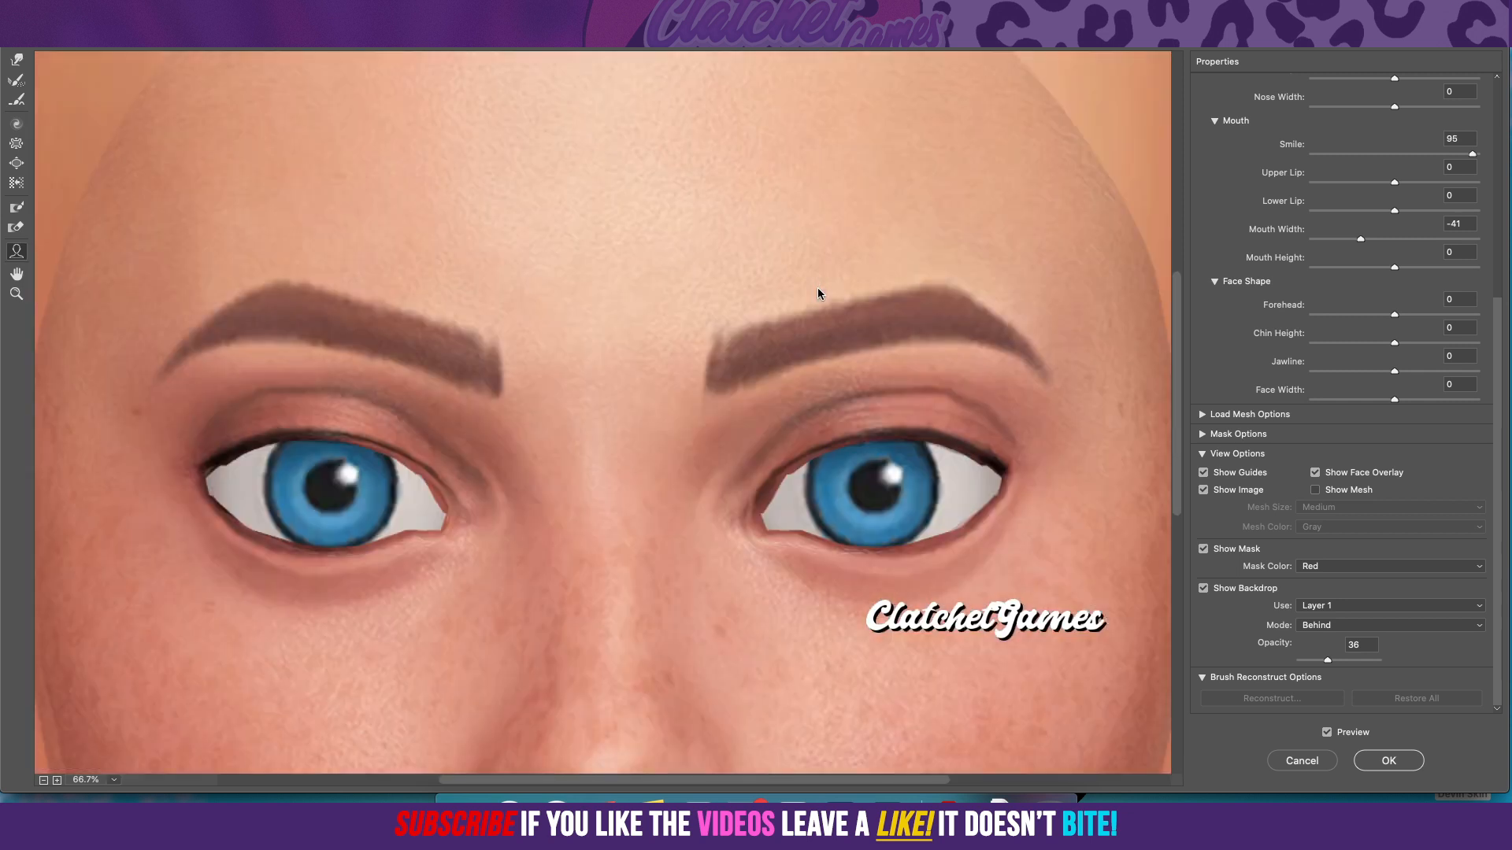
pyautogui.scroll(-5, 818, 289)
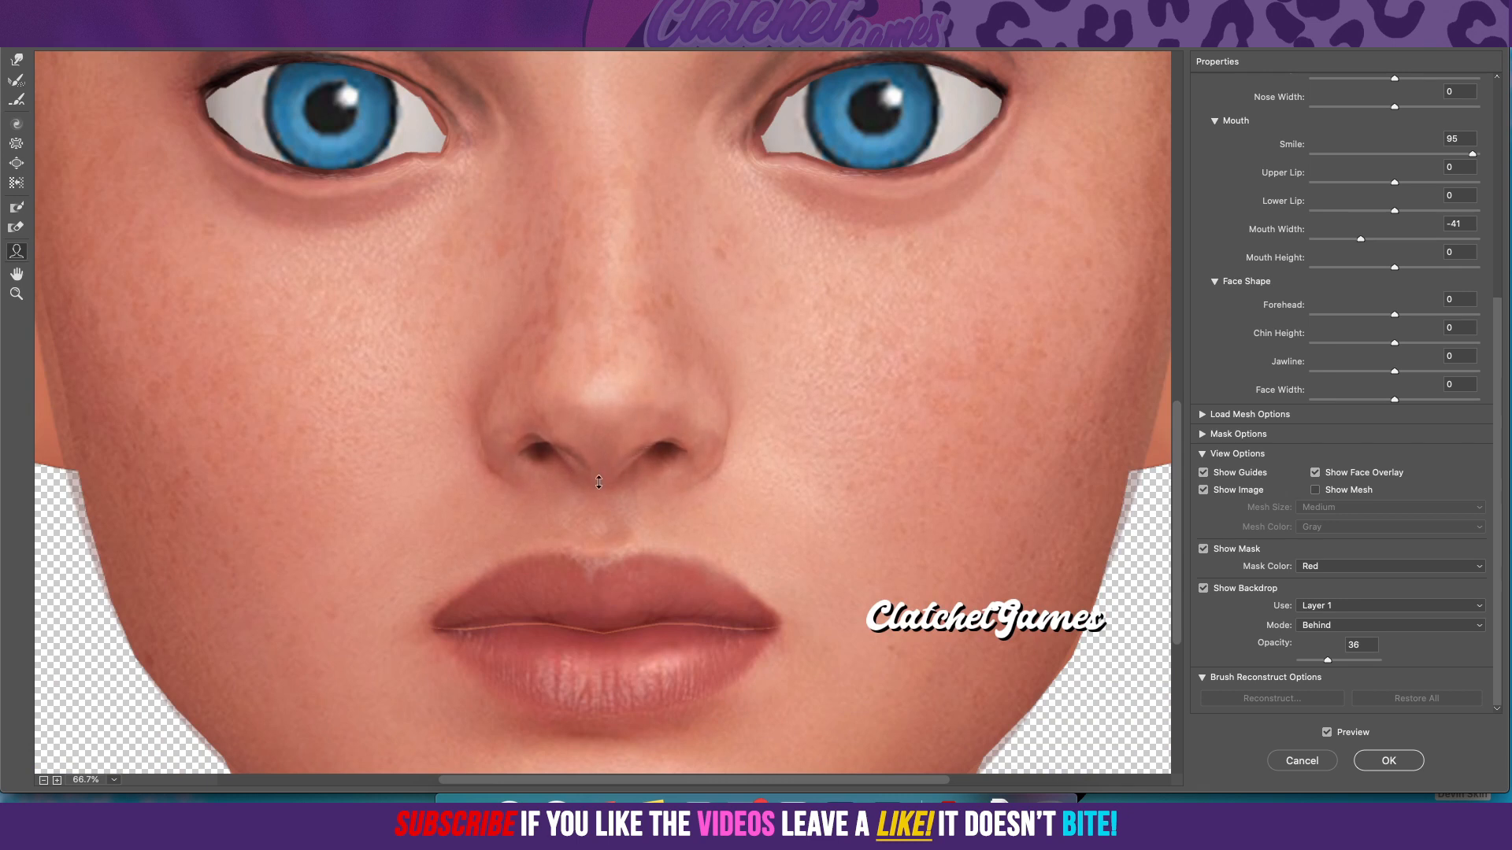
# Step: Adjust the nose height slightly with the Face tool and set the nose width to -14
pyautogui.moveTo(598, 461); pyautogui.dragTo(599, 463)
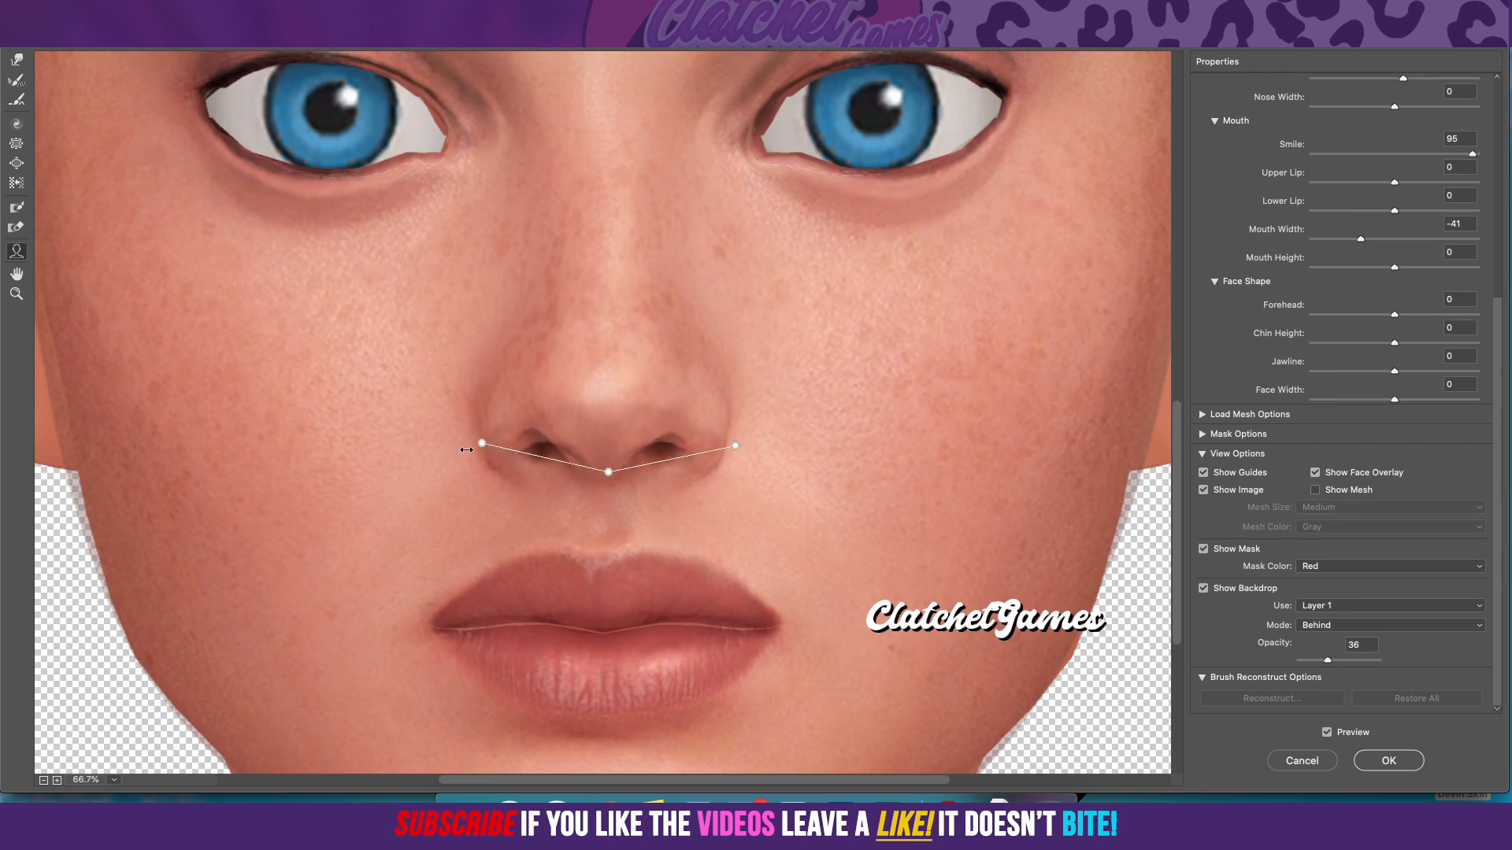
pyautogui.moveTo(472, 444)
pyautogui.mouseDown()
pyautogui.moveTo(499, 445)
pyautogui.moveTo(484, 448)
pyautogui.mouseUp()
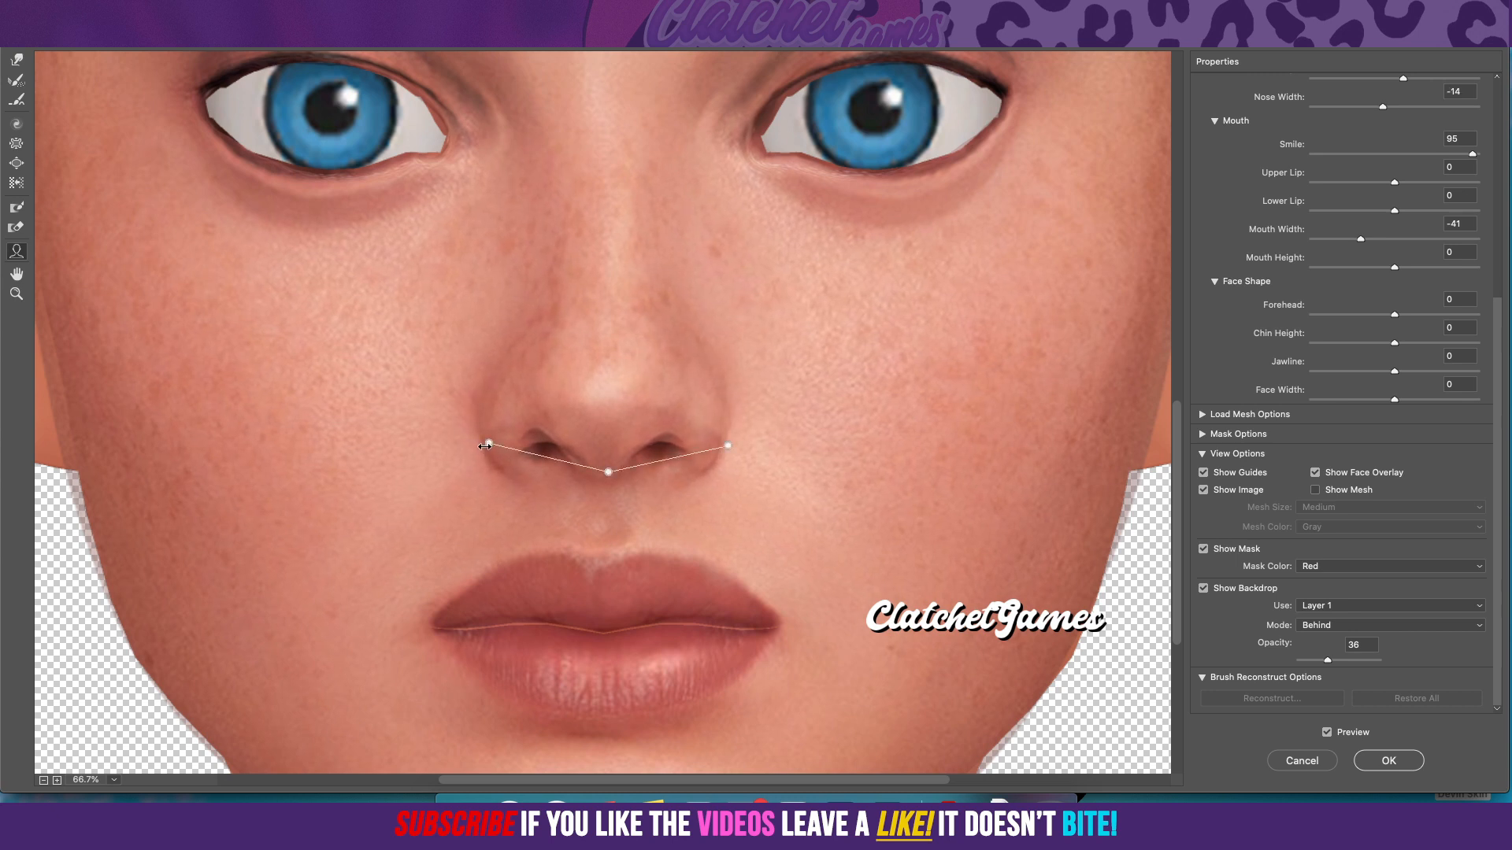
pyautogui.scroll(-5, 520, 423)
pyautogui.scroll(10, 530, 420)
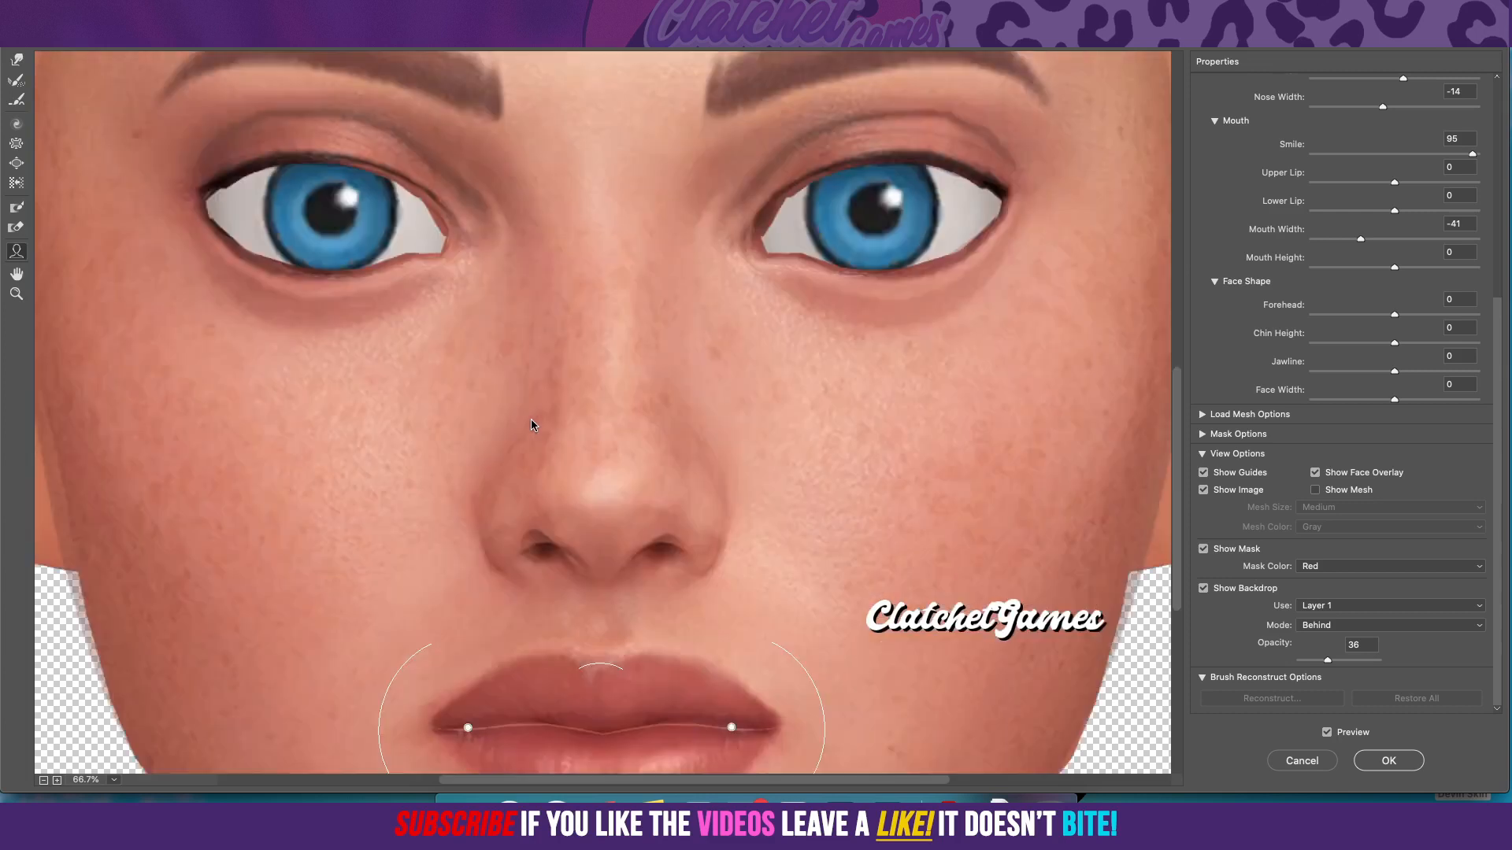
pyautogui.scroll(-7, 530, 421)
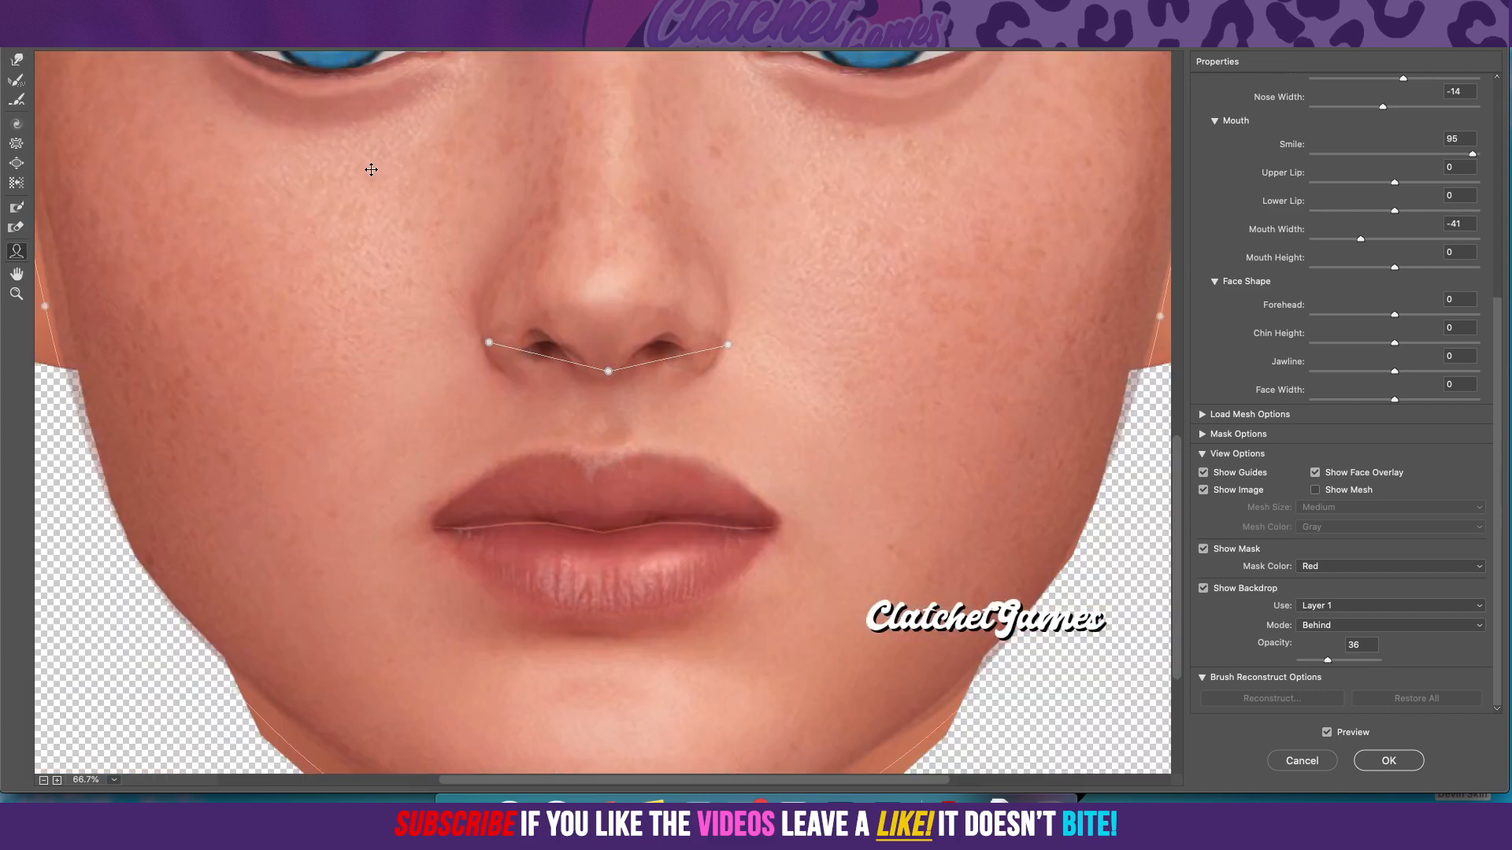
# Step: Nudge both nostrils and the base of the nose with the Forward Warp tool to match the backdrop's nose
pyautogui.click(18, 60)
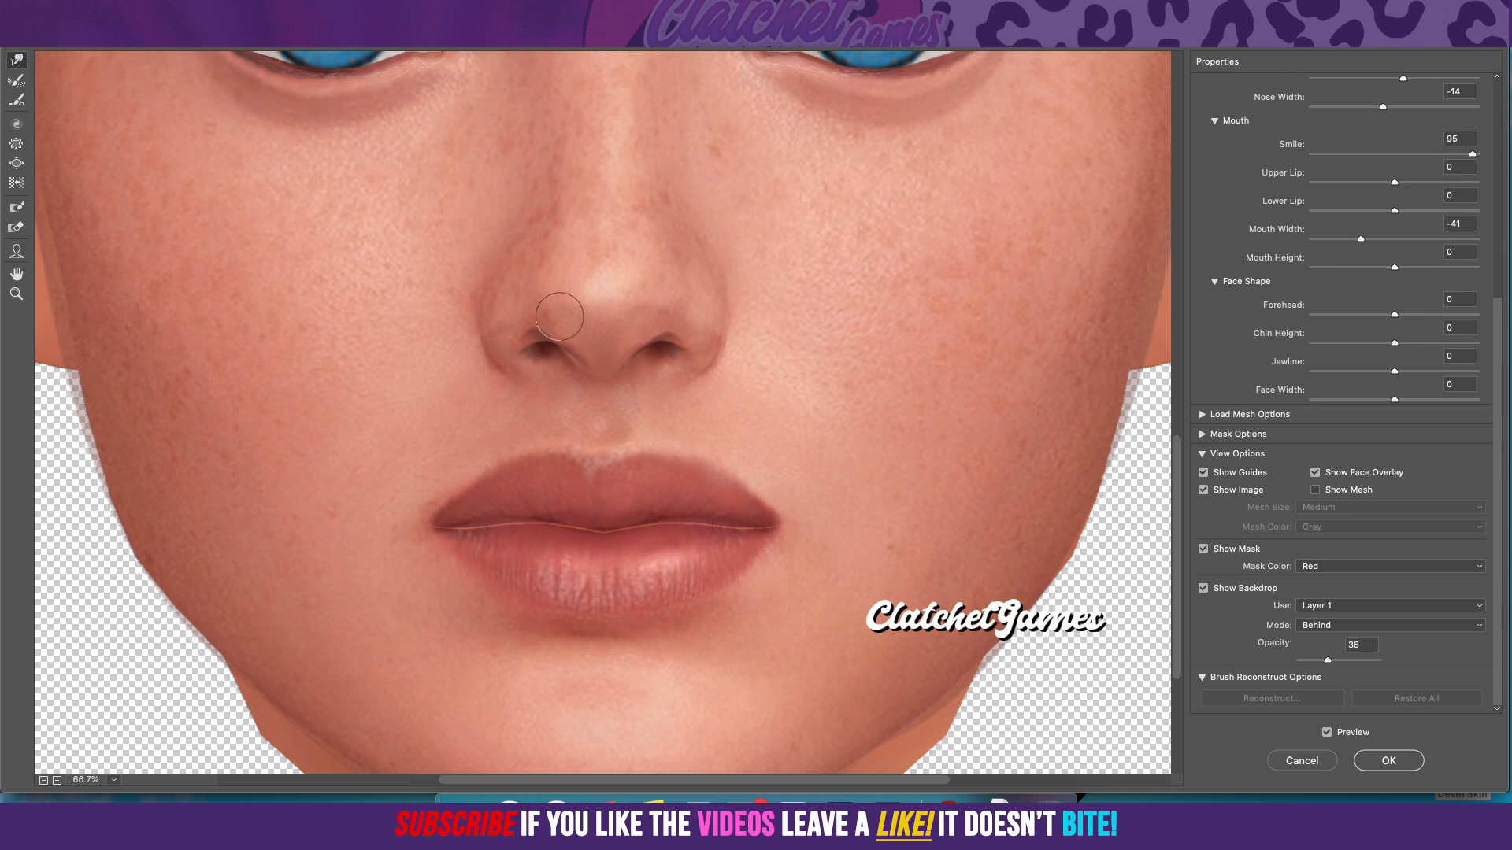
pyautogui.moveTo(538, 331); pyautogui.dragTo(543, 351)
pyautogui.moveTo(667, 329); pyautogui.dragTo(665, 340)
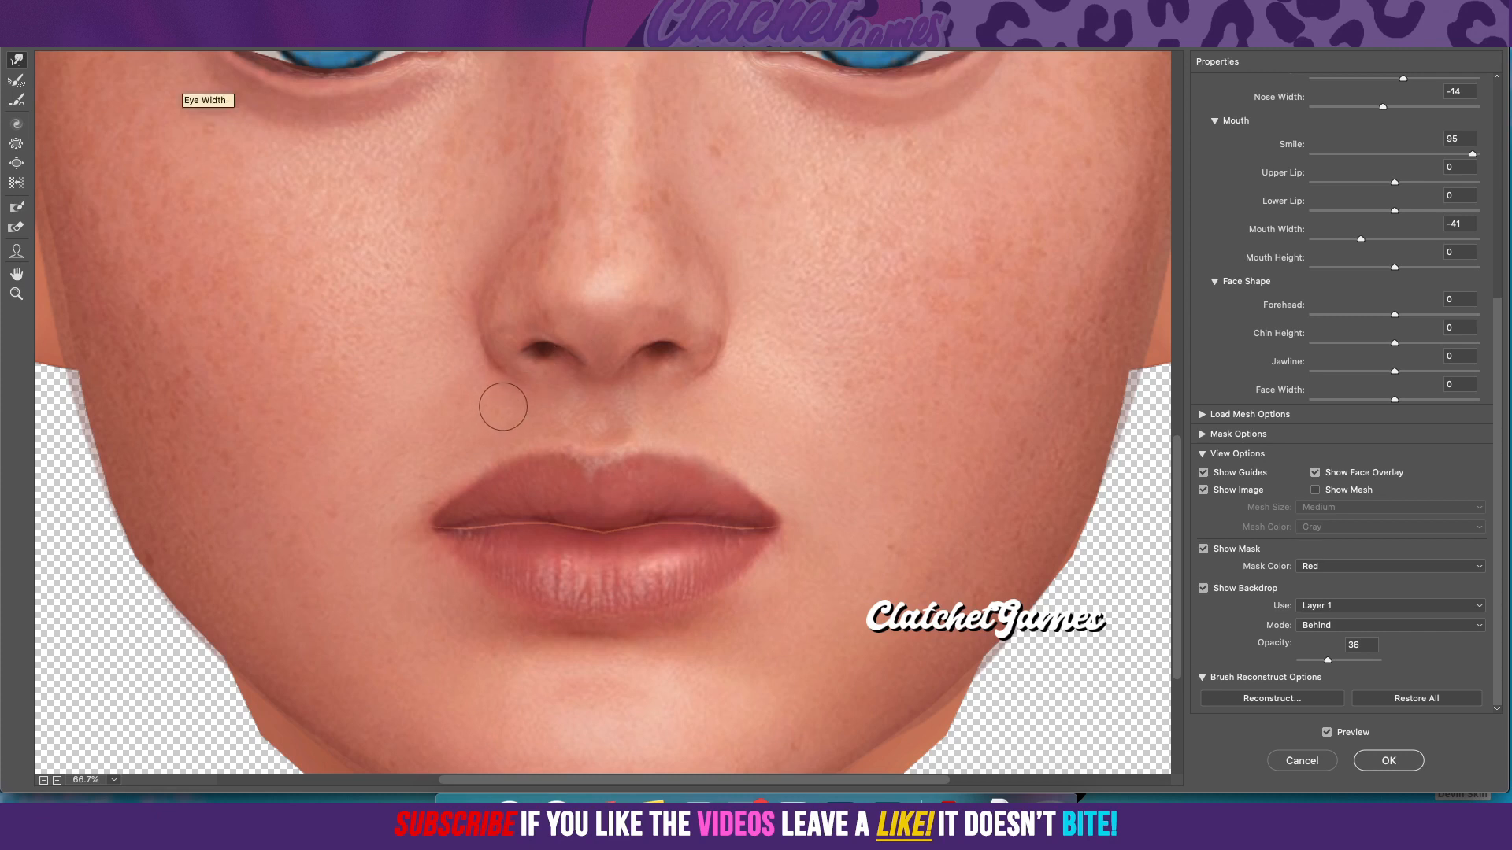
pyautogui.moveTo(619, 331); pyautogui.dragTo(619, 68)
pyautogui.scroll(5, 618, 320)
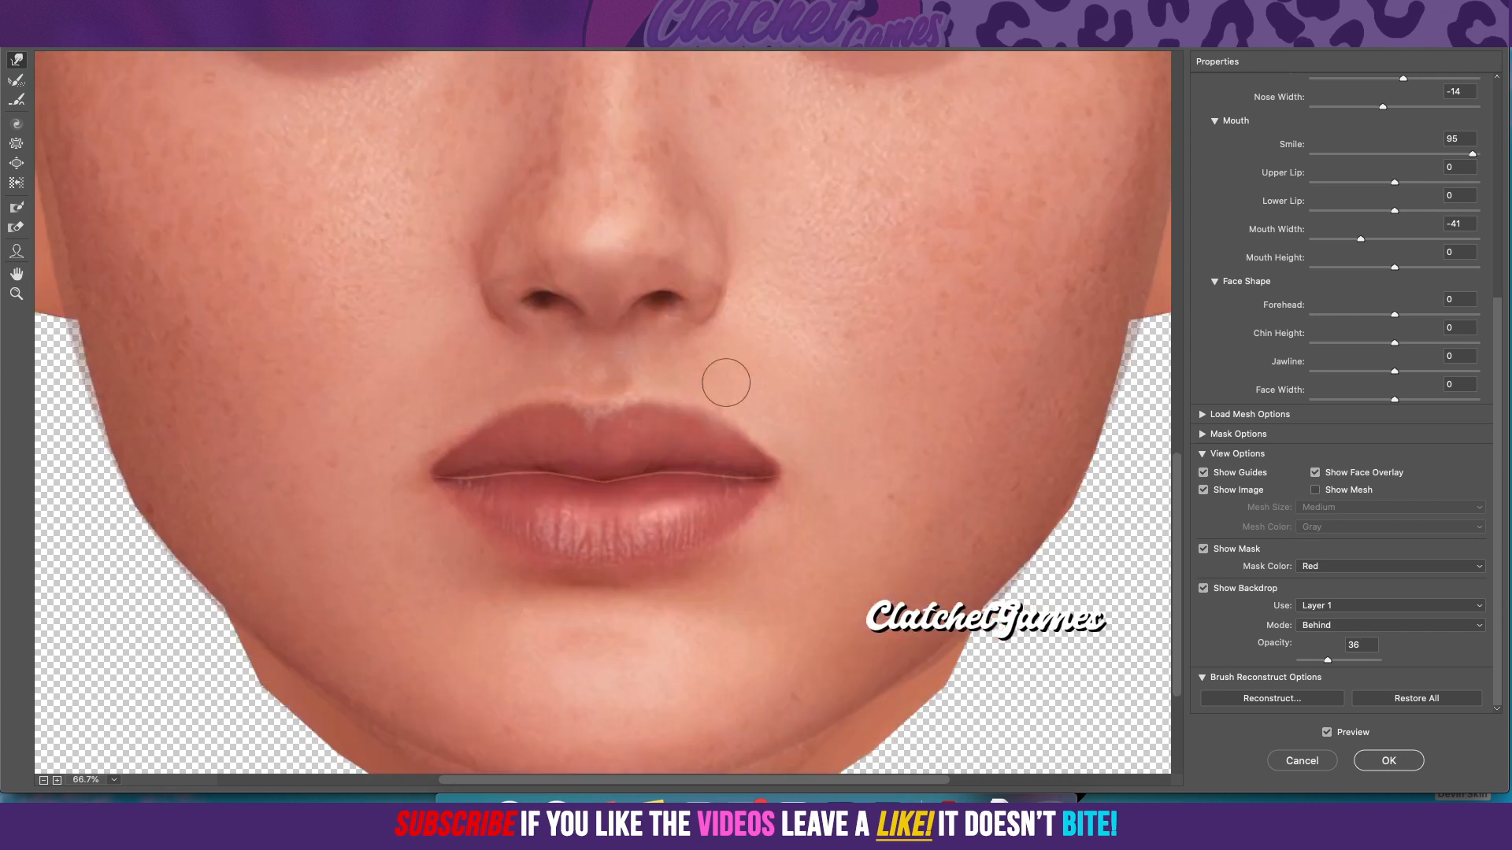
# Step: Set the backdrop opacity to 42 and examine how the eyes, nose, mouth and face outline align with the head
pyautogui.moveTo(1330, 670)
pyautogui.mouseDown()
pyautogui.moveTo(1370, 676)
pyautogui.moveTo(1308, 679)
pyautogui.moveTo(1416, 680)
pyautogui.moveTo(1337, 678)
pyautogui.mouseUp()
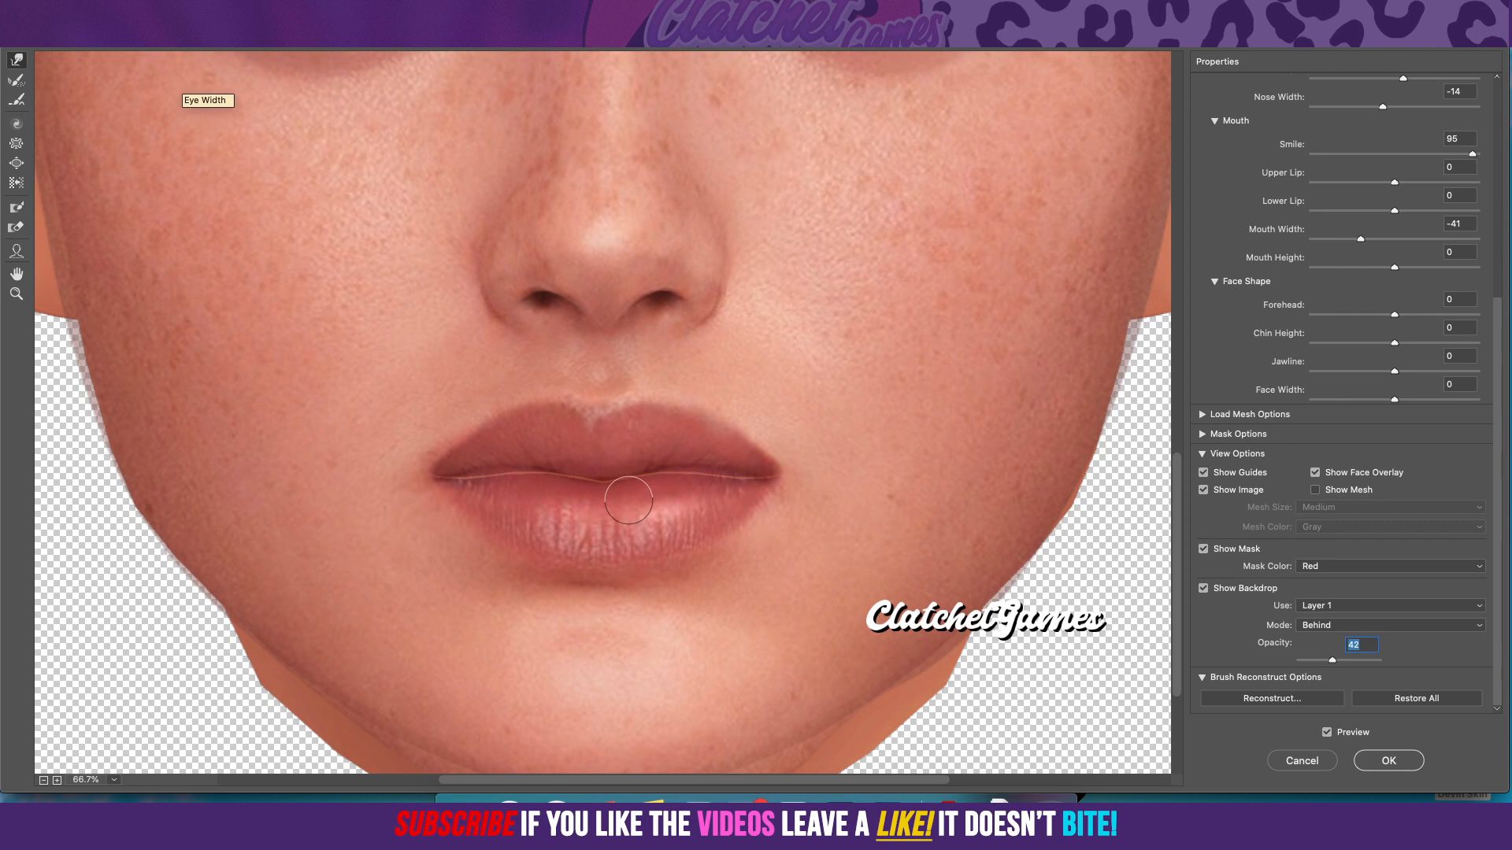
pyautogui.scroll(10, 371, 412)
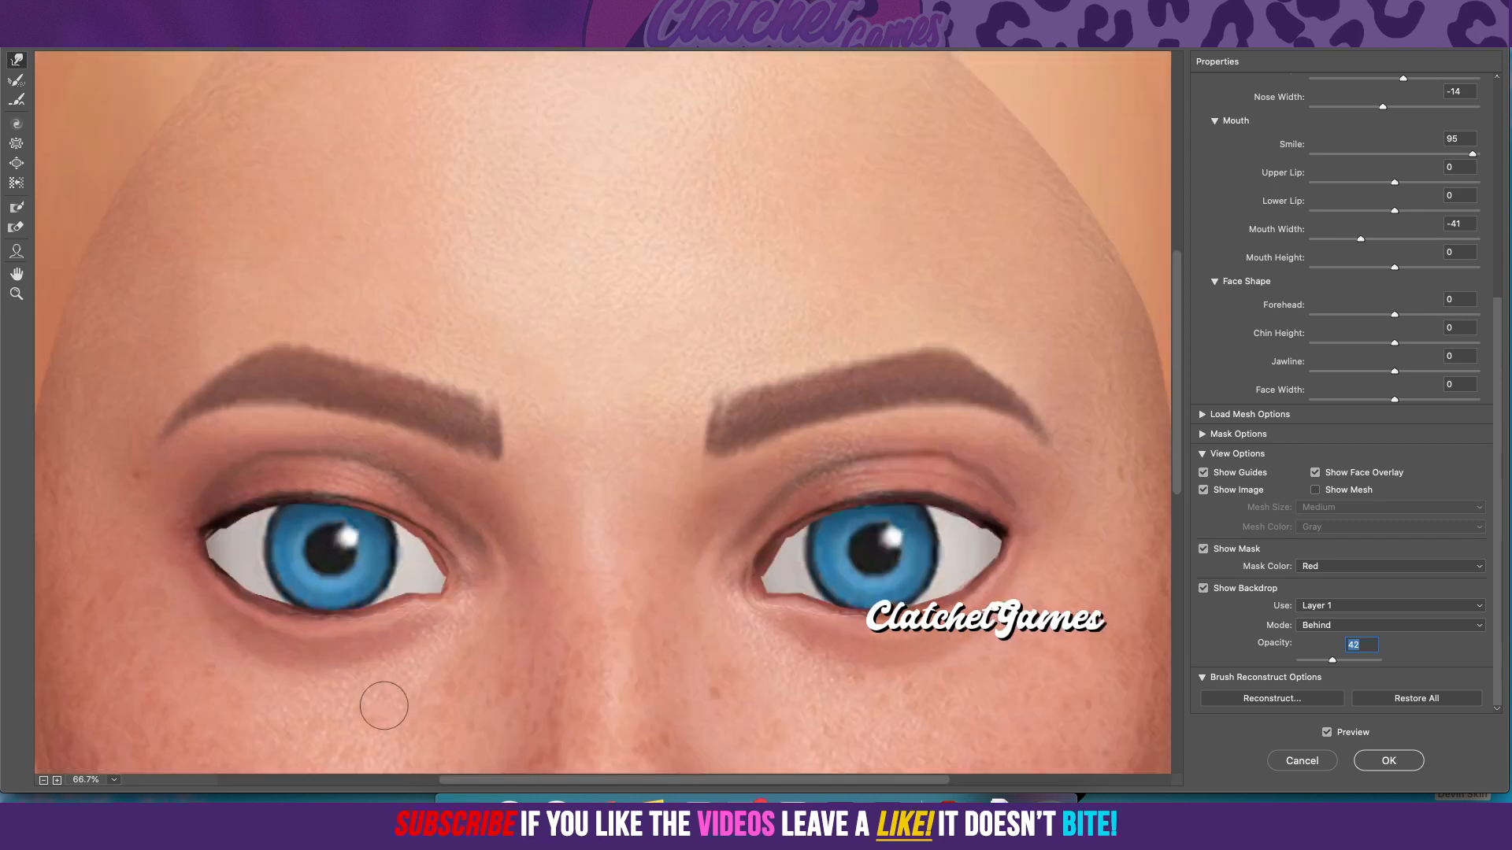
pyautogui.scroll(-10, 384, 706)
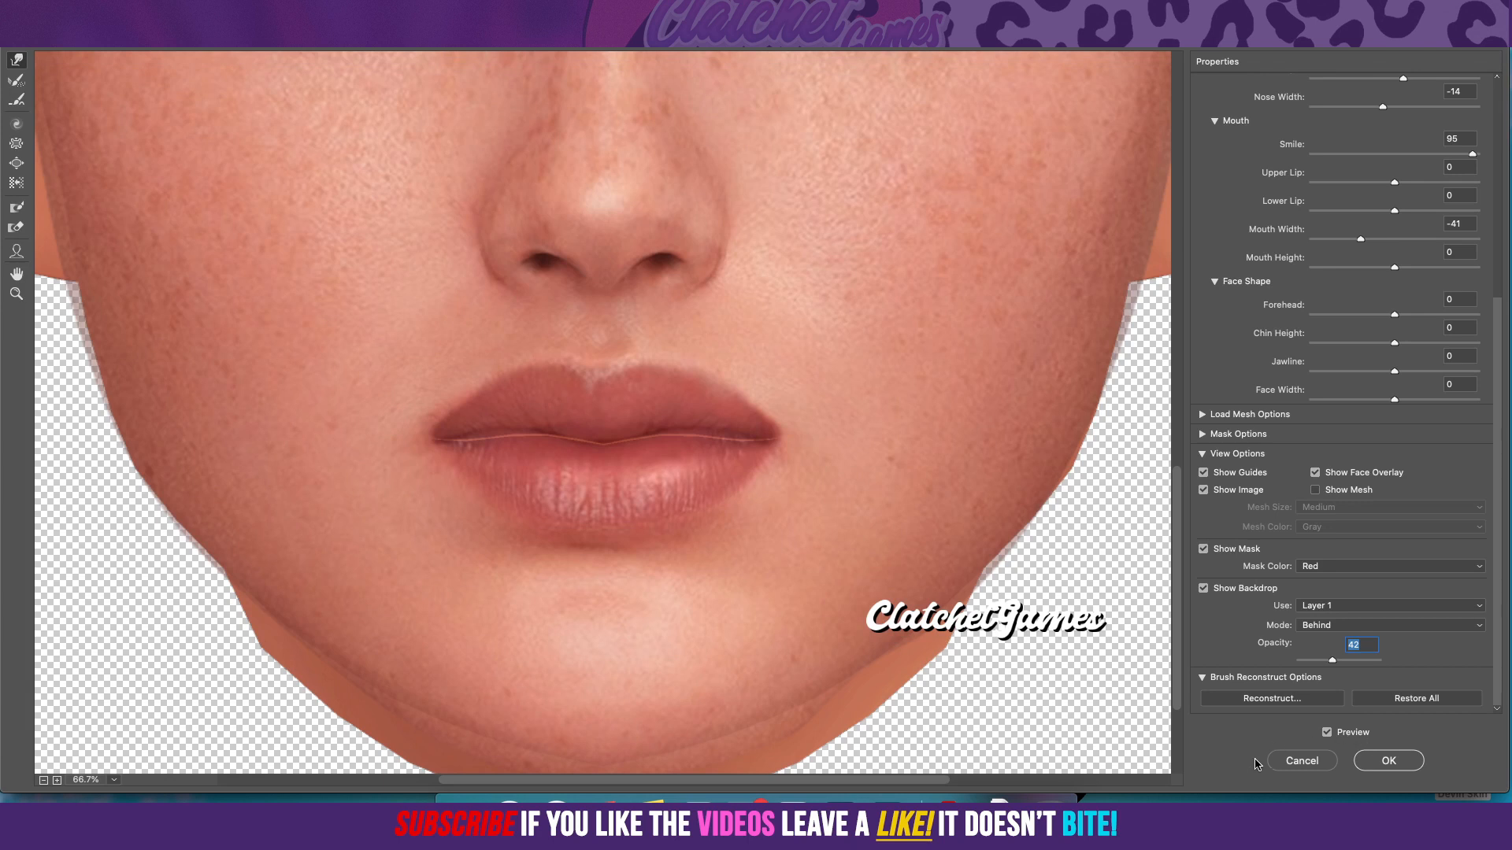
pyautogui.scroll(-10, 1071, 565)
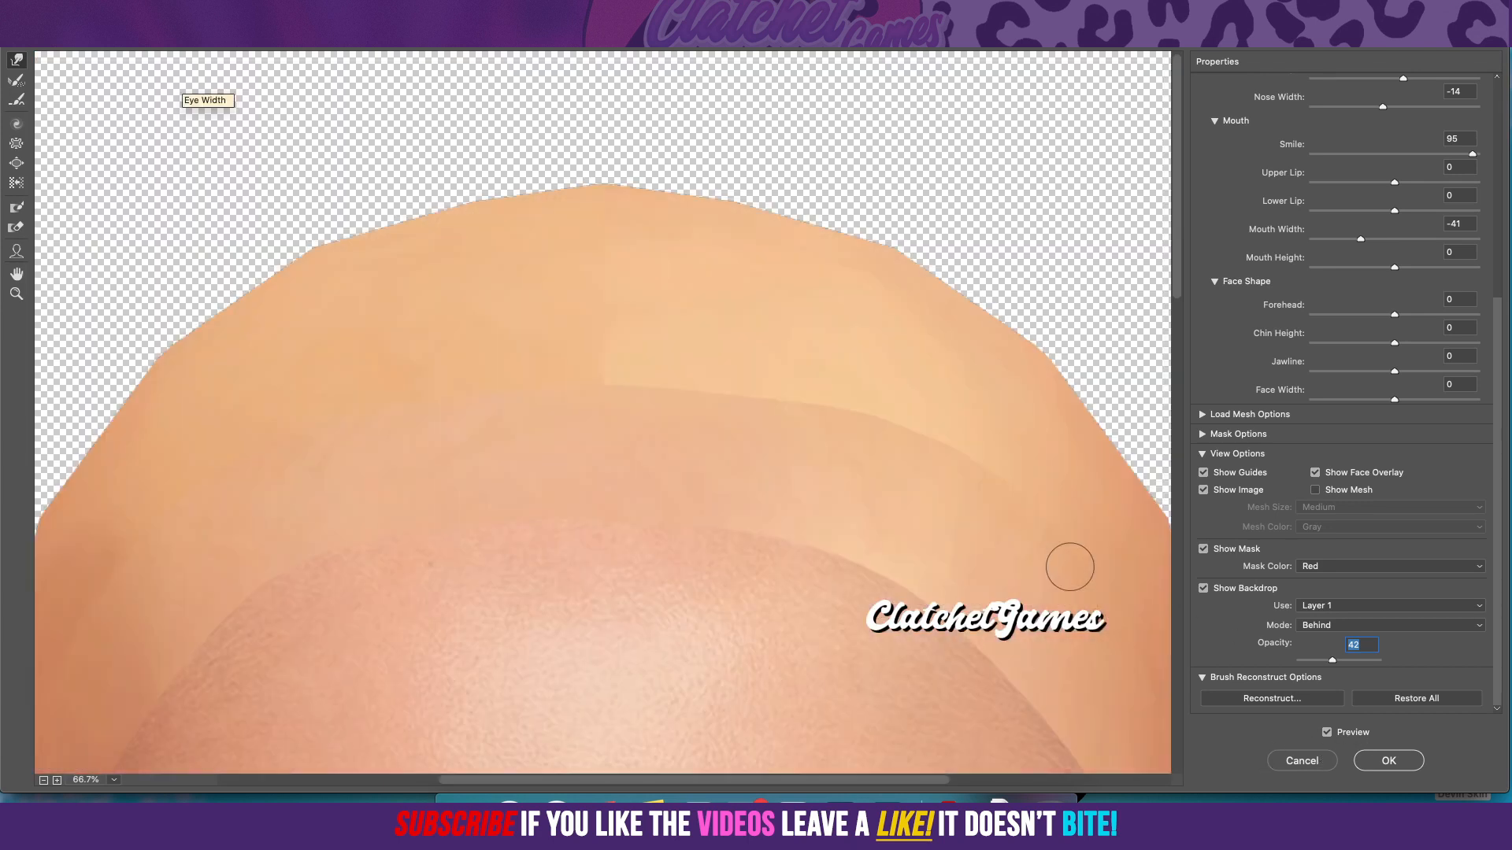
pyautogui.scroll(-15, 1070, 567)
pyautogui.scroll(1, 1073, 128)
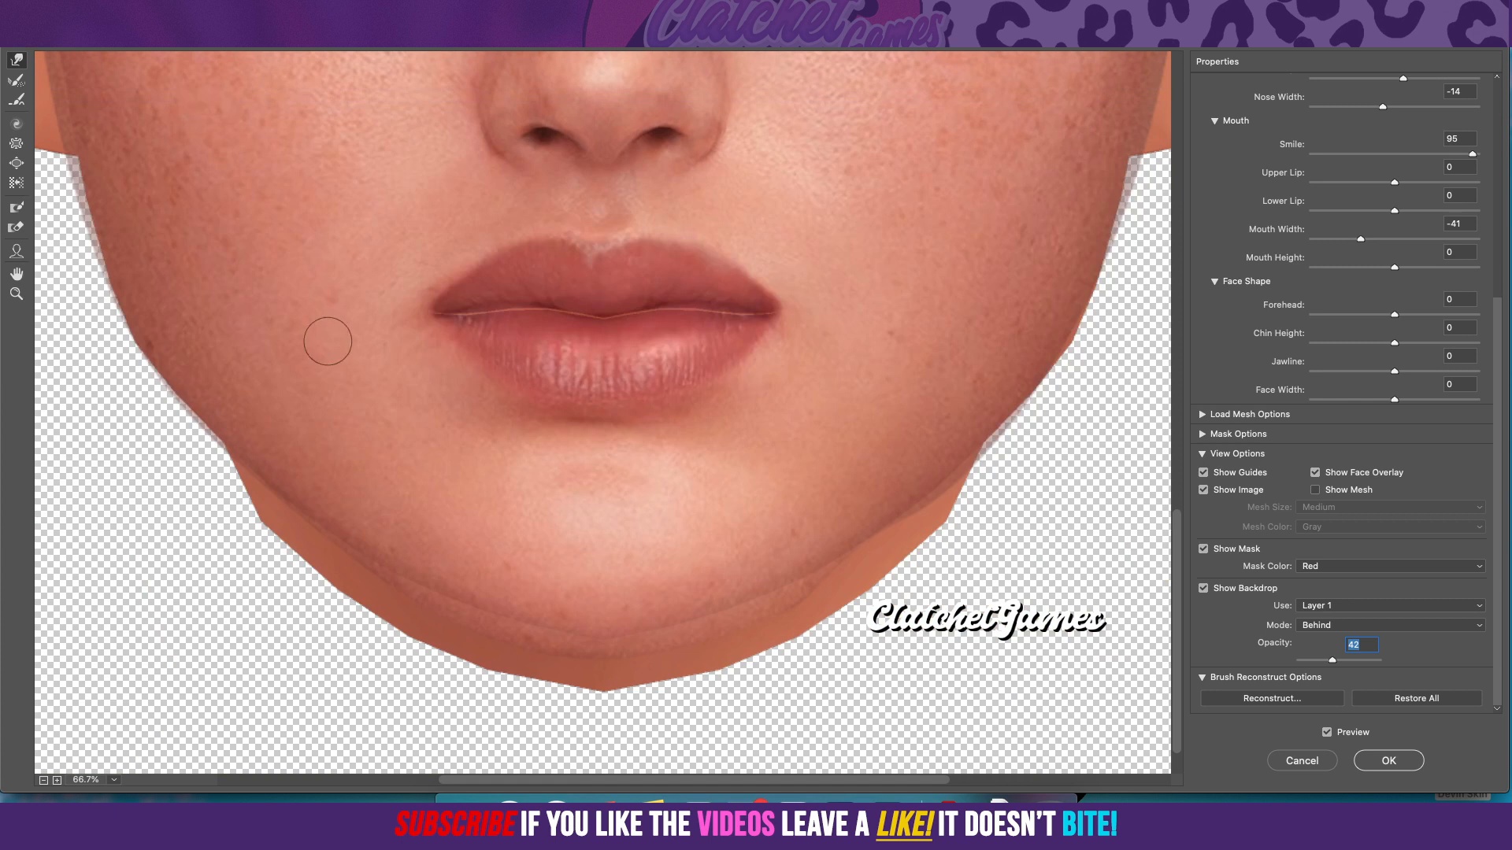
pyautogui.click(16, 251)
pyautogui.scroll(8, 350, 366)
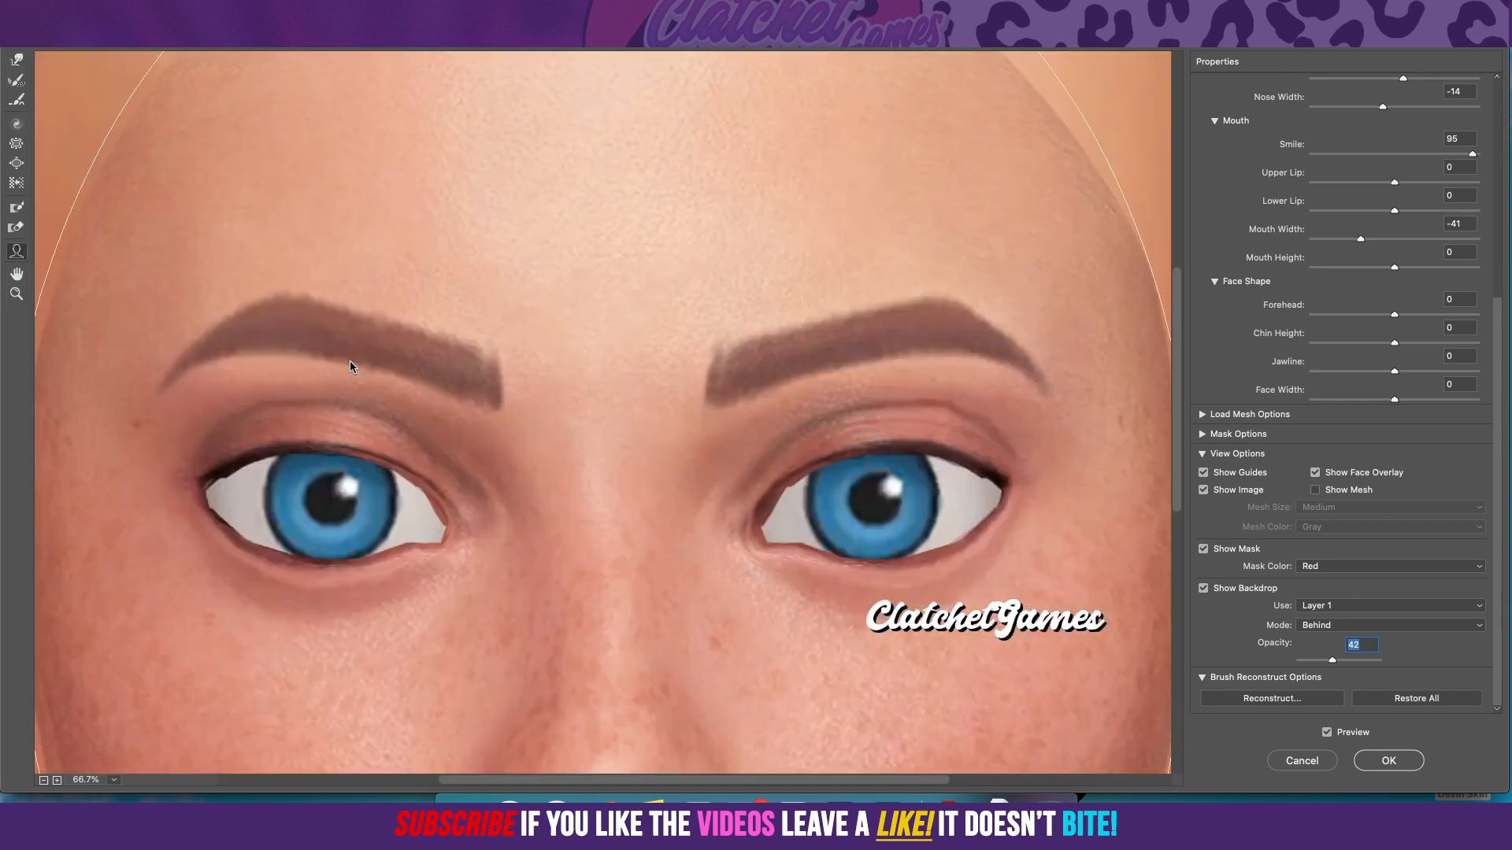
pyautogui.scroll(-5, 385, 384)
pyautogui.scroll(1, 387, 385)
pyautogui.scroll(-3, 387, 385)
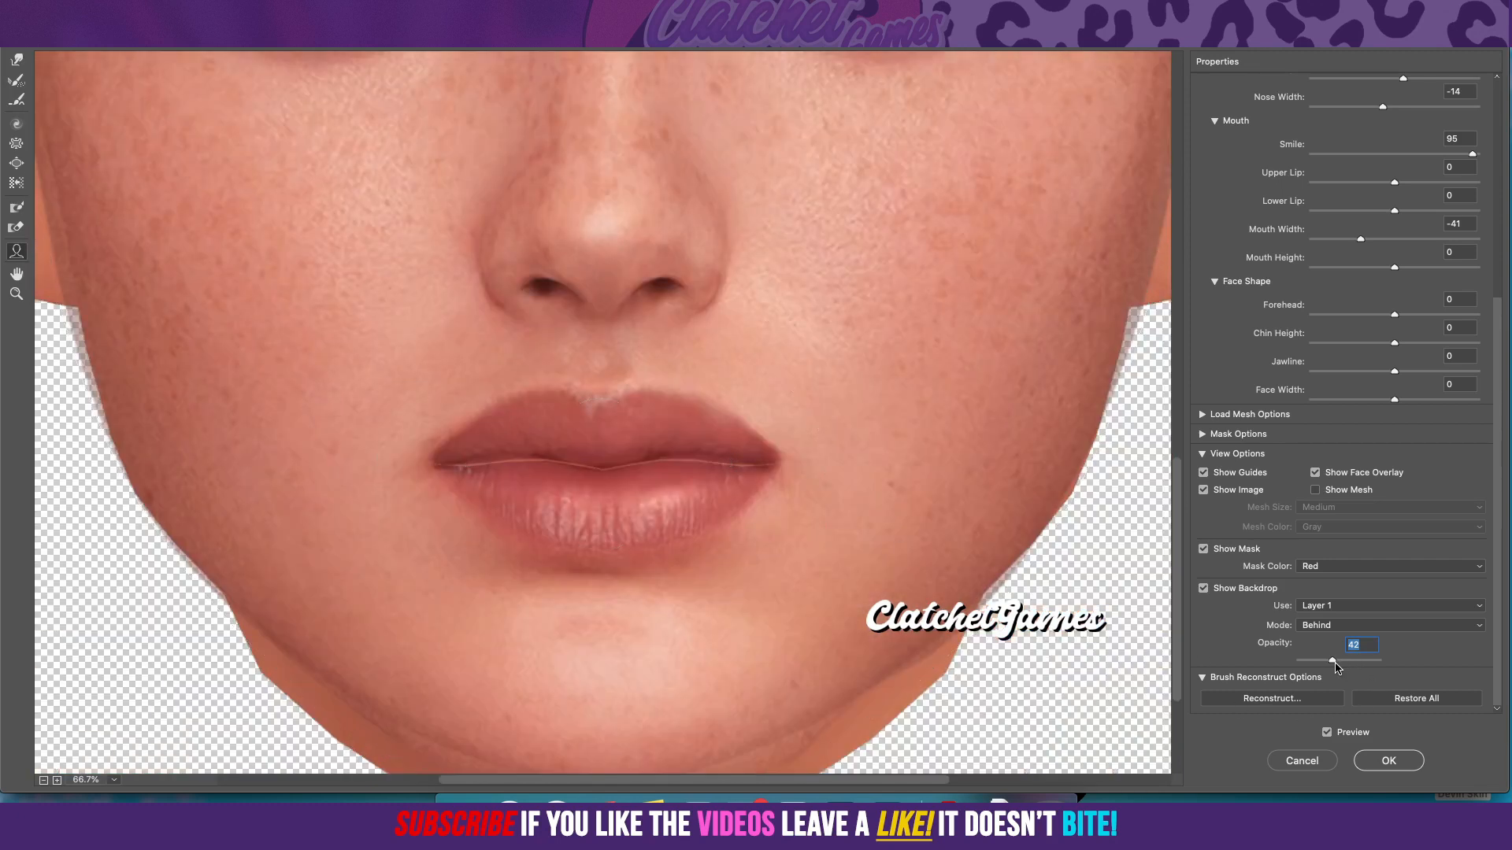
# Step: Set the backdrop opacity to 100 to check the reshaped face, and apply Liquify
pyautogui.moveTo(1358, 661); pyautogui.dragTo(1382, 662)
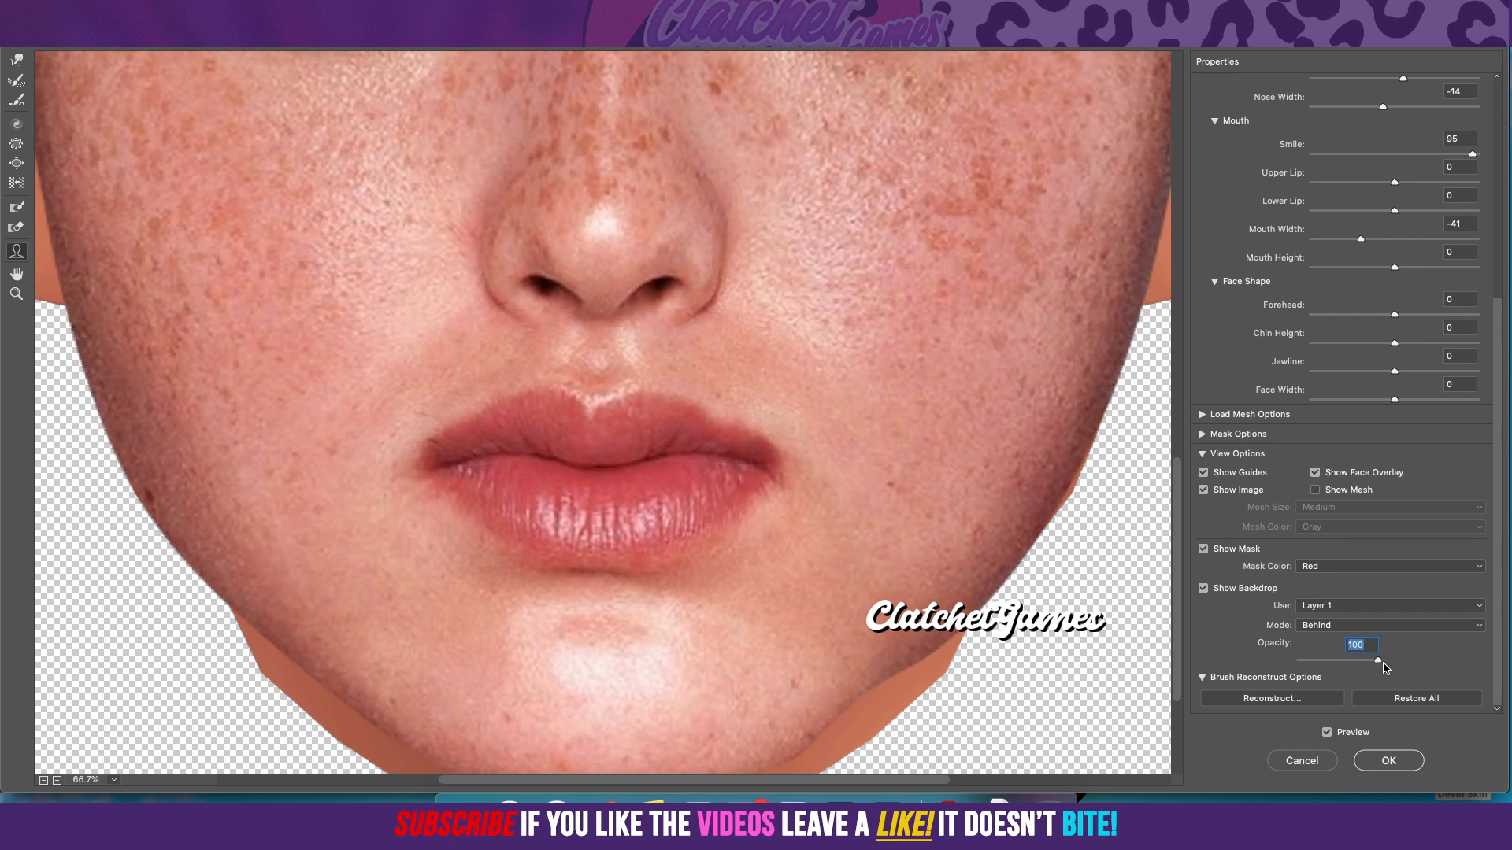
pyautogui.scroll(-1, 961, 499)
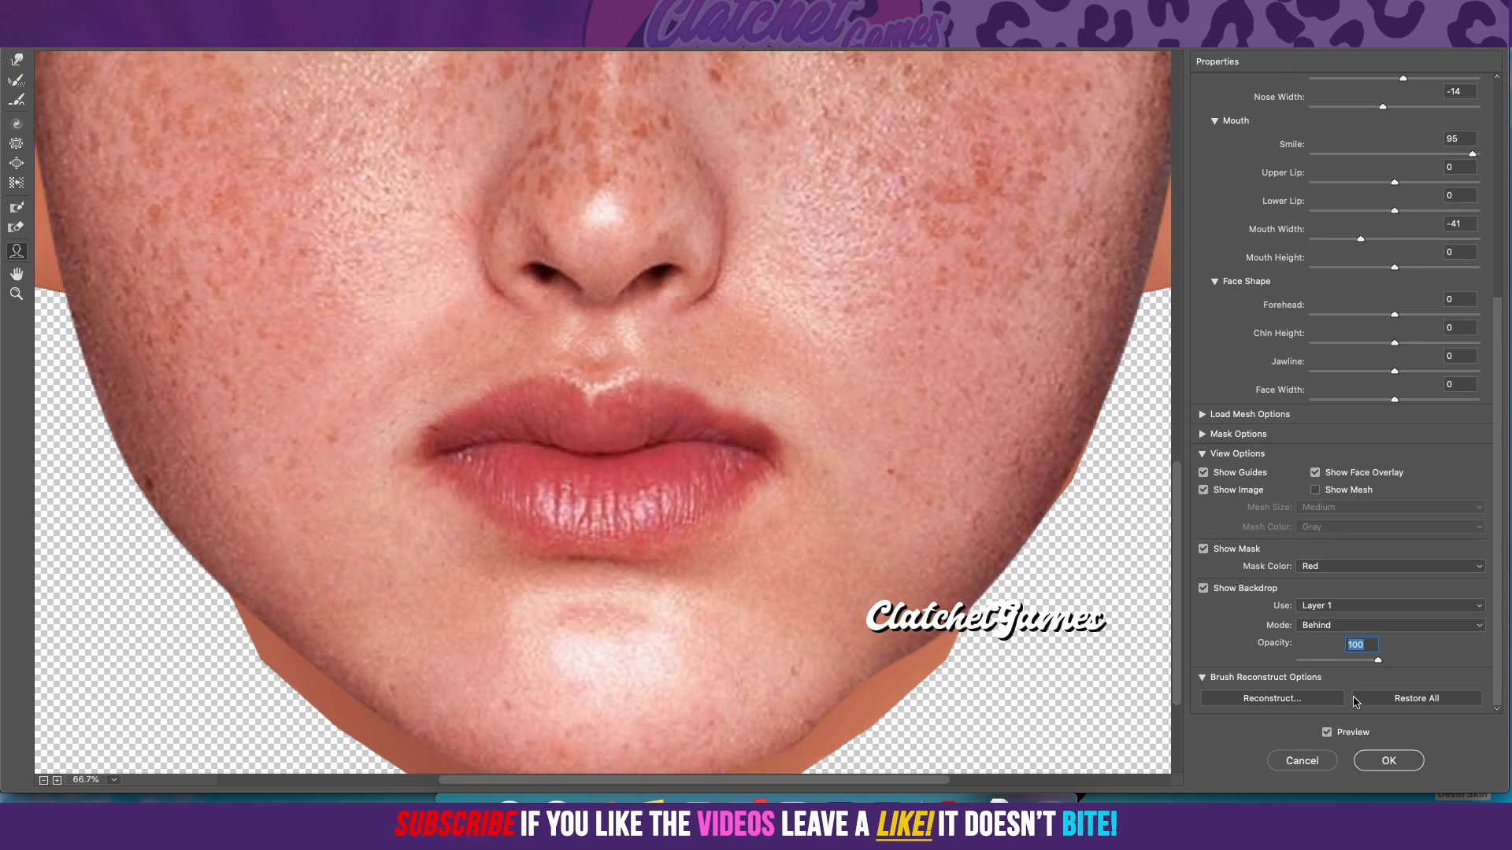
pyautogui.click(1389, 758)
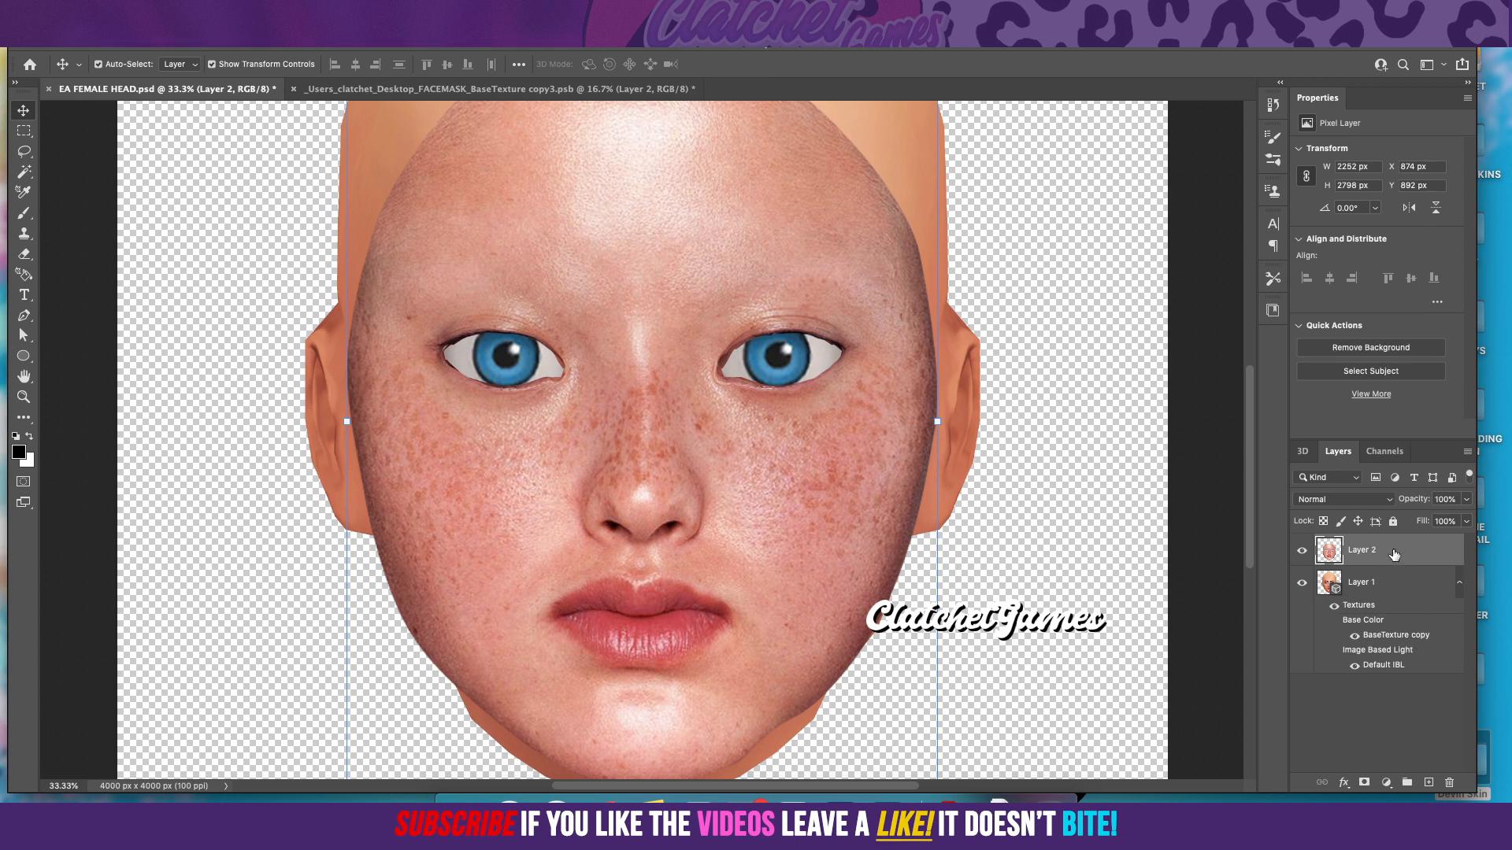
# Step: Check the base texture document, try merging Layer 2 down into the 3D head layer, and undo the merge
pyautogui.click(441, 89)
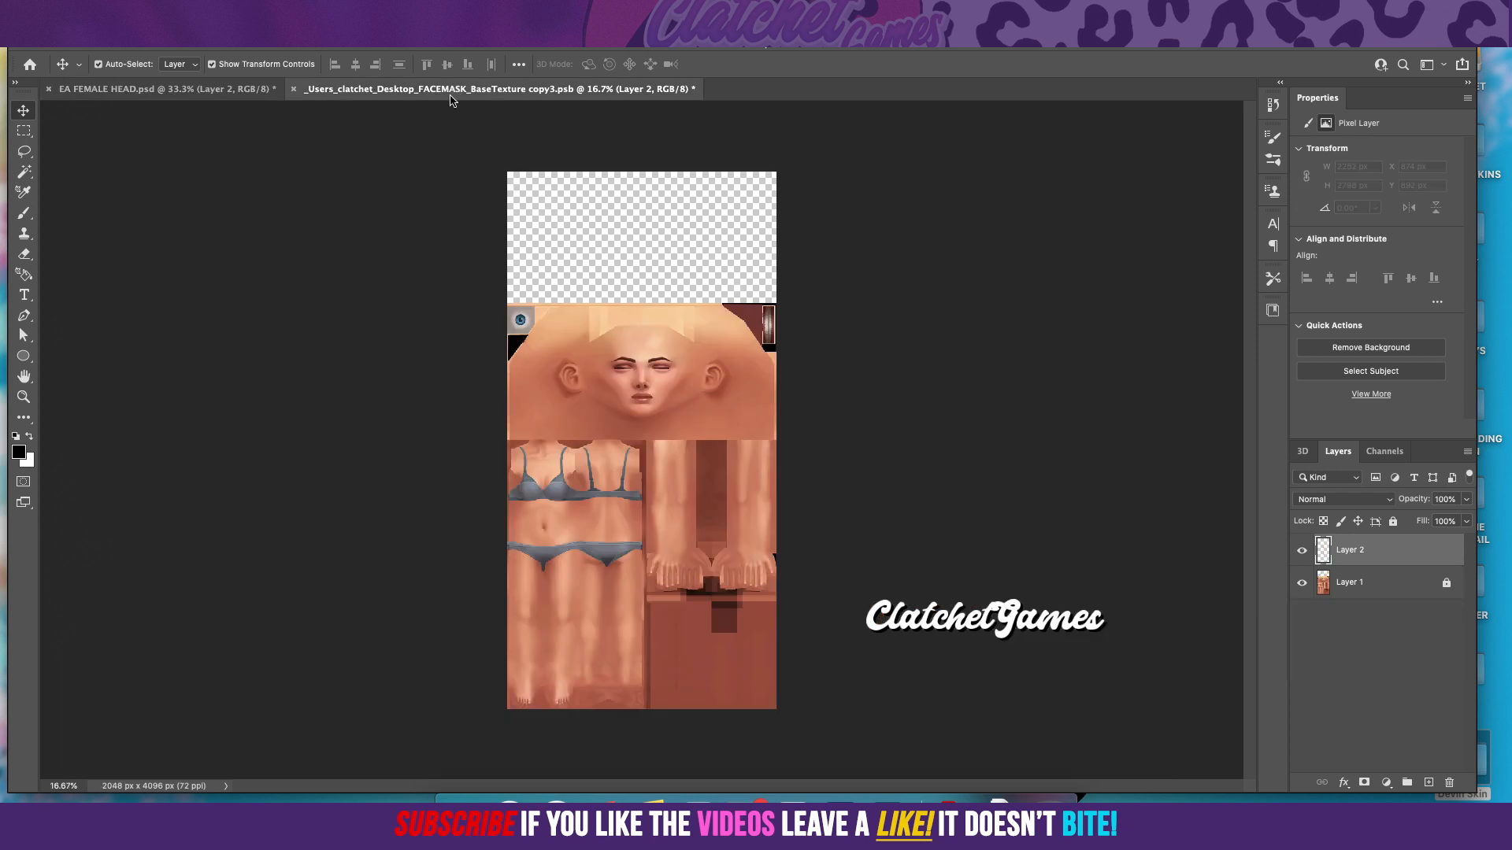
pyautogui.click(181, 96)
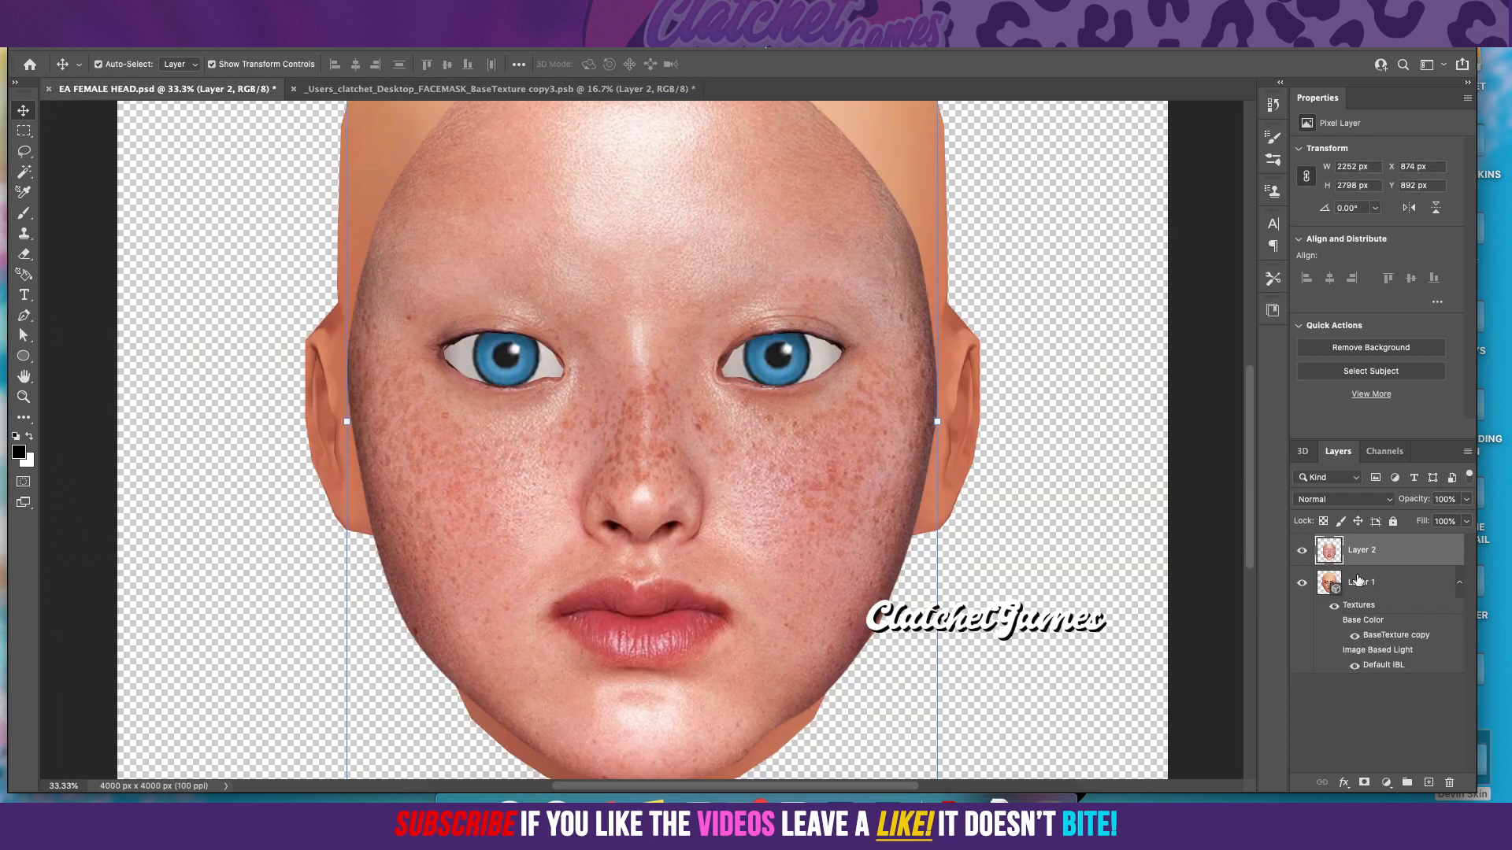
pyautogui.rightClick(1369, 557)
pyautogui.click(1296, 575)
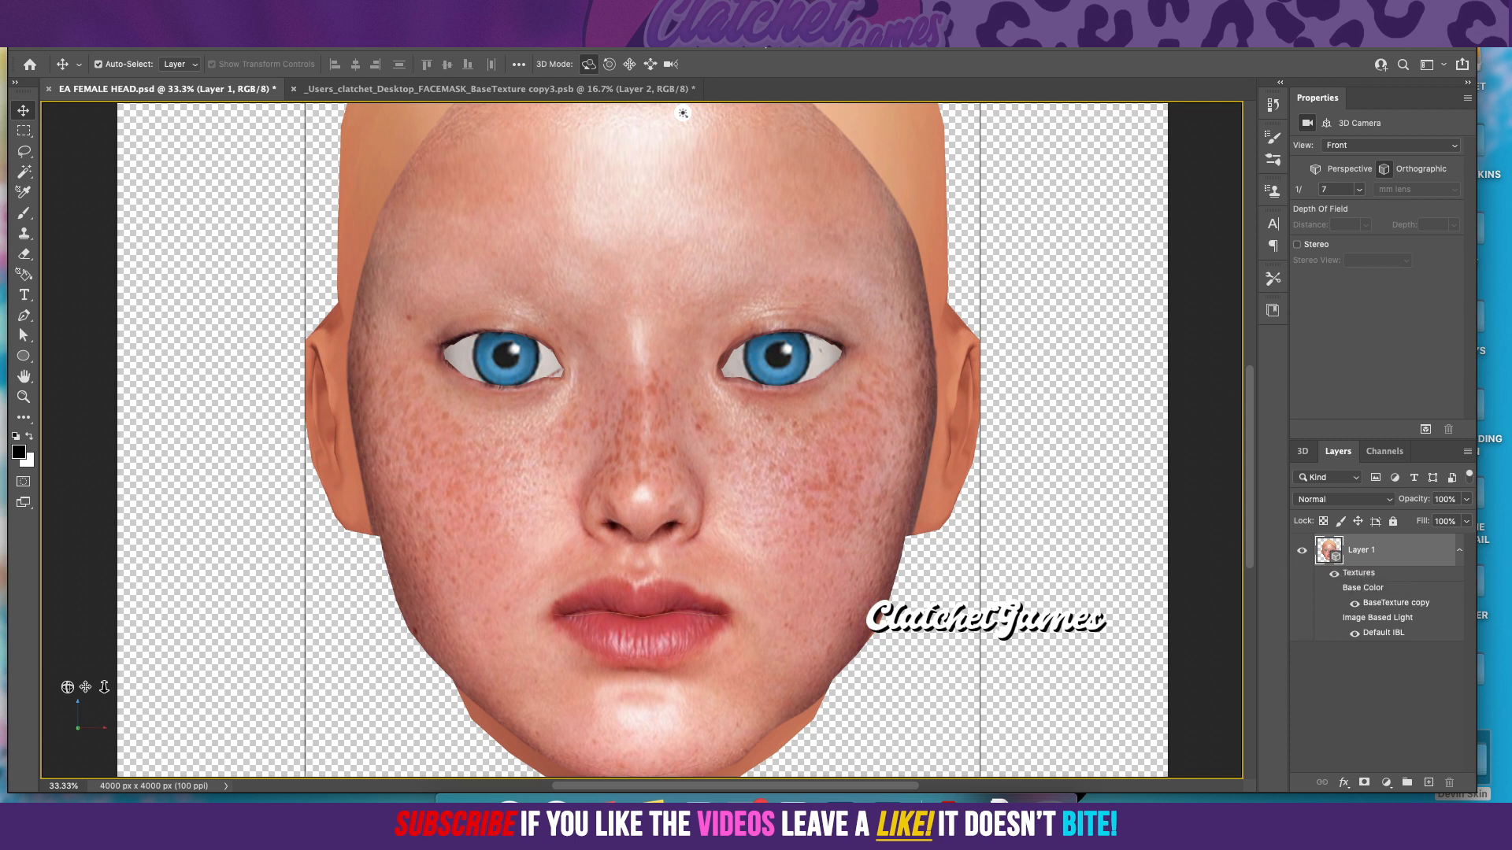
pyautogui.click(161, 45)
pyautogui.click(173, 29)
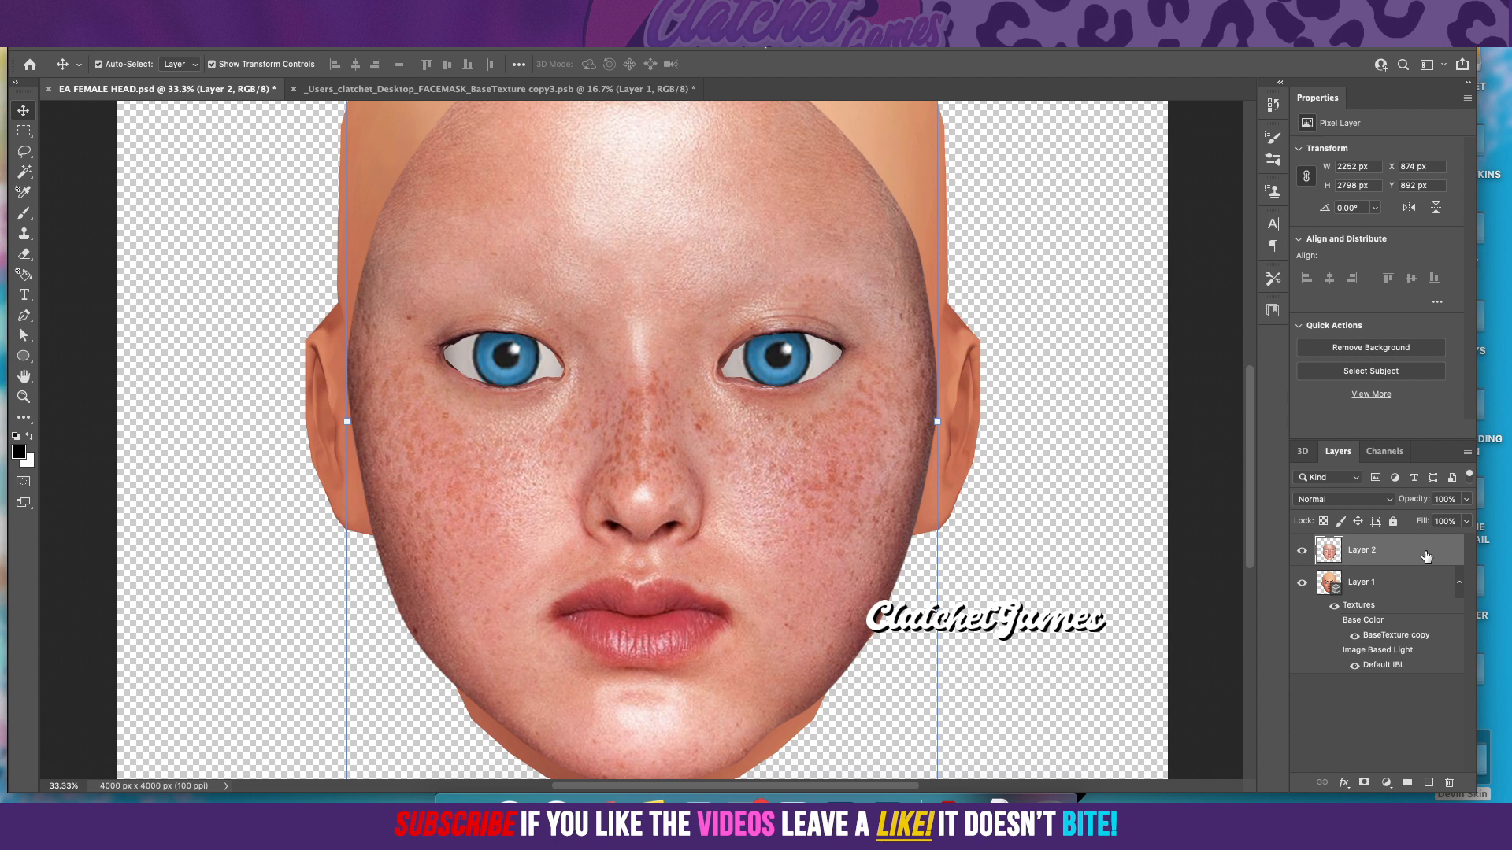
# Step: Duplicate Layer 2 as a backup, then lock and hide the copy
pyautogui.moveTo(1406, 552); pyautogui.dragTo(1431, 780)
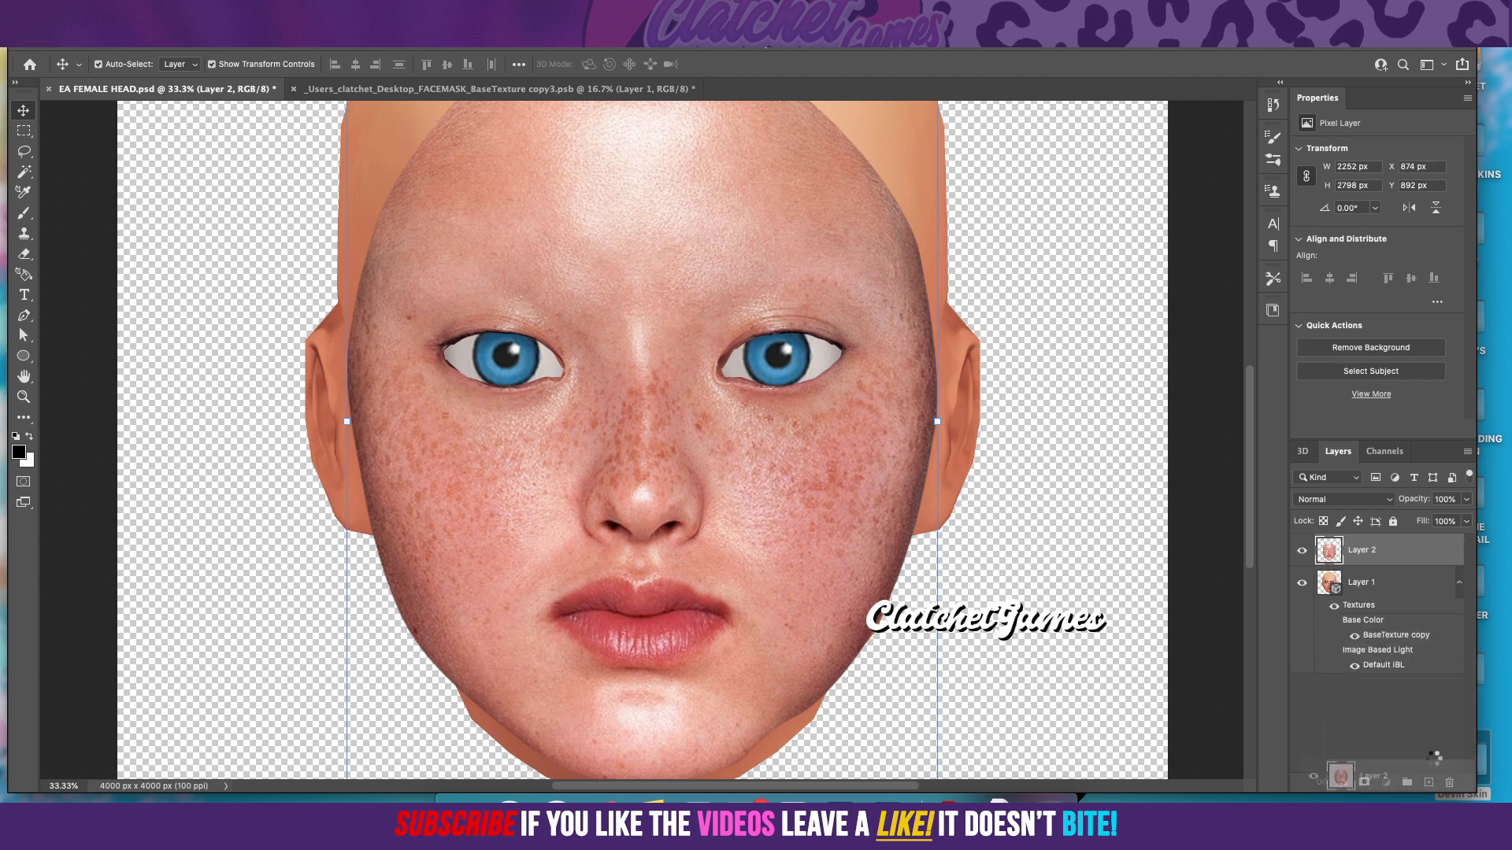
pyautogui.click(1393, 521)
pyautogui.click(1301, 551)
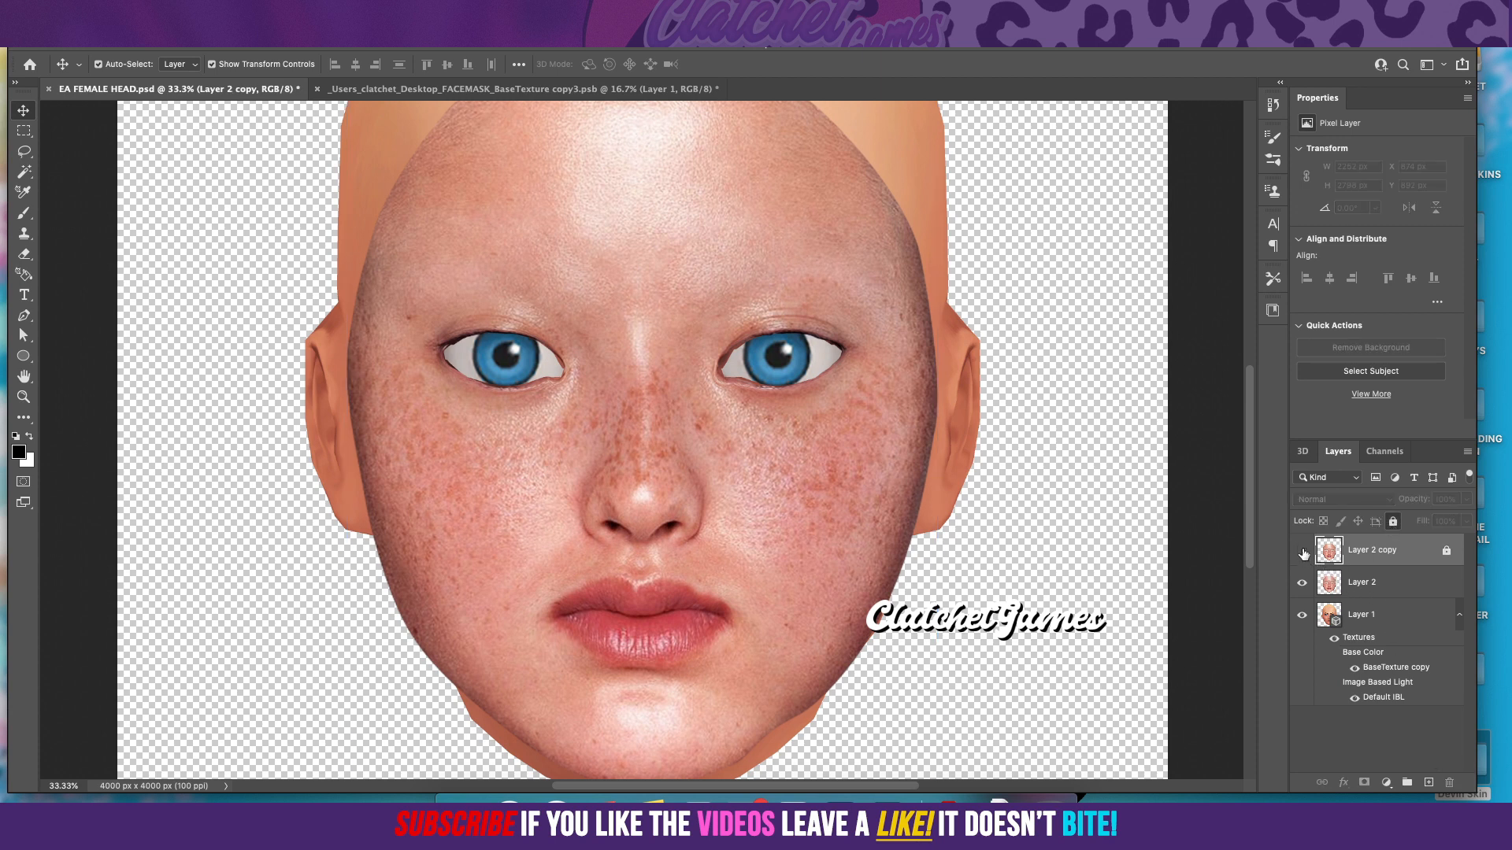
# Step: Try merging Layer 2 down into the 3D head layer, check the base texture document, and undo the merge
pyautogui.click(1408, 585)
pyautogui.rightClick(1408, 585)
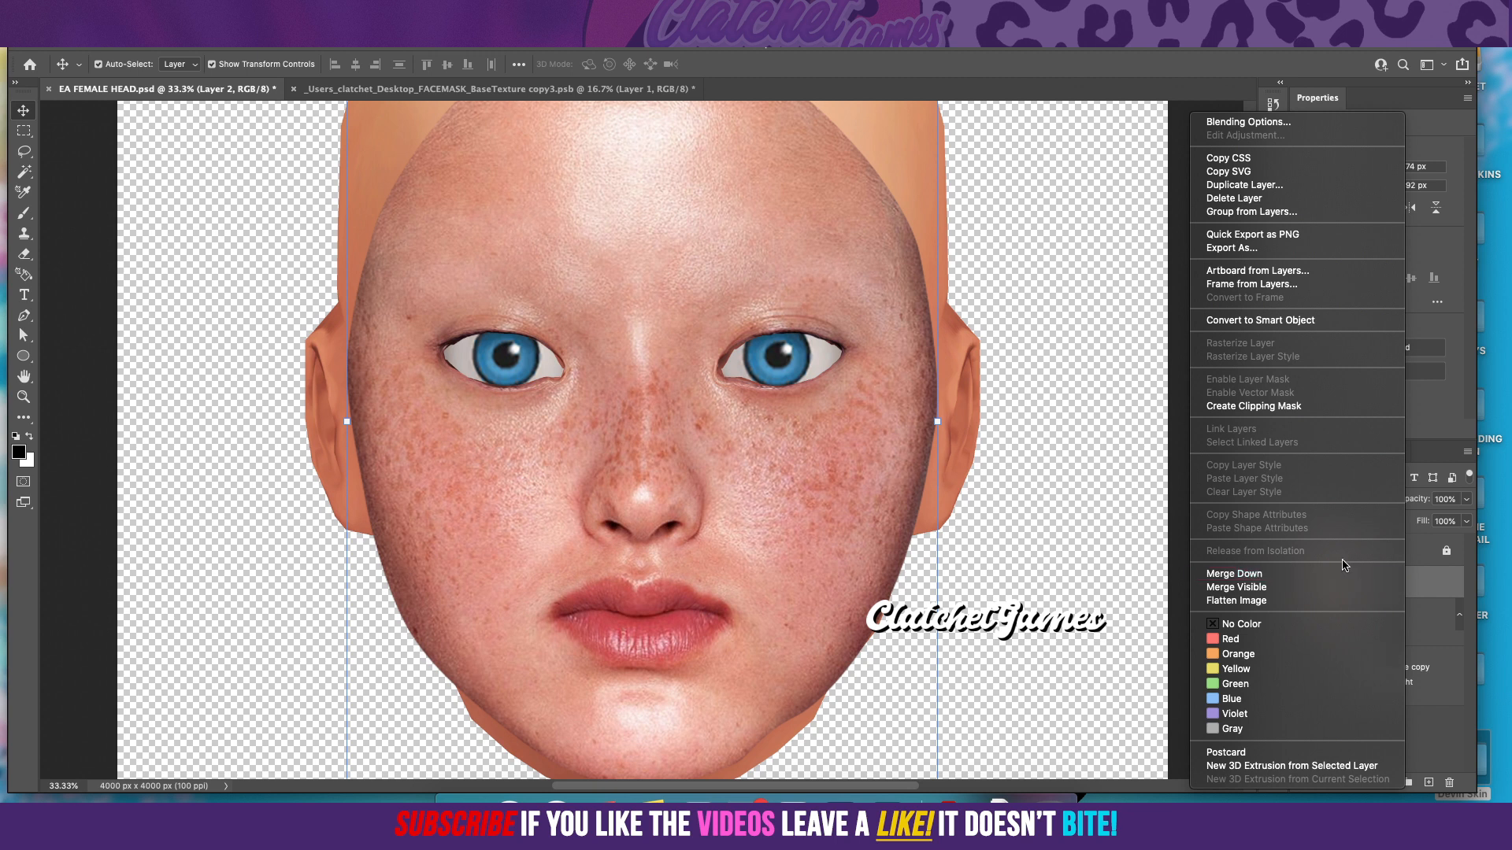
pyautogui.click(1329, 580)
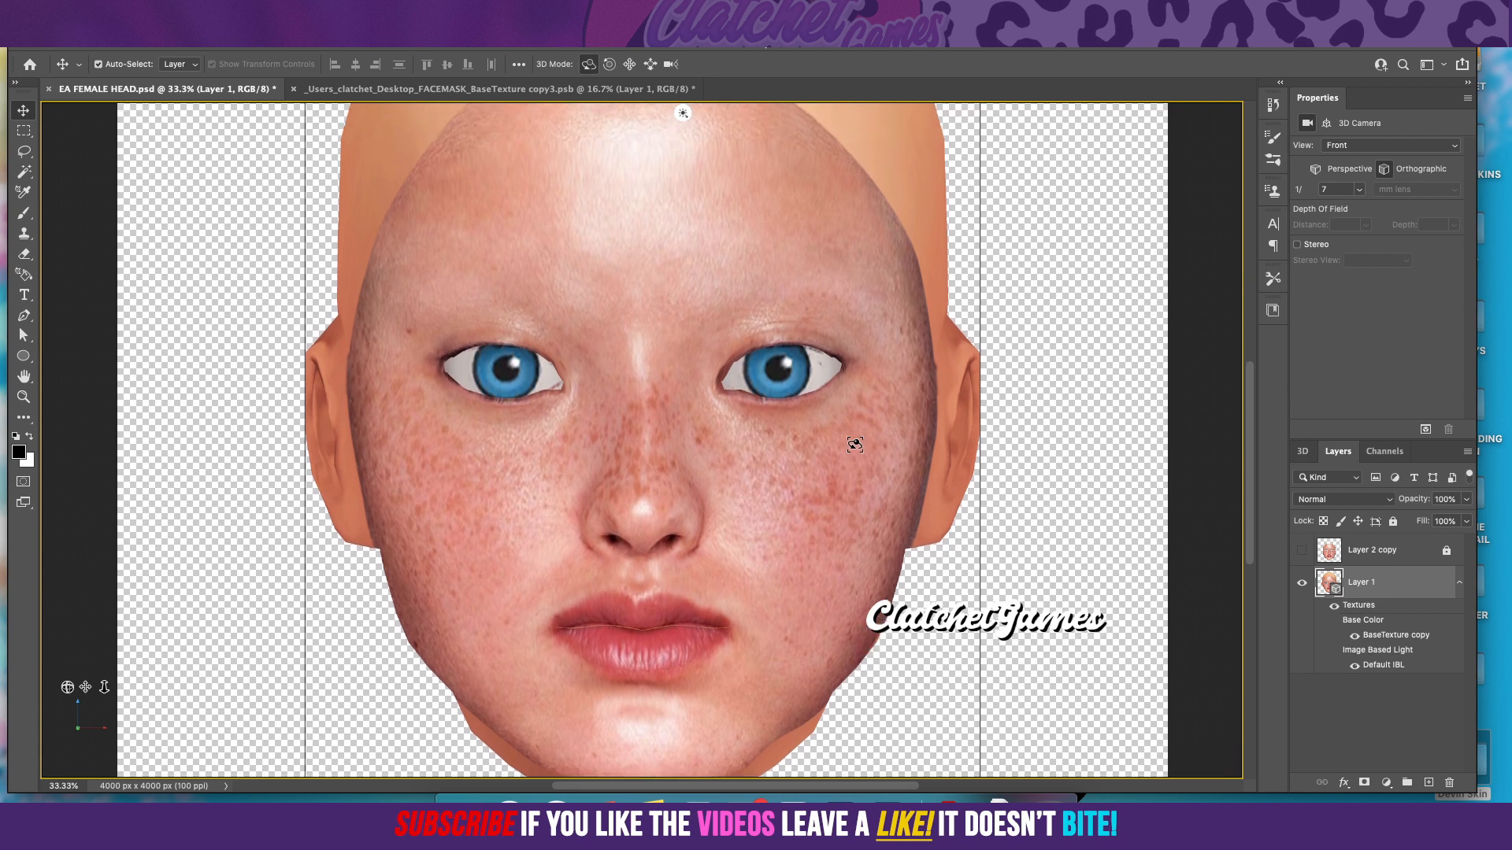
pyautogui.scroll(-1, 856, 445)
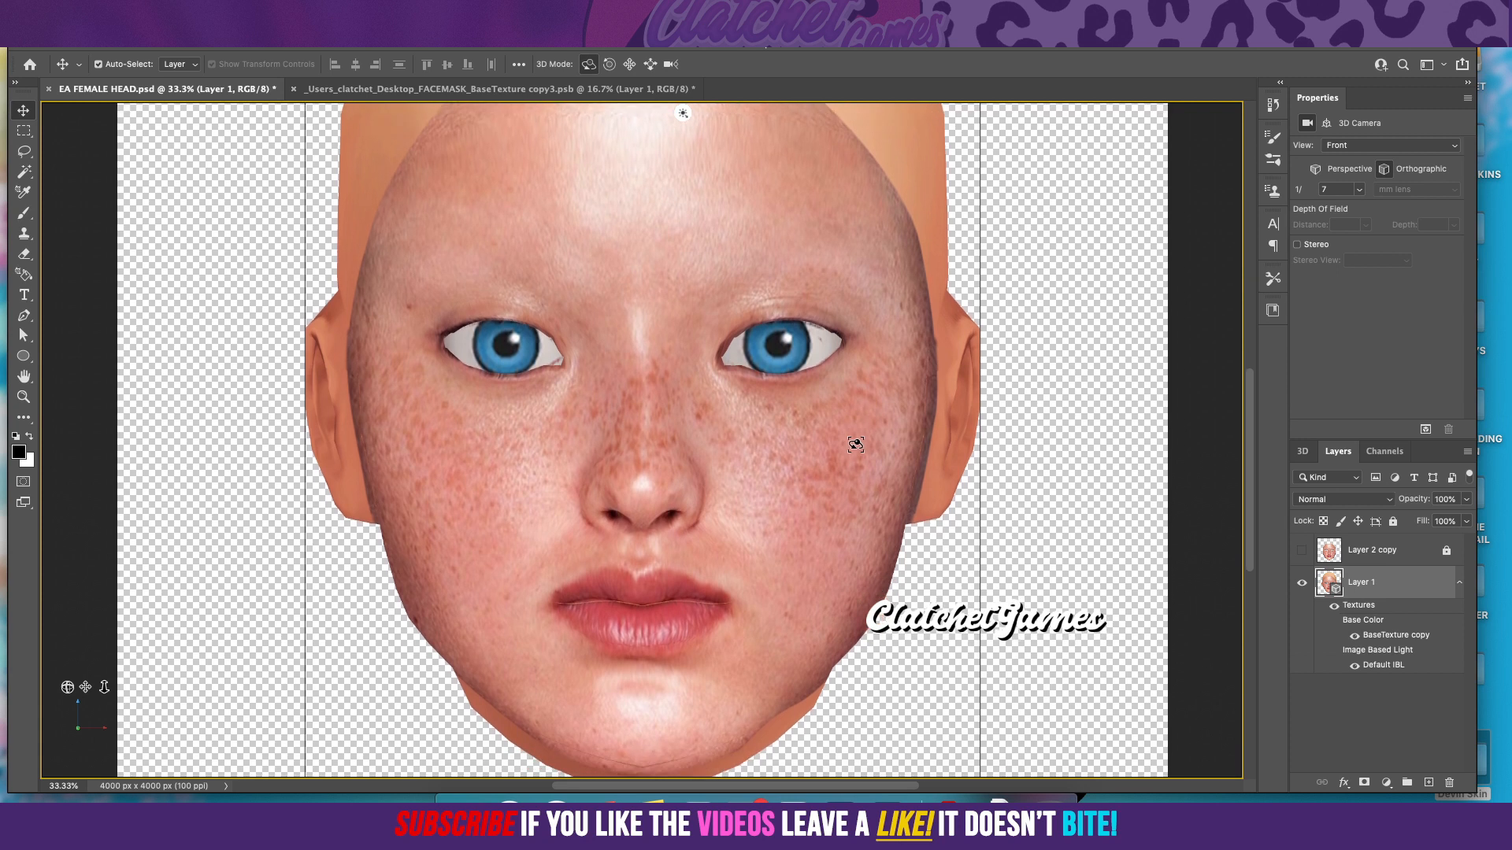
pyautogui.click(538, 92)
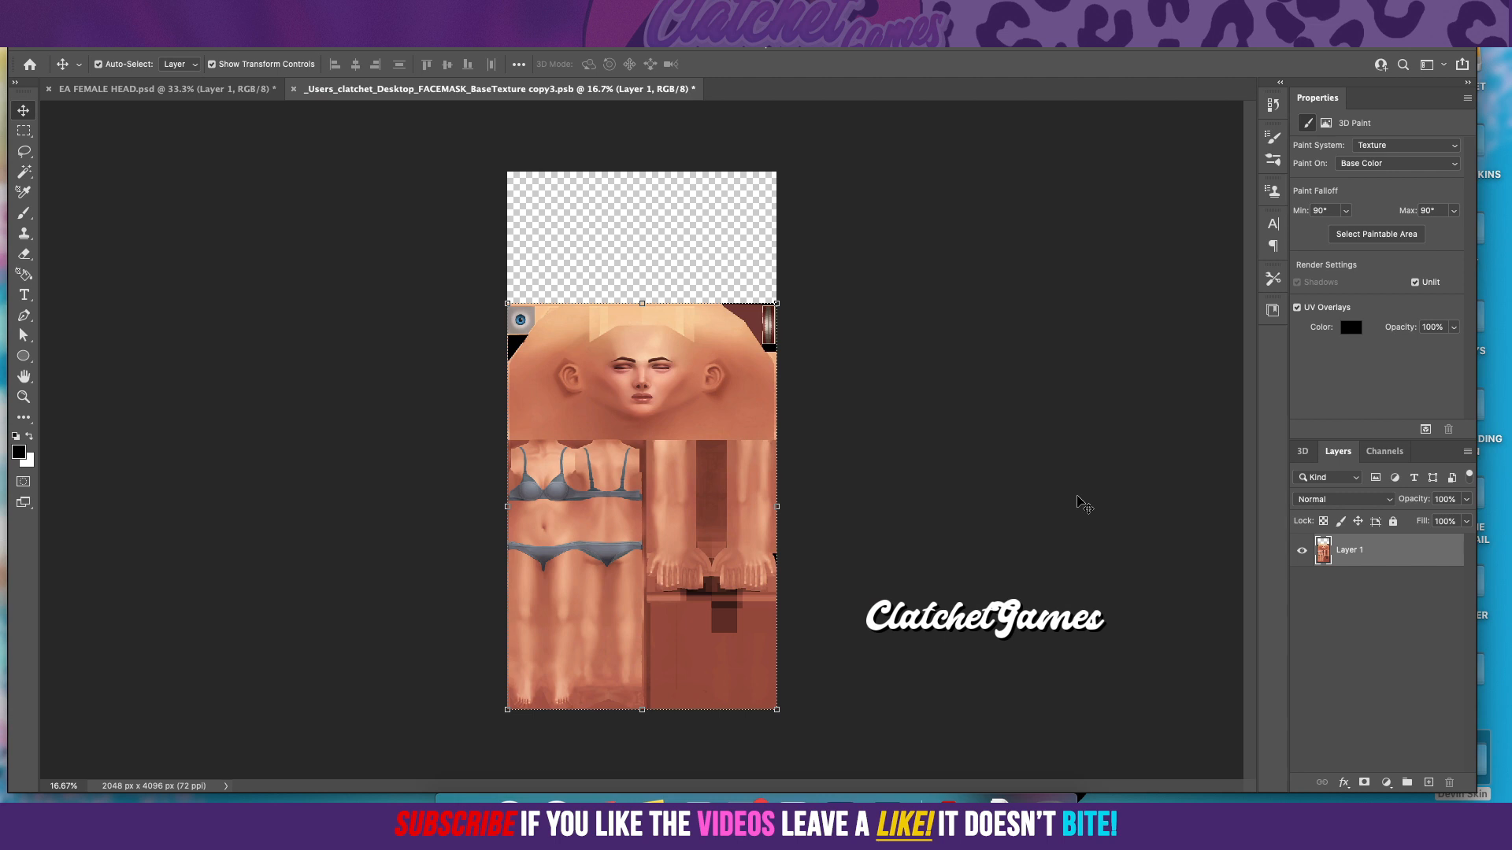
pyautogui.click(224, 91)
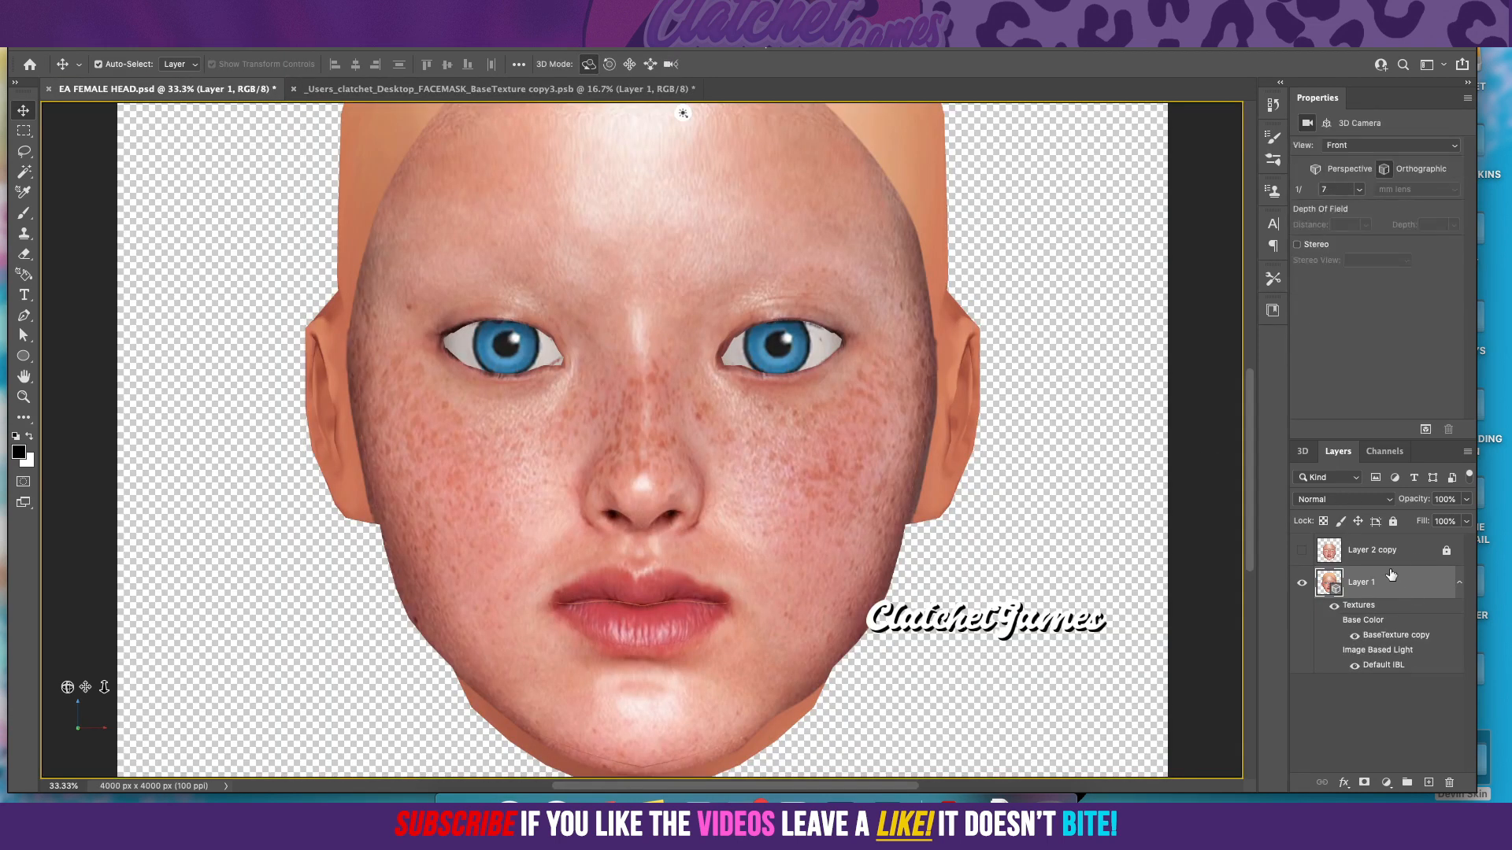
pyautogui.hotkey('ctrl', 'alt', 'shift', 'e')
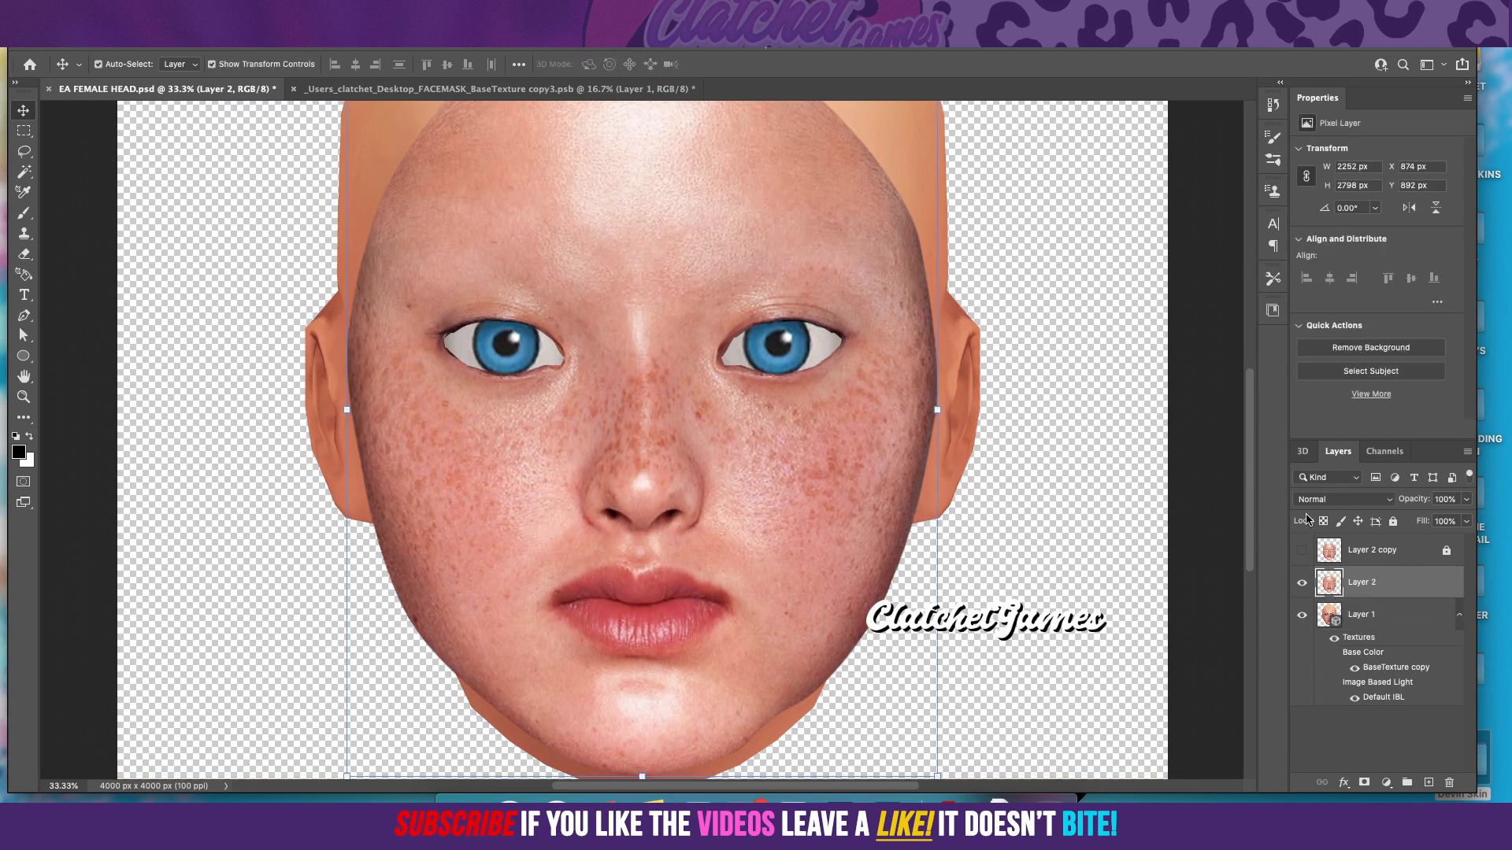
# Step: Add an empty layer above the skin in the base texture document, lock Layer 1, and make the new layer active
pyautogui.click(517, 89)
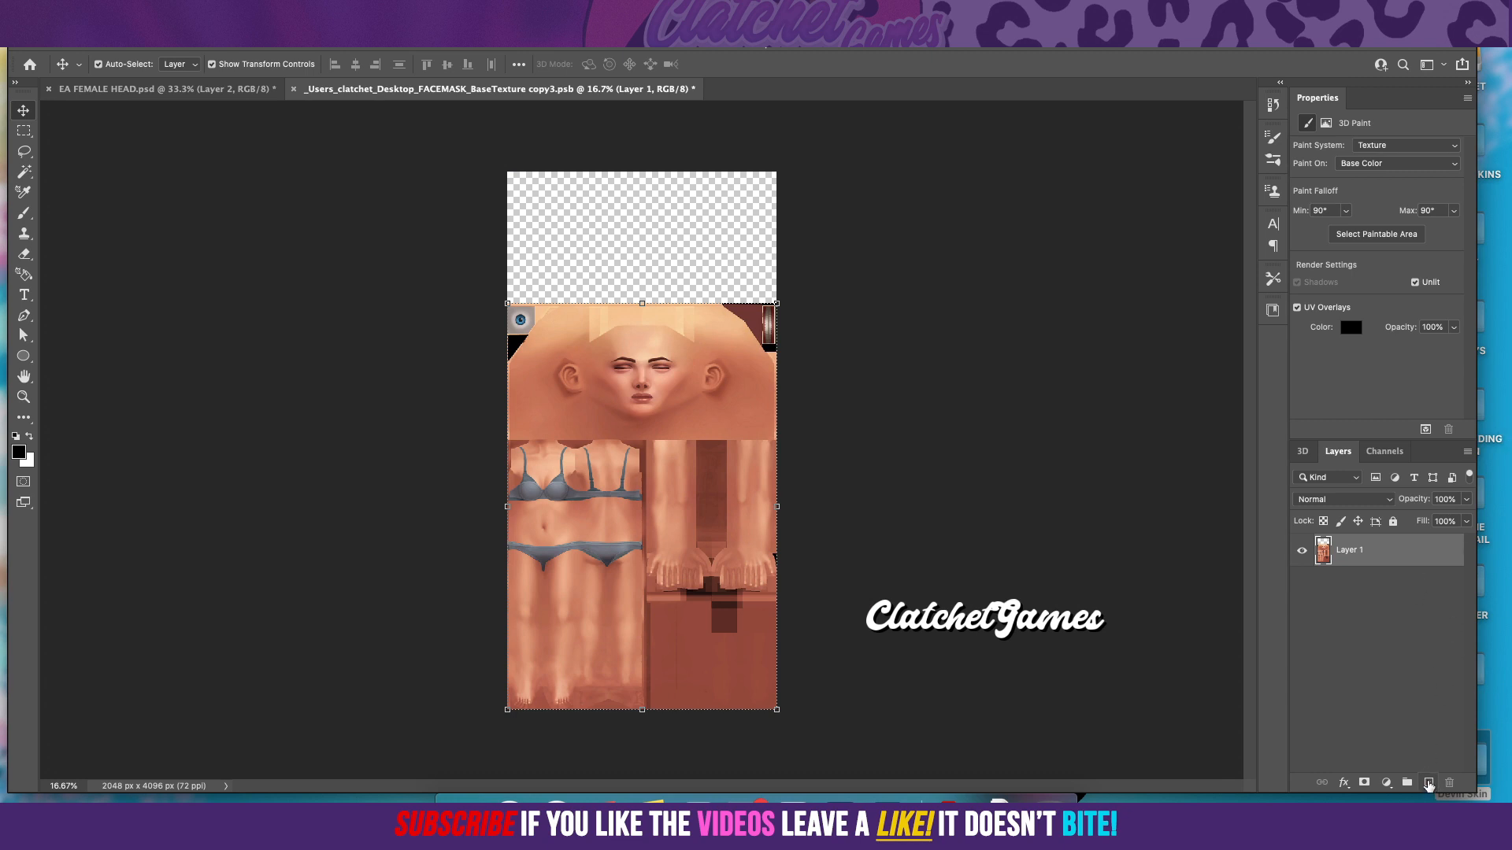
pyautogui.click(1428, 784)
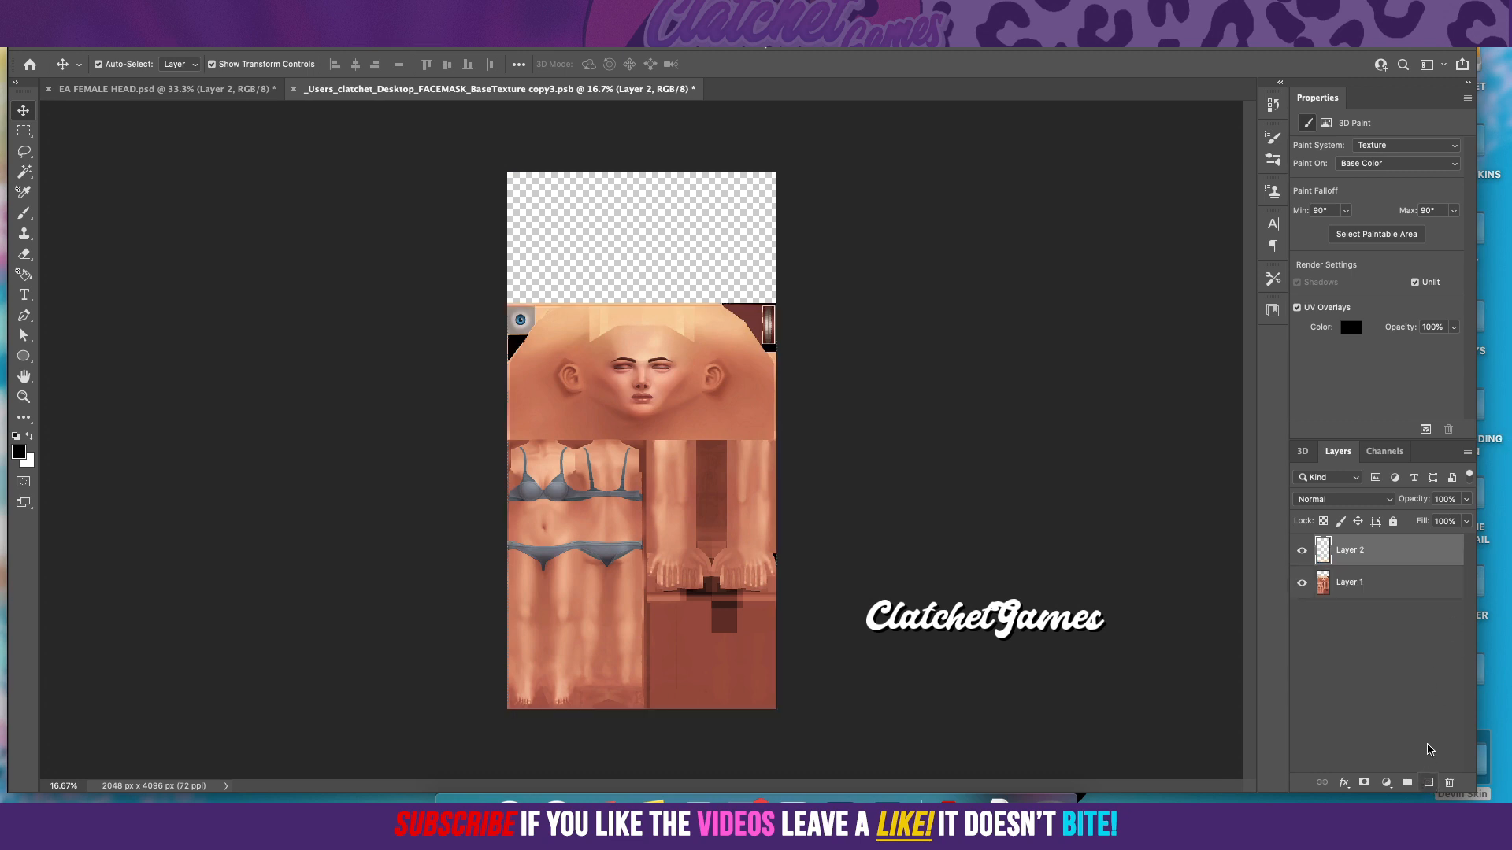
pyautogui.click(1359, 579)
pyautogui.click(1393, 521)
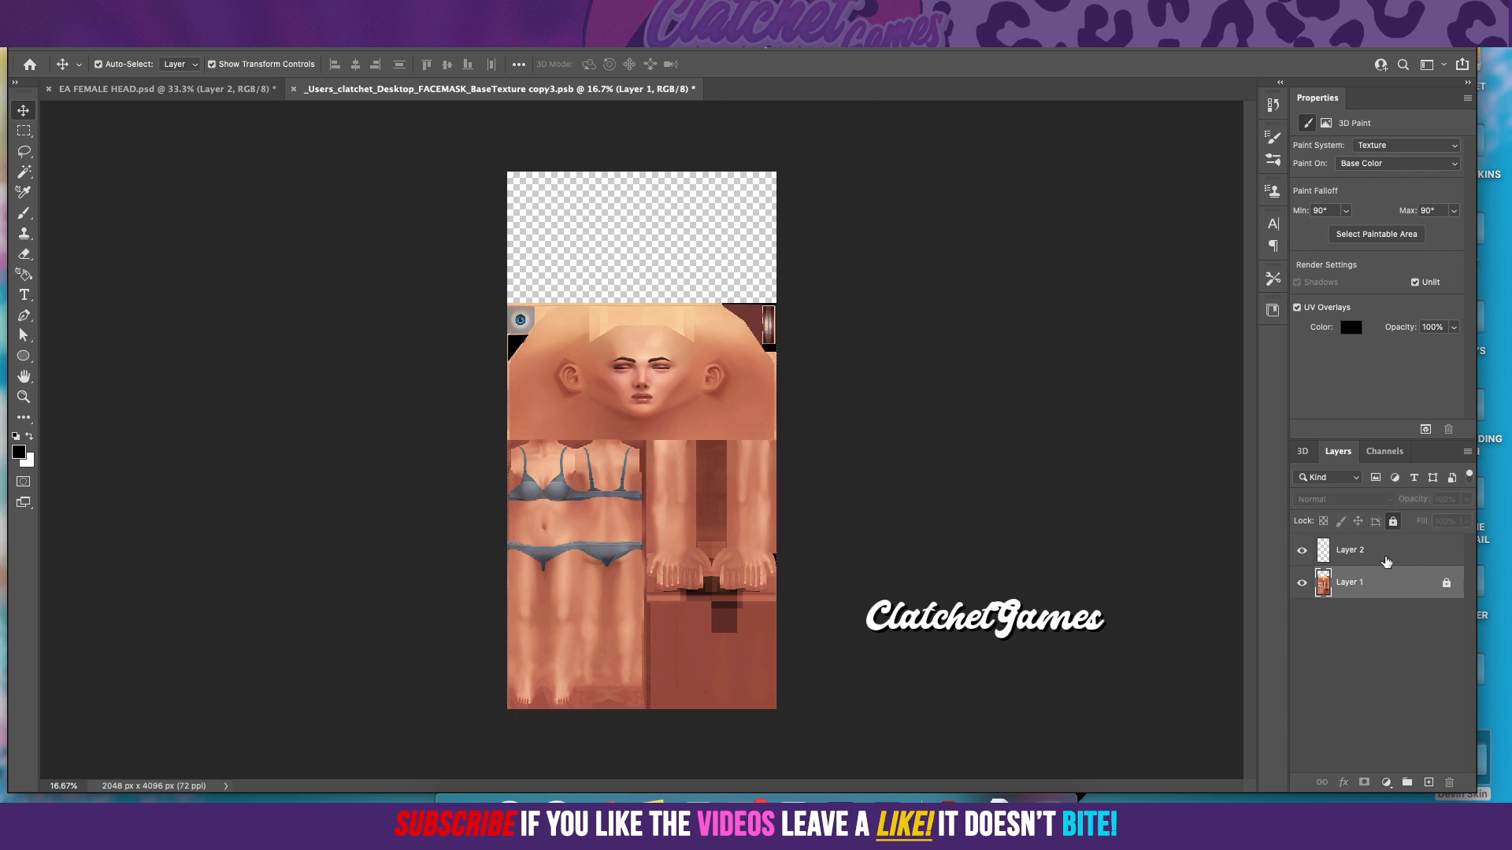
pyautogui.click(1348, 558)
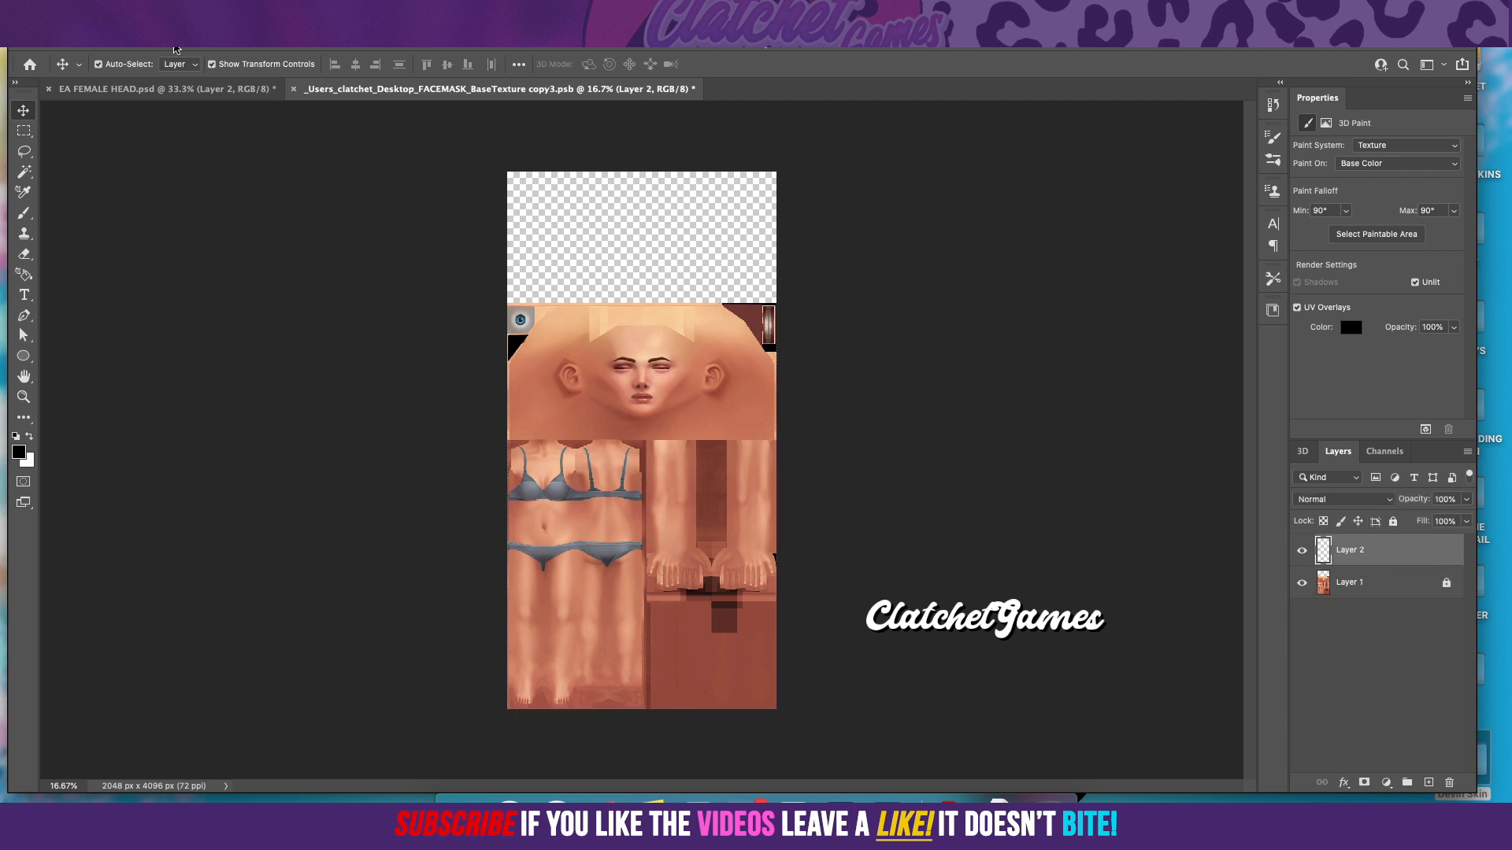
# Step: Merge the head document's face layer down into the 3D head and check the layered base texture for the result
pyautogui.click(206, 93)
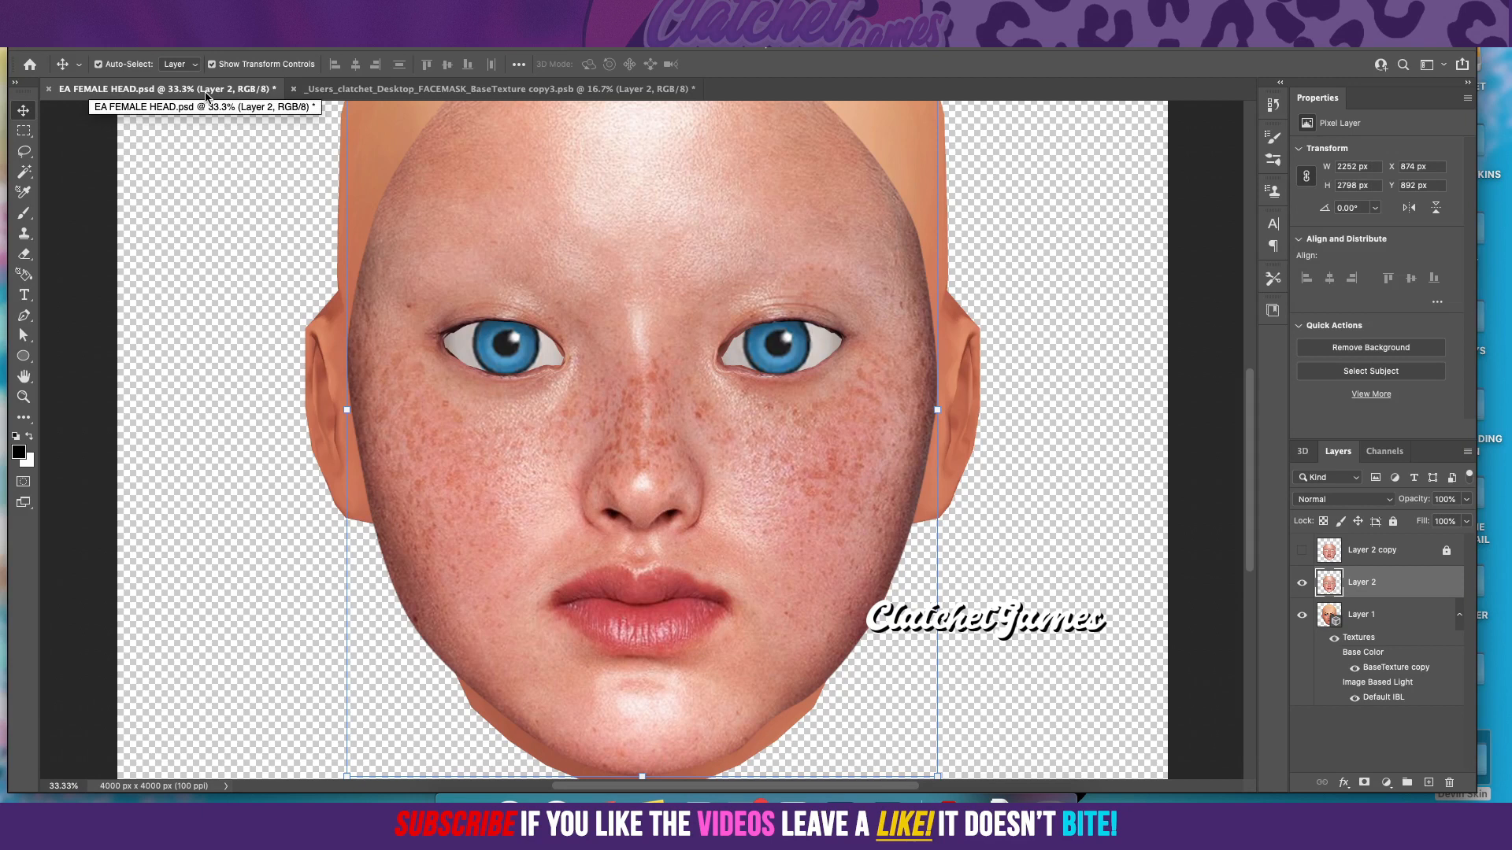
pyautogui.rightClick(1386, 584)
pyautogui.click(1311, 573)
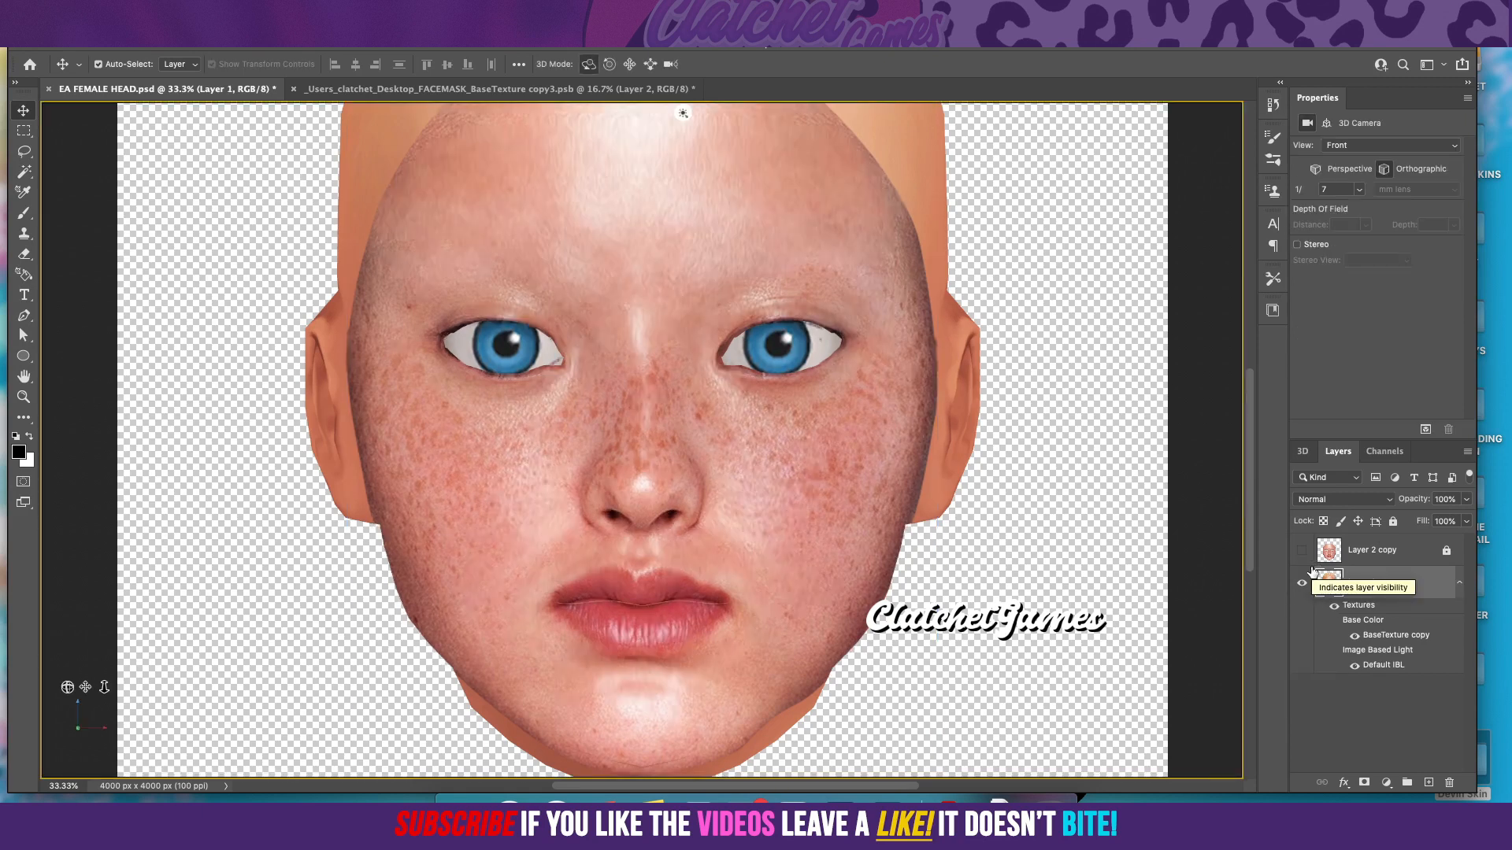
pyautogui.click(429, 90)
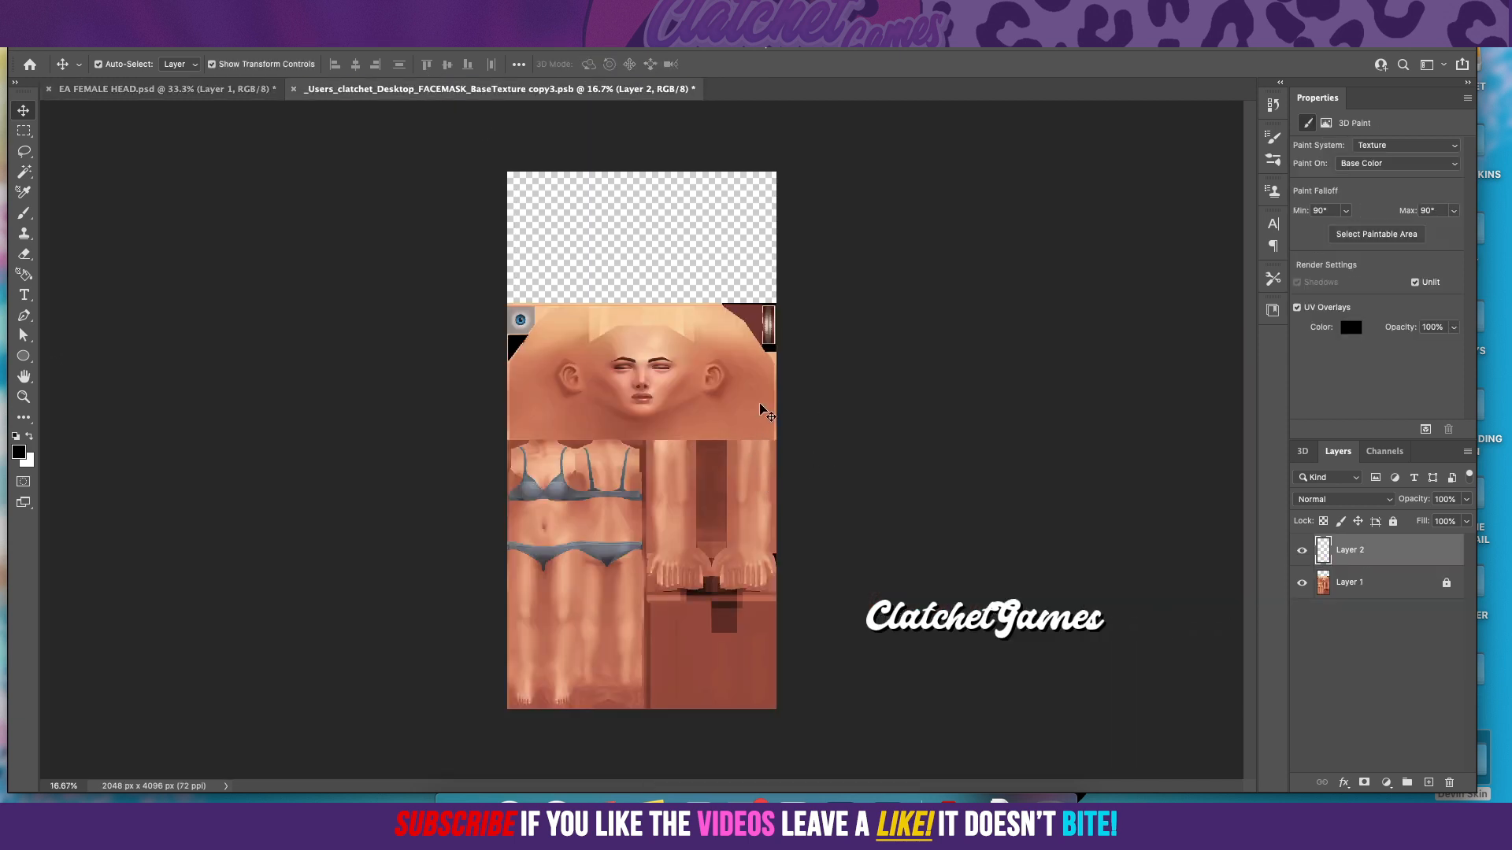
# Step: Close the open base texture documents and undo the face merge in the head document
pyautogui.click(300, 93)
pyautogui.click(694, 283)
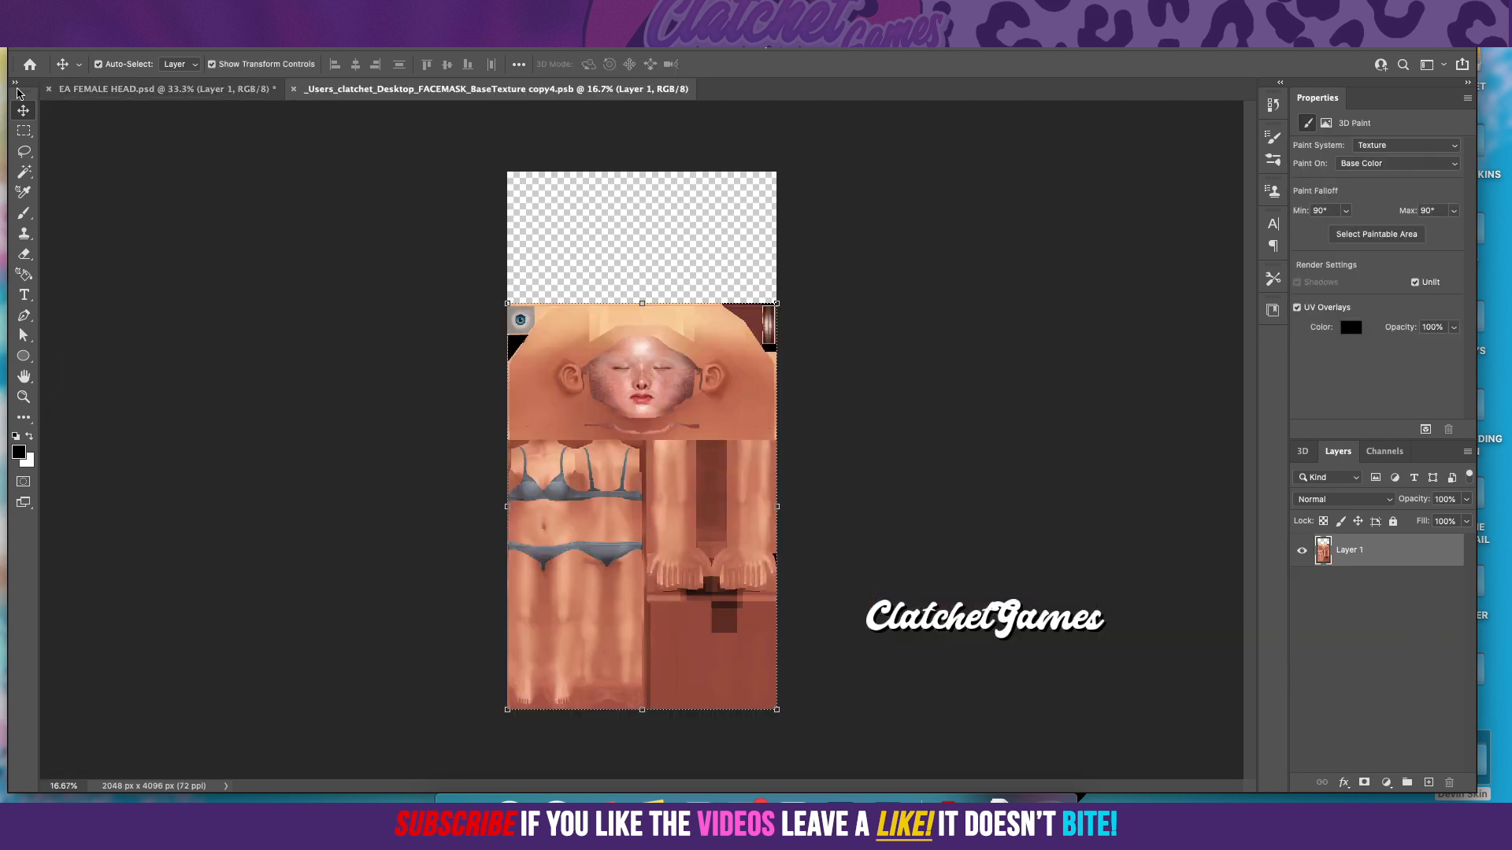
pyautogui.click(293, 89)
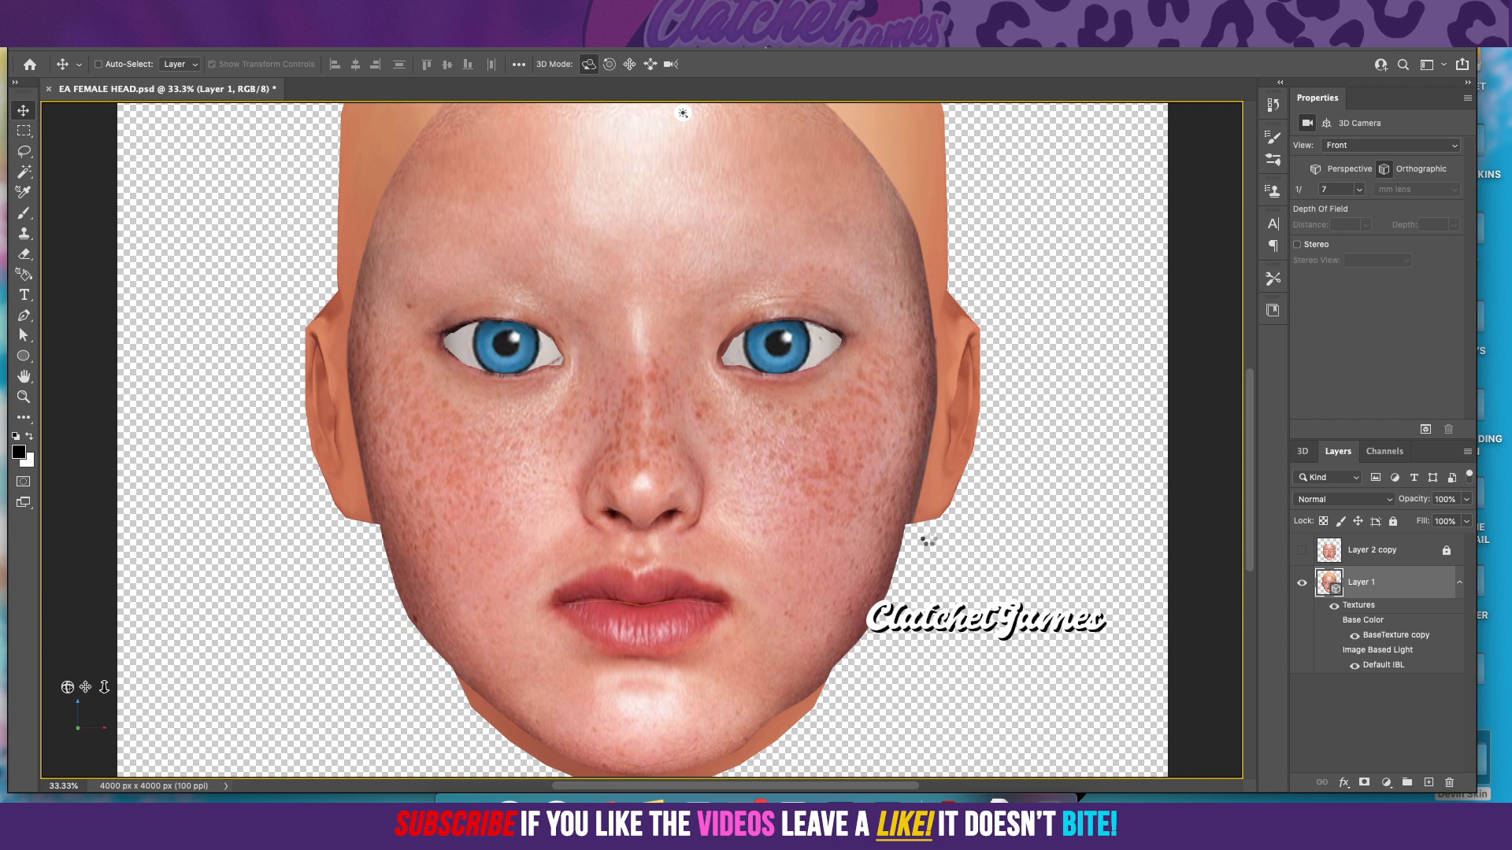
pyautogui.press('super+z')
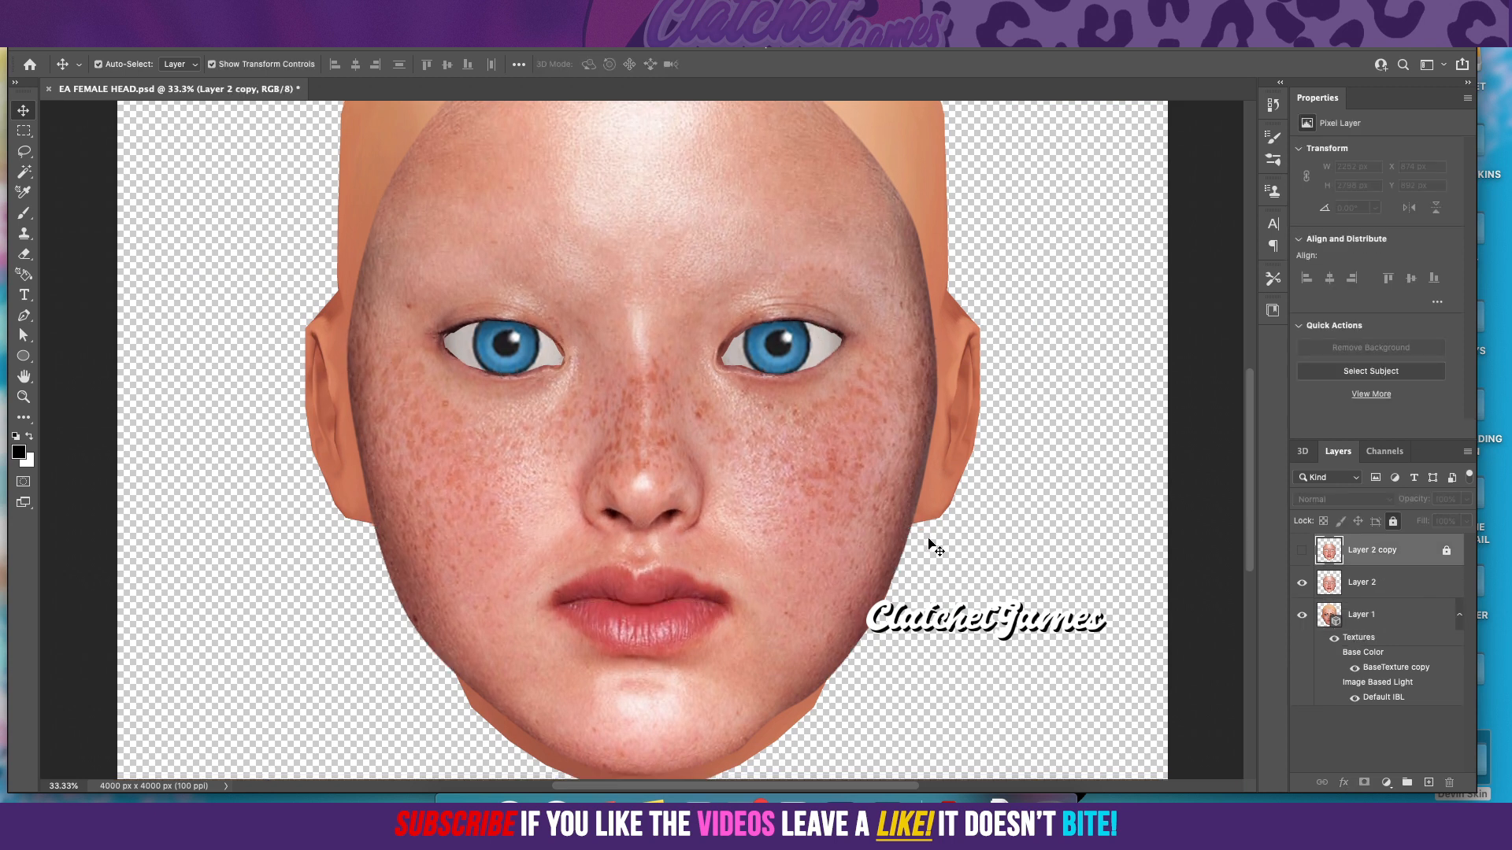
# Step: Open the head's BaseTexture copy, add an empty Layer 2 above the skin, and lock Layer 1
pyautogui.click(1381, 598)
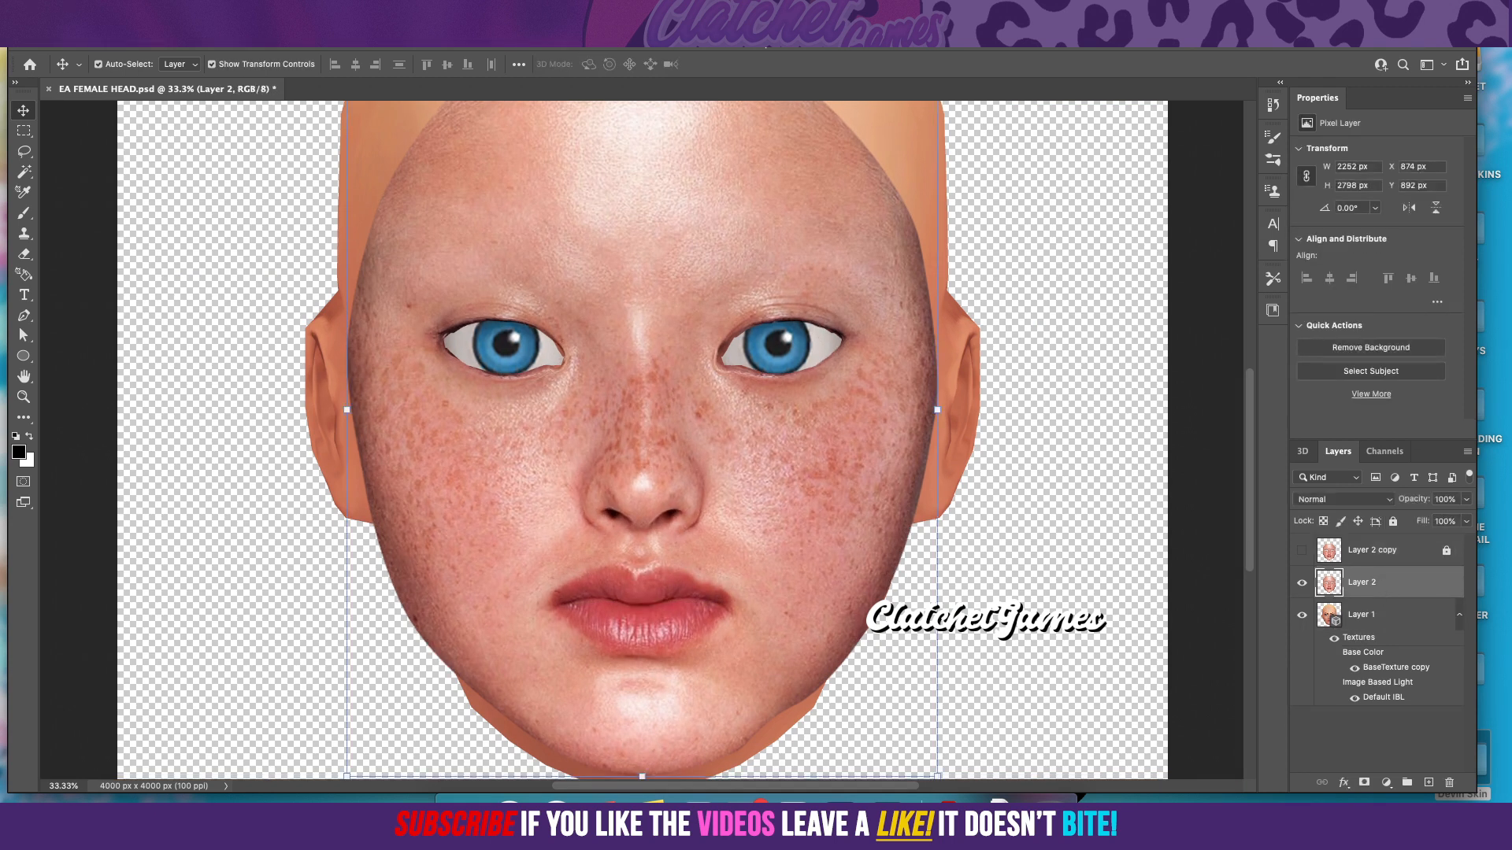
pyautogui.doubleClick(1422, 669)
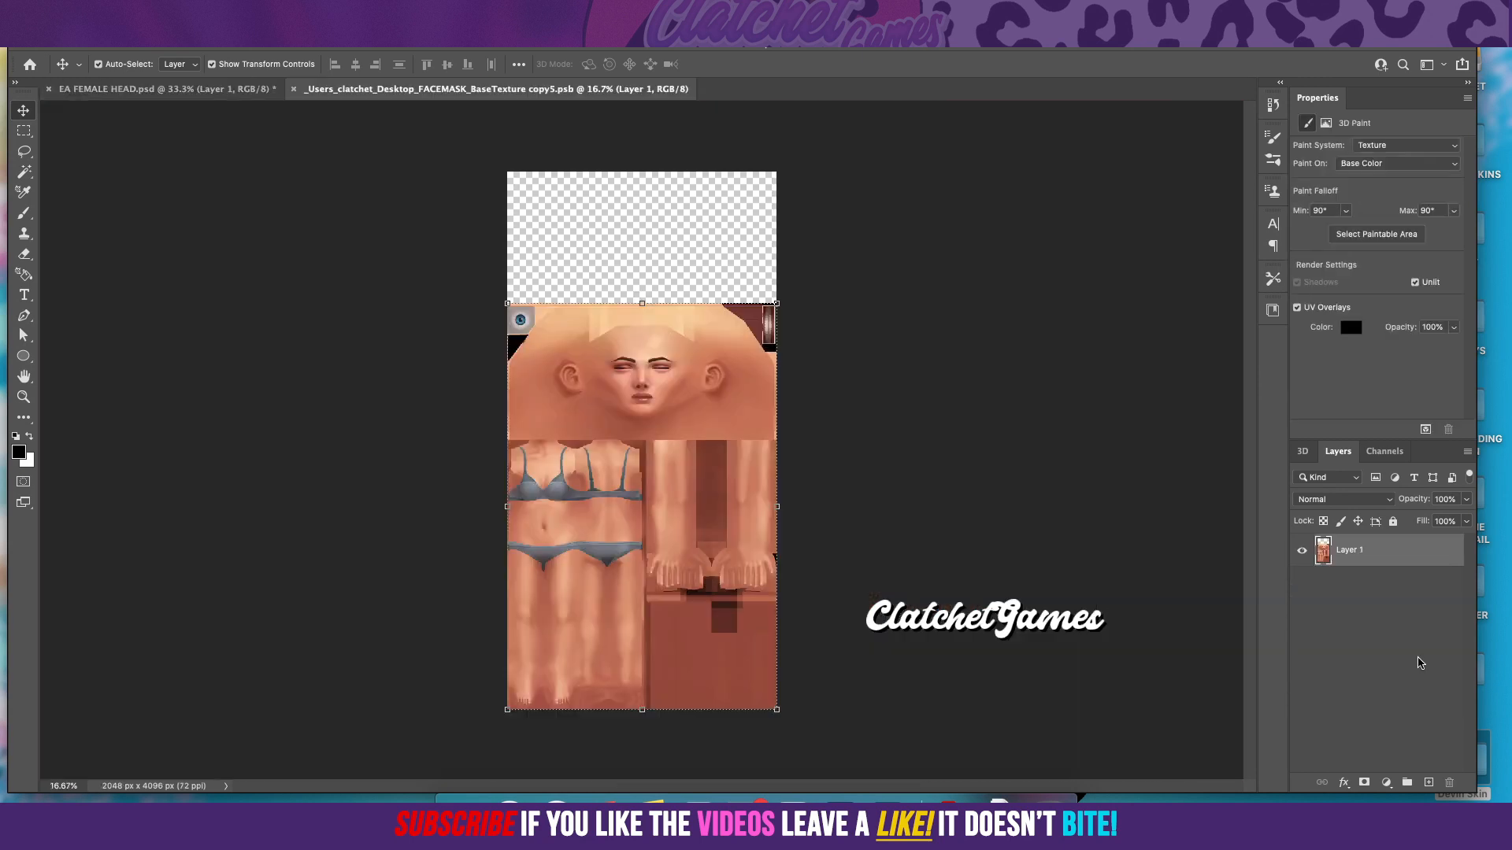
pyautogui.click(1429, 783)
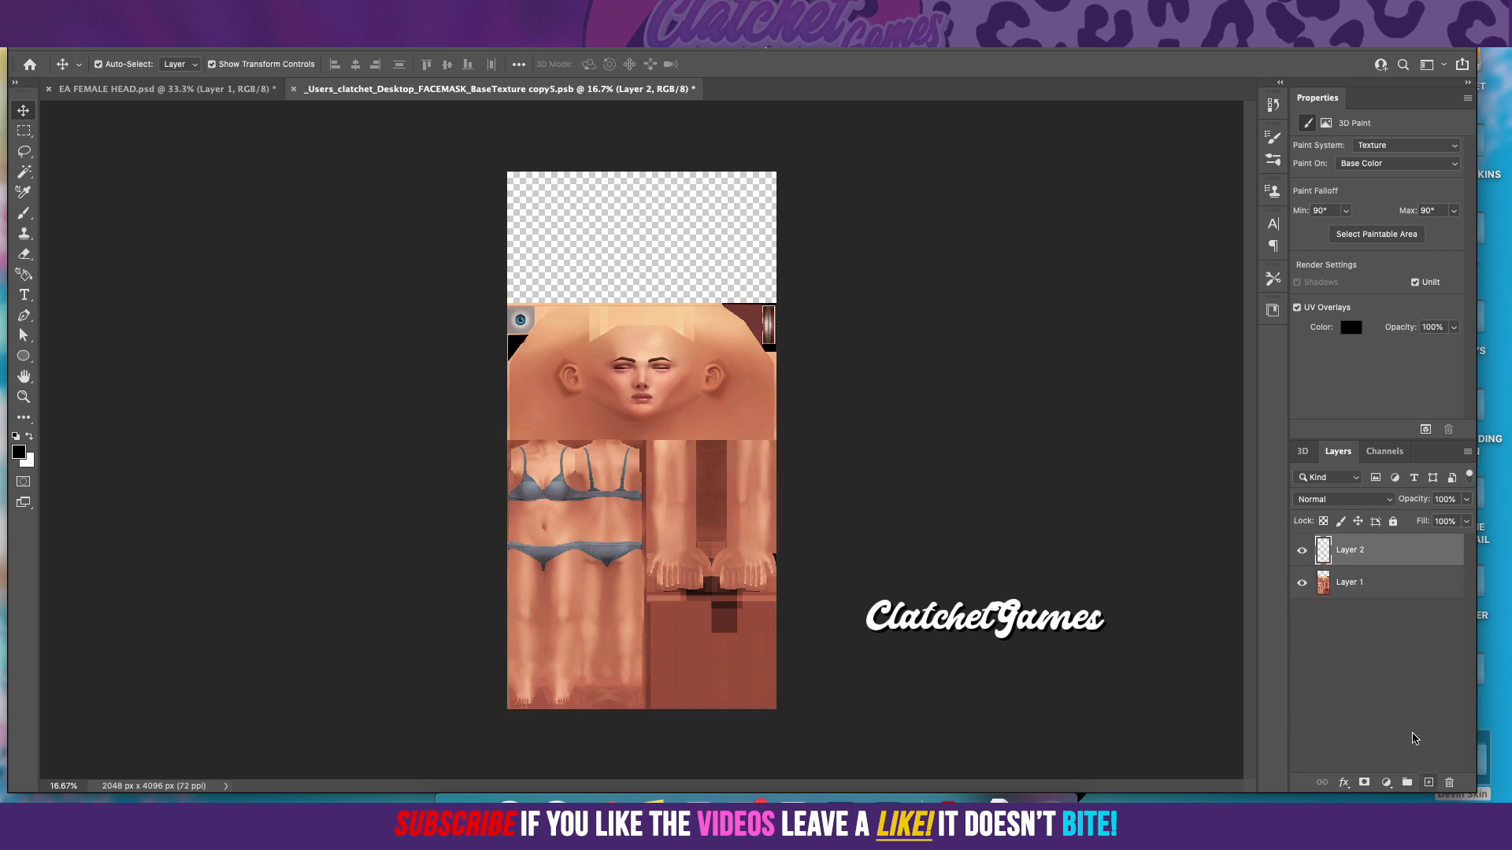
pyautogui.click(1380, 582)
pyautogui.click(1393, 521)
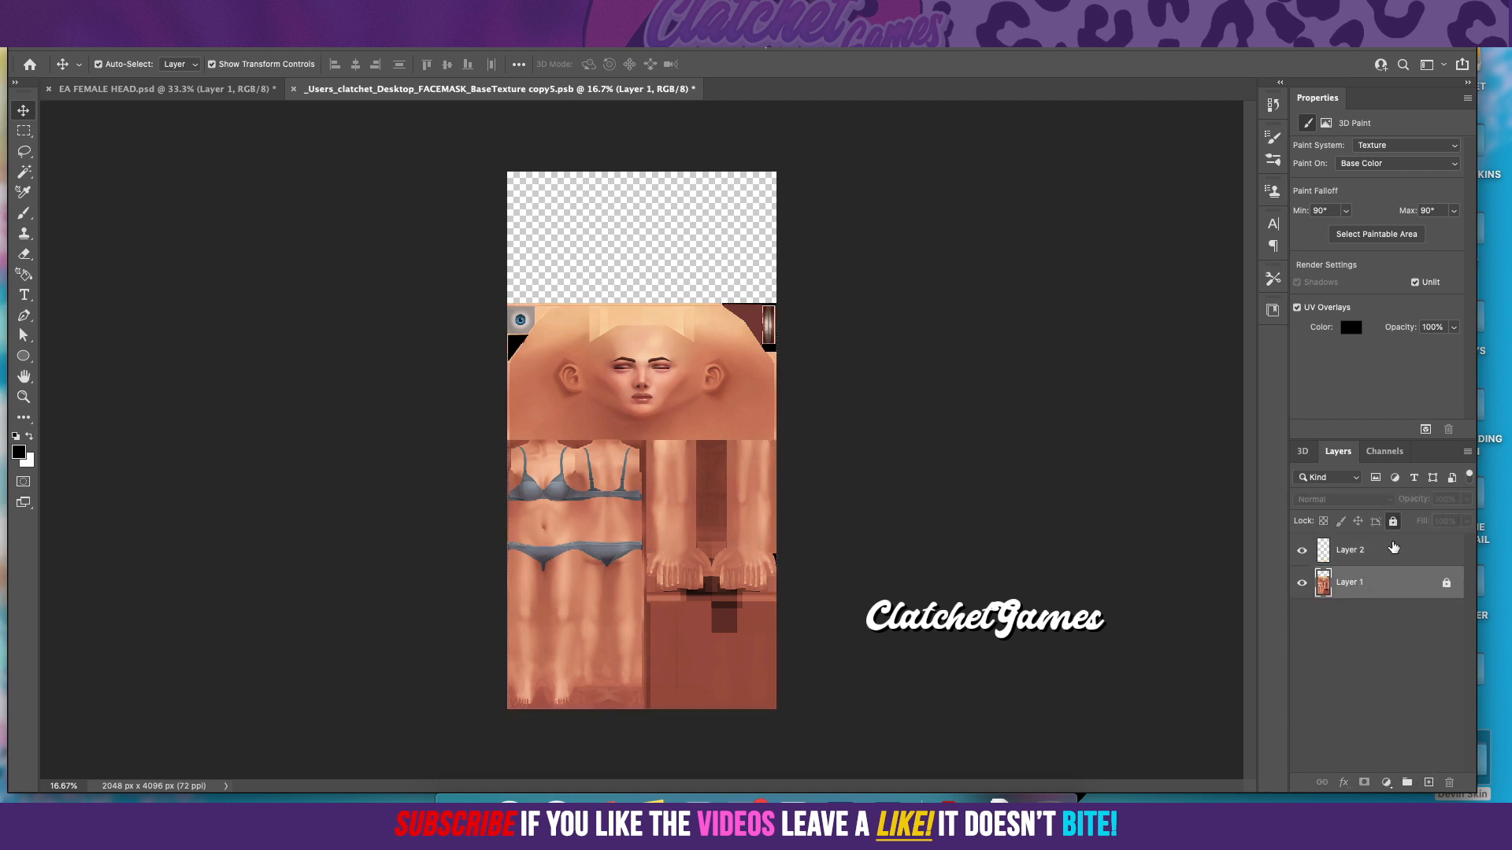
pyautogui.click(1388, 551)
pyautogui.hotkey('ctrl', 's')
# Step: Merge the face on Layer 2 down into the 3D head layer and check it in the base texture document
pyautogui.click(202, 89)
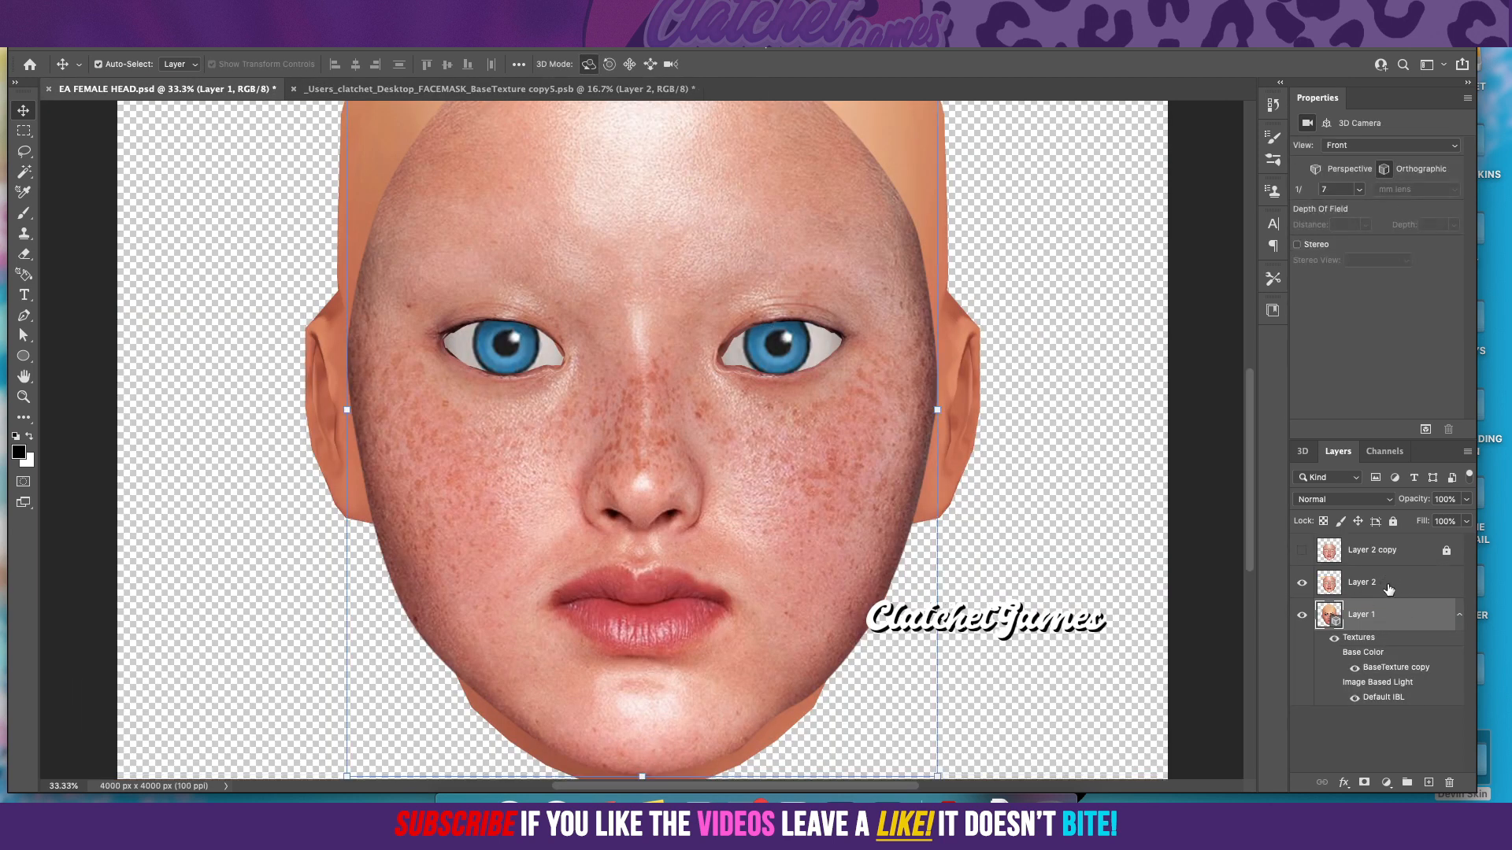
pyautogui.click(1388, 588)
pyautogui.rightClick(1388, 589)
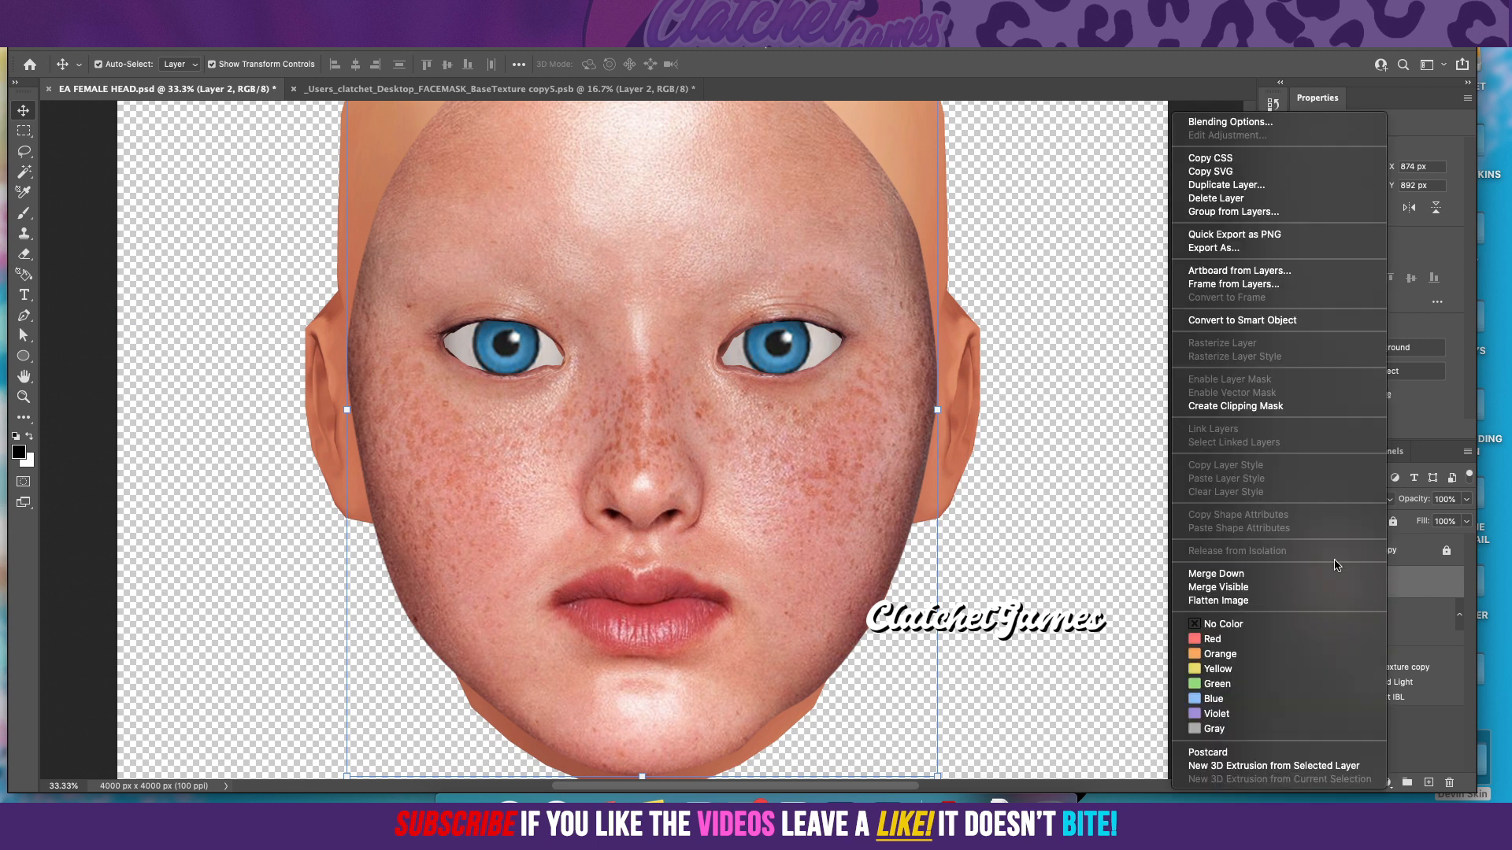
pyautogui.click(1260, 578)
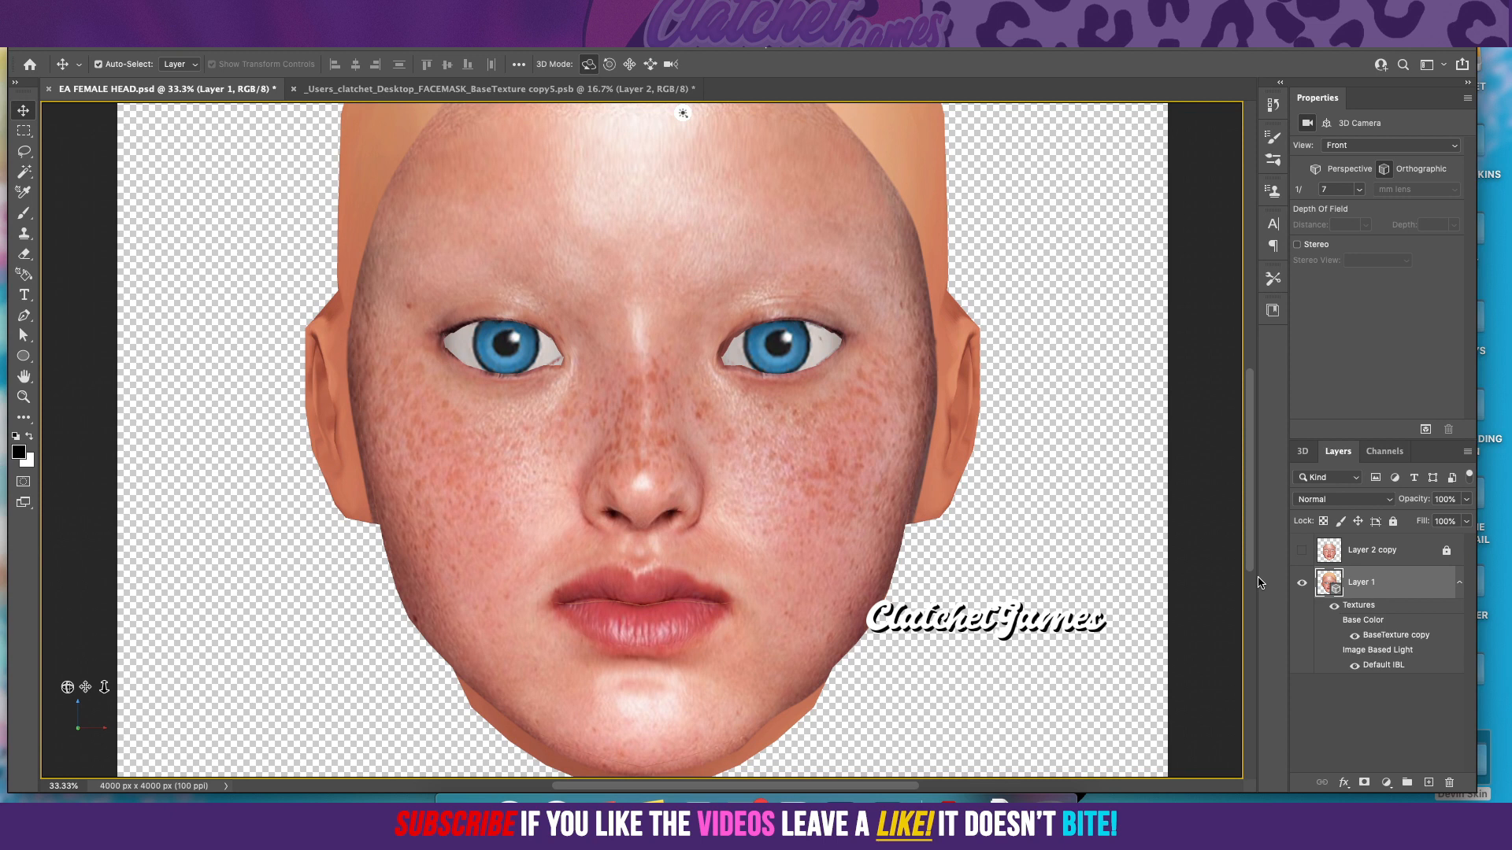
pyautogui.click(572, 93)
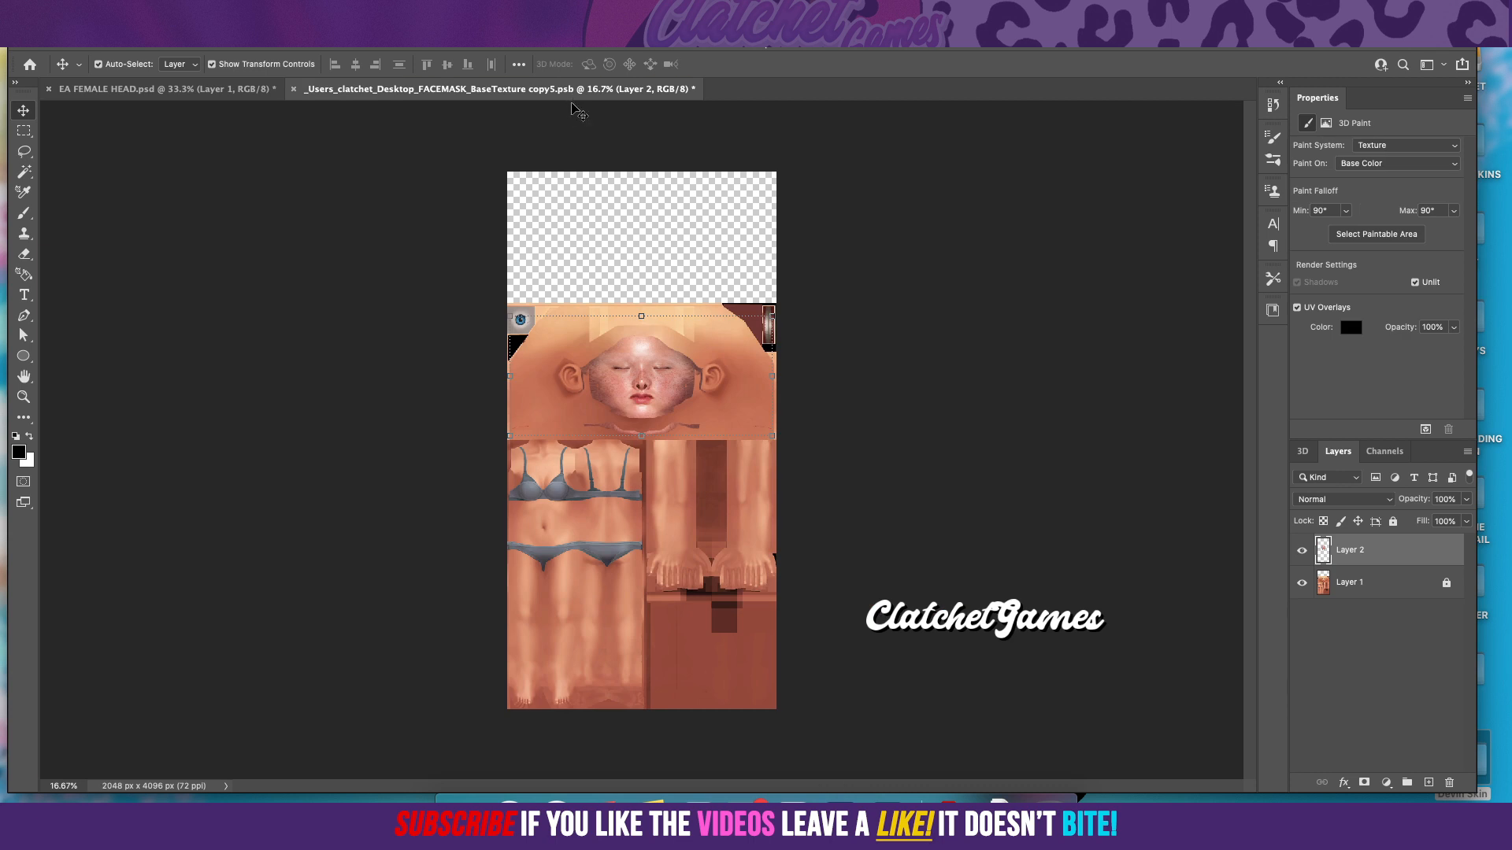
# Step: Lasso the stray strip of face skin below the chin on the texture's Layer 2 and delete it
pyautogui.click(432, 39)
pyautogui.click(473, 127)
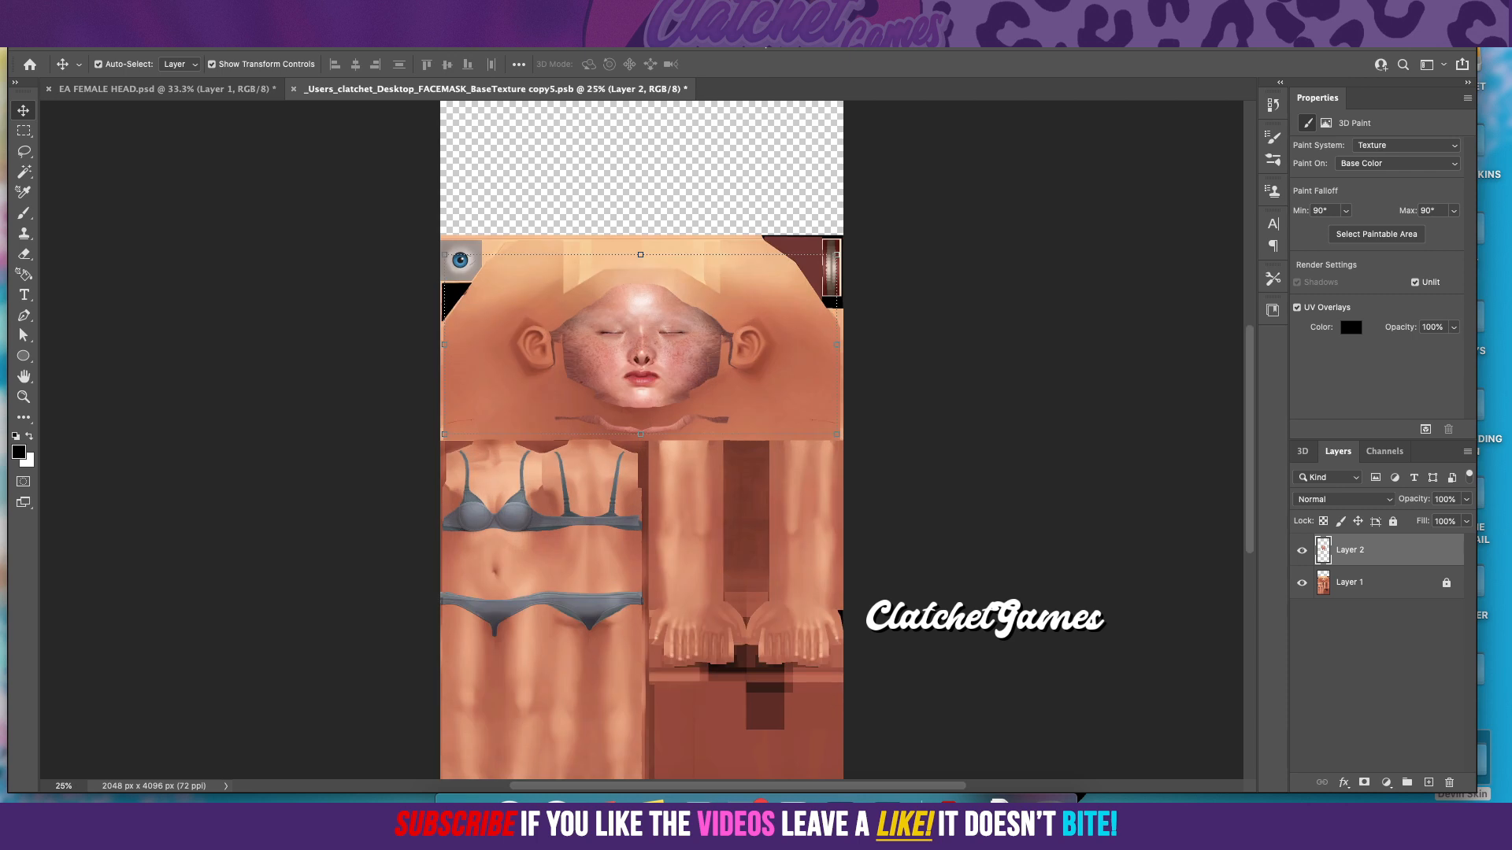
pyautogui.click(431, 39)
pyautogui.click(464, 199)
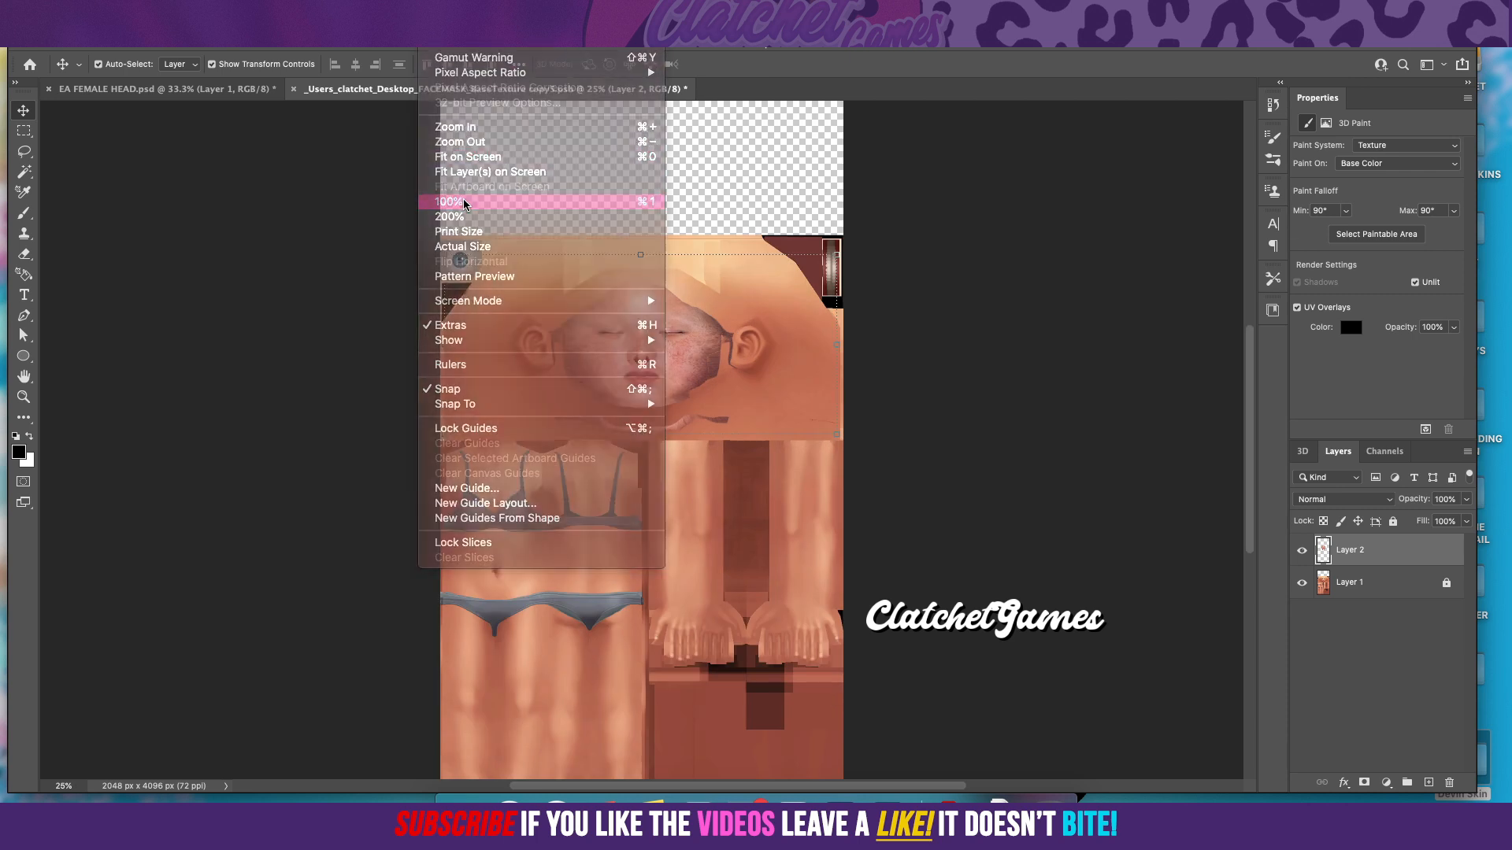
pyautogui.scroll(5, 526, 219)
pyautogui.press('l')
pyautogui.moveTo(241, 565)
pyautogui.mouseDown()
pyautogui.moveTo(339, 543)
pyautogui.moveTo(486, 547)
pyautogui.moveTo(733, 578)
pyautogui.moveTo(904, 537)
pyautogui.mouseUp()
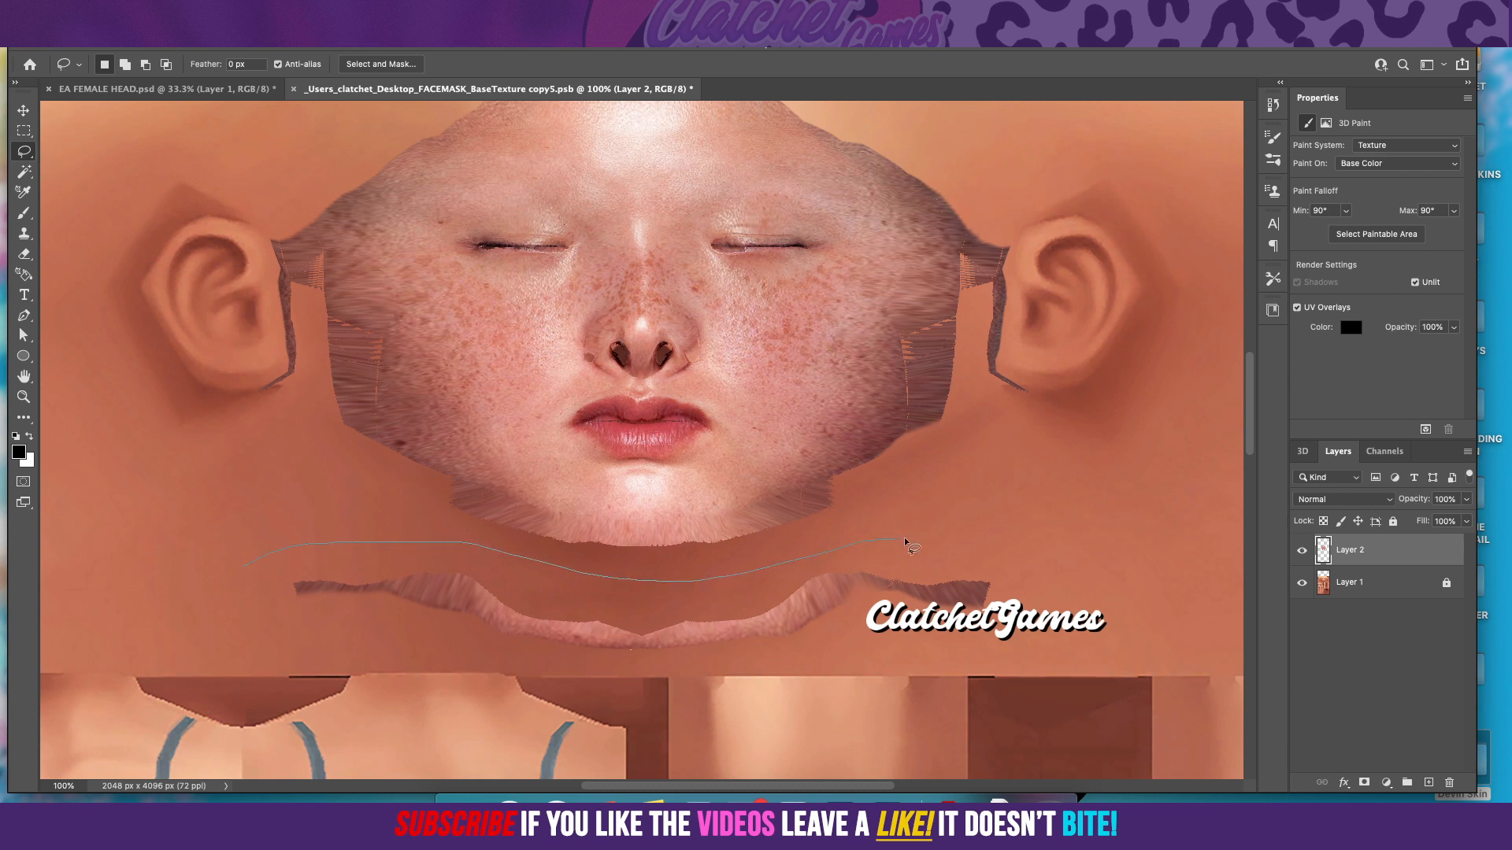
pyautogui.moveTo(1049, 597)
pyautogui.mouseDown()
pyautogui.moveTo(980, 670)
pyautogui.moveTo(824, 704)
pyautogui.moveTo(686, 723)
pyautogui.moveTo(471, 707)
pyautogui.mouseUp()
pyautogui.moveTo(232, 565); pyautogui.dragTo(241, 564)
pyautogui.press('Delete')
pyautogui.hotkey('ctrl', 'd')
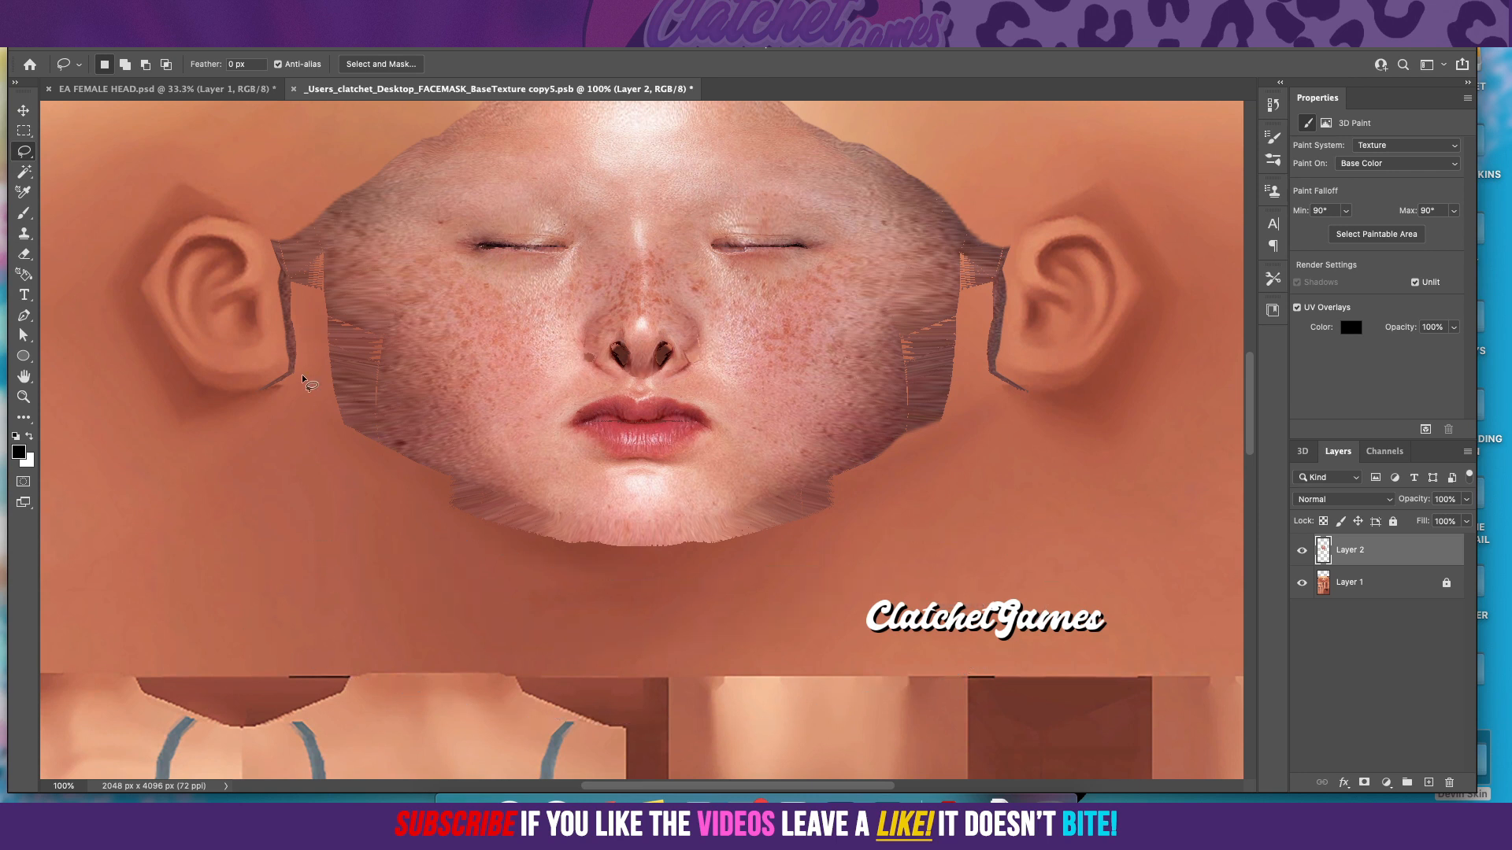
# Step: Lasso the leftover face fragments around the left ear on Layer 2 and delete them
pyautogui.moveTo(319, 346); pyautogui.dragTo(319, 264)
pyautogui.moveTo(216, 370)
pyautogui.mouseDown()
pyautogui.moveTo(237, 472)
pyautogui.moveTo(276, 488)
pyautogui.moveTo(304, 472)
pyautogui.mouseUp()
pyautogui.press('Delete')
pyautogui.hotkey('ctrl', 'd')
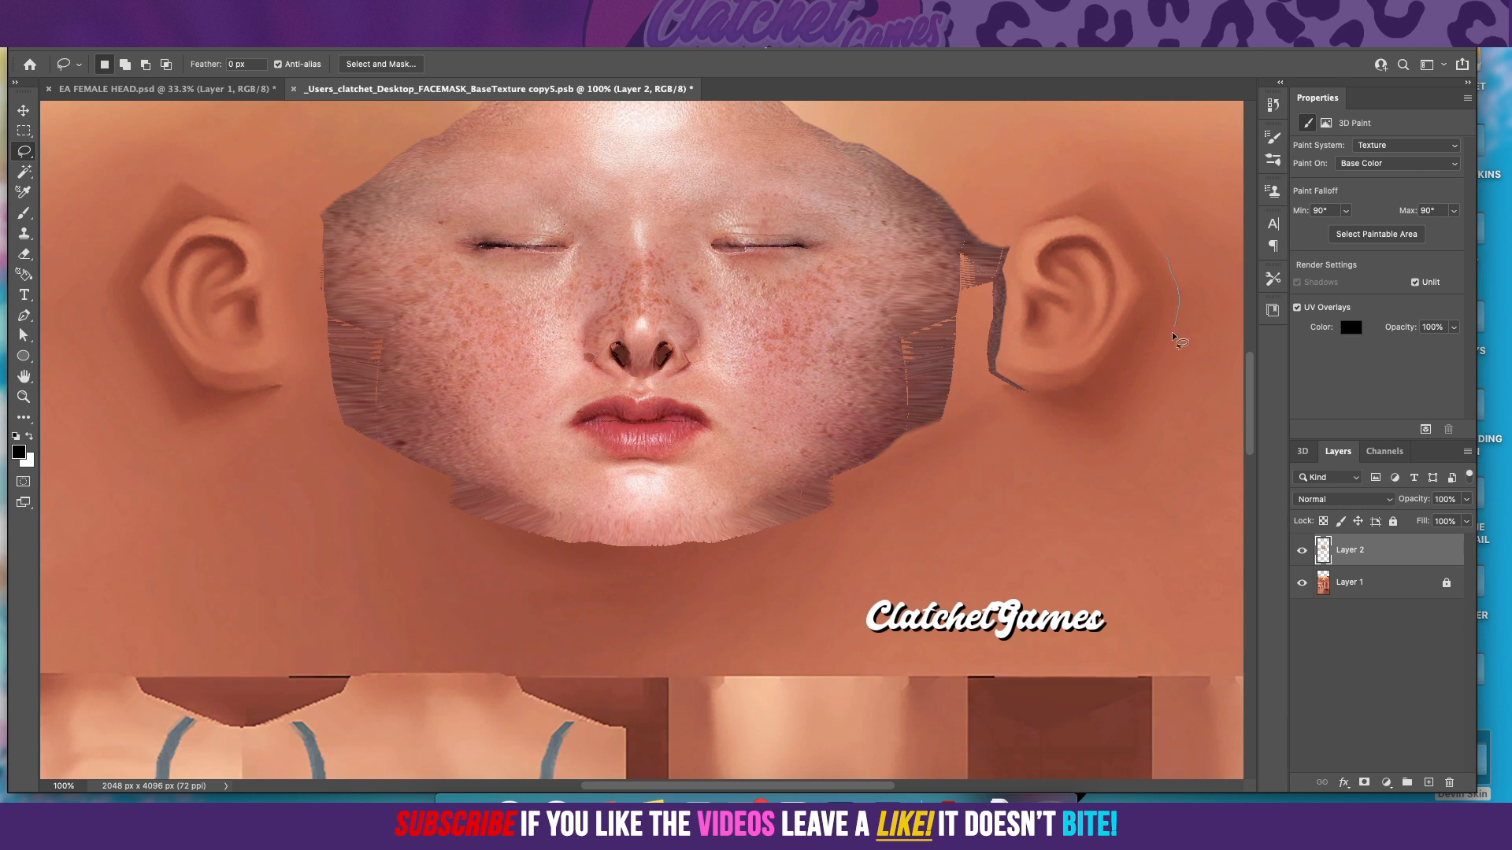
# Step: Lasso the leftover face fragments around the right ear on Layer 2 and delete them
pyautogui.moveTo(1070, 426)
pyautogui.mouseDown()
pyautogui.moveTo(1024, 421)
pyautogui.moveTo(979, 377)
pyautogui.mouseUp()
pyautogui.moveTo(966, 300); pyautogui.dragTo(965, 240)
pyautogui.moveTo(1157, 251); pyautogui.dragTo(1158, 285)
pyautogui.press('Delete')
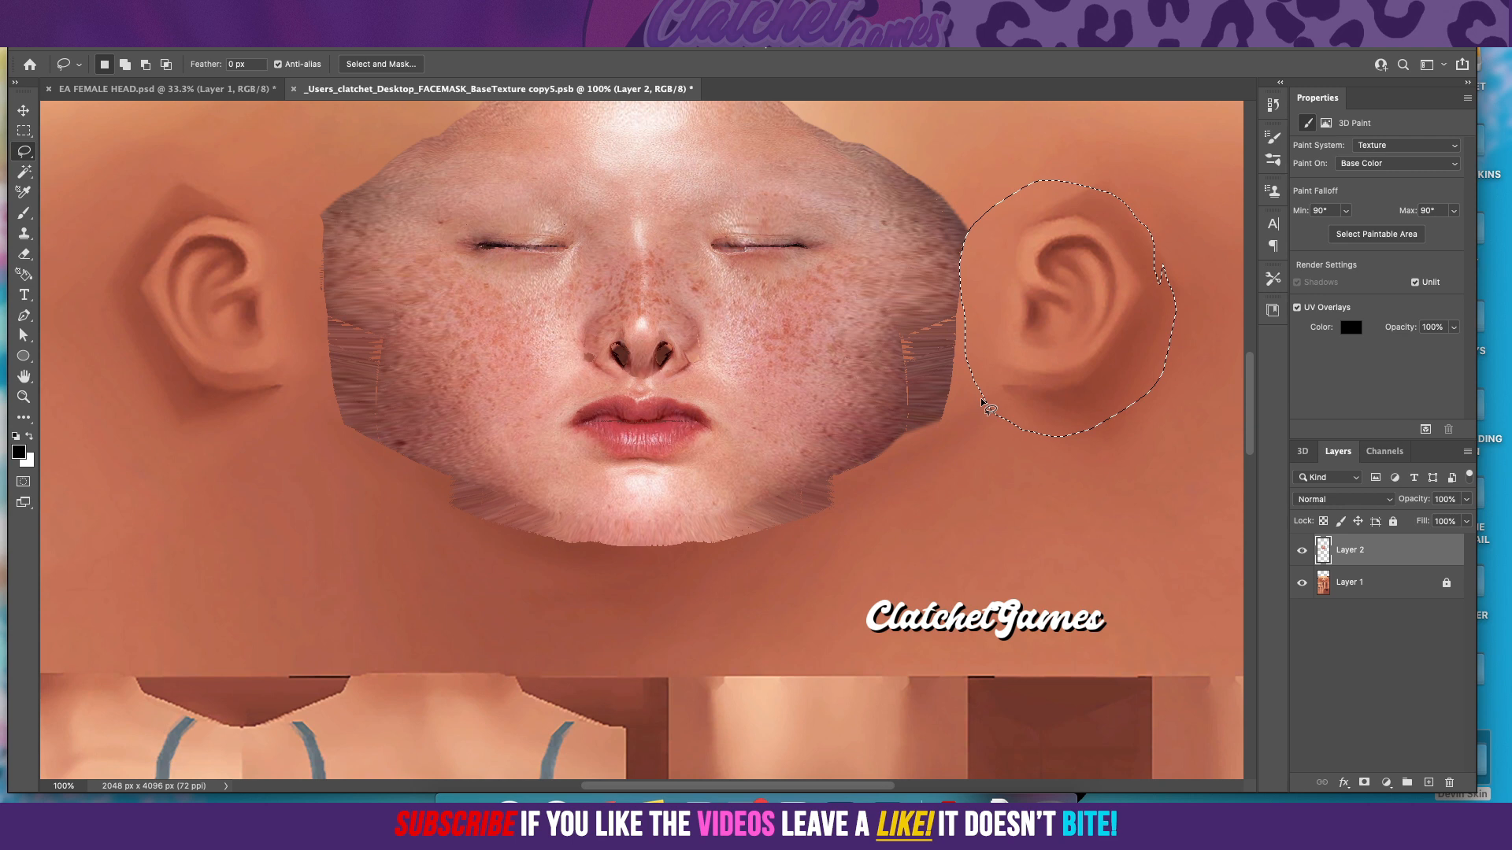
pyautogui.press('super+d')
# Step: Lasso the stray marks around the eye image in the texture's upper-left corner to clear them from Layer 2
pyautogui.scroll(5, 1063, 342)
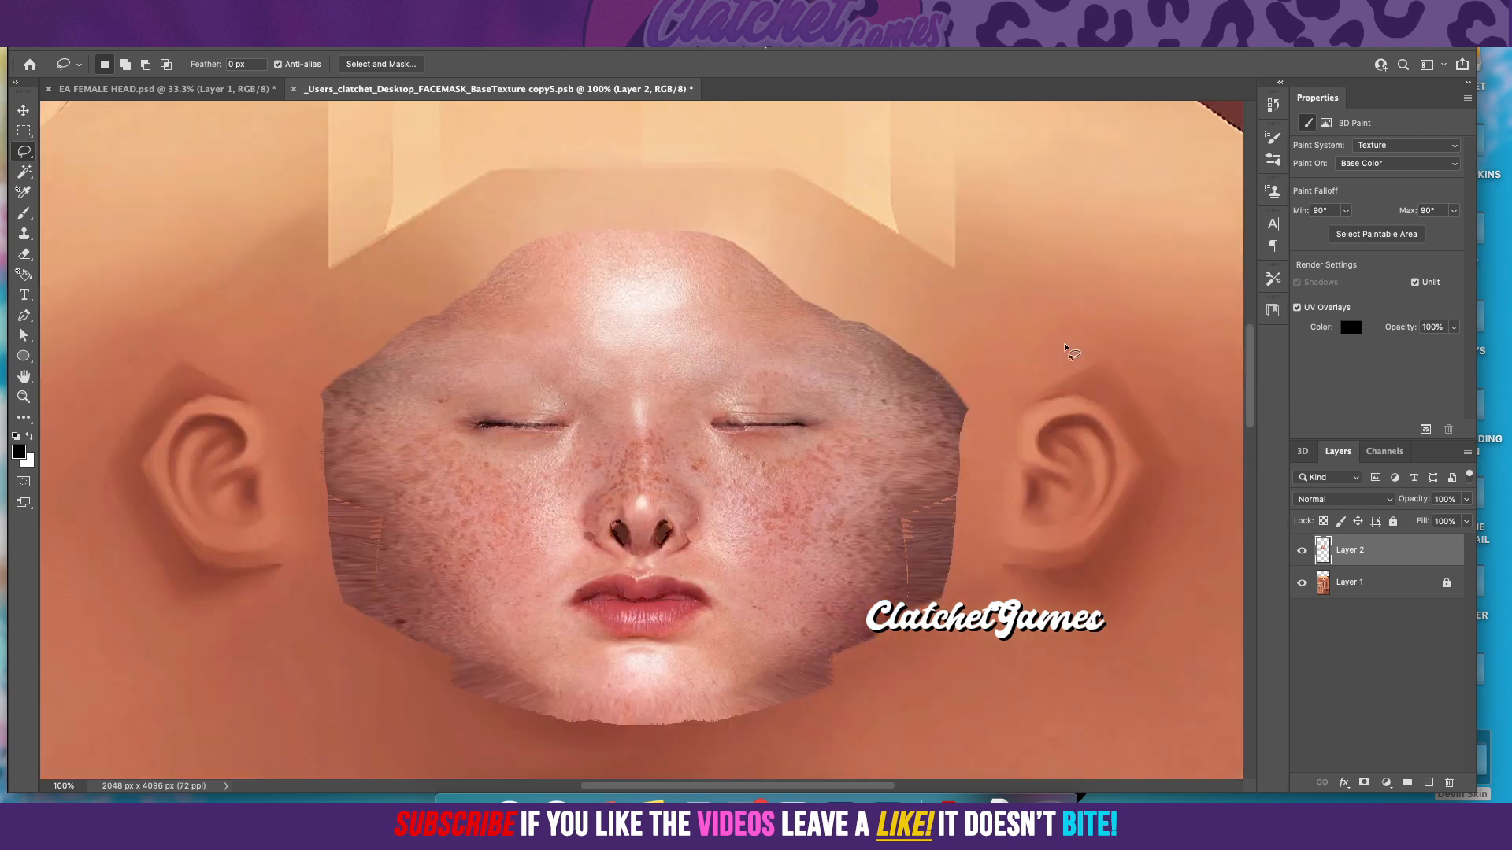
pyautogui.hscroll(-10, 622, 763)
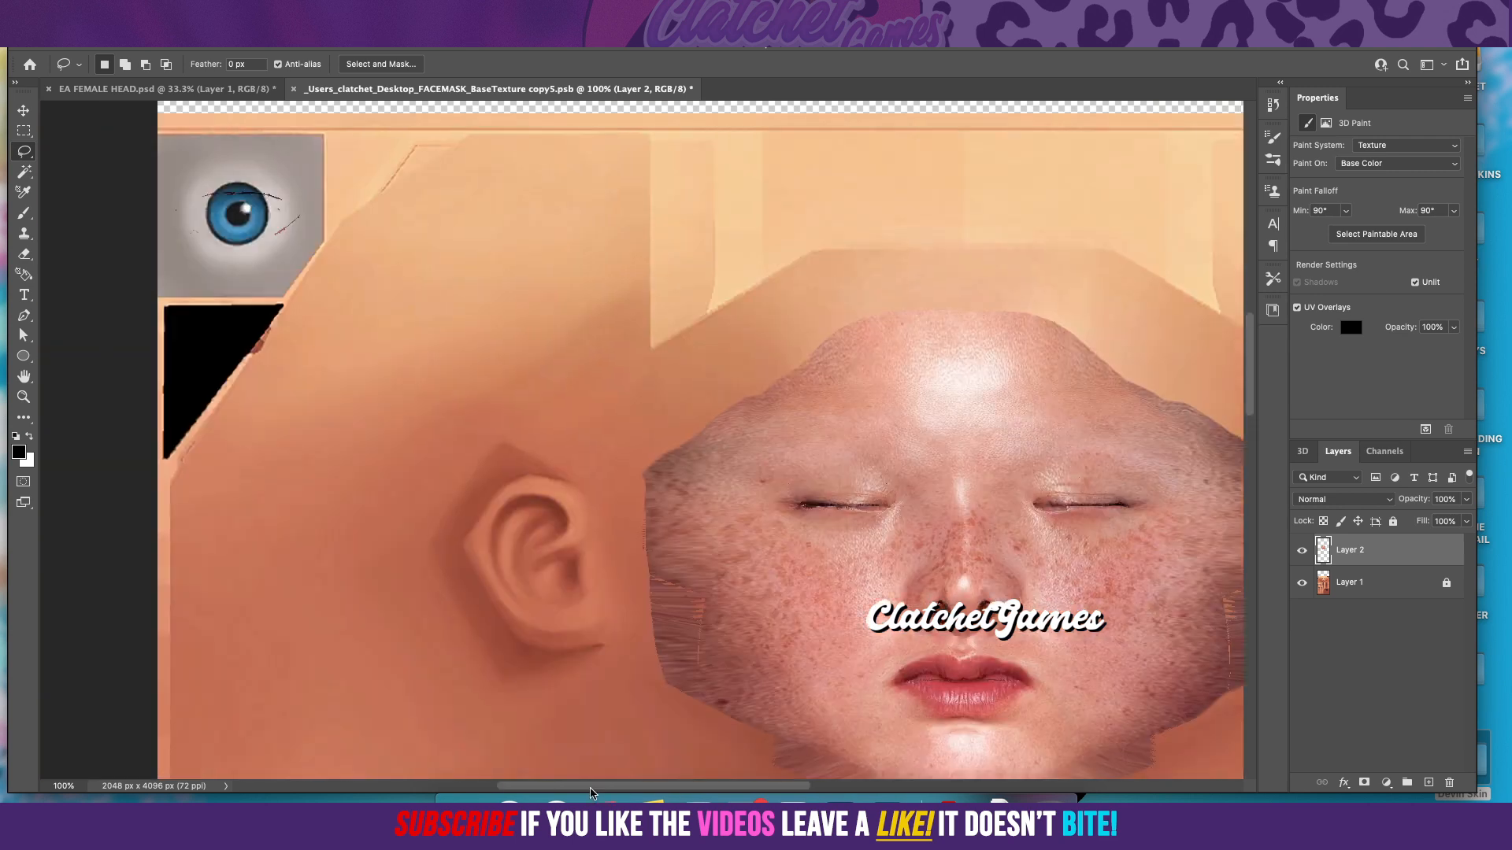
pyautogui.moveTo(274, 137); pyautogui.dragTo(344, 130)
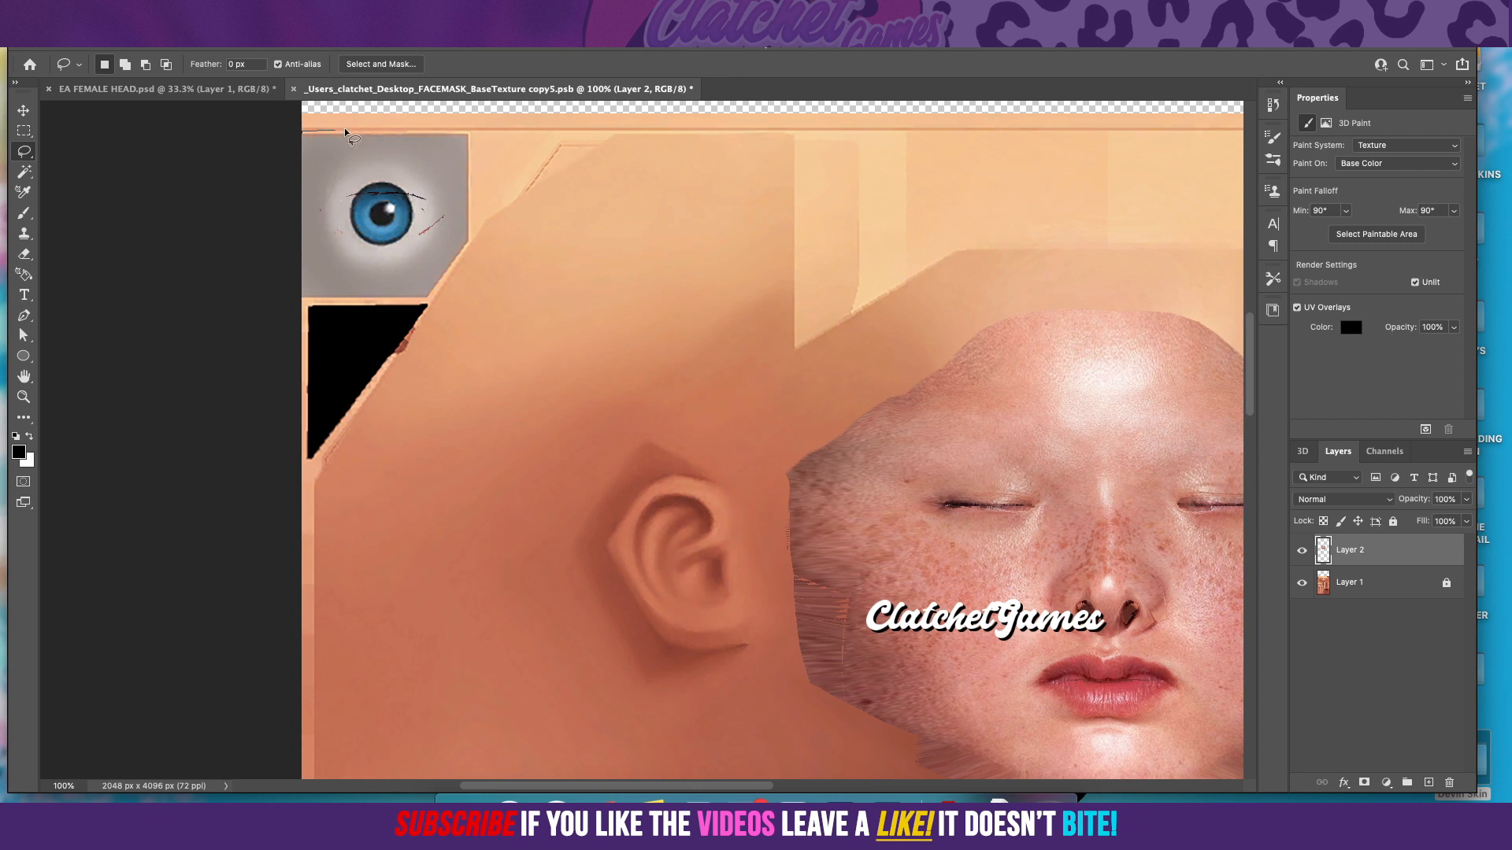
pyautogui.moveTo(639, 141)
pyautogui.mouseDown()
pyautogui.moveTo(768, 261)
pyautogui.moveTo(616, 384)
pyautogui.moveTo(387, 417)
pyautogui.moveTo(275, 345)
pyautogui.moveTo(250, 236)
pyautogui.moveTo(298, 146)
pyautogui.mouseUp()
pyautogui.moveTo(403, 116); pyautogui.dragTo(408, 115)
pyautogui.click(402, 273)
# Step: Lasso the thin stray line in the lower-left part of the head texture and delete it
pyautogui.scroll(-5, 409, 282)
pyautogui.scroll(-6, 407, 287)
pyautogui.moveTo(252, 269); pyautogui.dragTo(526, 215)
pyautogui.moveTo(526, 425)
pyautogui.mouseDown()
pyautogui.moveTo(307, 406)
pyautogui.moveTo(227, 327)
pyautogui.moveTo(229, 236)
pyautogui.mouseUp()
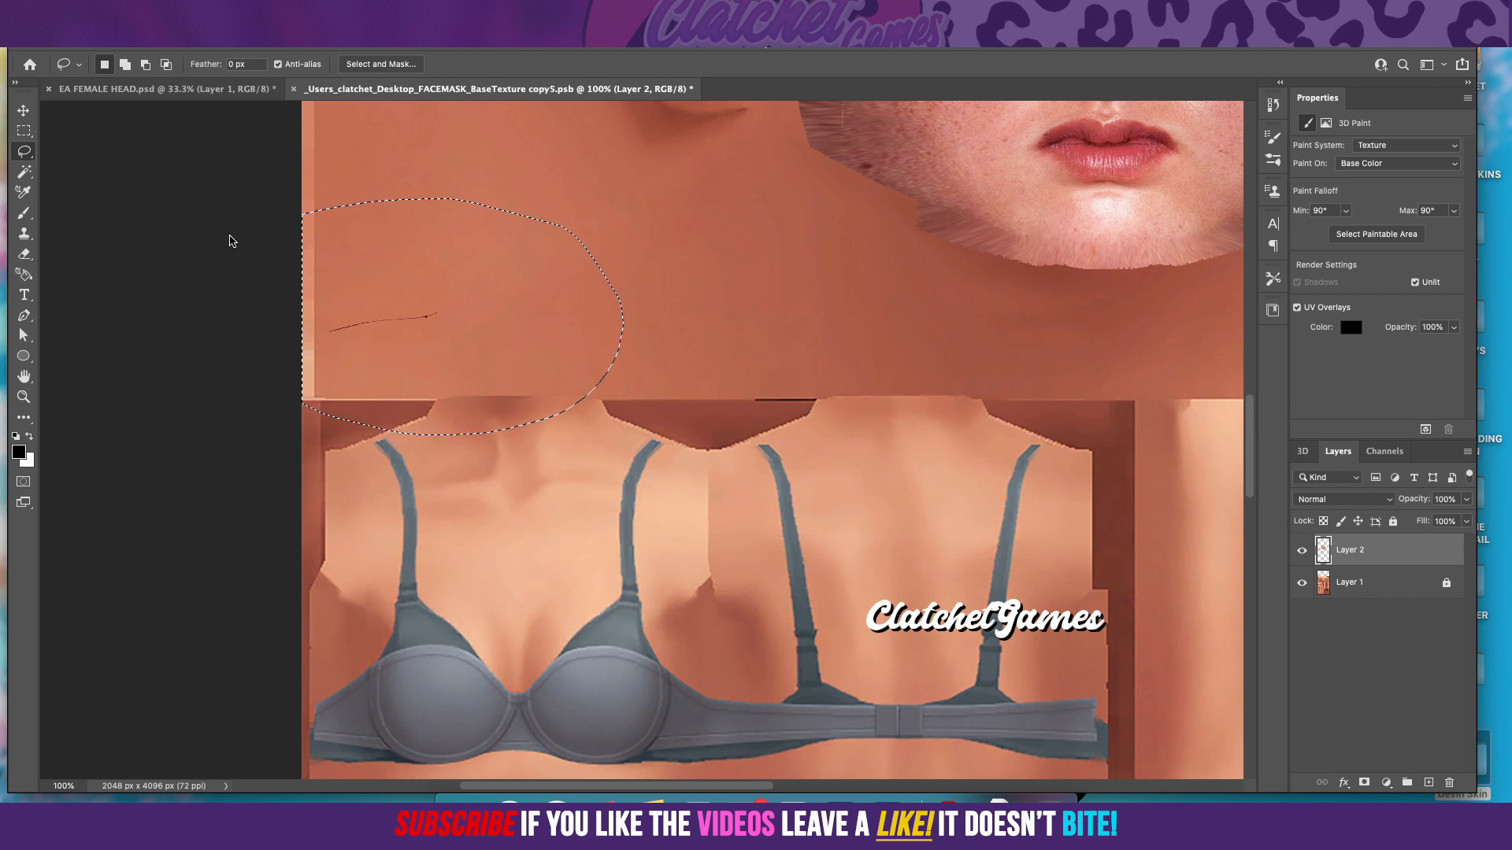
pyautogui.press('Delete')
pyautogui.hotkey('ctrl', 'd')
# Step: Lasso the thin stray line in the lower-right part of the head texture, delete it from Layer 2 and deselect
pyautogui.moveTo(572, 786); pyautogui.dragTo(831, 779)
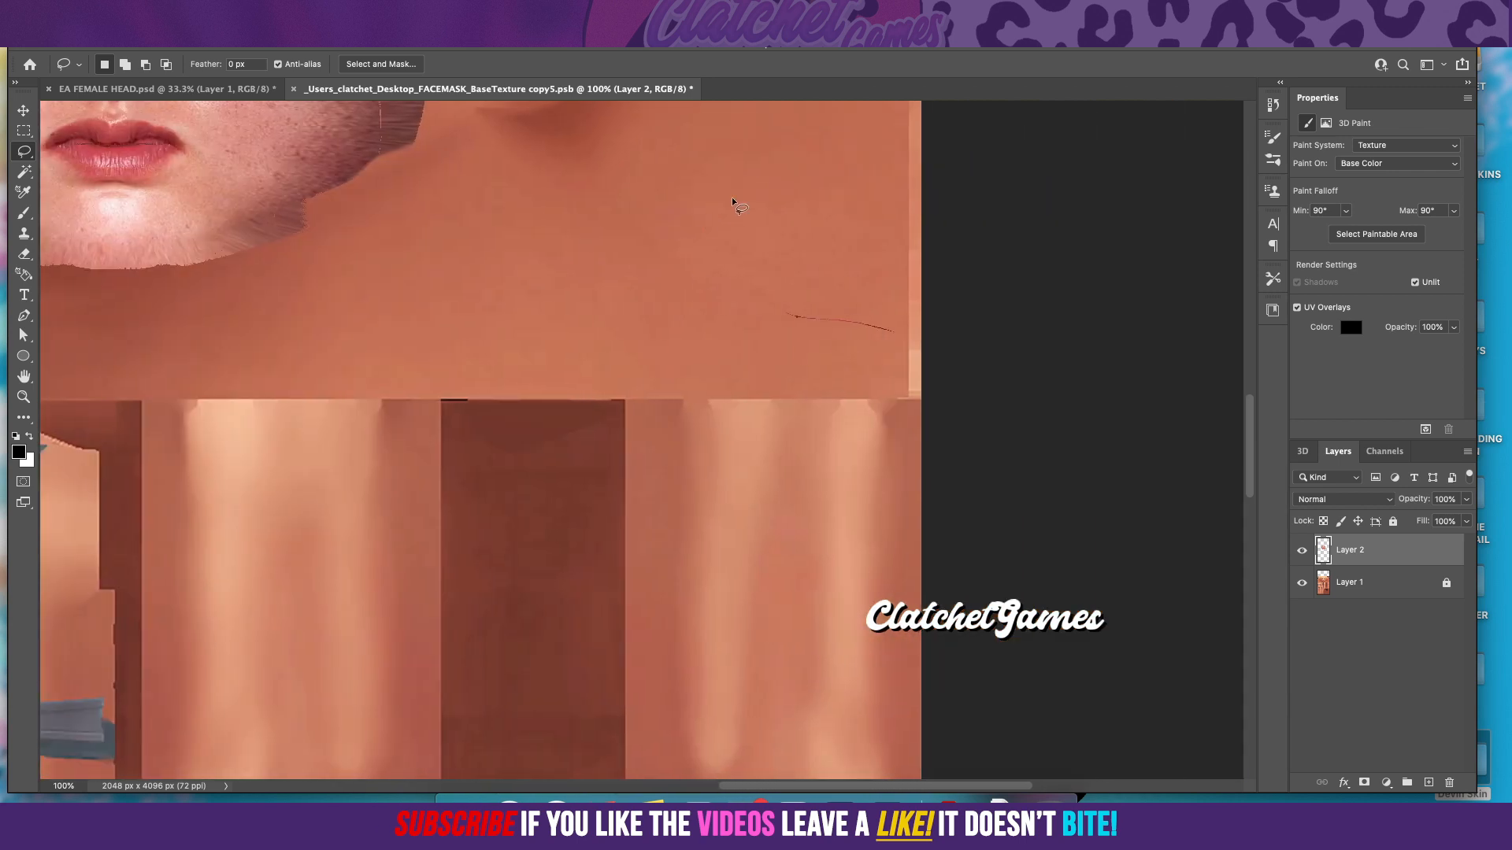
pyautogui.moveTo(722, 157)
pyautogui.mouseDown()
pyautogui.moveTo(995, 391)
pyautogui.moveTo(858, 482)
pyautogui.moveTo(600, 408)
pyautogui.mouseUp()
pyautogui.moveTo(567, 184)
pyautogui.mouseDown()
pyautogui.moveTo(618, 134)
pyautogui.moveTo(667, 126)
pyautogui.moveTo(723, 150)
pyautogui.mouseUp()
pyautogui.press('Delete')
pyautogui.hotkey('ctrl', 'd')
pyautogui.scroll(2, 675, 312)
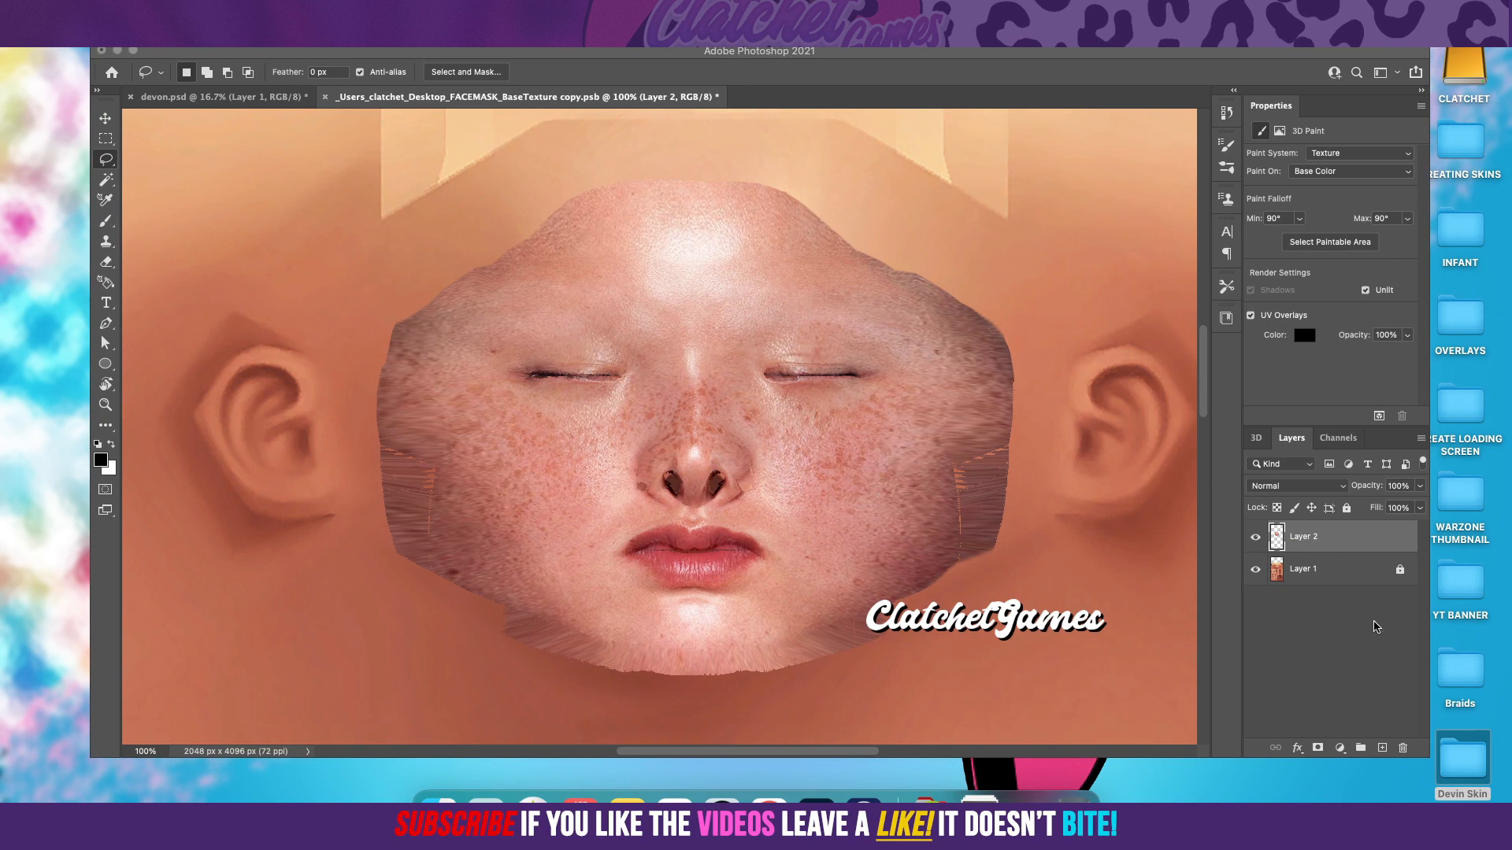
# Step: Hide Layer 1 and add a new empty layer directly beneath Layer 2
pyautogui.click(1255, 571)
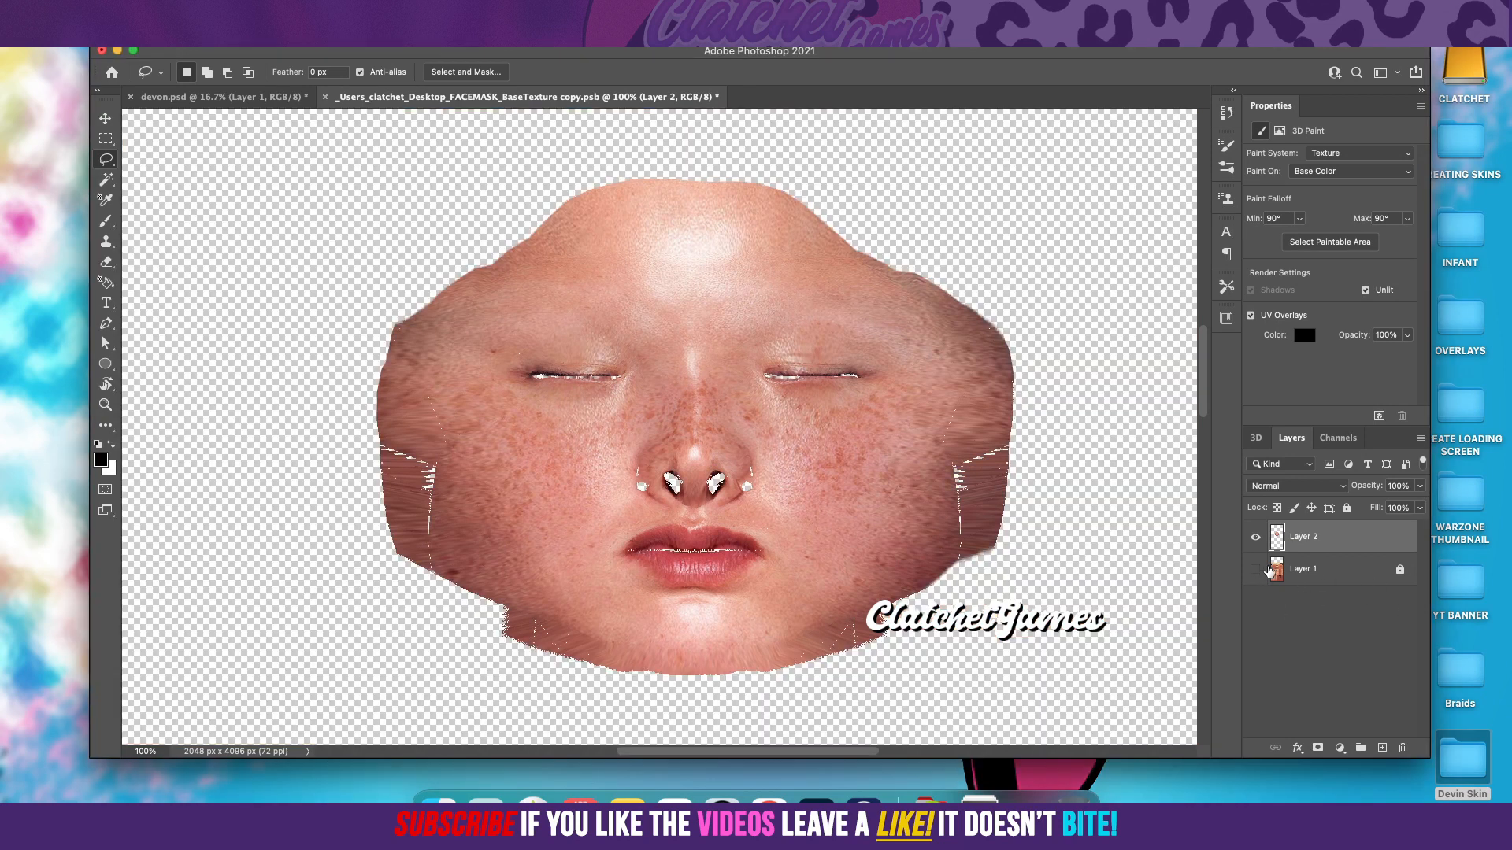
pyautogui.click(1384, 748)
pyautogui.moveTo(1346, 539); pyautogui.dragTo(1340, 579)
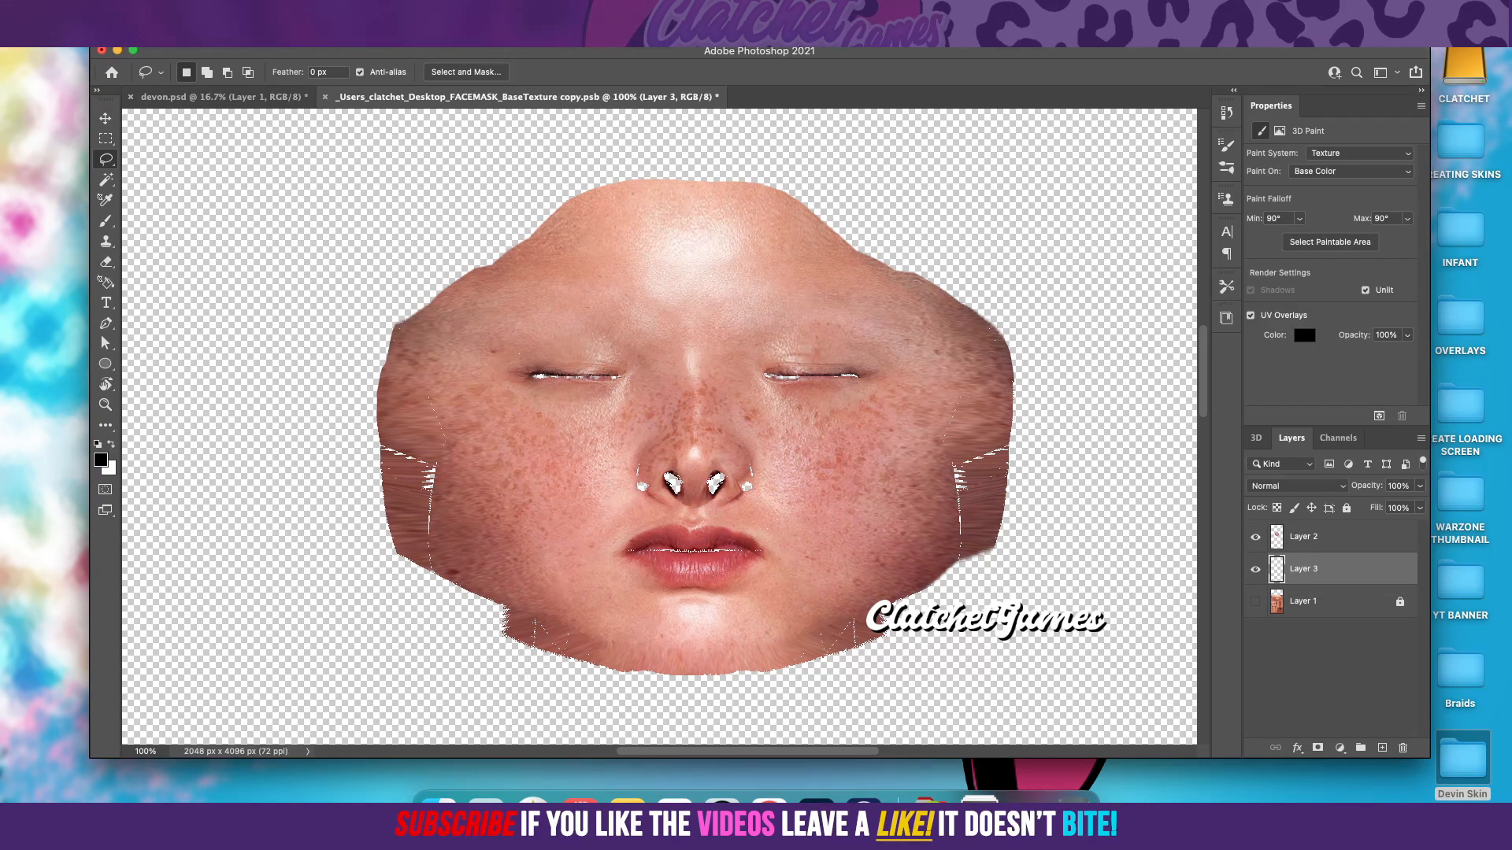
# Step: Sample the reddish-brown tone #884540 from the closed eyelid as the foreground colour
pyautogui.click(425, 10)
pyautogui.click(479, 122)
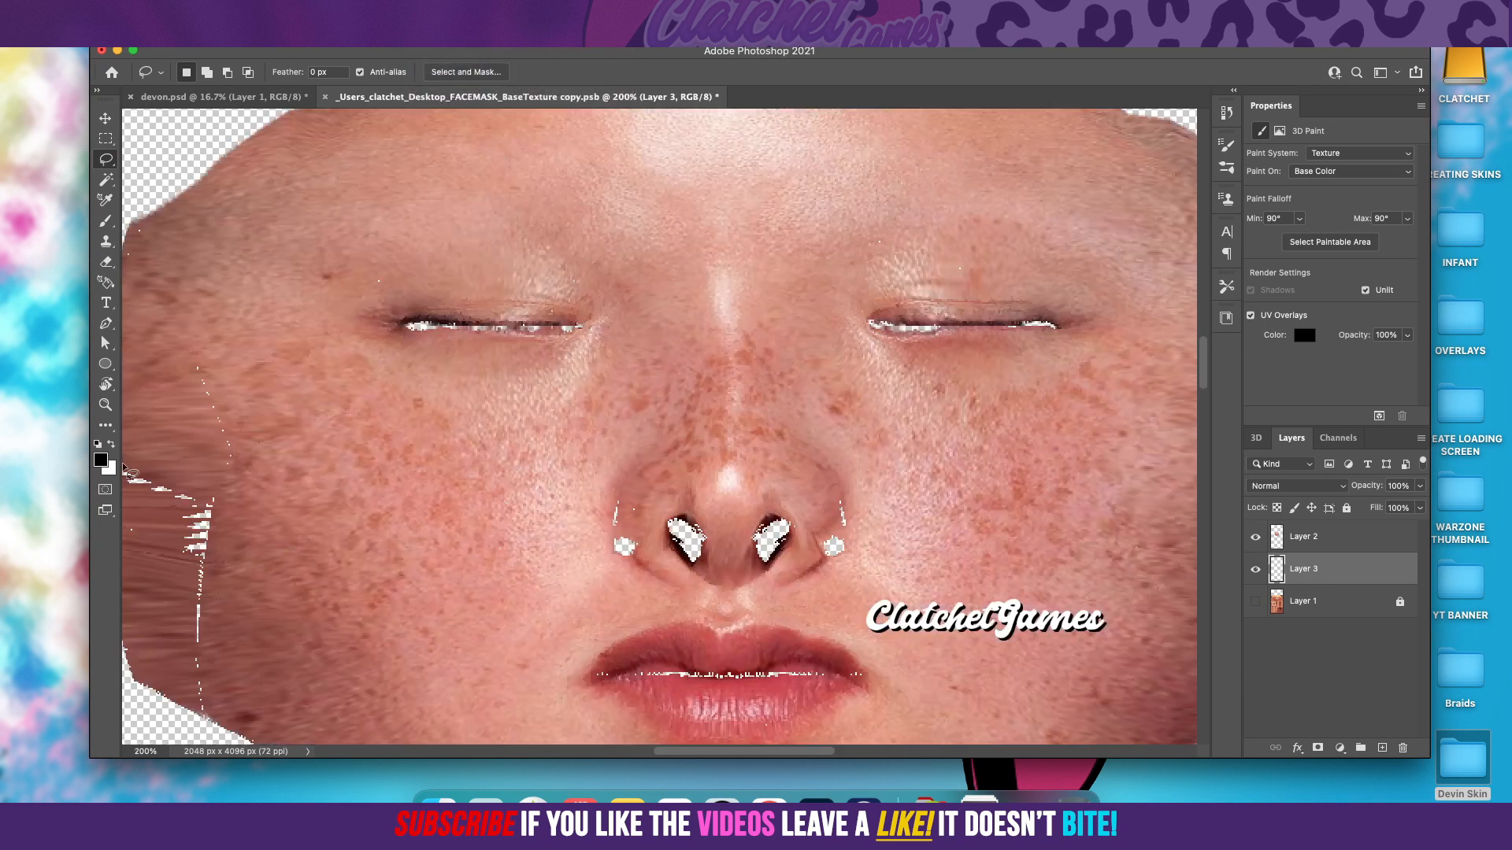
pyautogui.click(96, 461)
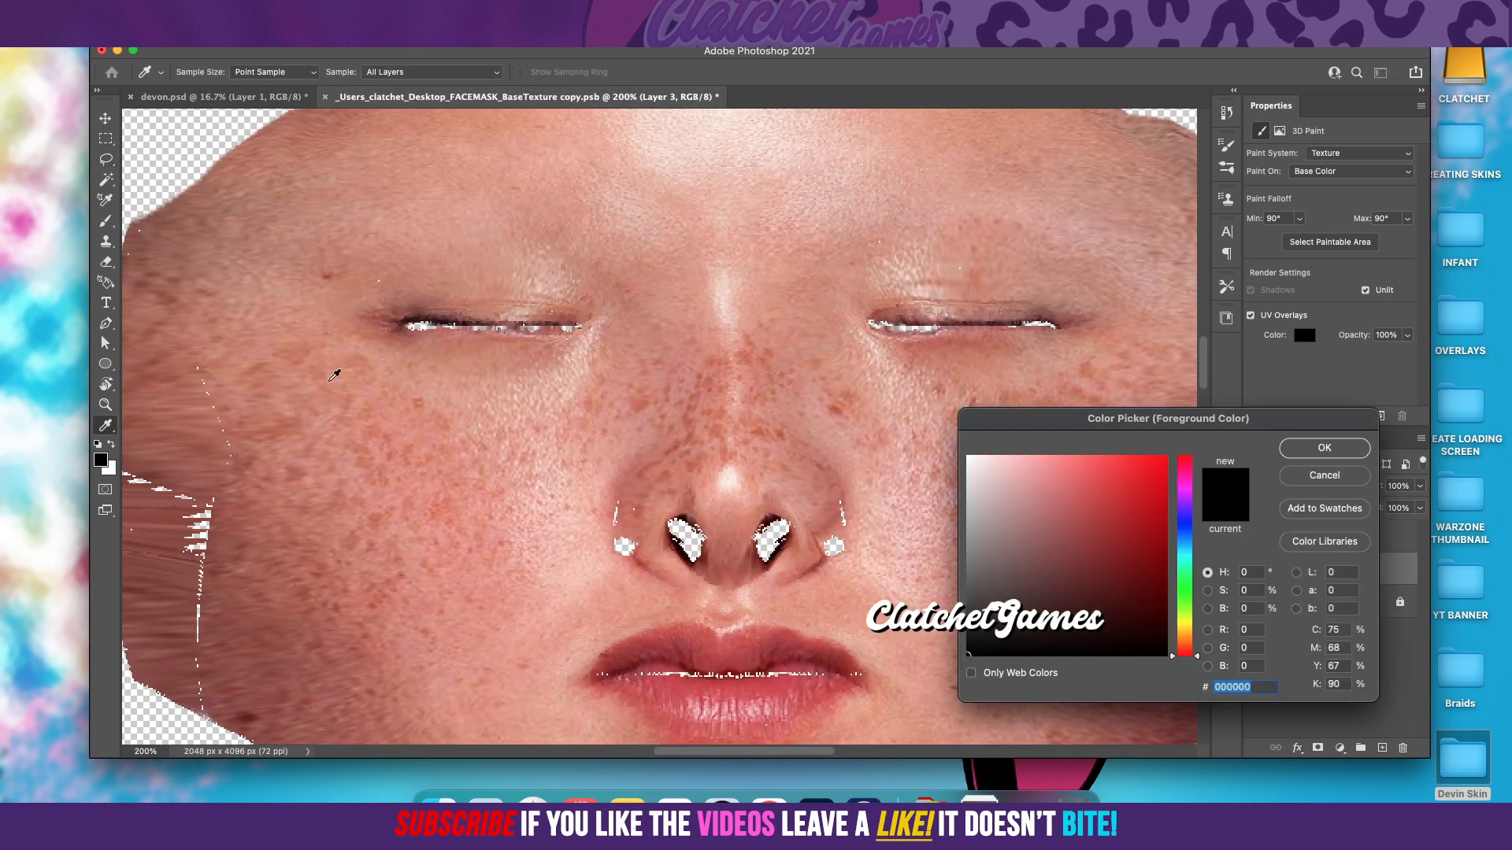
pyautogui.click(407, 328)
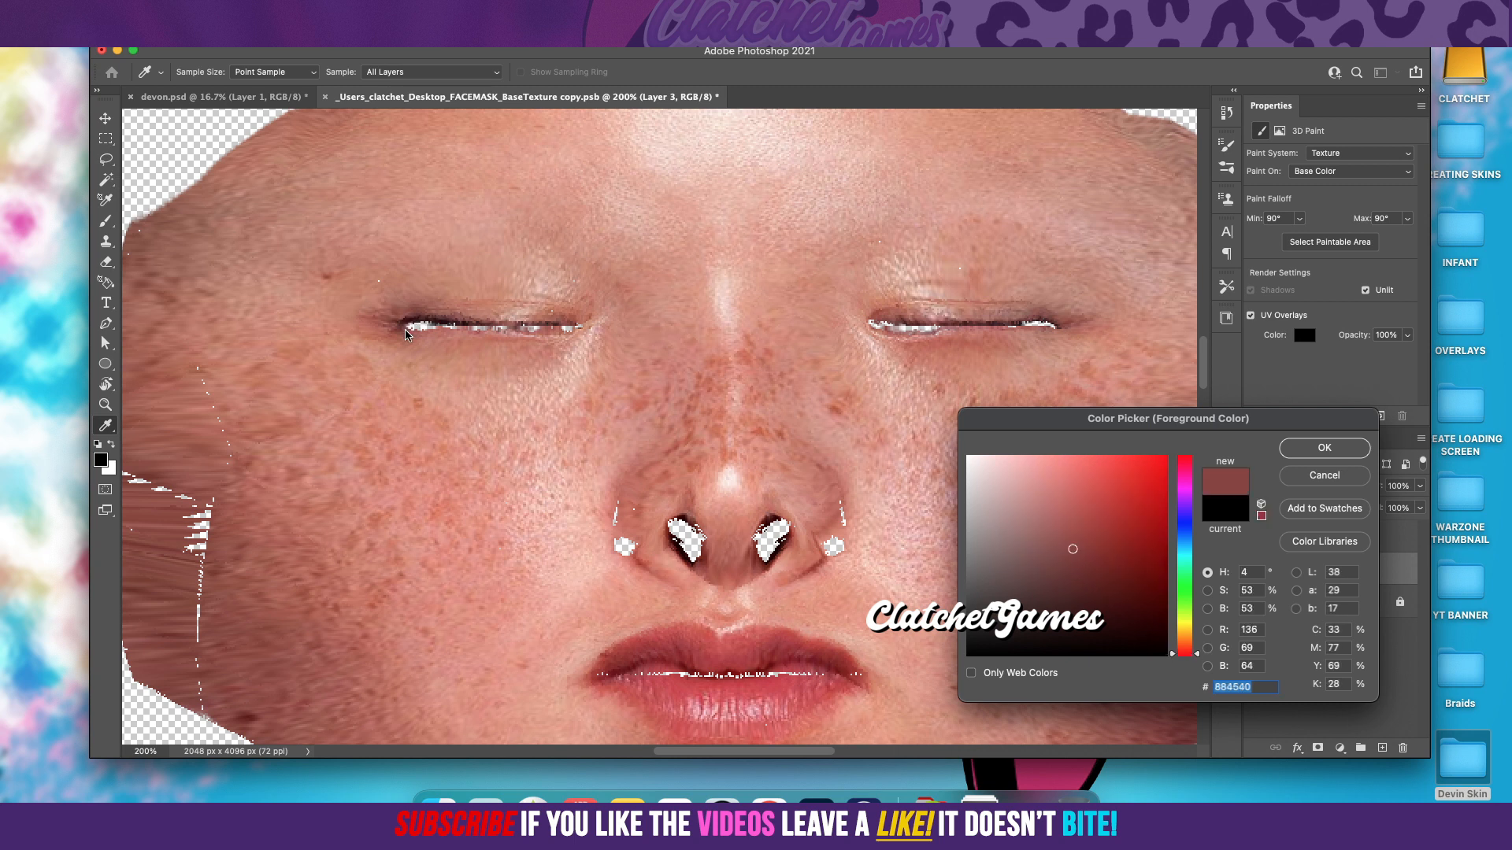
pyautogui.click(1353, 447)
# Step: Set the brush size to 17 px and paint over the transparent gaps along both closed eyes on Layer 3
pyautogui.click(105, 221)
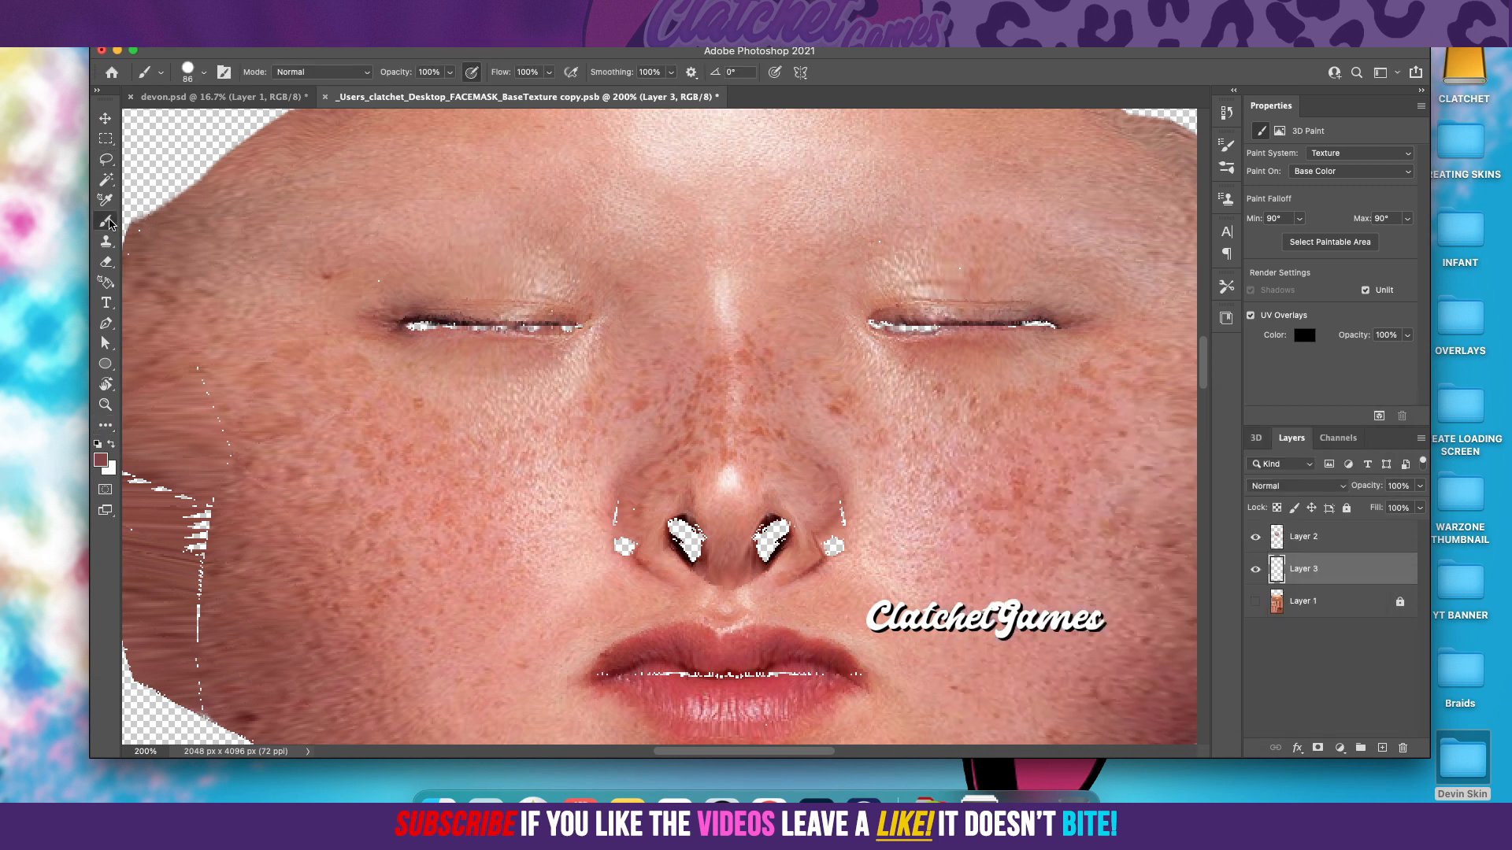
pyautogui.click(203, 73)
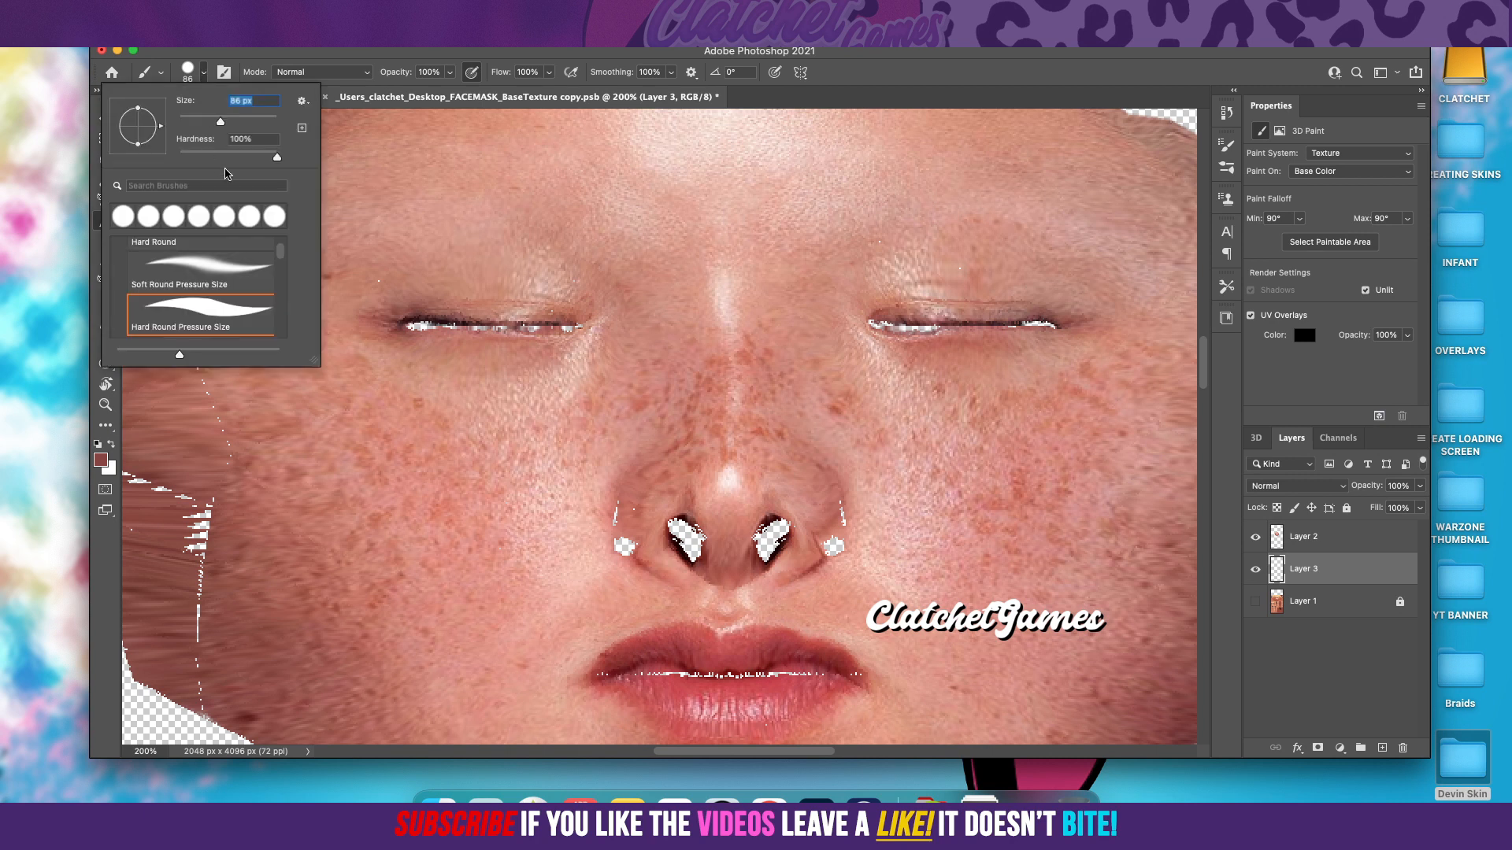
pyautogui.moveTo(209, 124); pyautogui.dragTo(200, 125)
pyautogui.moveTo(189, 122); pyautogui.dragTo(186, 121)
pyautogui.moveTo(517, 324); pyautogui.dragTo(586, 325)
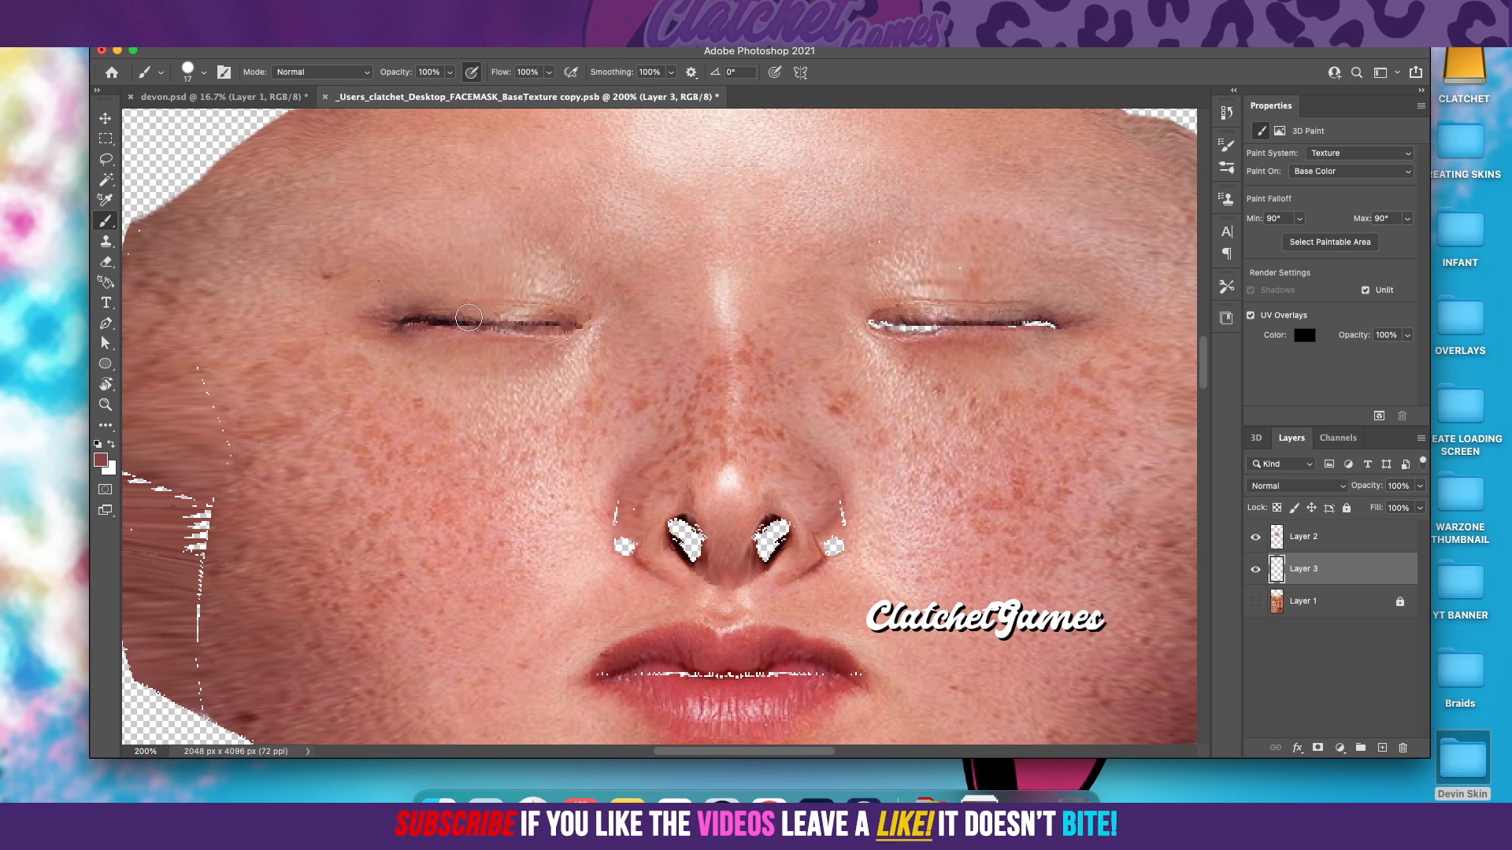
pyautogui.moveTo(871, 325); pyautogui.dragTo(1081, 329)
# Step: Sample the skin tone #cc7a6c beside the nose and paint over the small gaps on both outer sides of the nostrils
pyautogui.scroll(-2, 785, 471)
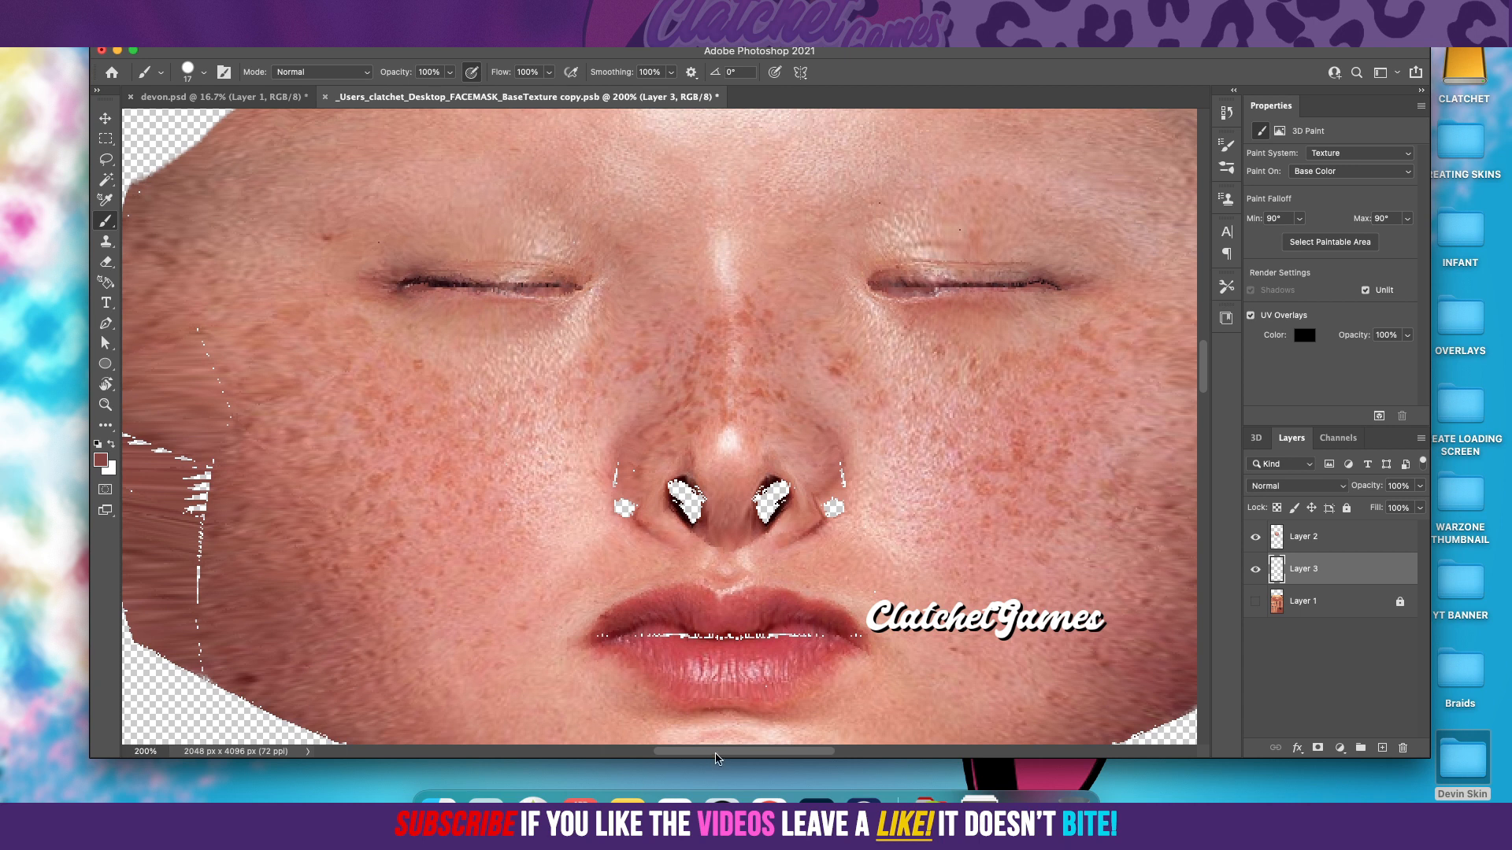
pyautogui.moveTo(716, 754); pyautogui.dragTo(698, 754)
pyautogui.click(103, 462)
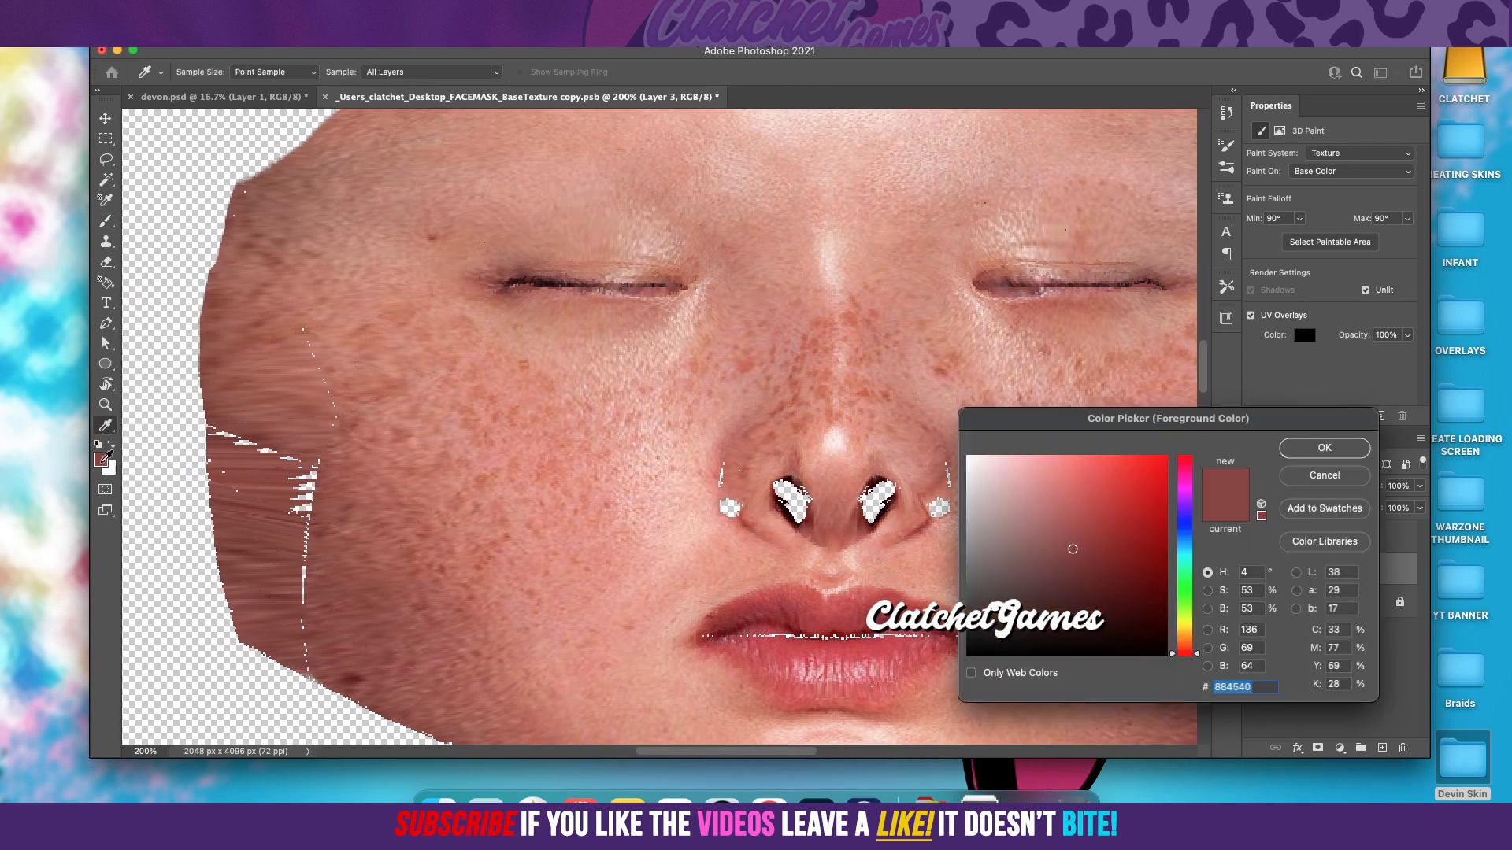
pyautogui.click(726, 497)
pyautogui.click(1327, 450)
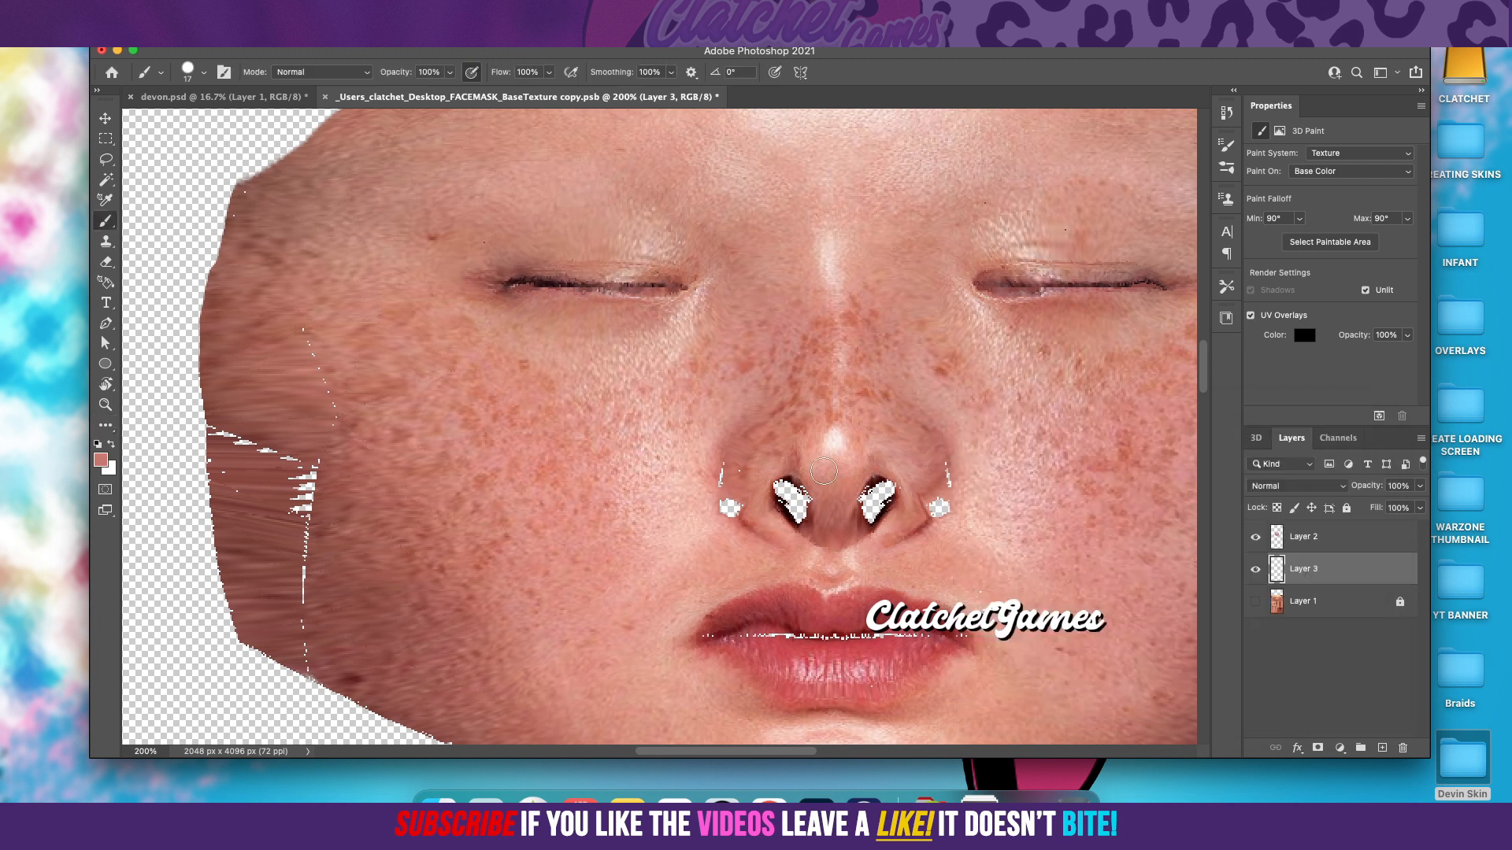
pyautogui.moveTo(727, 450)
pyautogui.mouseDown()
pyautogui.moveTo(736, 531)
pyautogui.moveTo(719, 519)
pyautogui.moveTo(738, 474)
pyautogui.mouseUp()
pyautogui.moveTo(945, 455)
pyautogui.mouseDown()
pyautogui.moveTo(932, 544)
pyautogui.moveTo(945, 469)
pyautogui.mouseUp()
# Step: Choose the dark red #3d0608 as foreground colour and fill both transparent nostril holes with the brush
pyautogui.click(102, 462)
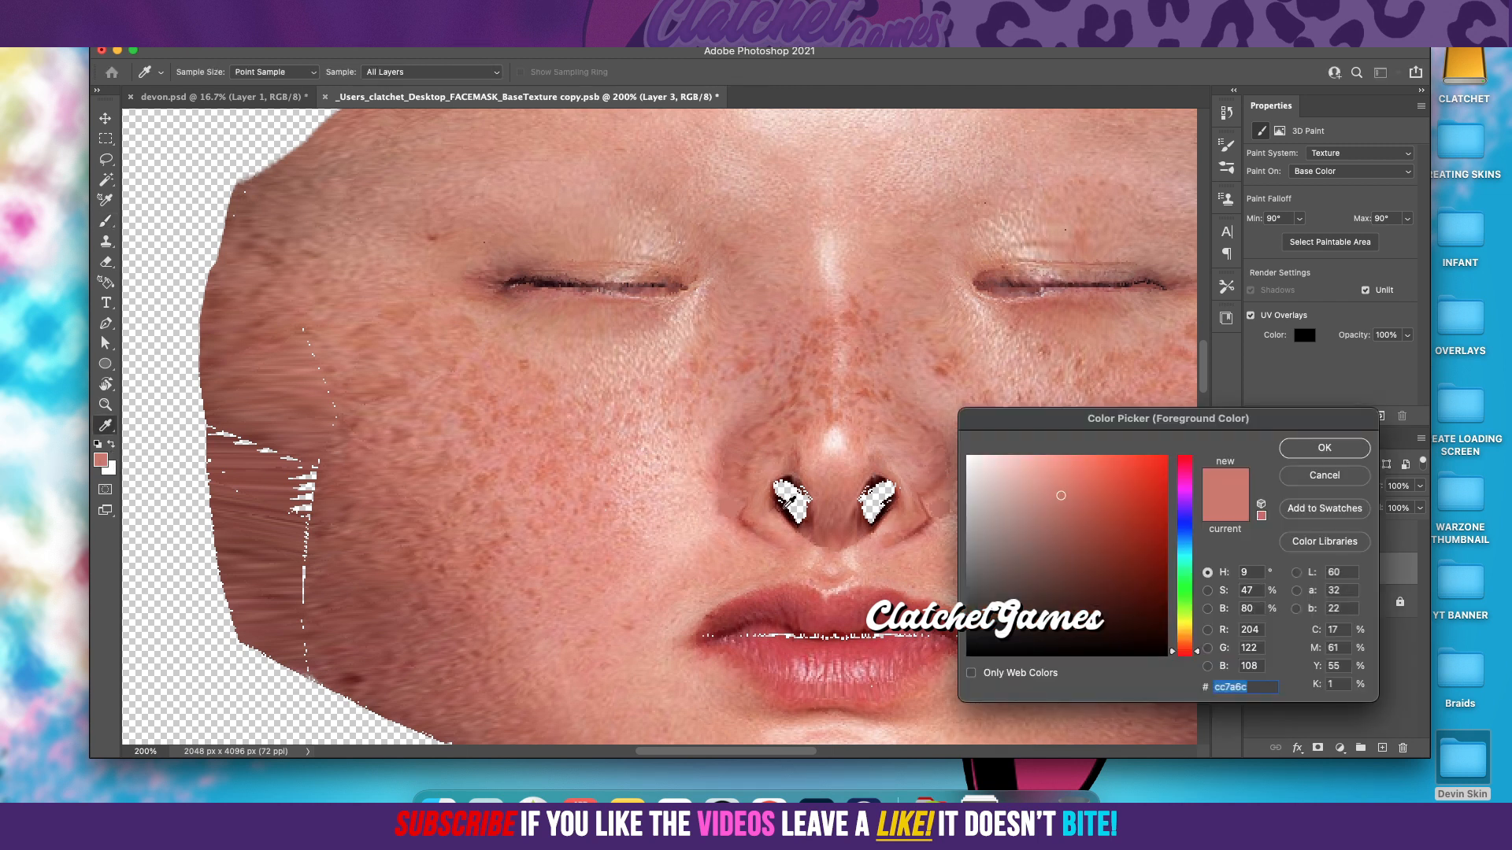
pyautogui.click(785, 510)
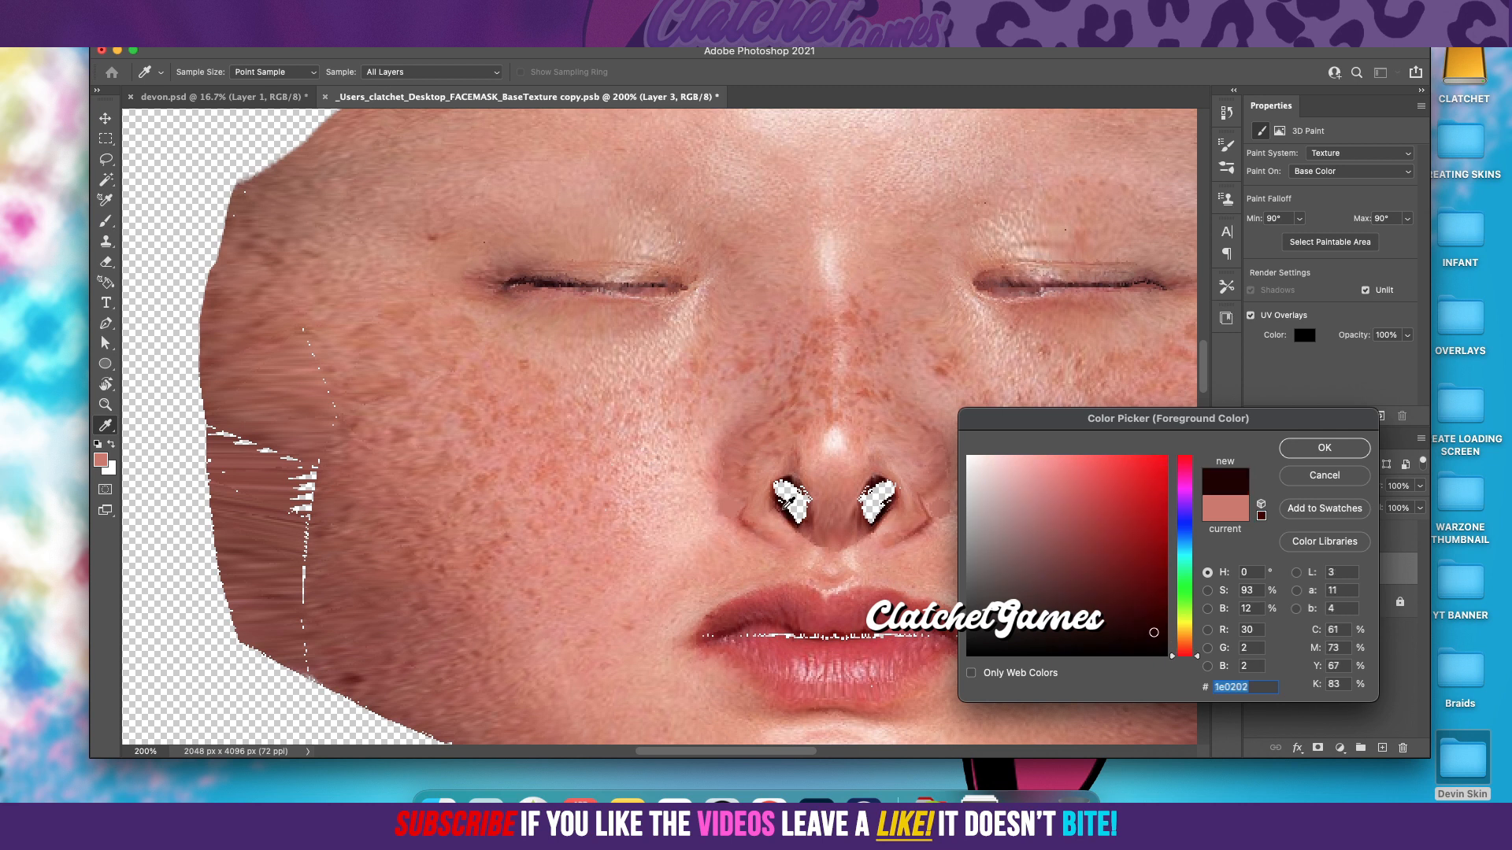
pyautogui.click(783, 509)
pyautogui.click(871, 491)
pyautogui.click(1149, 609)
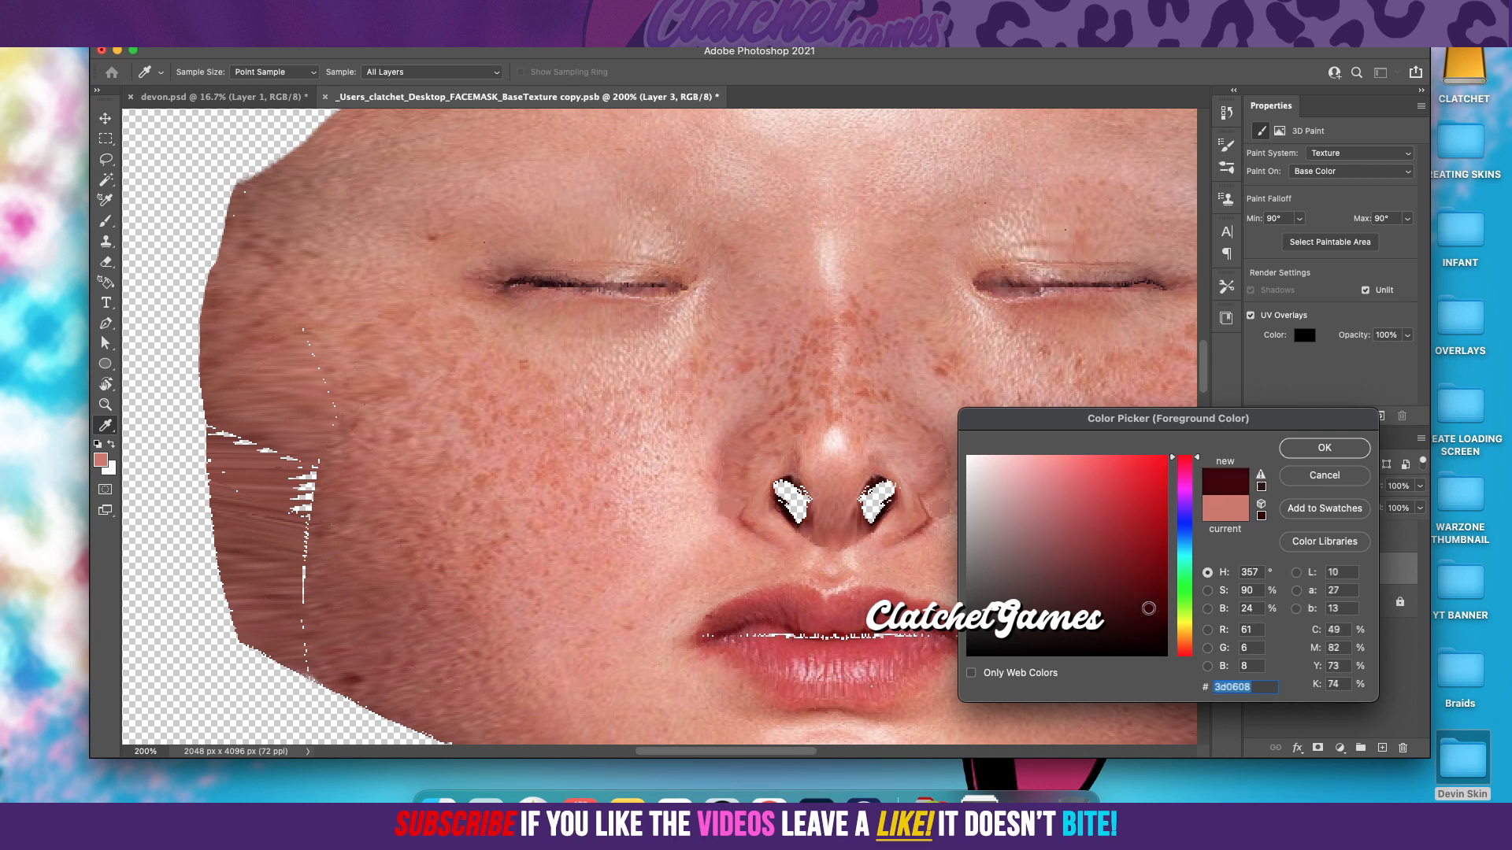
pyautogui.click(1323, 448)
pyautogui.press('b')
pyautogui.moveTo(894, 473)
pyautogui.mouseDown()
pyautogui.moveTo(883, 539)
pyautogui.moveTo(861, 543)
pyautogui.moveTo(855, 502)
pyautogui.moveTo(885, 466)
pyautogui.moveTo(882, 484)
pyautogui.moveTo(810, 514)
pyautogui.moveTo(807, 493)
pyautogui.moveTo(799, 526)
pyautogui.moveTo(812, 538)
pyautogui.moveTo(776, 467)
pyautogui.moveTo(790, 510)
pyautogui.mouseUp()
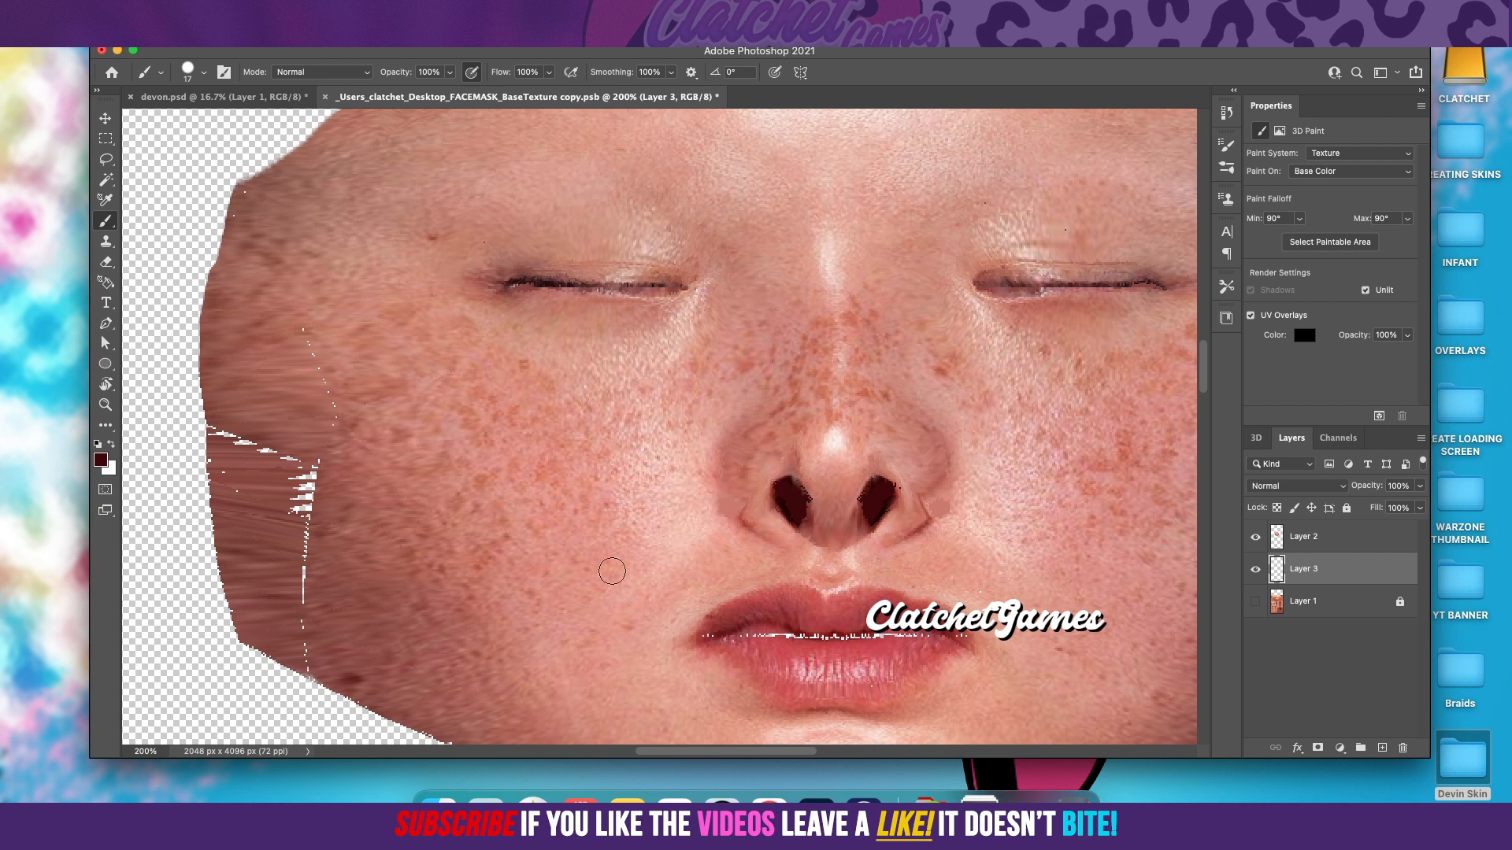
# Step: Sample the lip reds #ac454c and #9b2e2d and paint over the gaps between the lips on Layer 3
pyautogui.click(101, 459)
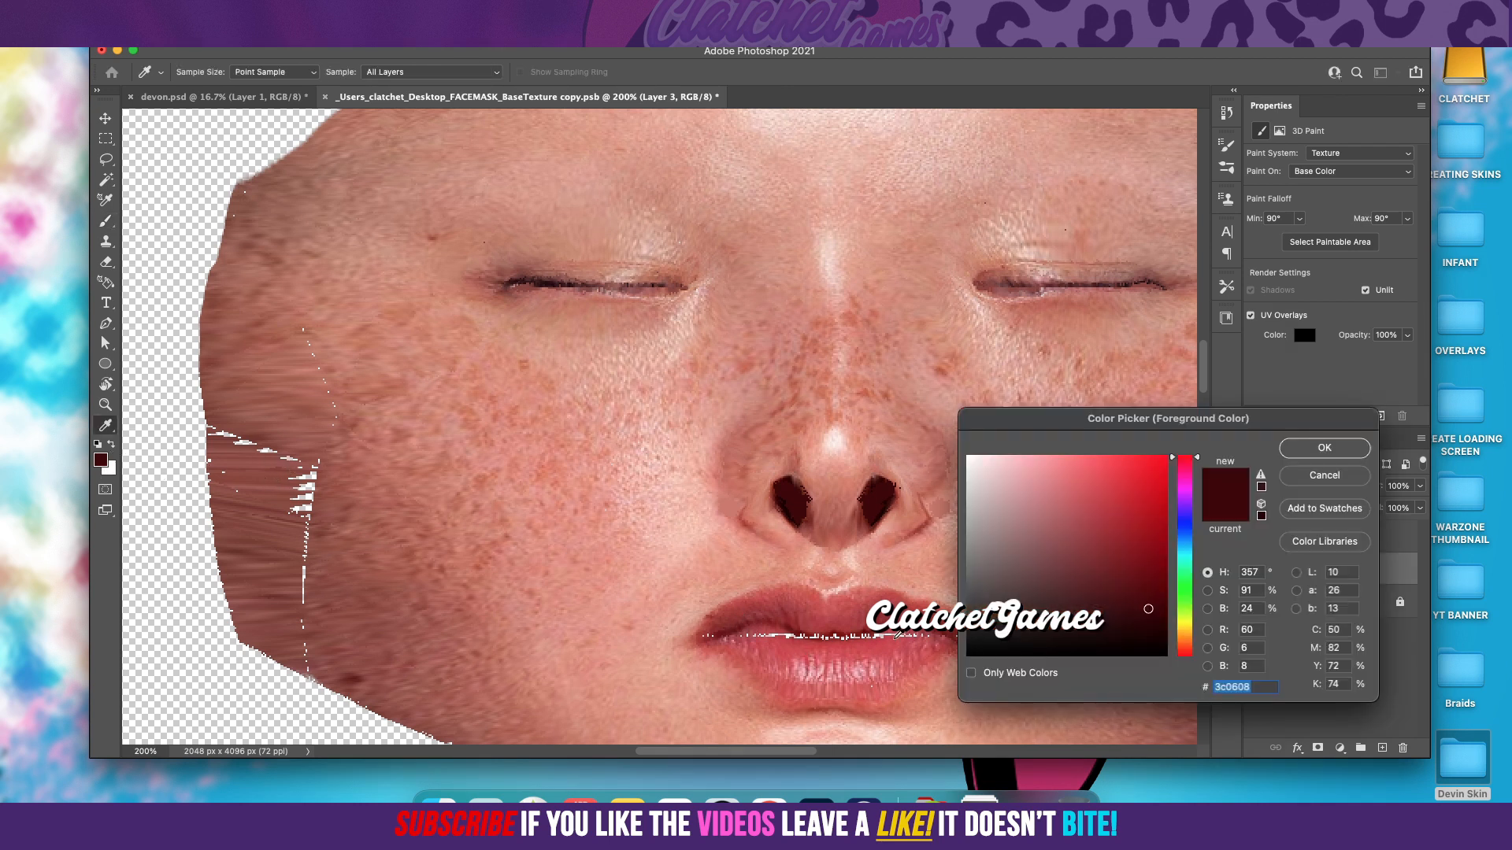
pyautogui.click(835, 619)
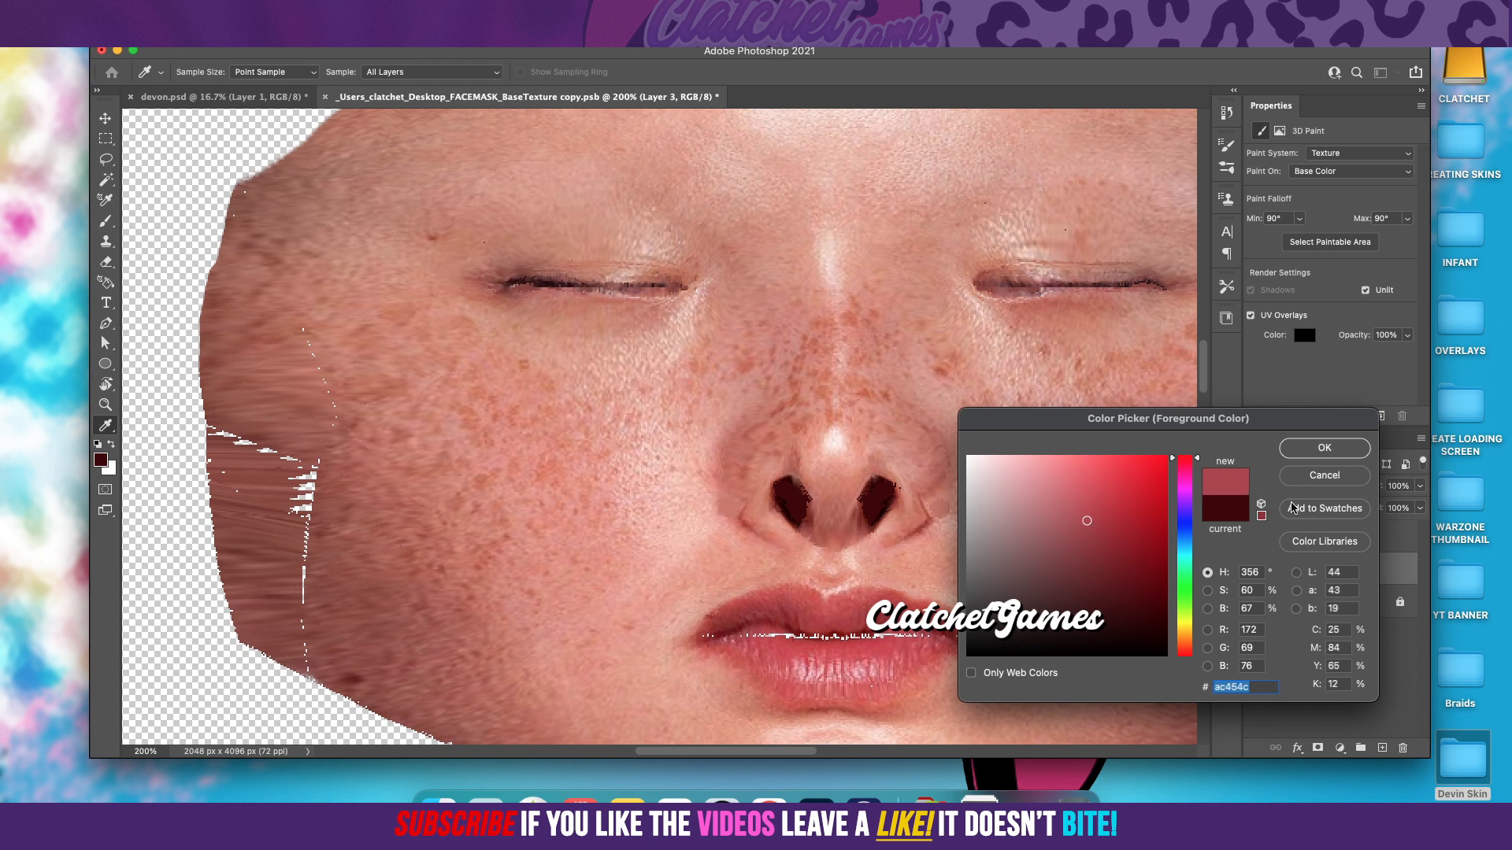
pyautogui.click(1342, 455)
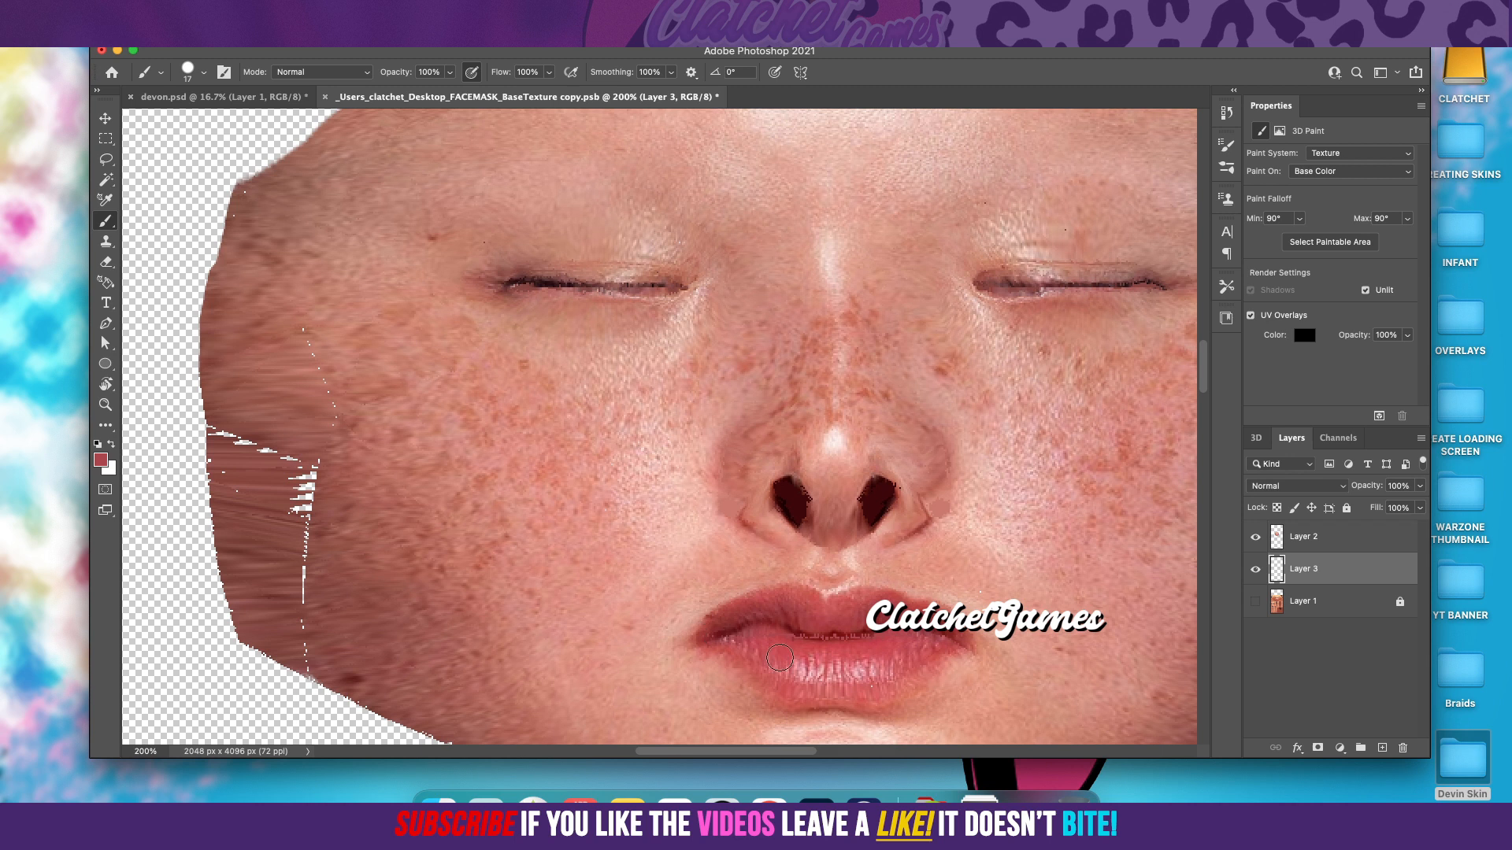
pyautogui.click(101, 460)
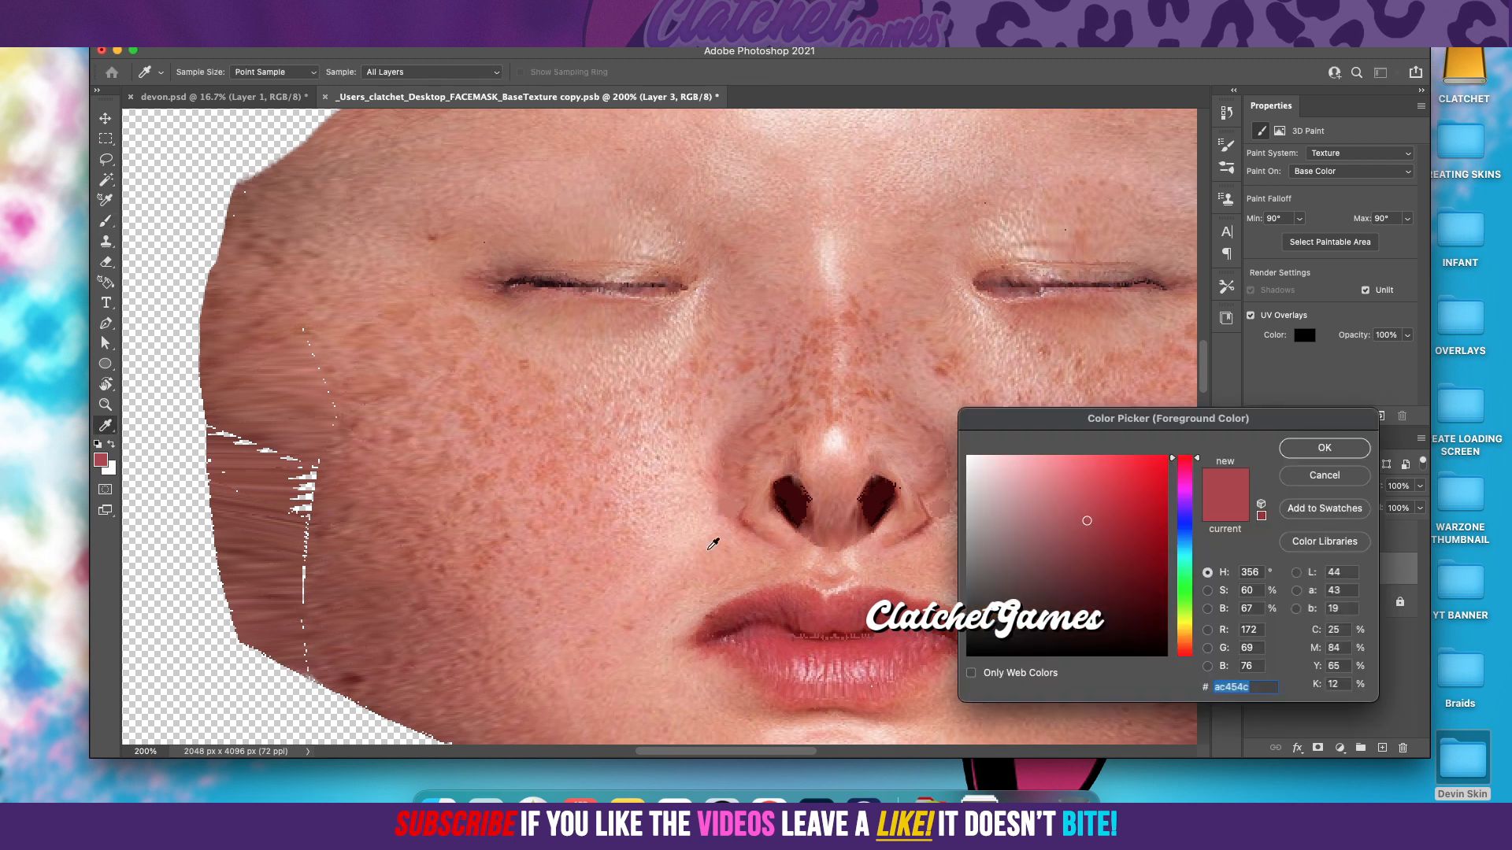
pyautogui.click(817, 635)
pyautogui.click(1326, 448)
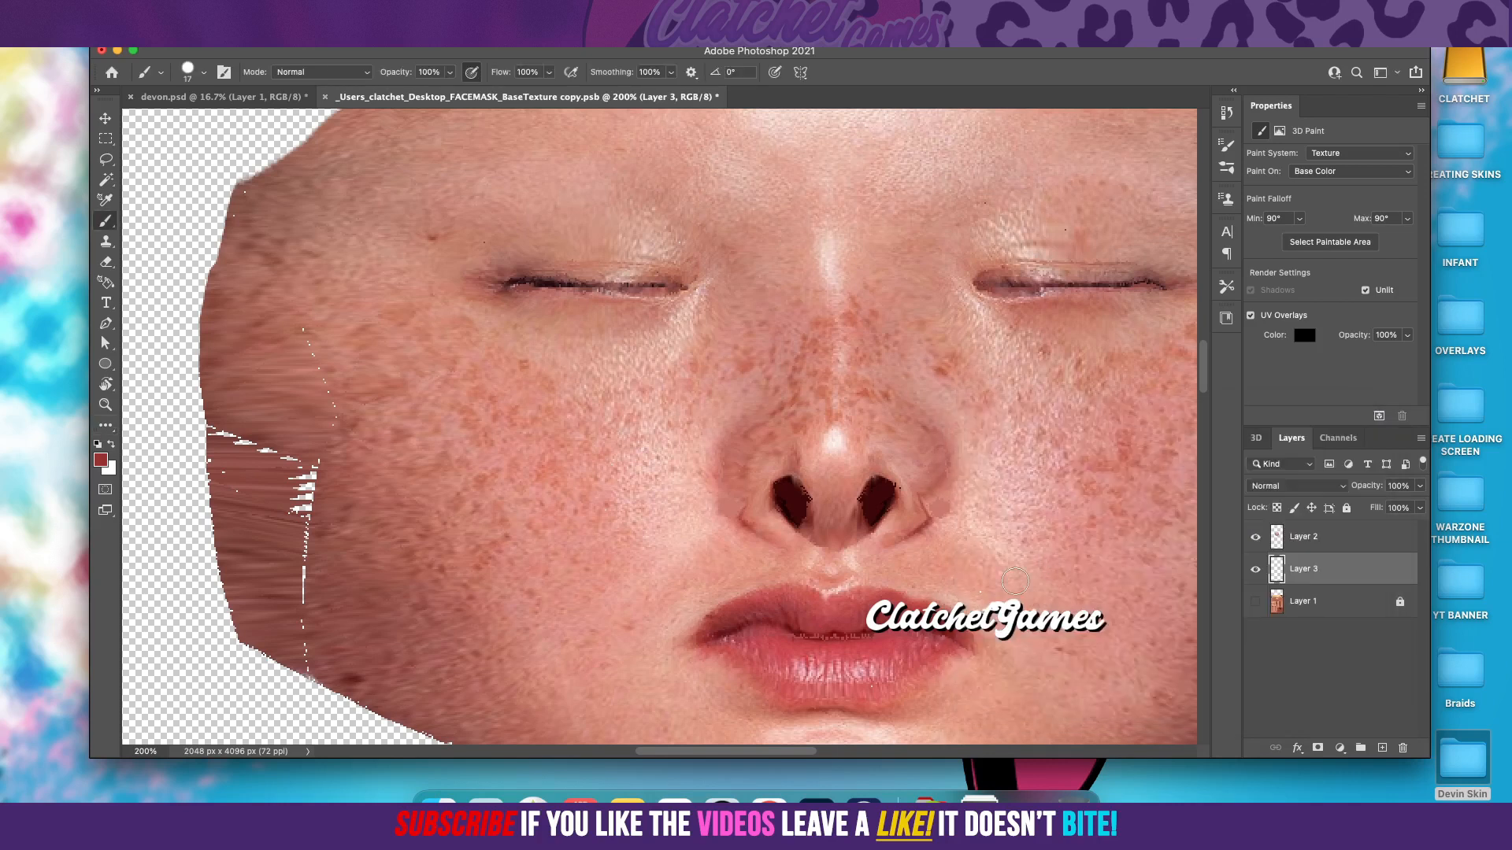
pyautogui.moveTo(835, 638)
pyautogui.mouseDown()
pyautogui.moveTo(791, 641)
pyautogui.moveTo(859, 640)
pyautogui.mouseUp()
# Step: Sample the skin tone #b6725f and paint over the dotted and vertical gaps in the cheek at the face's left edge
pyautogui.click(103, 462)
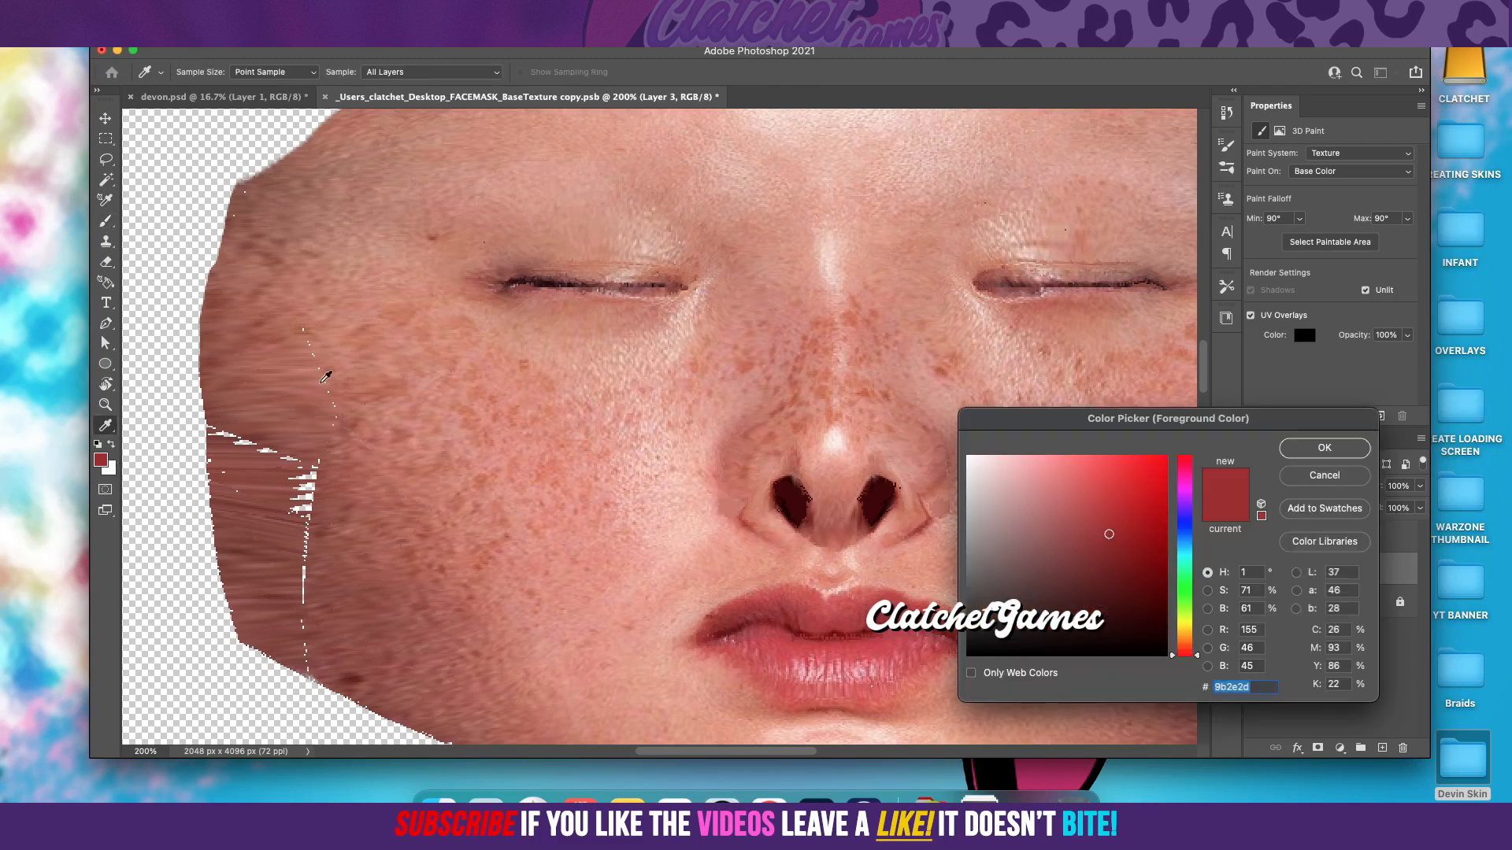
pyautogui.click(299, 343)
pyautogui.press('Return')
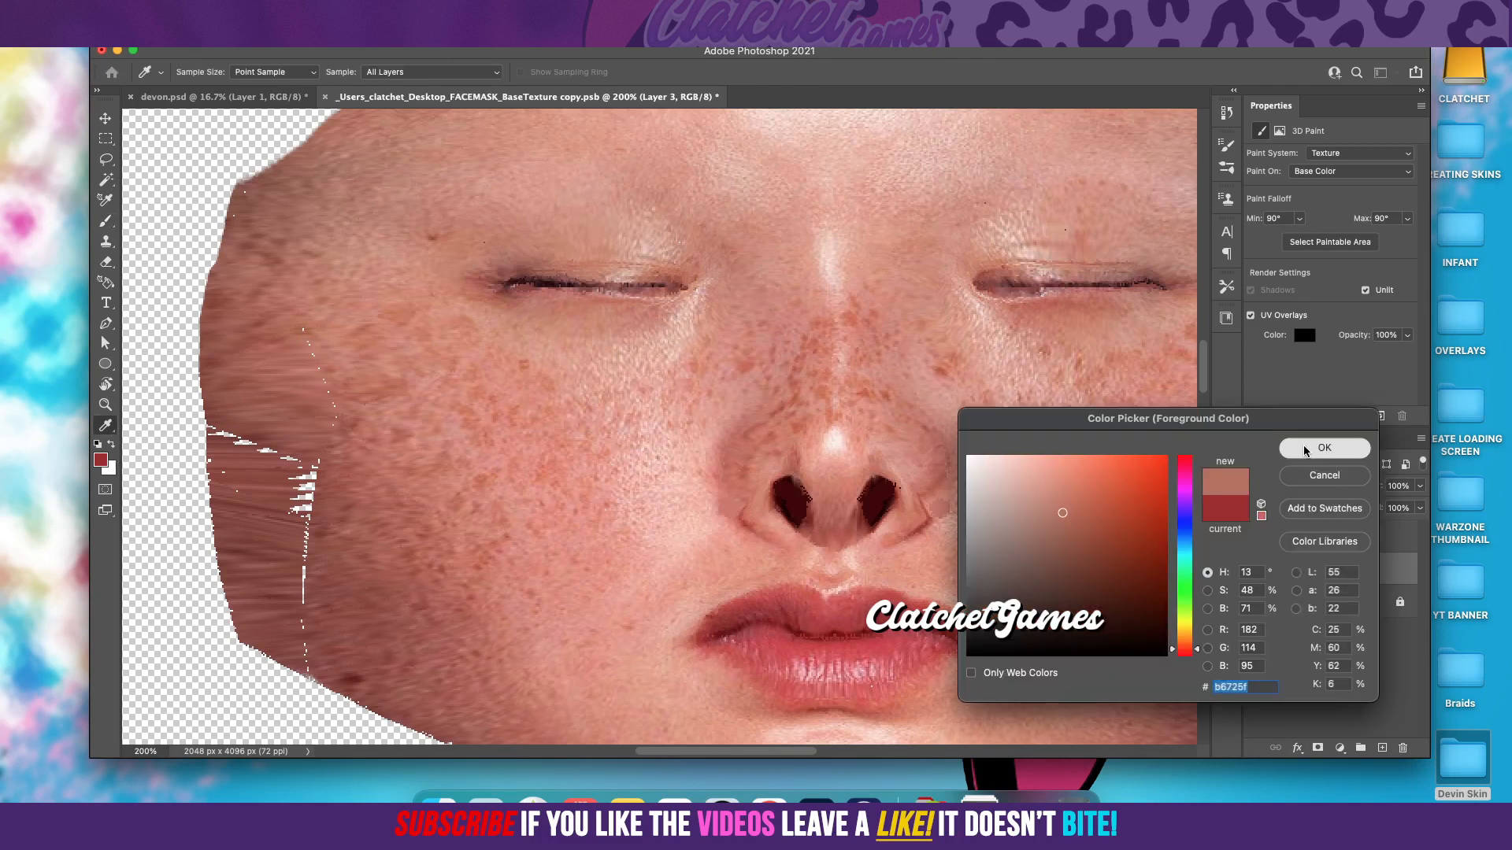
pyautogui.moveTo(306, 333)
pyautogui.mouseDown()
pyautogui.moveTo(330, 447)
pyautogui.moveTo(335, 410)
pyautogui.mouseUp()
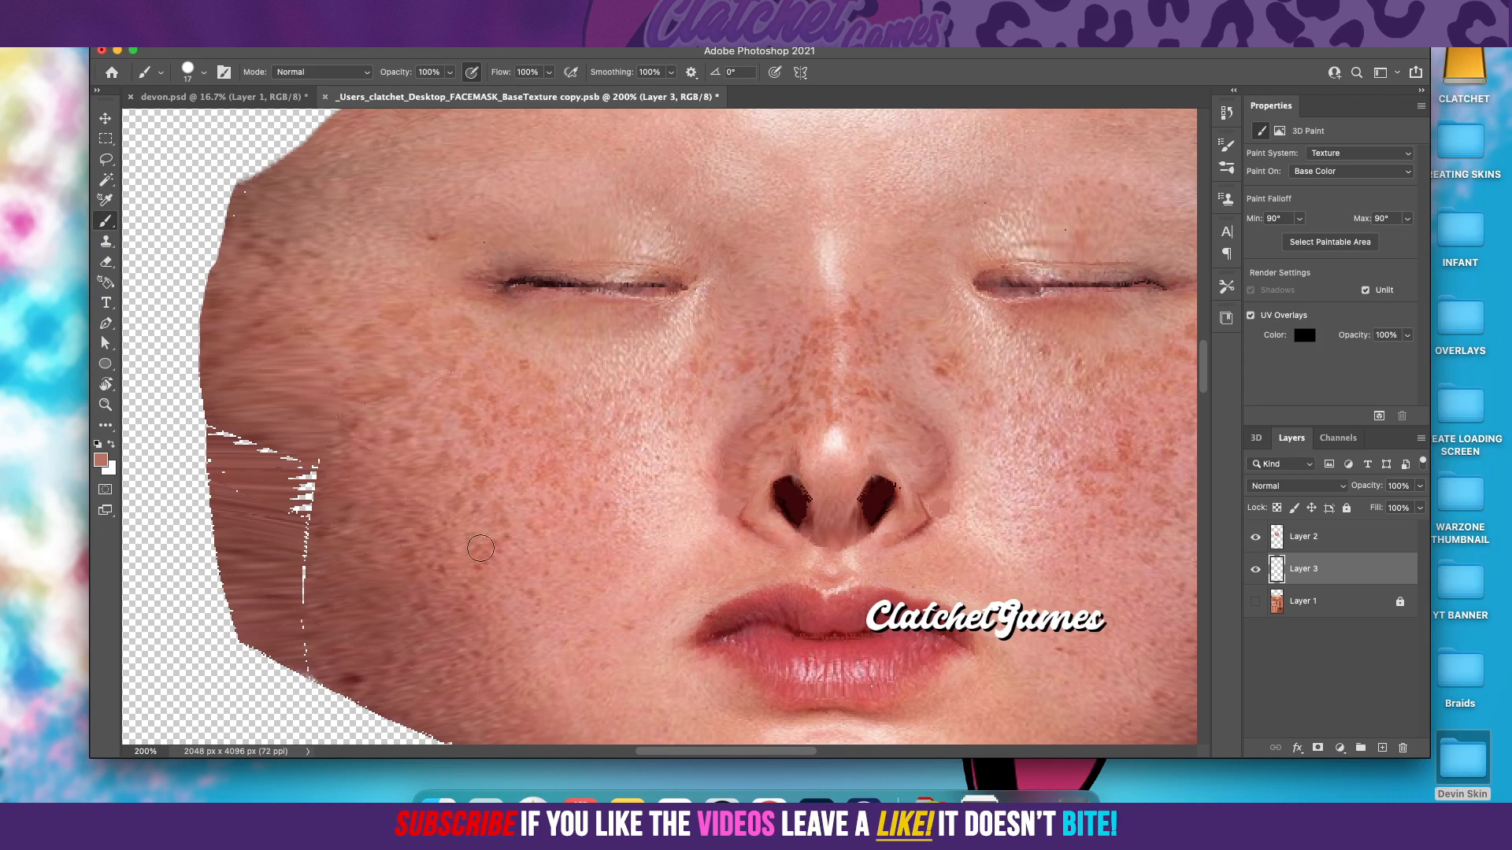
pyautogui.moveTo(306, 596)
pyautogui.mouseDown()
pyautogui.moveTo(315, 442)
pyautogui.moveTo(301, 491)
pyautogui.mouseUp()
# Step: Sample the darker brown #8d4941 and paint over the remaining vertical and diagonal gaps at the face's left edge
pyautogui.click(100, 461)
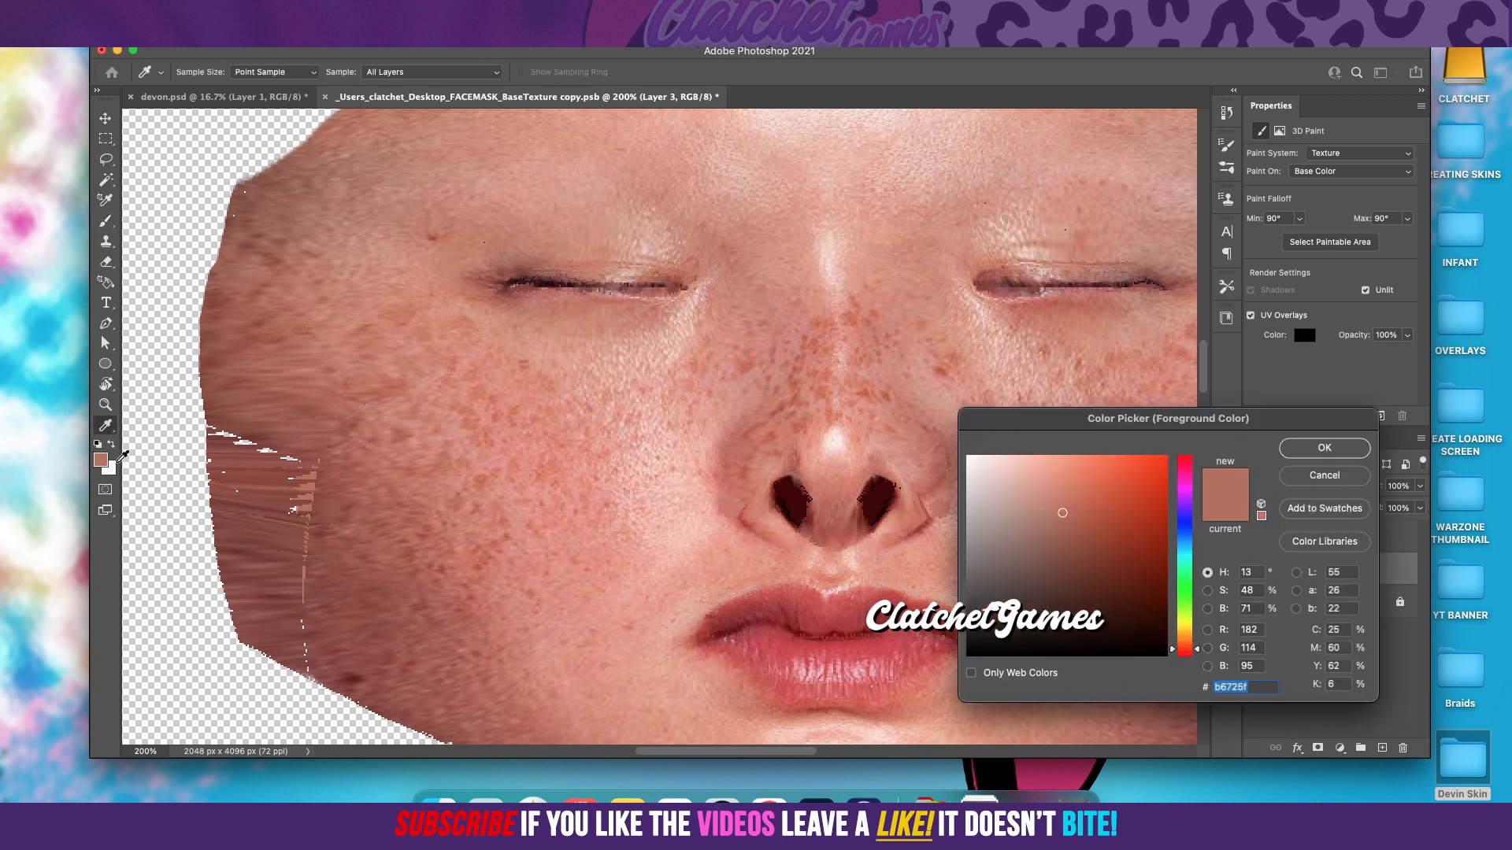
pyautogui.click(291, 480)
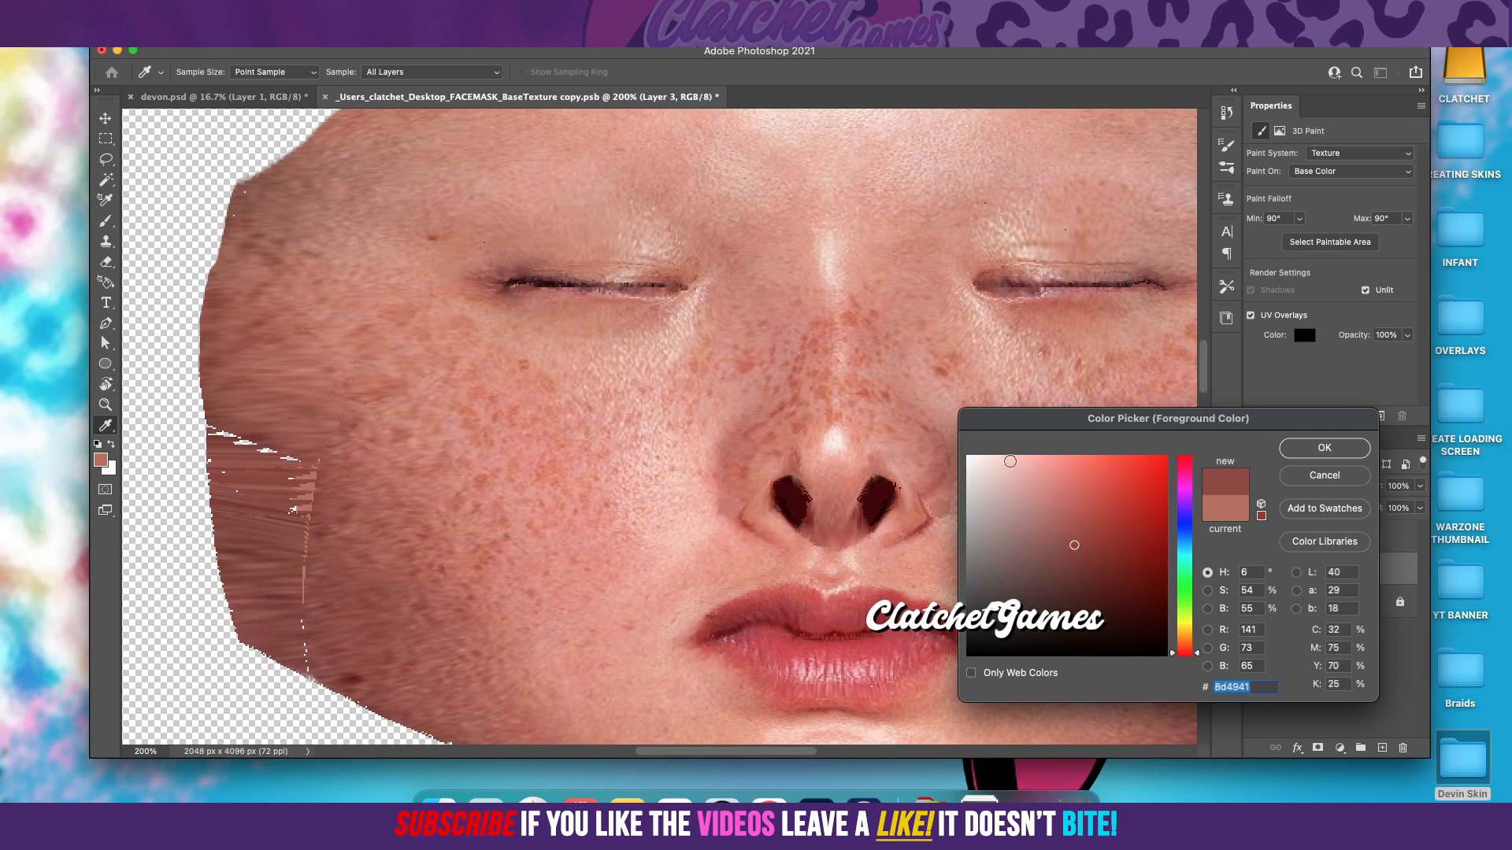
pyautogui.click(1298, 447)
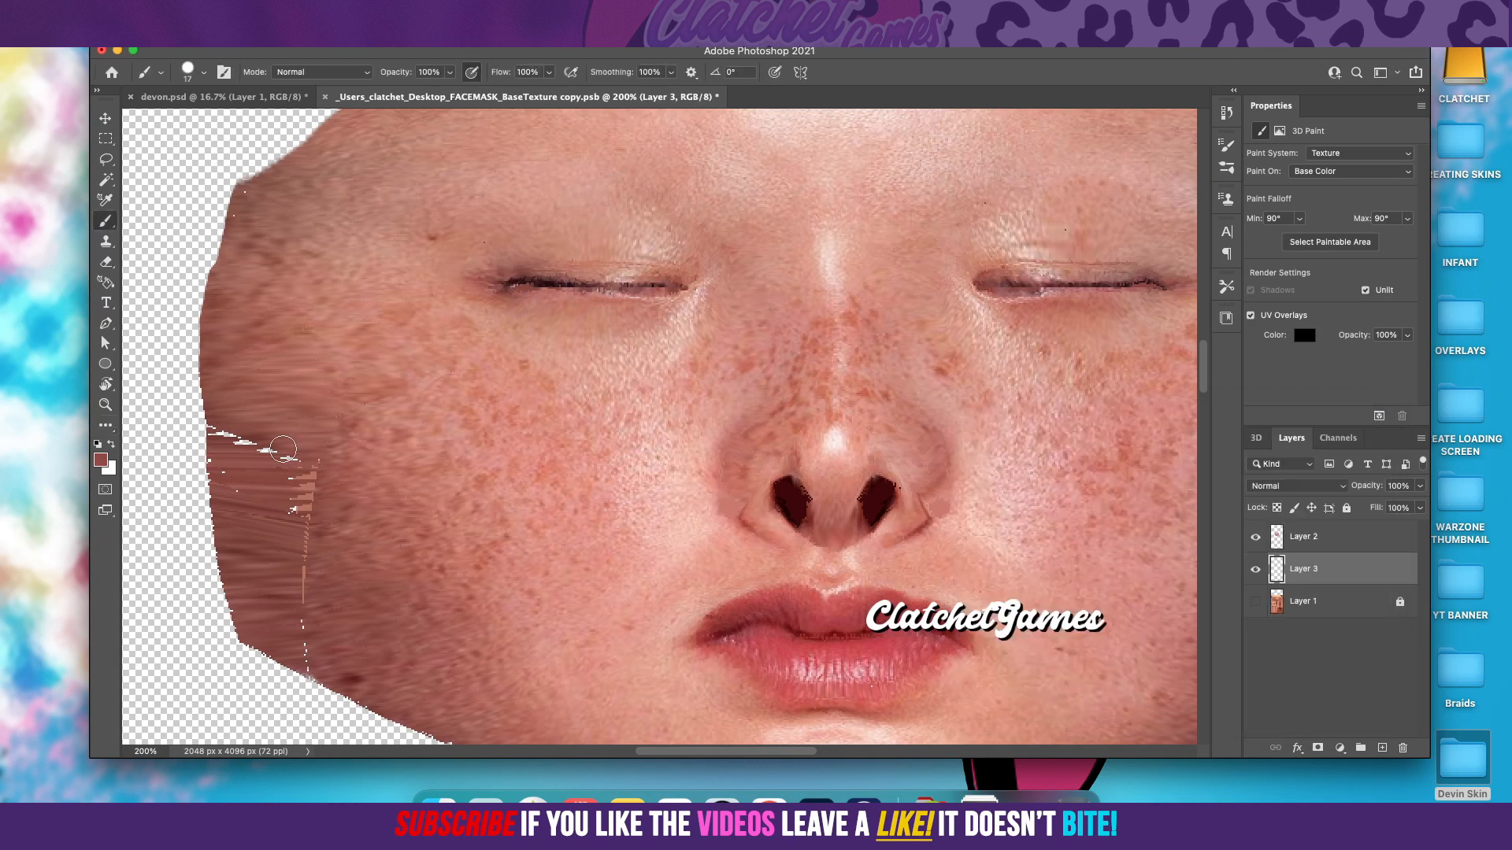
pyautogui.moveTo(319, 479)
pyautogui.mouseDown()
pyautogui.moveTo(310, 532)
pyautogui.moveTo(286, 497)
pyautogui.moveTo(292, 537)
pyautogui.moveTo(319, 460)
pyautogui.moveTo(299, 637)
pyautogui.mouseUp()
pyautogui.moveTo(248, 422)
pyautogui.mouseDown()
pyautogui.moveTo(237, 506)
pyautogui.moveTo(233, 386)
pyautogui.moveTo(229, 477)
pyautogui.mouseUp()
pyautogui.moveTo(219, 397)
pyautogui.mouseDown()
pyautogui.moveTo(225, 473)
pyautogui.moveTo(253, 527)
pyautogui.mouseUp()
# Step: Paint over the jagged vertical gap in the cheek near the face's right edge with the current brown
pyautogui.moveTo(706, 755); pyautogui.dragTo(786, 758)
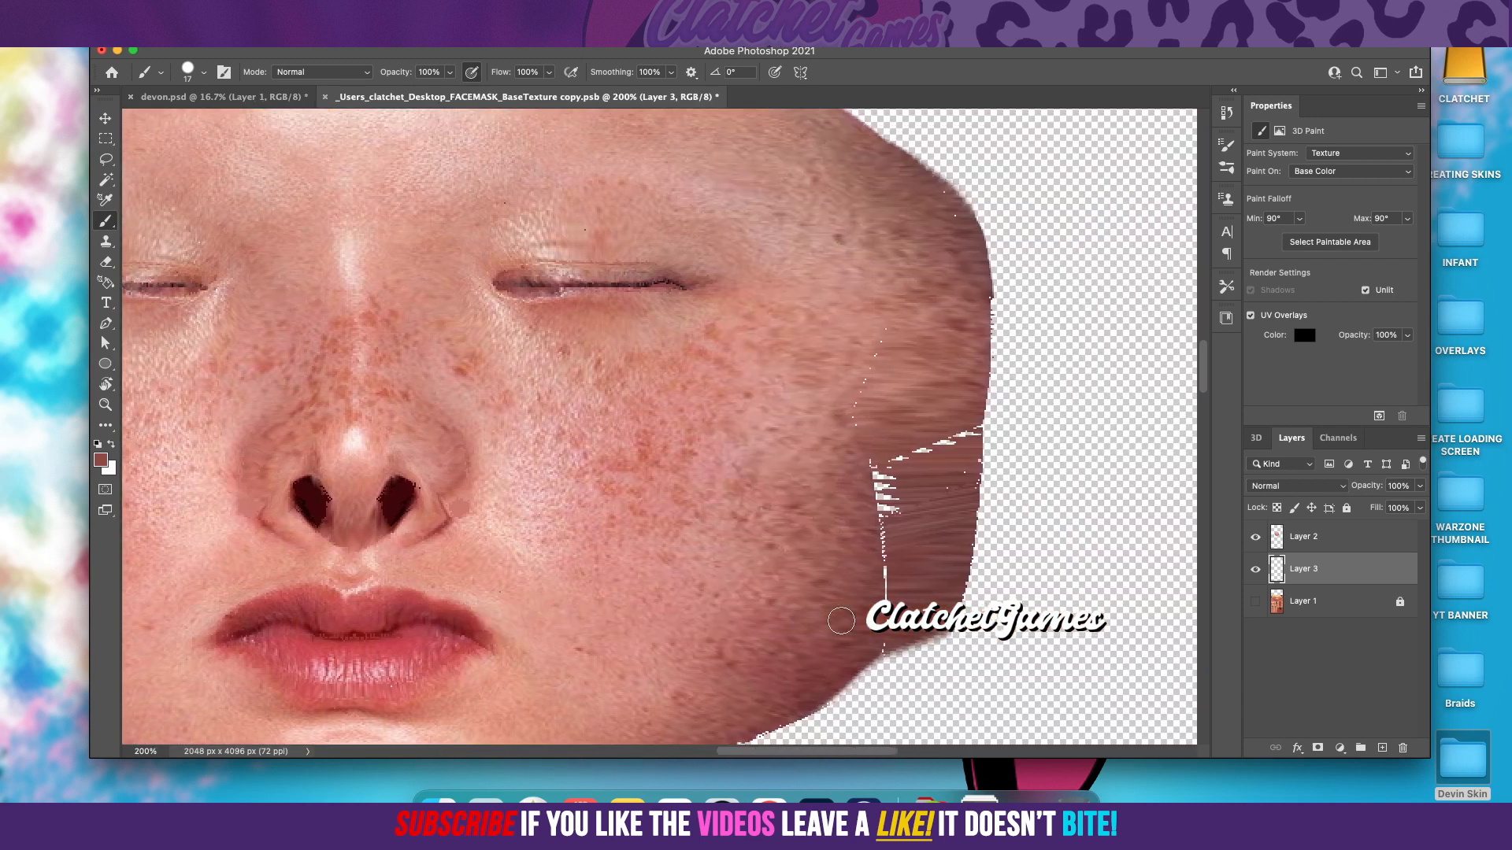
pyautogui.scroll(1, 847, 479)
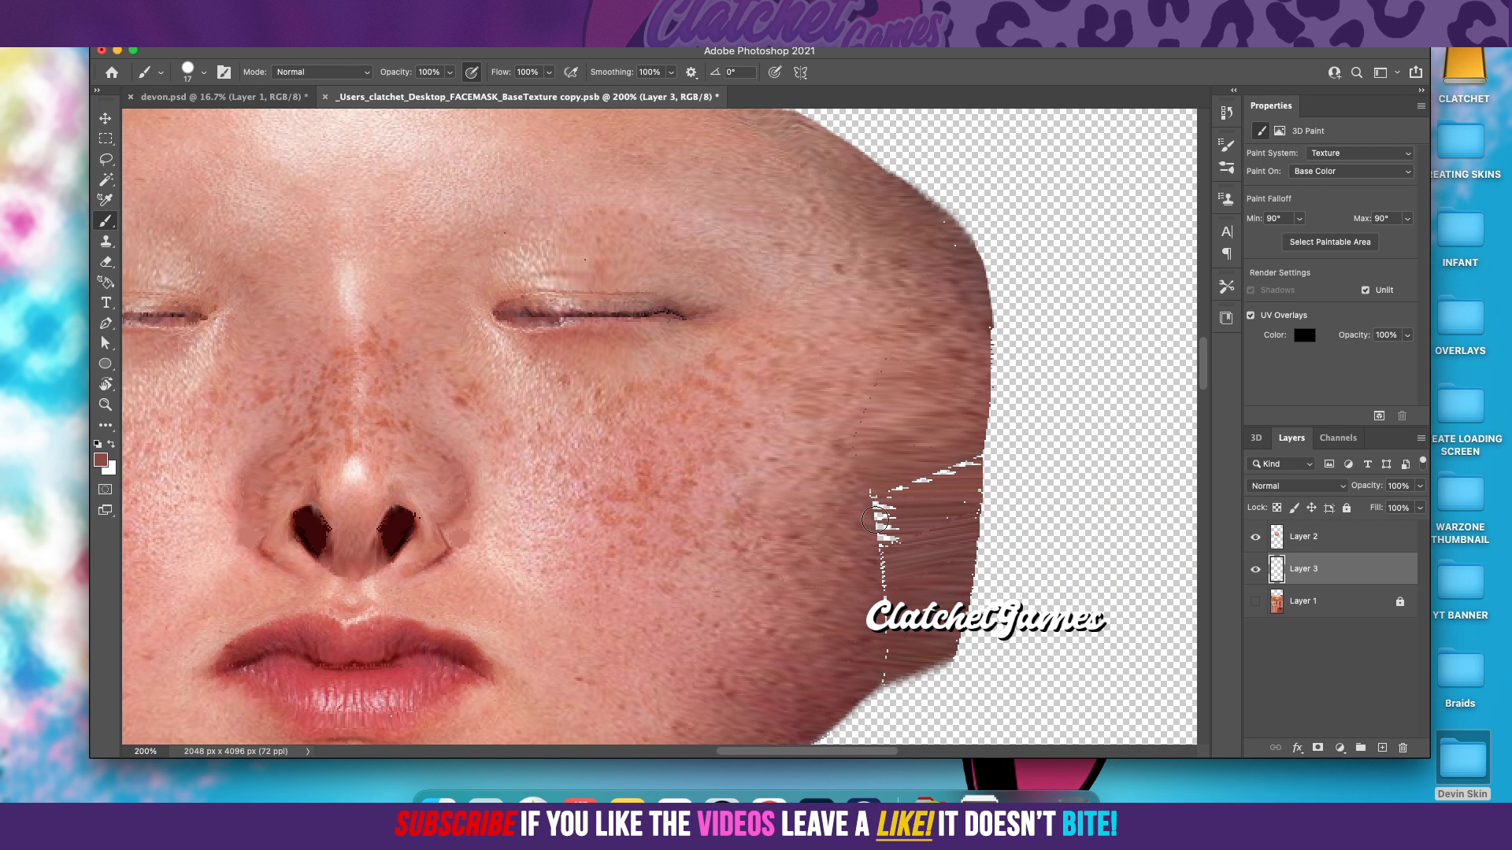
pyautogui.moveTo(888, 506); pyautogui.dragTo(893, 592)
# Step: Resample a brown from the right cheek's gap area and paint over the diagonal row of gaps near the face's right edge
pyautogui.click(100, 460)
pyautogui.click(910, 518)
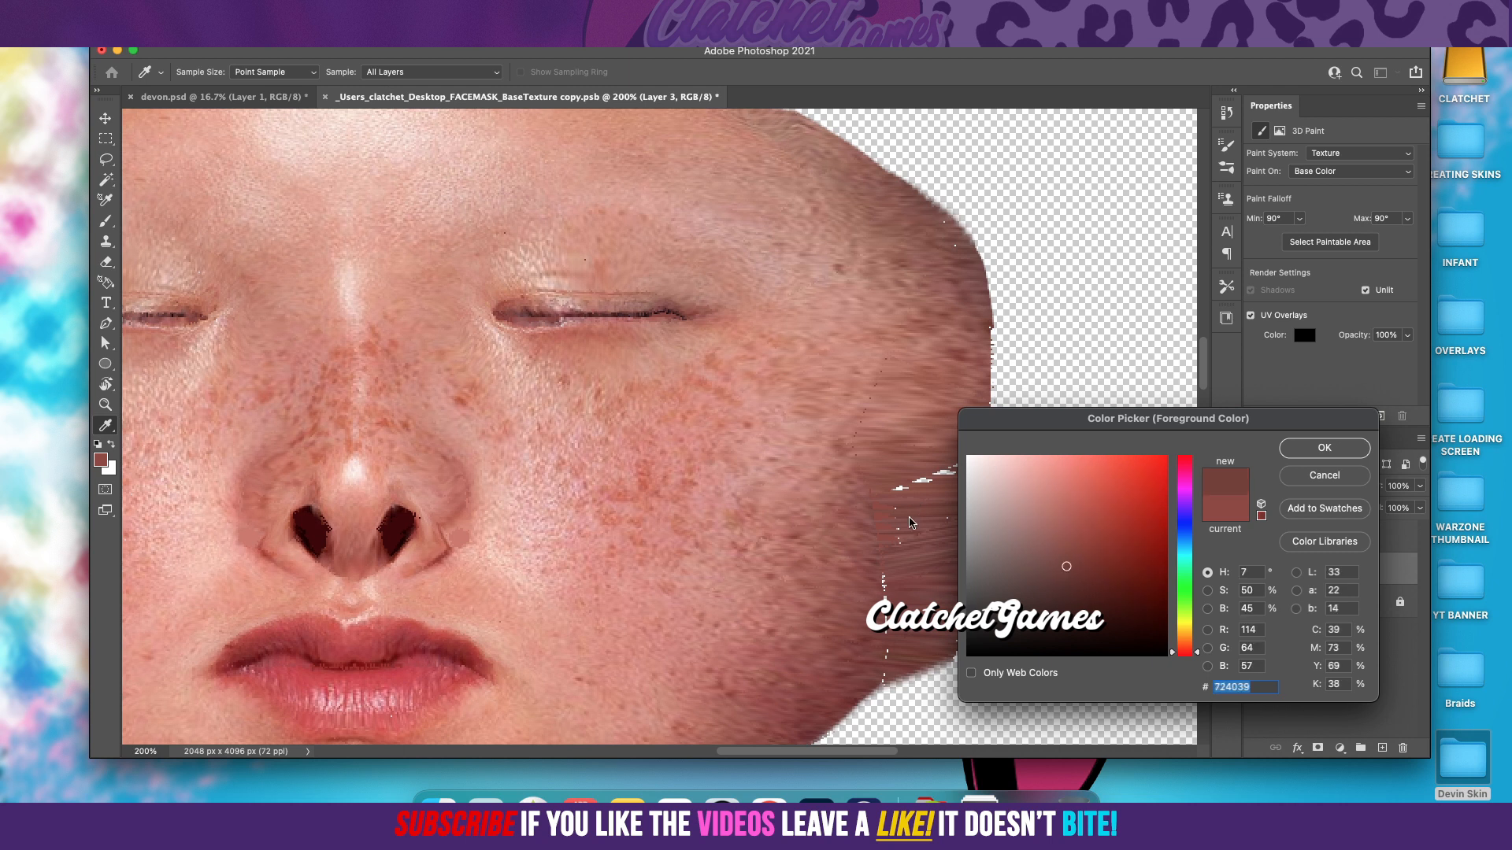
pyautogui.click(1325, 448)
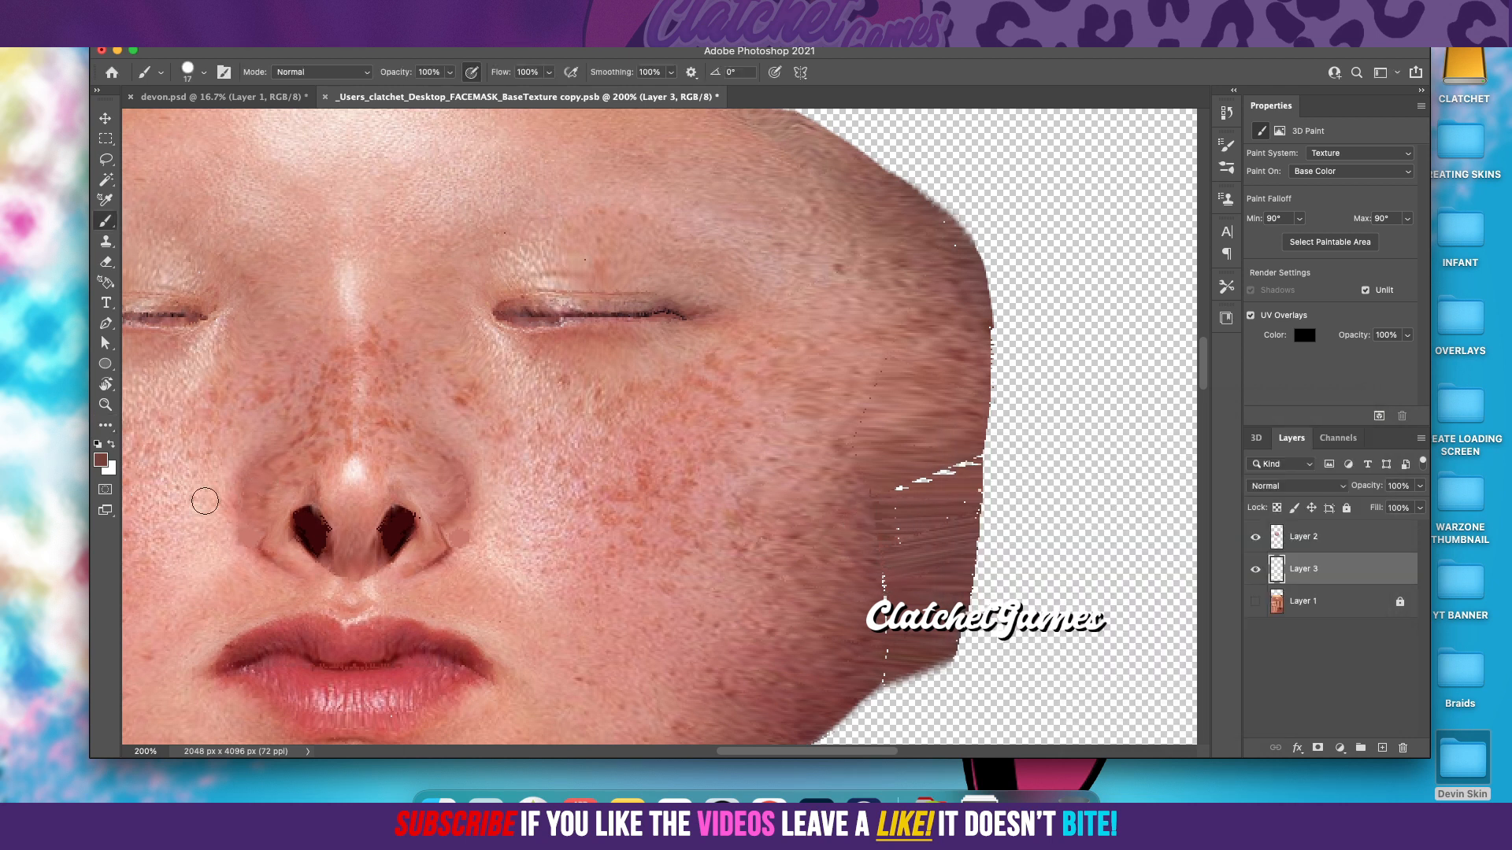
pyautogui.click(101, 461)
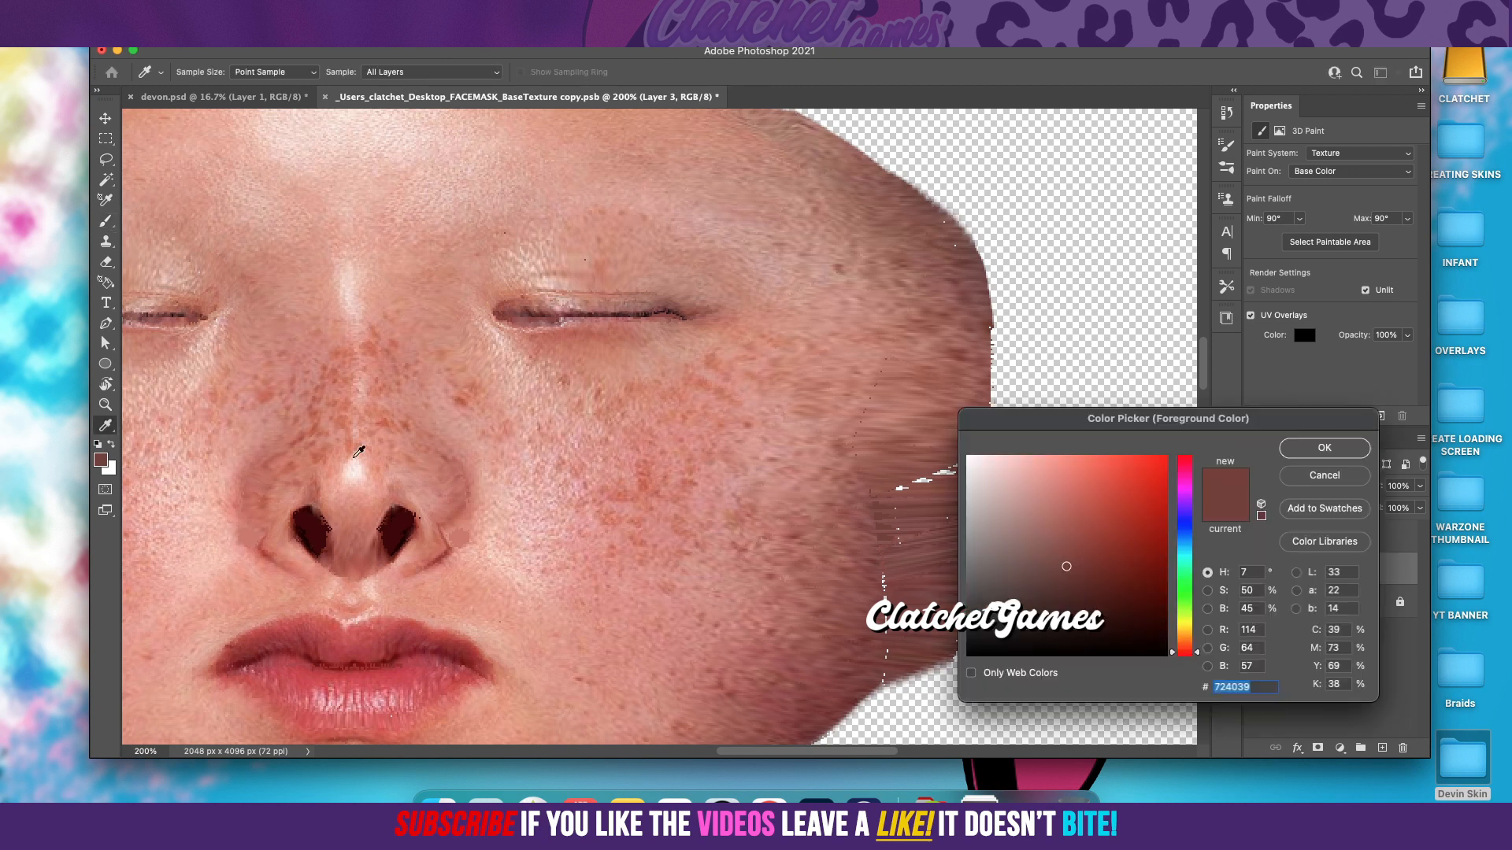
pyautogui.click(896, 494)
pyautogui.click(1324, 447)
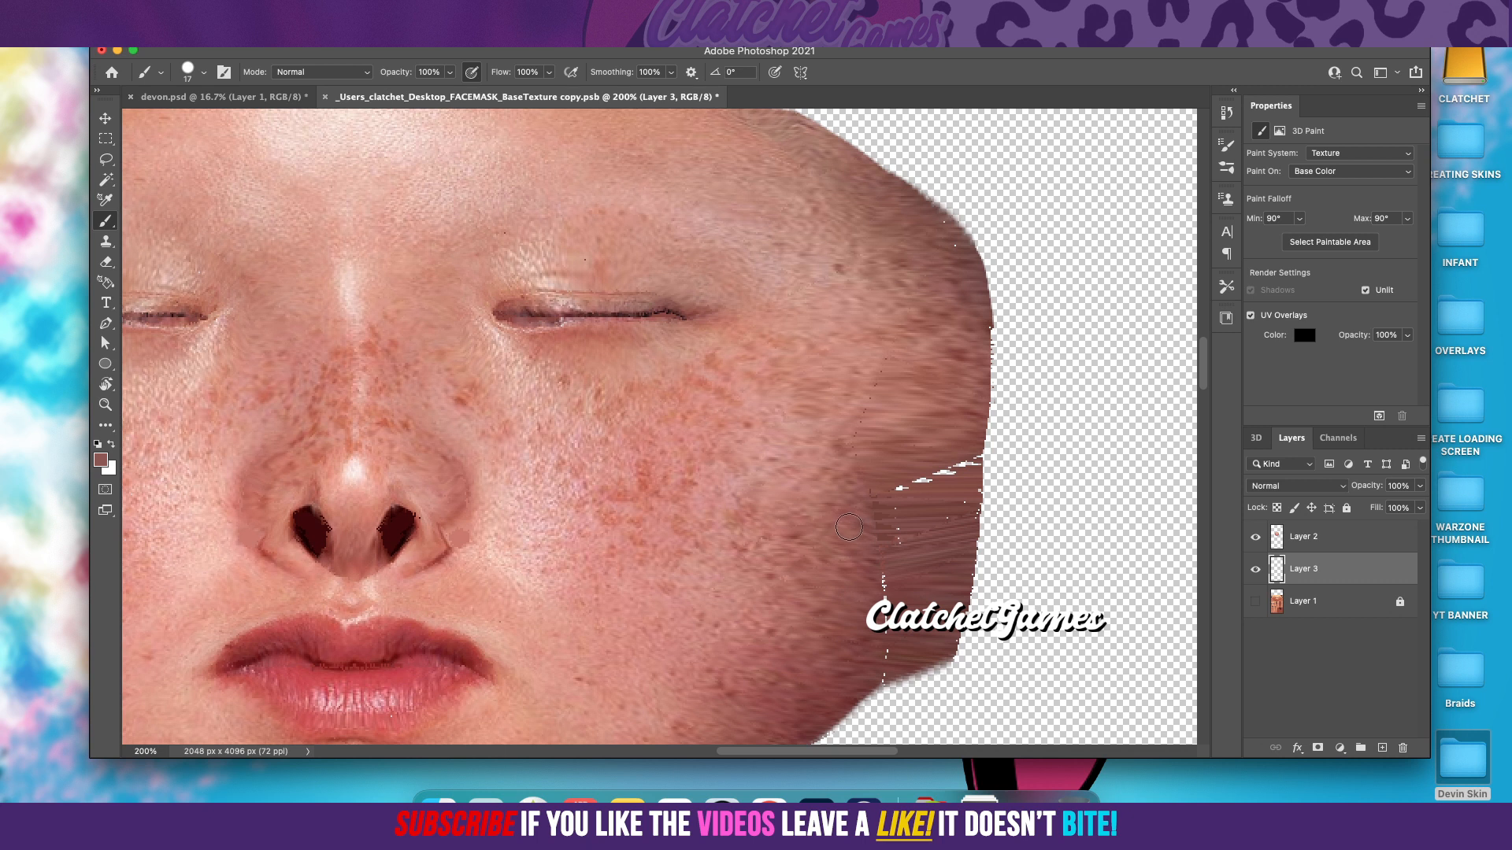
pyautogui.moveTo(898, 585)
pyautogui.mouseDown()
pyautogui.moveTo(880, 570)
pyautogui.moveTo(866, 475)
pyautogui.mouseUp()
pyautogui.moveTo(946, 485); pyautogui.dragTo(958, 450)
pyautogui.moveTo(965, 429); pyautogui.dragTo(924, 478)
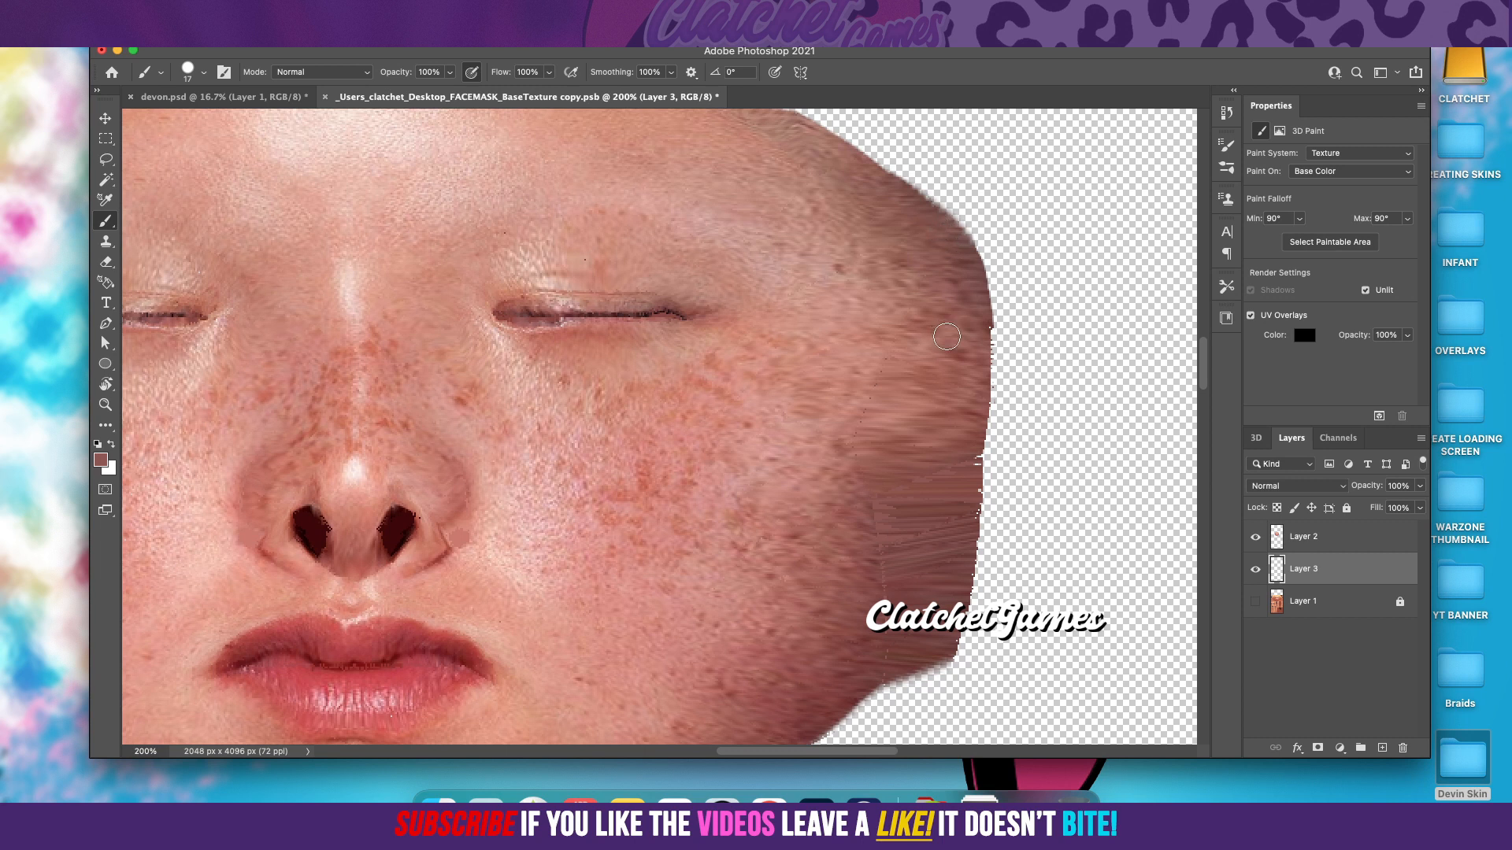
# Step: Sample the brown #98554d from the lower right jaw and paint over the dotted and diagonal gaps there
pyautogui.scroll(-5, 792, 380)
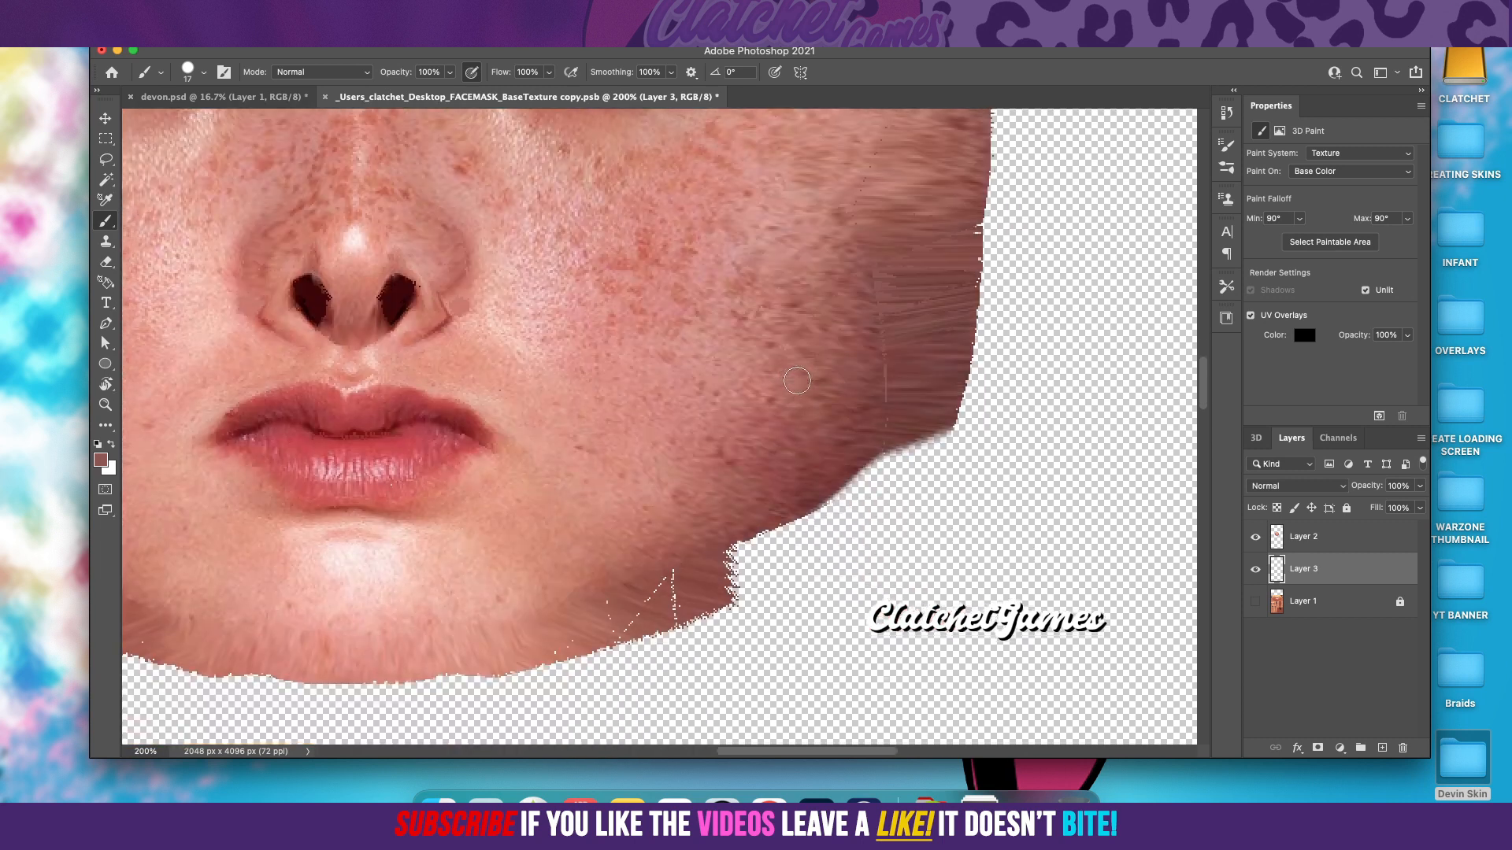
pyautogui.scroll(1, 797, 380)
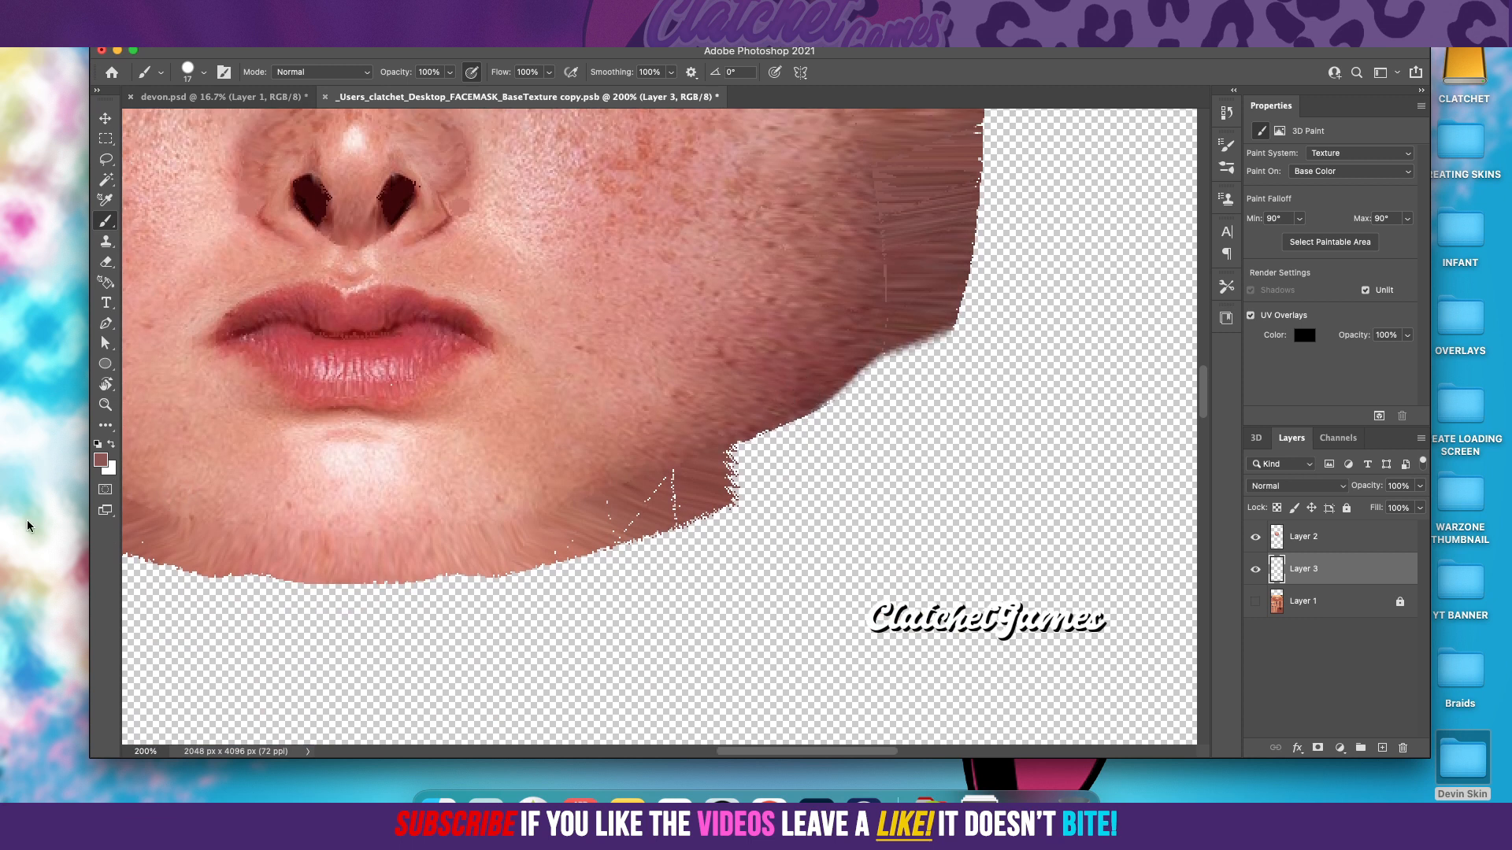
pyautogui.click(101, 461)
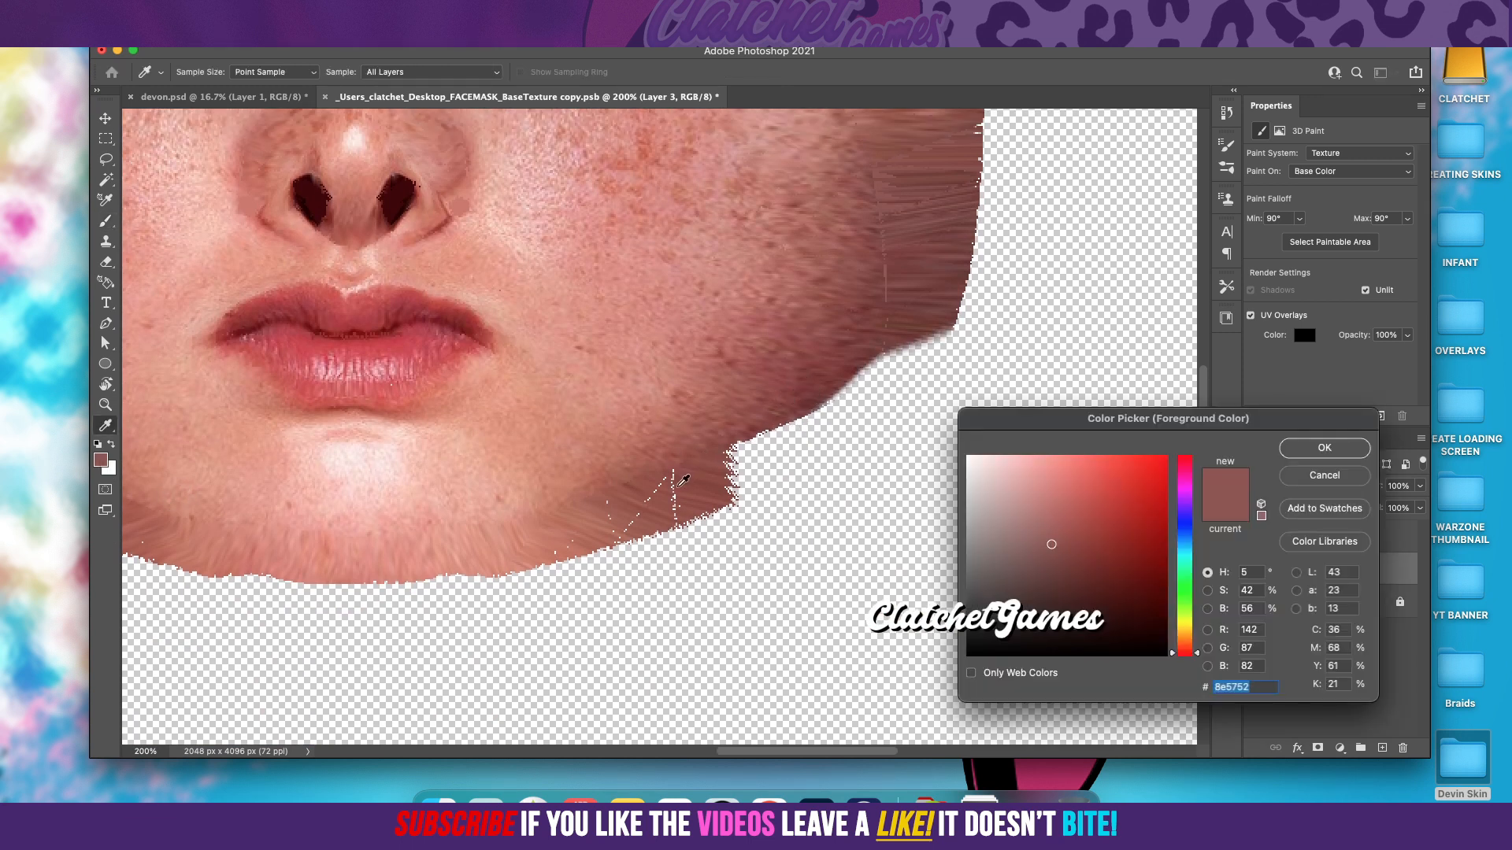
pyautogui.click(737, 476)
pyautogui.click(1324, 456)
pyautogui.moveTo(660, 479)
pyautogui.mouseDown()
pyautogui.moveTo(583, 532)
pyautogui.moveTo(604, 498)
pyautogui.moveTo(620, 529)
pyautogui.moveTo(685, 495)
pyautogui.moveTo(529, 549)
pyautogui.mouseUp()
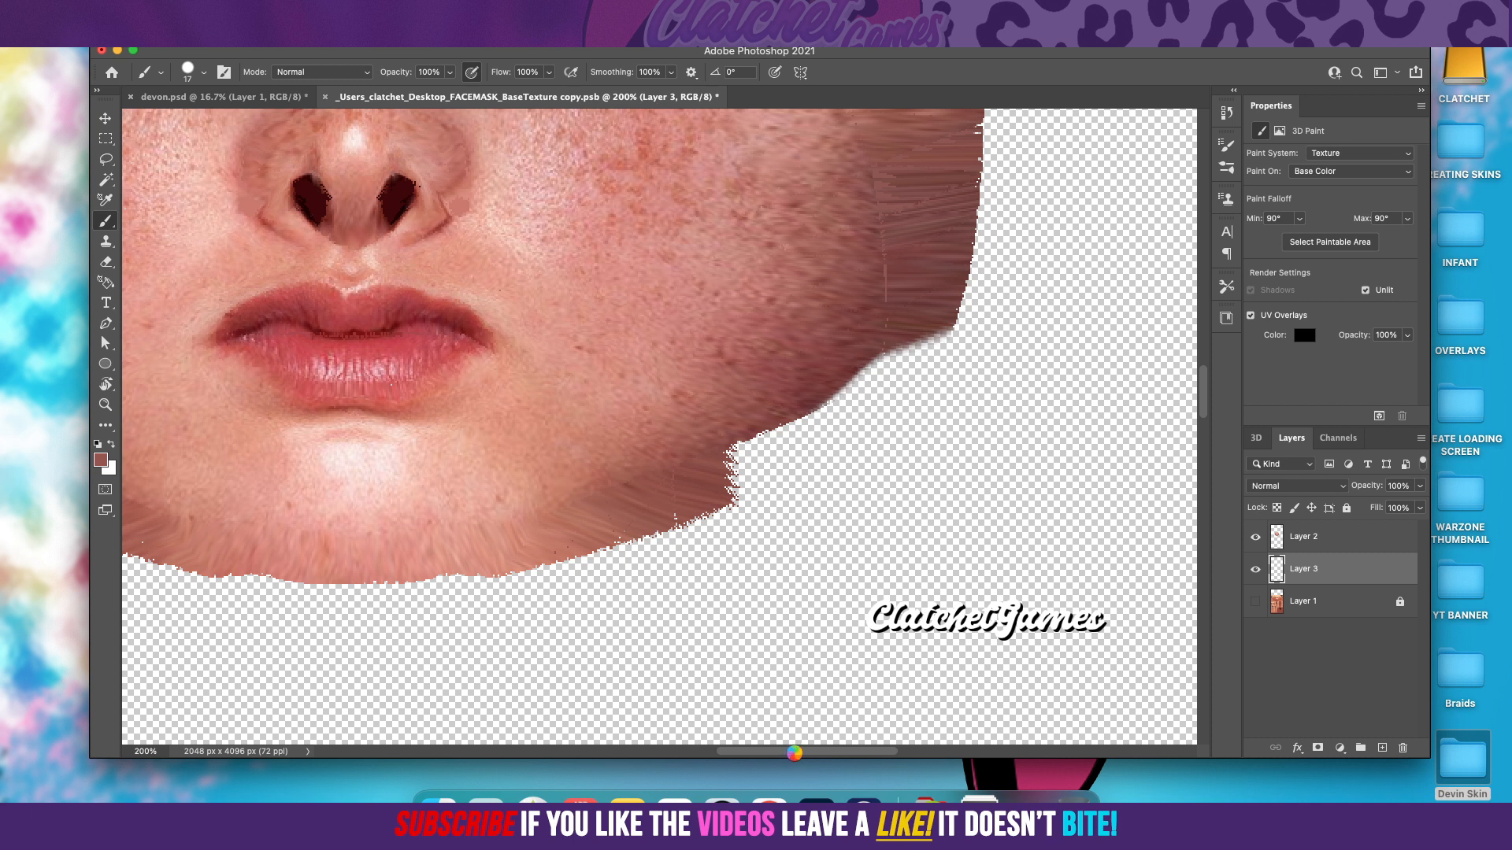
# Step: Merge Layer 2 down into Layer 3
pyautogui.moveTo(792, 756); pyautogui.dragTo(703, 756)
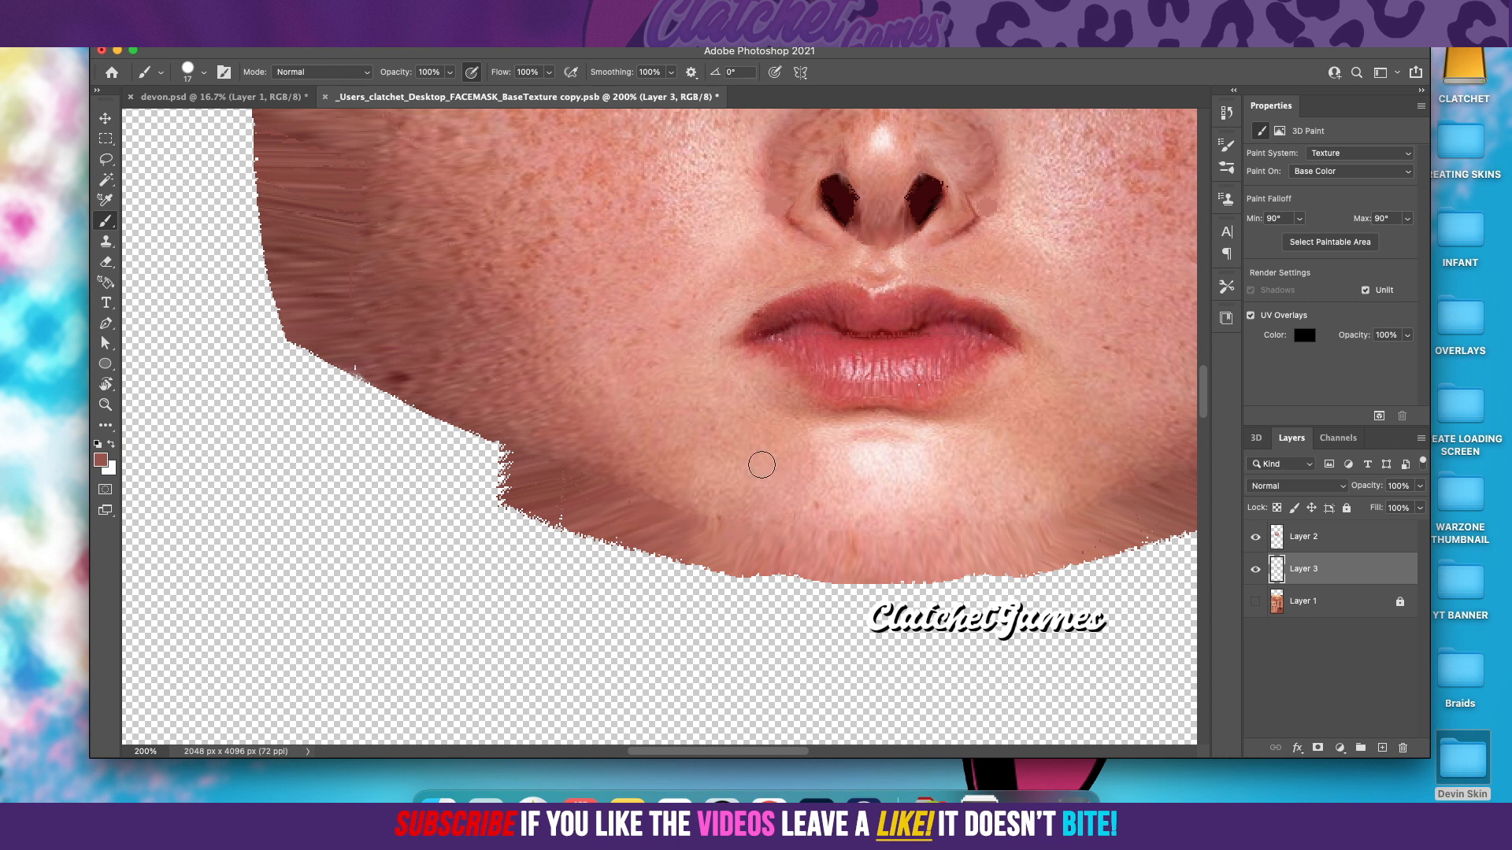
pyautogui.scroll(5, 761, 466)
pyautogui.scroll(7, 764, 461)
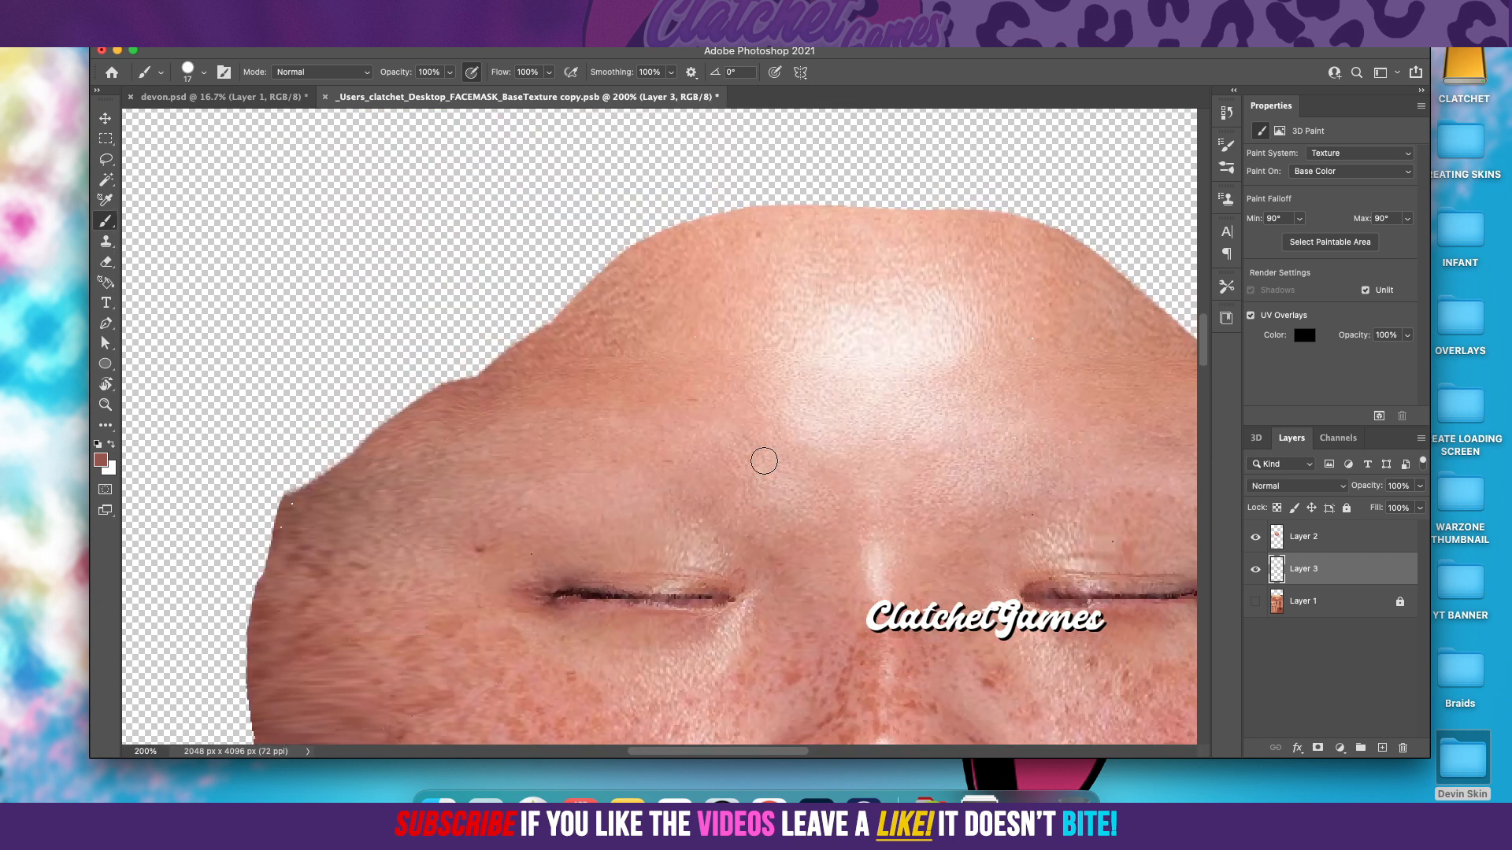
pyautogui.scroll(-3, 764, 461)
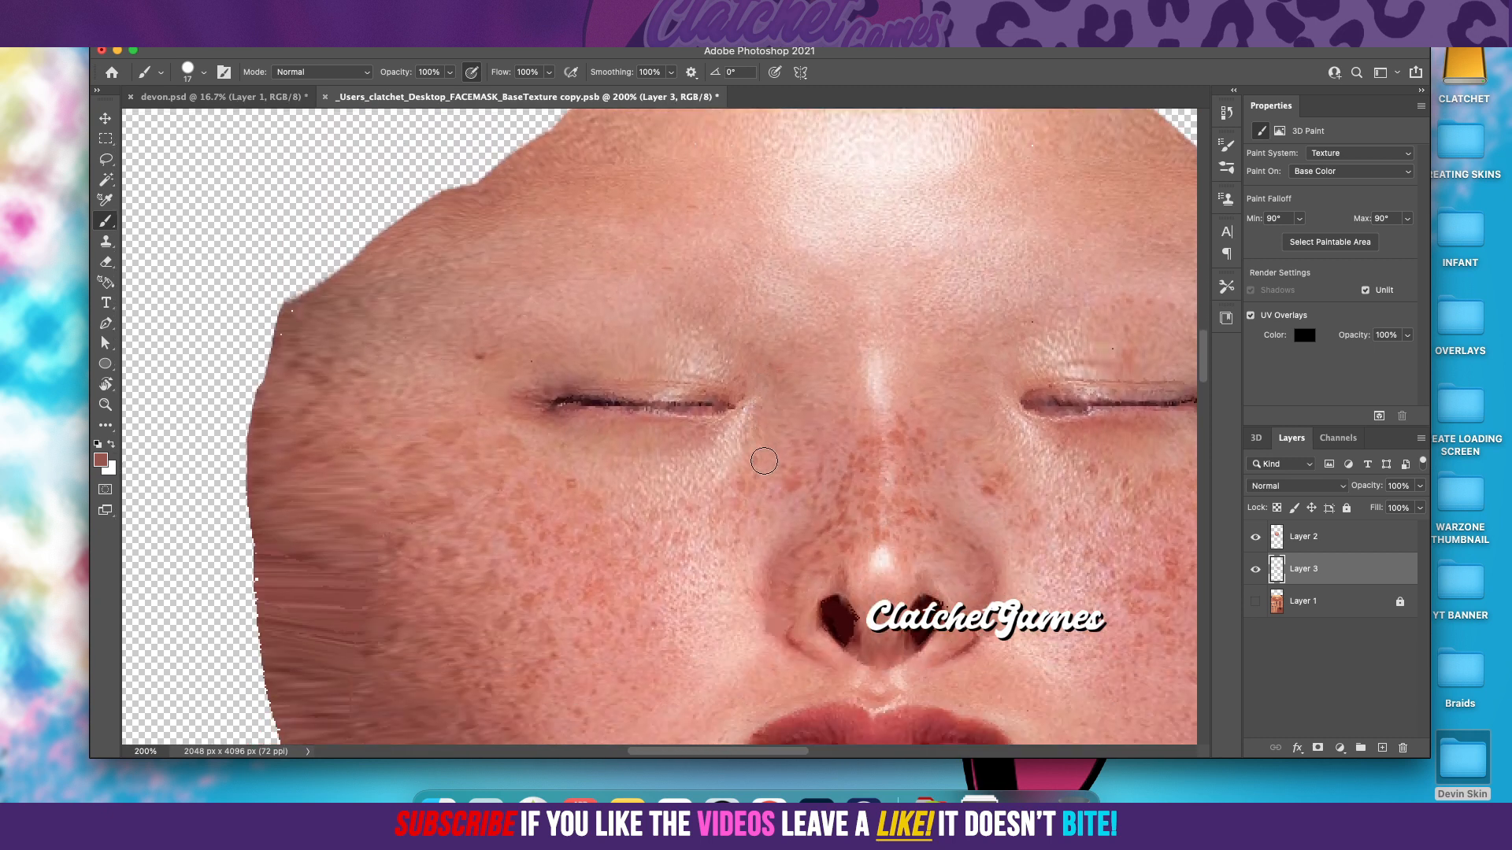
pyautogui.click(1317, 540)
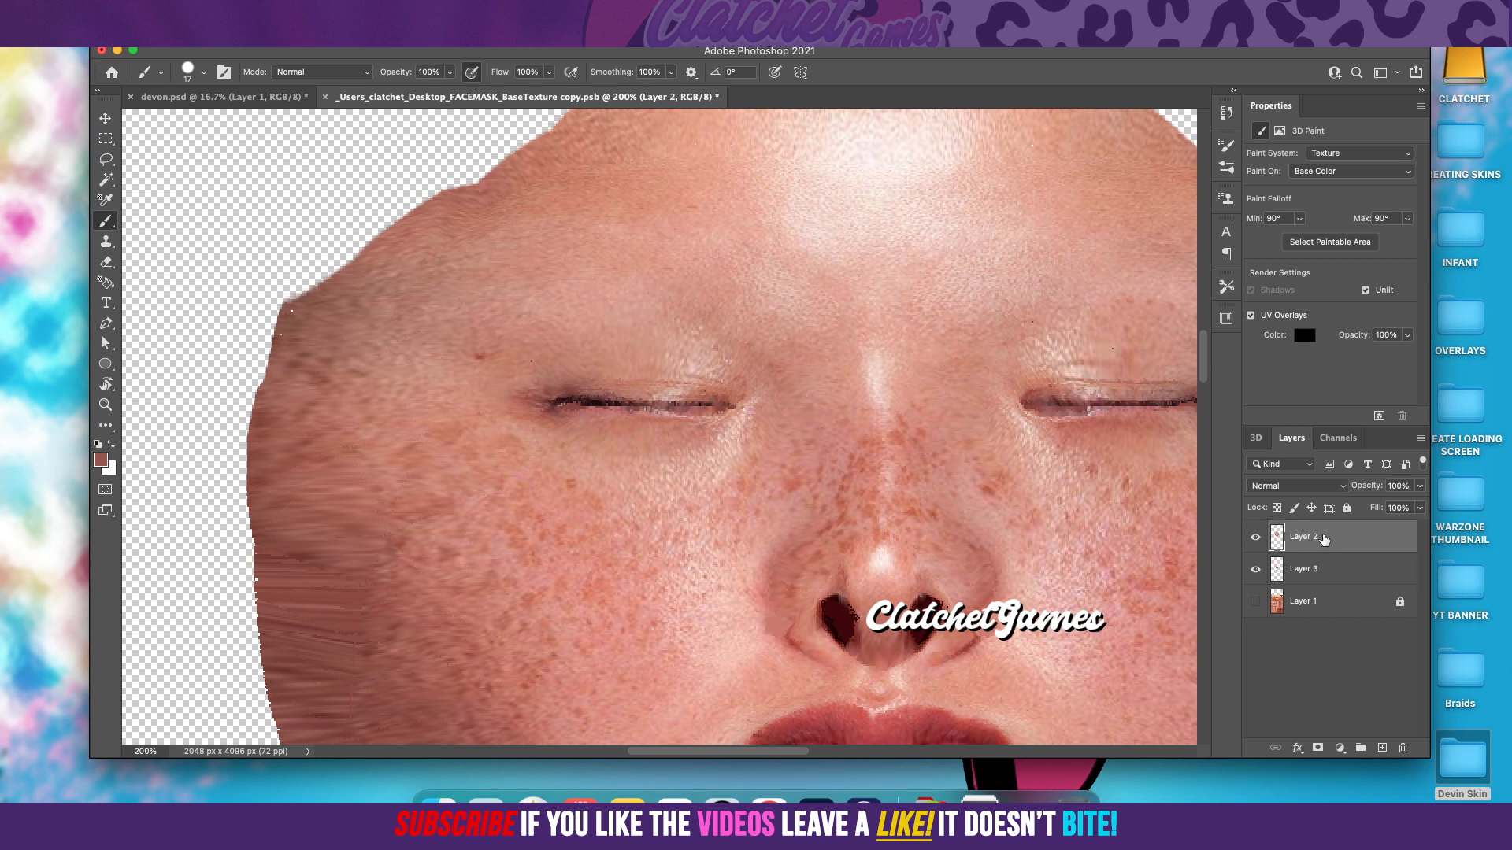
pyautogui.rightClick(1325, 539)
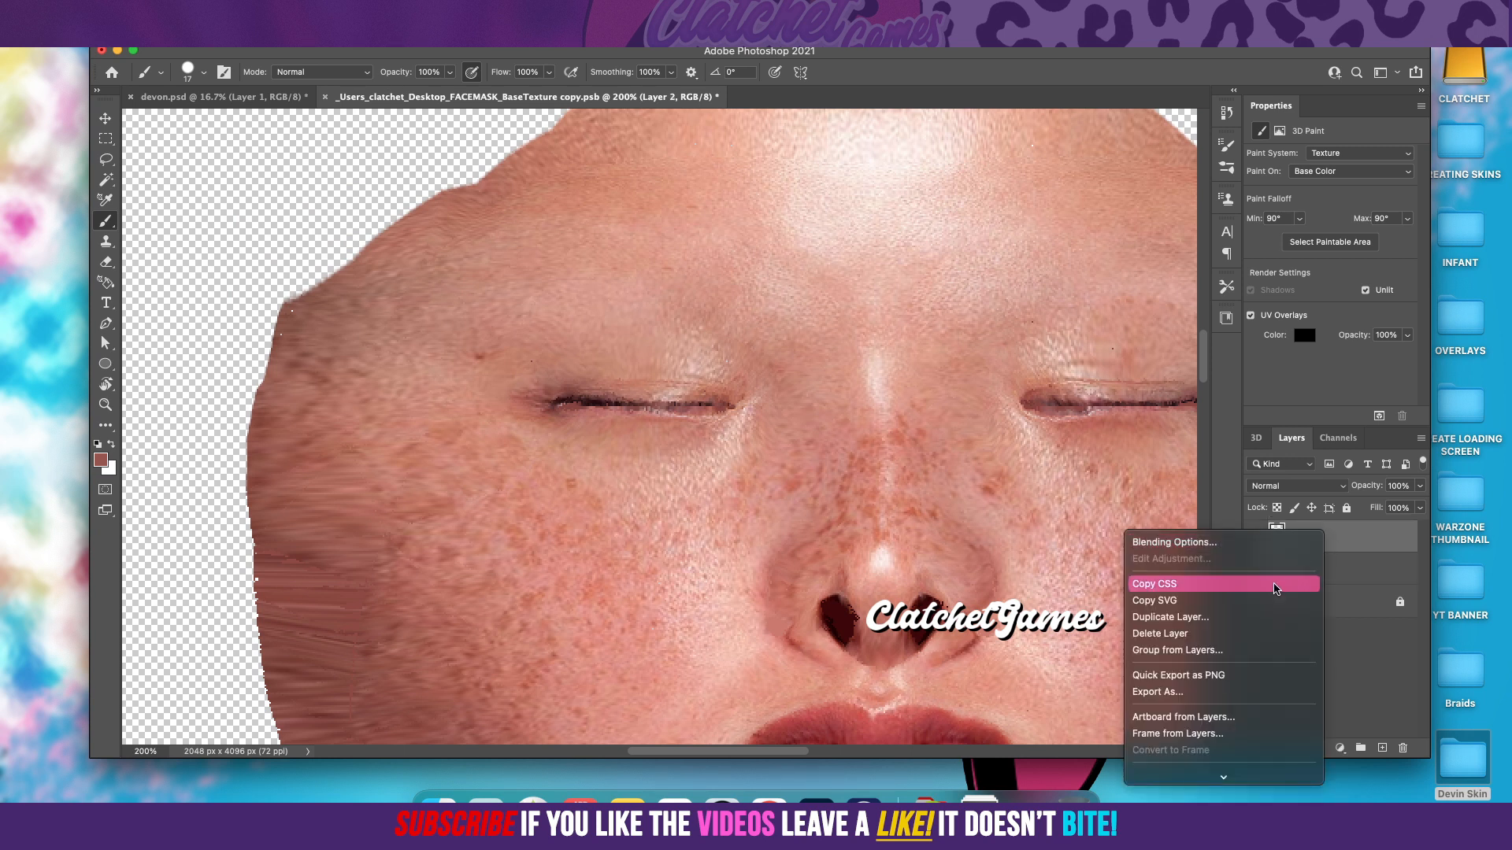
pyautogui.moveTo(1225, 780)
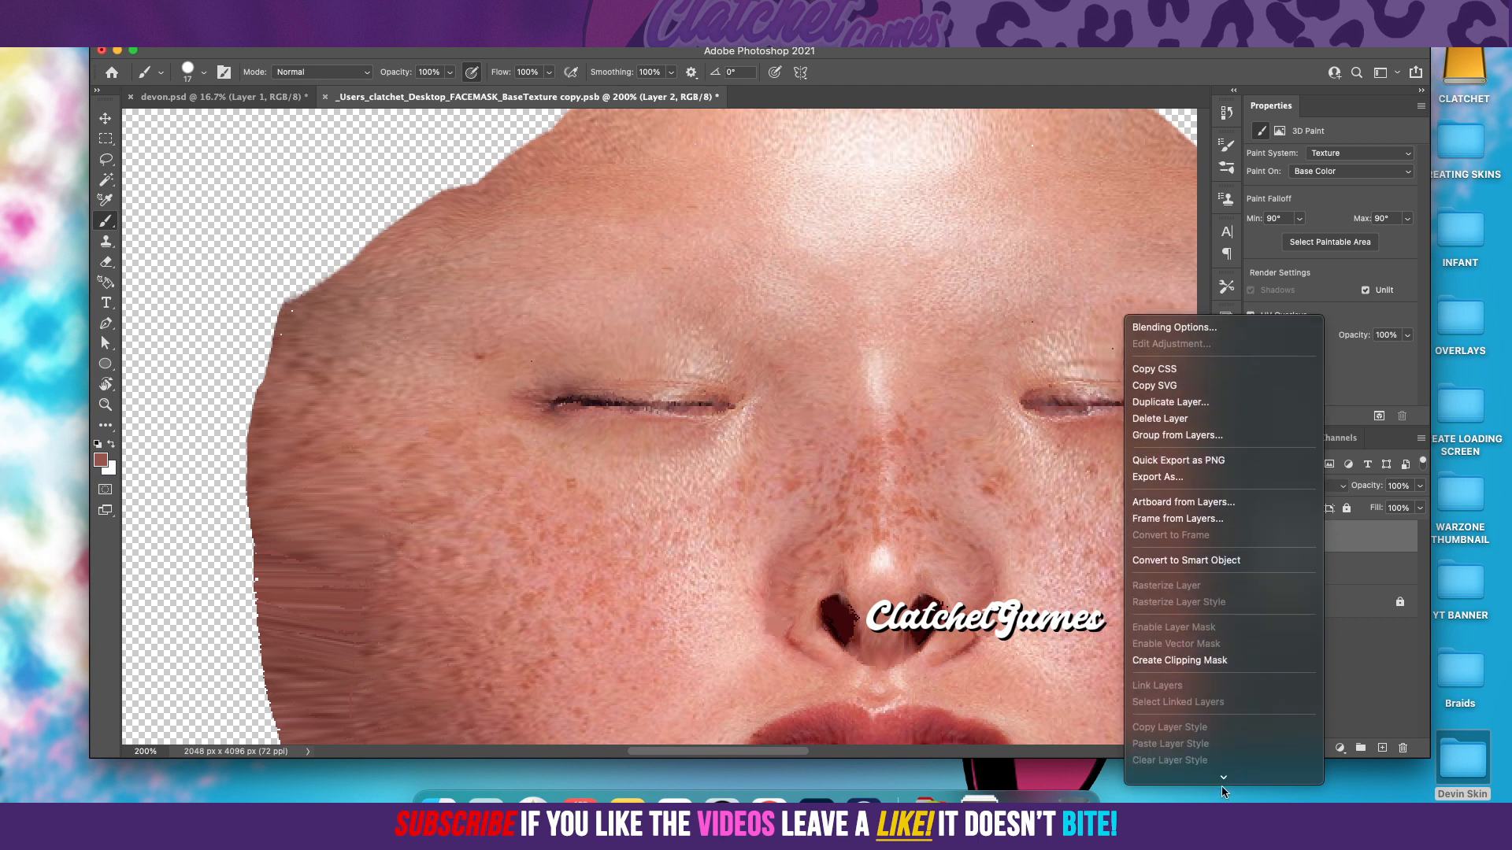
pyautogui.click(1198, 588)
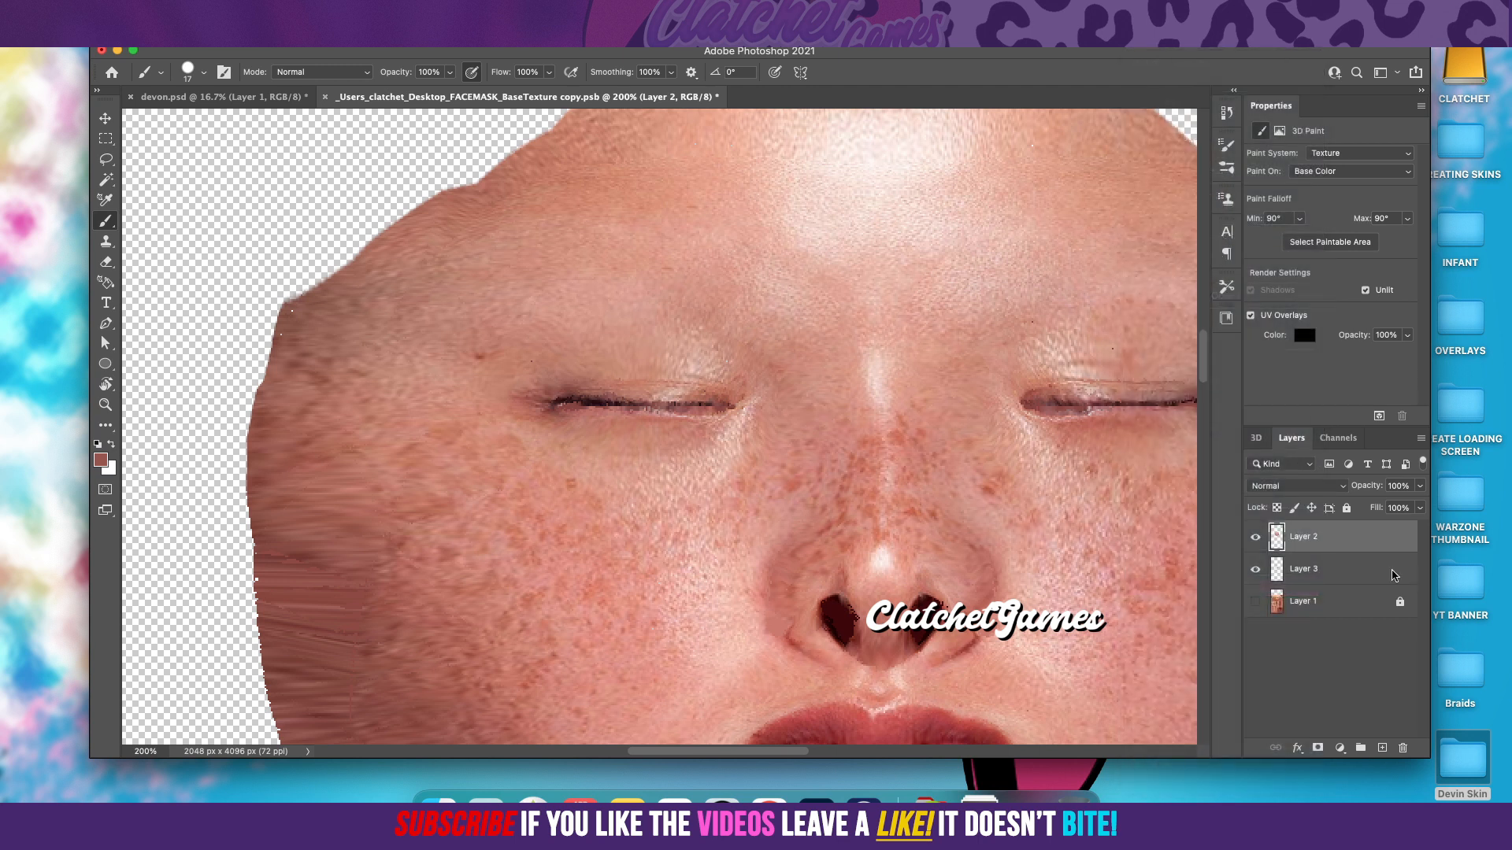
# Step: Make Layer 1 visible again and add a new empty layer directly above it, beneath the face layer
pyautogui.scroll(-5, 944, 498)
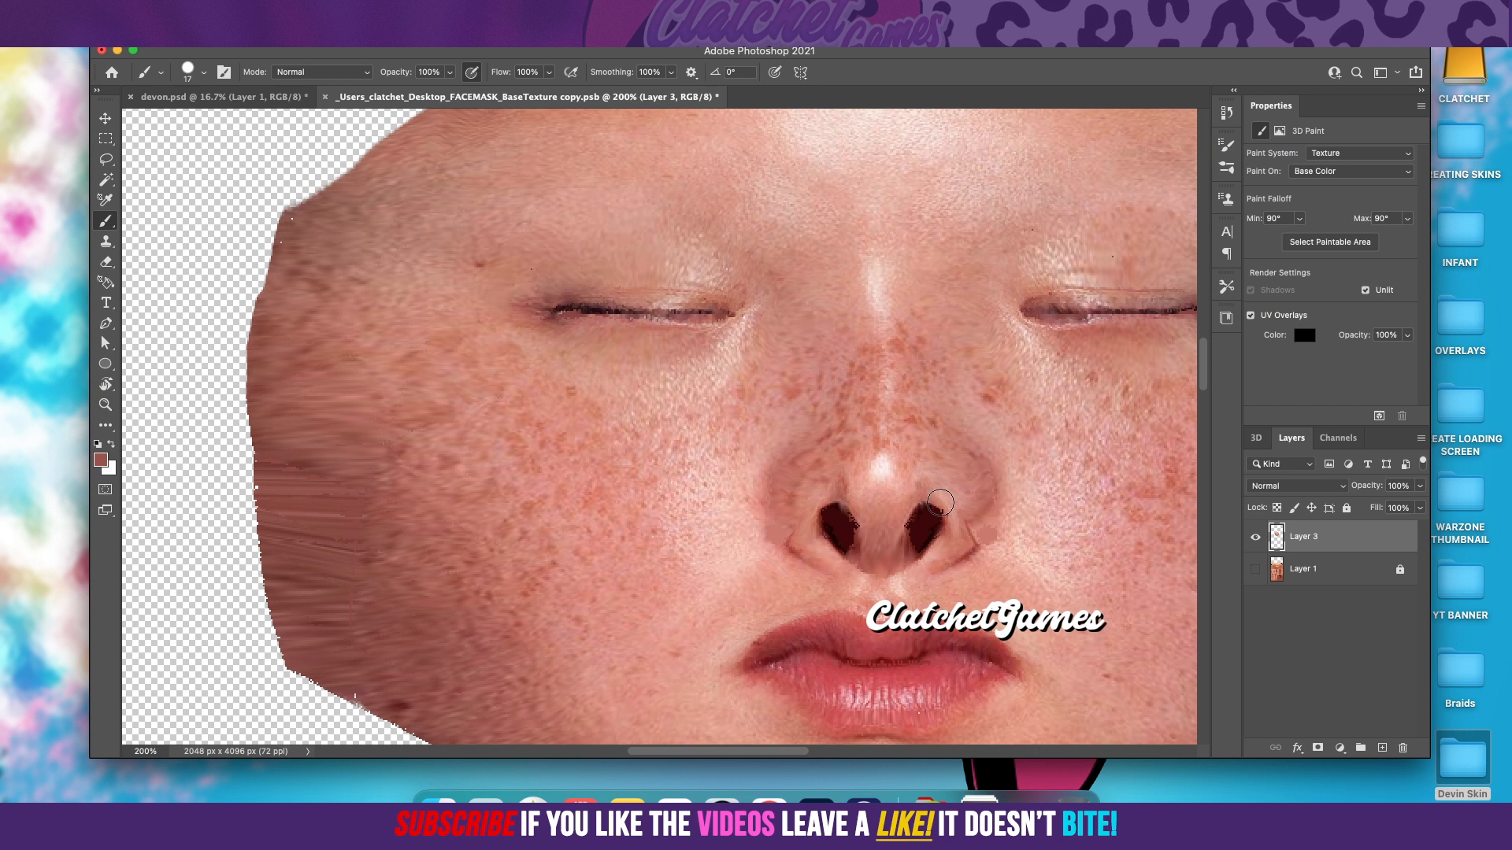
pyautogui.scroll(-1, 943, 499)
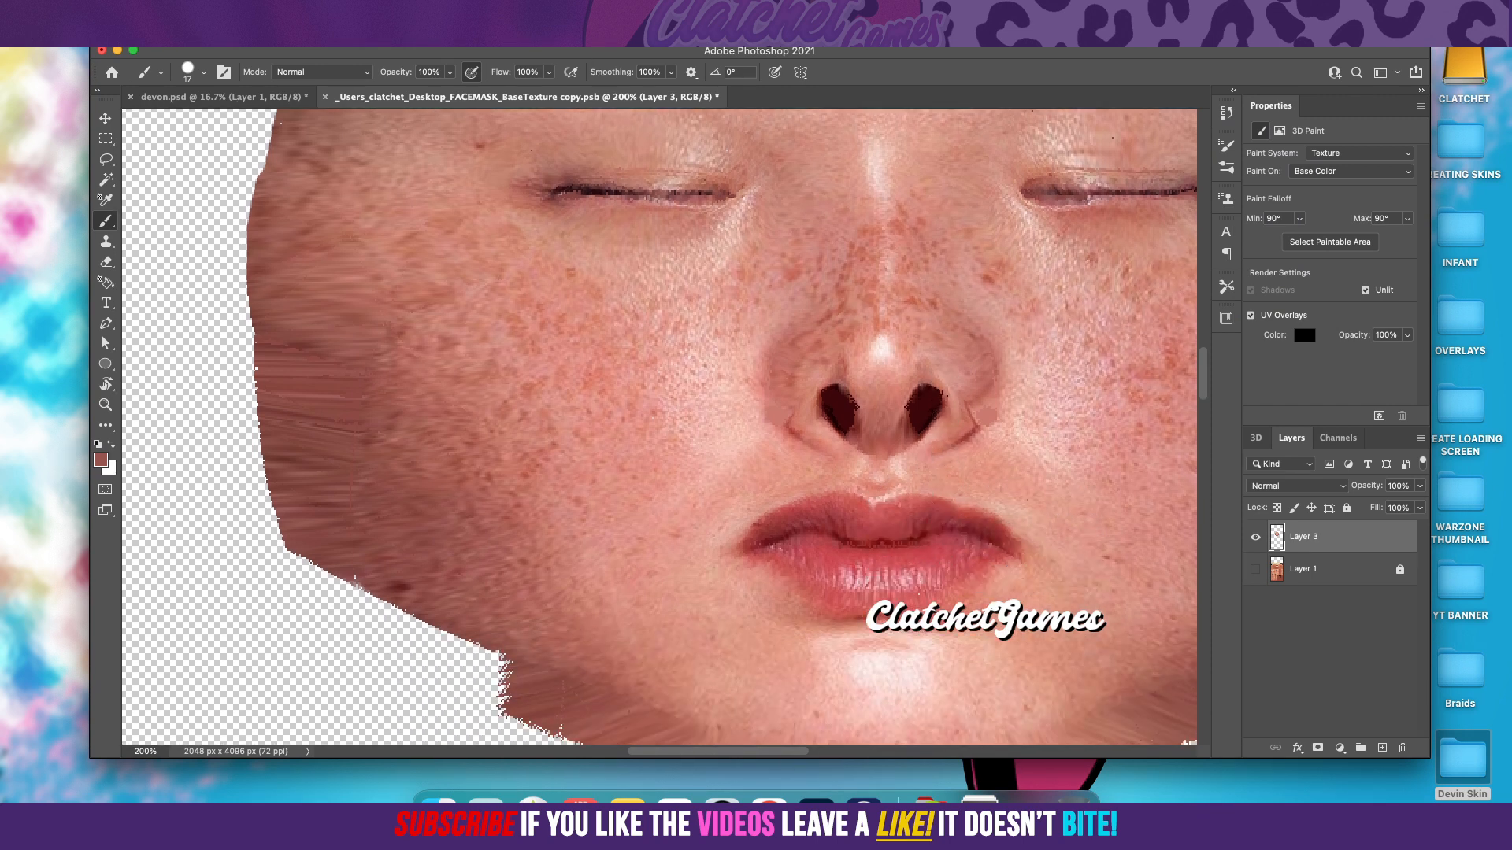
pyautogui.scroll(1, 570, 123)
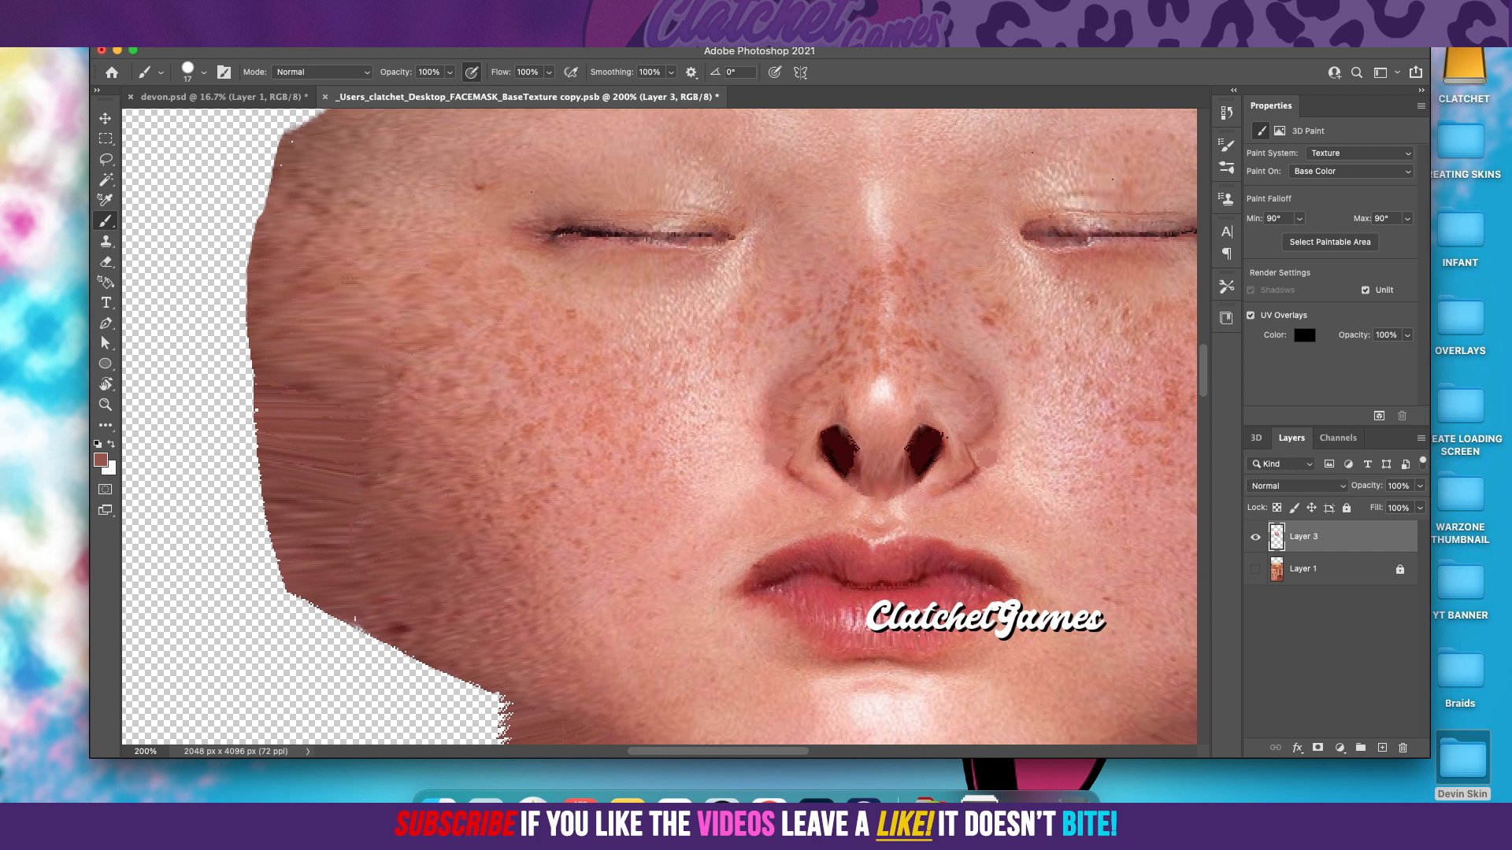
pyautogui.click(414, 10)
pyautogui.click(464, 138)
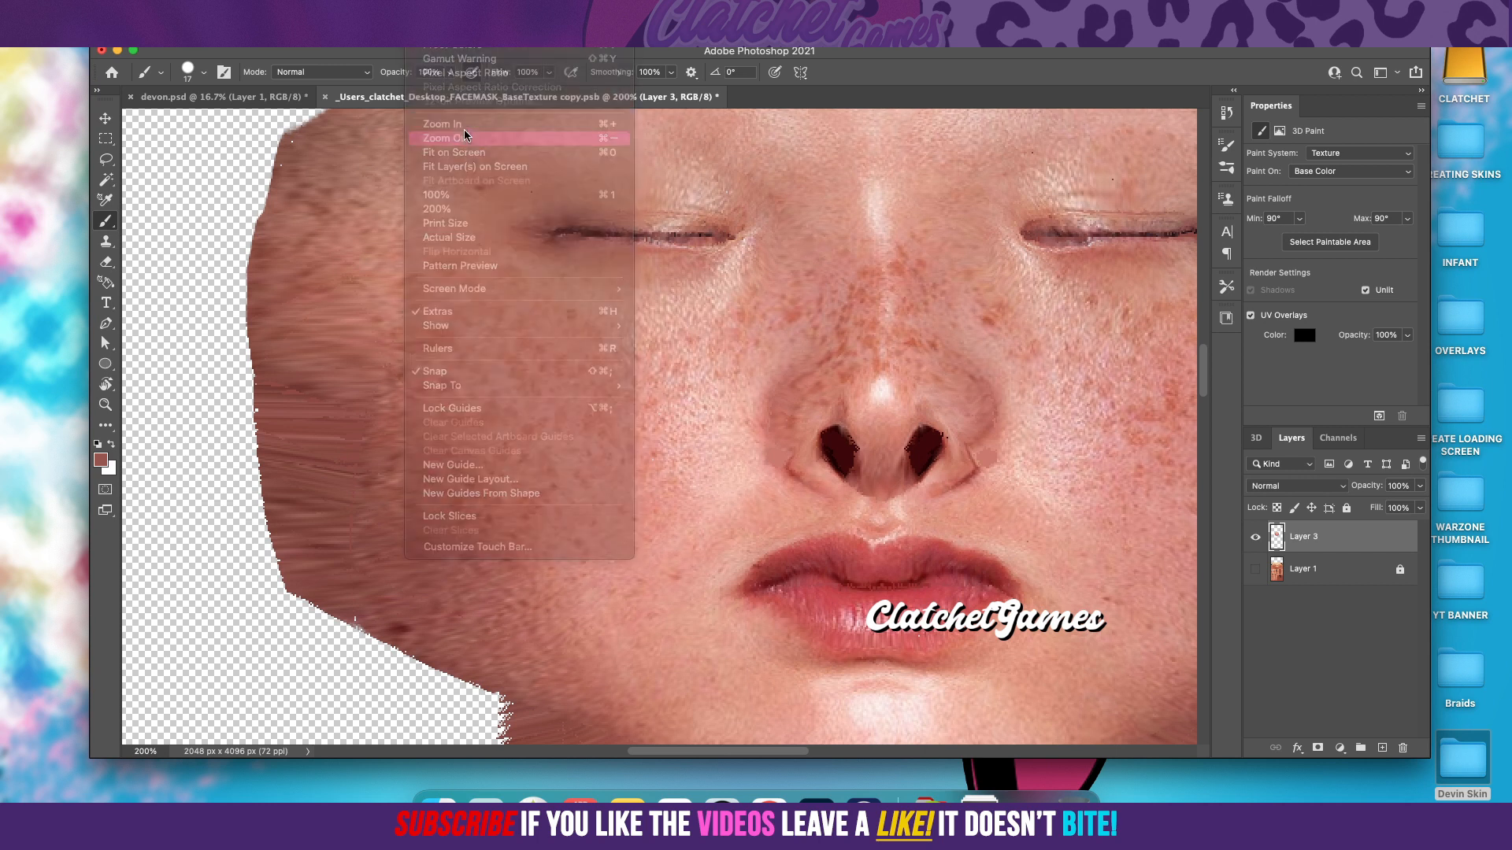
pyautogui.scroll(1, 633, 175)
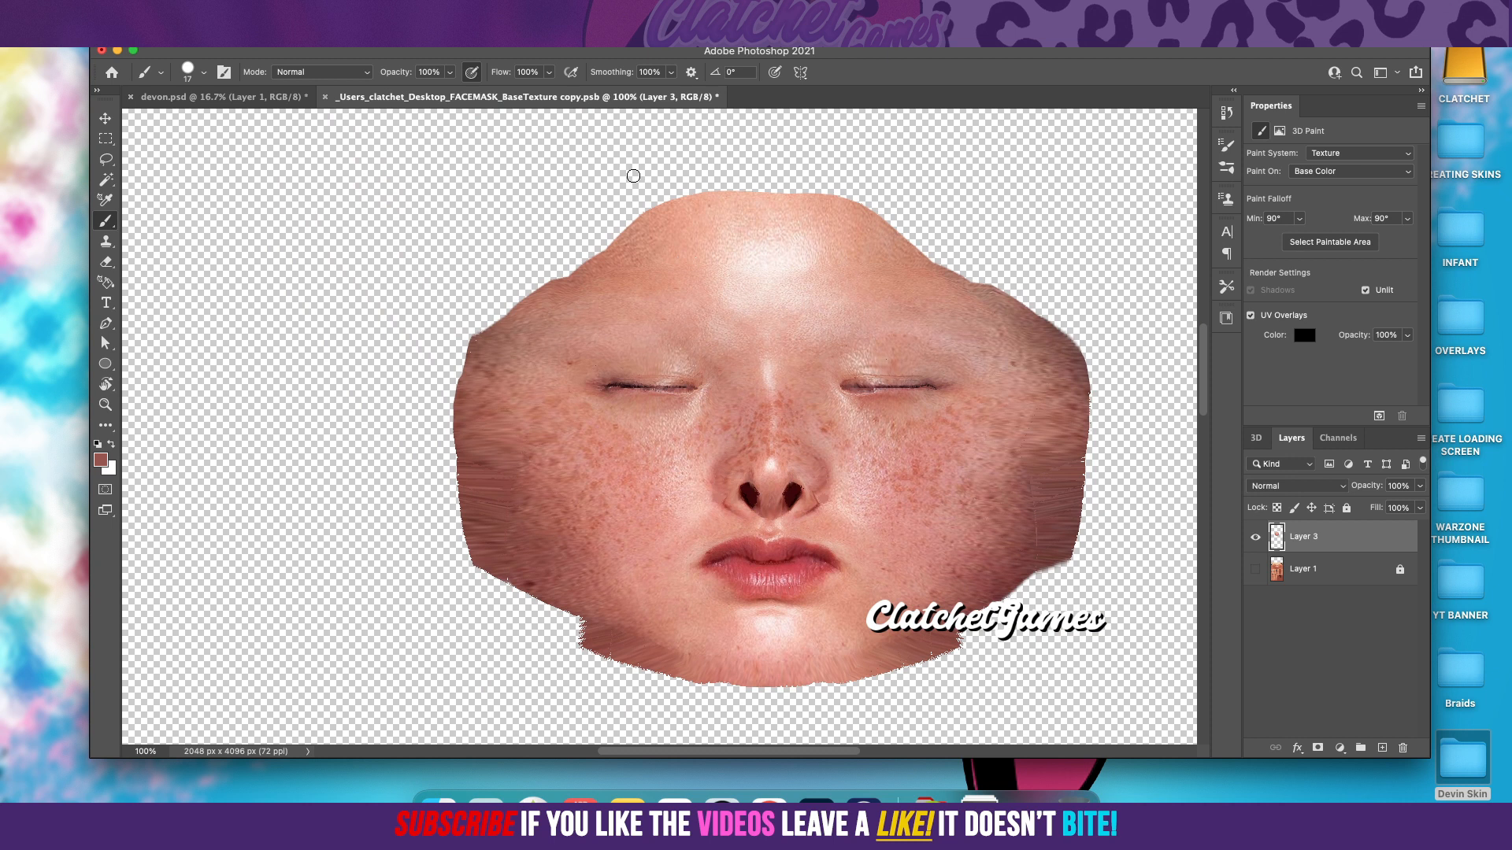
pyautogui.scroll(-1, 633, 175)
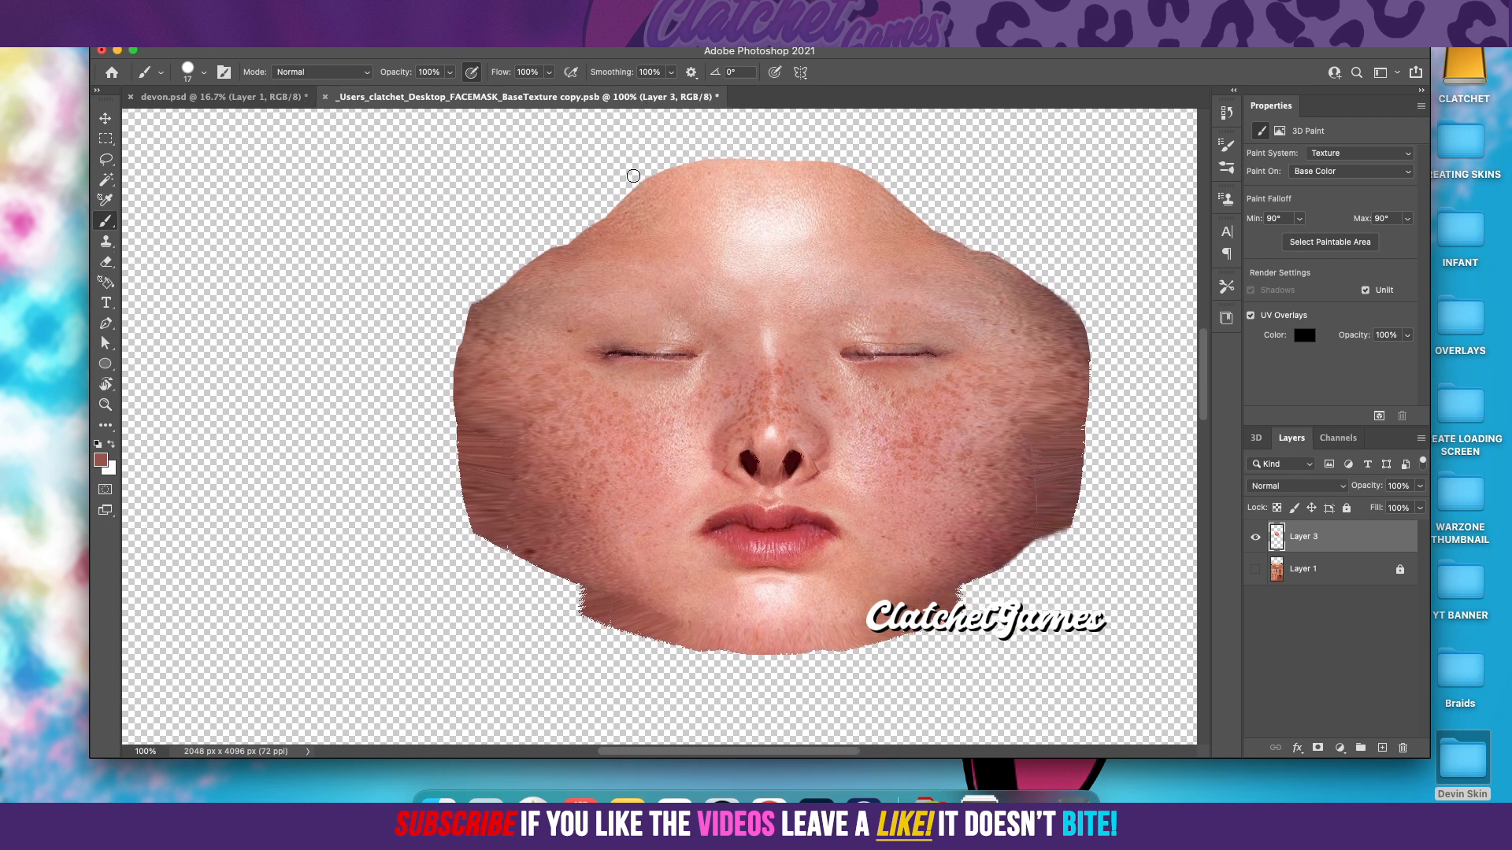
pyautogui.scroll(1, 638, 177)
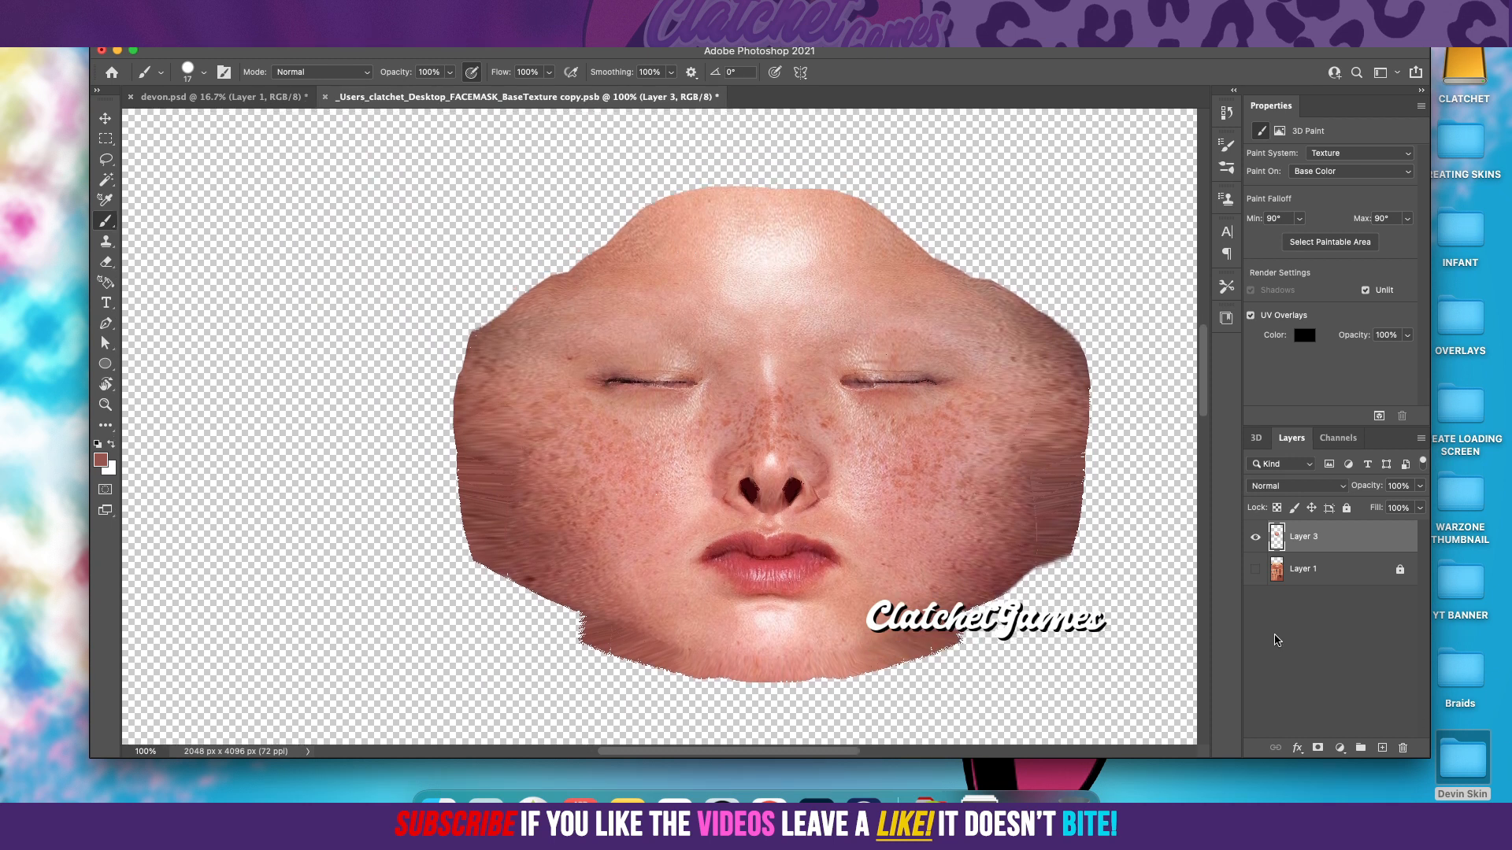
pyautogui.click(1255, 569)
pyautogui.click(1347, 567)
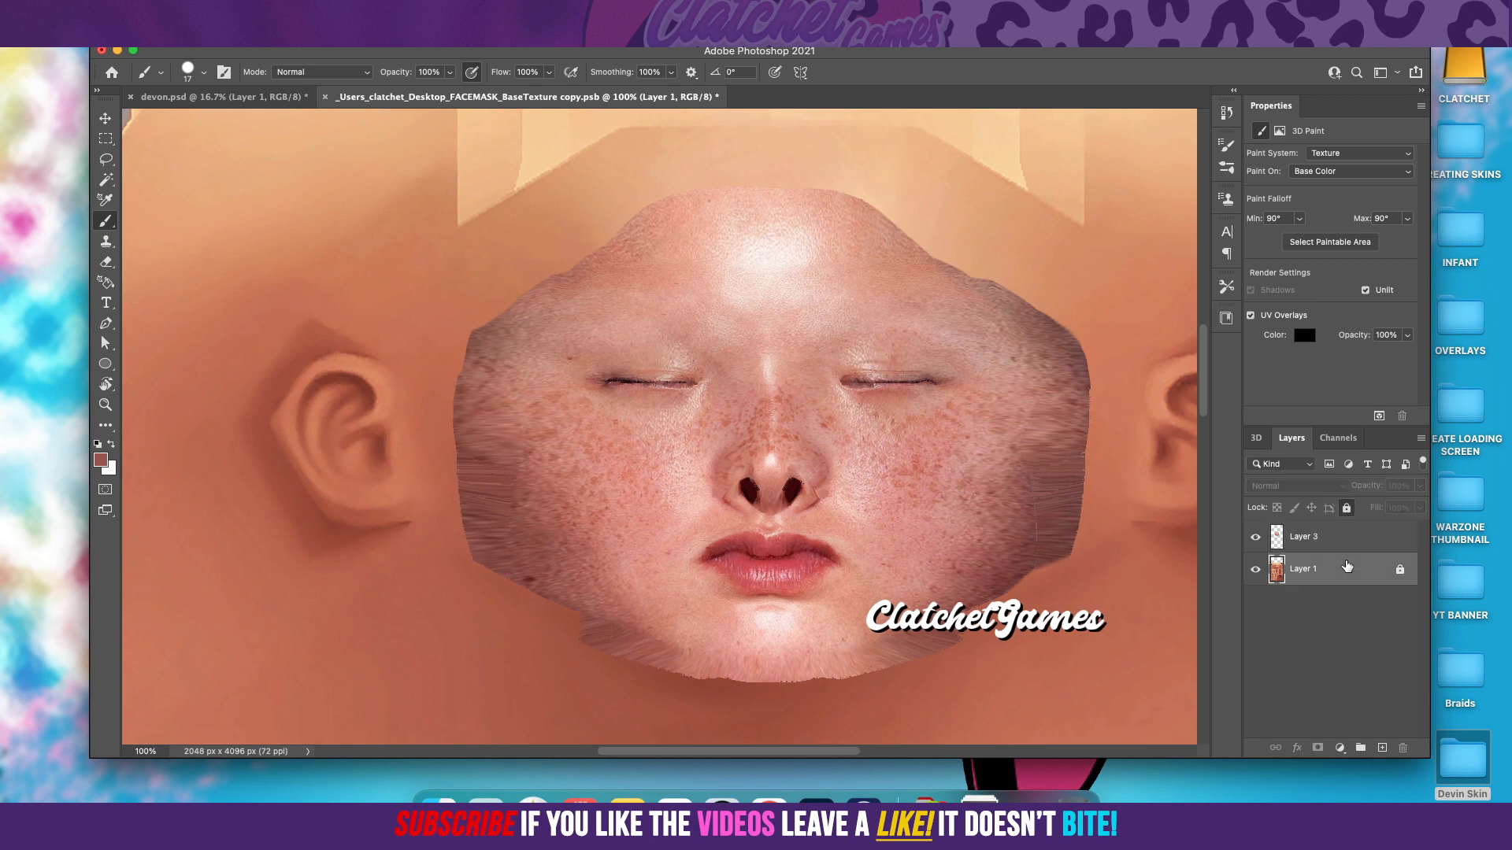
pyautogui.click(1382, 749)
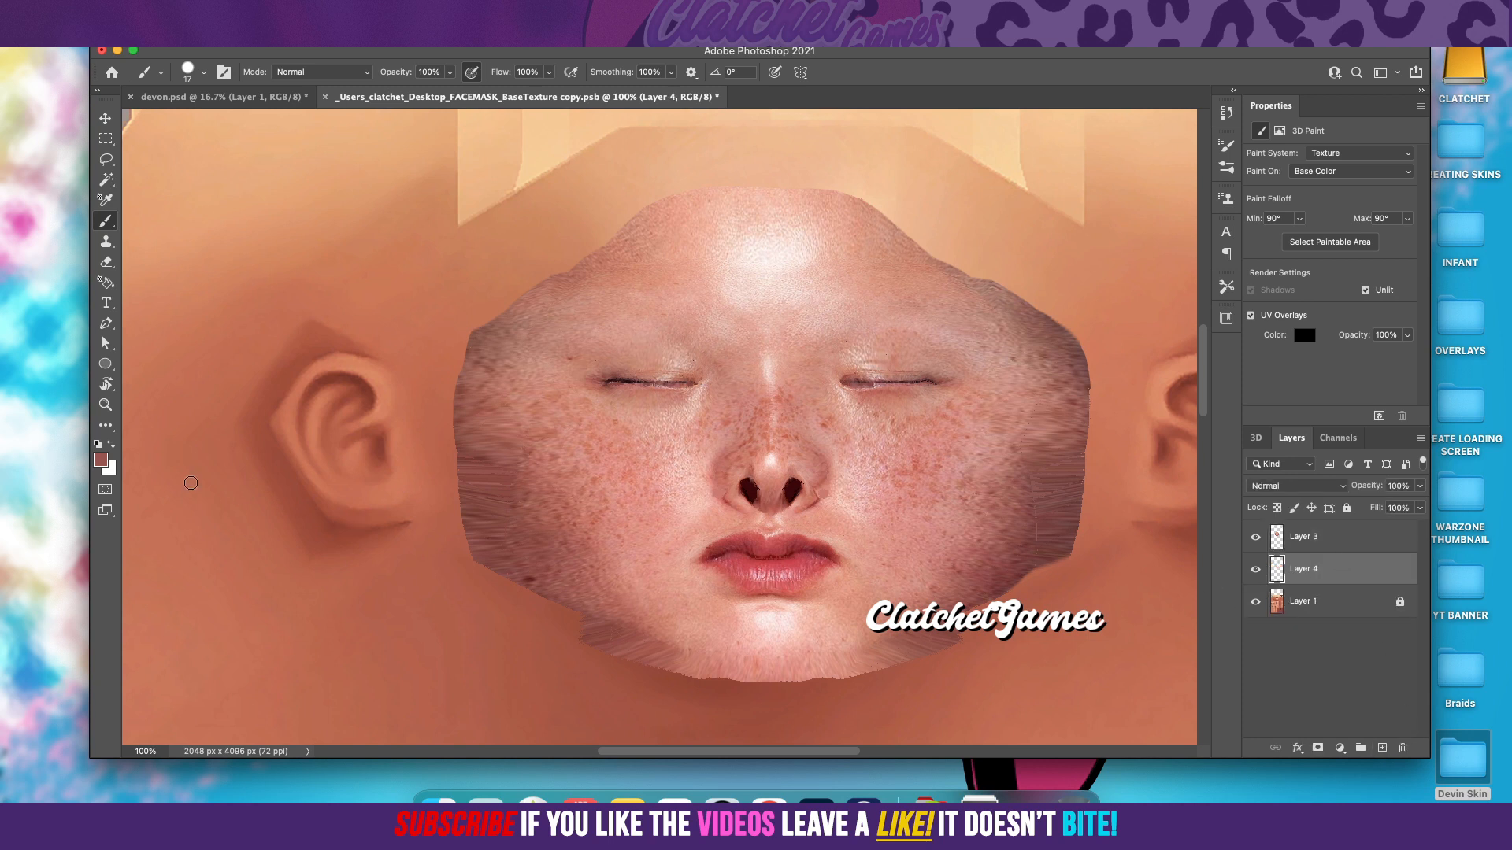
# Step: Set the foreground colour to a light skin tone sampled from the forehead near its upper left edge
pyautogui.click(100, 460)
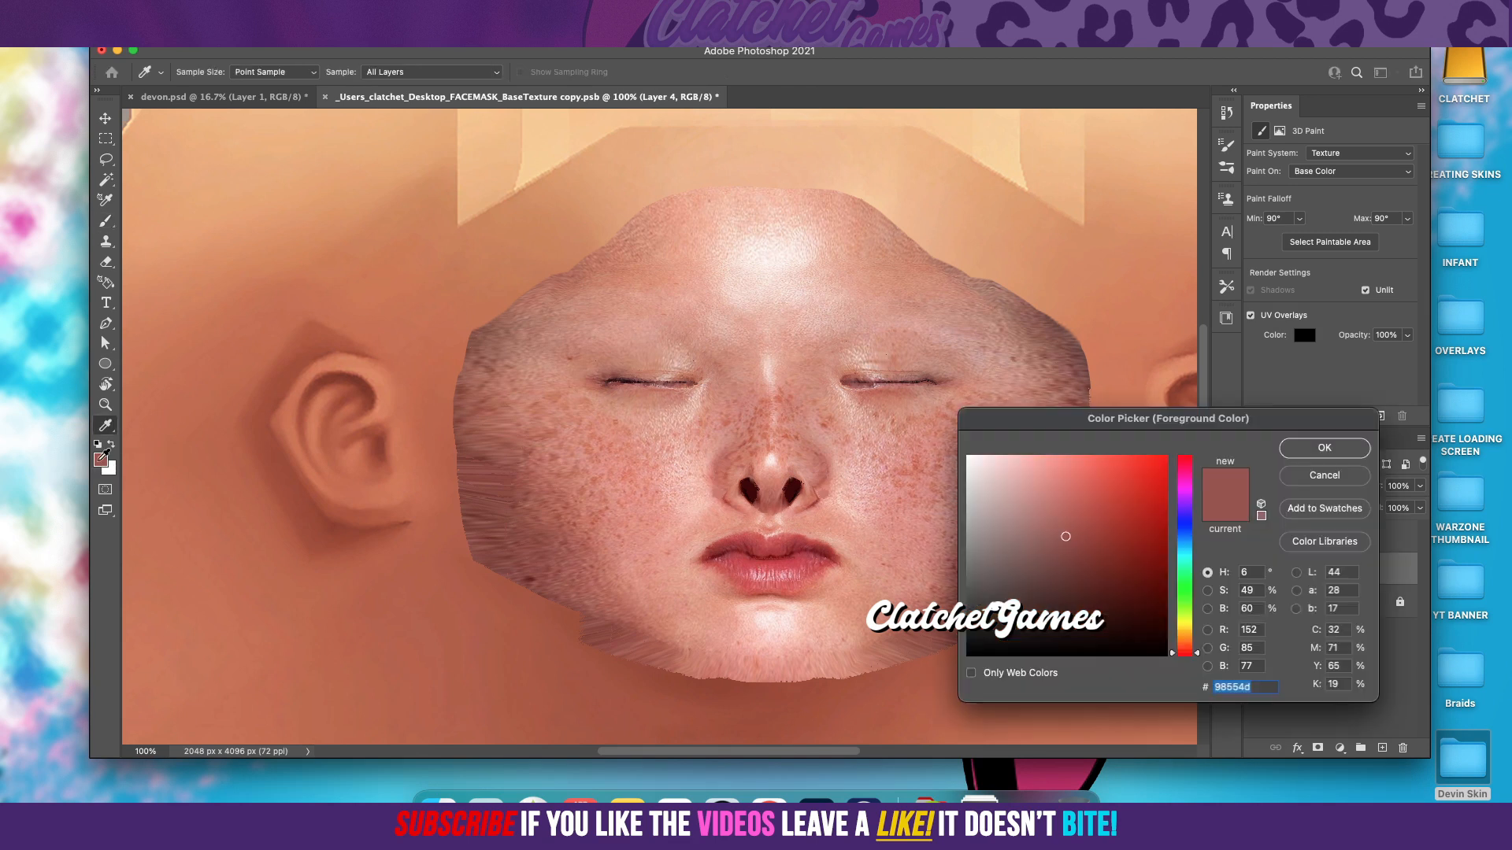
pyautogui.click(657, 236)
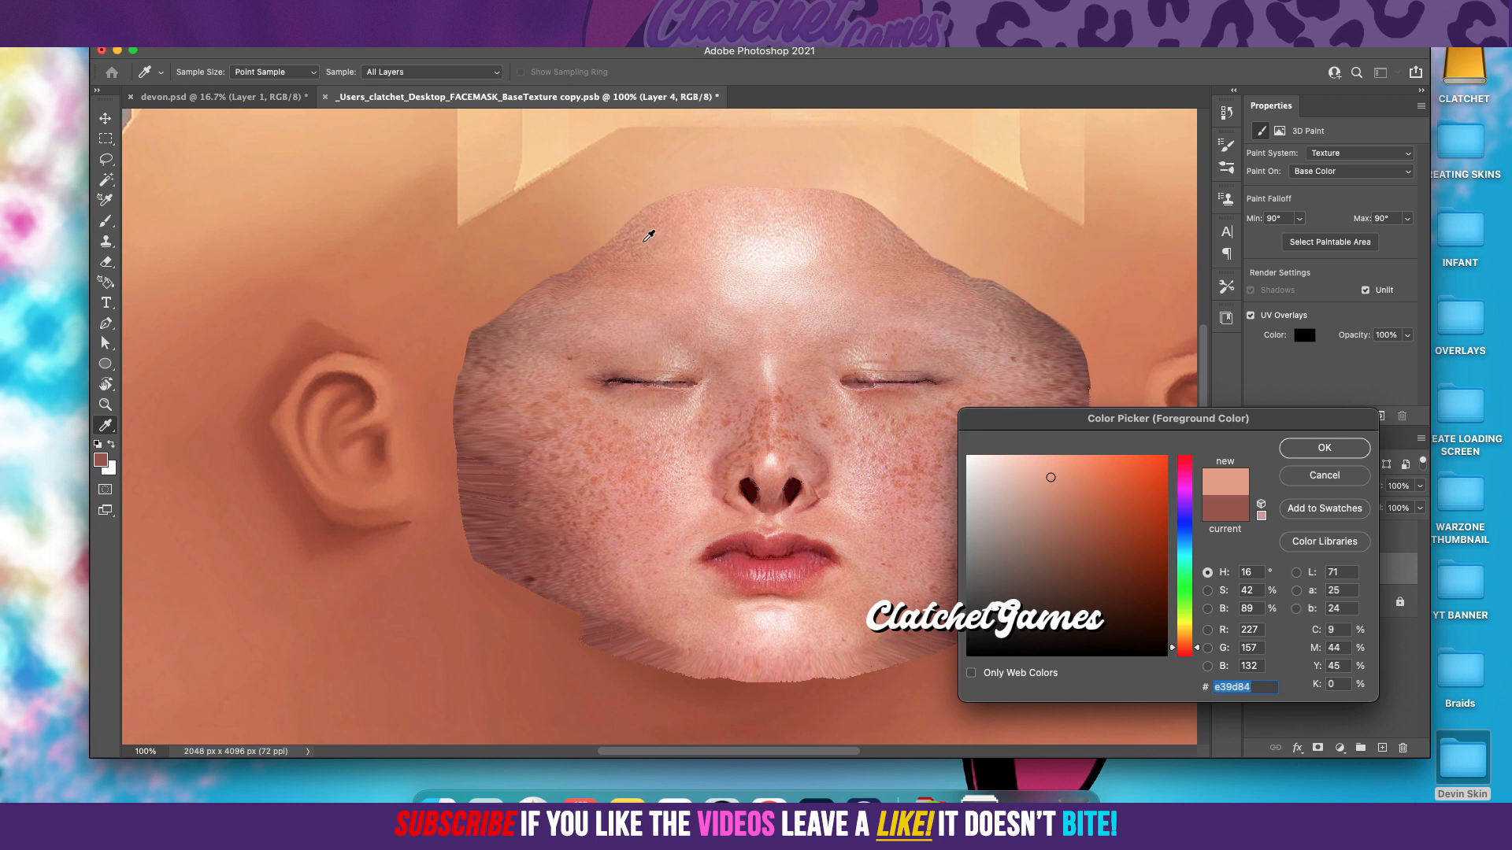
pyautogui.click(1324, 449)
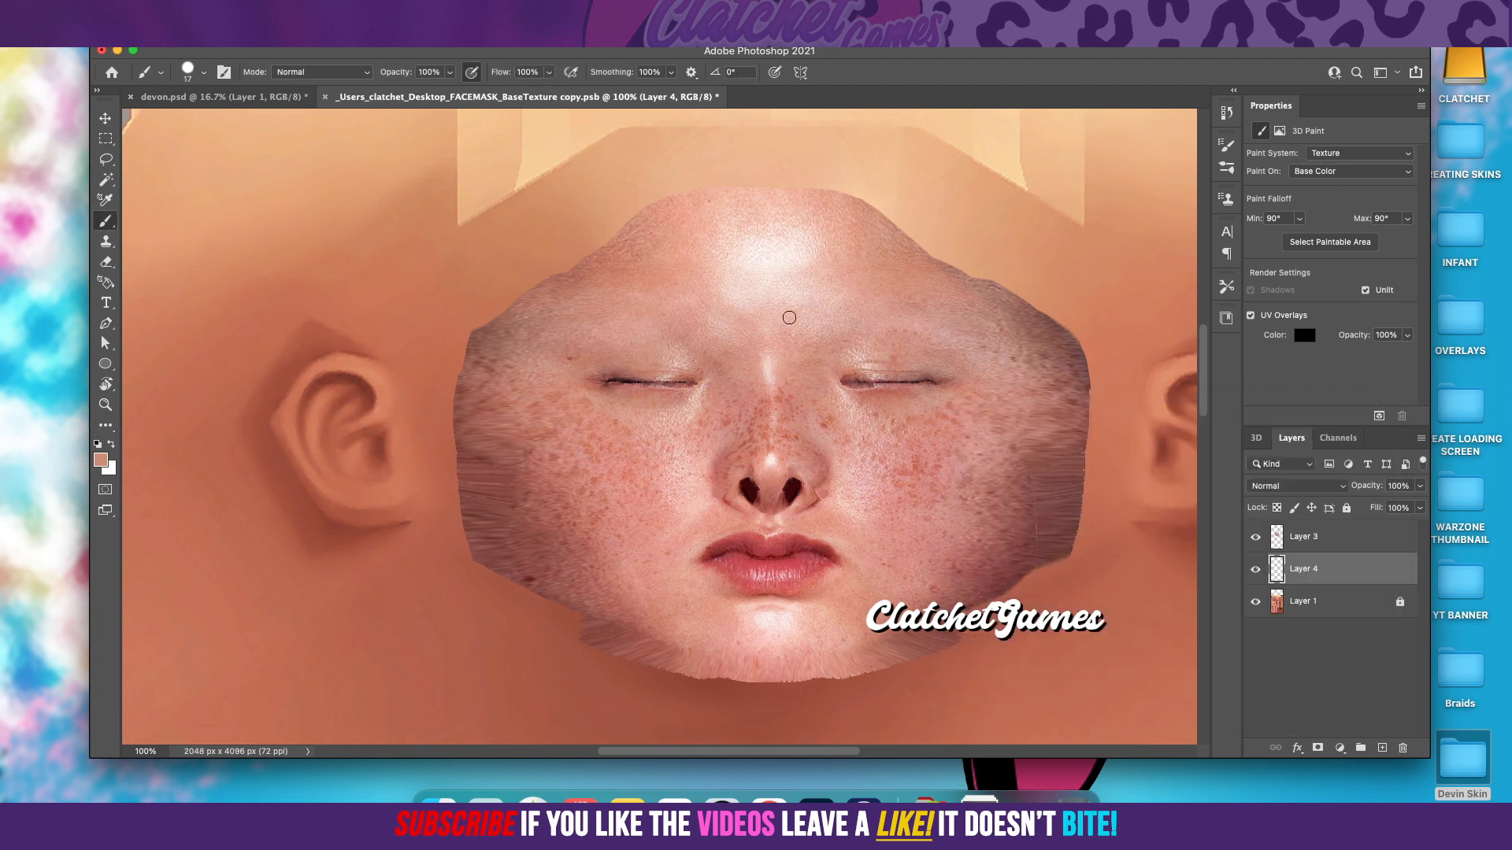
# Step: Draw a closed, curved Pen path all the way around the face, slightly outside its edge
pyautogui.click(106, 324)
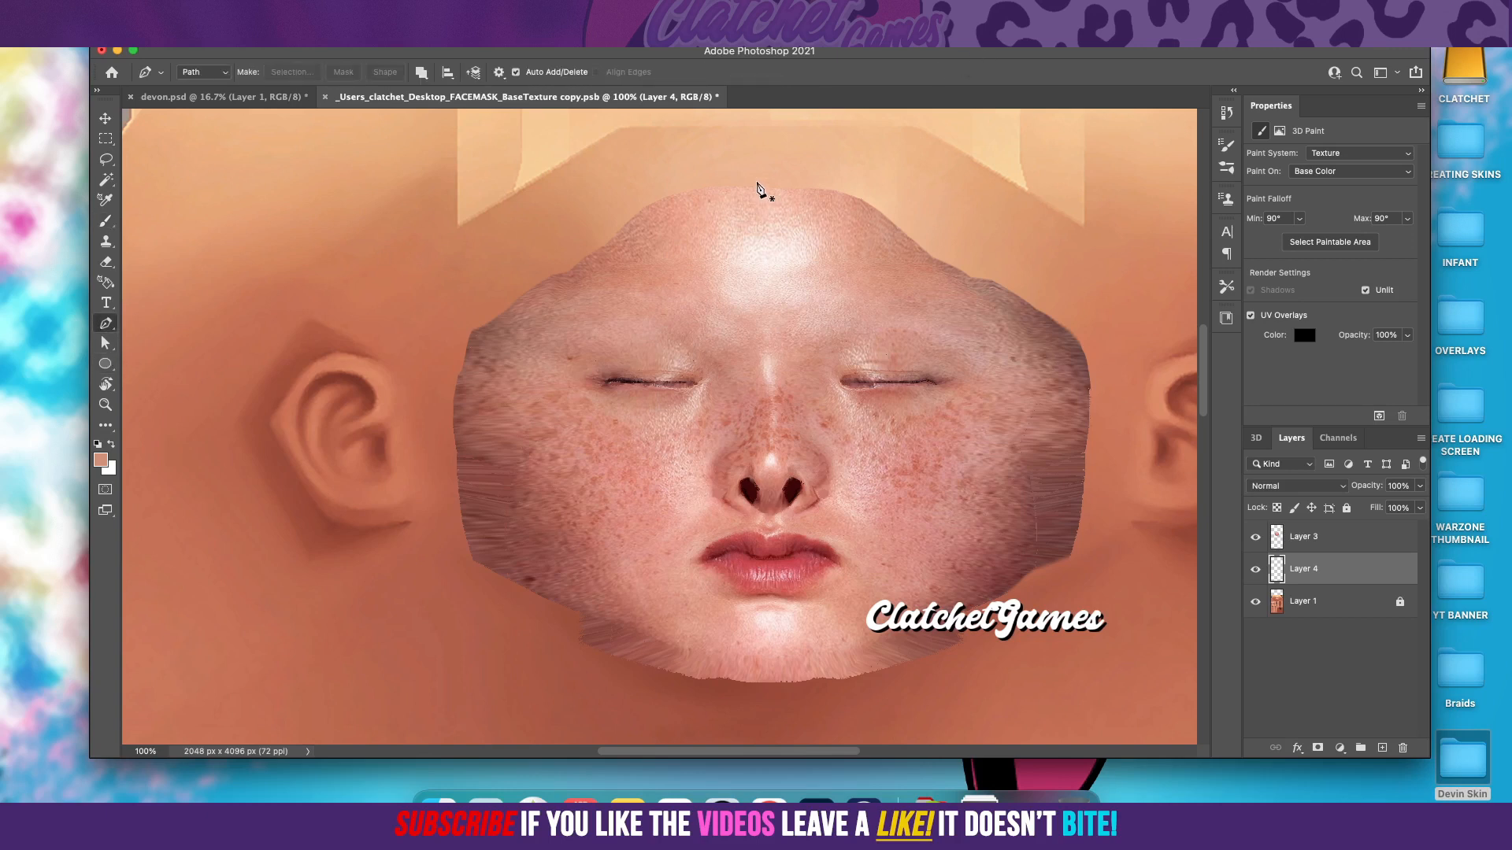
pyautogui.click(756, 153)
pyautogui.moveTo(898, 173); pyautogui.dragTo(937, 194)
pyautogui.moveTo(985, 251); pyautogui.dragTo(996, 254)
pyautogui.moveTo(1100, 337); pyautogui.dragTo(1119, 375)
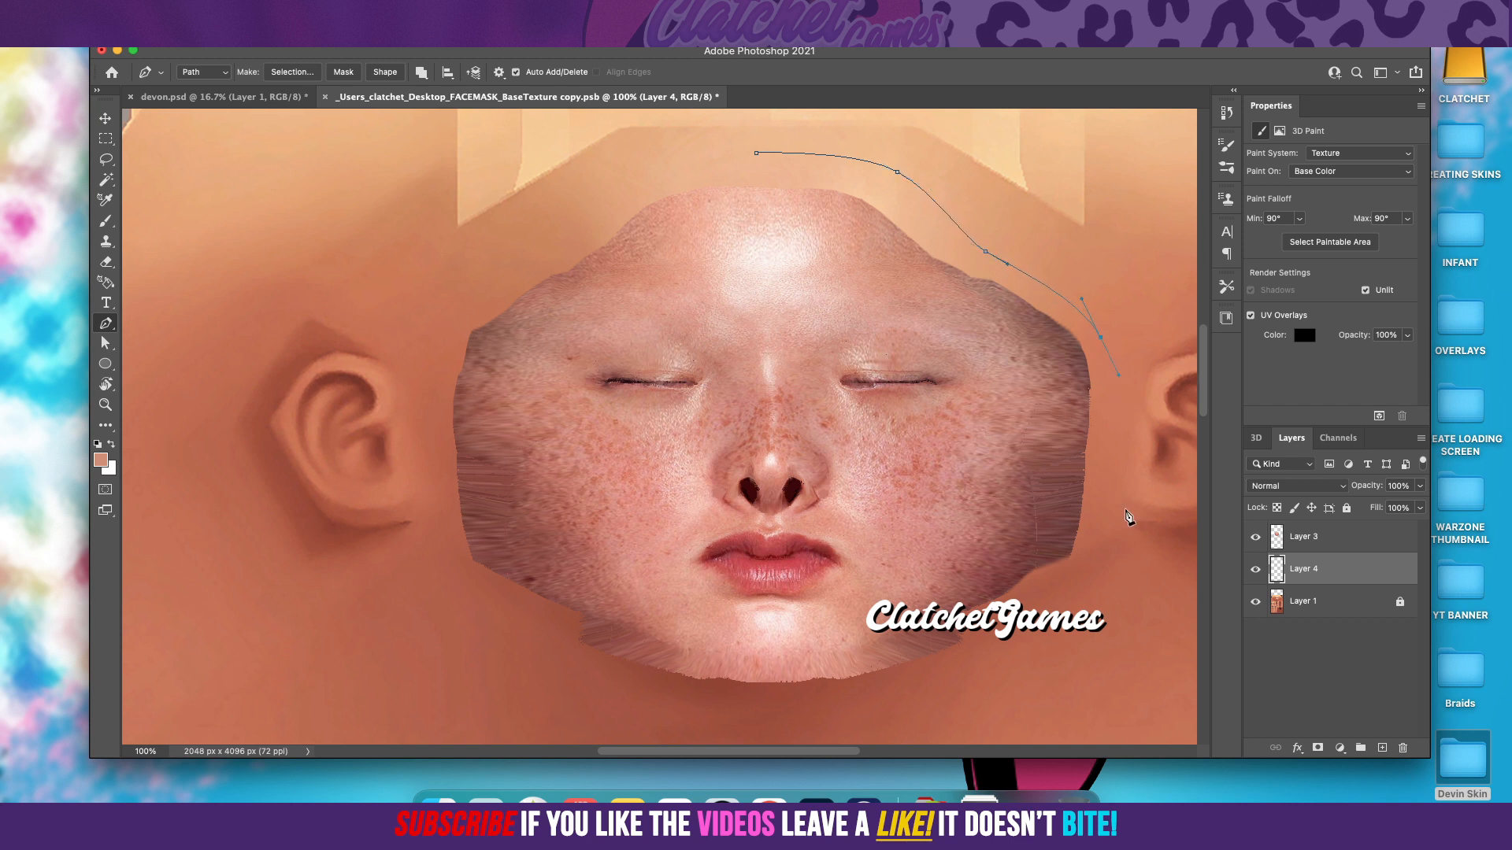
pyautogui.moveTo(1098, 517); pyautogui.dragTo(1041, 590)
pyautogui.moveTo(785, 696); pyautogui.dragTo(744, 698)
pyautogui.moveTo(635, 672); pyautogui.dragTo(588, 655)
pyautogui.moveTo(493, 589); pyautogui.dragTo(459, 560)
pyautogui.moveTo(438, 447); pyautogui.dragTo(439, 445)
pyautogui.moveTo(438, 391); pyautogui.dragTo(438, 387)
pyautogui.moveTo(503, 267); pyautogui.dragTo(525, 256)
pyautogui.moveTo(642, 178); pyautogui.dragTo(665, 162)
pyautogui.moveTo(757, 154); pyautogui.dragTo(812, 156)
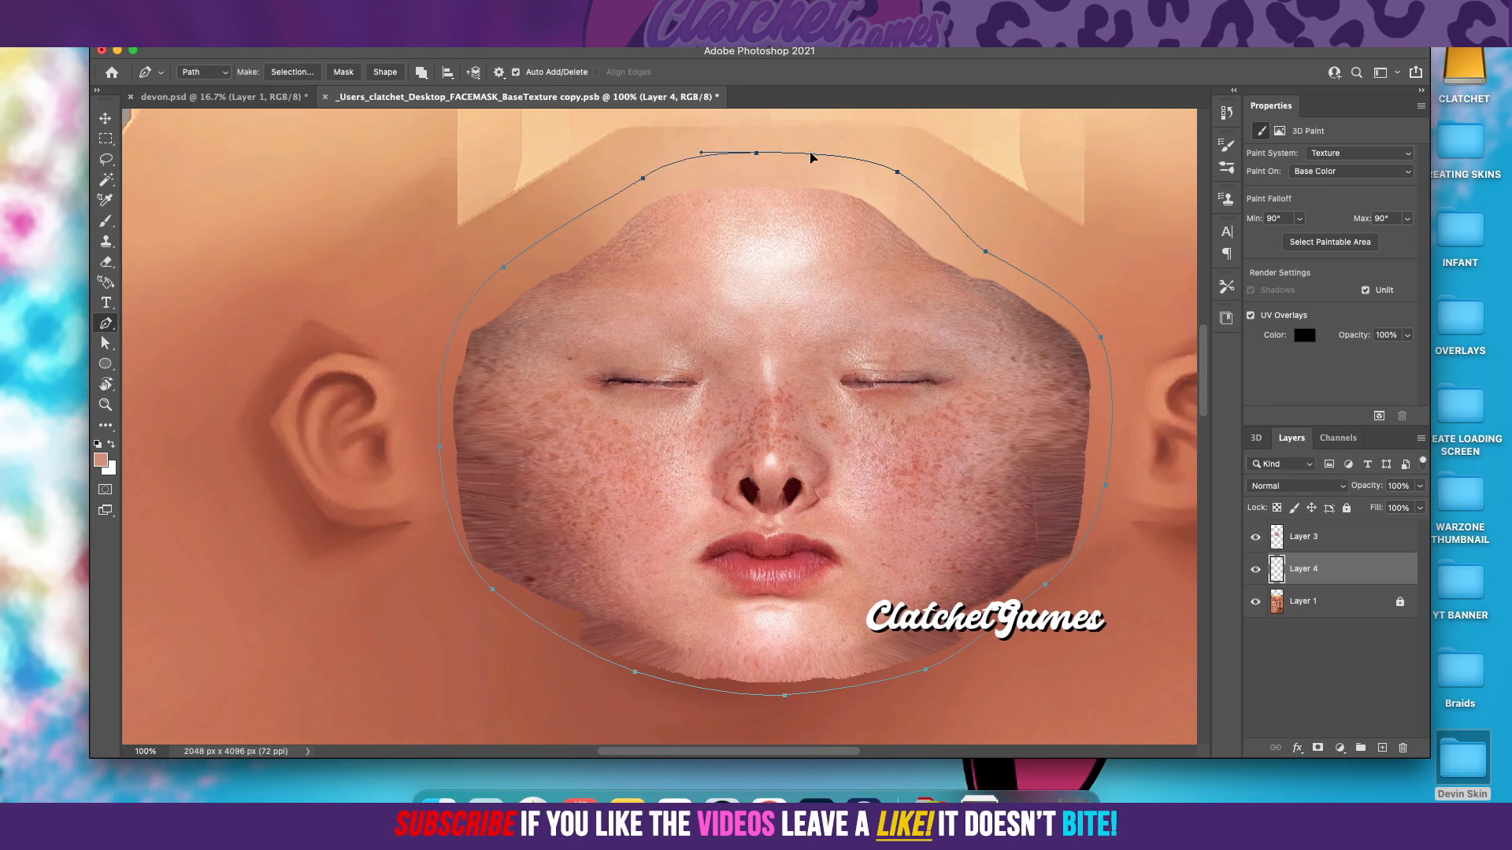
# Step: Fill the path around the face with the sampled skin tone on Layer 4, then delete the path
pyautogui.rightClick(738, 446)
pyautogui.click(791, 553)
pyautogui.click(861, 322)
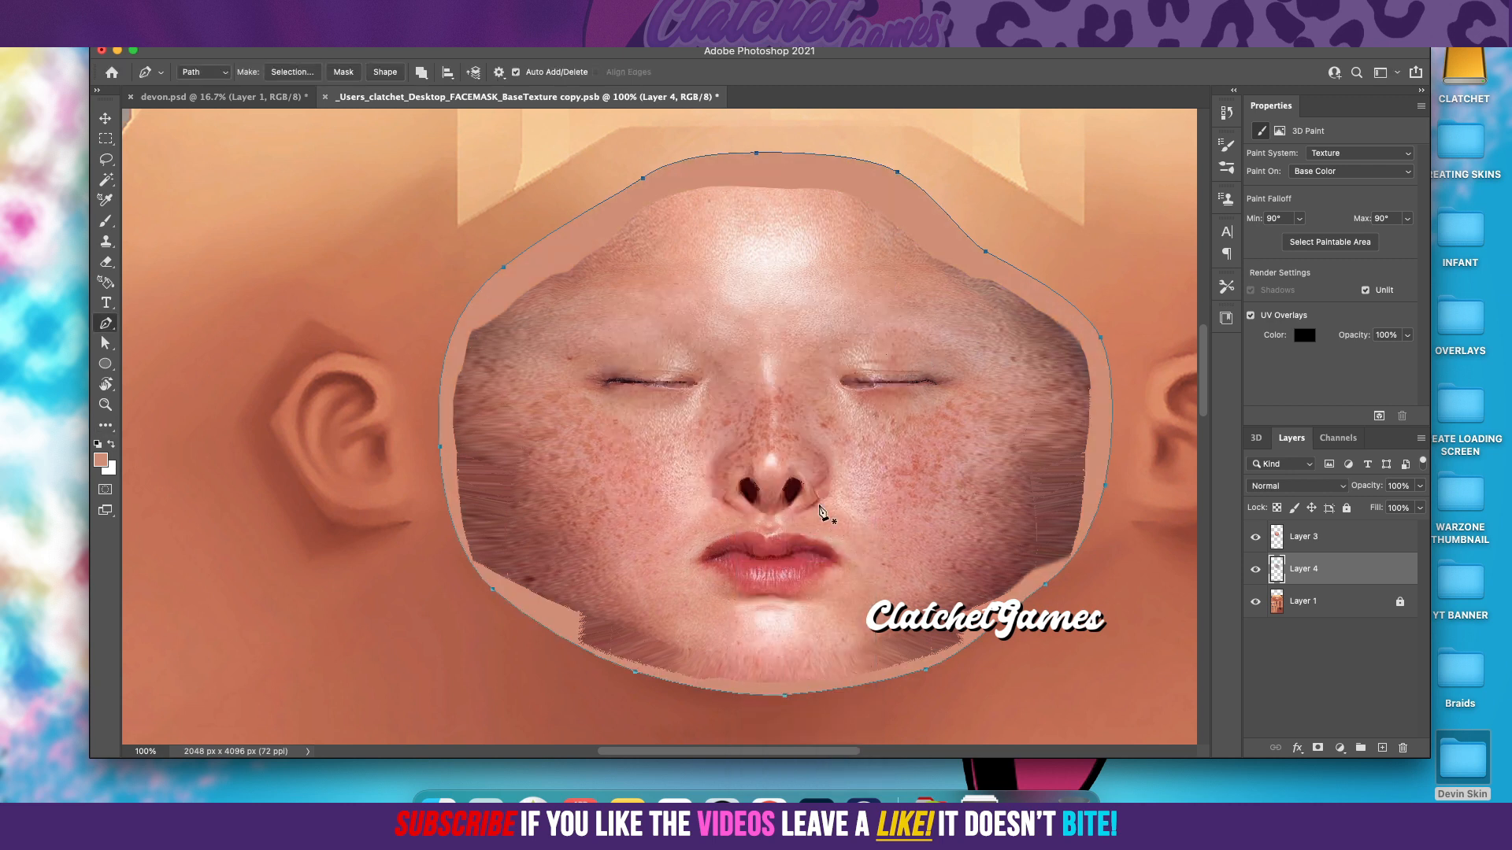
pyautogui.rightClick(822, 510)
pyautogui.click(841, 536)
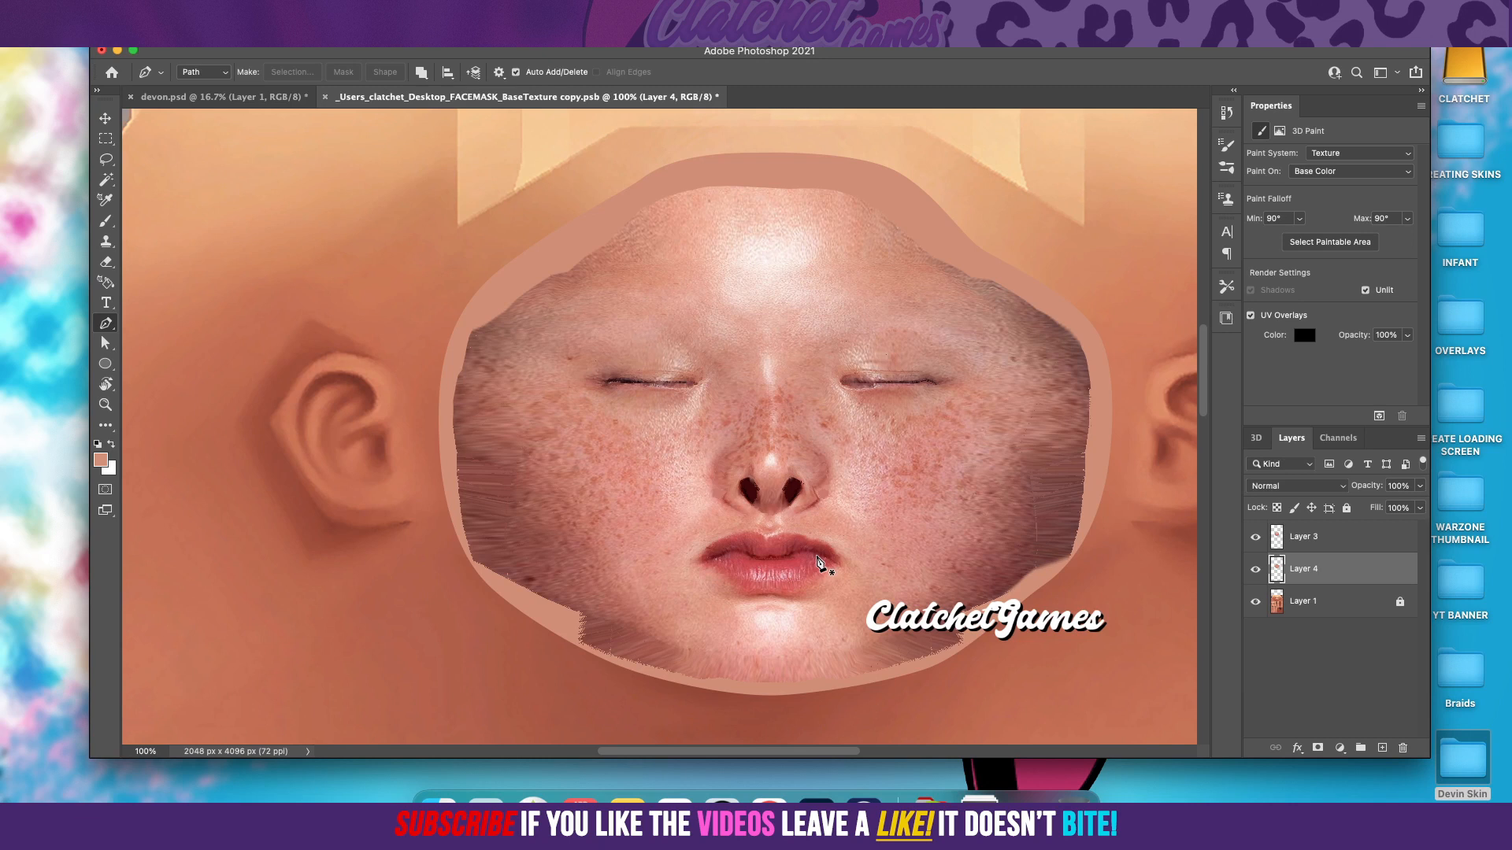
# Step: Add a new layer above Layer 4 and set the brush to Soft Round Pressure Size at 51 px
pyautogui.click(1382, 748)
pyautogui.click(109, 221)
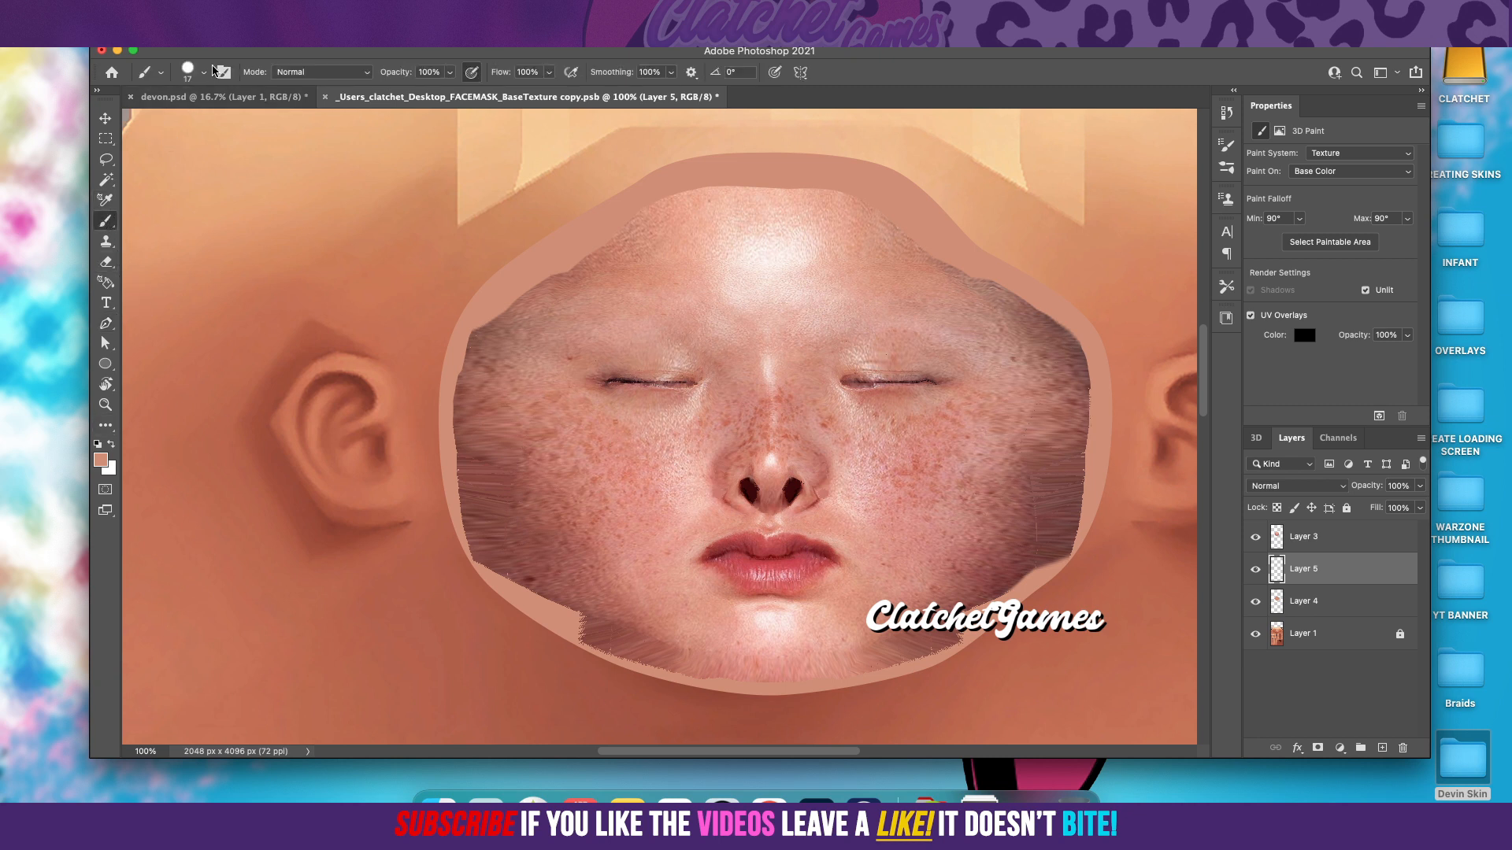
pyautogui.click(207, 72)
pyautogui.click(210, 265)
pyautogui.moveTo(184, 121); pyautogui.dragTo(194, 123)
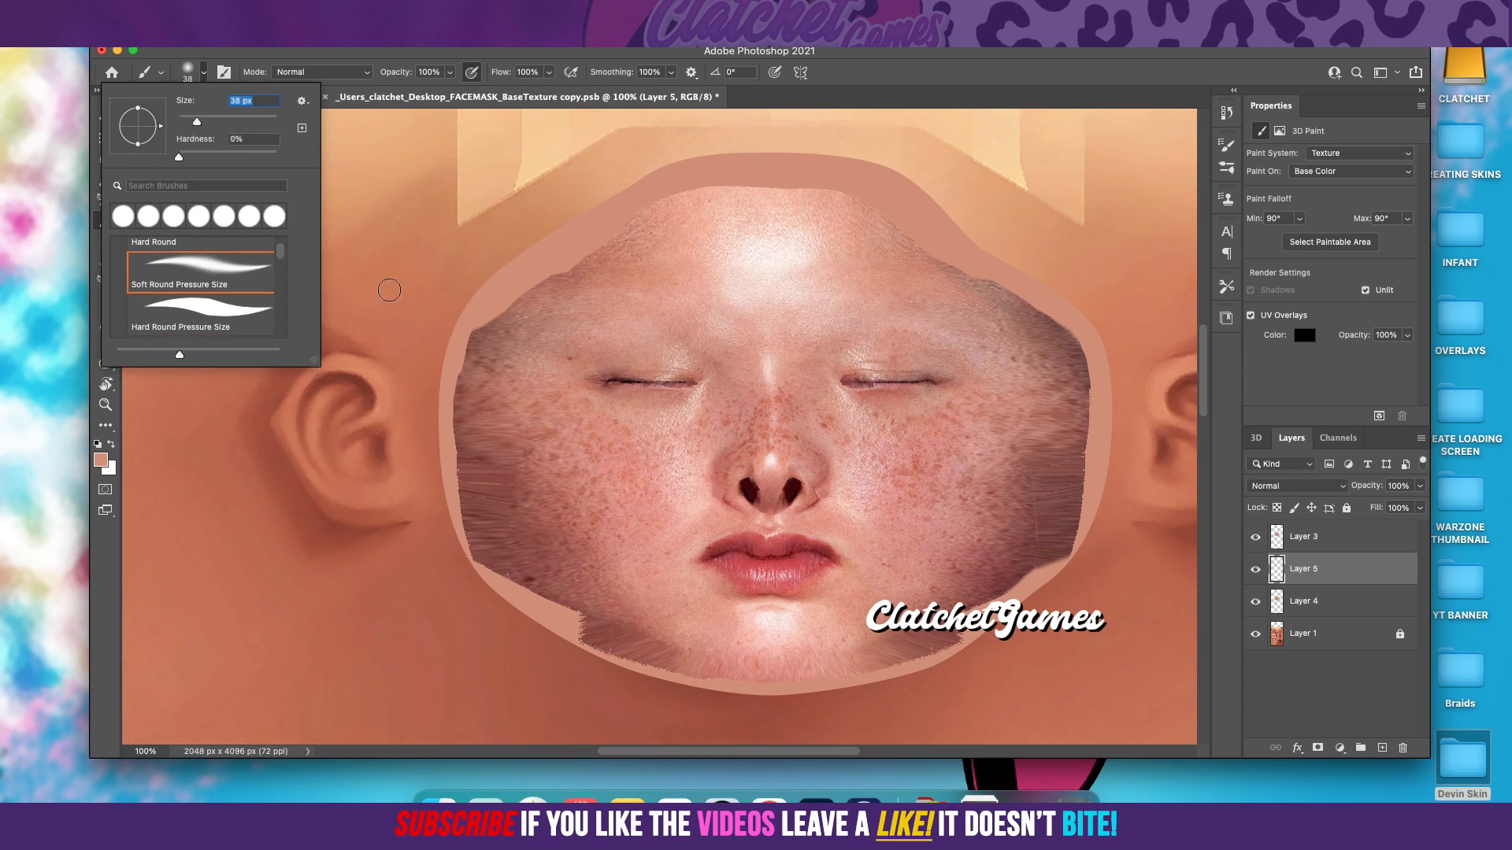
pyautogui.moveTo(200, 123); pyautogui.dragTo(203, 122)
# Step: Brush the skin tone along the forehead's upper left edge and move Layer 5 above Layer 3
pyautogui.click(727, 187)
pyautogui.moveTo(710, 188)
pyautogui.mouseDown()
pyautogui.moveTo(507, 306)
pyautogui.moveTo(473, 335)
pyautogui.moveTo(455, 386)
pyautogui.mouseUp()
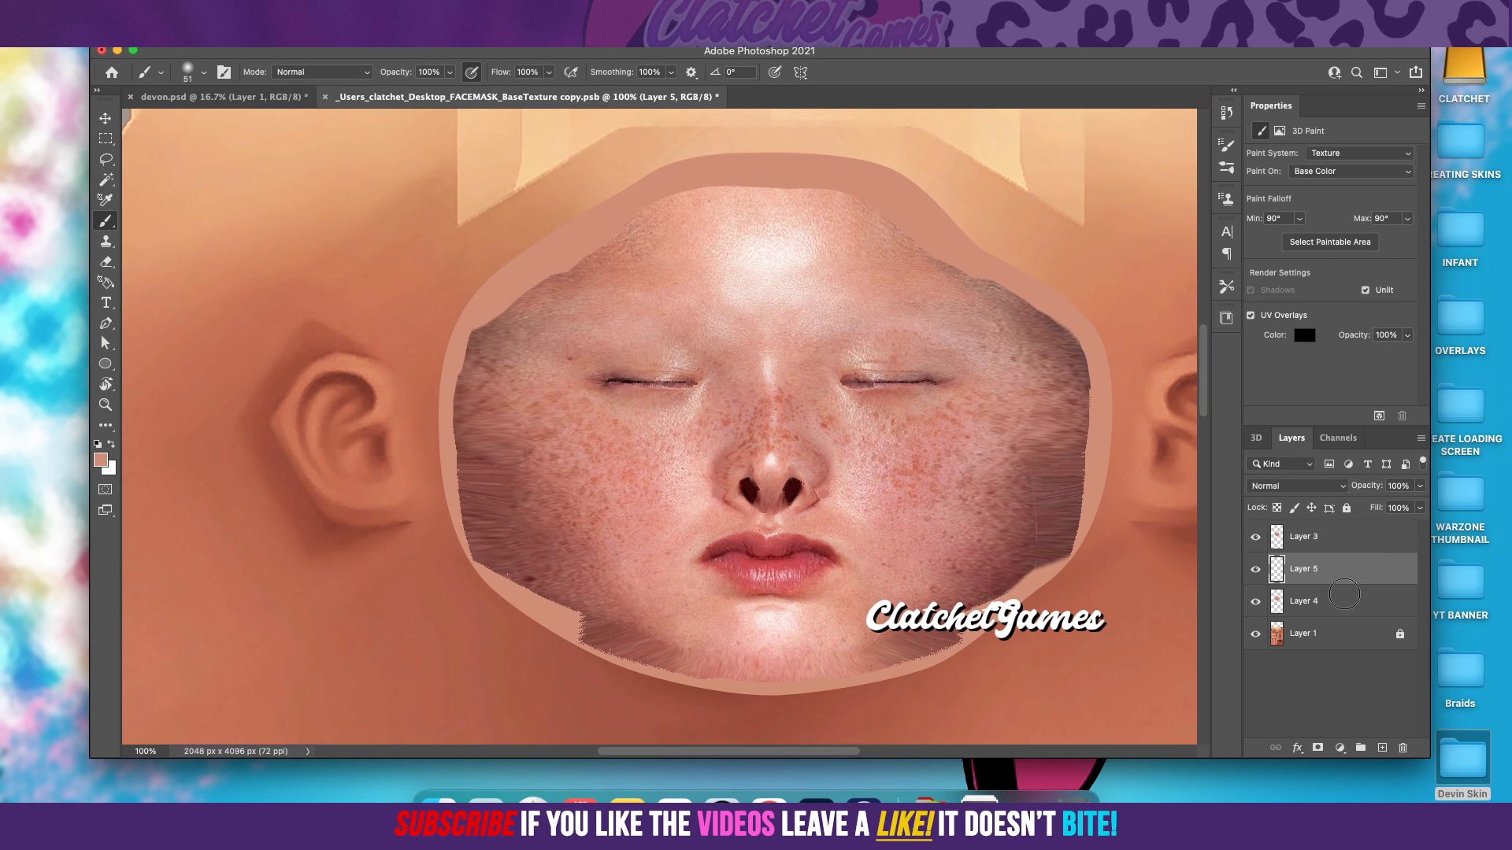
pyautogui.moveTo(1339, 572); pyautogui.dragTo(1337, 527)
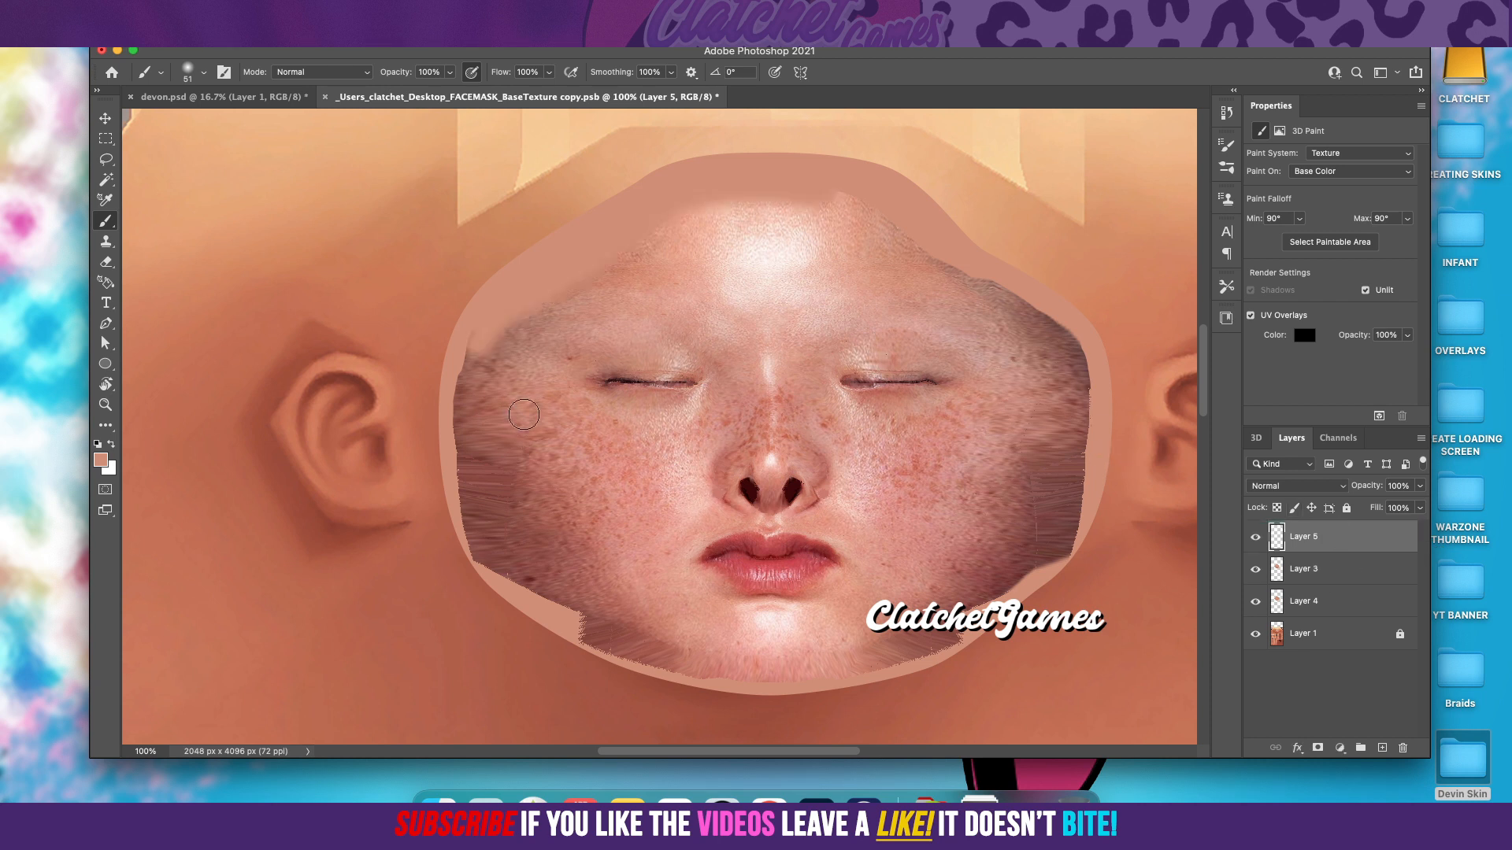
# Step: Paint a soft skin-tone band over the face's entire outer edge and toggle Layer 5's visibility to compare the result
pyautogui.moveTo(493, 319)
pyautogui.mouseDown()
pyautogui.moveTo(454, 407)
pyautogui.moveTo(473, 545)
pyautogui.moveTo(500, 579)
pyautogui.moveTo(623, 653)
pyautogui.moveTo(775, 684)
pyautogui.moveTo(979, 629)
pyautogui.moveTo(1024, 594)
pyautogui.moveTo(1042, 553)
pyautogui.moveTo(1065, 557)
pyautogui.moveTo(1083, 534)
pyautogui.moveTo(1086, 368)
pyautogui.moveTo(1051, 321)
pyautogui.moveTo(880, 213)
pyautogui.moveTo(769, 176)
pyautogui.moveTo(823, 191)
pyautogui.mouseUp()
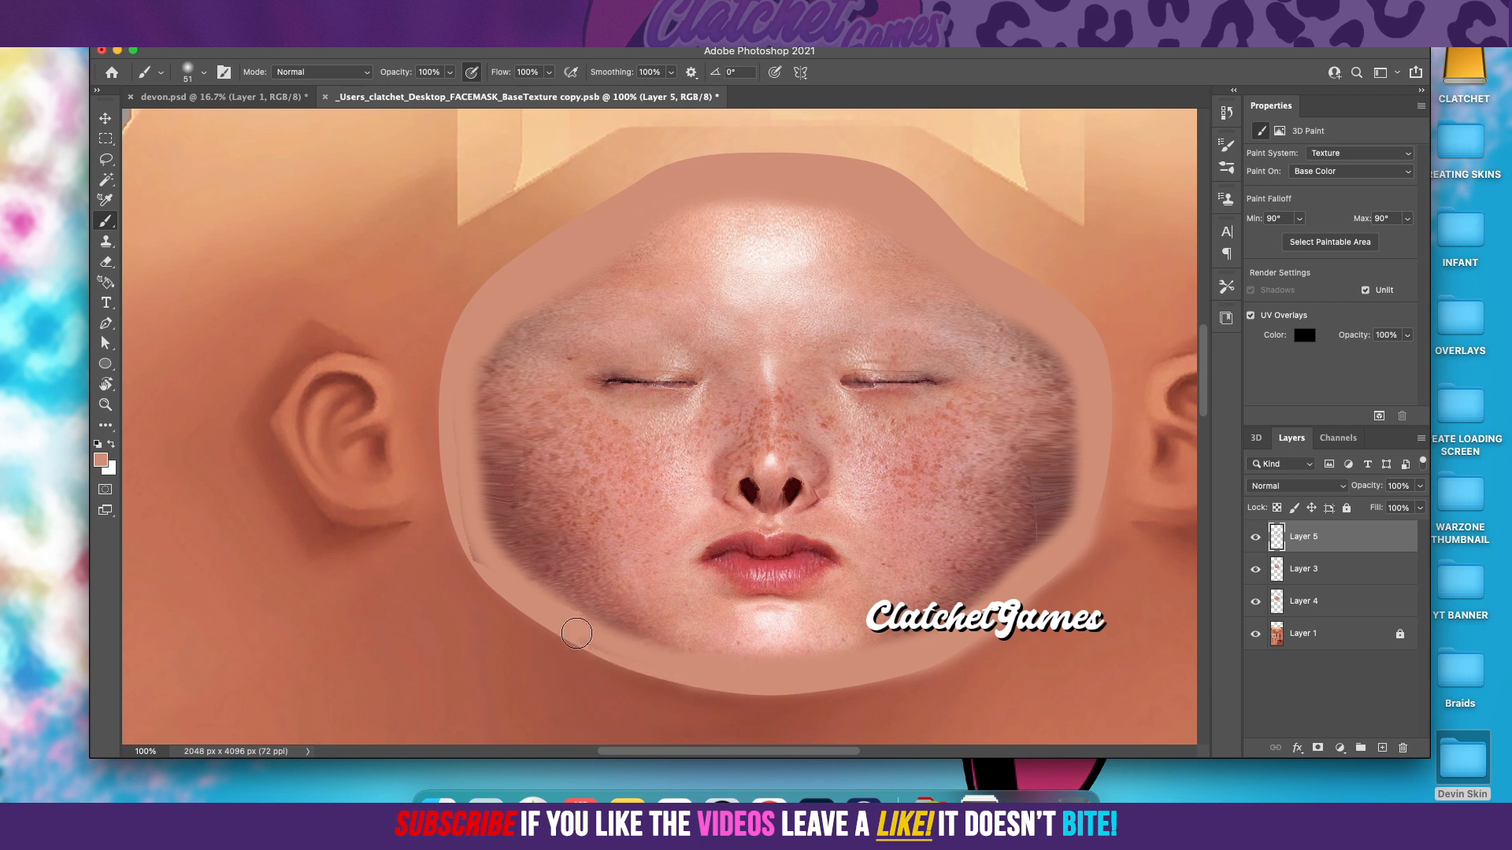
pyautogui.moveTo(560, 622)
pyautogui.mouseDown()
pyautogui.moveTo(464, 528)
pyautogui.moveTo(466, 496)
pyautogui.moveTo(514, 501)
pyautogui.mouseUp()
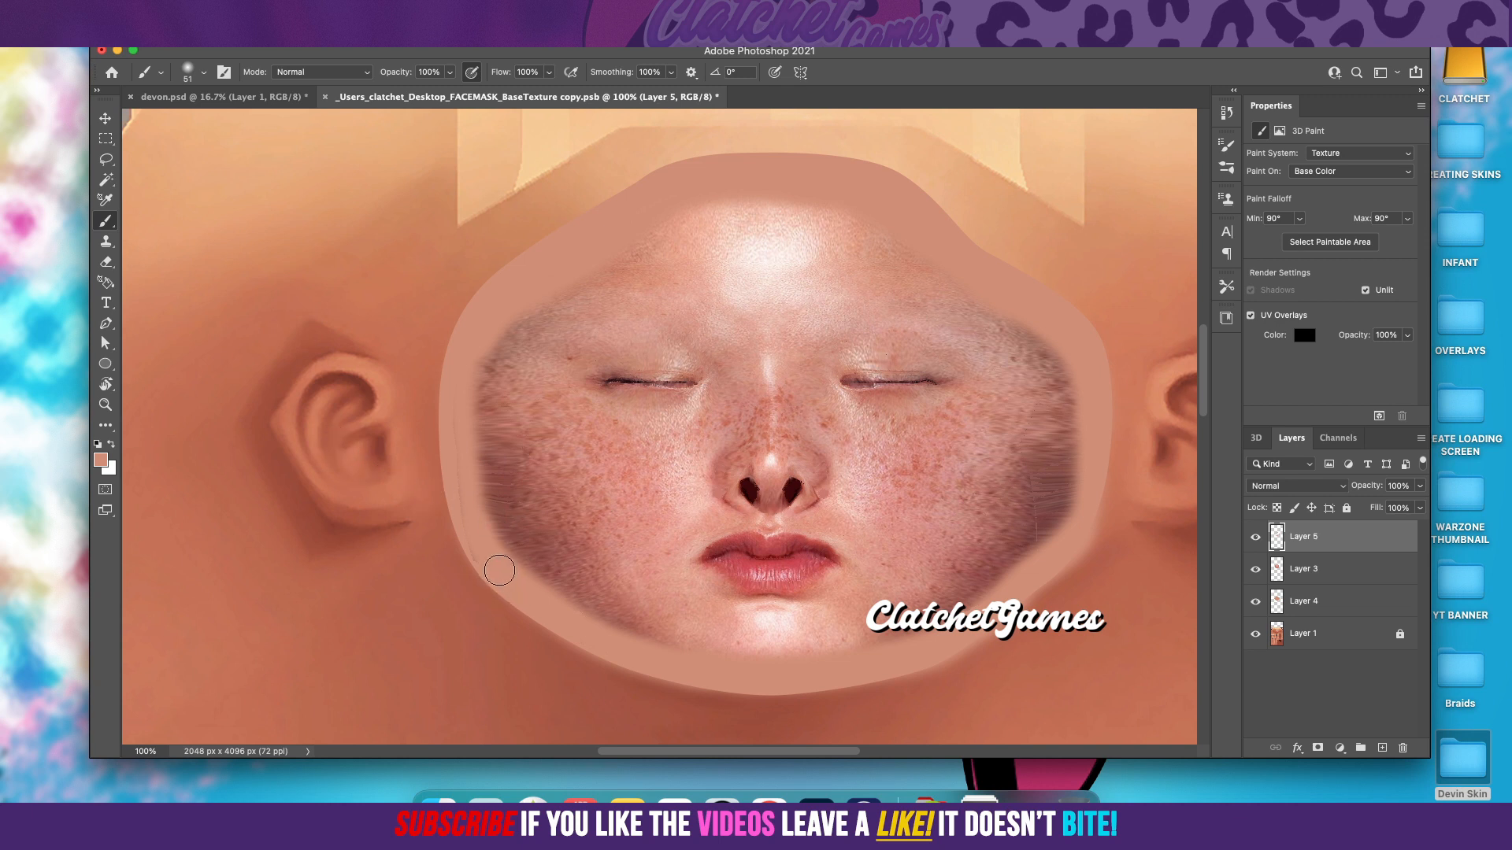
pyautogui.moveTo(446, 469)
pyautogui.mouseDown()
pyautogui.moveTo(460, 345)
pyautogui.moveTo(482, 304)
pyautogui.moveTo(536, 272)
pyautogui.mouseUp()
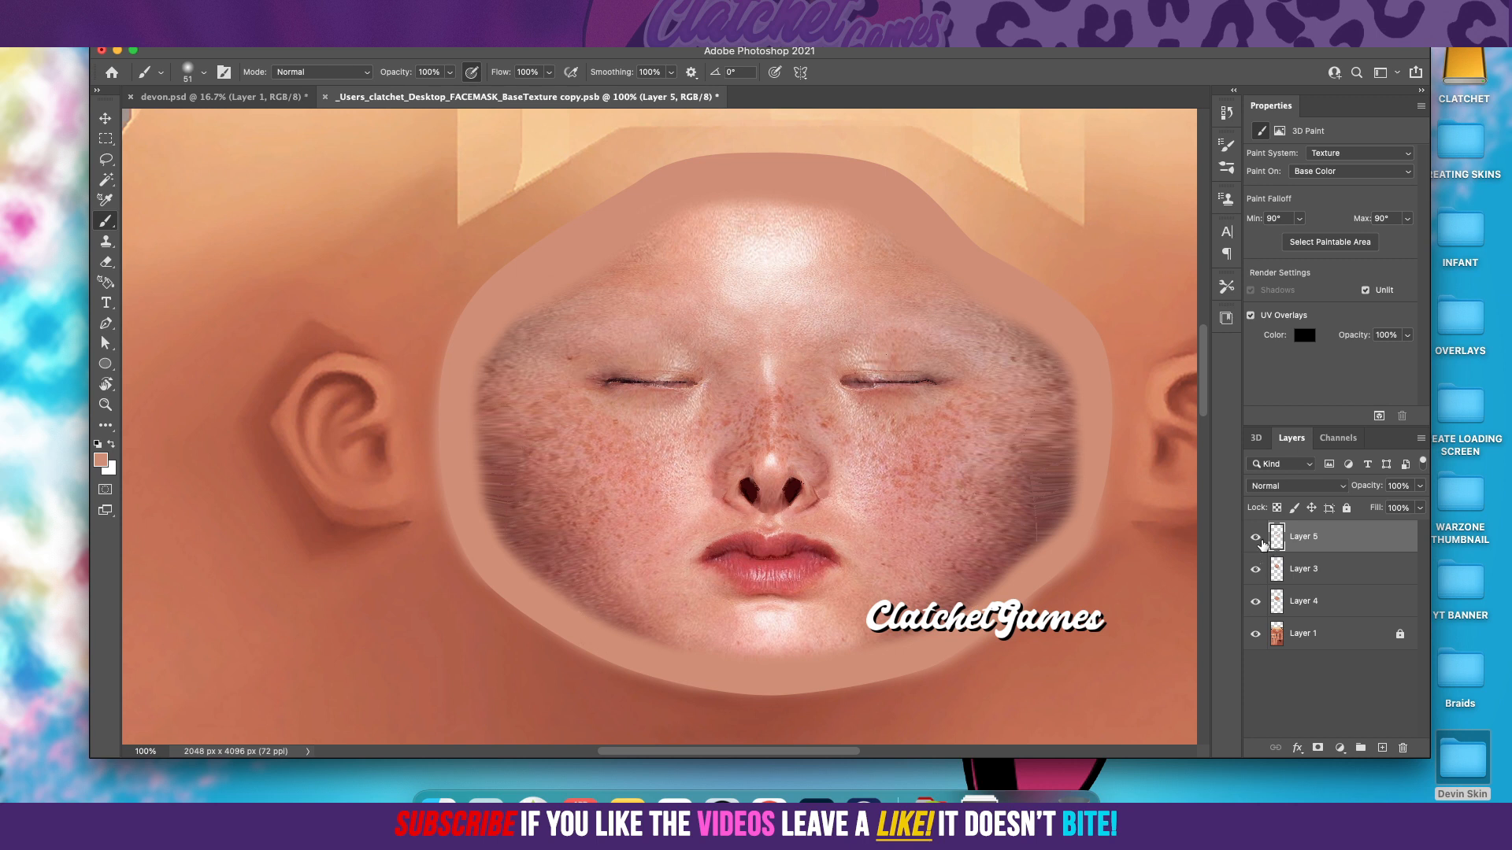
pyautogui.click(1255, 539)
pyautogui.click(1256, 538)
# Step: Apply a Gaussian Blur with a 10.1 px radius to Layer 5 and toggle Layer 3's visibility to compare the edges
pyautogui.click(361, 11)
pyautogui.moveTo(454, 216)
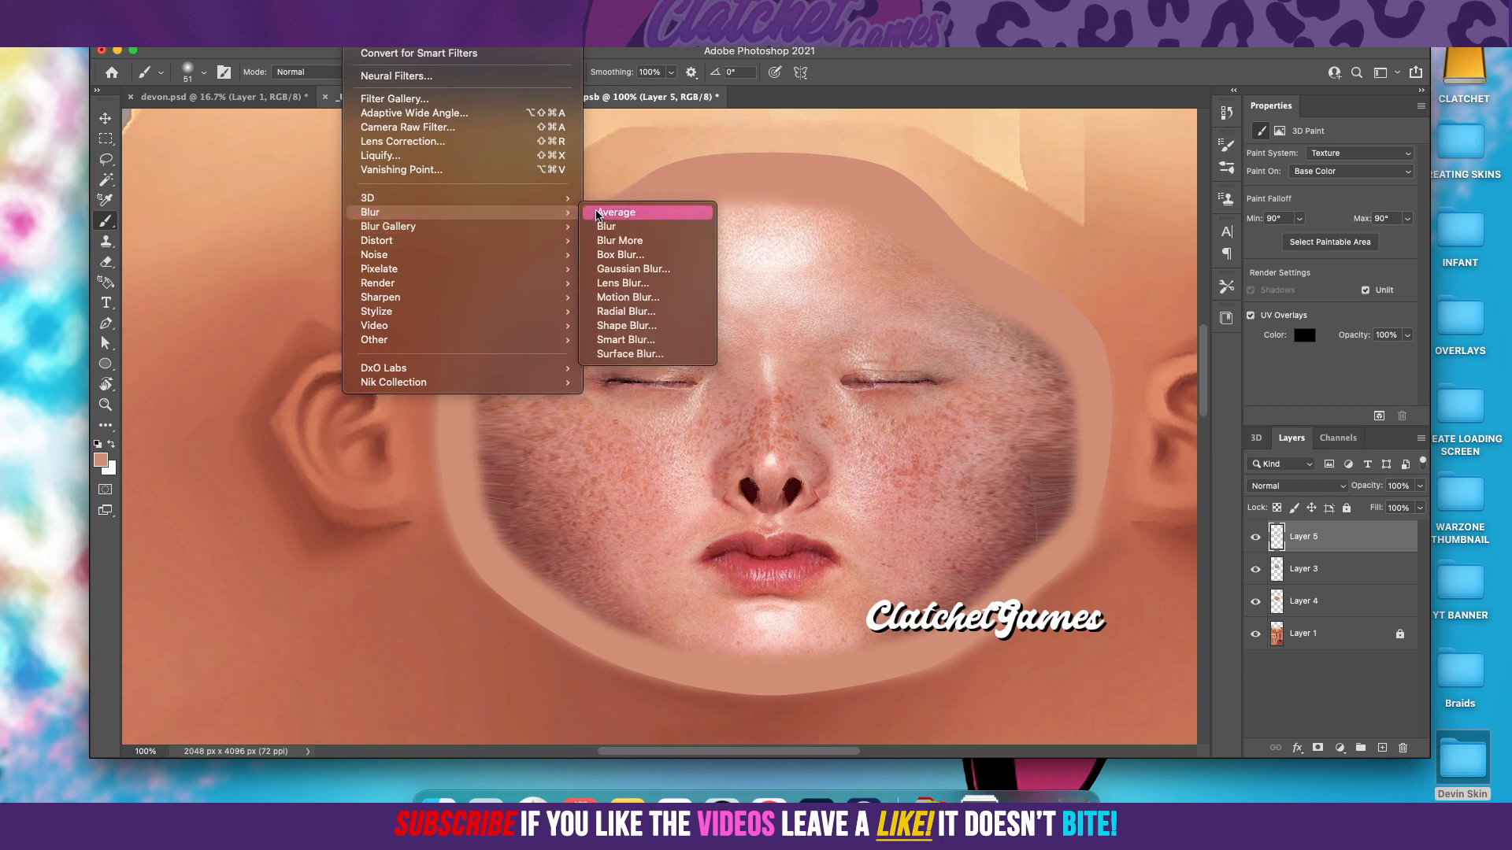
pyautogui.click(634, 270)
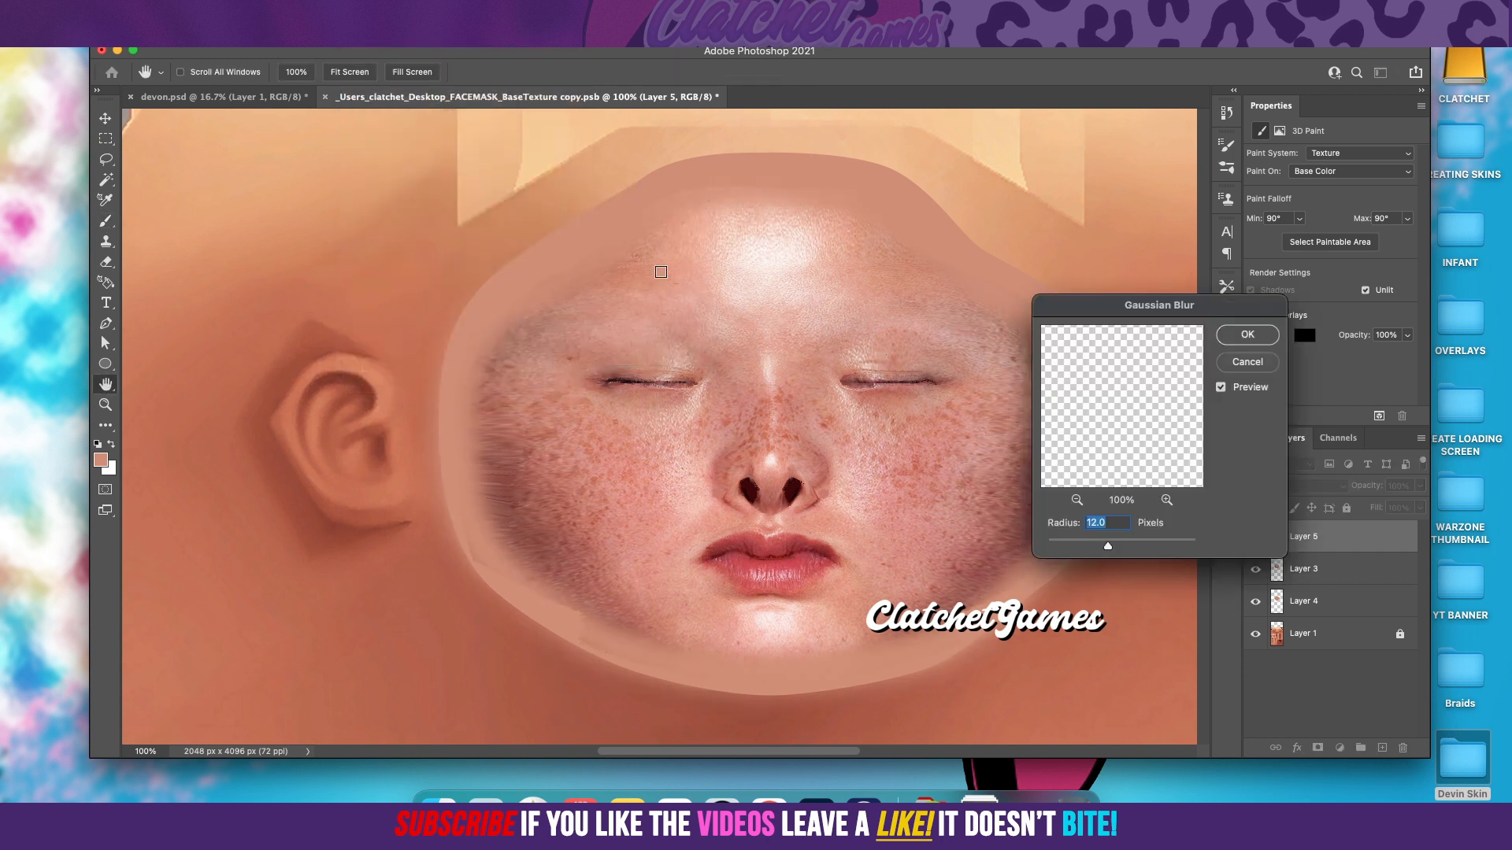
pyautogui.moveTo(1099, 549); pyautogui.dragTo(1097, 546)
pyautogui.moveTo(1104, 546); pyautogui.dragTo(1109, 547)
pyautogui.click(1259, 337)
pyautogui.click(1256, 570)
pyautogui.click(1255, 570)
pyautogui.click(1256, 570)
pyautogui.click(1256, 570)
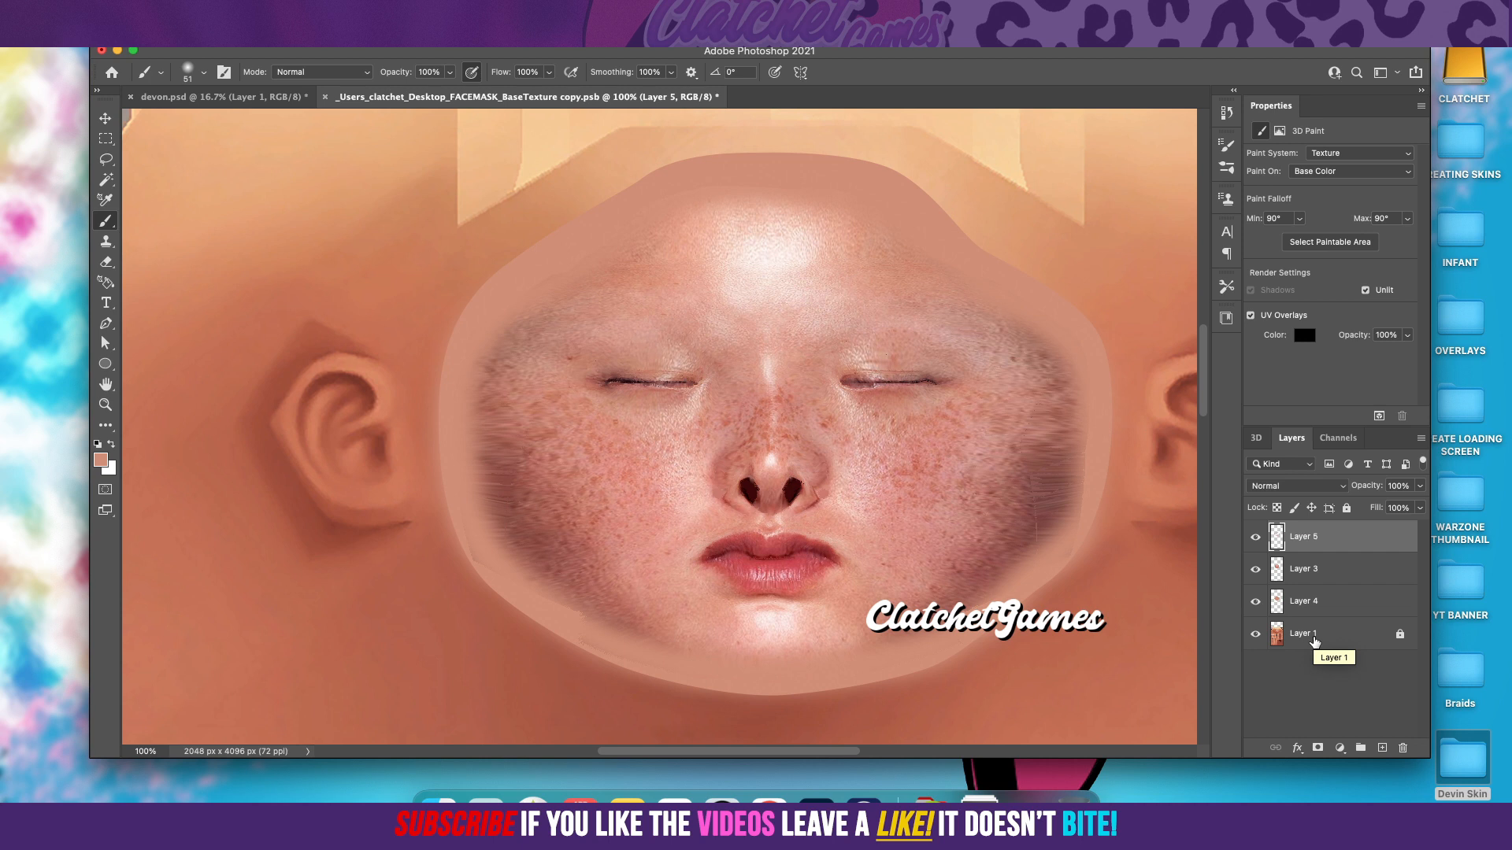
# Step: Merge Layer 5 down into Layer 3, and merge the result down into Layer 4
pyautogui.rightClick(1336, 538)
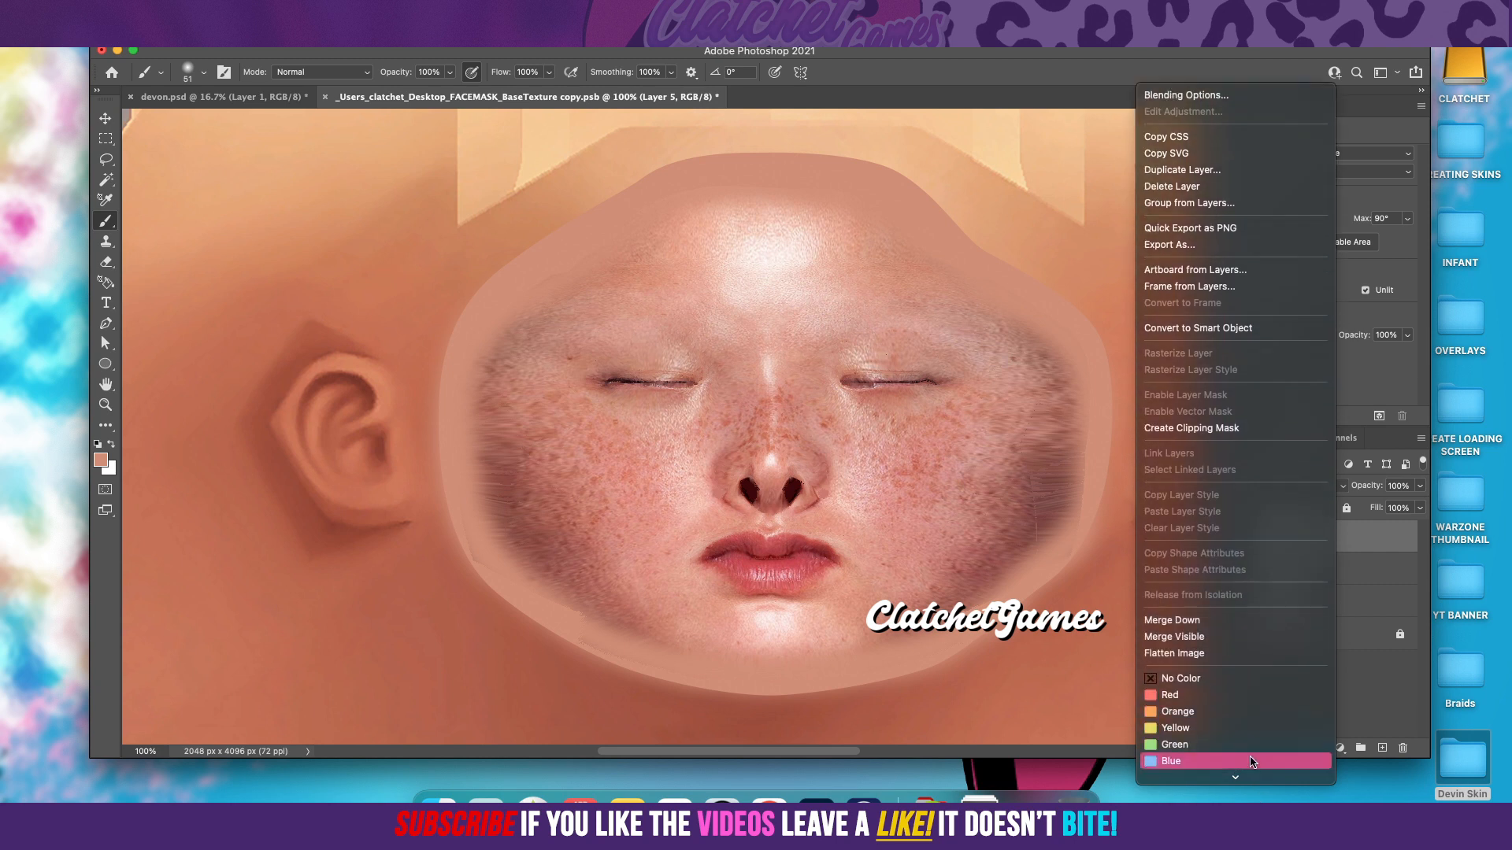
pyautogui.click(1212, 622)
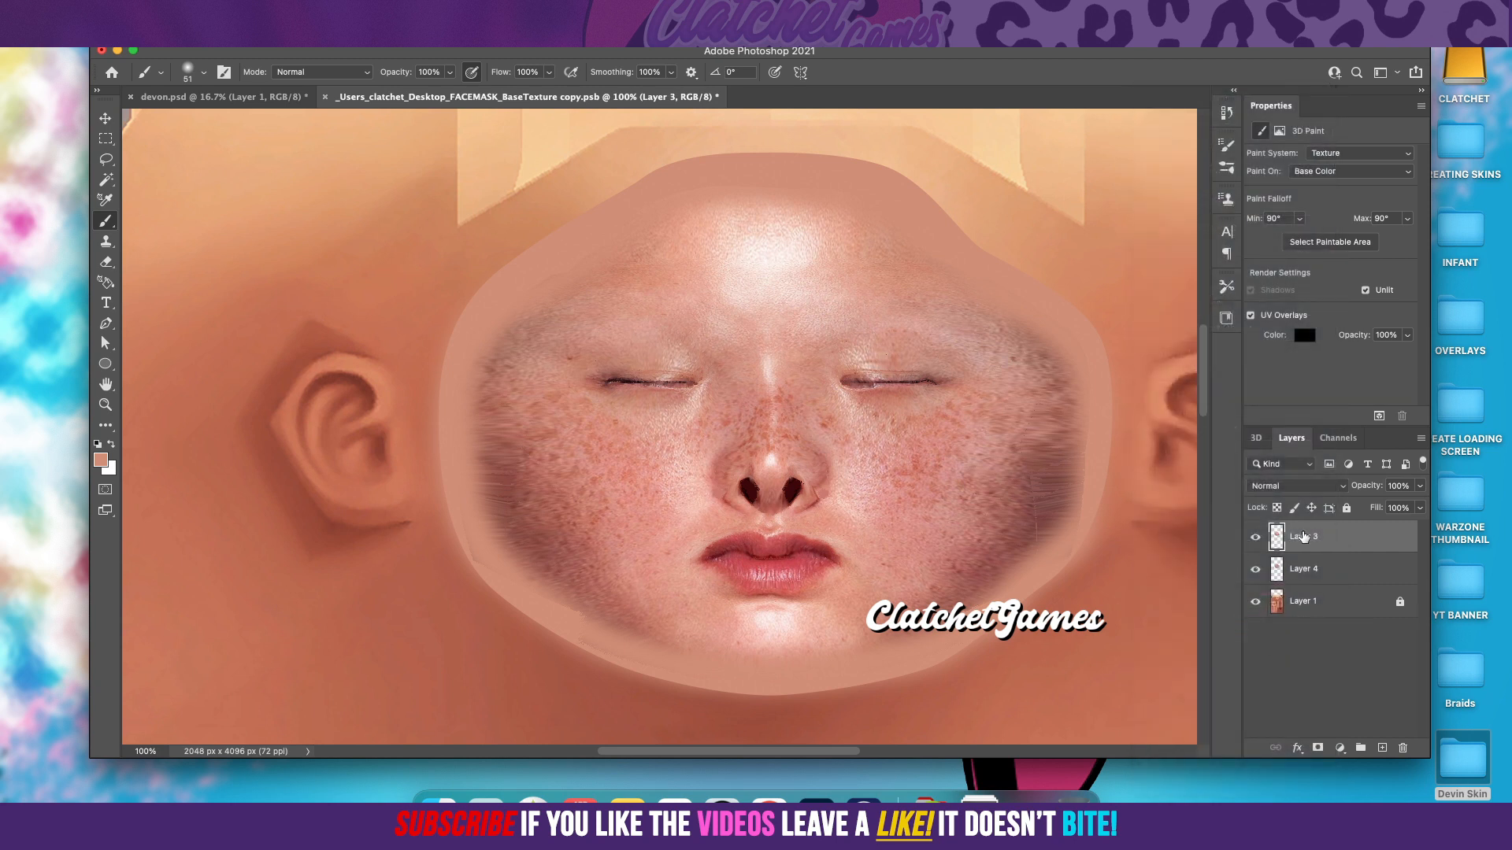
pyautogui.rightClick(1303, 537)
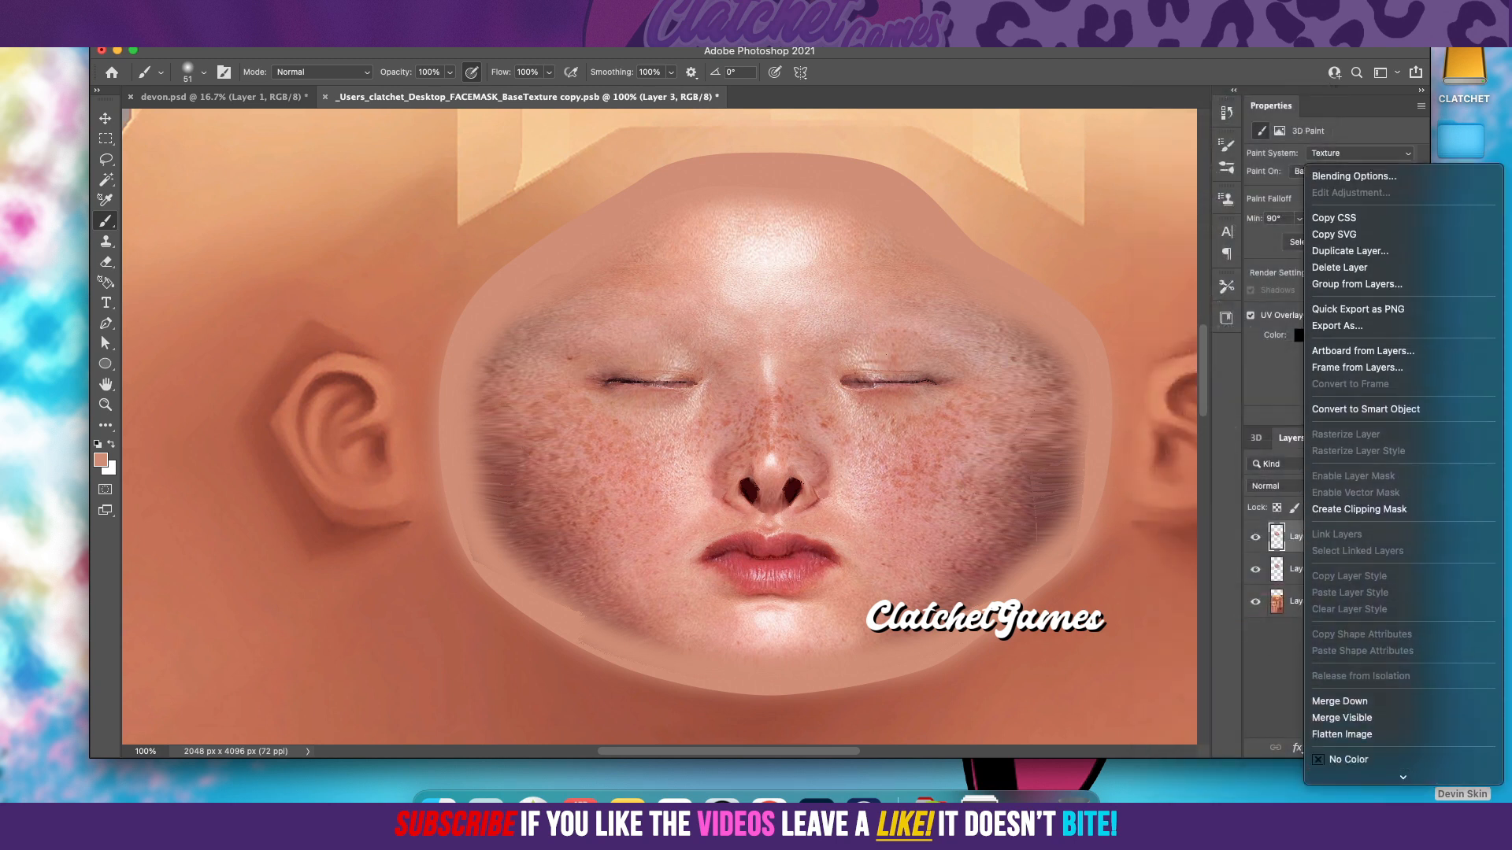
pyautogui.click(1335, 585)
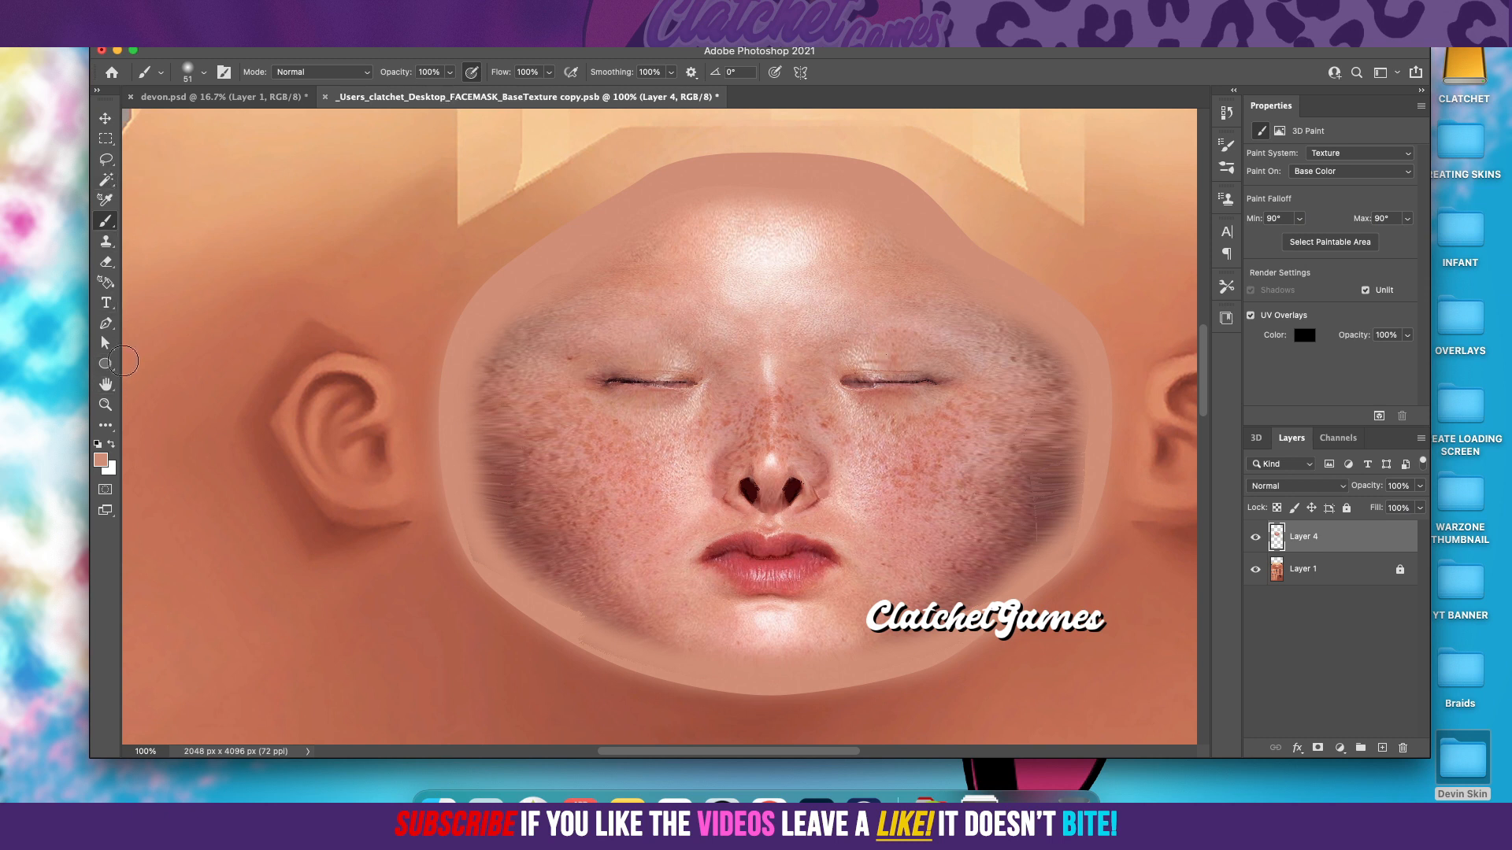
pyautogui.click(105, 161)
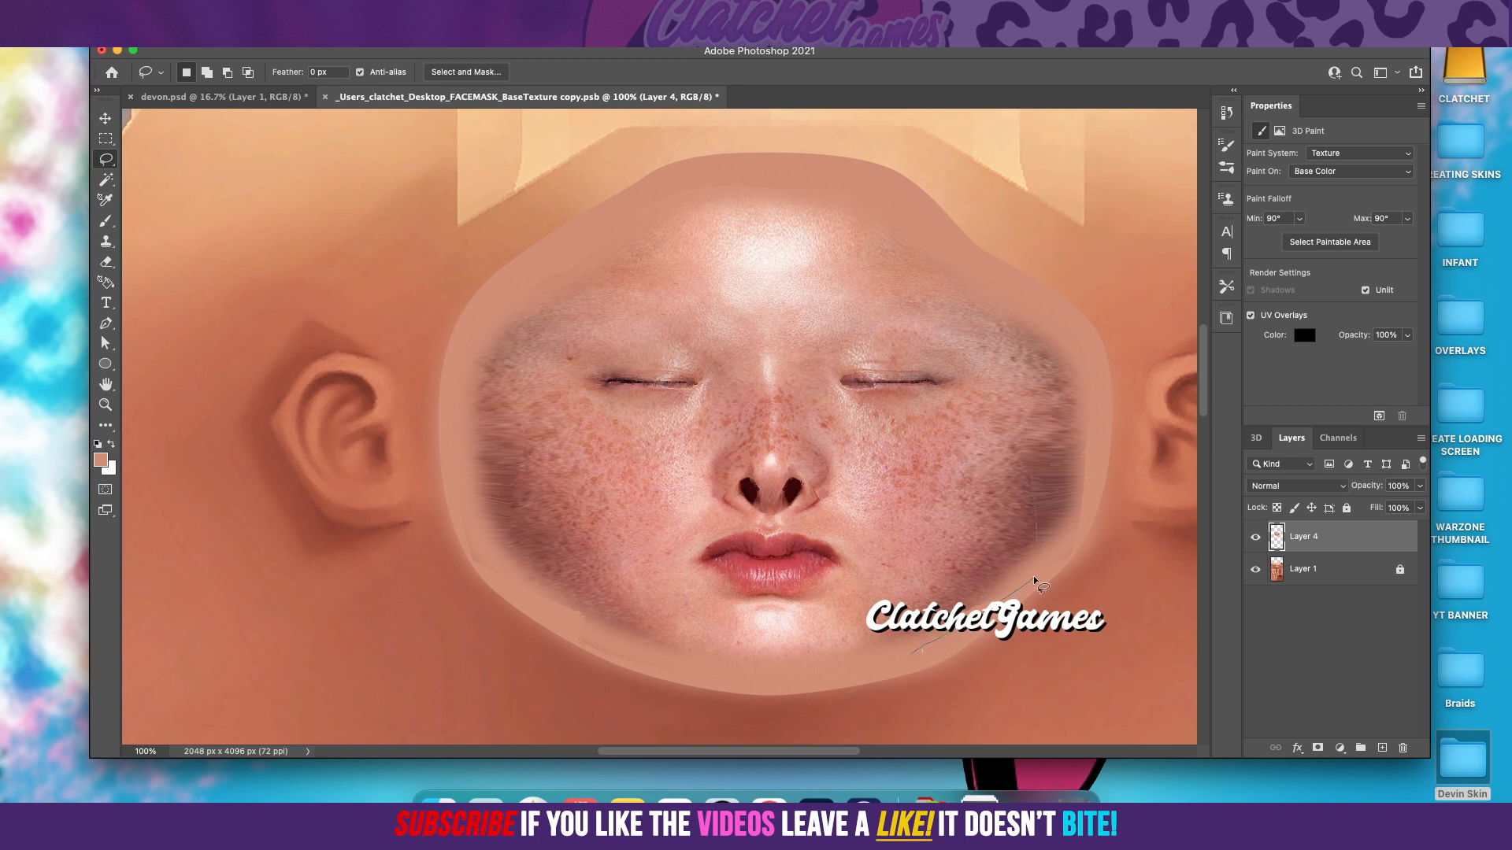
pyautogui.moveTo(1055, 557); pyautogui.dragTo(1076, 532)
pyautogui.moveTo(1093, 352); pyautogui.dragTo(1090, 341)
pyautogui.click(1063, 480)
pyautogui.moveTo(858, 673); pyautogui.dragTo(654, 664)
pyautogui.moveTo(454, 474); pyautogui.dragTo(481, 481)
pyautogui.click(148, 13)
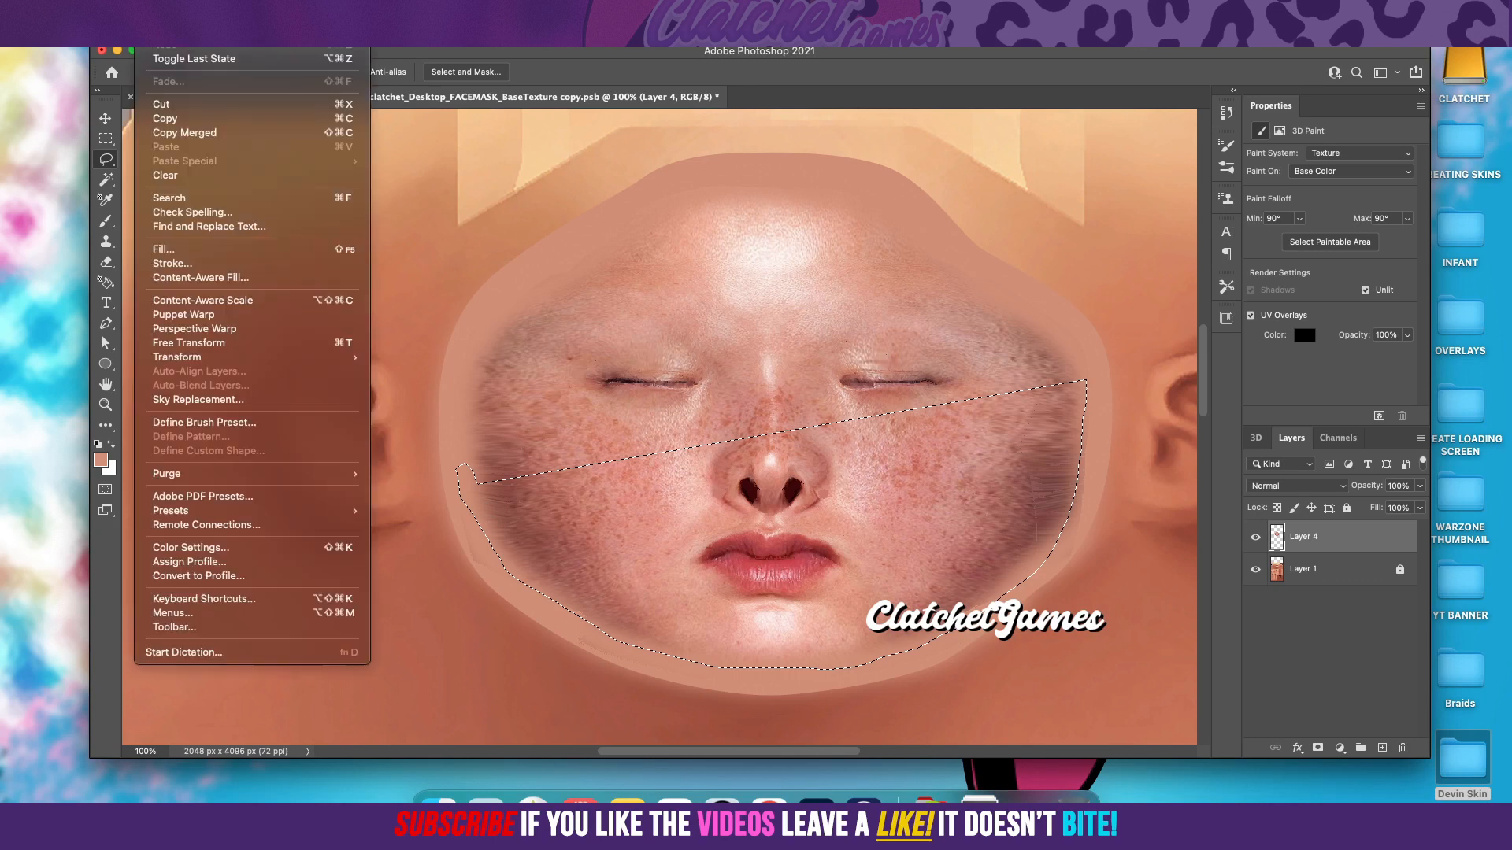
pyautogui.press('super+s')
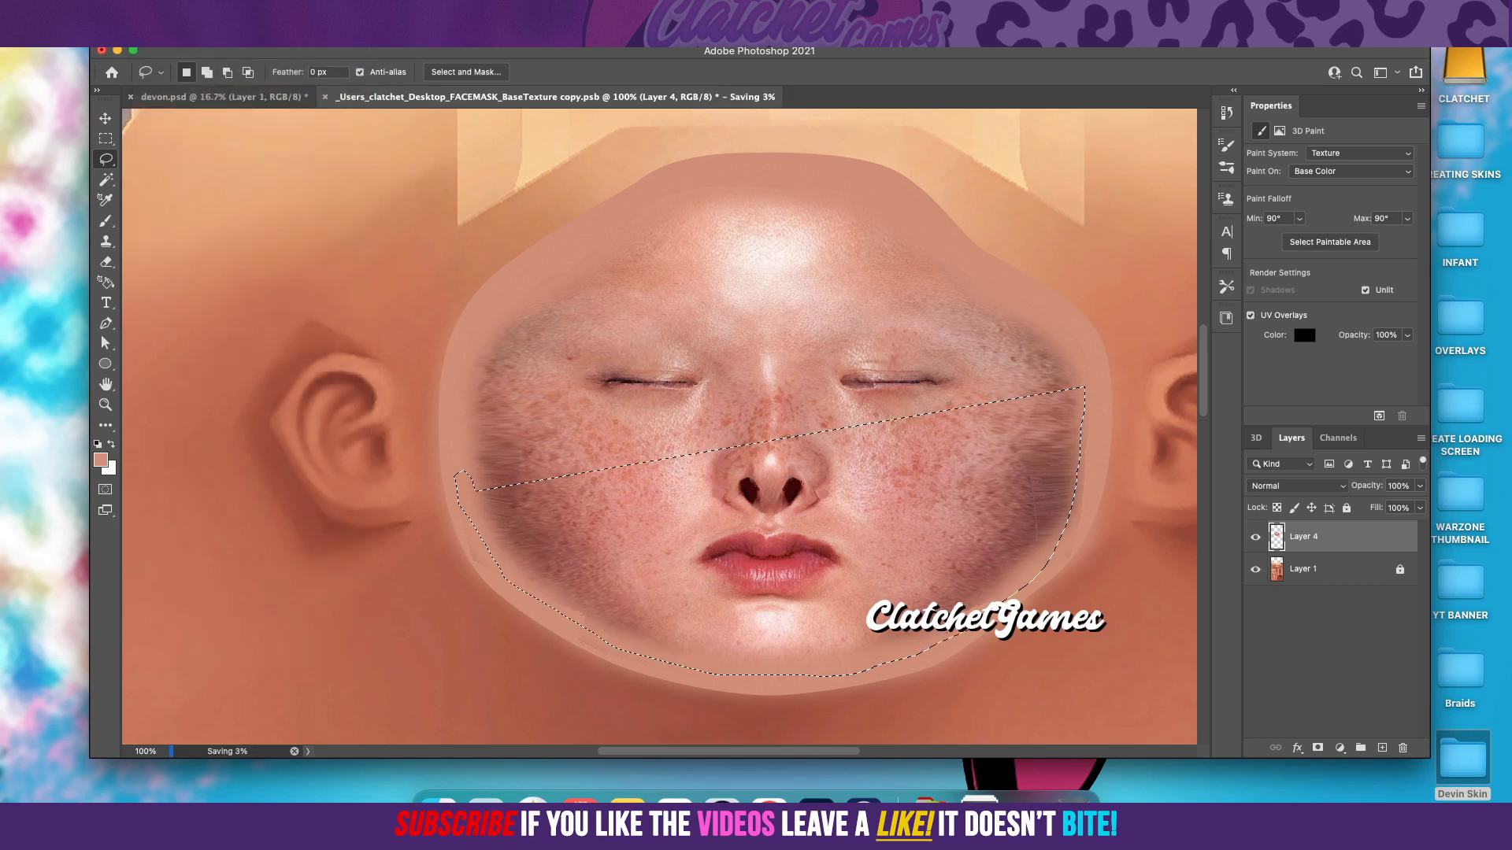
pyautogui.click(149, 12)
pyautogui.click(149, 13)
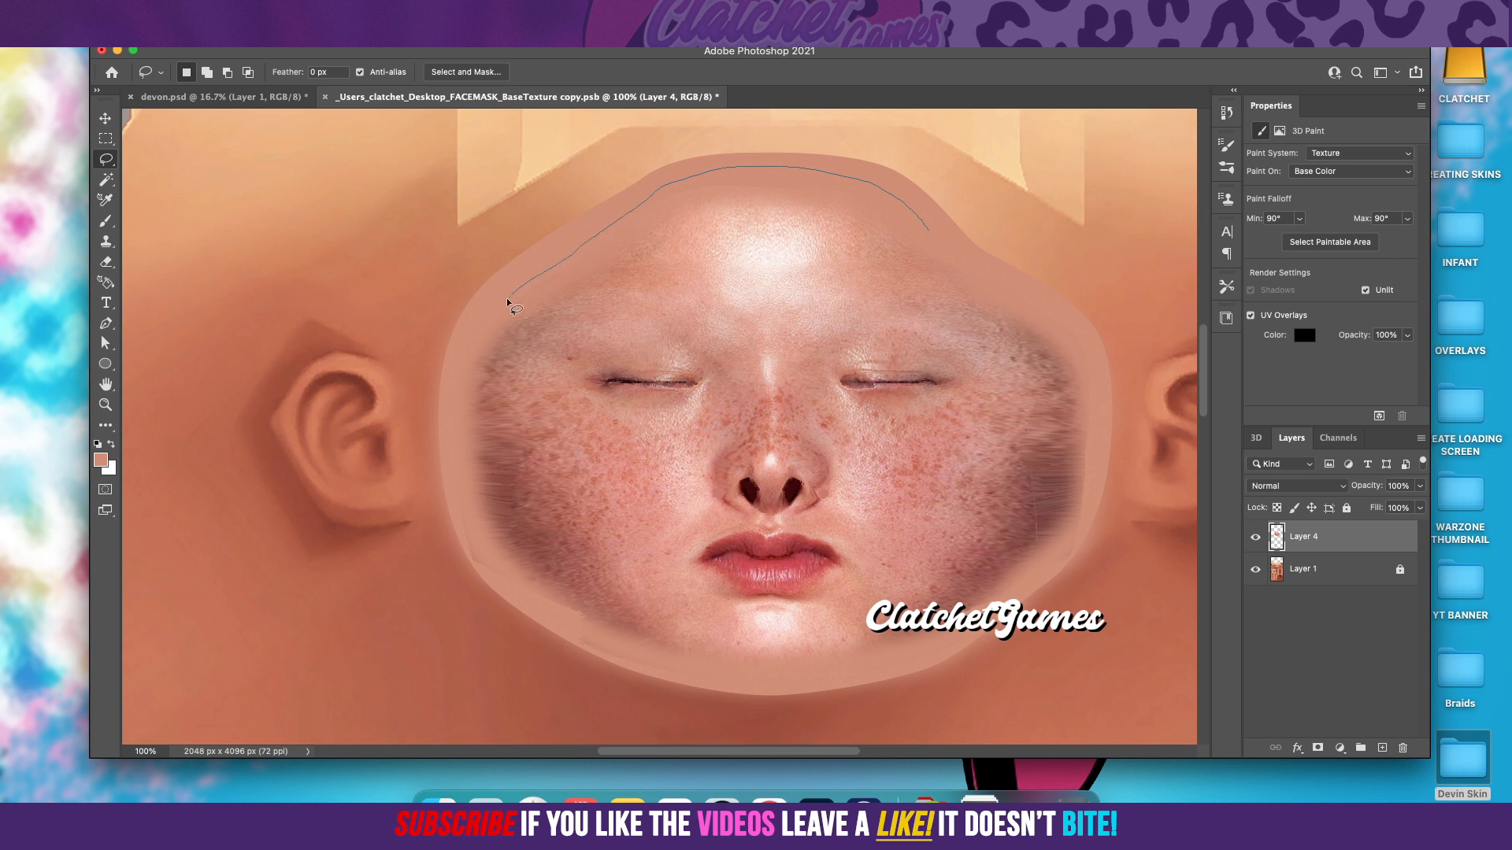
# Step: Lasso around the whole face through the middle of the skin-tone band on Layer 4 and invert the selection
pyautogui.moveTo(463, 393); pyautogui.dragTo(458, 438)
pyautogui.moveTo(847, 671); pyautogui.dragTo(908, 652)
pyautogui.moveTo(1059, 565); pyautogui.dragTo(1074, 545)
pyautogui.moveTo(943, 252); pyautogui.dragTo(929, 240)
pyautogui.moveTo(905, 204); pyautogui.dragTo(907, 208)
pyautogui.click(307, 9)
pyautogui.click(345, 72)
# Step: Apply a Gaussian Blur with a 9.9 px radius to the selected outer part of the skin-tone band and deselect
pyautogui.click(359, 10)
pyautogui.moveTo(421, 214)
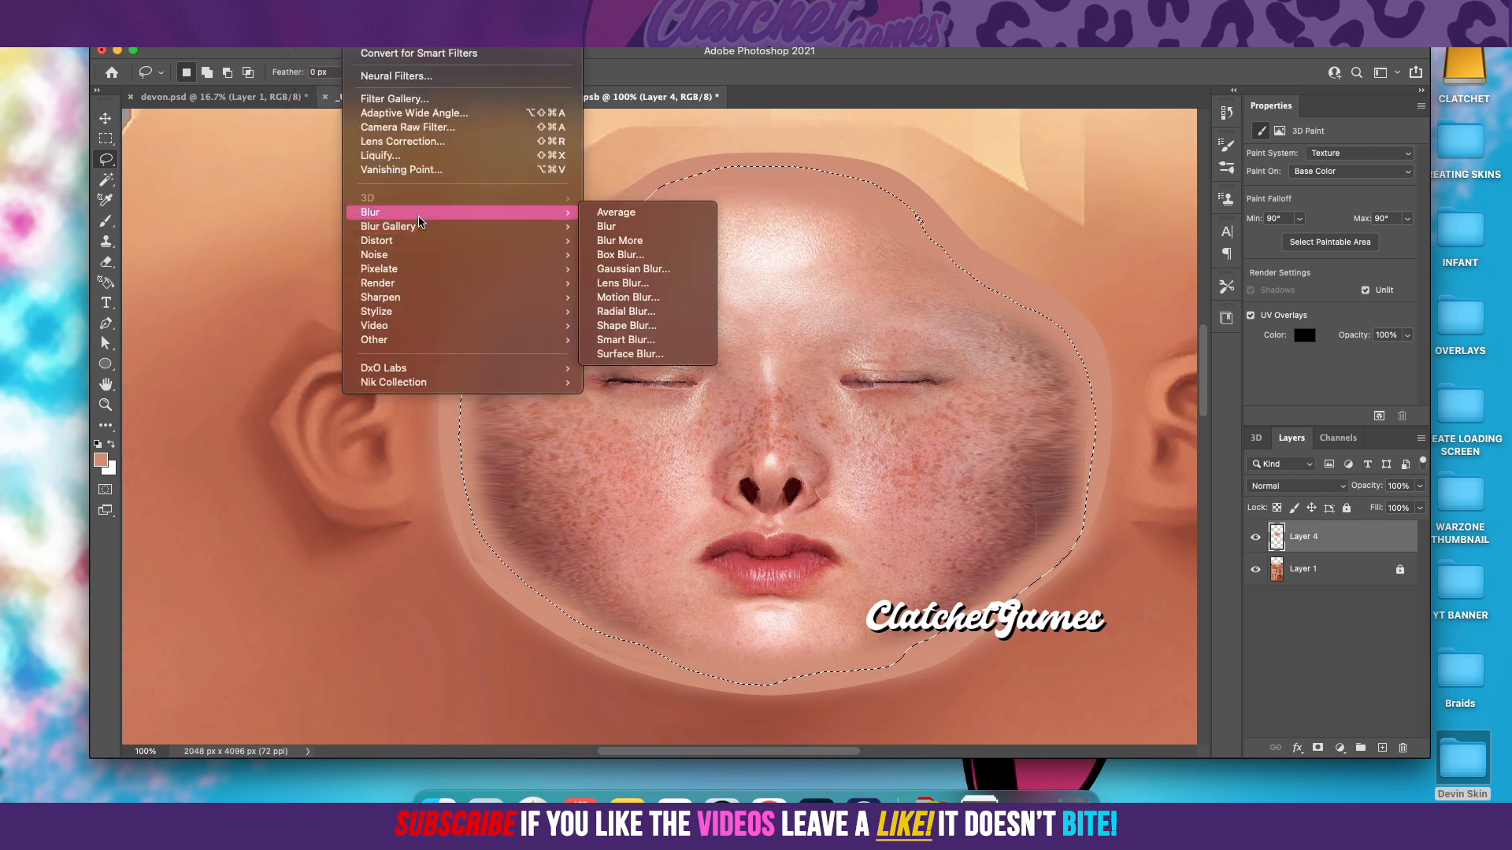
pyautogui.click(644, 270)
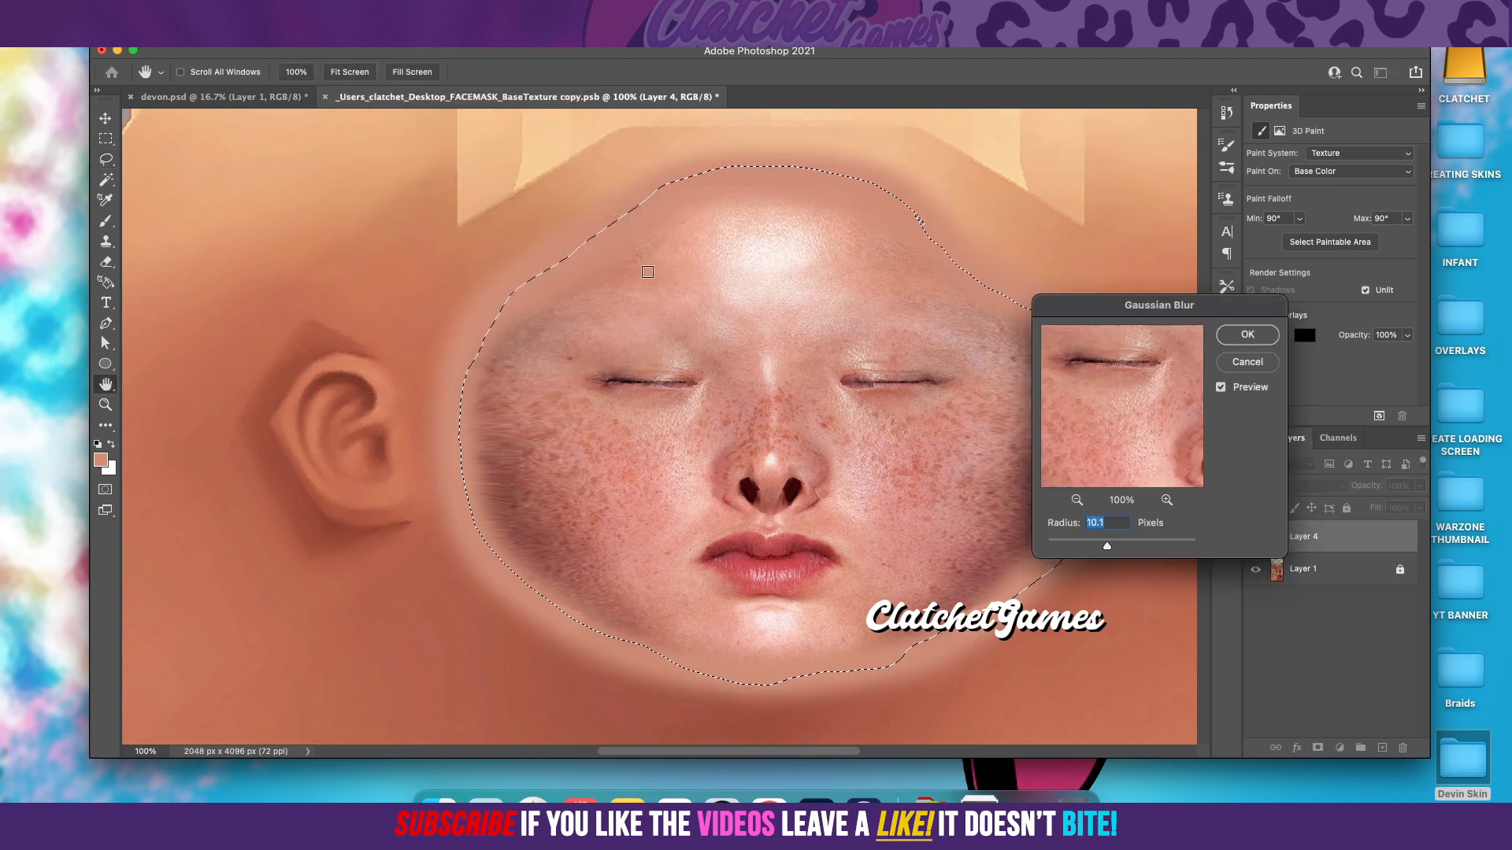
pyautogui.moveTo(1114, 549); pyautogui.dragTo(1101, 547)
pyautogui.press('Return')
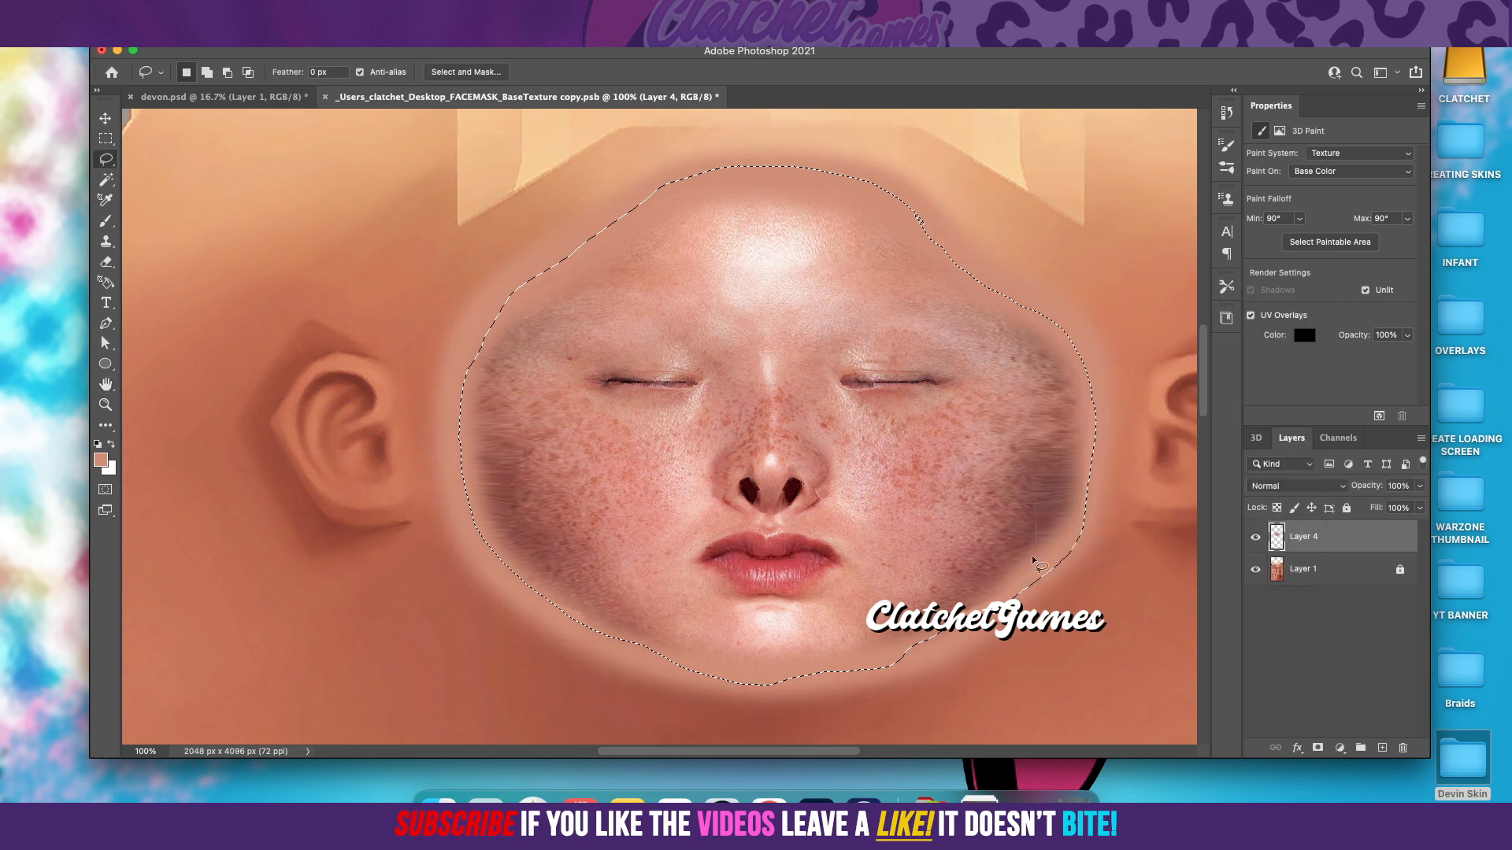
pyautogui.click(105, 139)
pyautogui.click(280, 194)
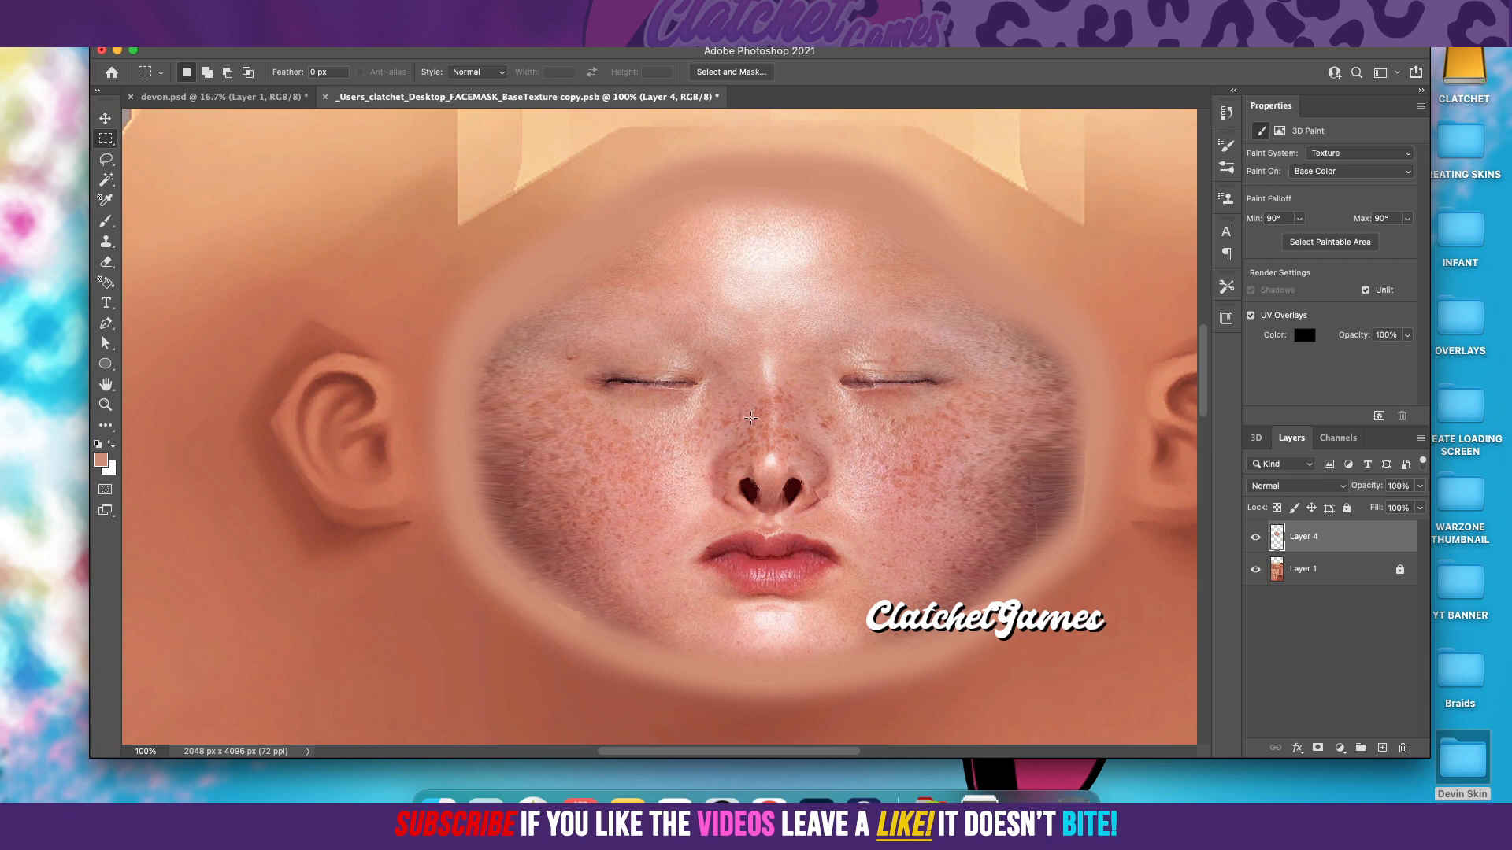
# Step: Hide Layer 1, then lasso closely around the photo face along the skin-tone band's inner edge and invert the selection
pyautogui.click(1252, 571)
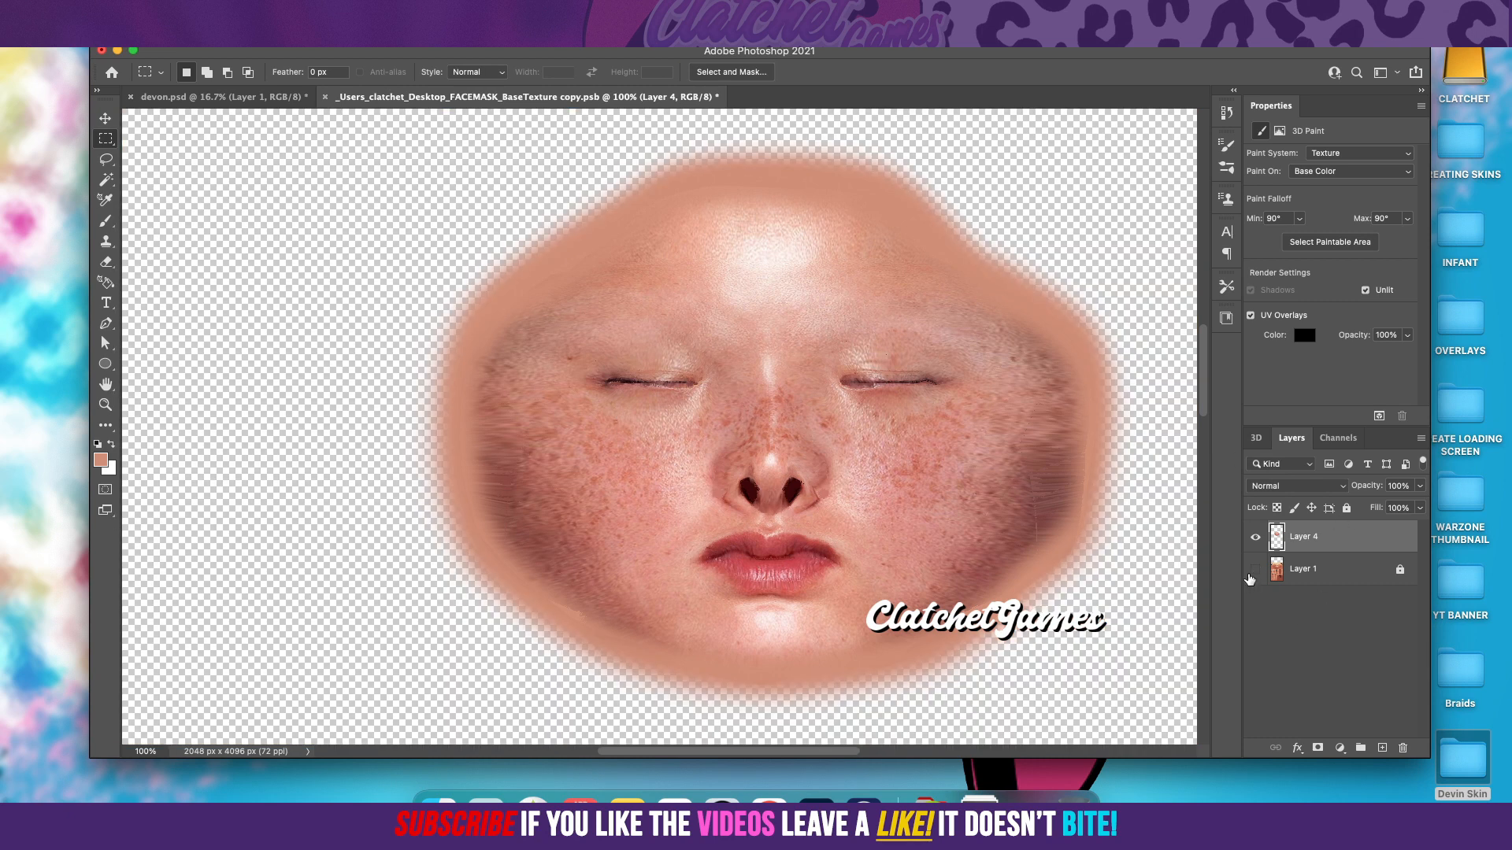
pyautogui.click(1253, 572)
pyautogui.click(1253, 571)
pyautogui.click(106, 159)
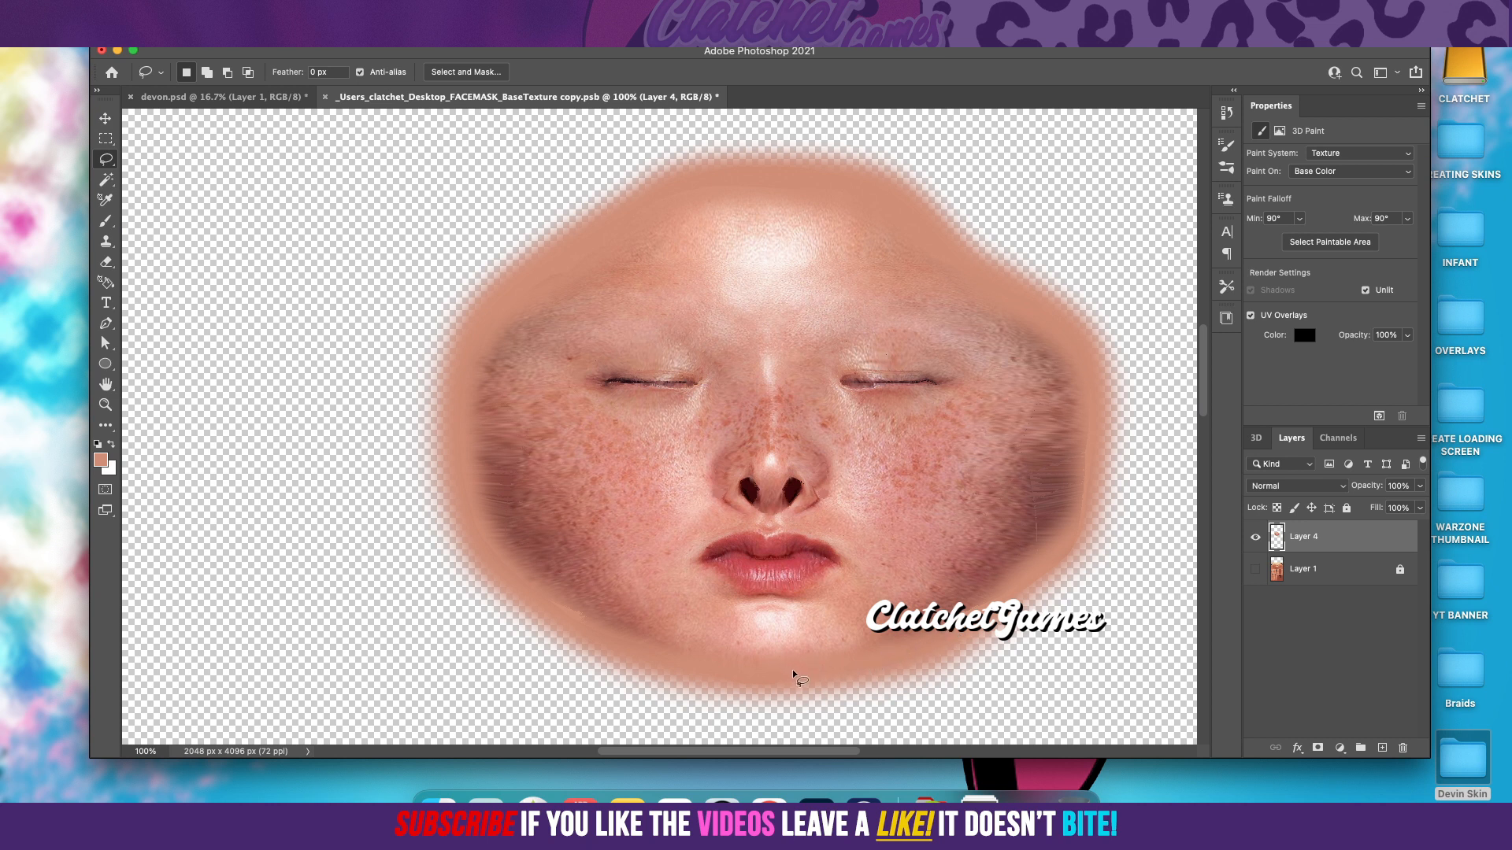
pyautogui.moveTo(853, 664); pyautogui.dragTo(958, 632)
pyautogui.moveTo(630, 639)
pyautogui.mouseDown()
pyautogui.moveTo(712, 666)
pyautogui.moveTo(857, 664)
pyautogui.moveTo(805, 670)
pyautogui.mouseUp()
pyautogui.click(307, 10)
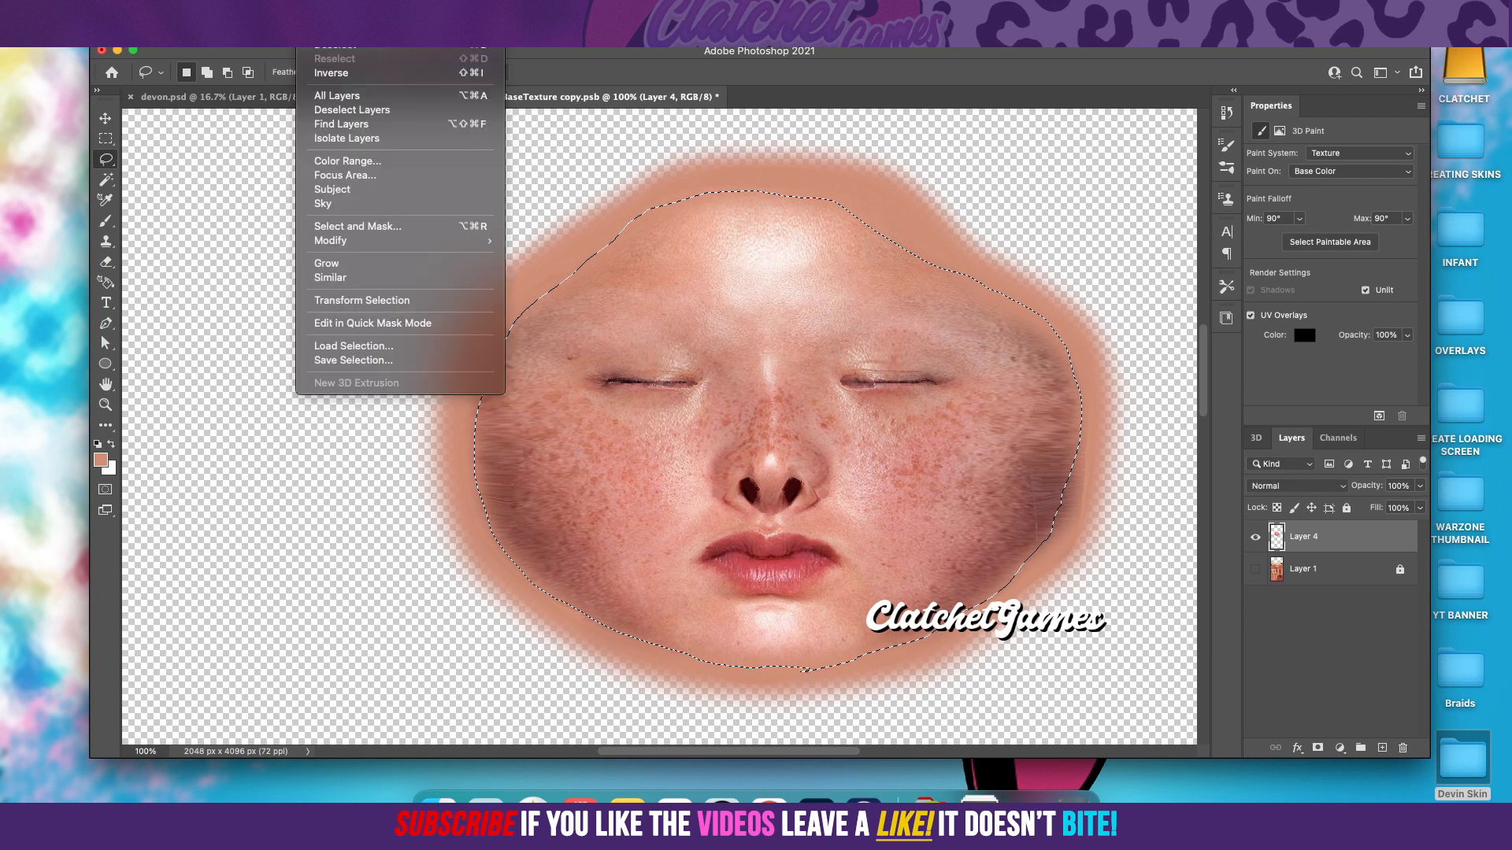
pyautogui.click(336, 71)
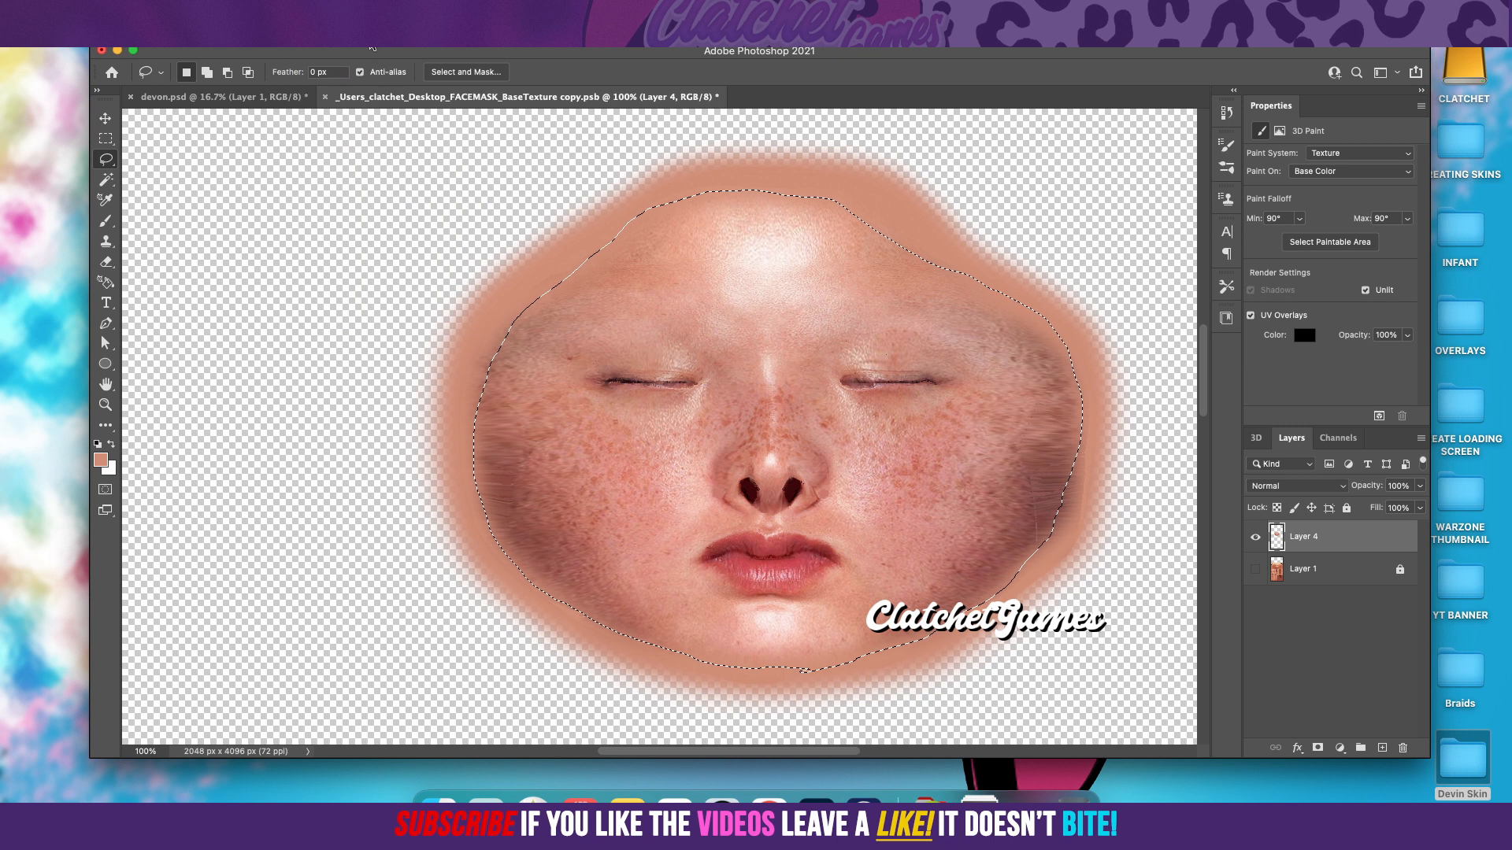
# Step: Apply a slight Gaussian Blur to the inverted selection on Layer 4, softening the seam around the photo face
pyautogui.click(354, 9)
pyautogui.moveTo(400, 214)
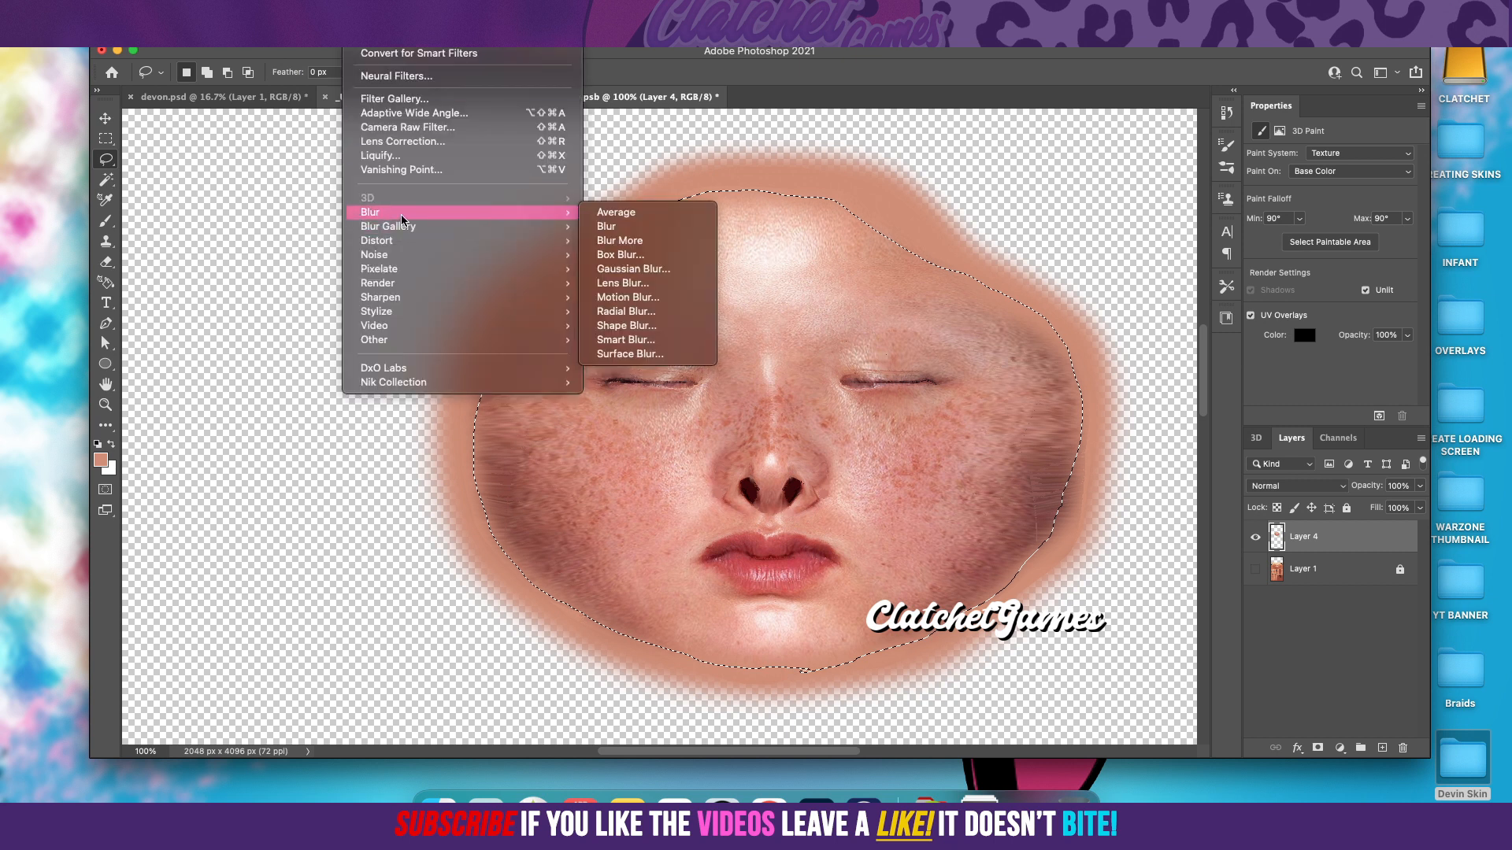
pyautogui.click(627, 270)
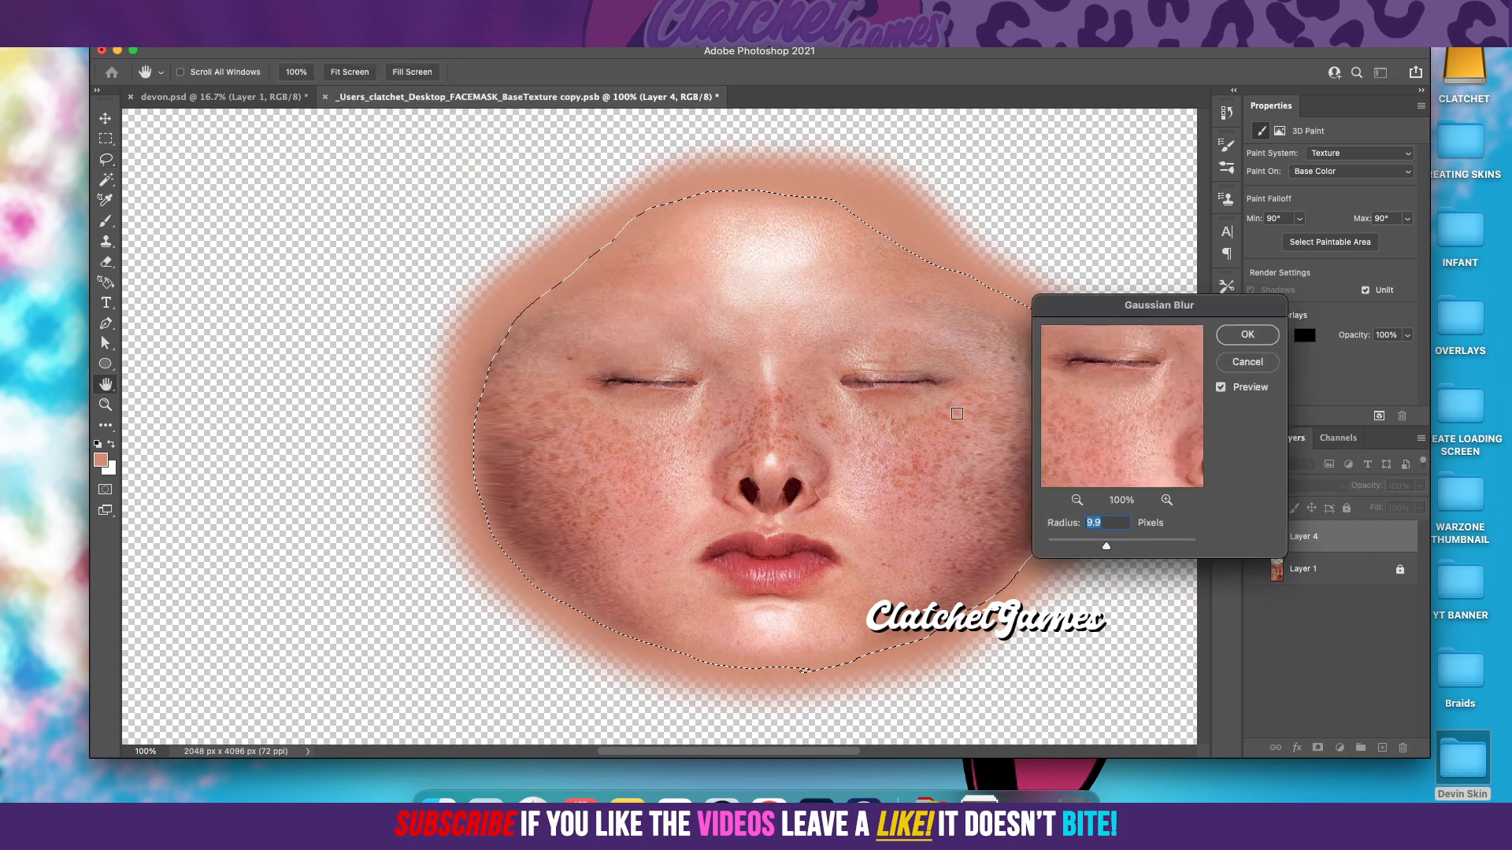
pyautogui.moveTo(1109, 555); pyautogui.dragTo(1102, 547)
pyautogui.click(1247, 334)
# Step: Deselect the area and toggle Layer 1's visibility to compare, leaving the layer shown
pyautogui.click(107, 139)
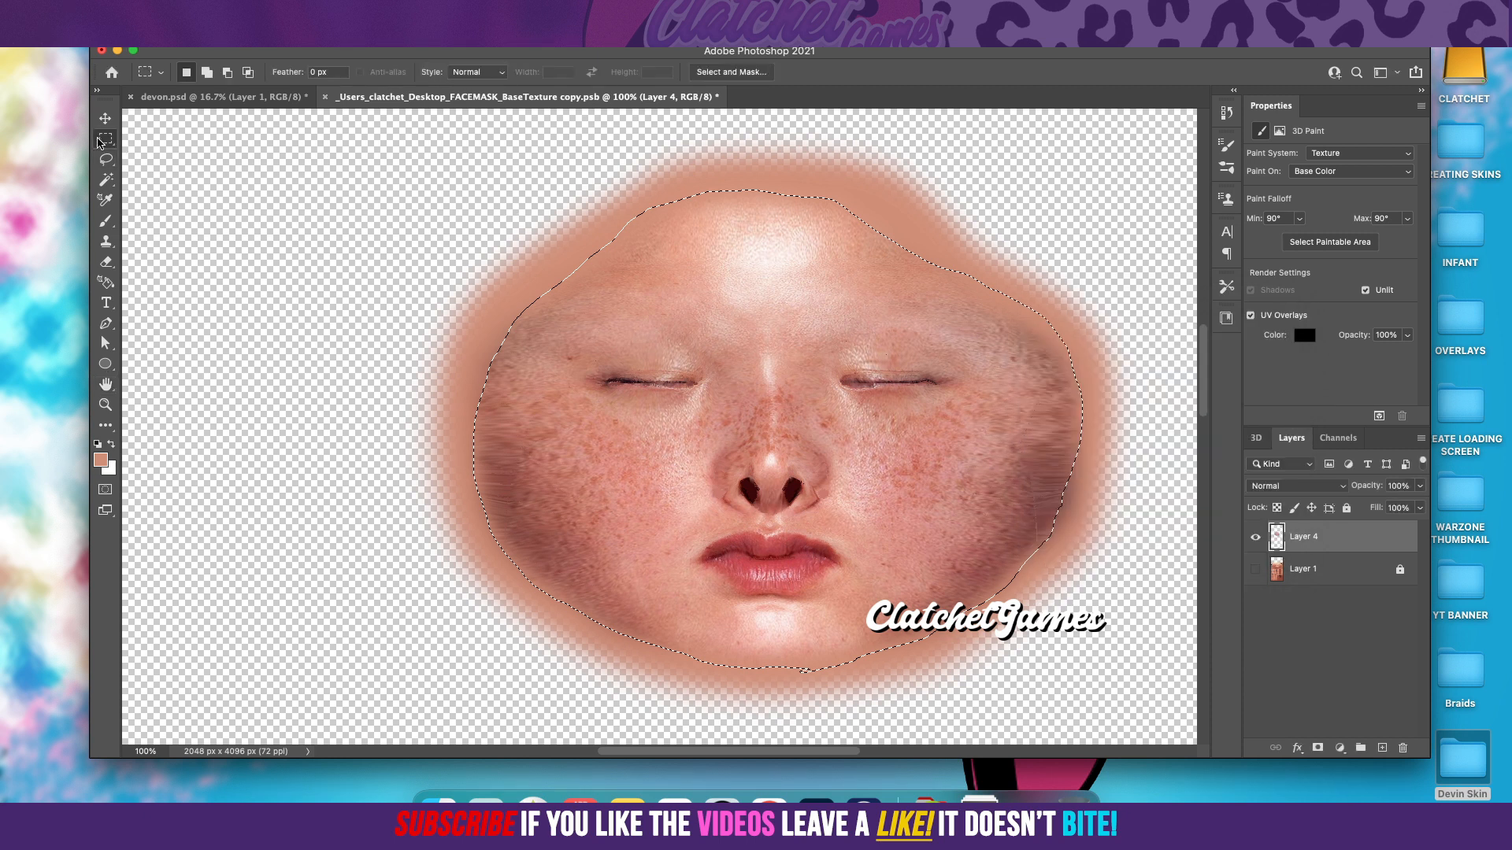
pyautogui.click(426, 299)
pyautogui.click(1257, 570)
pyautogui.click(1257, 570)
pyautogui.click(1257, 571)
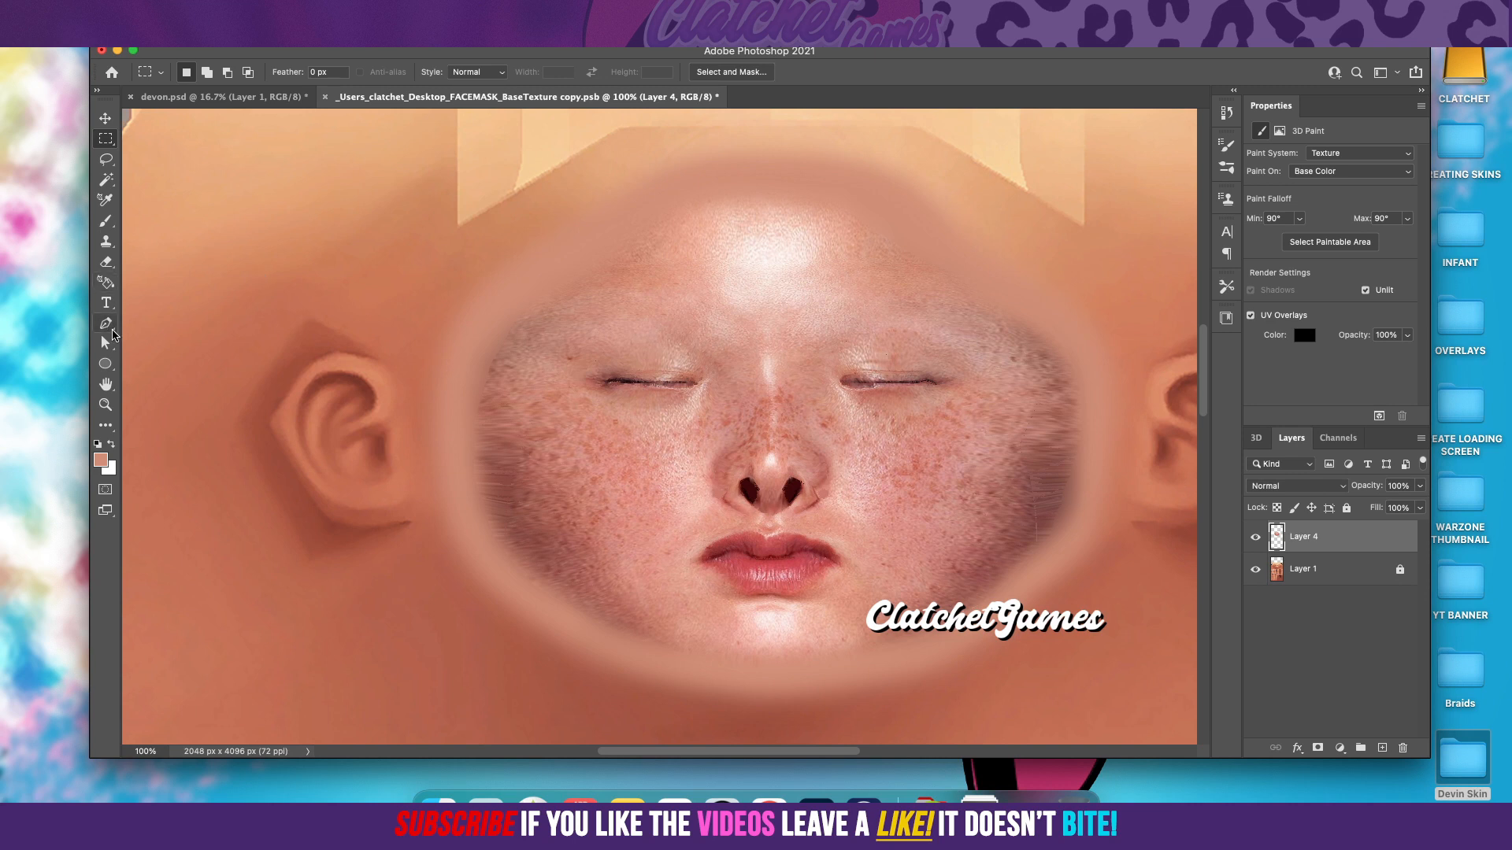
pyautogui.click(106, 161)
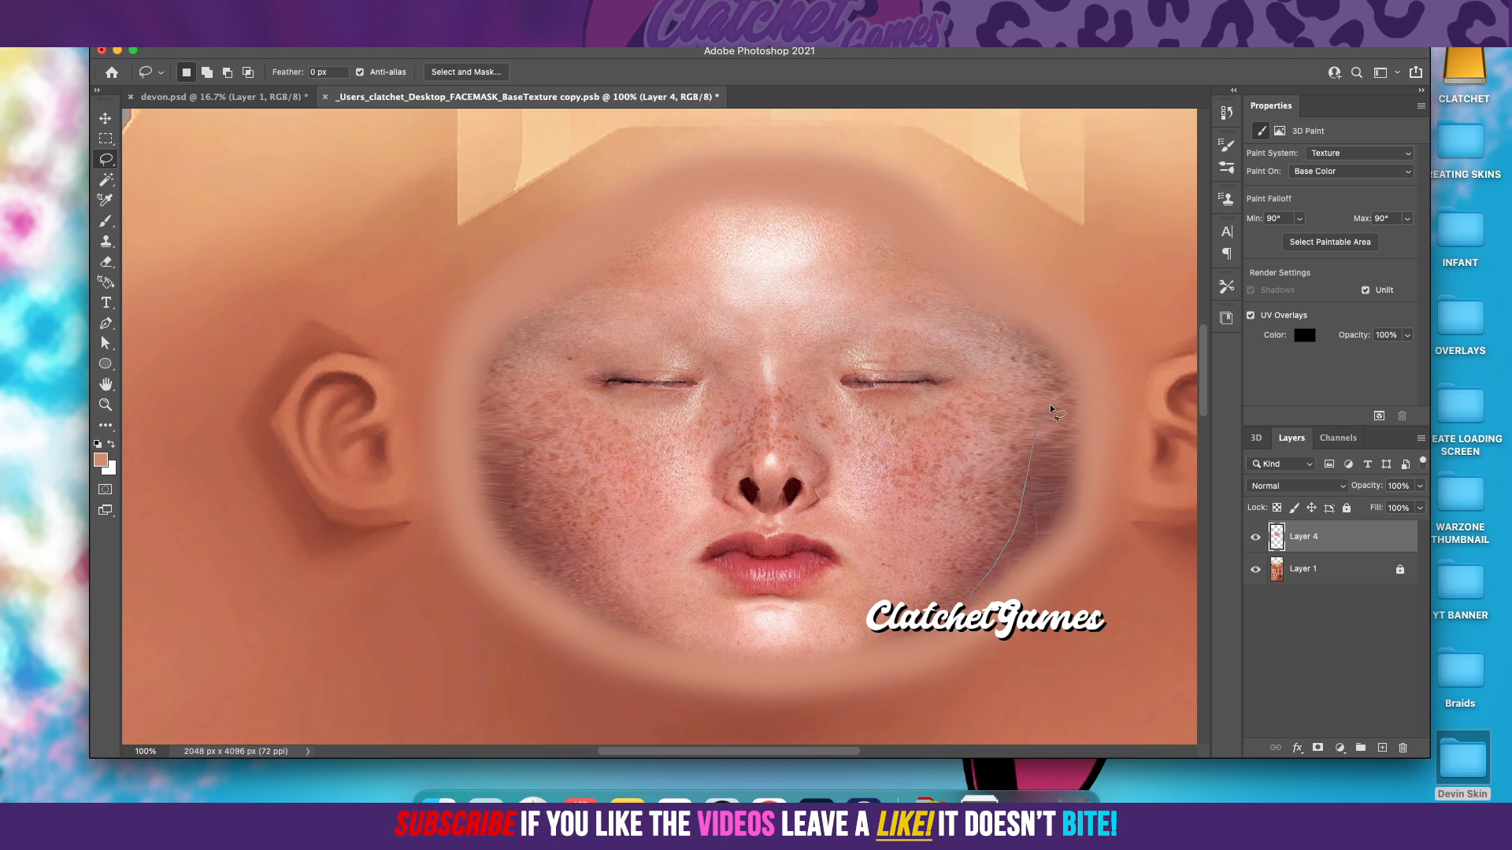
pyautogui.moveTo(1088, 412)
pyautogui.mouseDown()
pyautogui.moveTo(1084, 519)
pyautogui.moveTo(1061, 557)
pyautogui.mouseUp()
pyautogui.moveTo(994, 619)
pyautogui.mouseDown()
pyautogui.moveTo(940, 642)
pyautogui.moveTo(978, 582)
pyautogui.mouseUp()
pyautogui.click(1047, 517)
# Step: Switch to the Spot Healing Brush for retouching the face on Layer 4
pyautogui.click(108, 427)
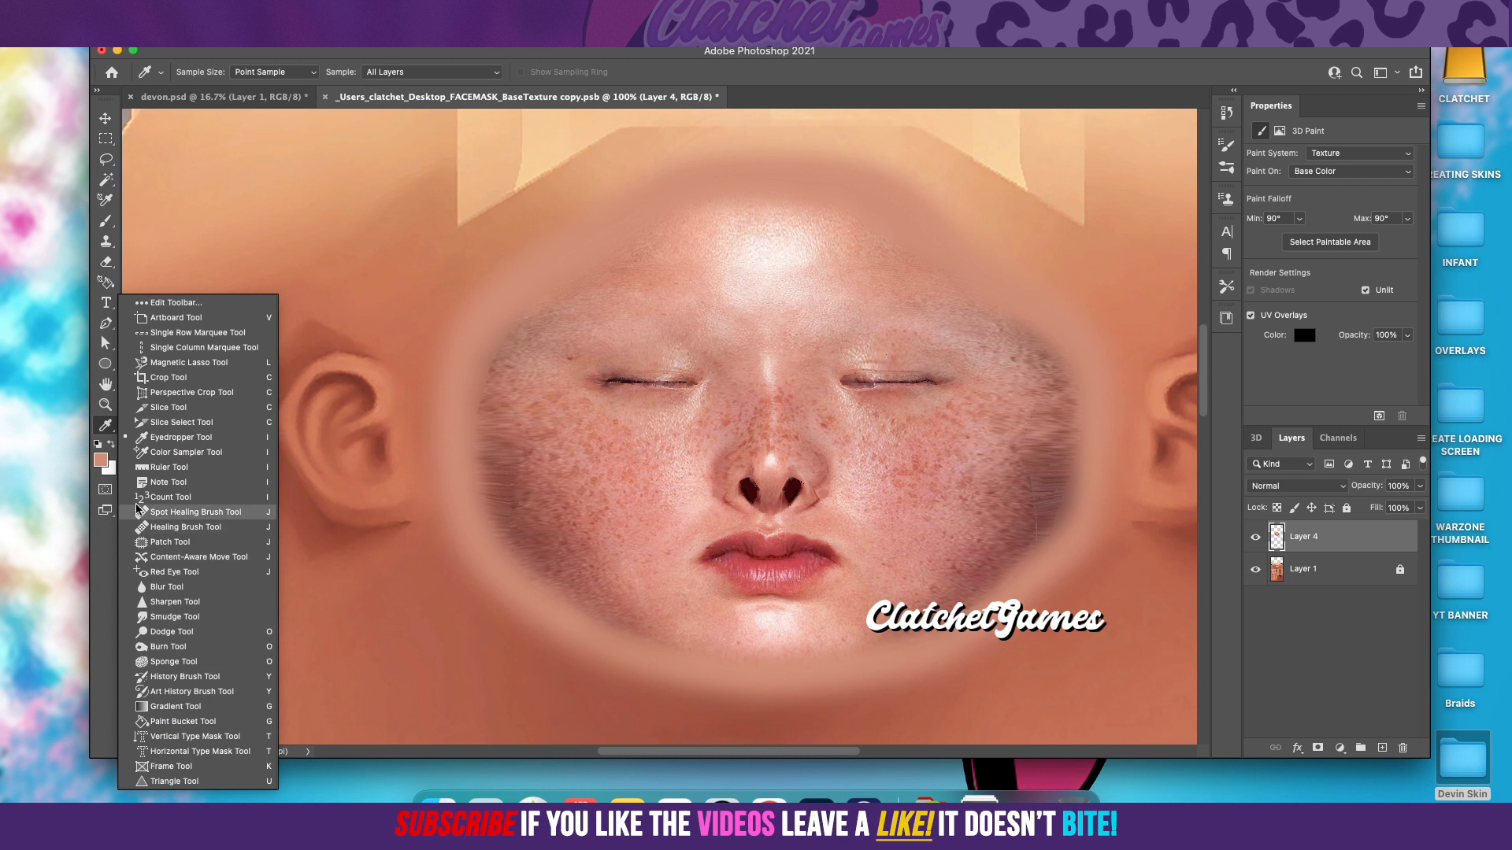
pyautogui.click(189, 513)
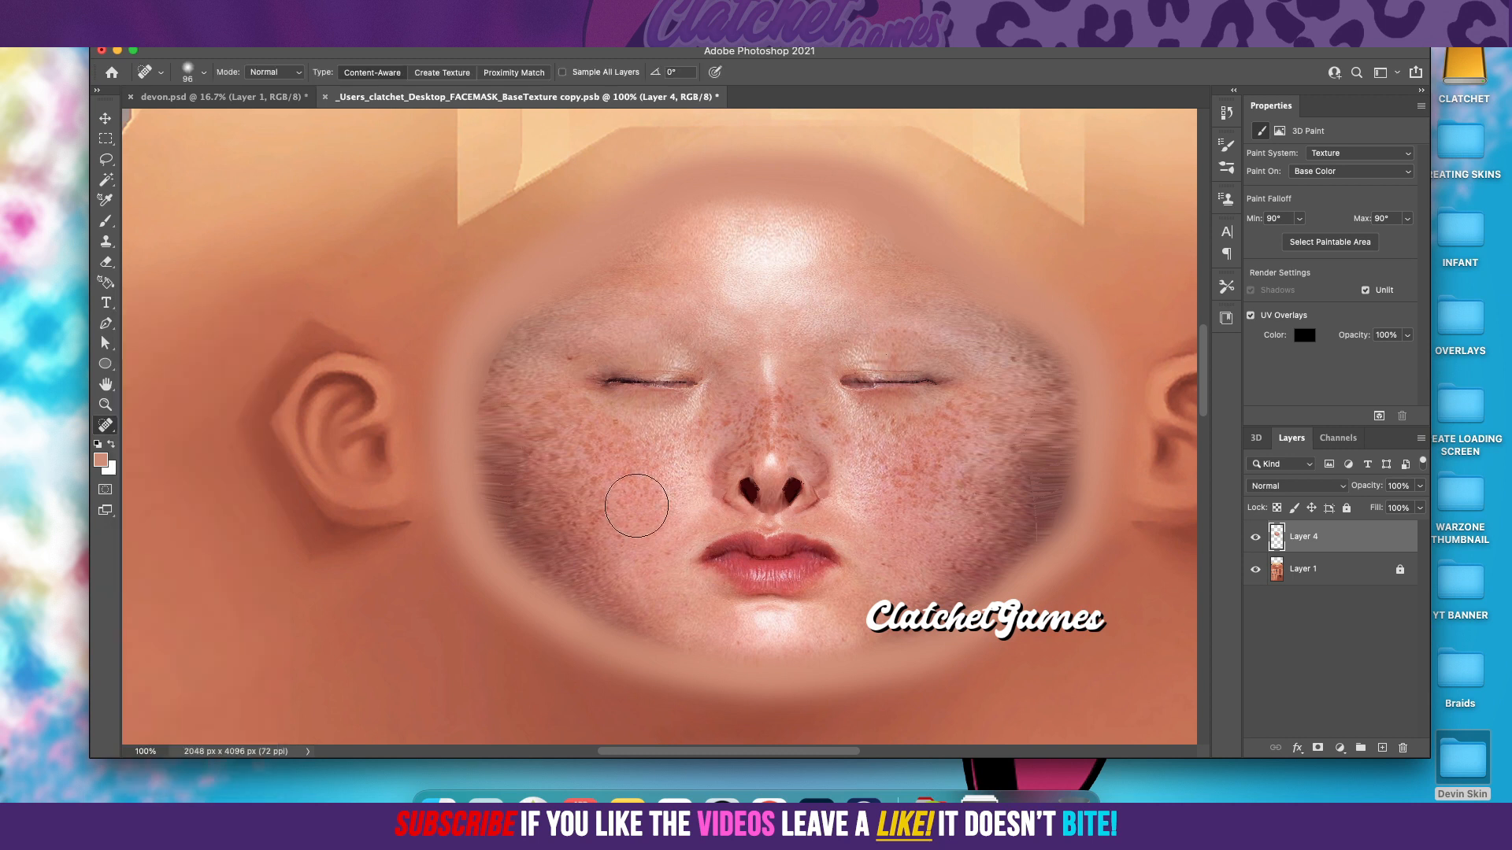
# Step: Try to heal the streaks at the face's lower right edge with the Spot Healing Brush and undo the stroke
pyautogui.moveTo(1020, 510)
pyautogui.mouseDown()
pyautogui.moveTo(1047, 548)
pyautogui.moveTo(1024, 544)
pyautogui.moveTo(1040, 592)
pyautogui.mouseUp()
pyautogui.click(1041, 528)
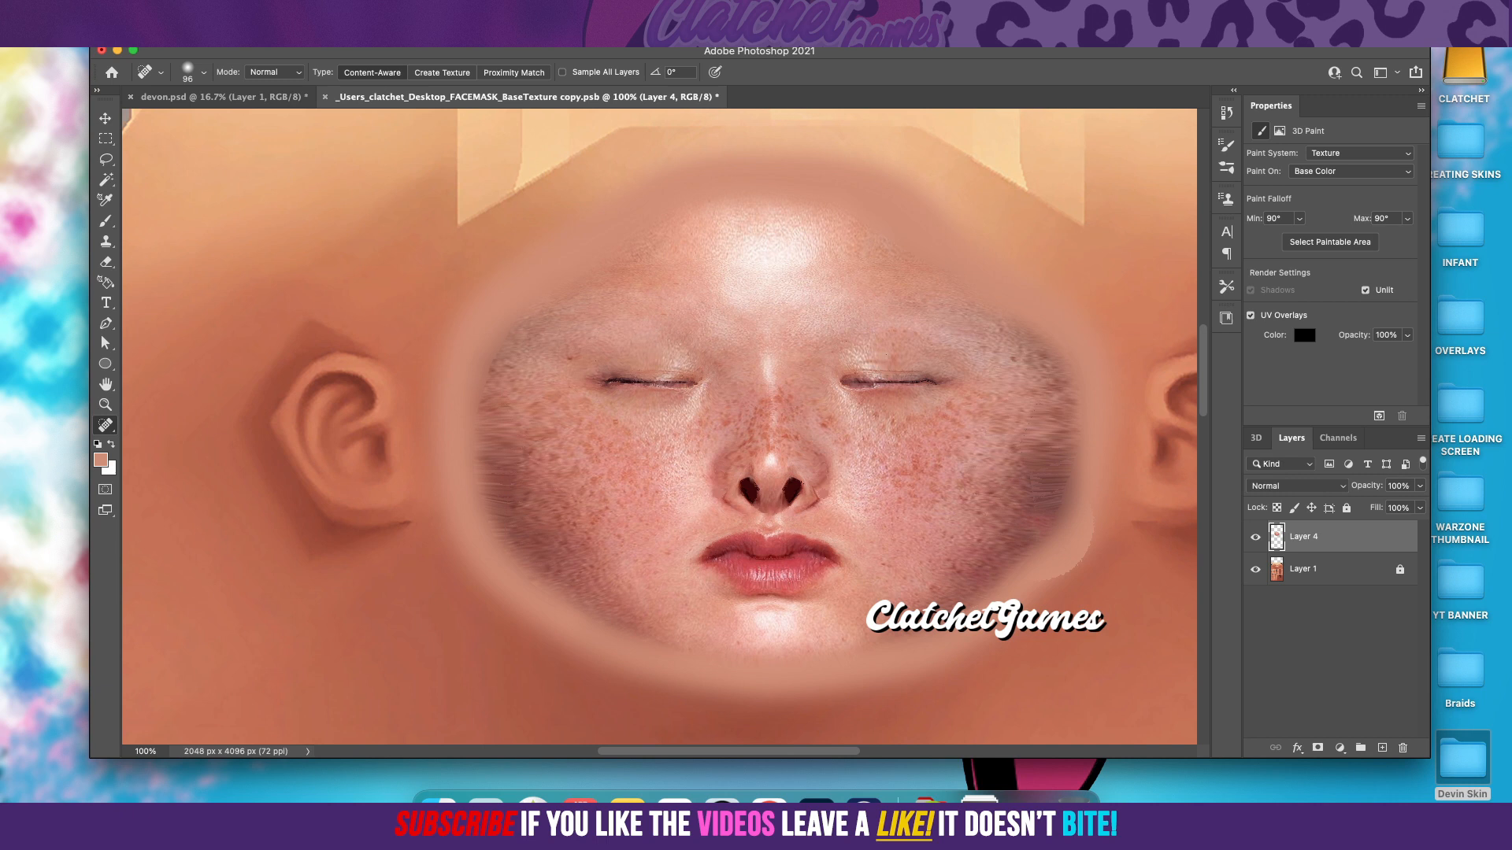
pyautogui.click(143, 10)
pyautogui.click(161, 26)
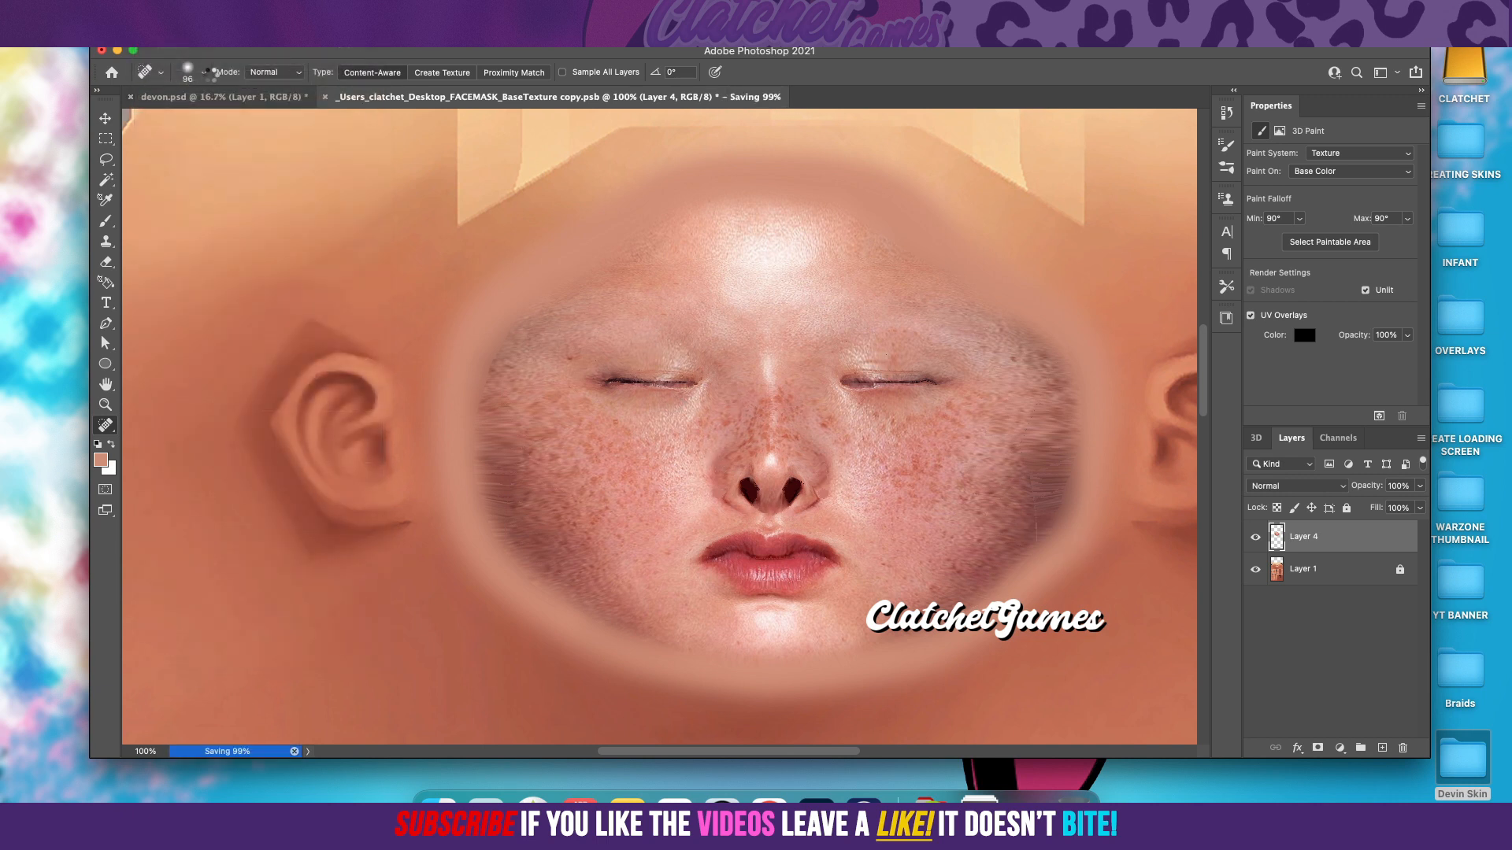
# Step: Set the Spot Healing Brush size to 63 px and heal the streaks along the face's lower right edge
pyautogui.click(203, 72)
pyautogui.moveTo(197, 117); pyautogui.dragTo(176, 118)
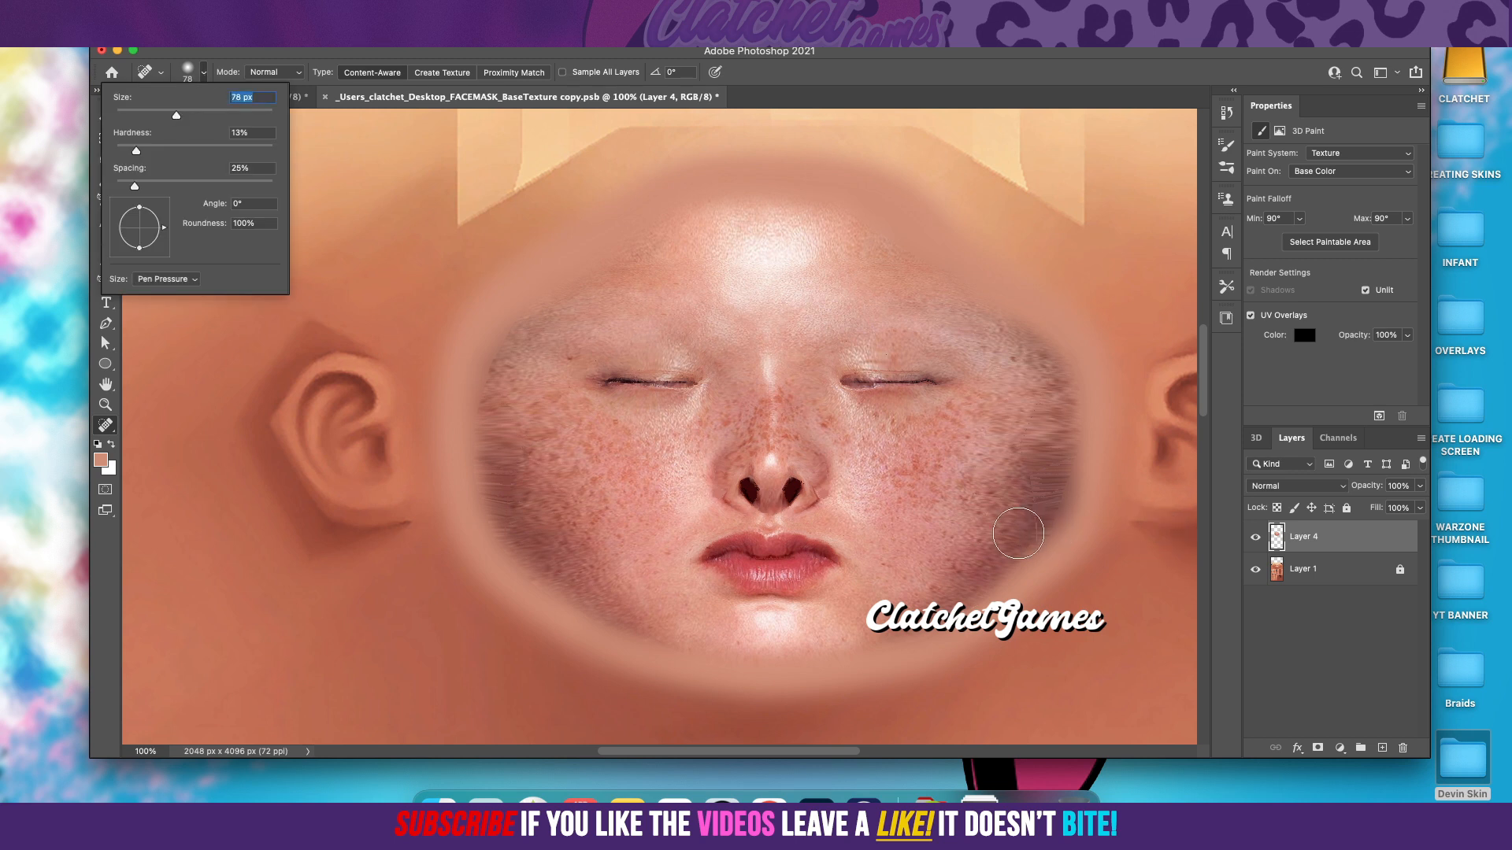
pyautogui.moveTo(176, 117); pyautogui.dragTo(165, 116)
pyautogui.moveTo(1030, 510); pyautogui.dragTo(1008, 590)
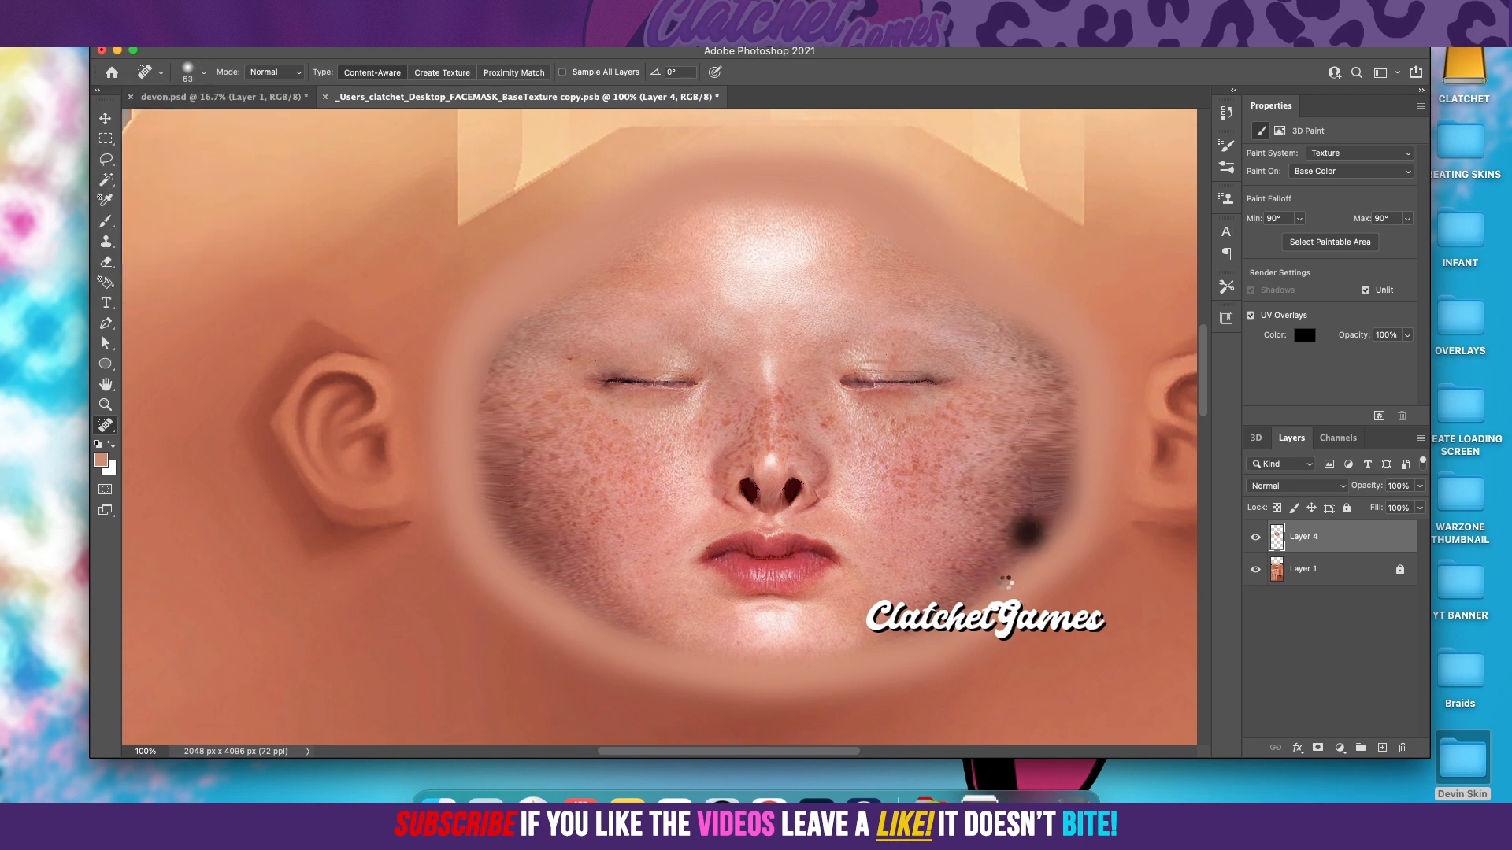
pyautogui.click(1036, 510)
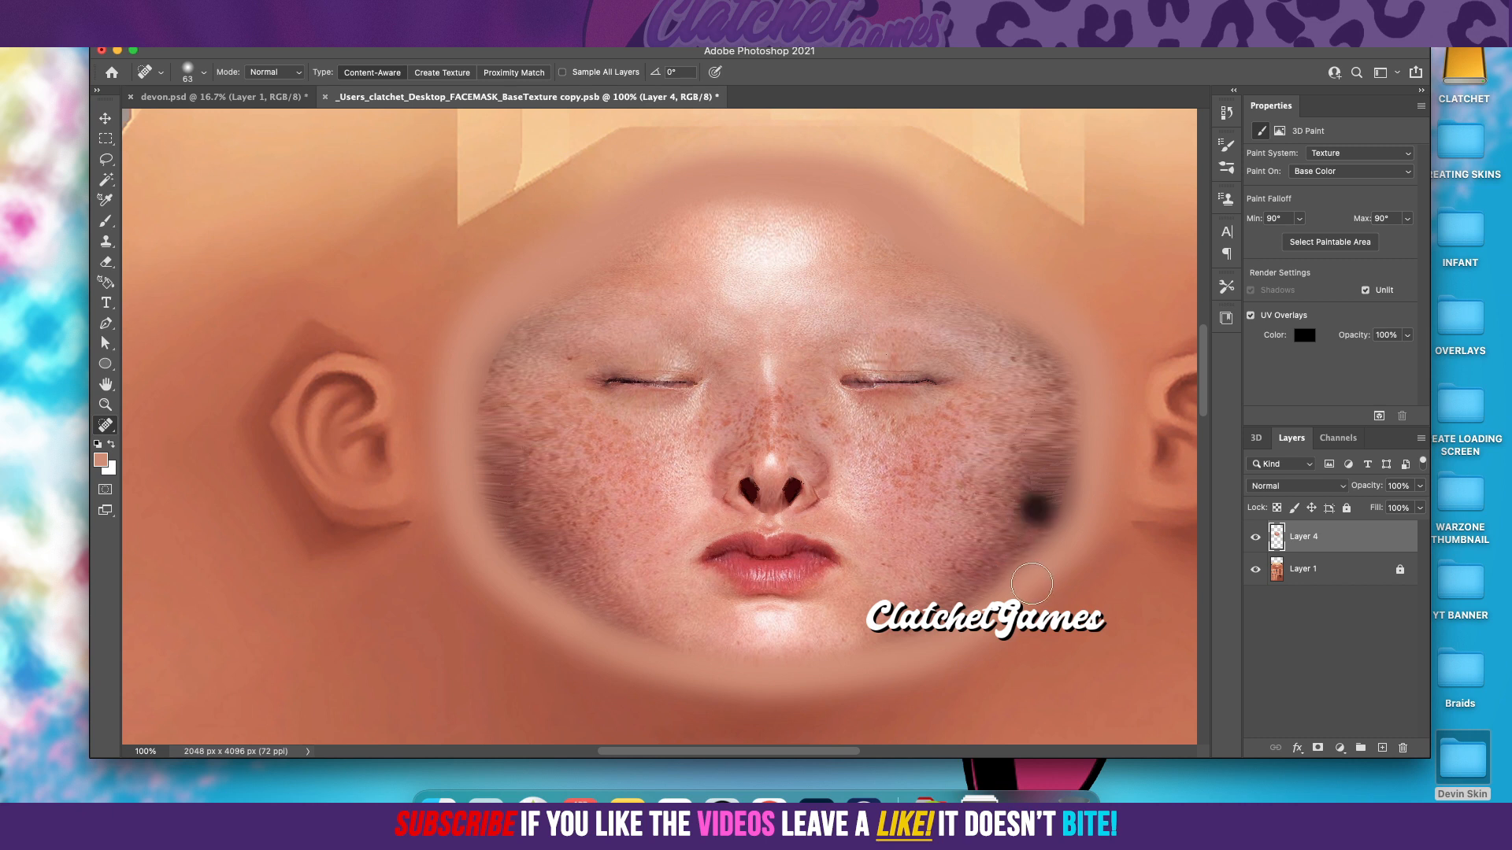
pyautogui.click(1032, 522)
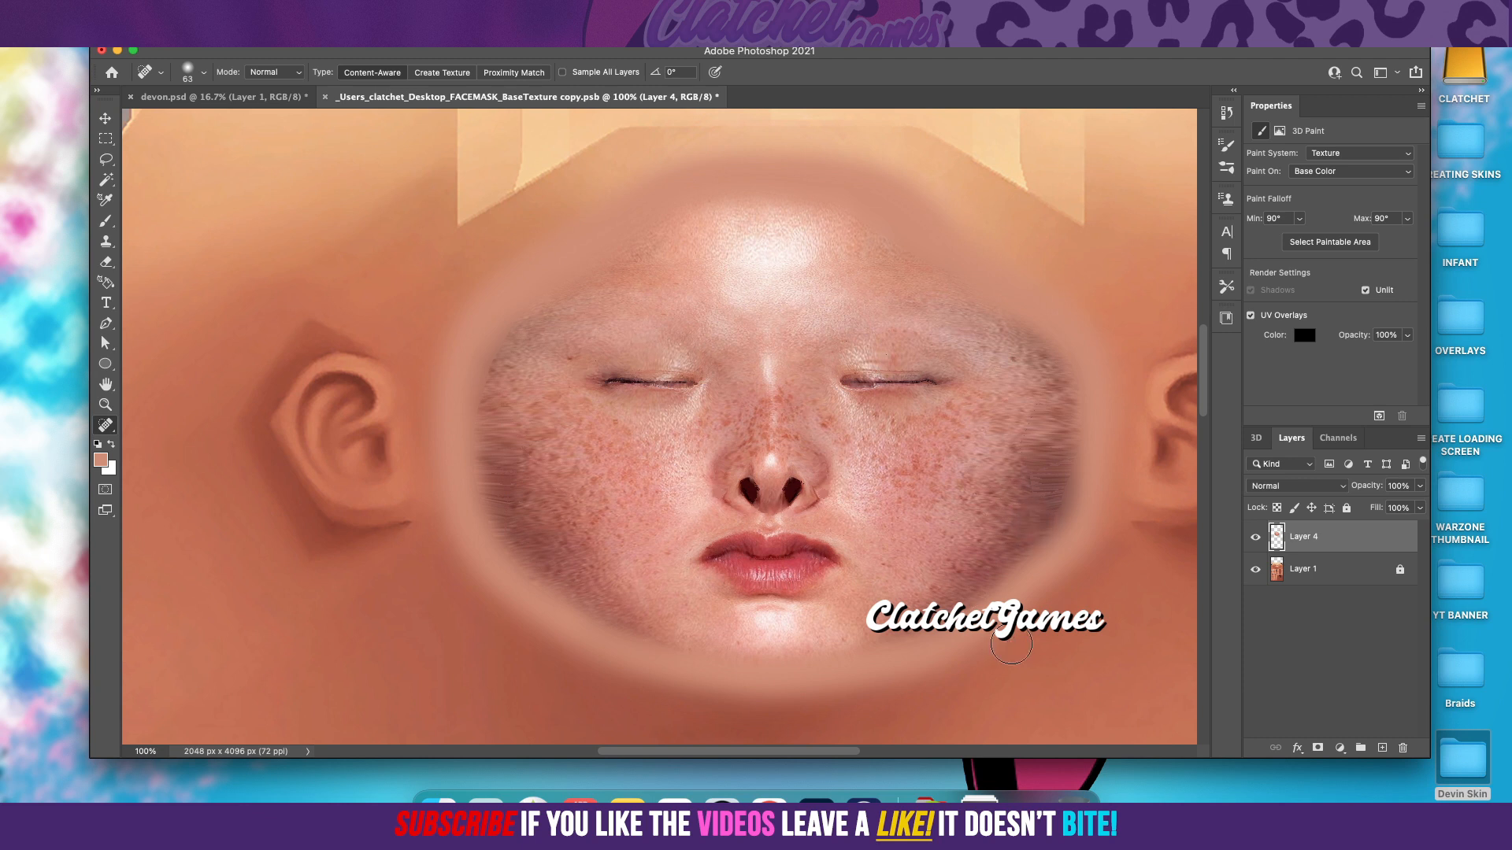
# Step: Heal spots higher up the face's right edge with the Spot Healing Brush and save the texture
pyautogui.click(1034, 489)
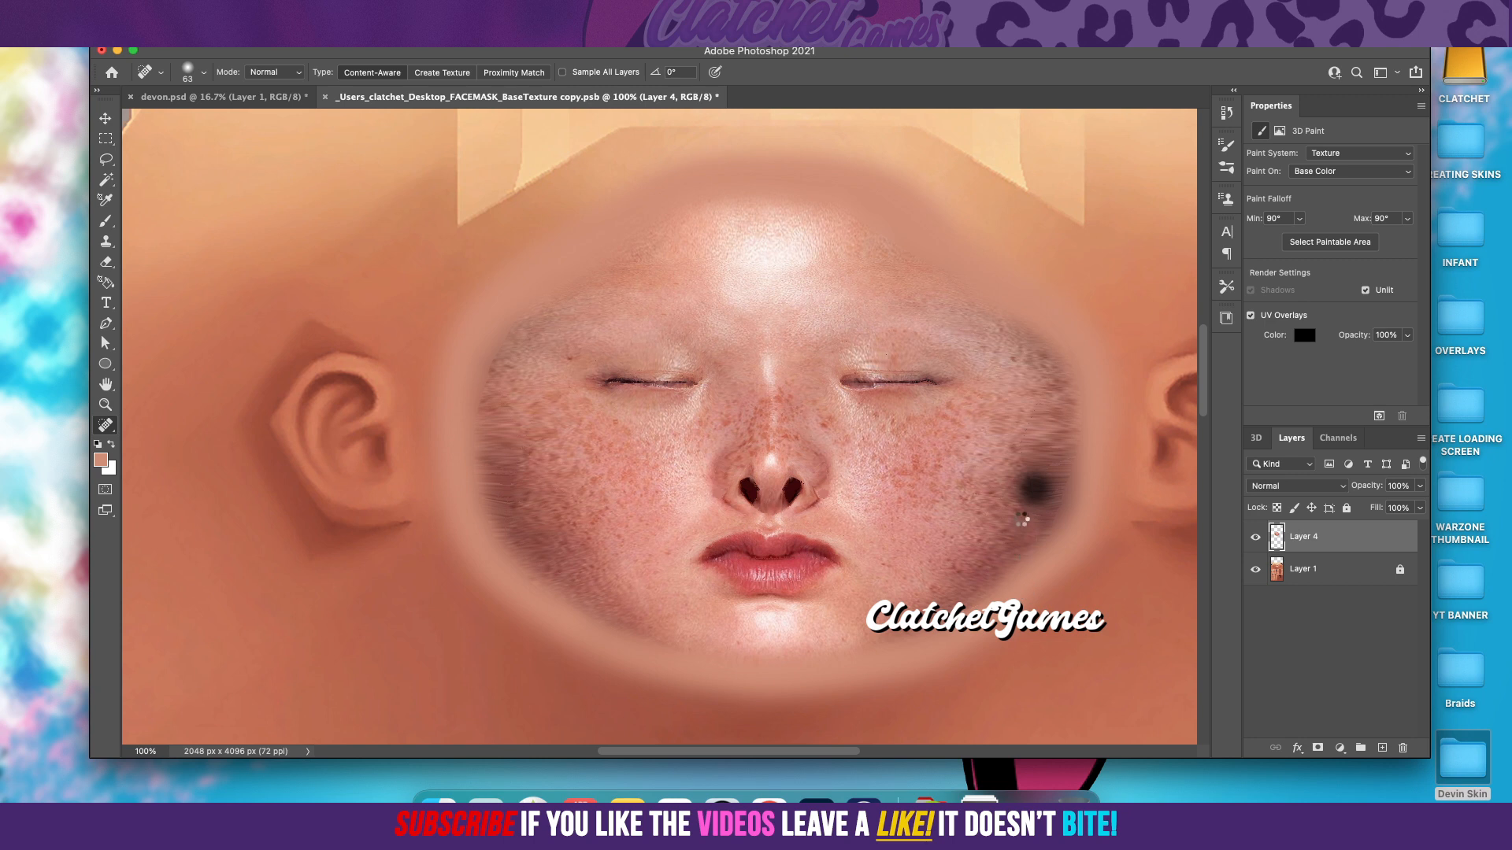
pyautogui.click(1031, 462)
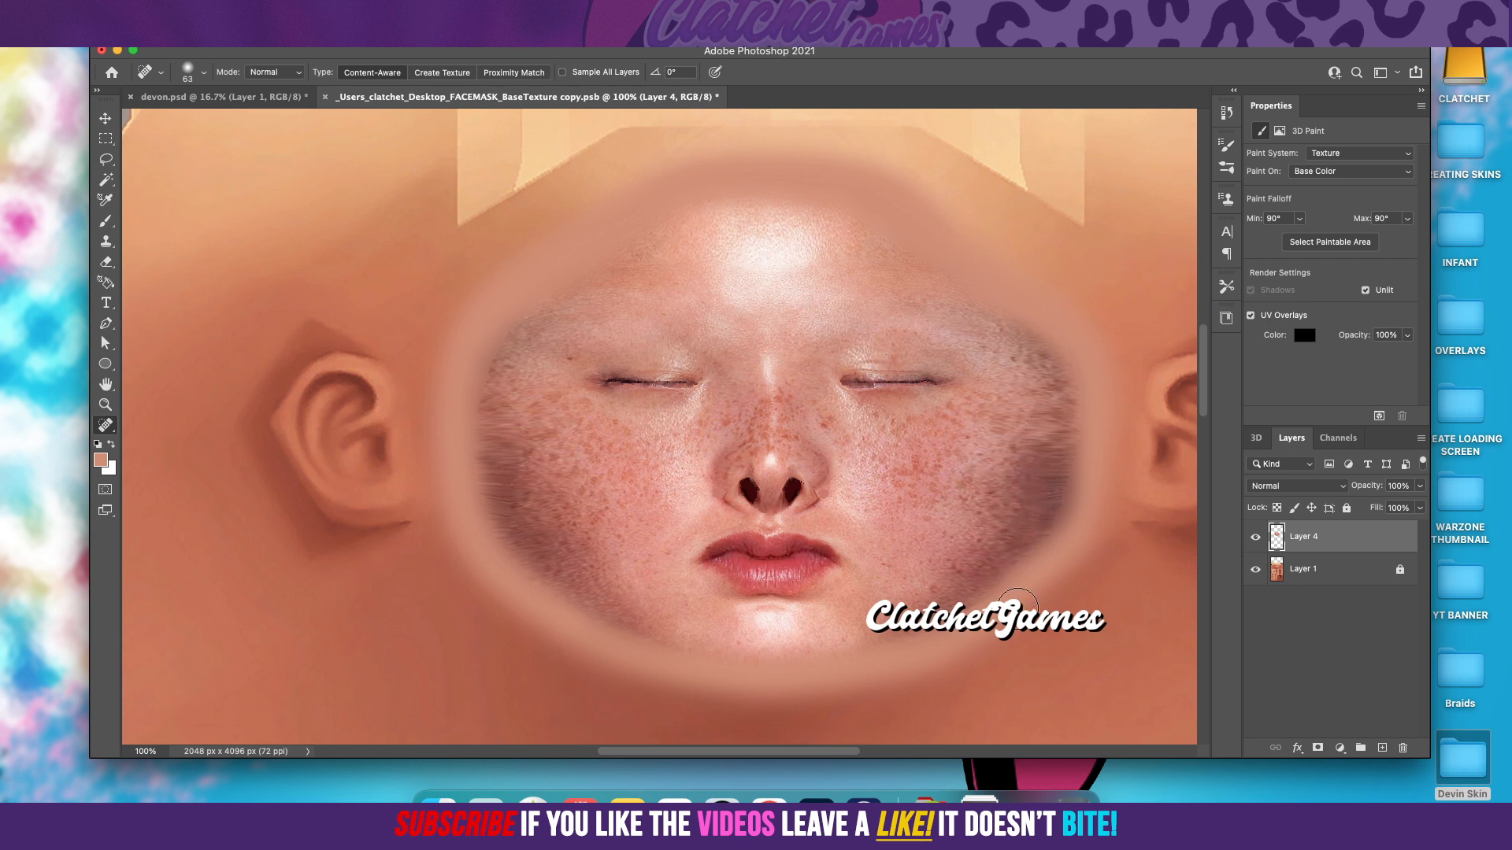
pyautogui.click(1027, 416)
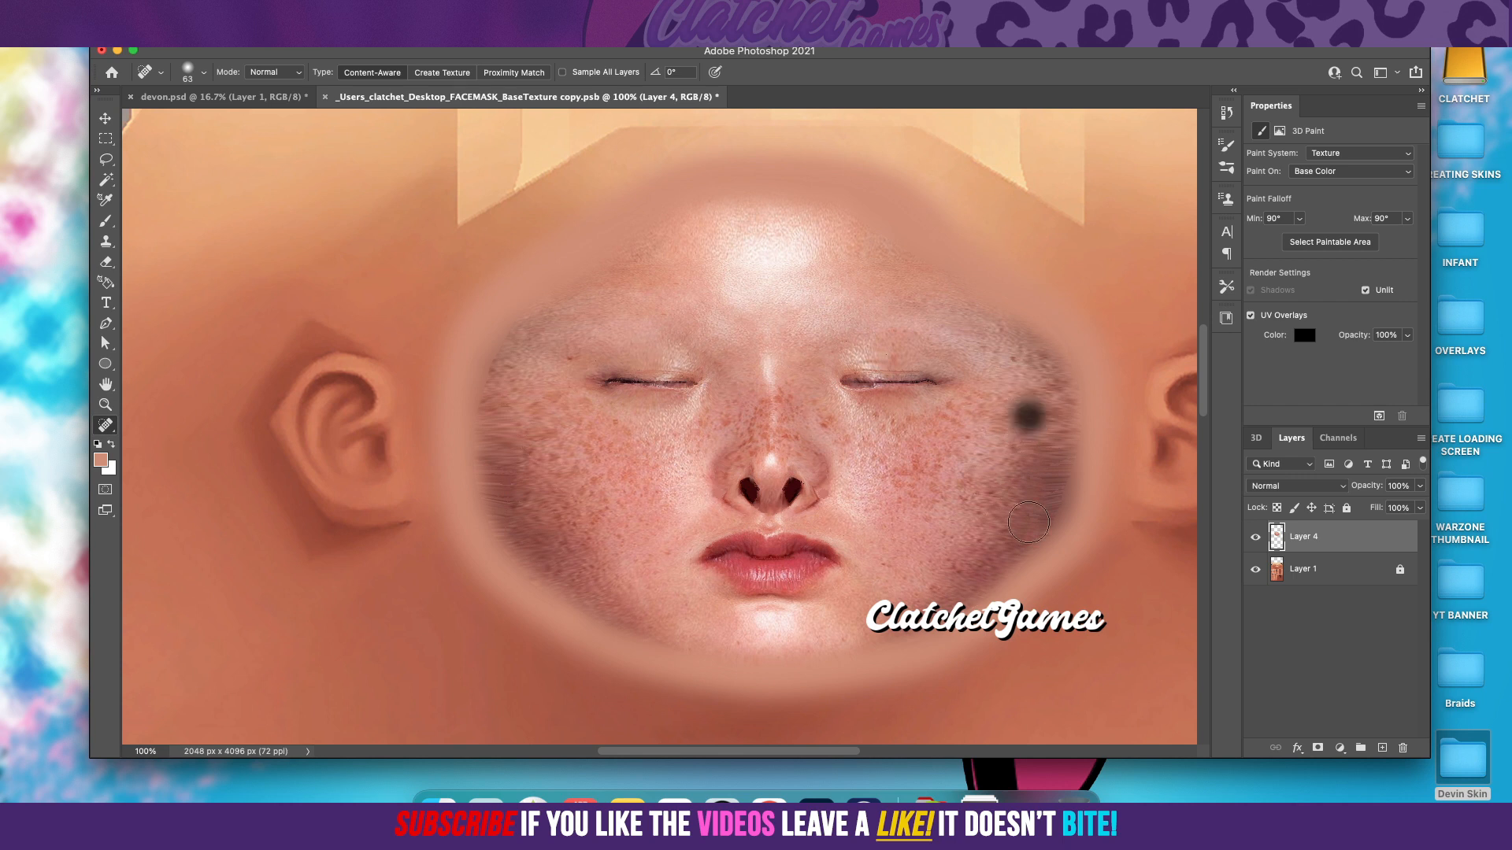
pyautogui.click(1038, 401)
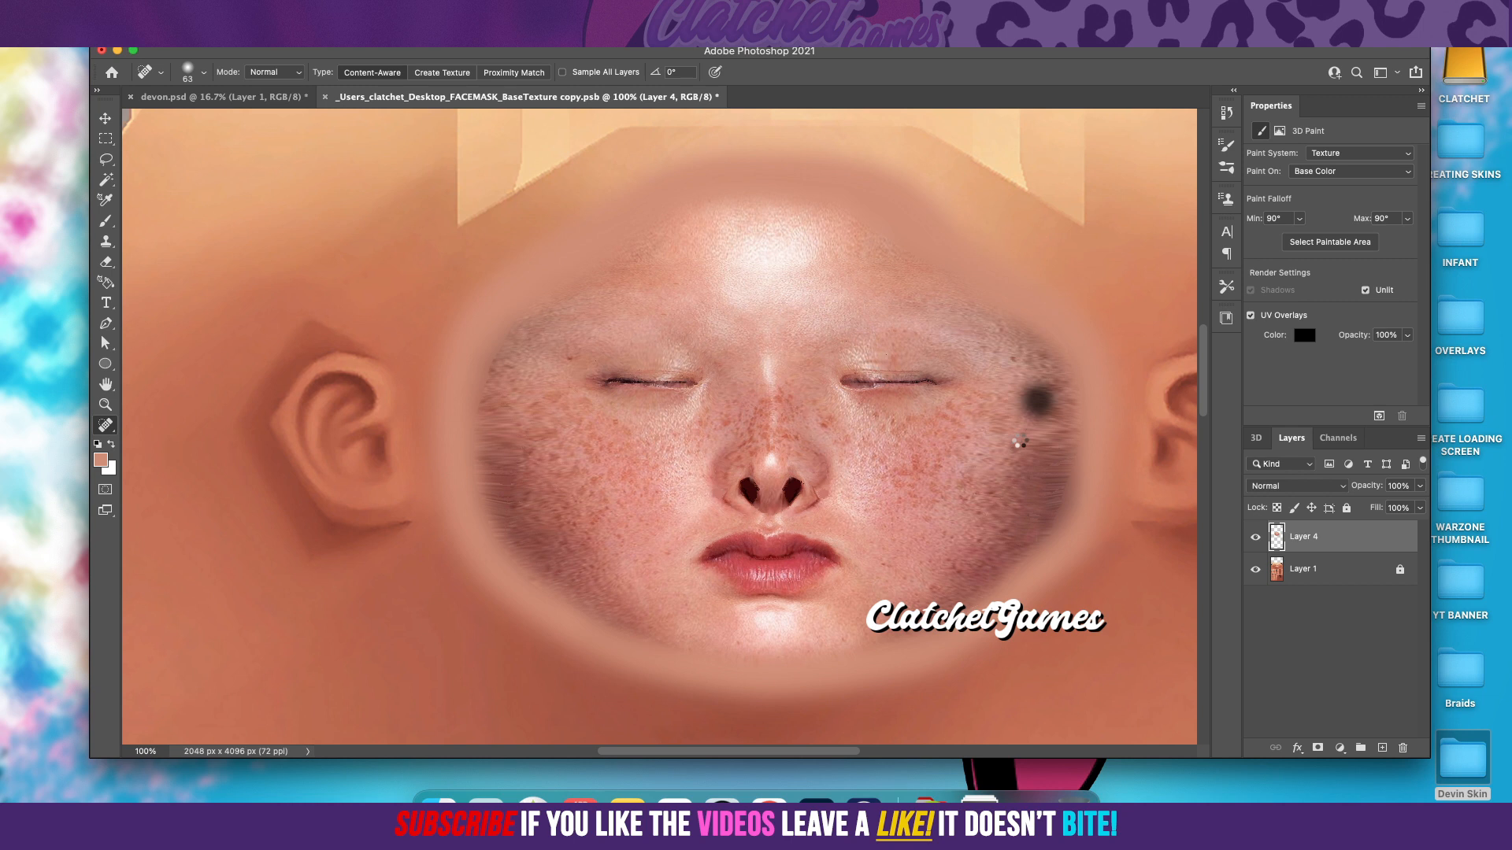
pyautogui.click(1024, 433)
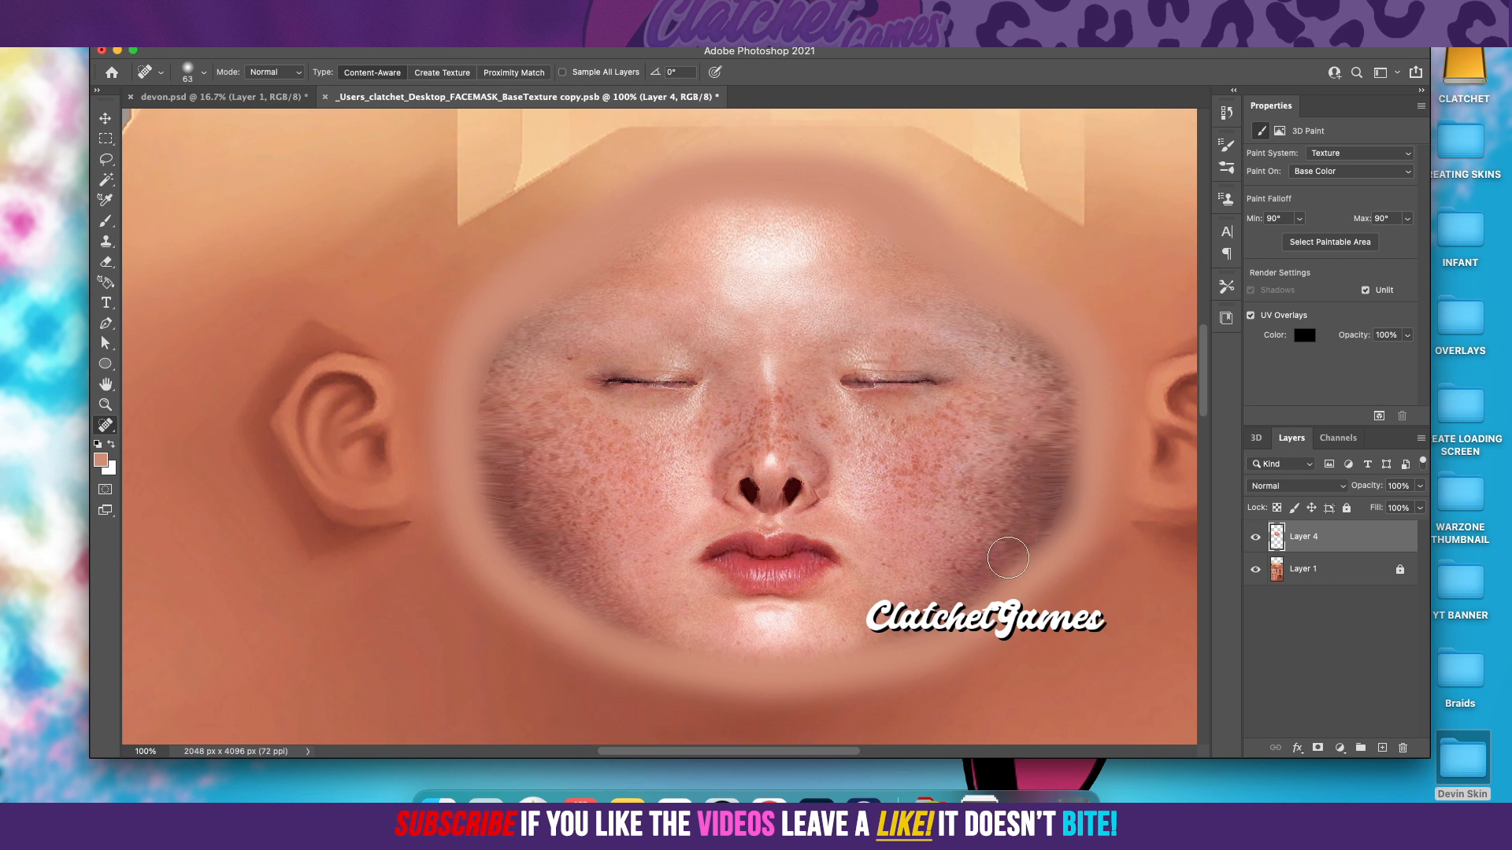
pyautogui.press('super+s')
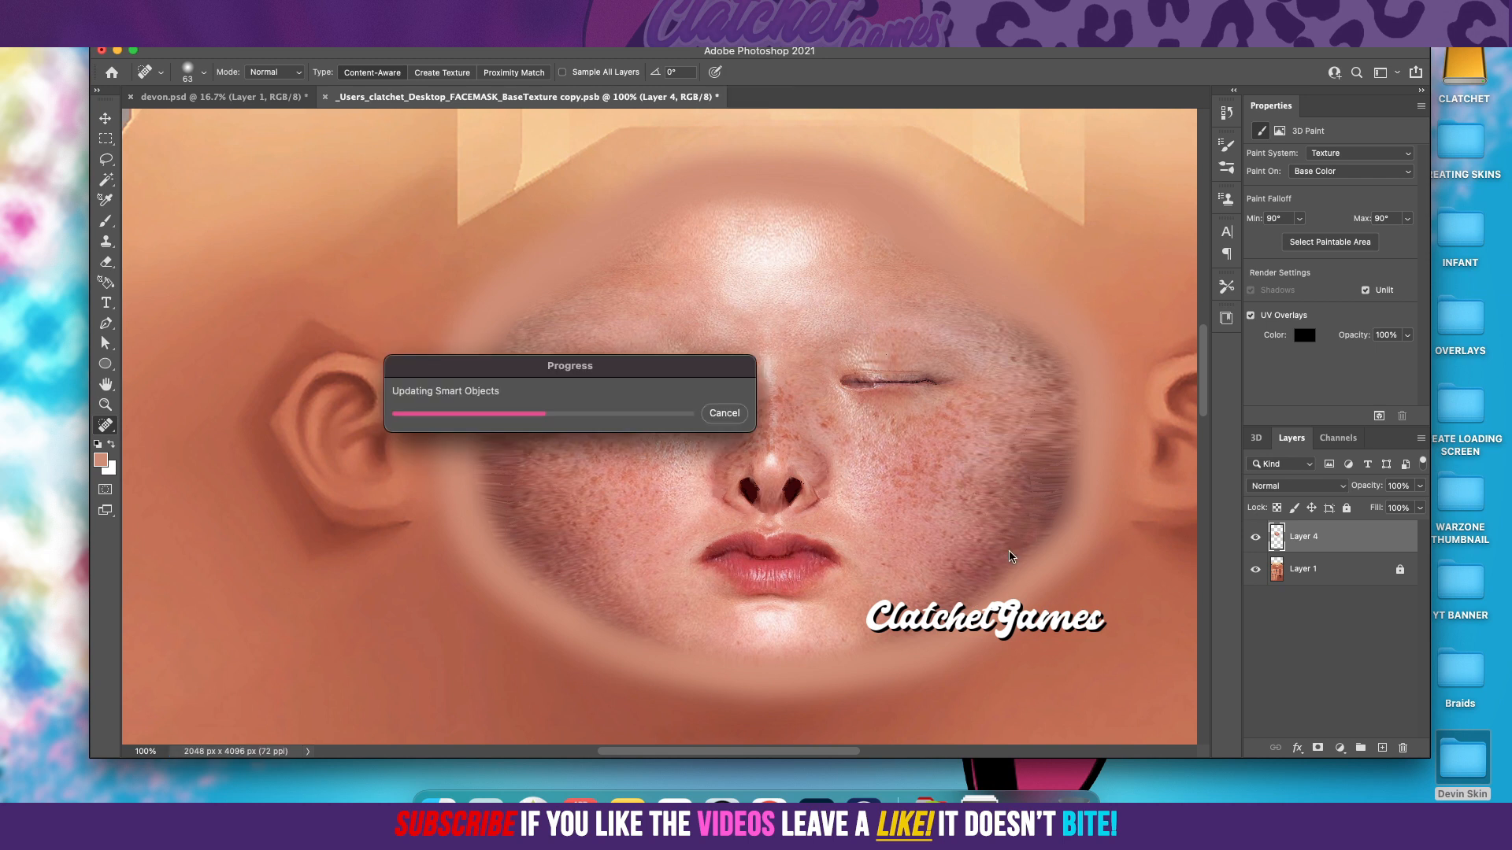
pyautogui.press('super+s')
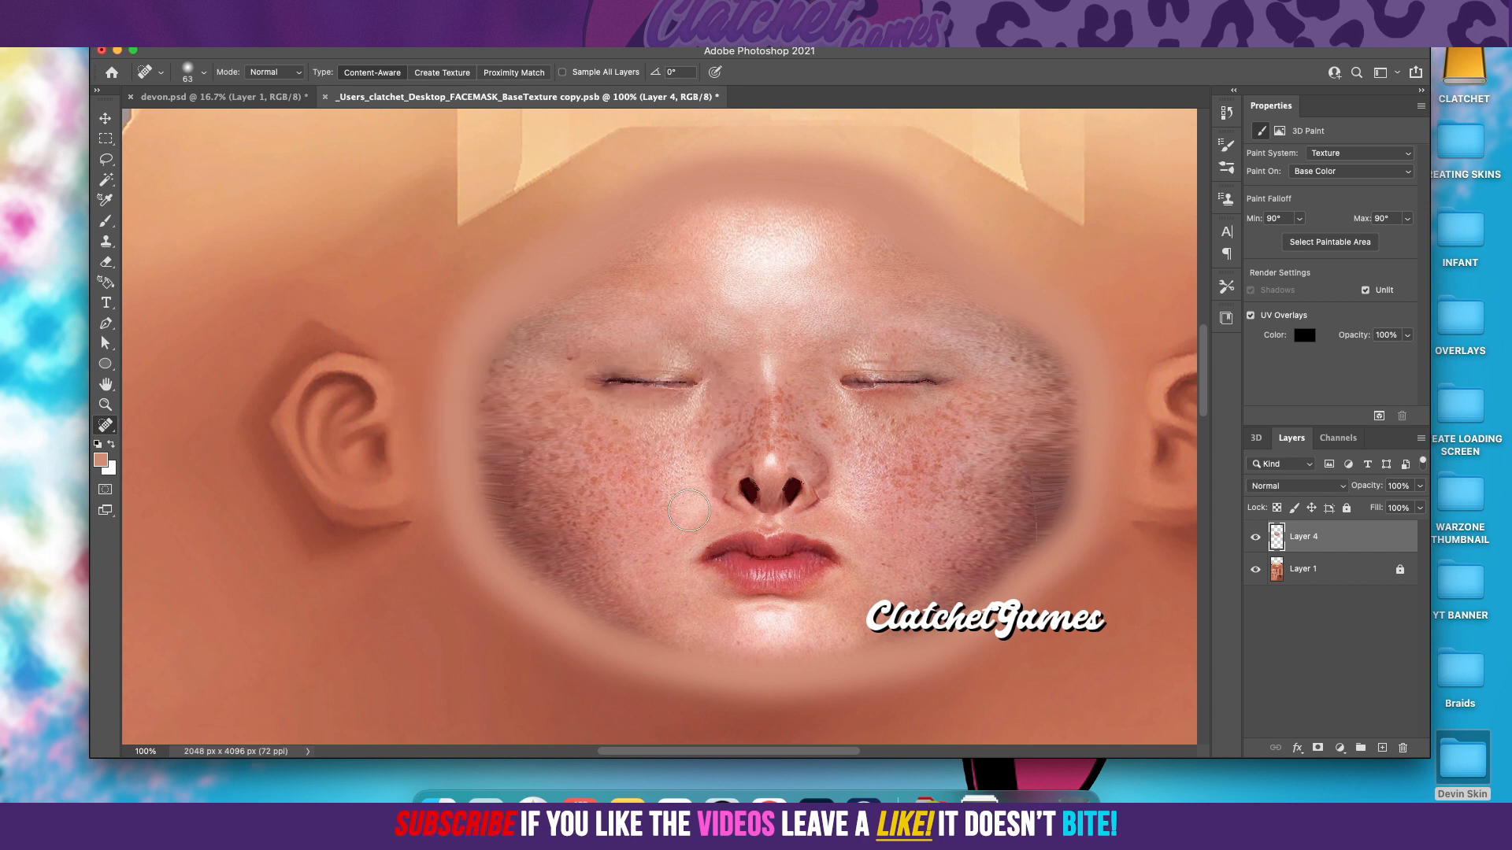
# Step: Switch to the Healing Brush and heal the streaks down the face's right edge on Layer 4
pyautogui.click(106, 426)
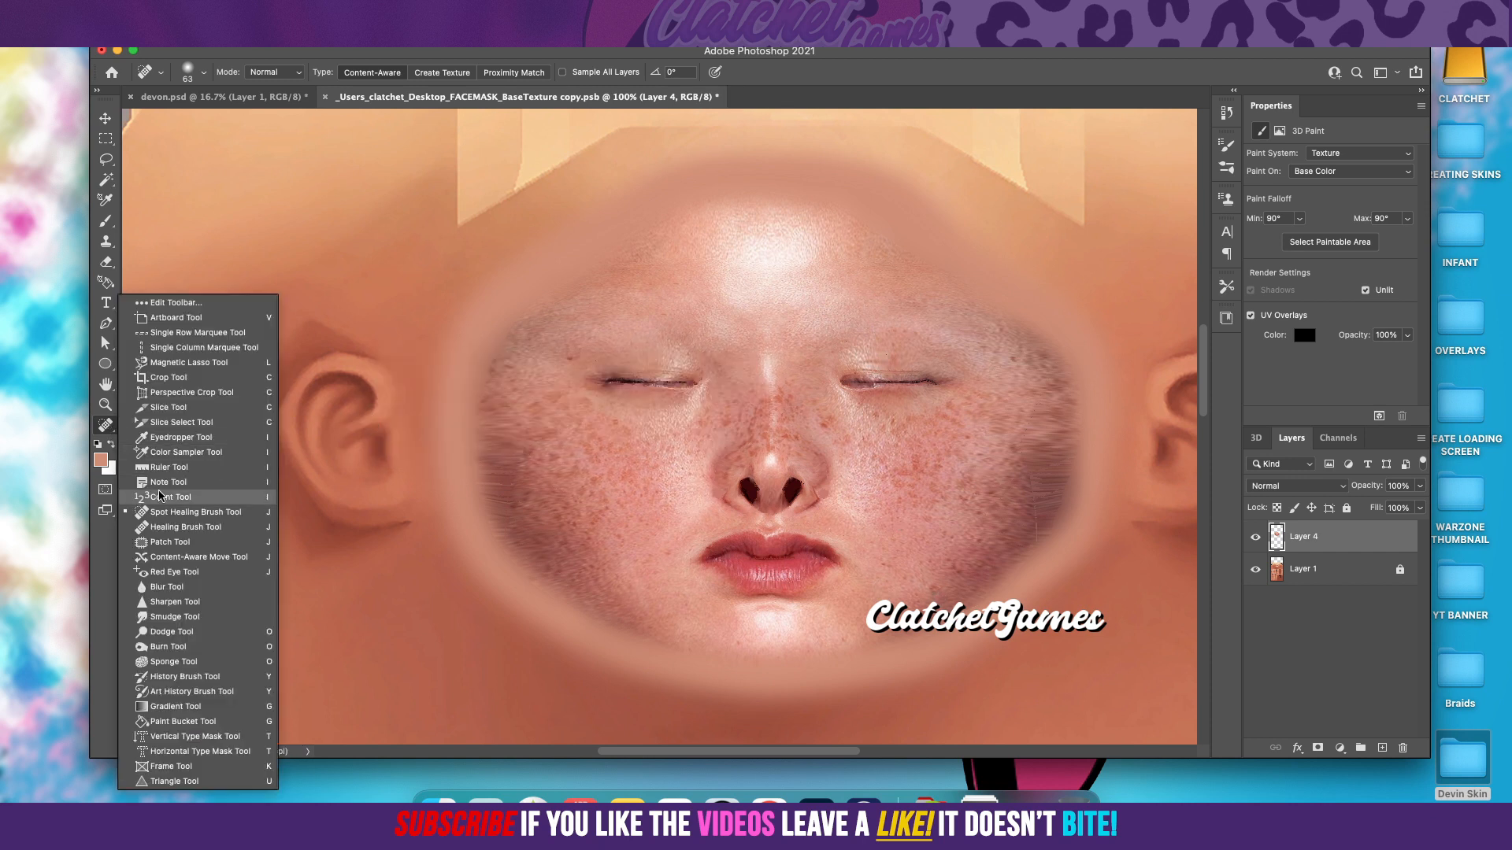
pyautogui.click(185, 527)
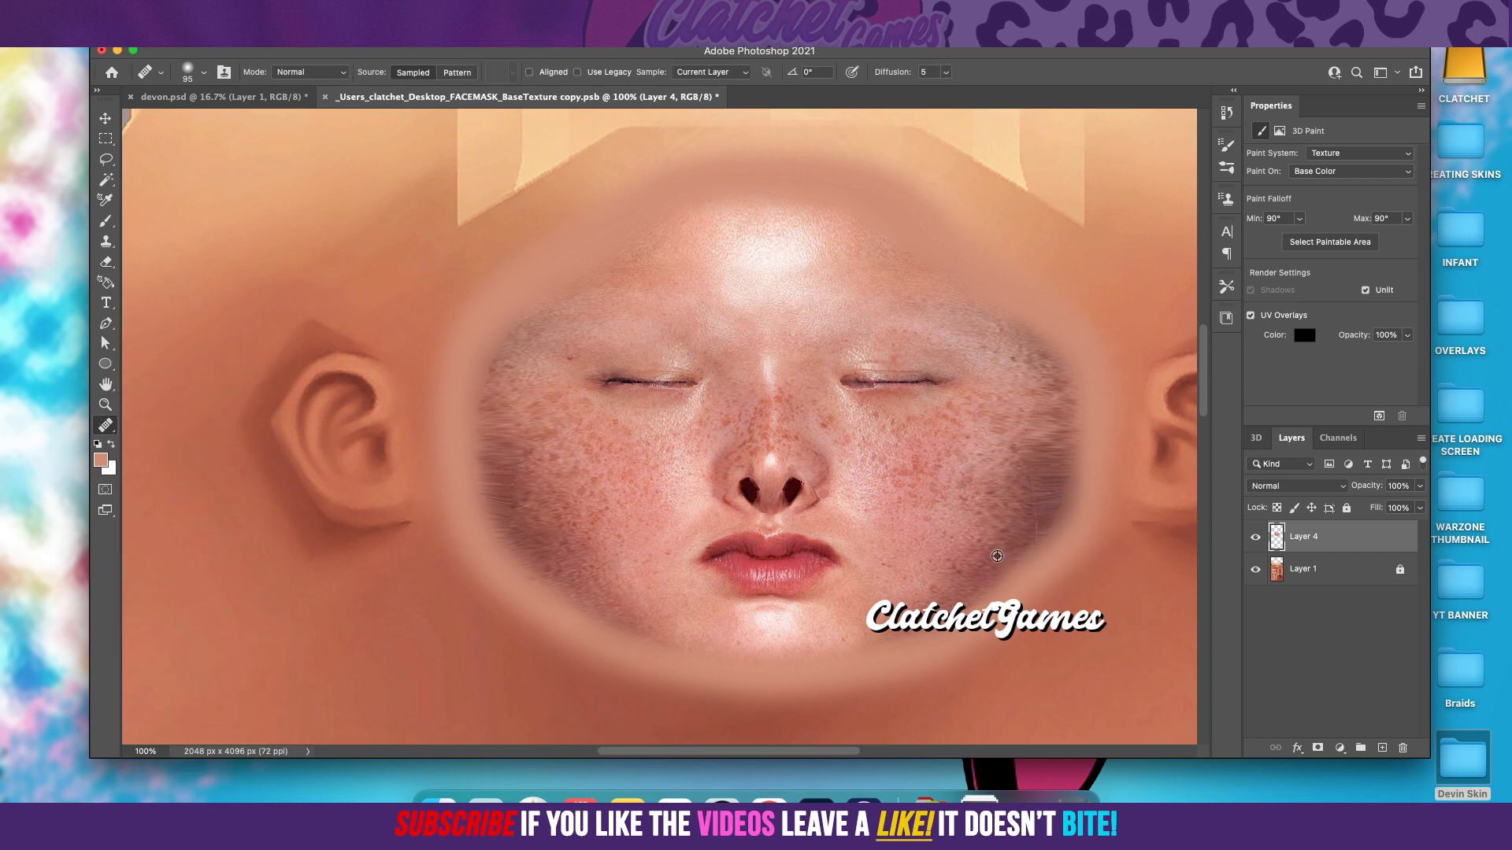
pyautogui.moveTo(1049, 445); pyautogui.dragTo(1040, 483)
pyautogui.keyDown('alt'); pyautogui.click(1035, 490); pyautogui.keyUp('alt')
pyautogui.click(1035, 491)
pyautogui.moveTo(1008, 563); pyautogui.dragTo(1000, 554)
# Step: Heal the streaks down the face's left edge with the Healing Brush and touch up the right edge
pyautogui.keyDown('alt'); pyautogui.click(502, 402); pyautogui.keyUp('alt')
pyautogui.click(509, 454)
pyautogui.click(512, 491)
pyautogui.keyDown('alt'); pyautogui.click(509, 486); pyautogui.keyUp('alt')
pyautogui.click(506, 485)
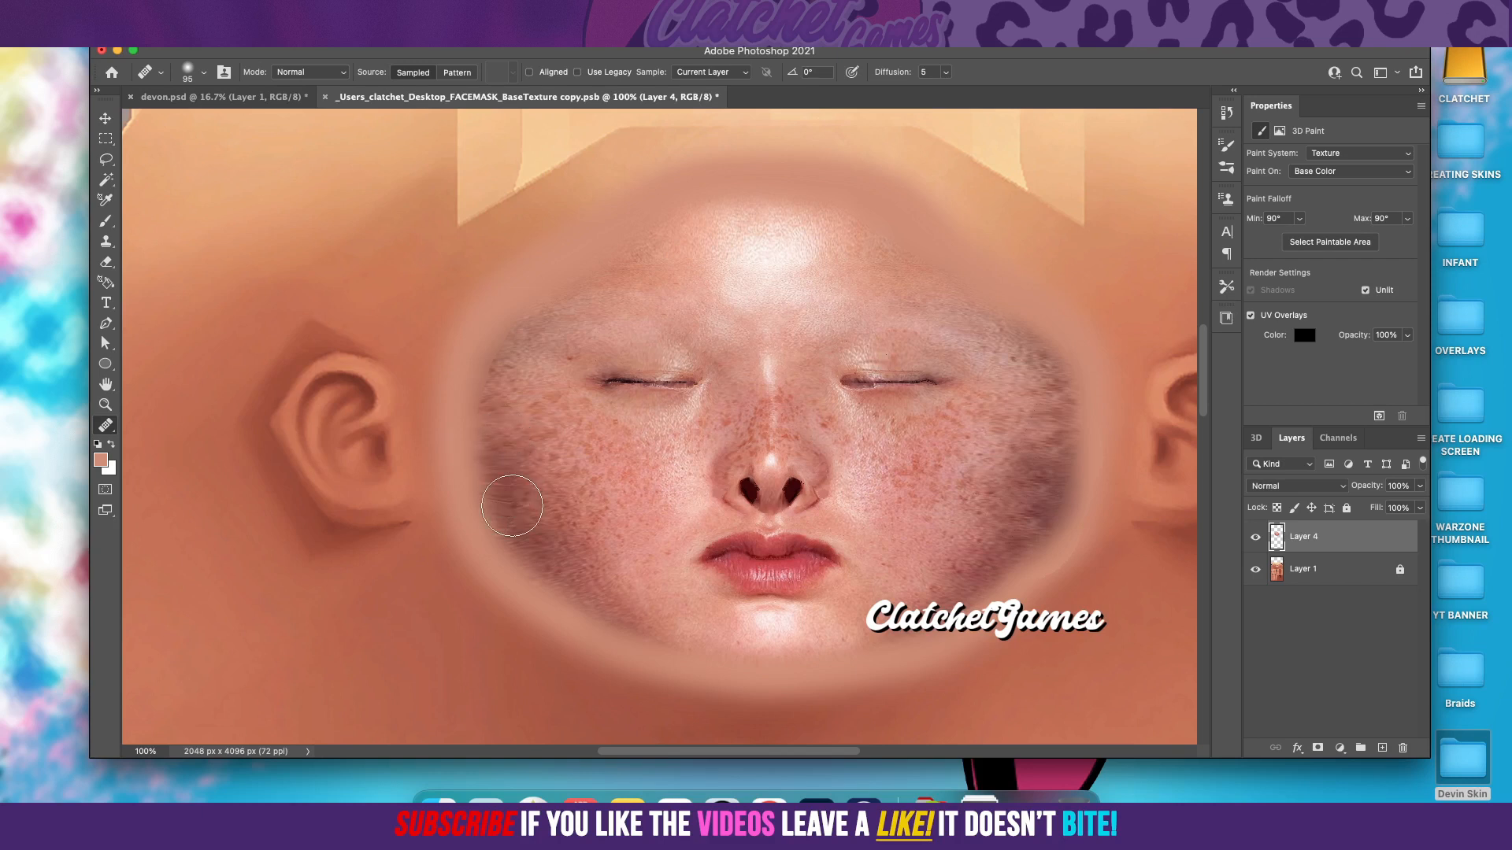
pyautogui.keyDown('alt'); pyautogui.click(513, 522); pyautogui.keyUp('alt')
pyautogui.click(513, 525)
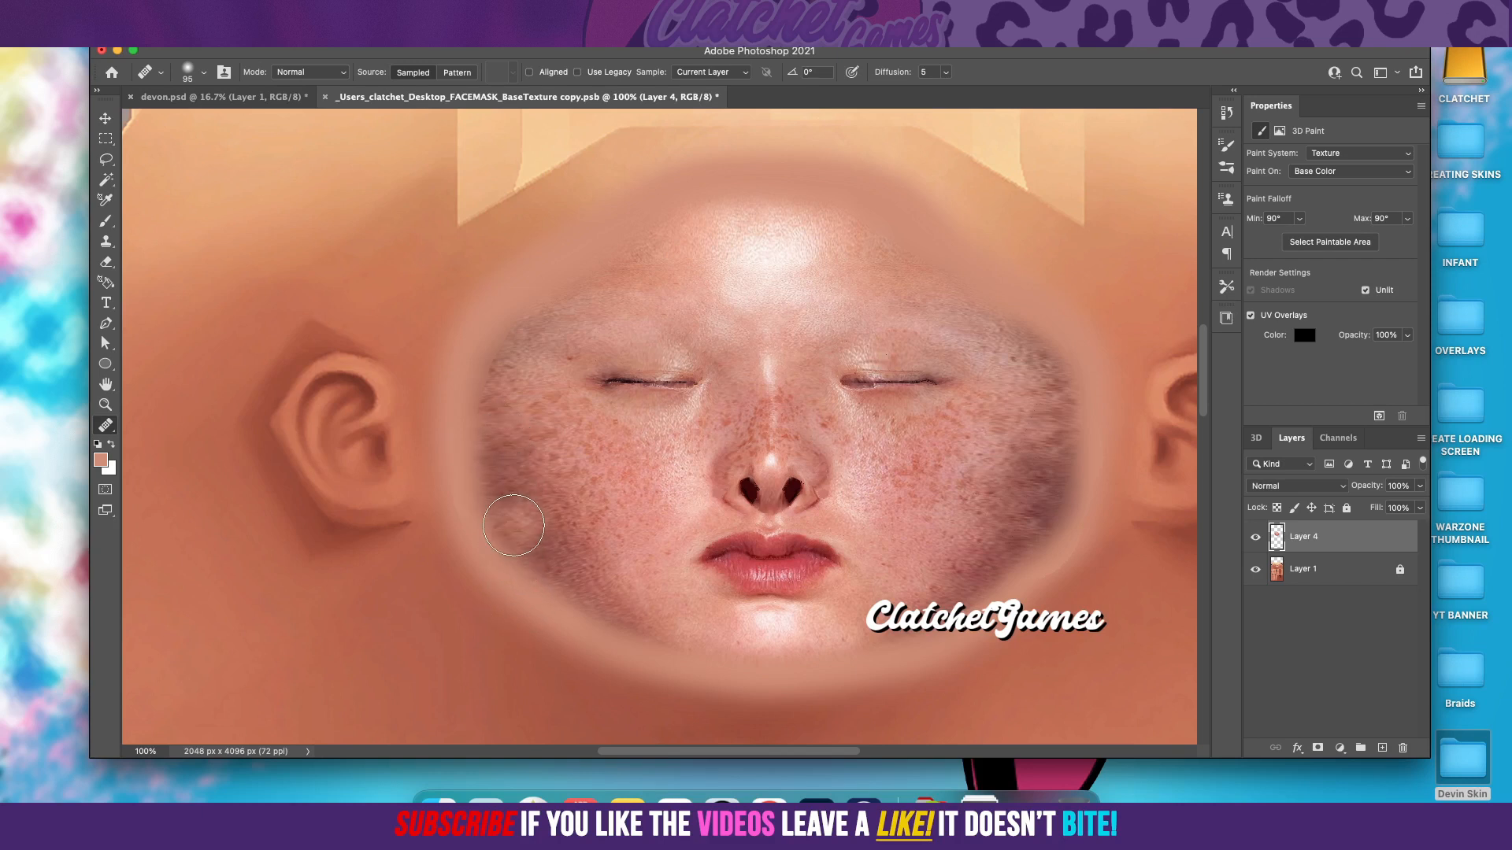
pyautogui.click(496, 664)
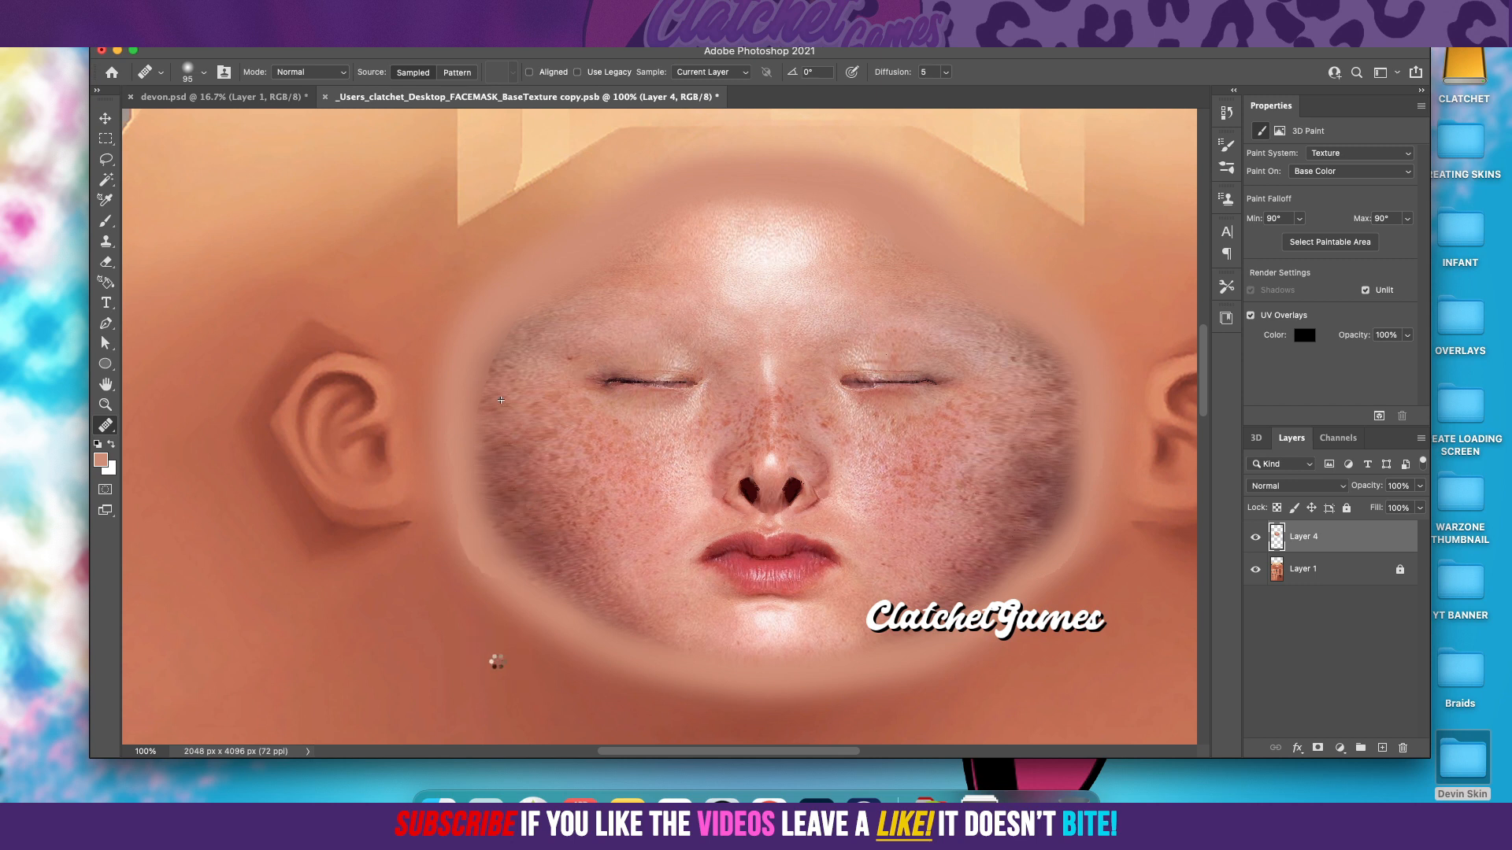
pyautogui.keyDown('alt'); pyautogui.click(1055, 427); pyautogui.keyUp('alt')
pyautogui.click(1016, 563)
# Step: Add a new layer and brush the peach skin tone along the right and left edges of the face
pyautogui.click(106, 221)
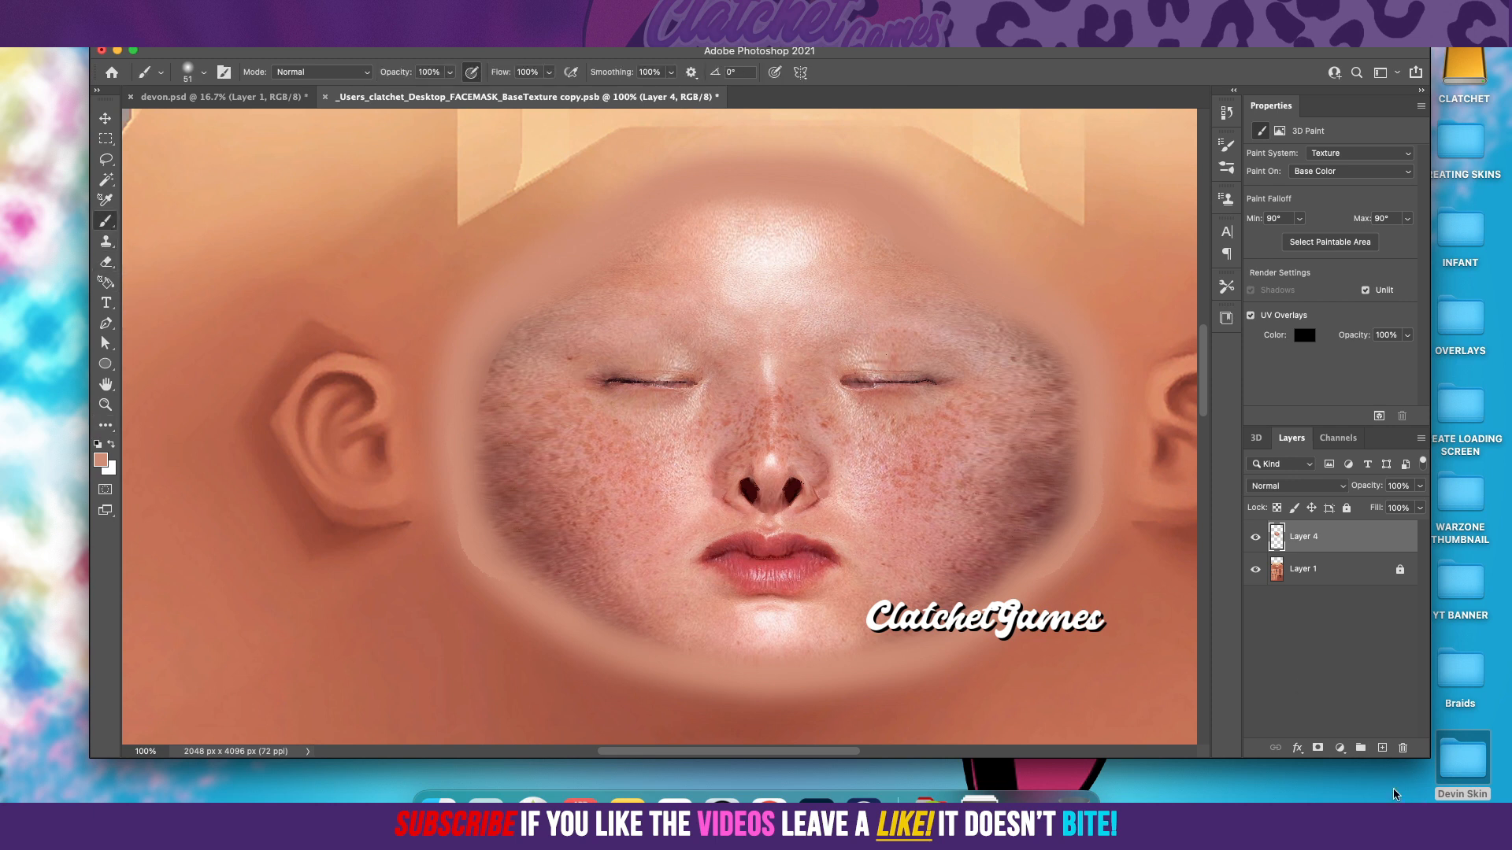
pyautogui.click(1383, 748)
pyautogui.moveTo(978, 596)
pyautogui.mouseDown()
pyautogui.moveTo(1053, 504)
pyautogui.moveTo(1072, 370)
pyautogui.mouseUp()
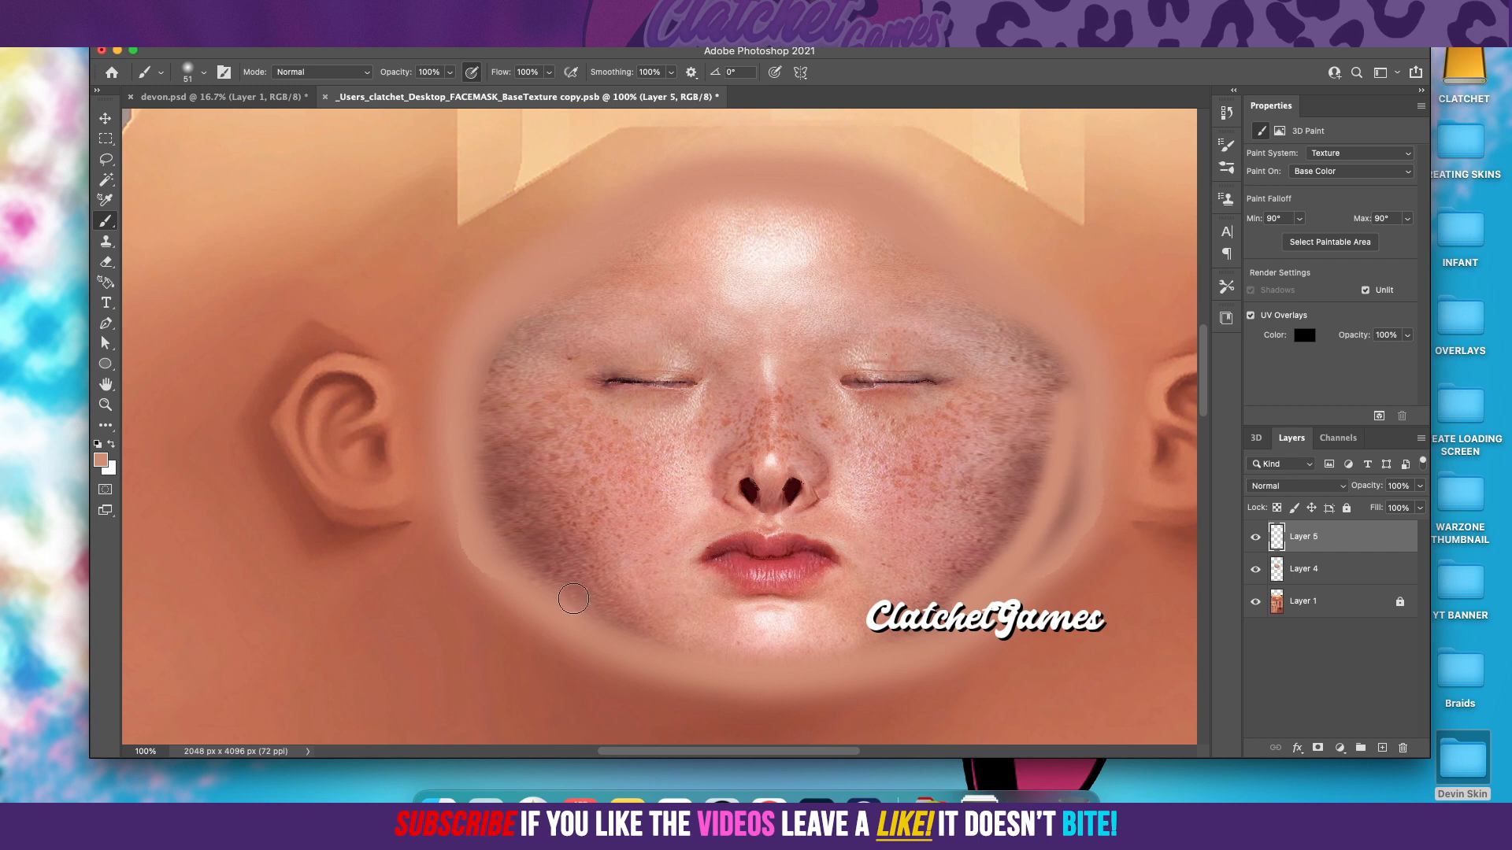
pyautogui.moveTo(486, 491); pyautogui.dragTo(463, 349)
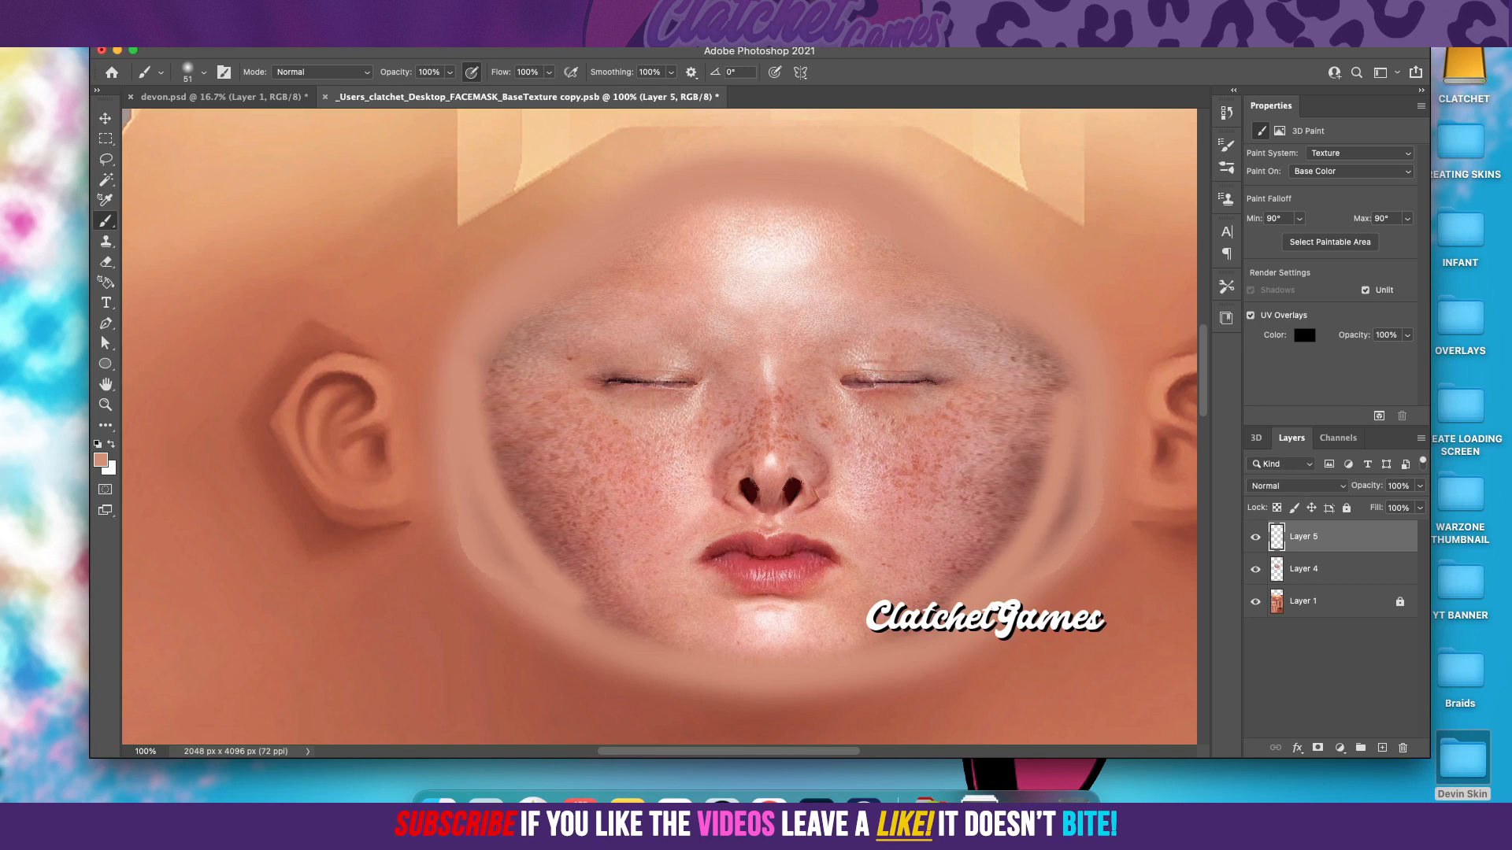
# Step: Apply a Gaussian Blur with a 31.7 pixel radius to the skin-tone strokes on Layer 5
pyautogui.click(373, 46)
pyautogui.moveTo(438, 212)
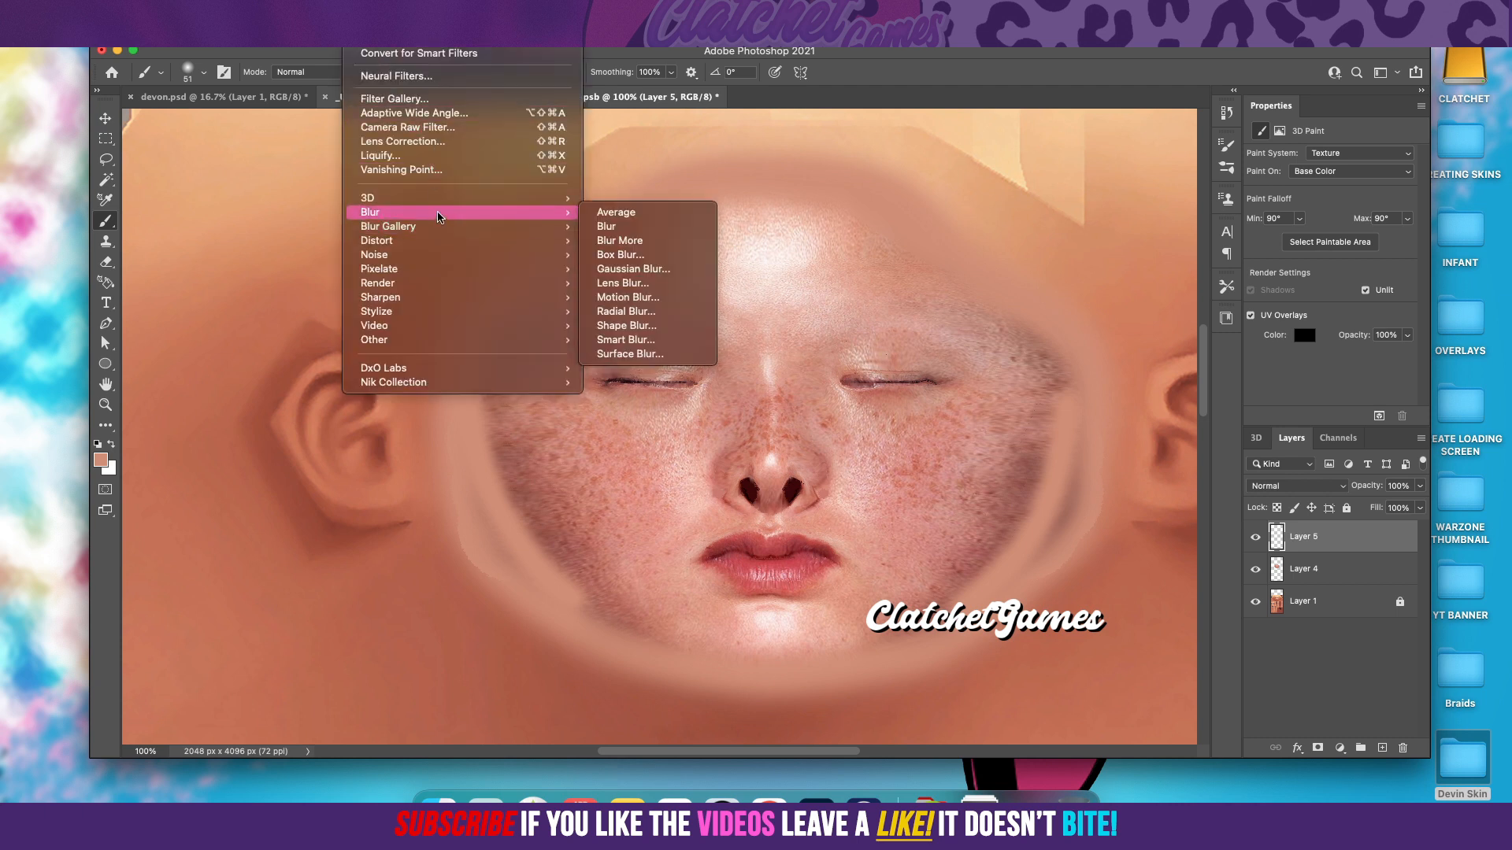
pyautogui.click(615, 269)
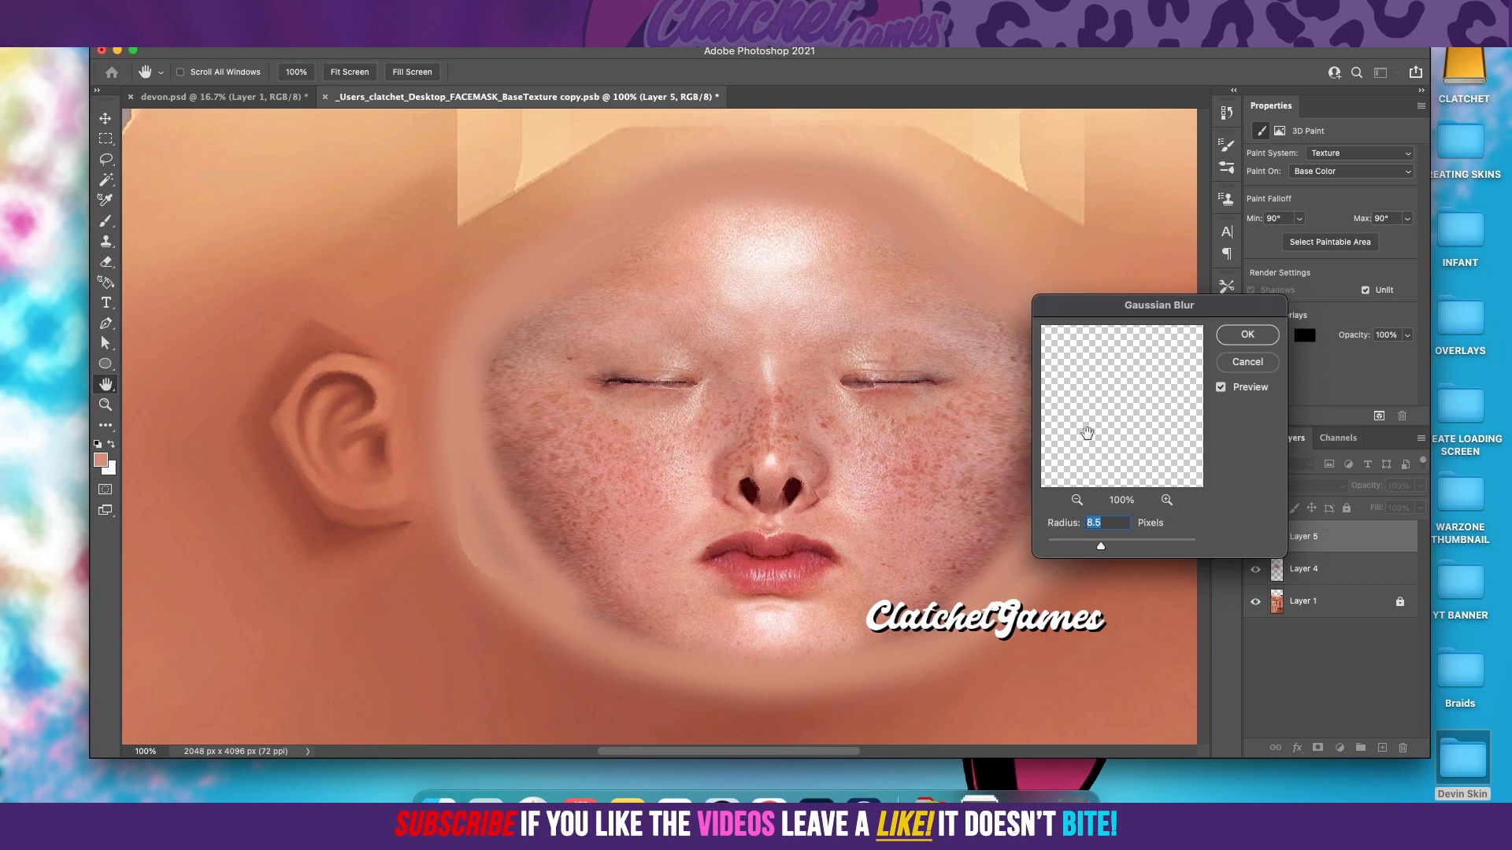
pyautogui.click(1111, 543)
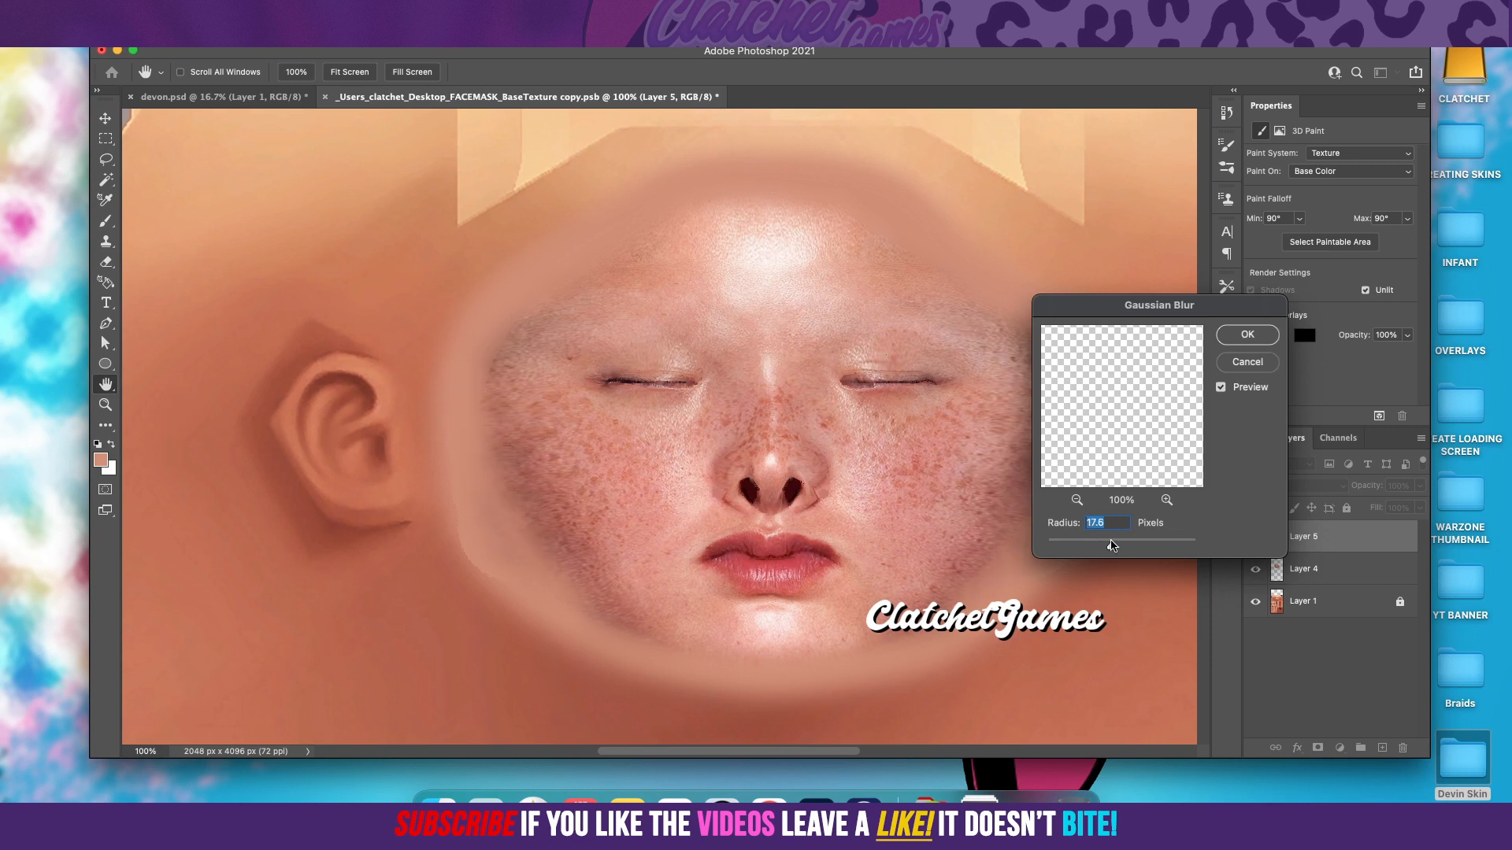
pyautogui.moveTo(1153, 305); pyautogui.dragTo(900, 93)
pyautogui.click(870, 335)
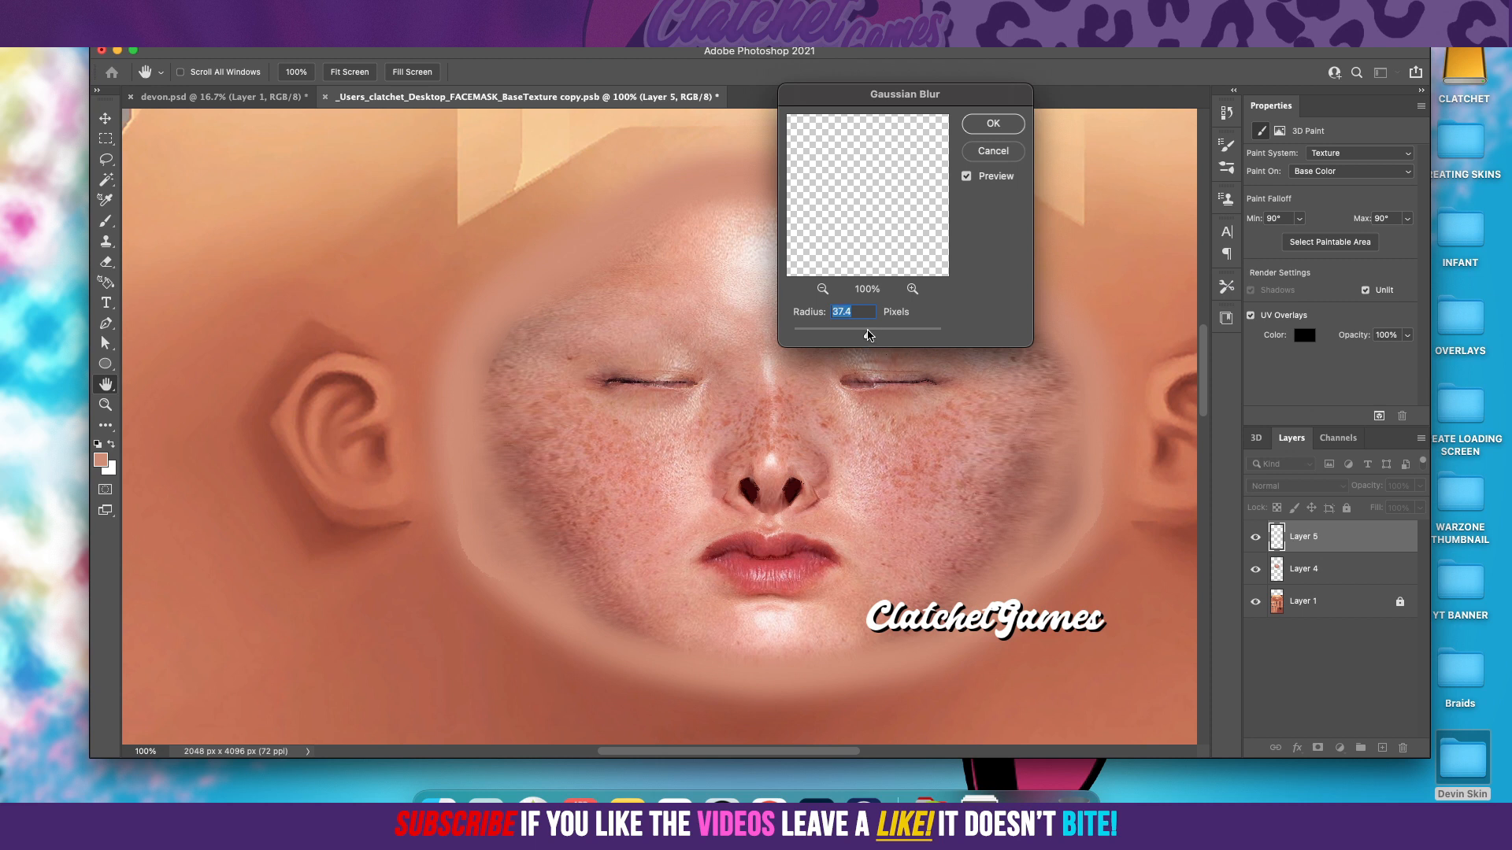
pyautogui.click(858, 334)
pyautogui.click(867, 334)
pyautogui.moveTo(867, 336); pyautogui.dragTo(866, 337)
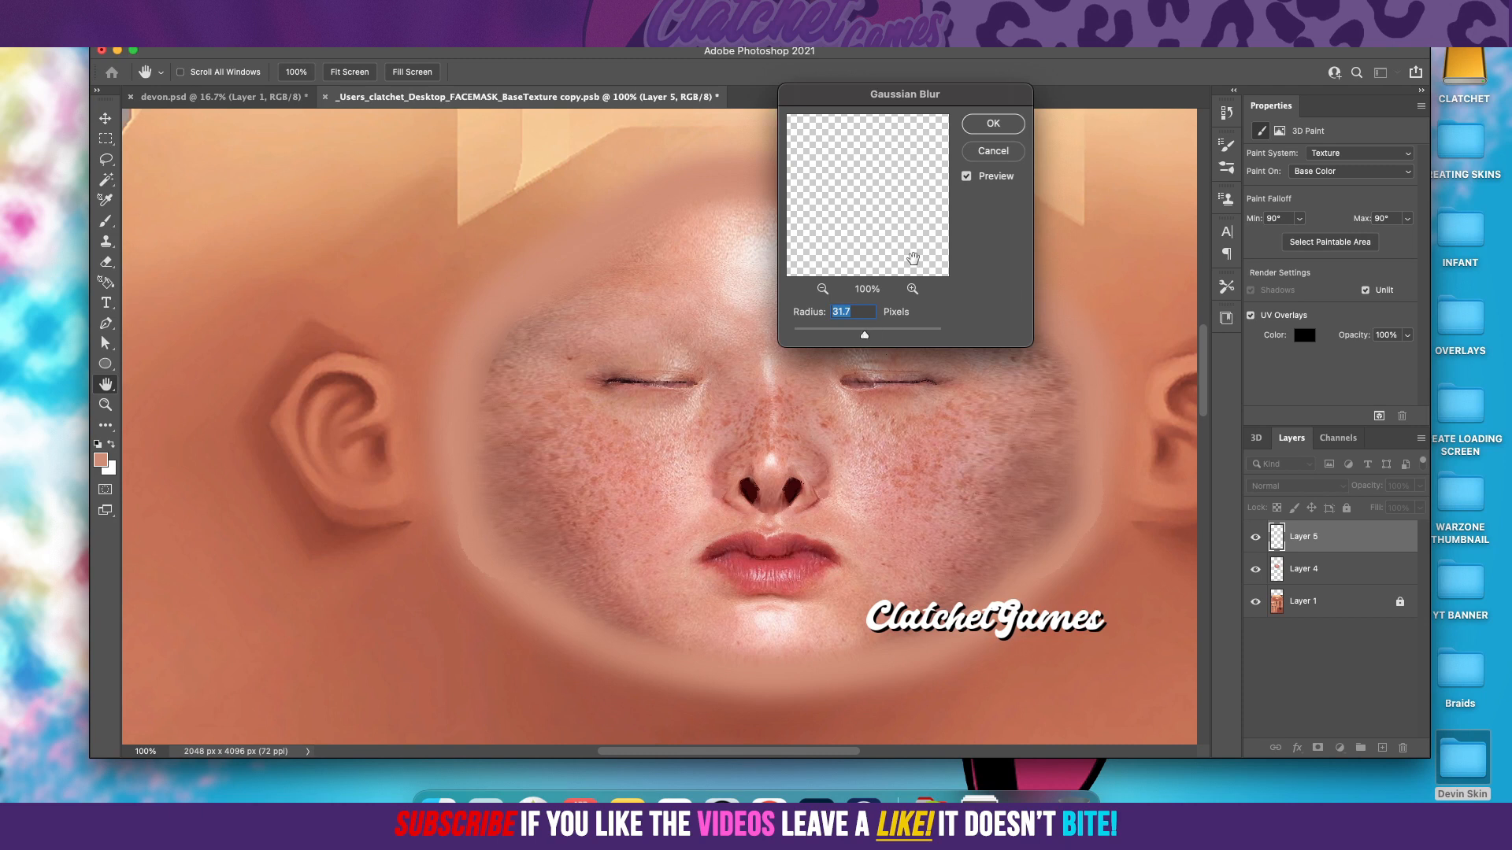
pyautogui.press('Return')
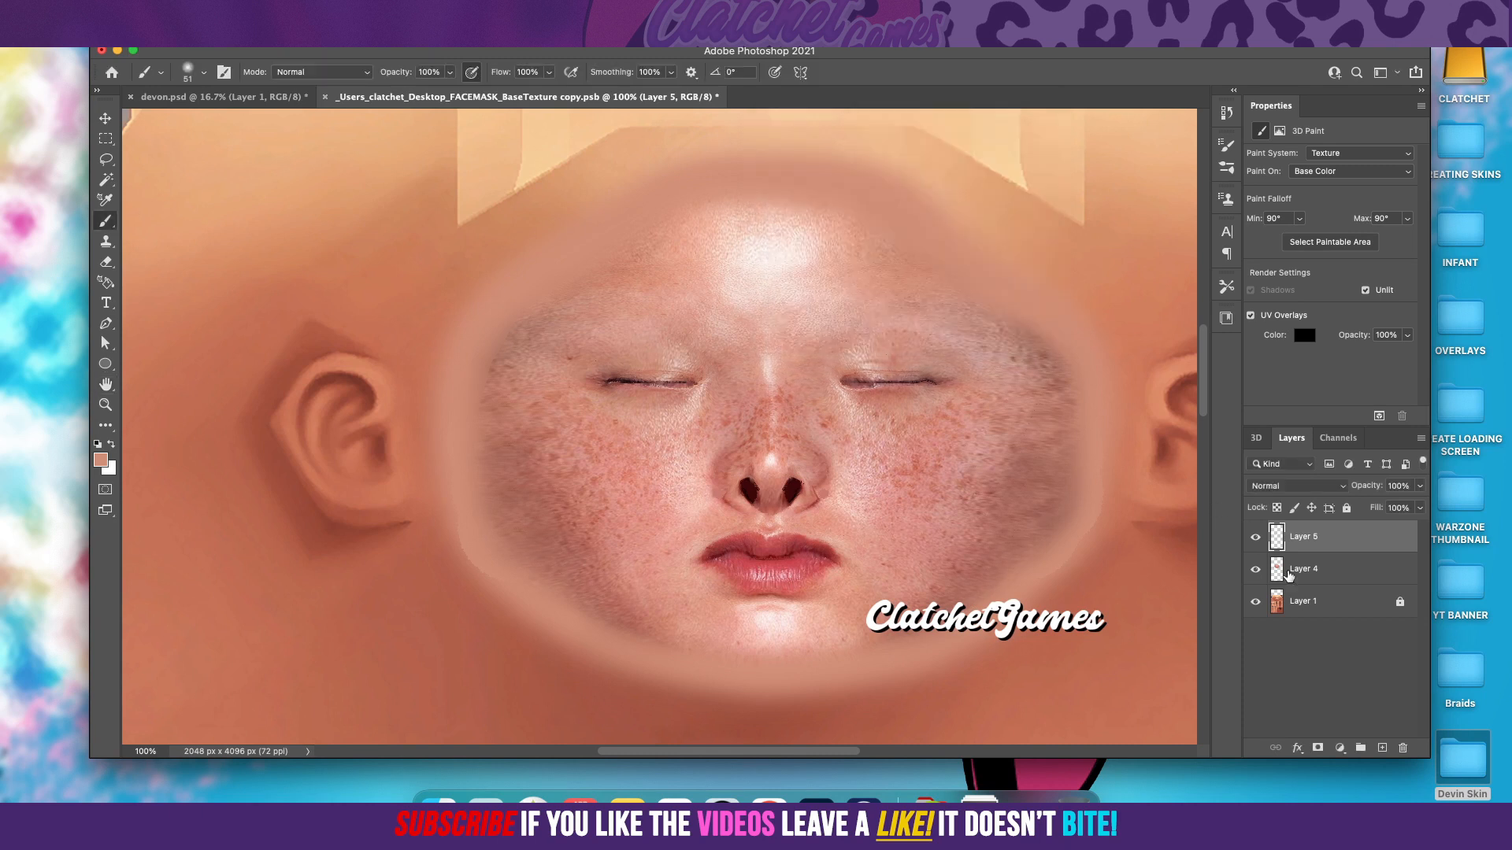
# Step: Merge Layer 5 down into Layer 4
pyautogui.rightClick(1310, 540)
pyautogui.click(1375, 551)
pyautogui.rightClick(1328, 533)
pyautogui.moveTo(1203, 779)
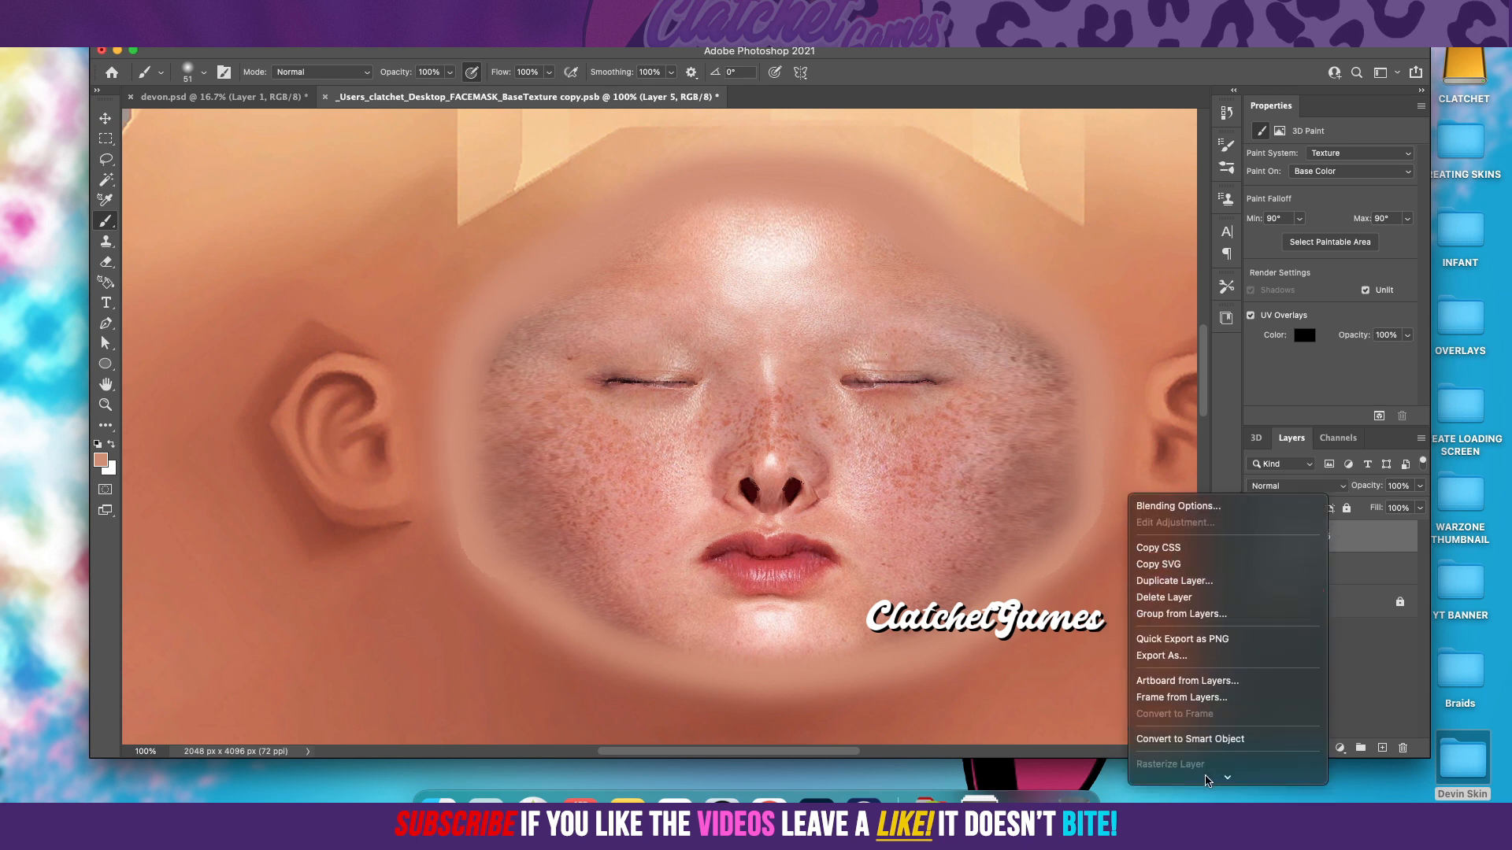
pyautogui.click(1203, 634)
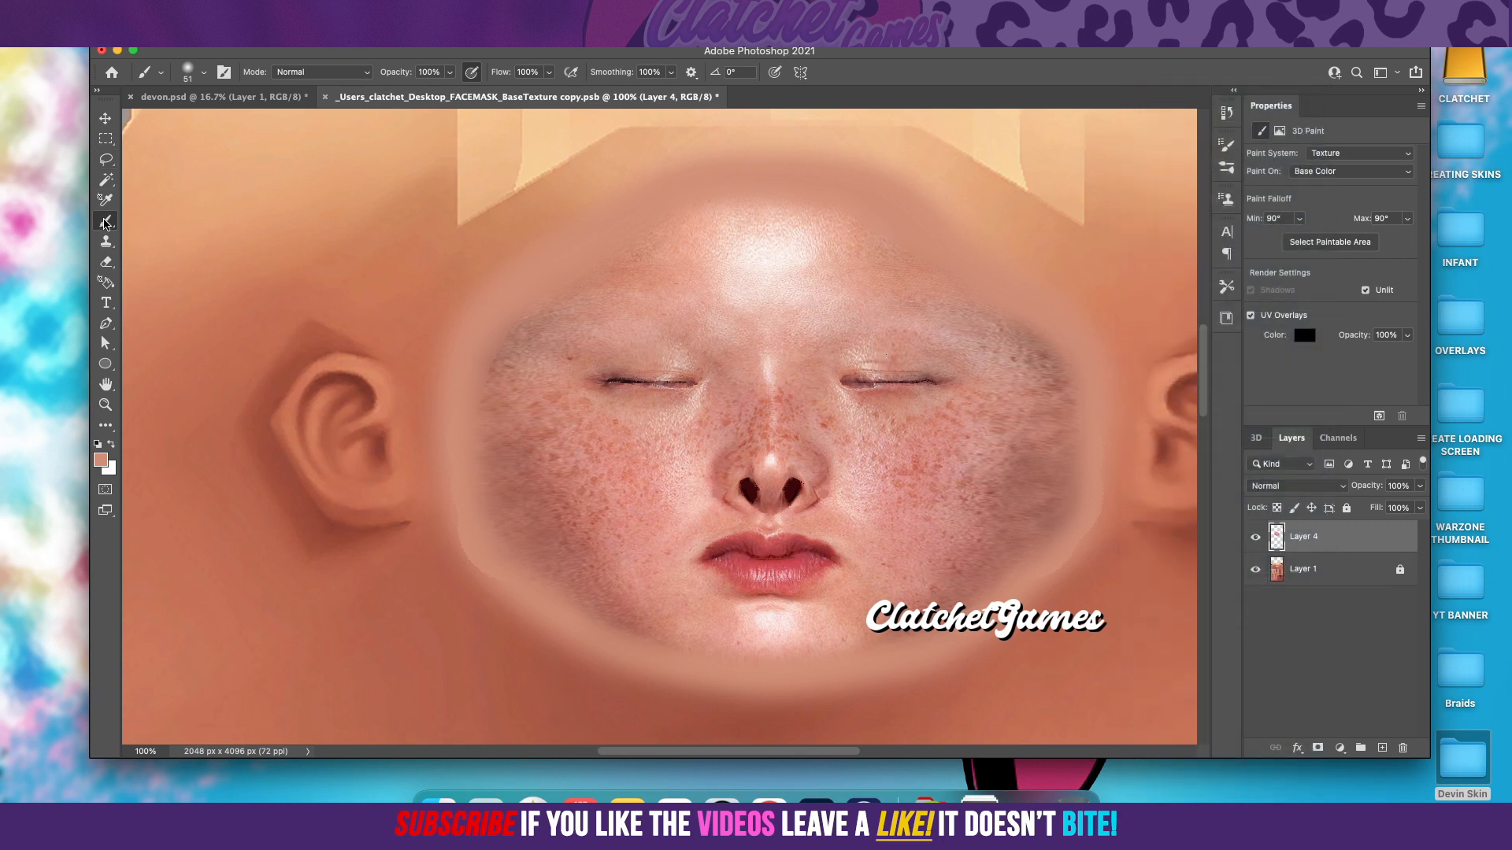
pyautogui.click(106, 161)
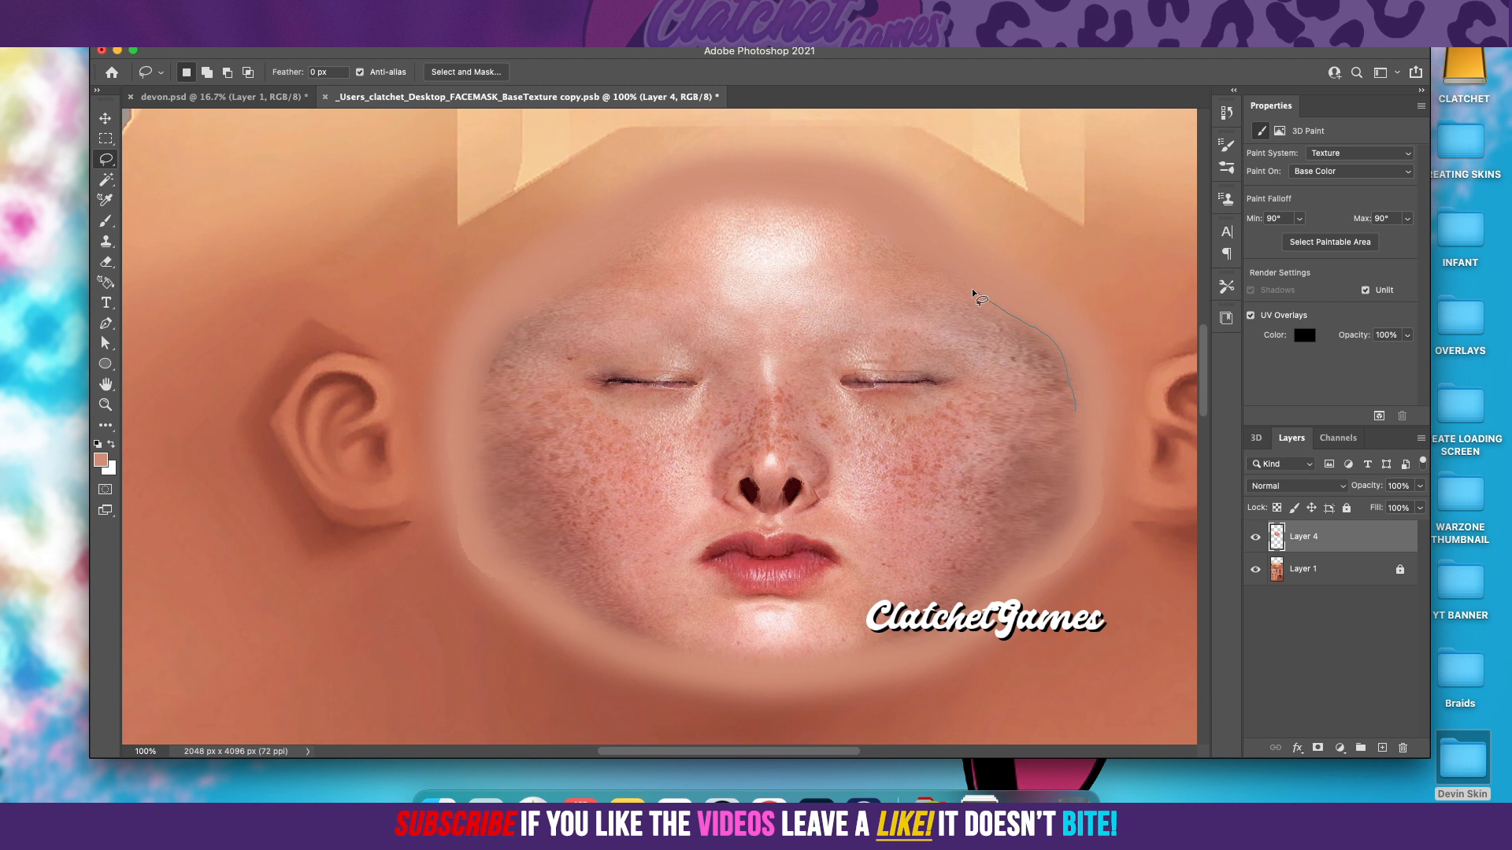
pyautogui.moveTo(745, 184)
pyautogui.mouseDown()
pyautogui.moveTo(678, 192)
pyautogui.moveTo(624, 264)
pyautogui.mouseUp()
pyautogui.click(881, 262)
# Step: Draw a closed Pen tool path around the outline of the photo face, from forehead to chin
pyautogui.click(105, 324)
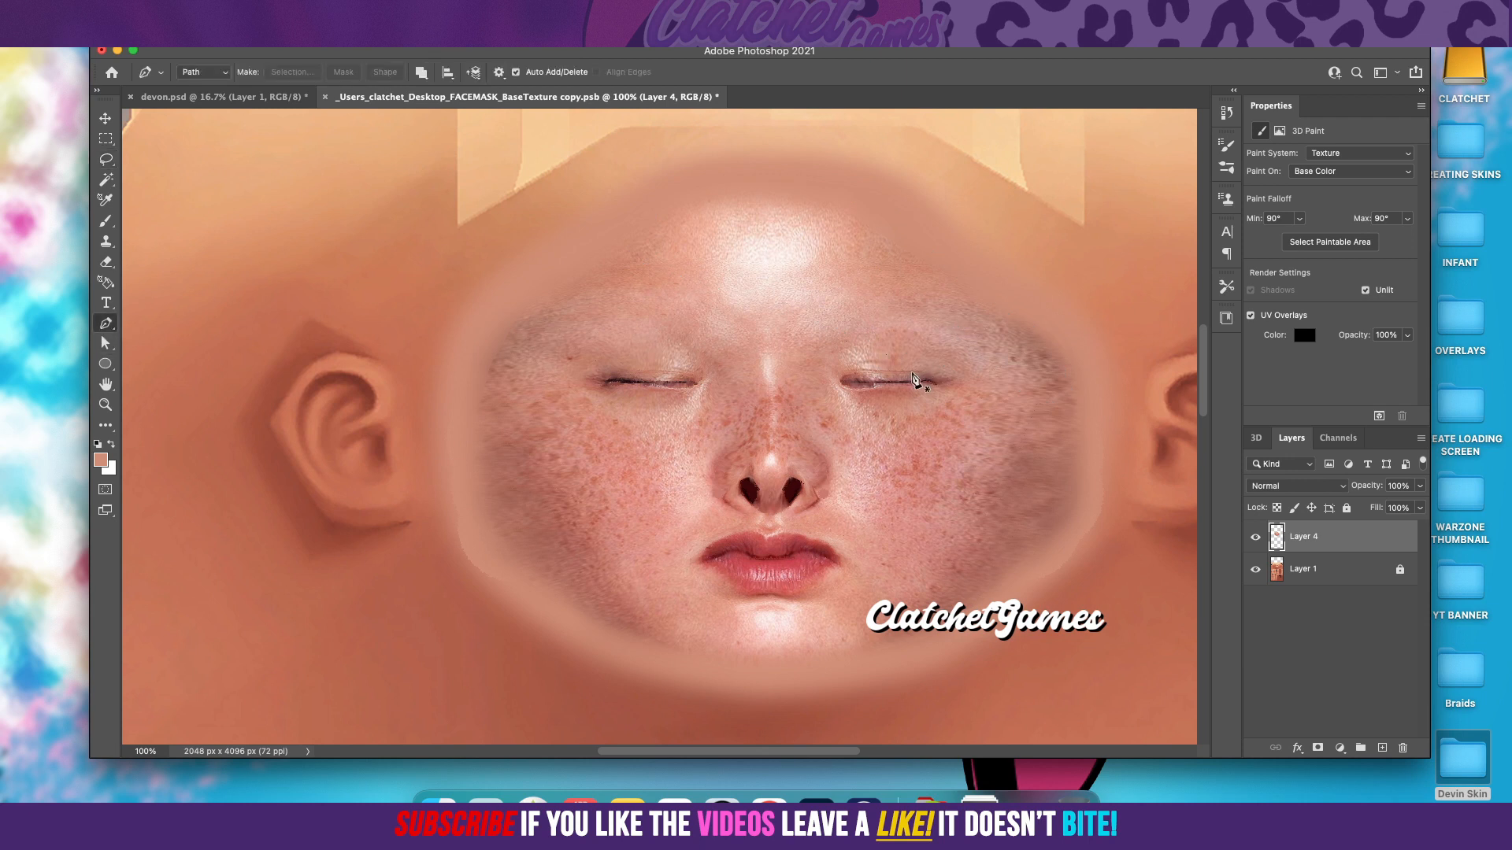
pyautogui.click(883, 220)
pyautogui.moveTo(1020, 313); pyautogui.dragTo(1038, 319)
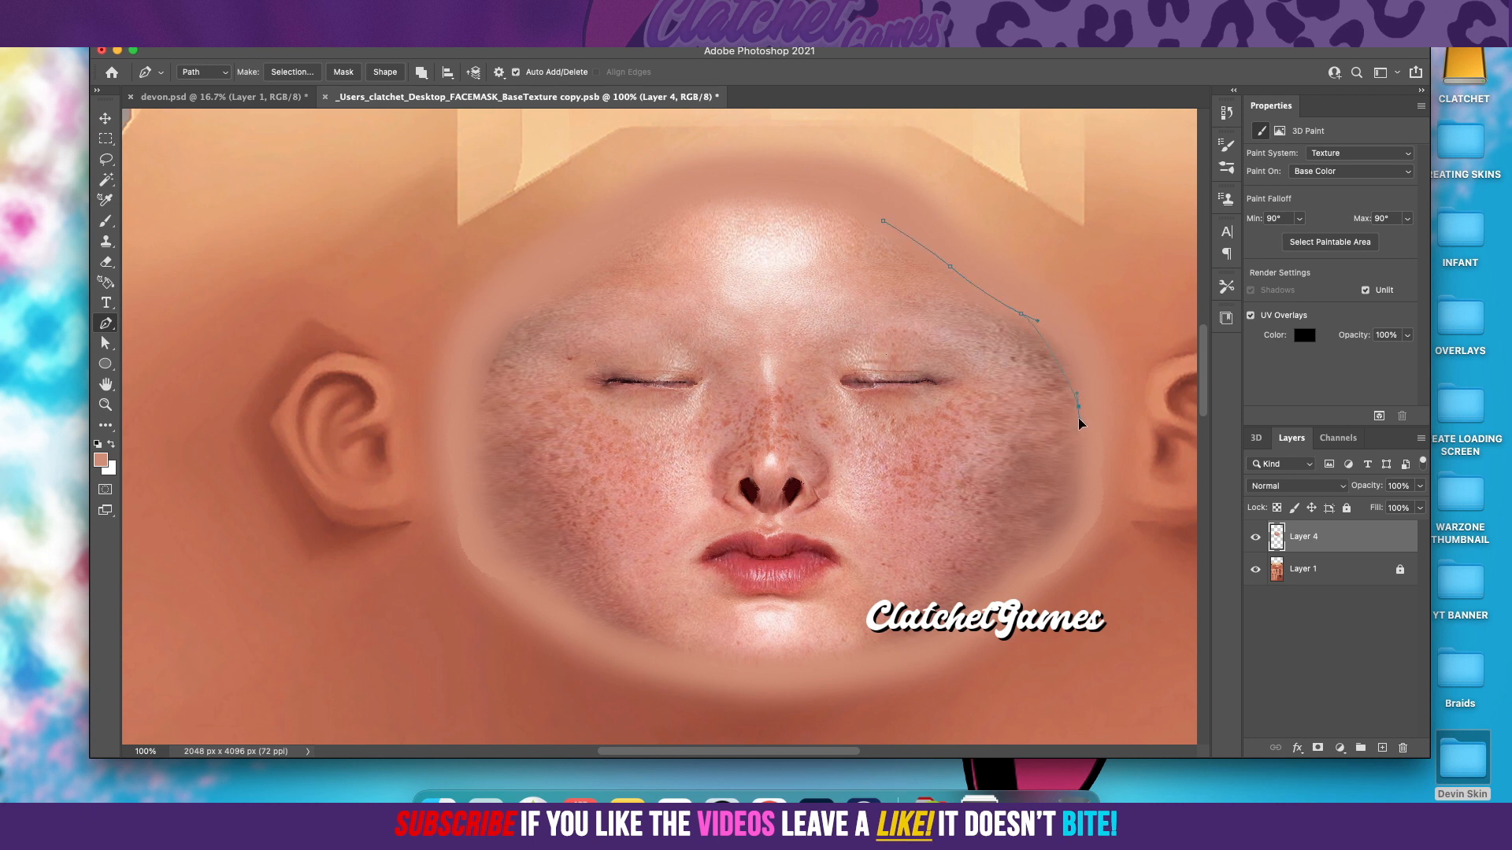
pyautogui.click(1083, 449)
pyautogui.moveTo(1045, 551); pyautogui.dragTo(1045, 553)
pyautogui.moveTo(778, 679); pyautogui.dragTo(613, 627)
pyautogui.moveTo(495, 544); pyautogui.dragTo(465, 491)
pyautogui.moveTo(503, 344); pyautogui.dragTo(528, 313)
pyautogui.click(647, 224)
pyautogui.moveTo(679, 192); pyautogui.dragTo(681, 194)
pyautogui.moveTo(775, 178); pyautogui.dragTo(823, 180)
pyautogui.moveTo(884, 226); pyautogui.dragTo(919, 260)
# Step: Convert the face path into a new anti-aliased selection with a feather radius of 0 pixels
pyautogui.rightClick(966, 445)
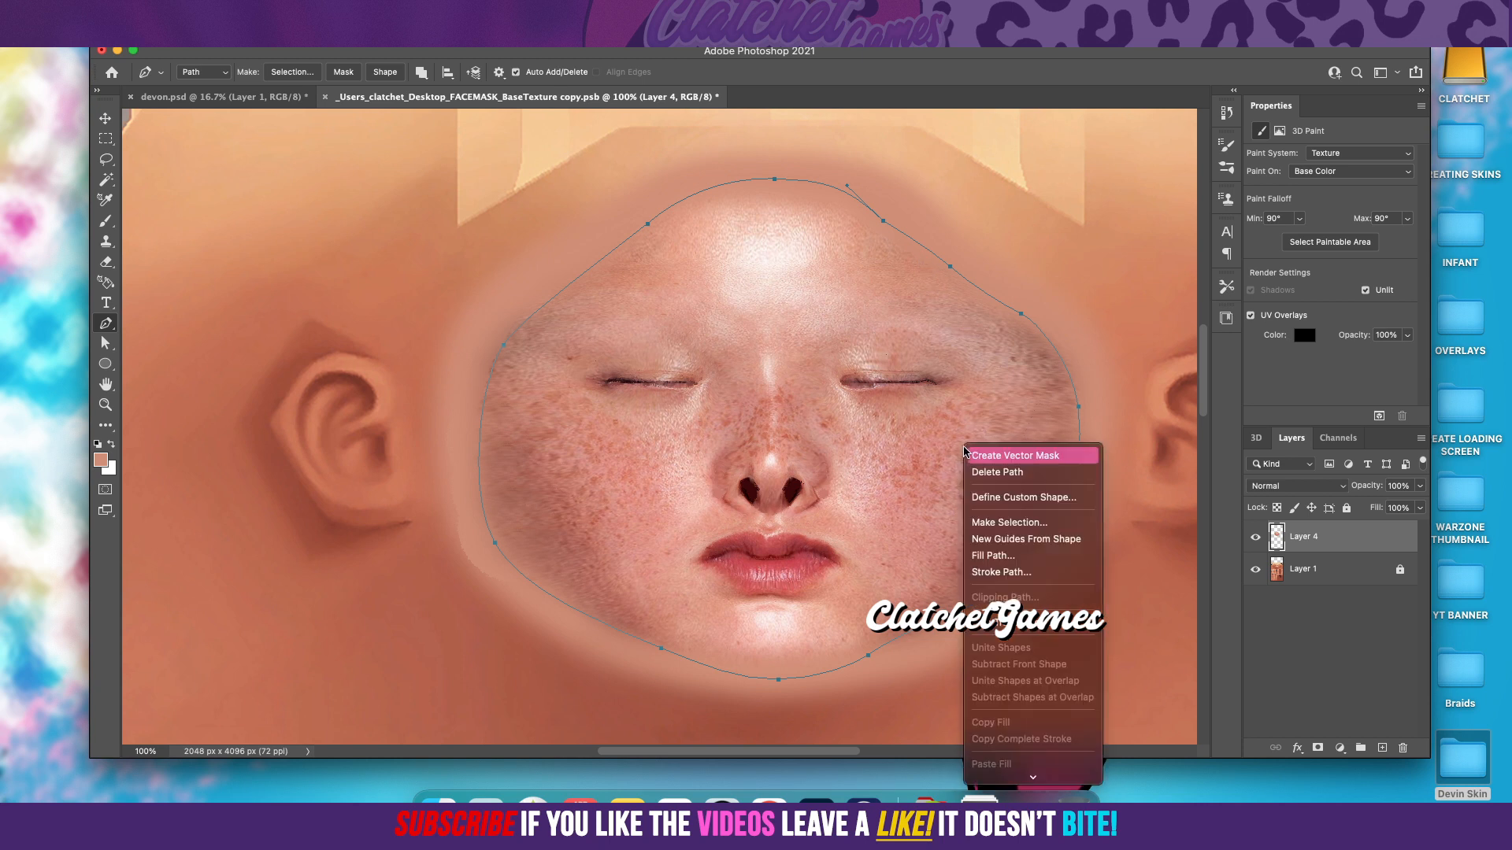
pyautogui.click(1004, 522)
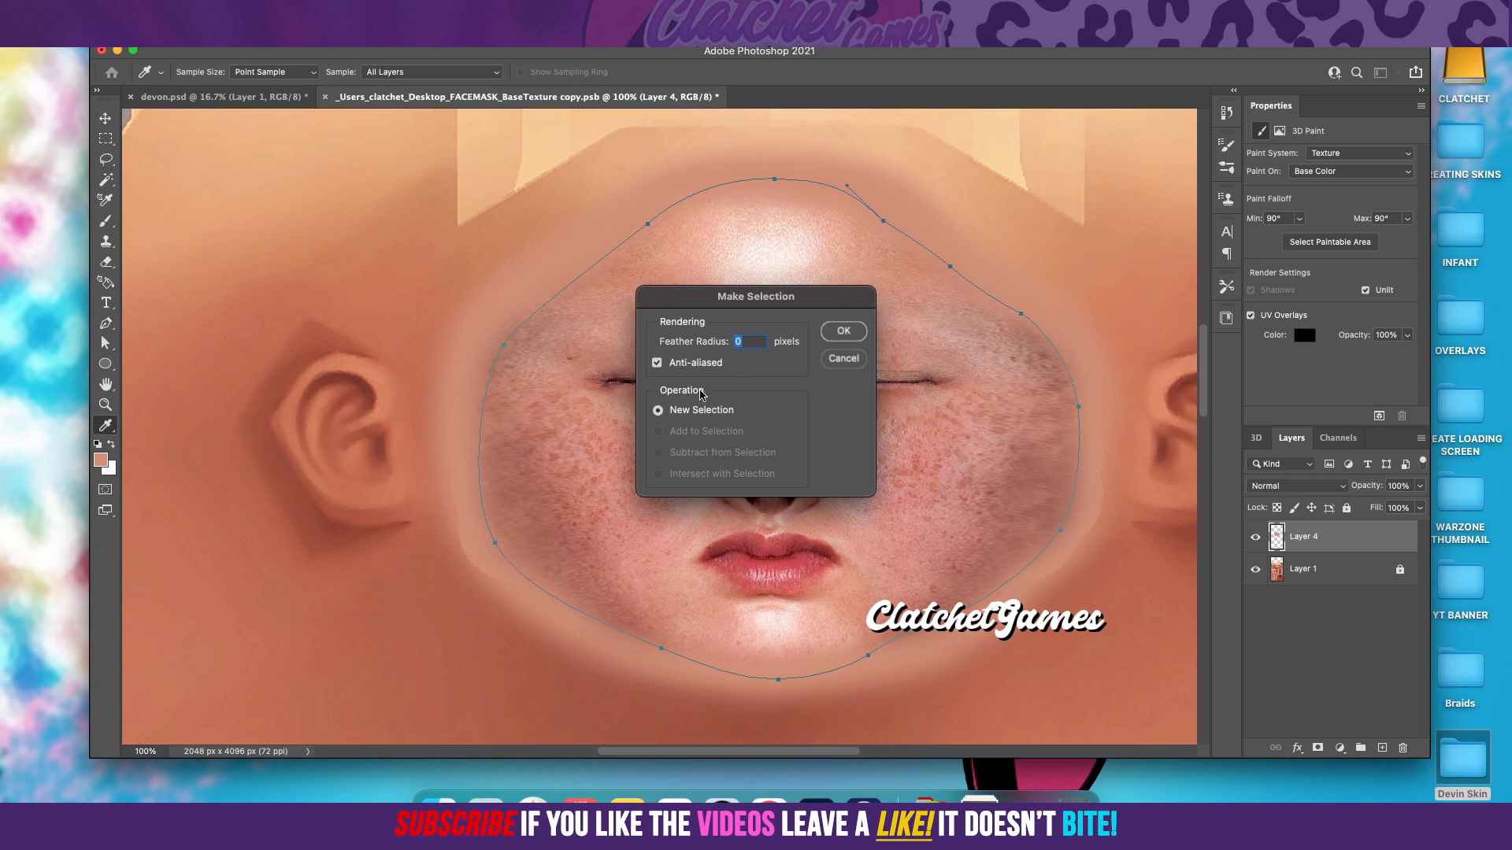
pyautogui.click(843, 332)
pyautogui.rightClick(904, 423)
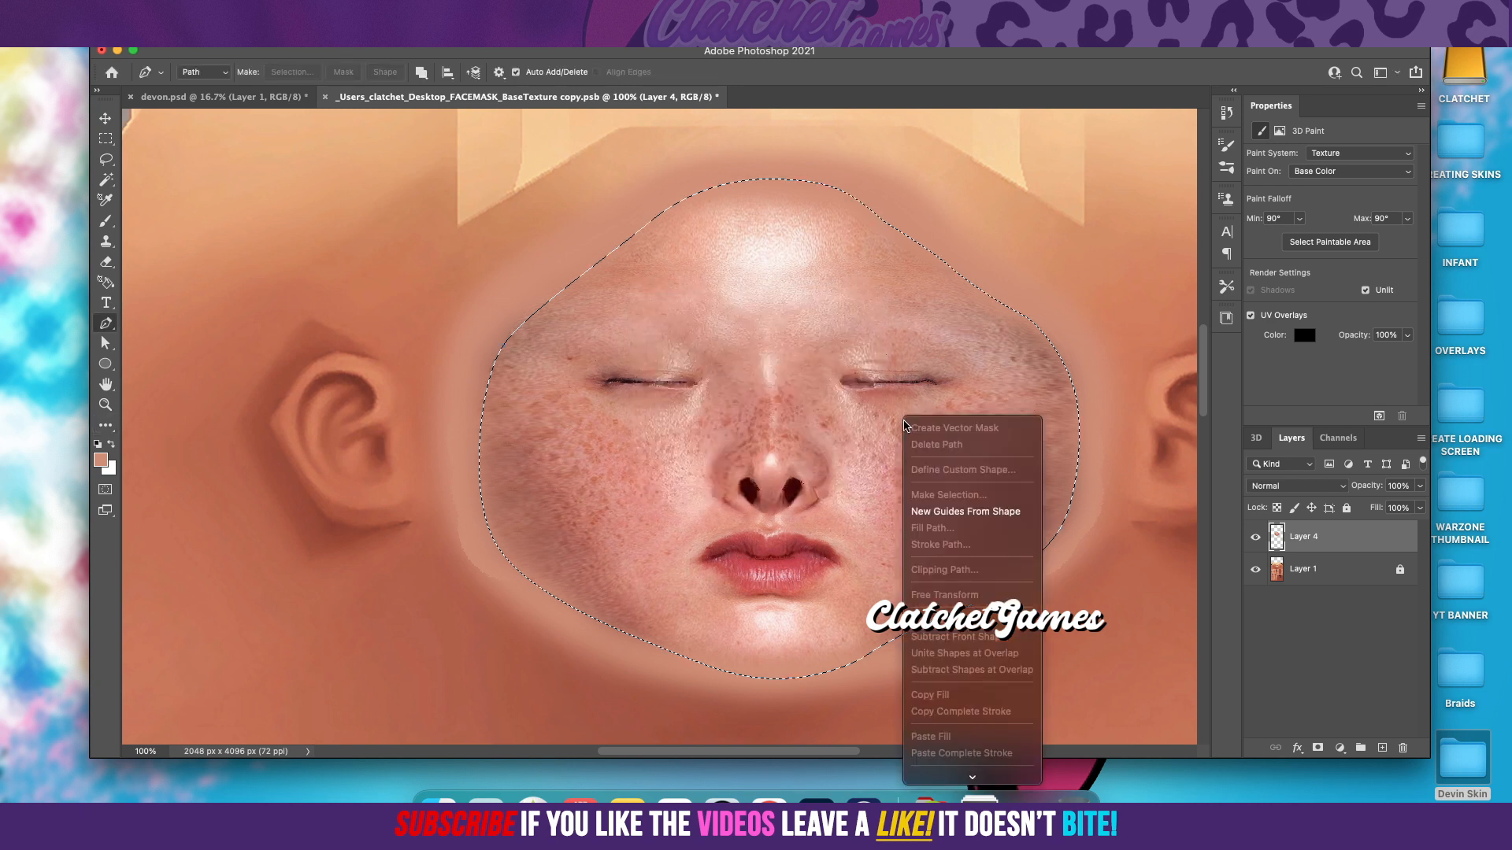
pyautogui.press('Escape')
# Step: Invert the face selection and apply a Gaussian Blur with a 13.4 pixel radius to the surrounding area of Layer 4
pyautogui.click(325, 49)
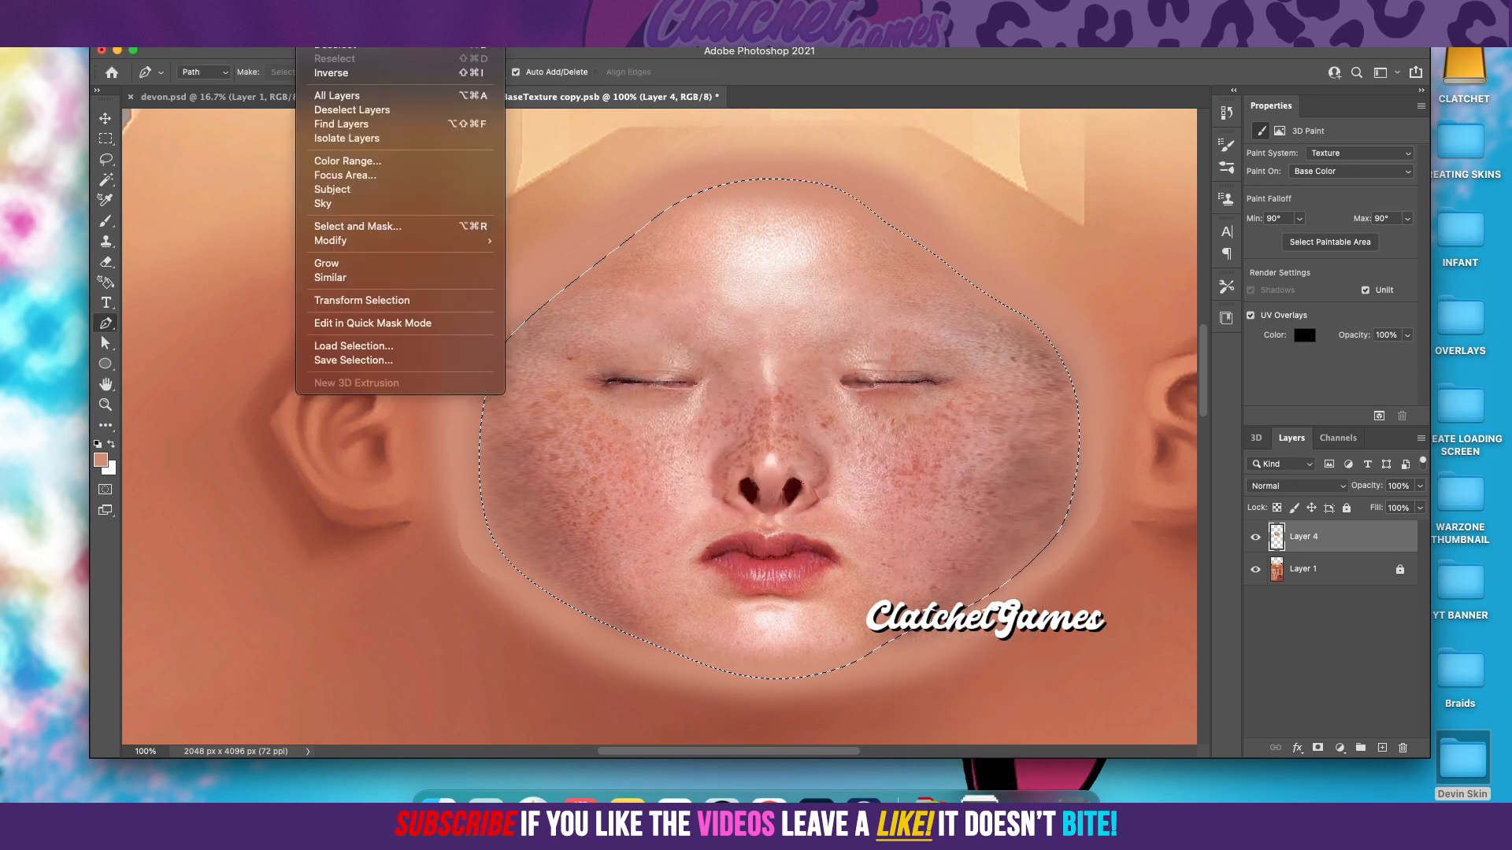
pyautogui.click(322, 76)
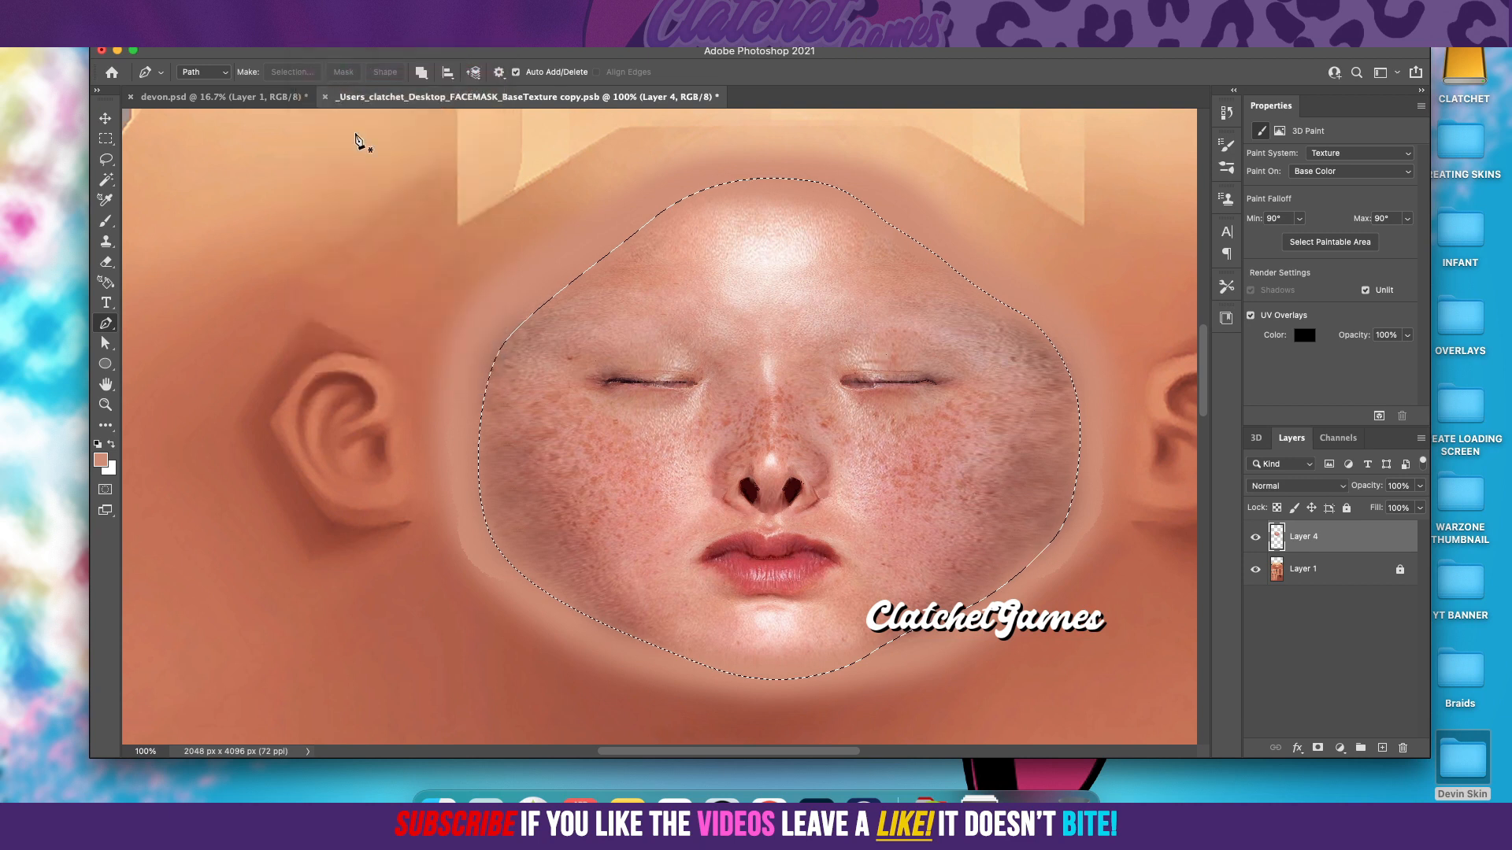
pyautogui.click(362, 49)
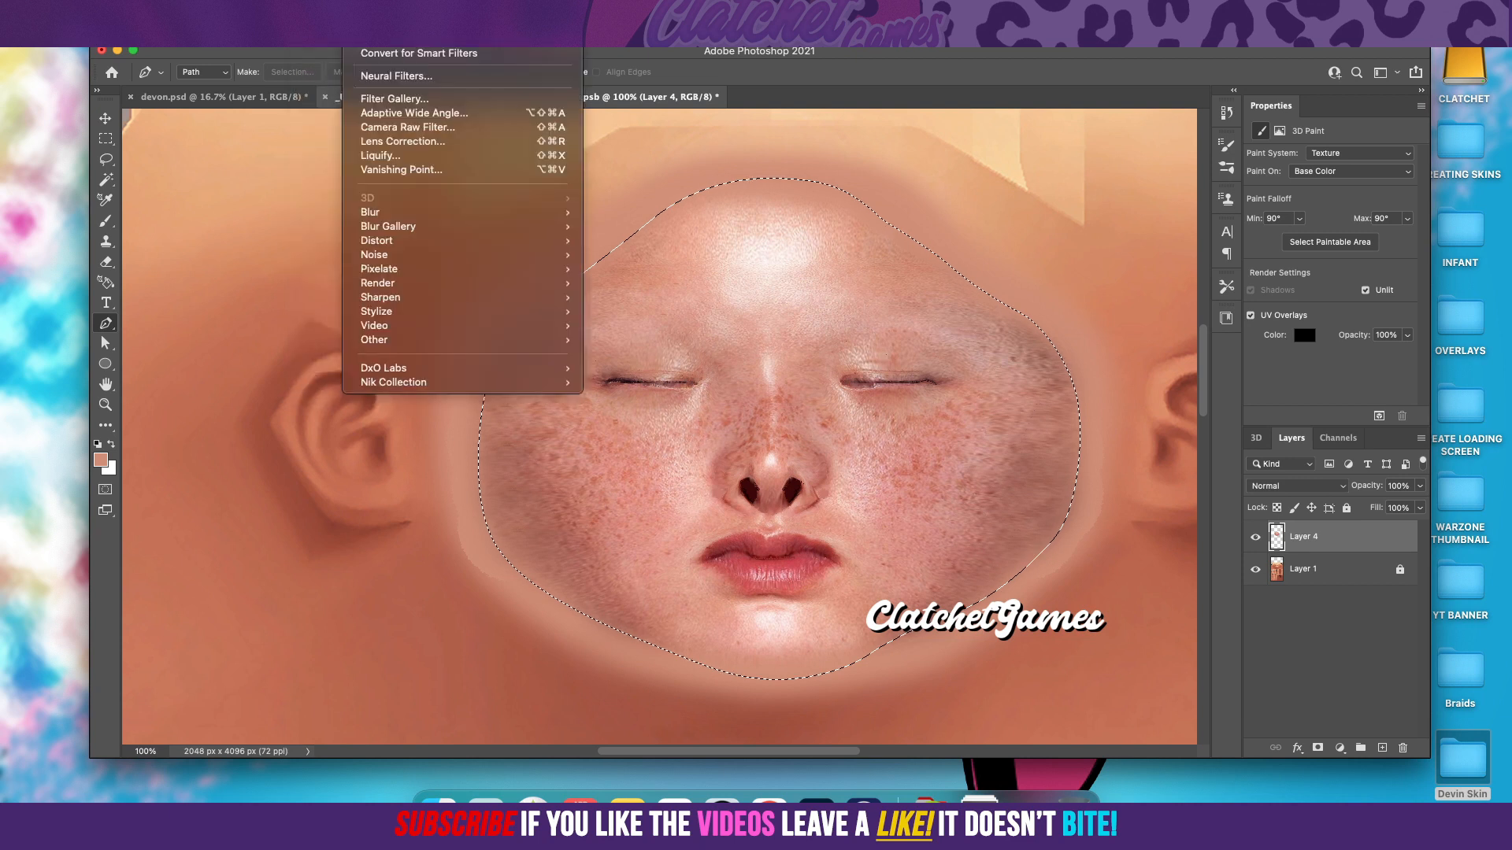
pyautogui.moveTo(406, 215)
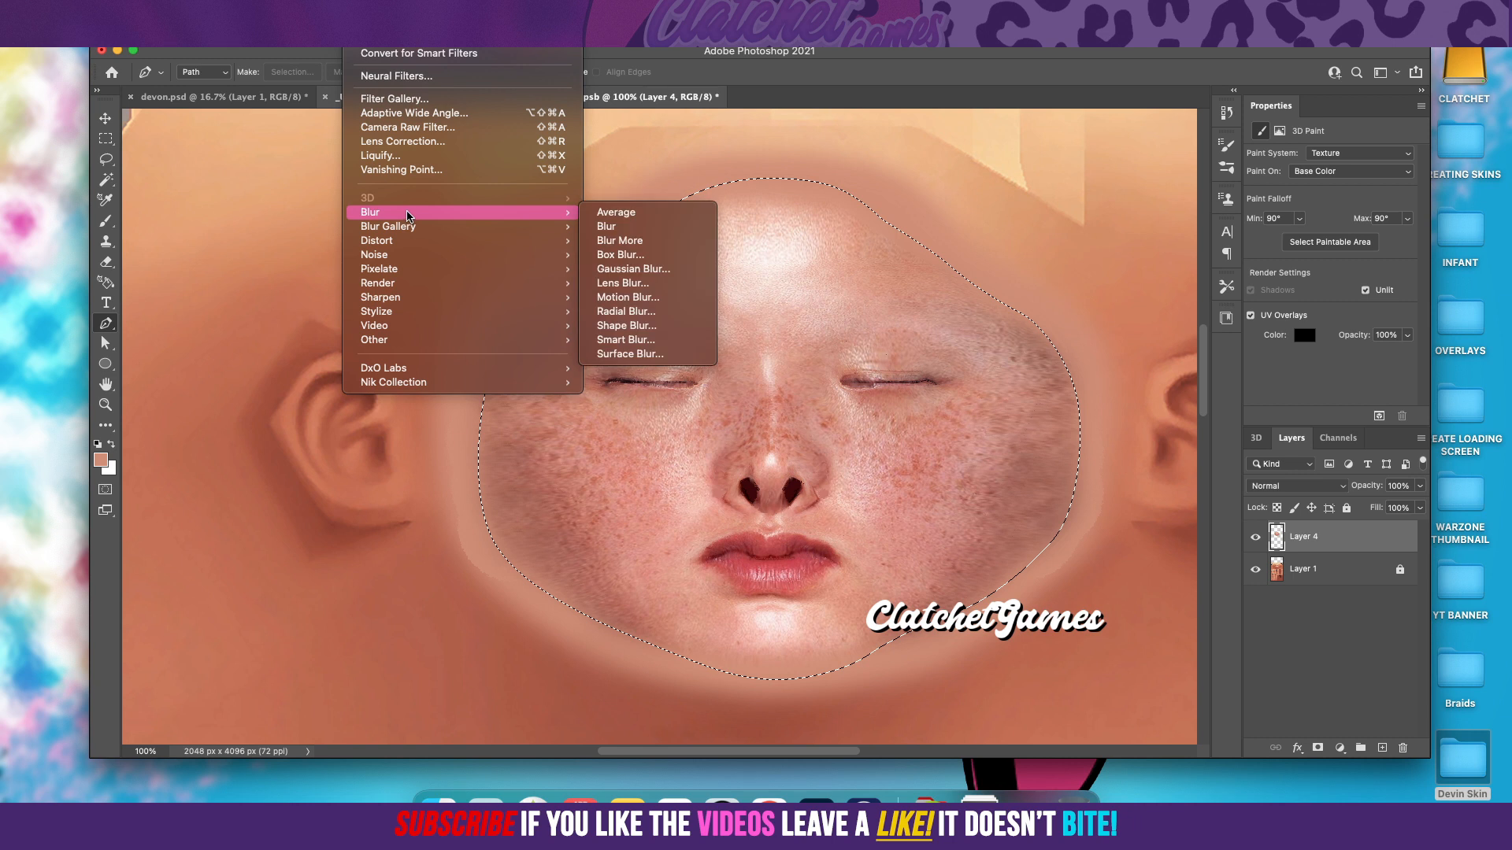
pyautogui.moveTo(316, 19)
pyautogui.moveTo(363, 19)
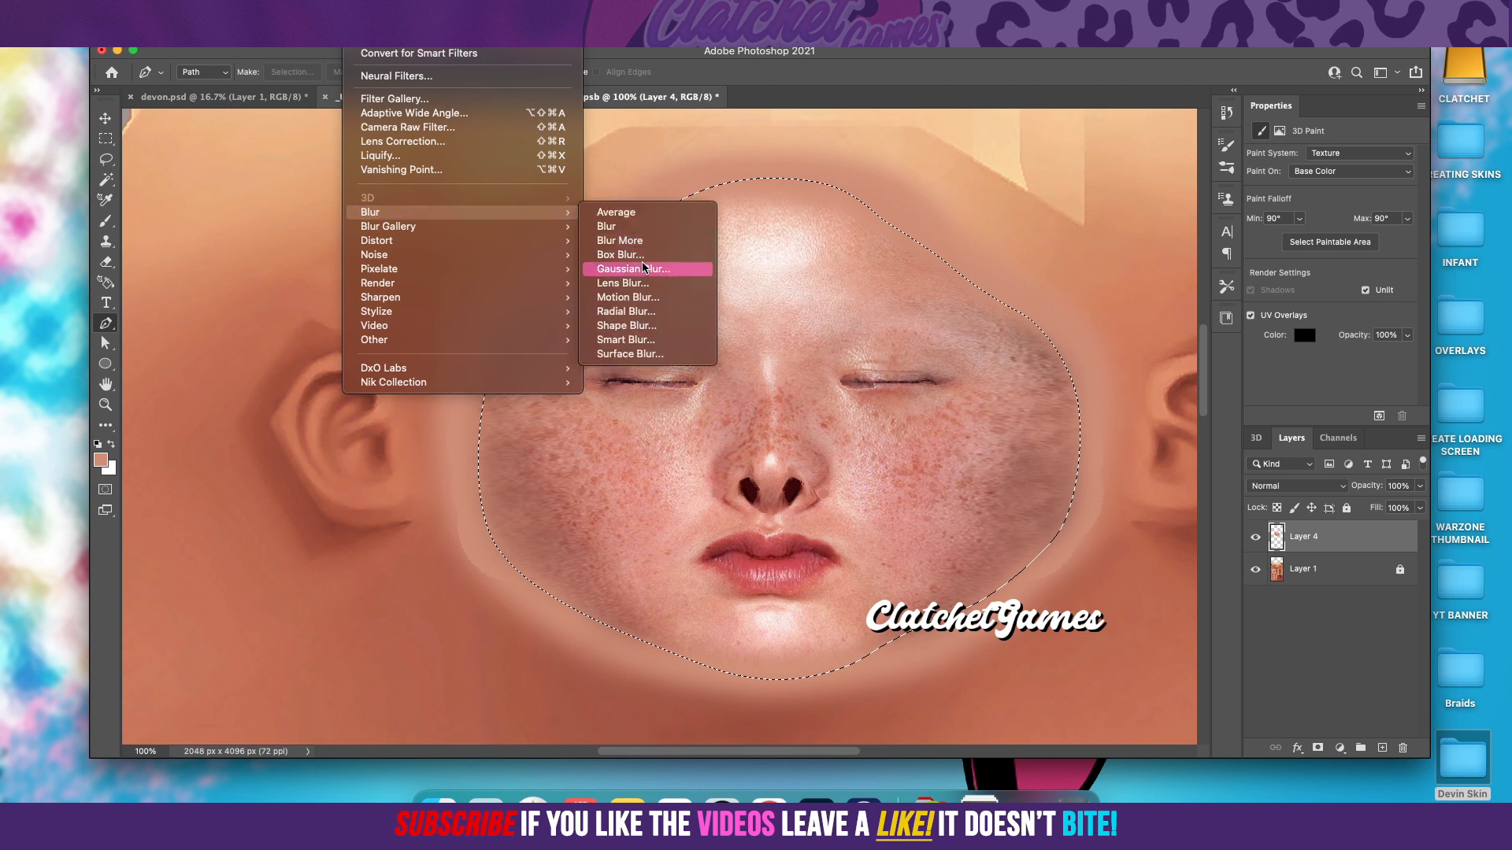
pyautogui.click(642, 272)
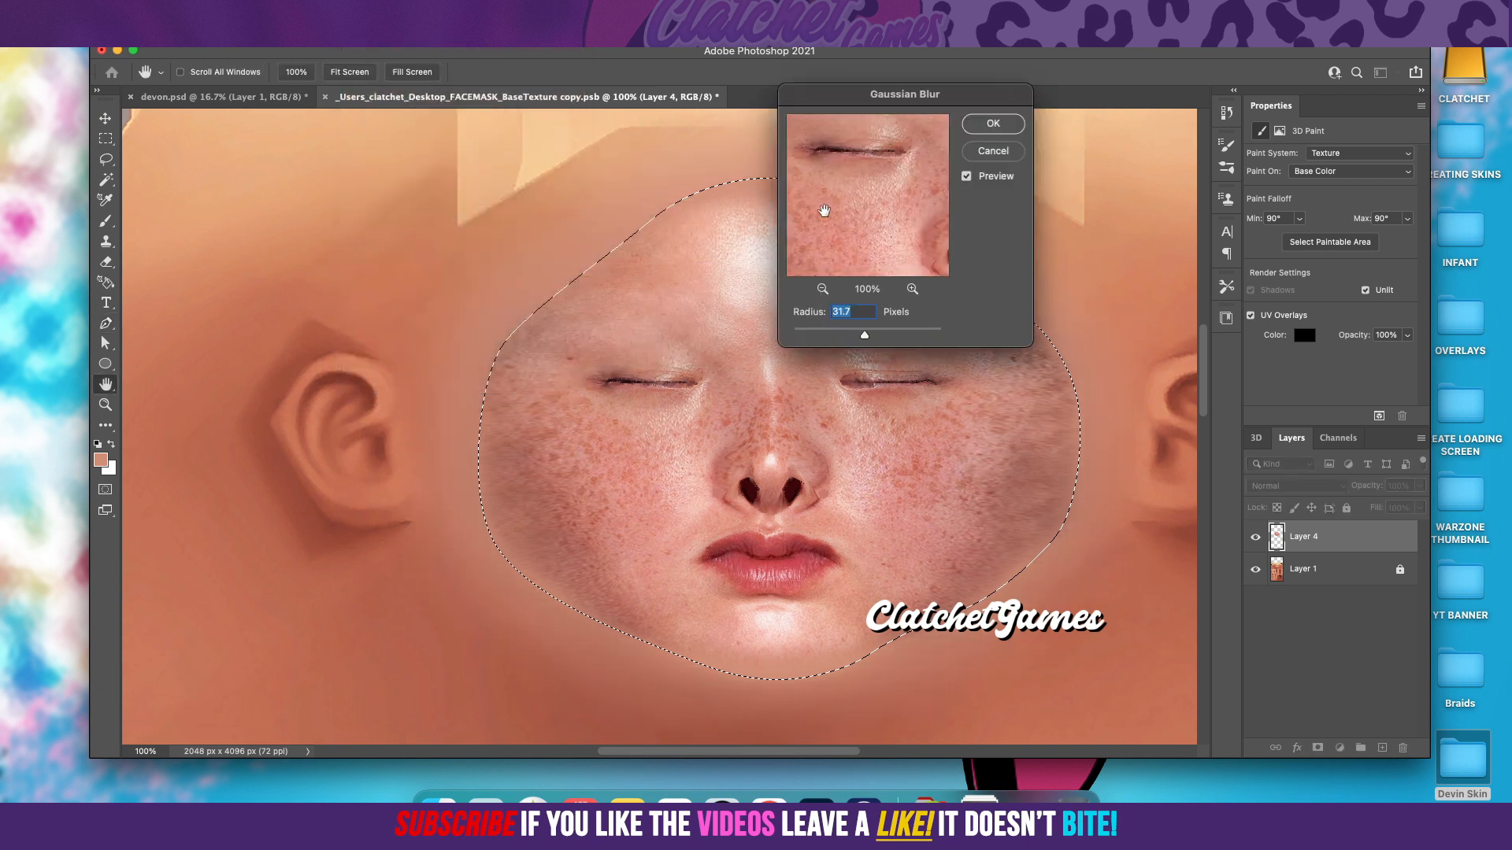
pyautogui.moveTo(864, 335)
pyautogui.mouseDown()
pyautogui.moveTo(834, 337)
pyautogui.moveTo(858, 335)
pyautogui.mouseUp()
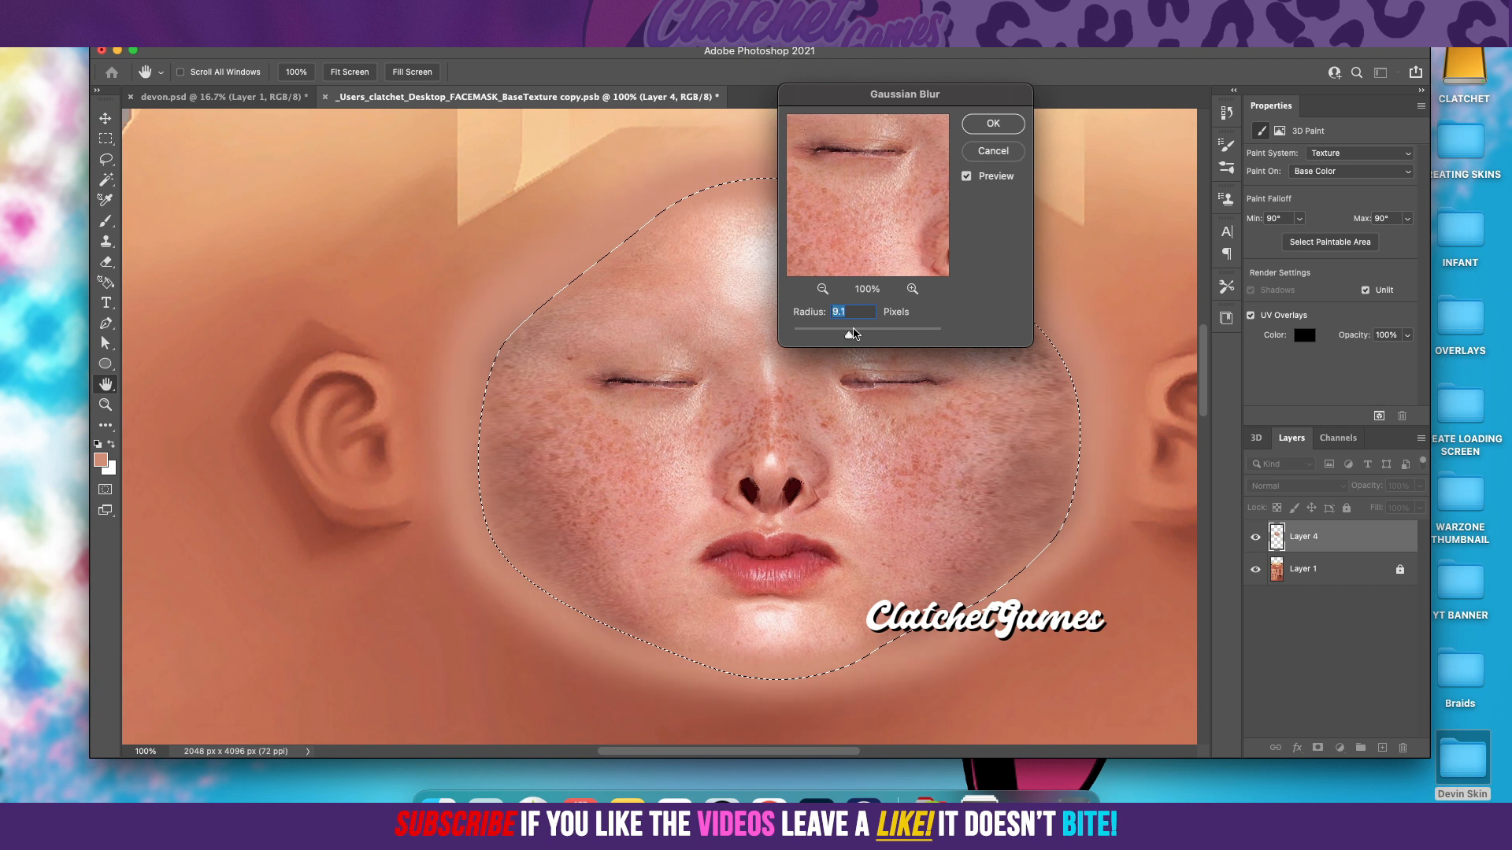
pyautogui.click(994, 124)
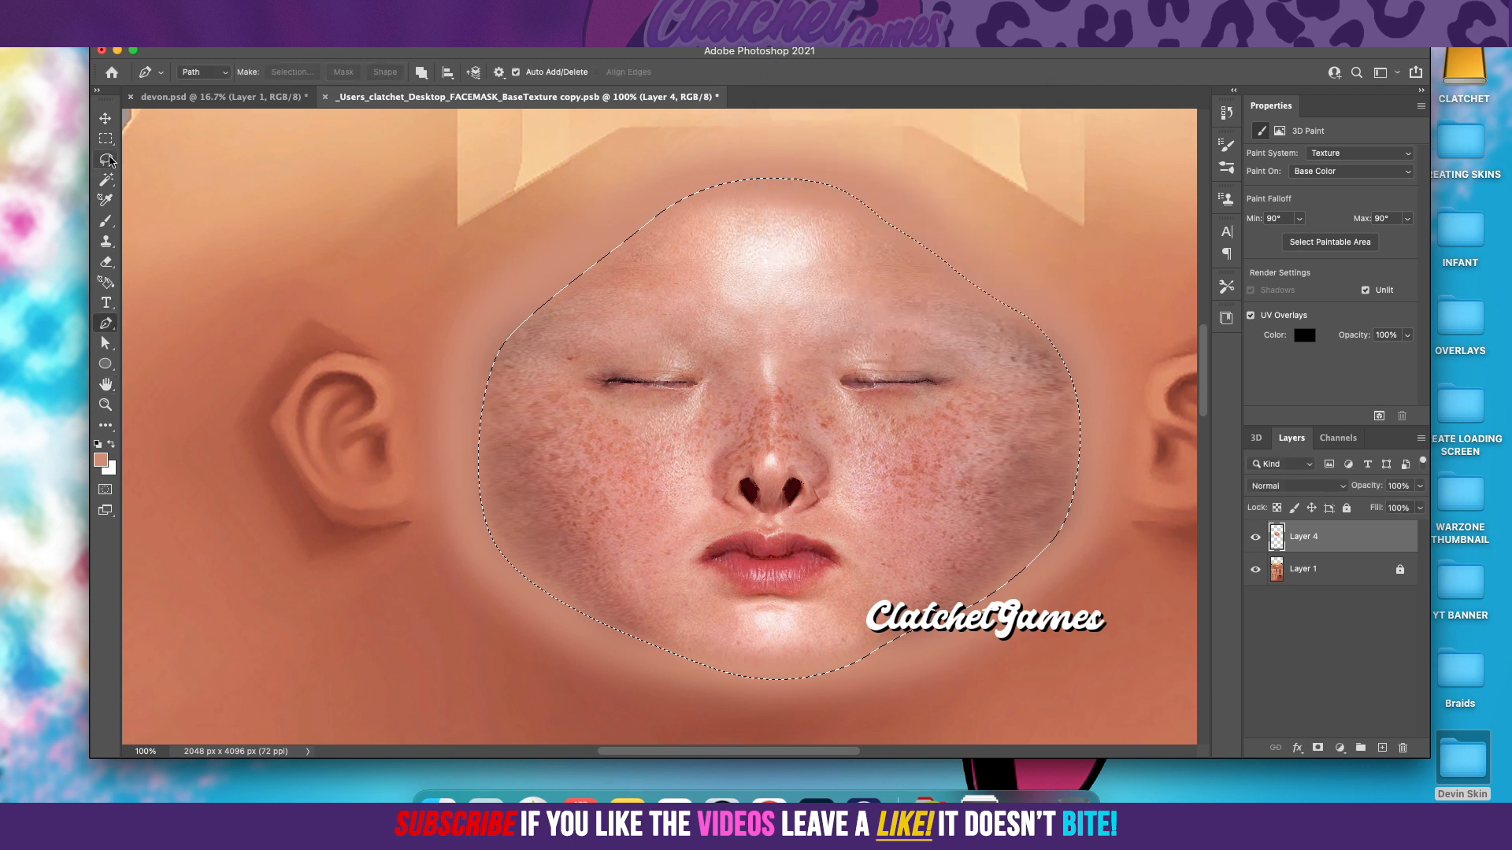
# Step: Clear the selection and hide Layer 1 to check Layer 4's soft edges with and without the base skin
pyautogui.click(106, 138)
pyautogui.click(304, 242)
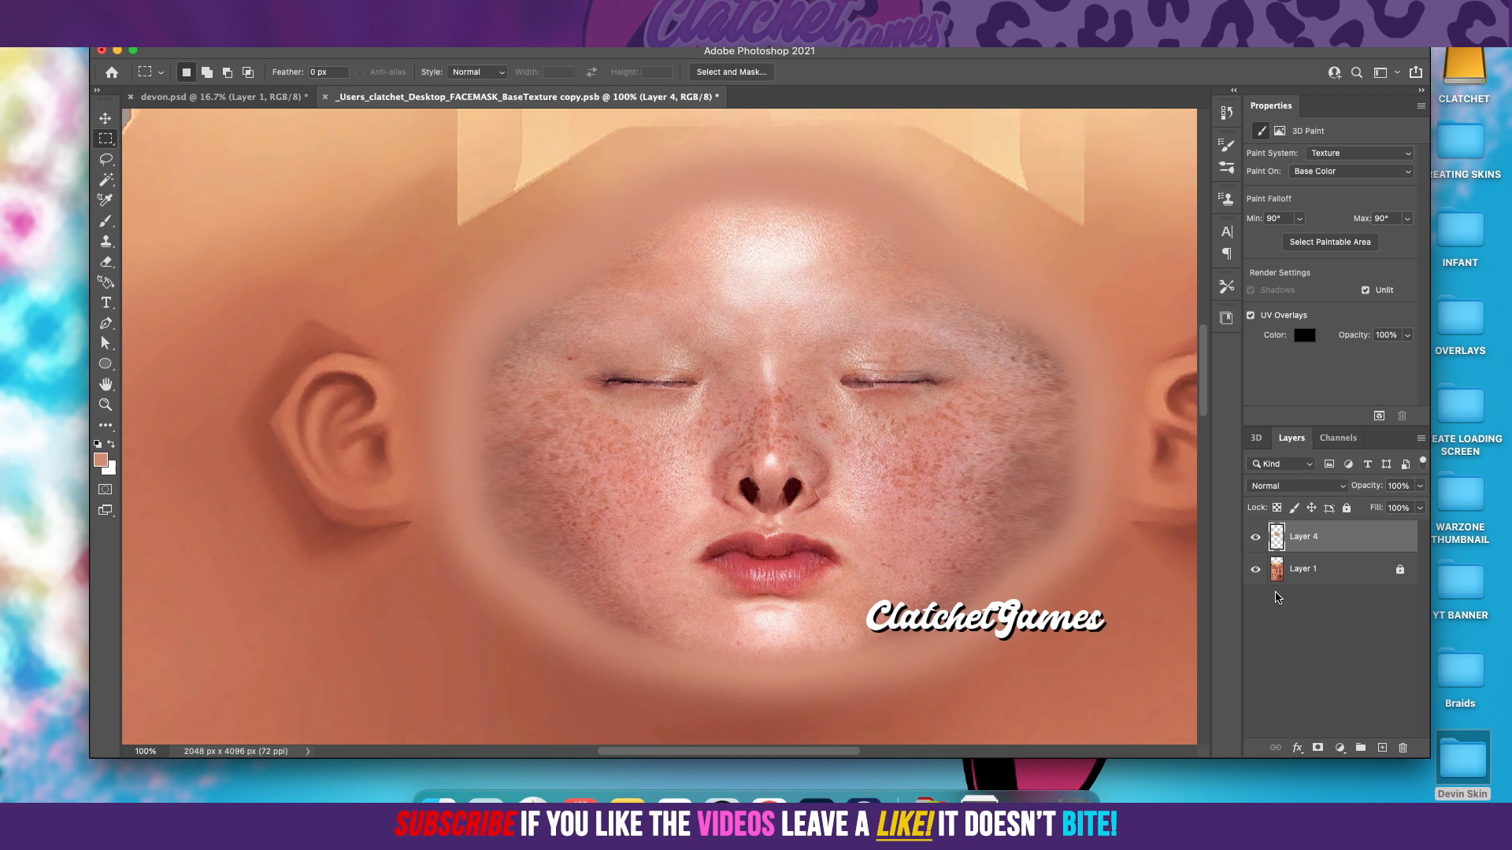
pyautogui.click(1256, 575)
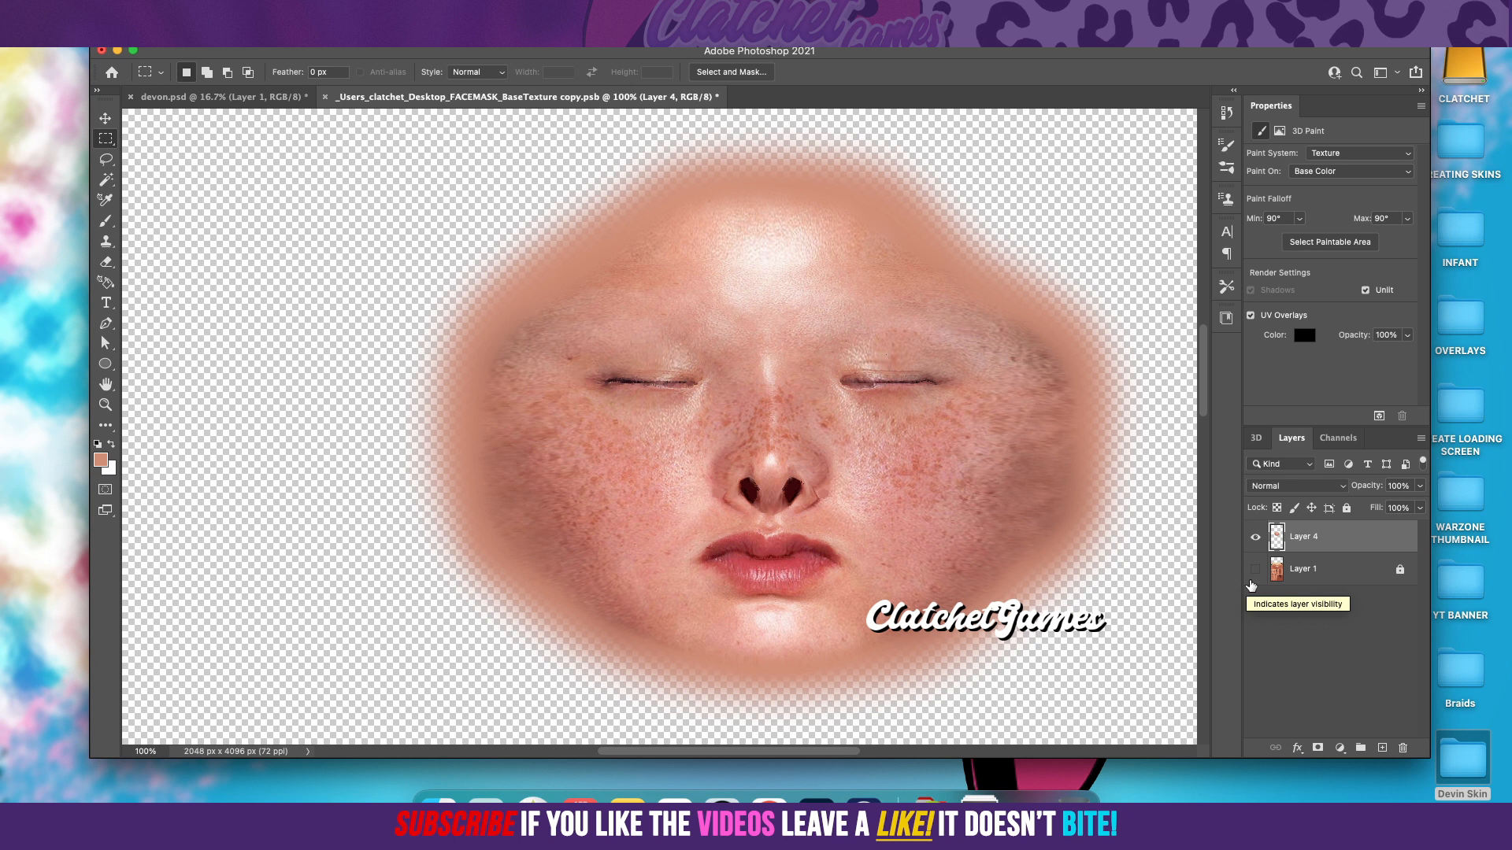
pyautogui.scroll(-3, 1014, 493)
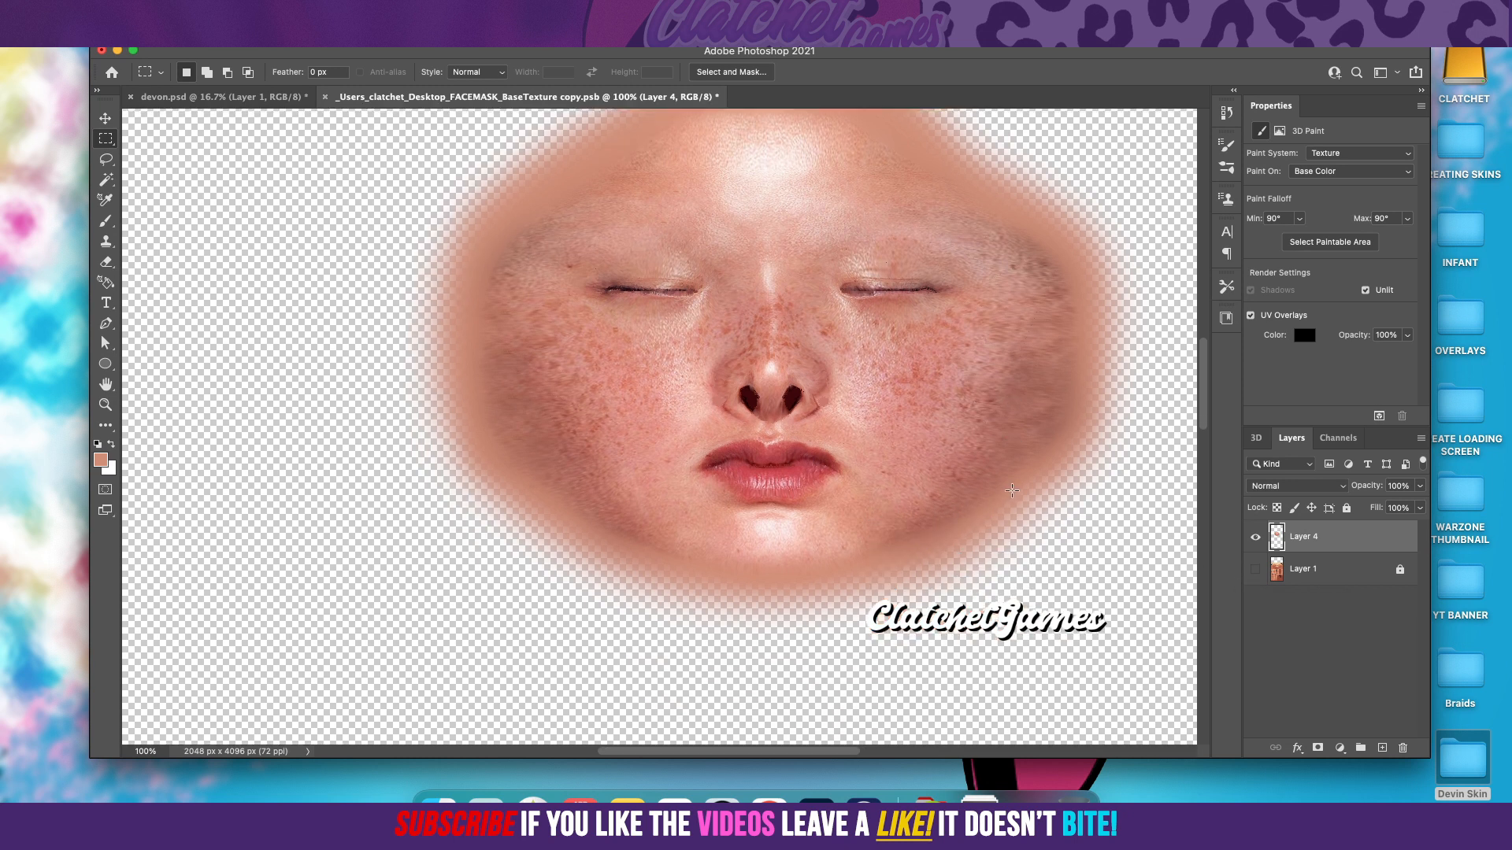
pyautogui.scroll(2, 1106, 593)
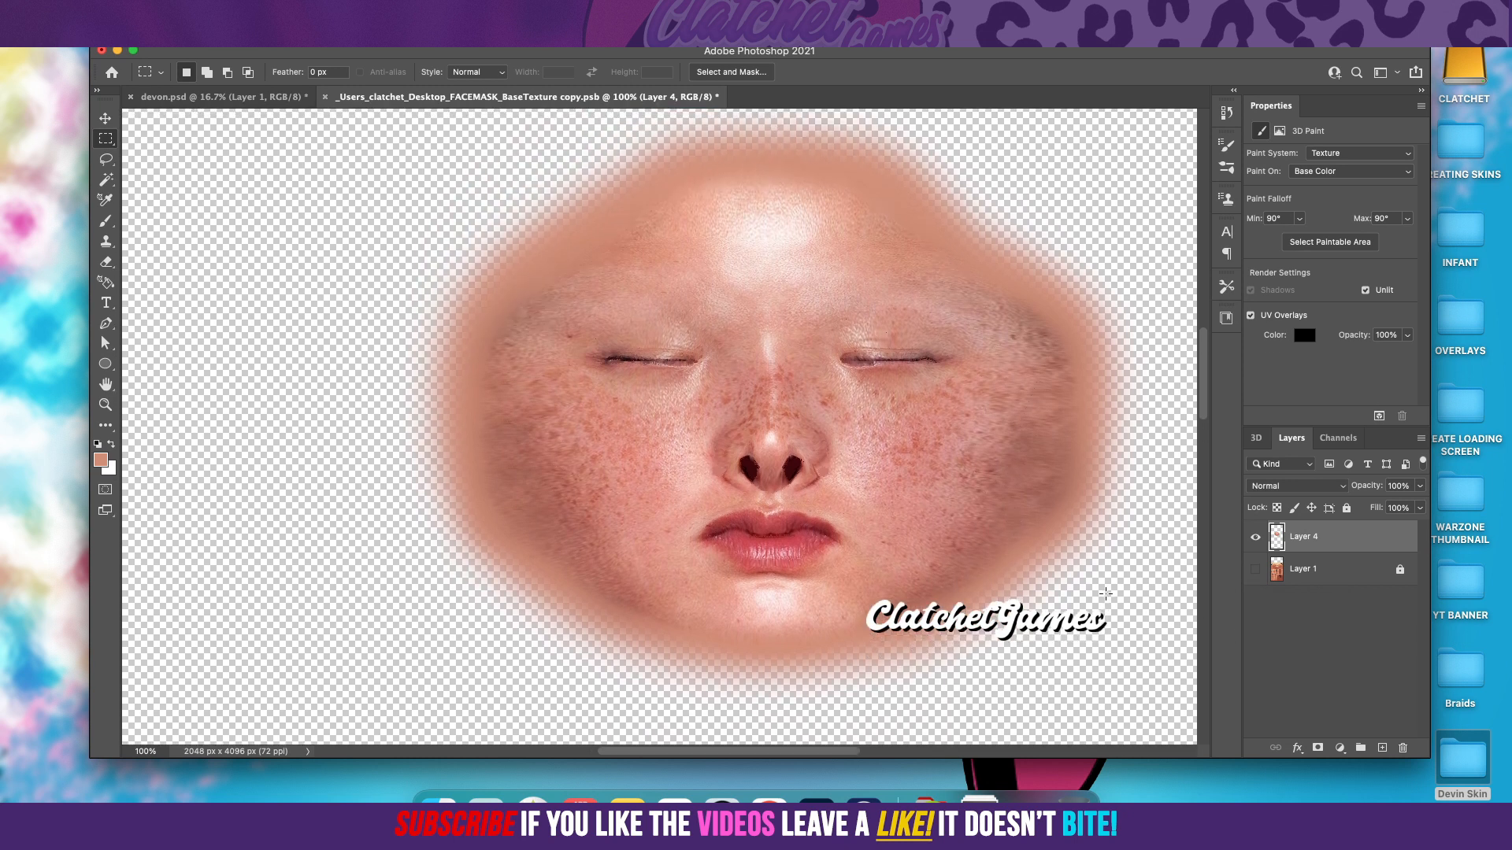
pyautogui.click(1255, 570)
pyautogui.click(1256, 570)
pyautogui.click(1256, 570)
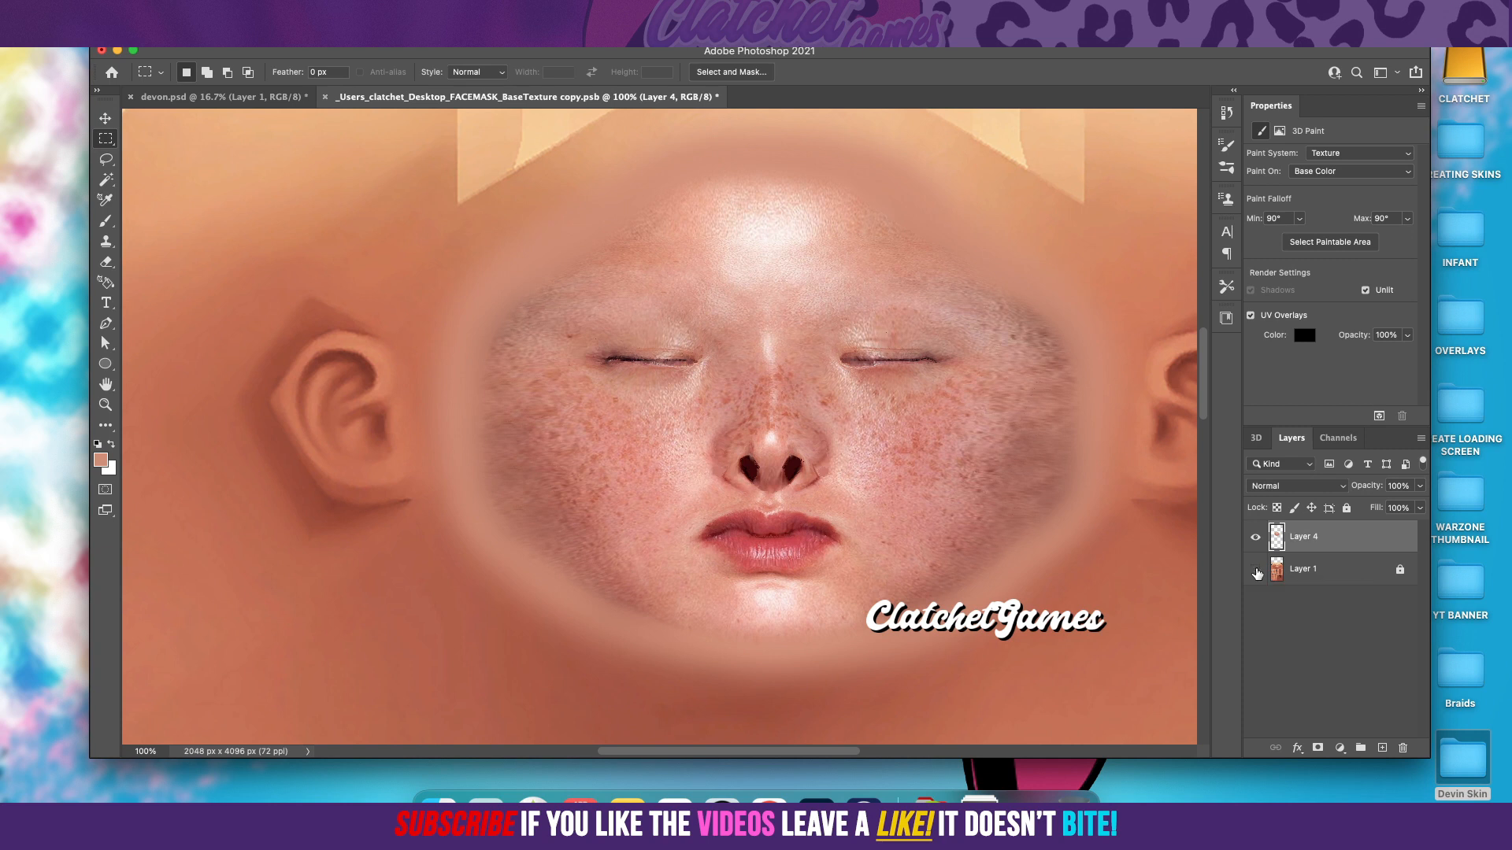
pyautogui.click(1256, 570)
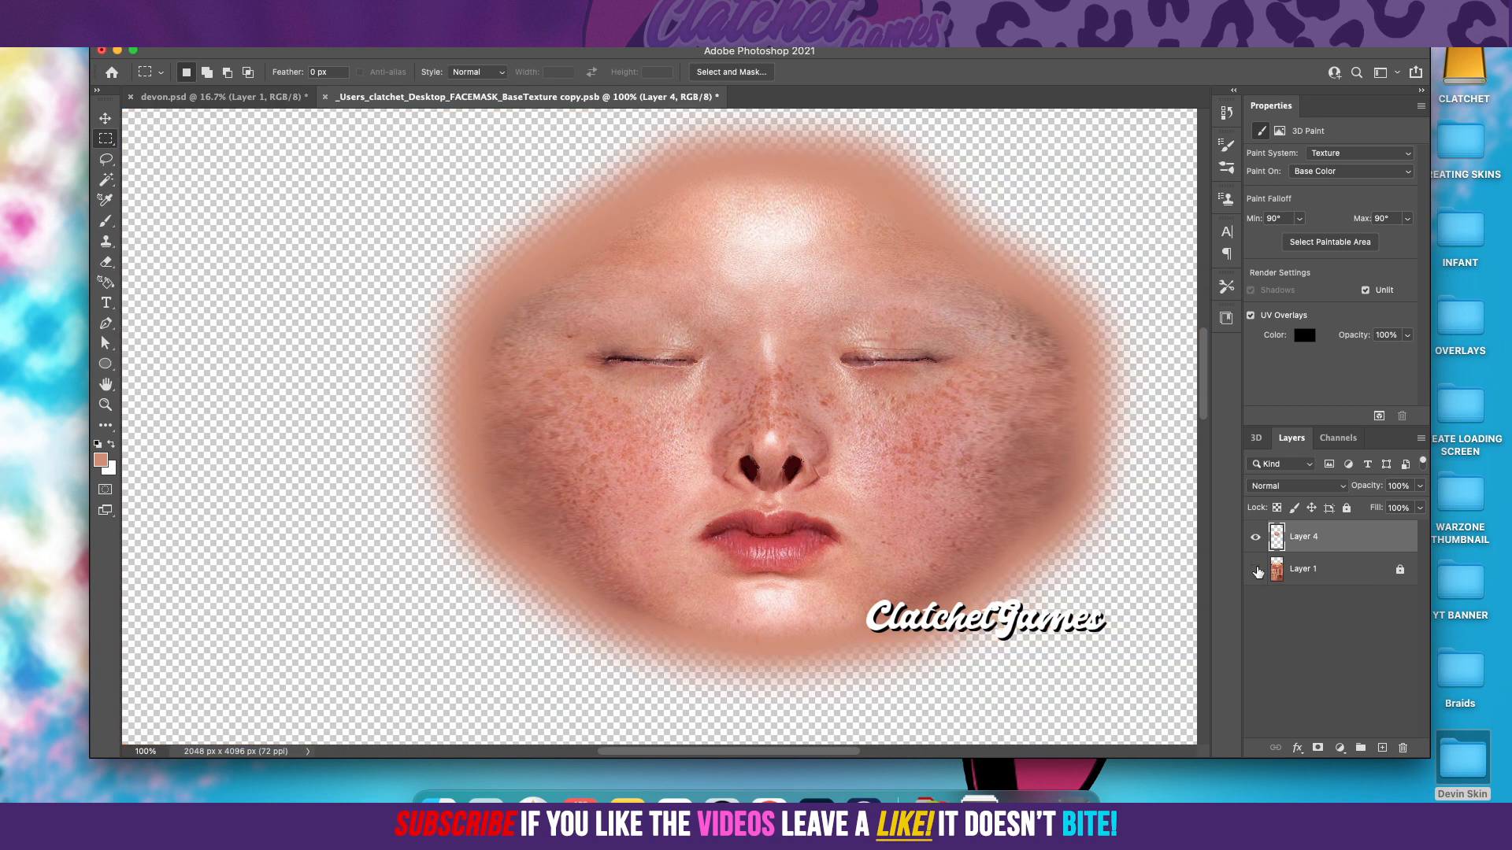
# Step: Add a new layer above Layer 4 and sample the nostril's dark red 3c0608 as the foreground color
pyautogui.click(1382, 748)
pyautogui.click(419, 10)
pyautogui.click(470, 124)
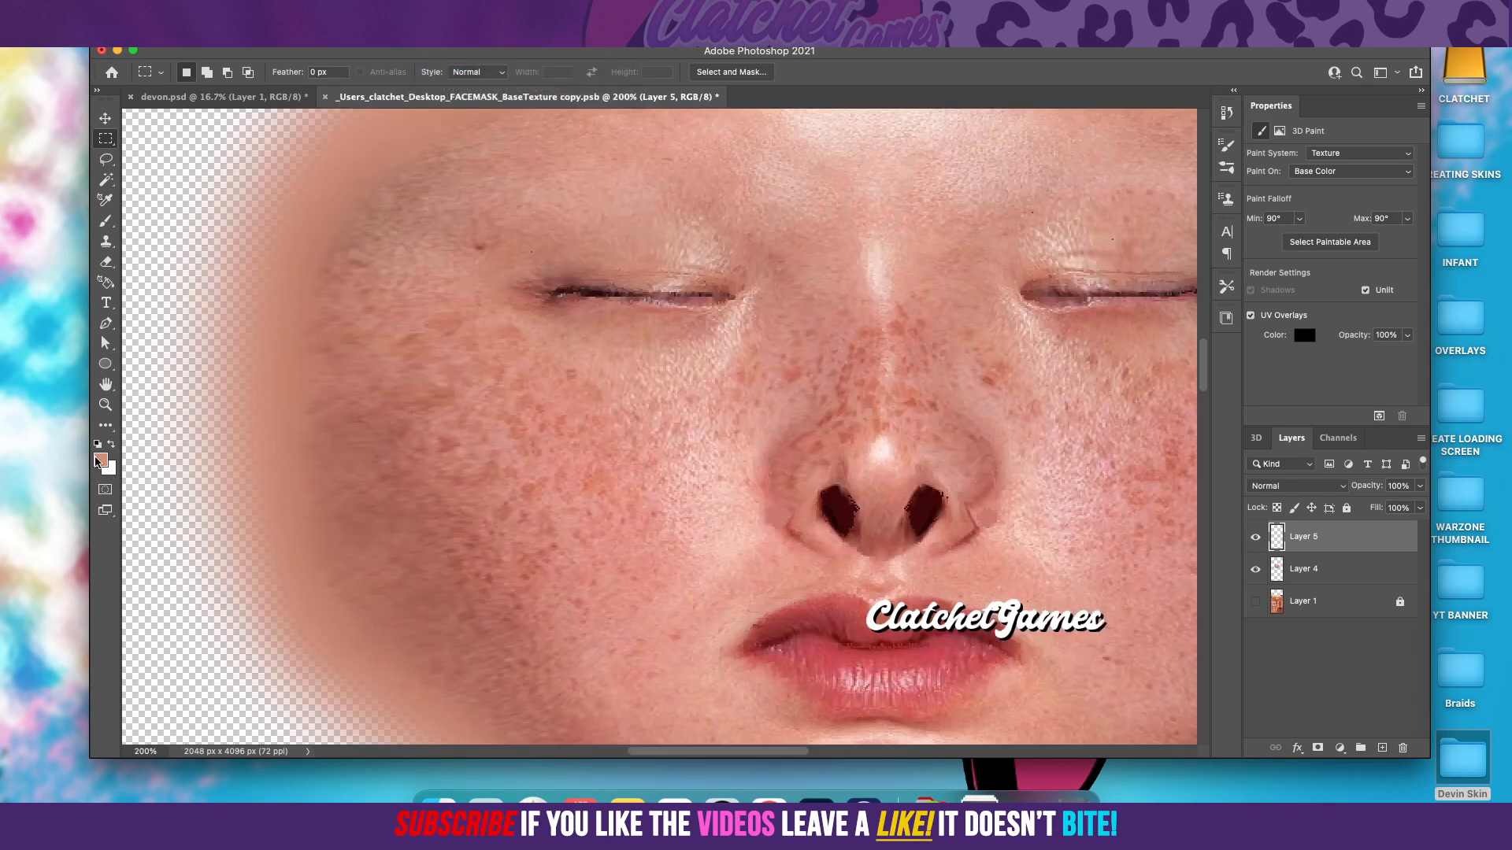
pyautogui.click(103, 461)
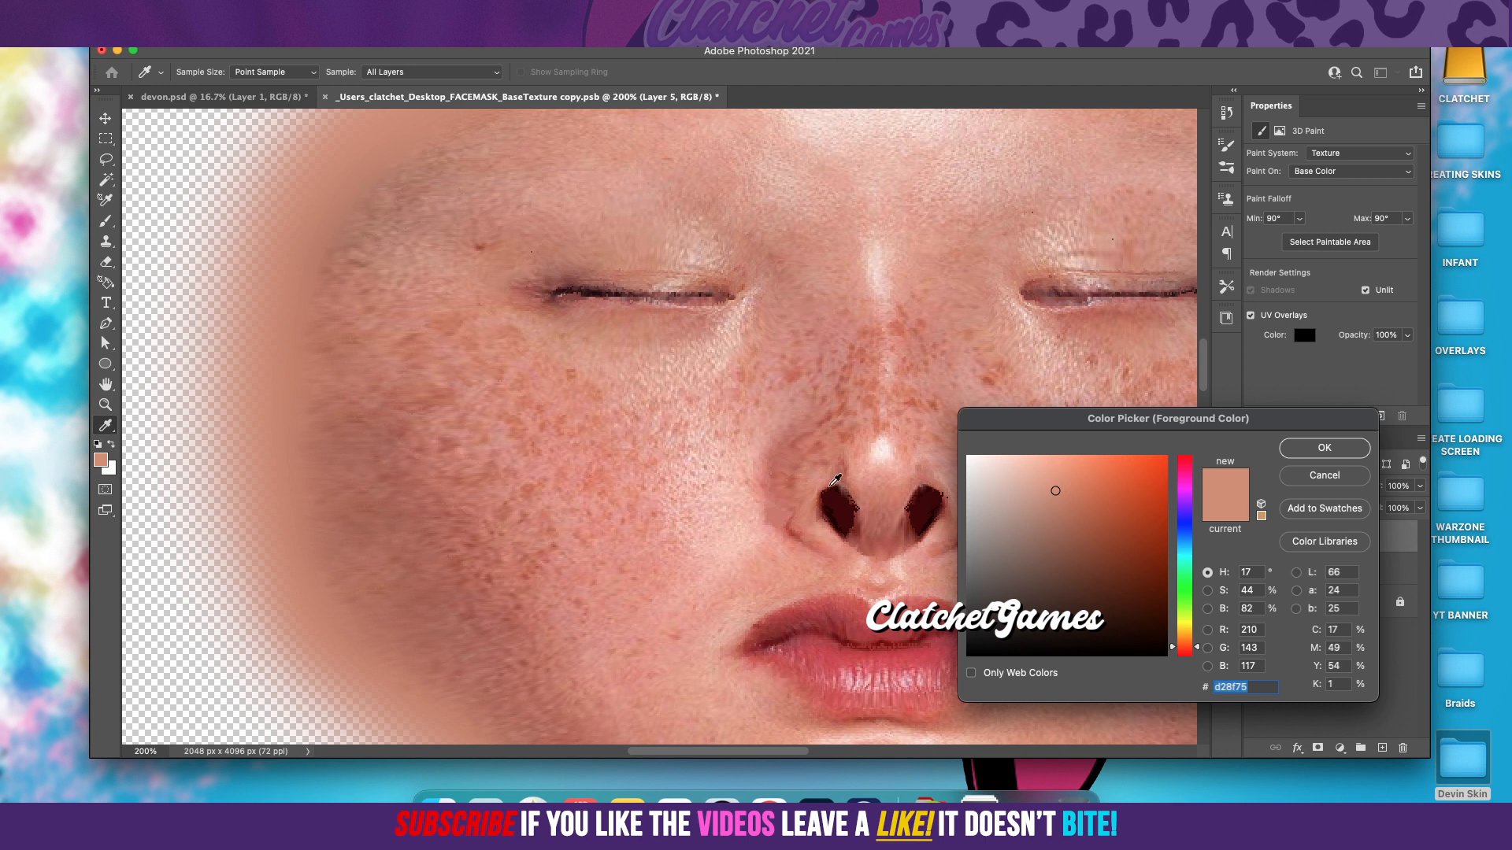
pyautogui.click(831, 510)
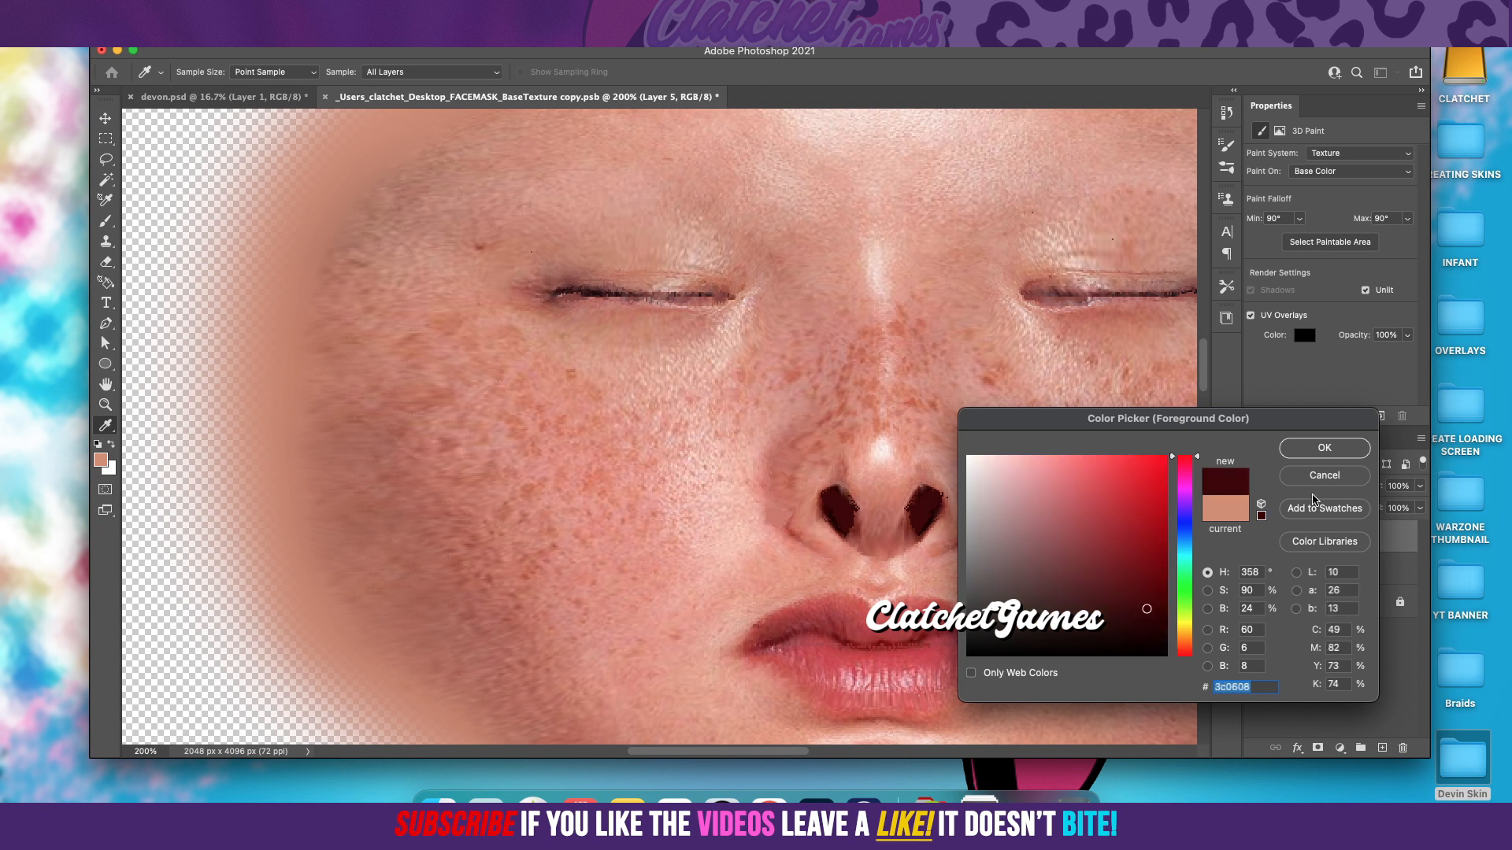
pyautogui.click(1326, 450)
pyautogui.press('m')
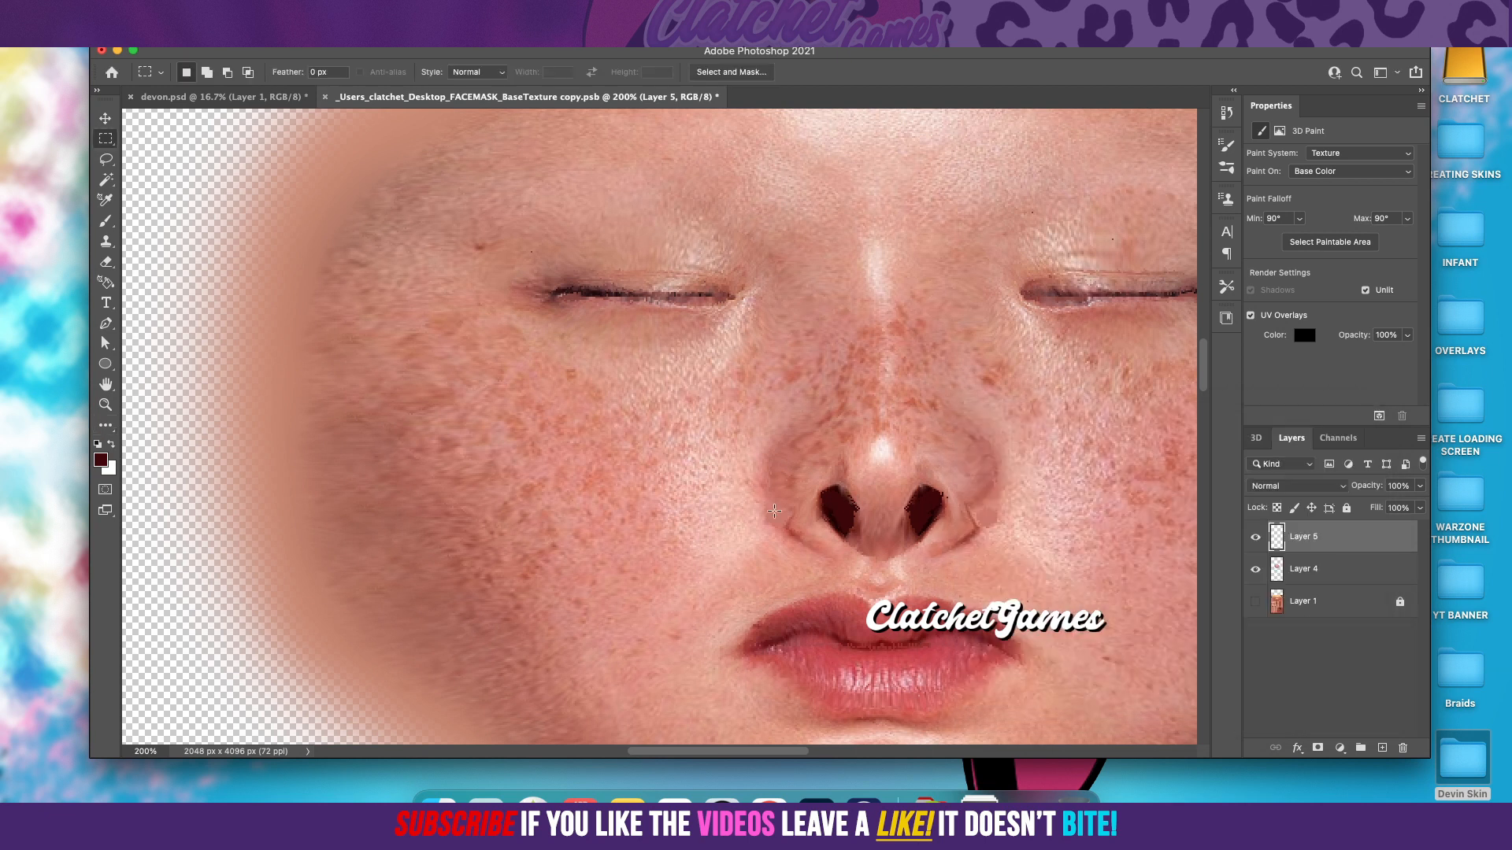
# Step: Paint over the nostril on the viewer's left with a 14 px soft round brush on Layer 5
pyautogui.click(107, 221)
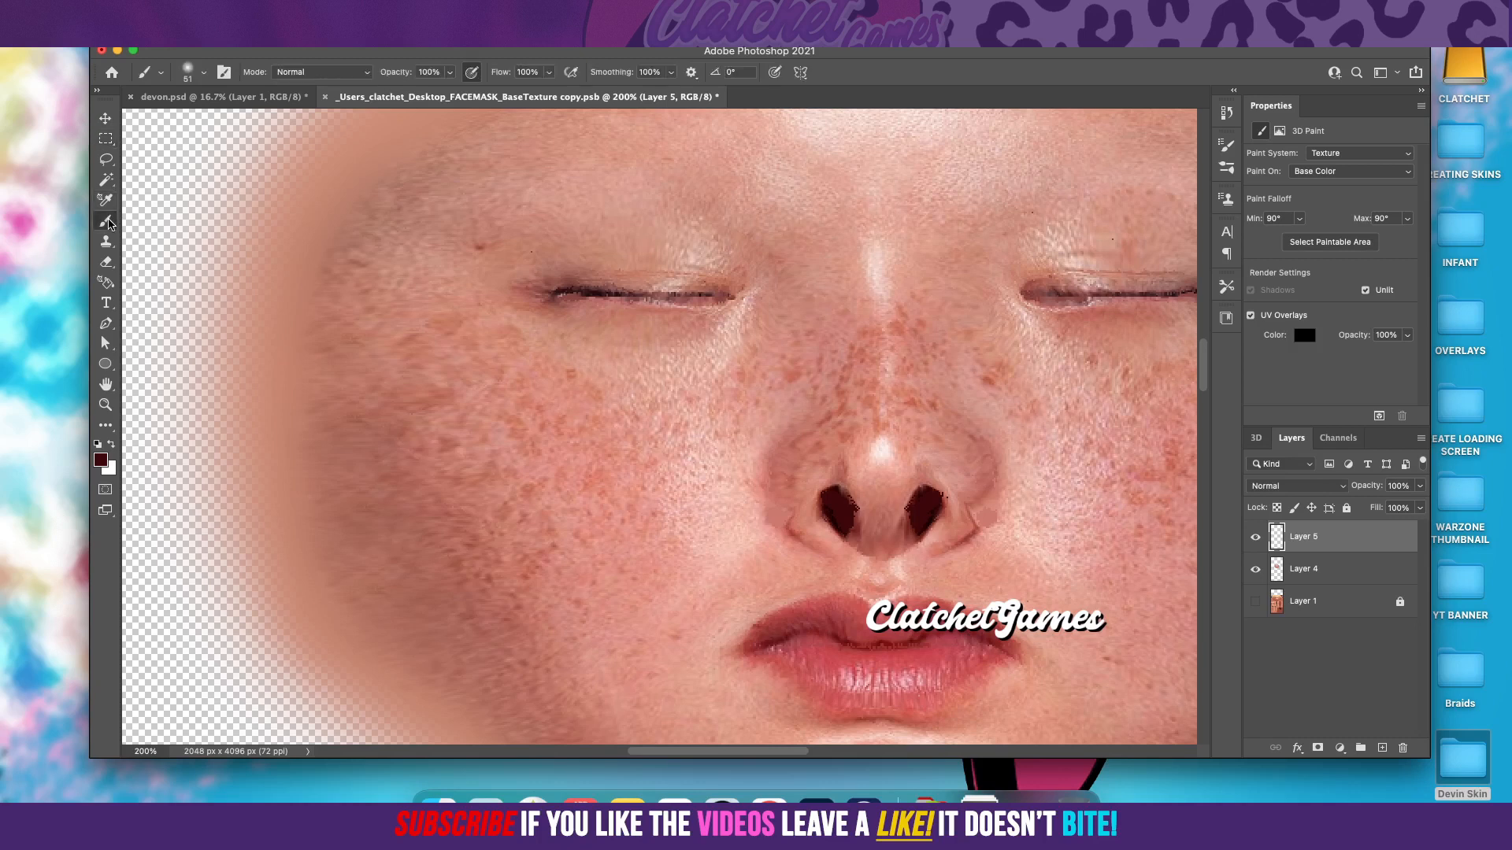
pyautogui.click(202, 75)
pyautogui.moveTo(203, 122); pyautogui.dragTo(187, 125)
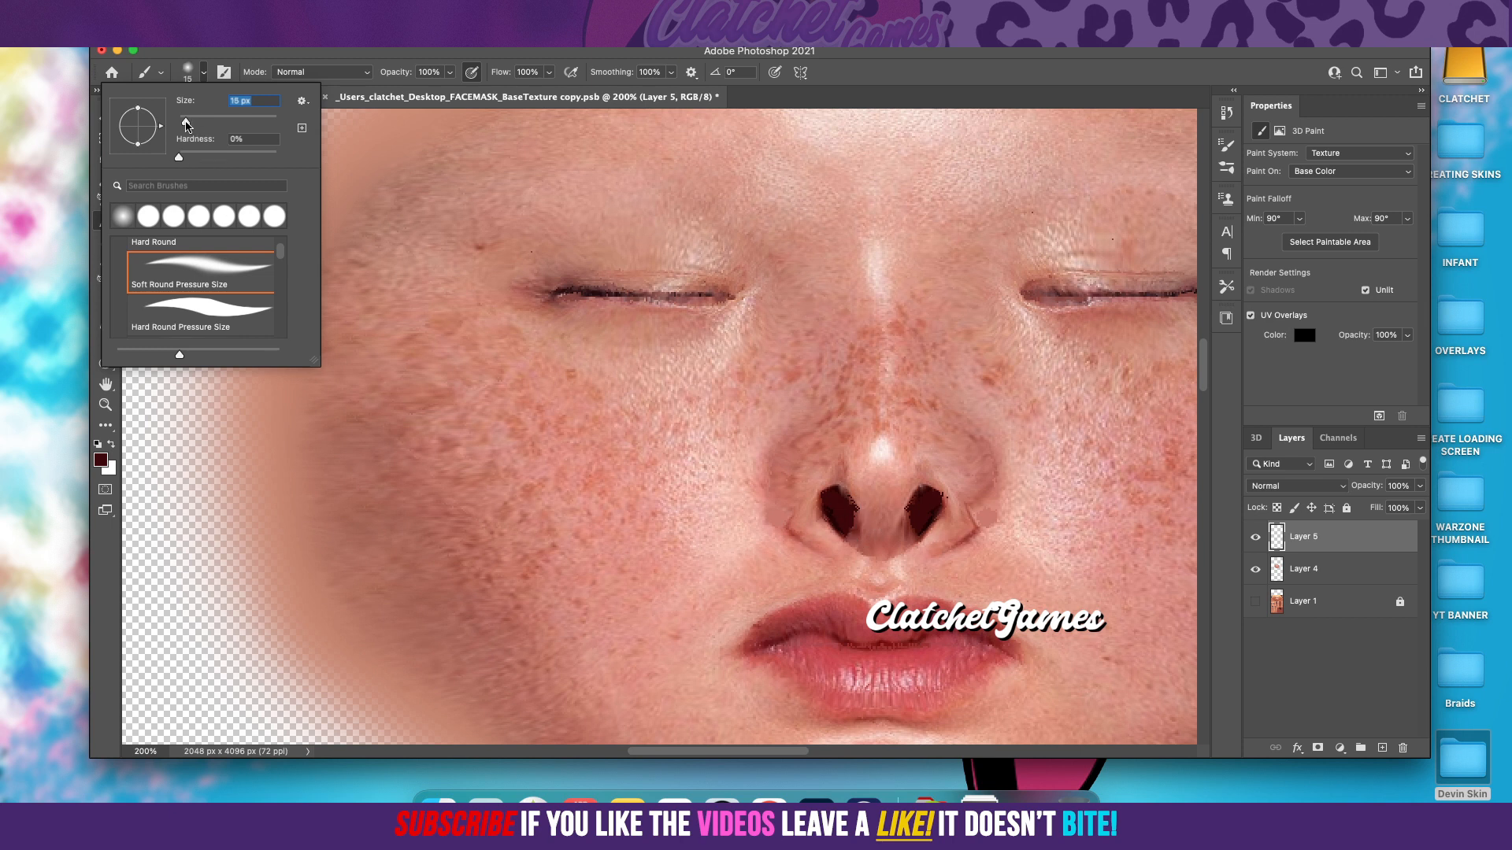
pyautogui.click(841, 501)
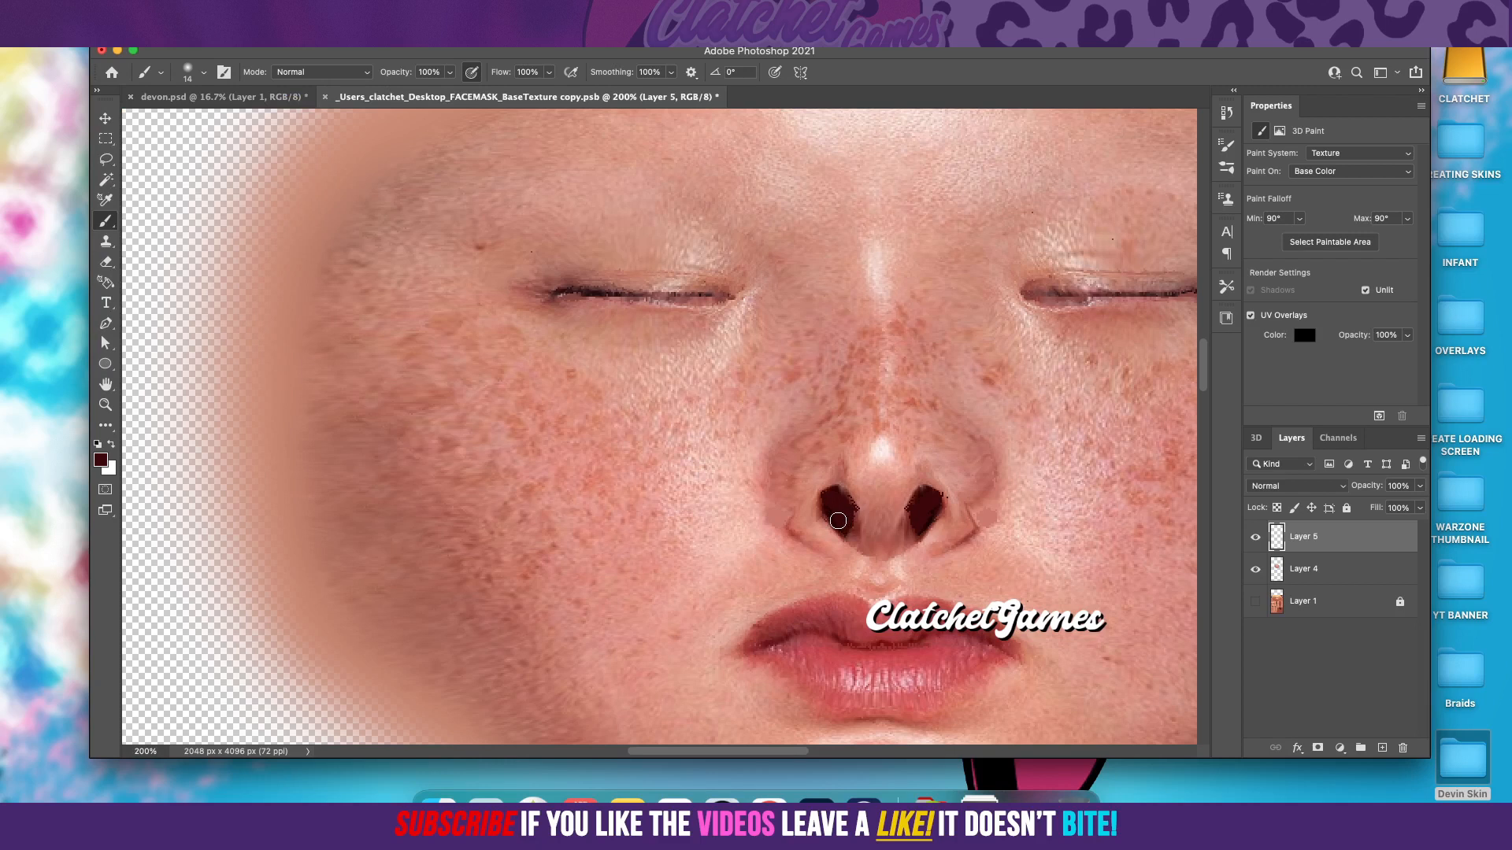
pyautogui.moveTo(831, 504); pyautogui.dragTo(839, 523)
# Step: Sample a darker, near-black shade from the nostril and paint the nostril openings with it on Layer 5
pyautogui.click(100, 460)
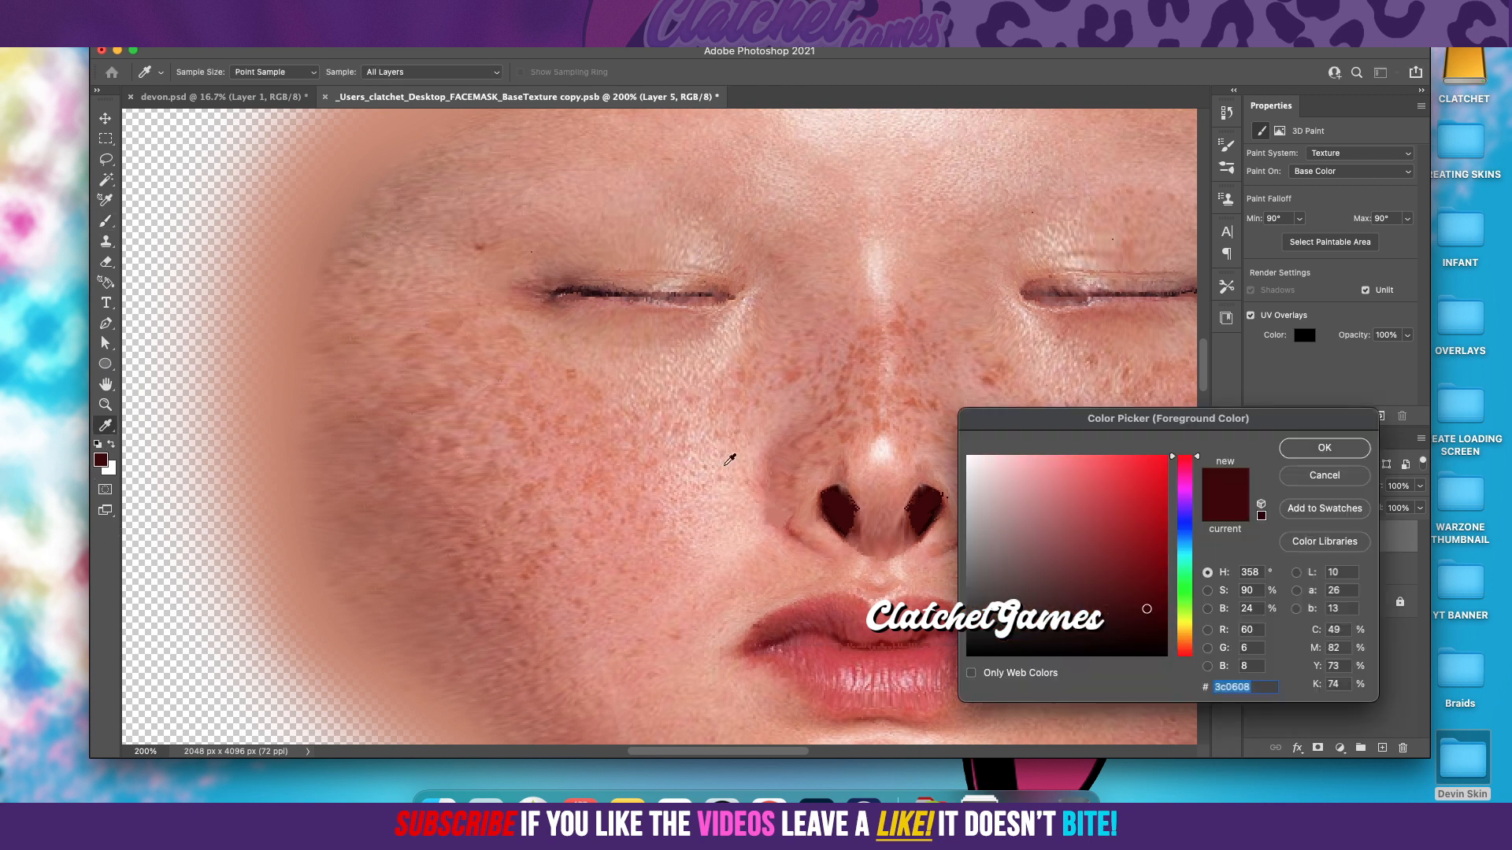
pyautogui.click(826, 515)
pyautogui.press('Return')
pyautogui.press('b')
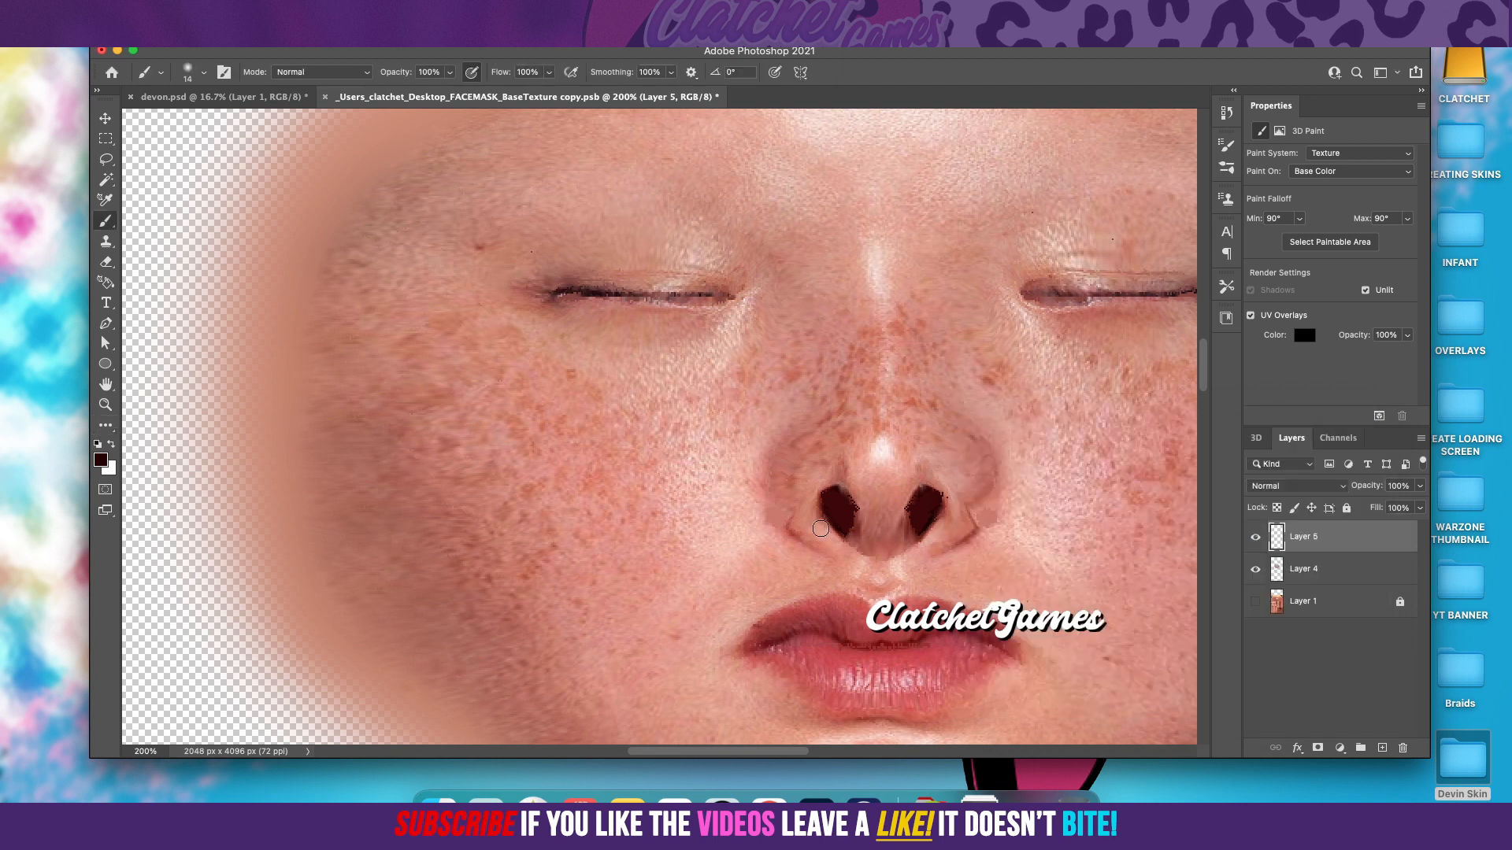
pyautogui.moveTo(836, 516); pyautogui.dragTo(832, 493)
# Step: Merge Layer 5 down into Layer 4 and save the base texture document
pyautogui.rightClick(1327, 540)
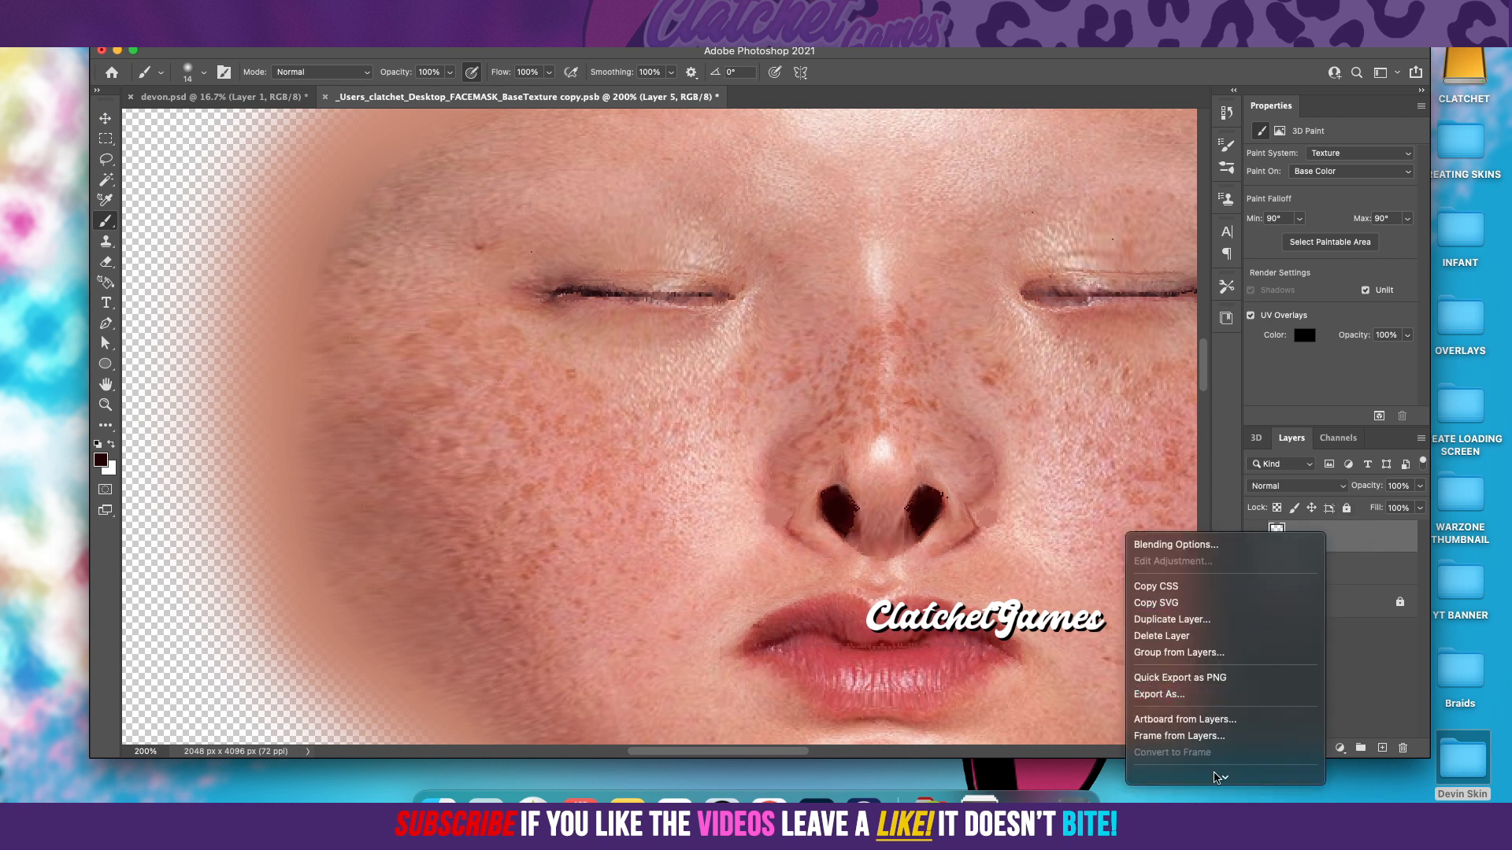
pyautogui.moveTo(1216, 775)
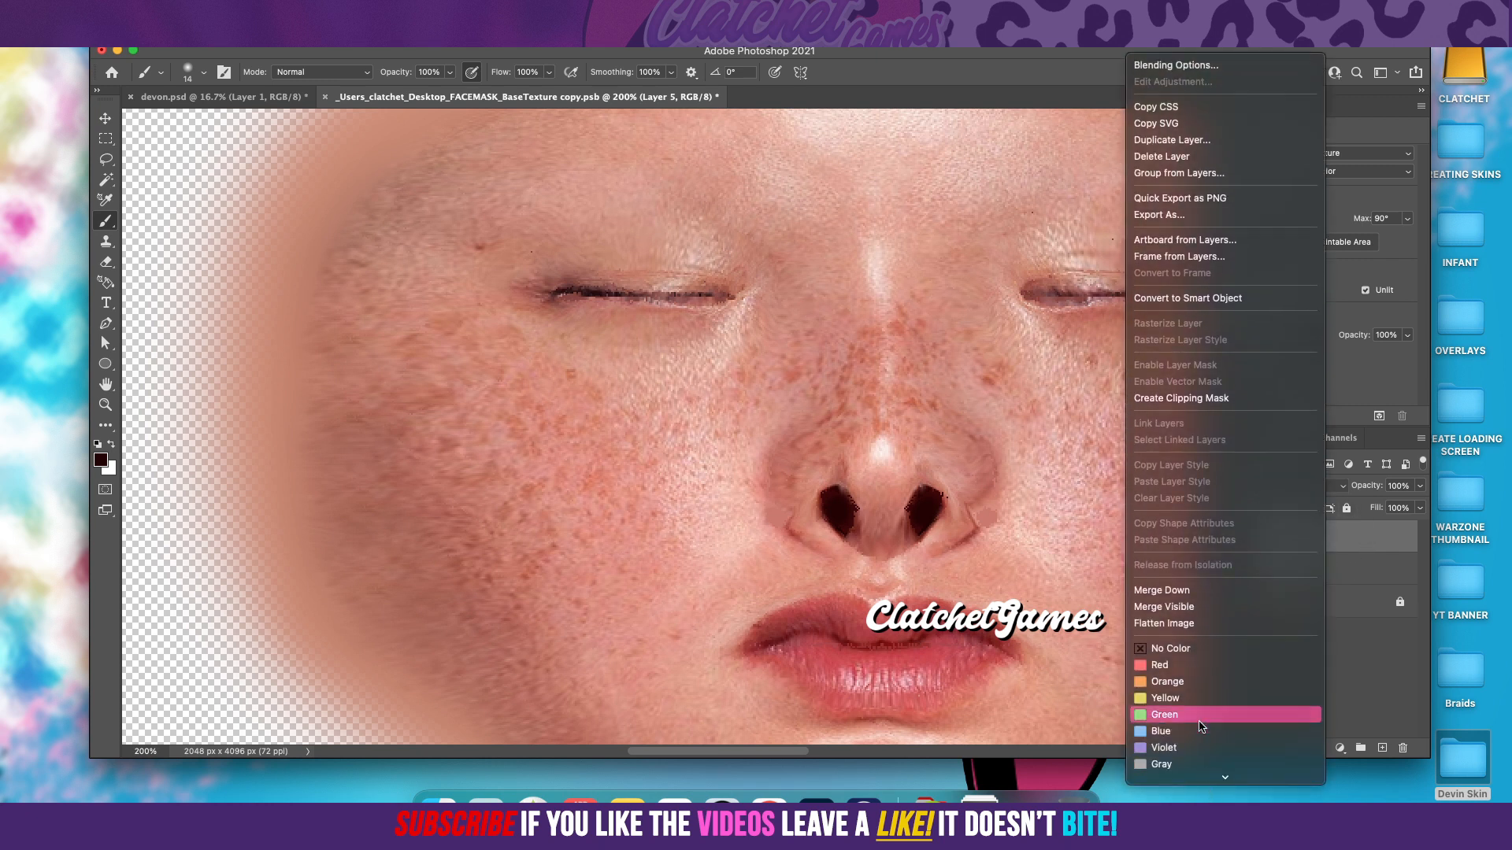
pyautogui.click(1164, 590)
pyautogui.scroll(-3, 748, 508)
pyautogui.scroll(-3, 748, 508)
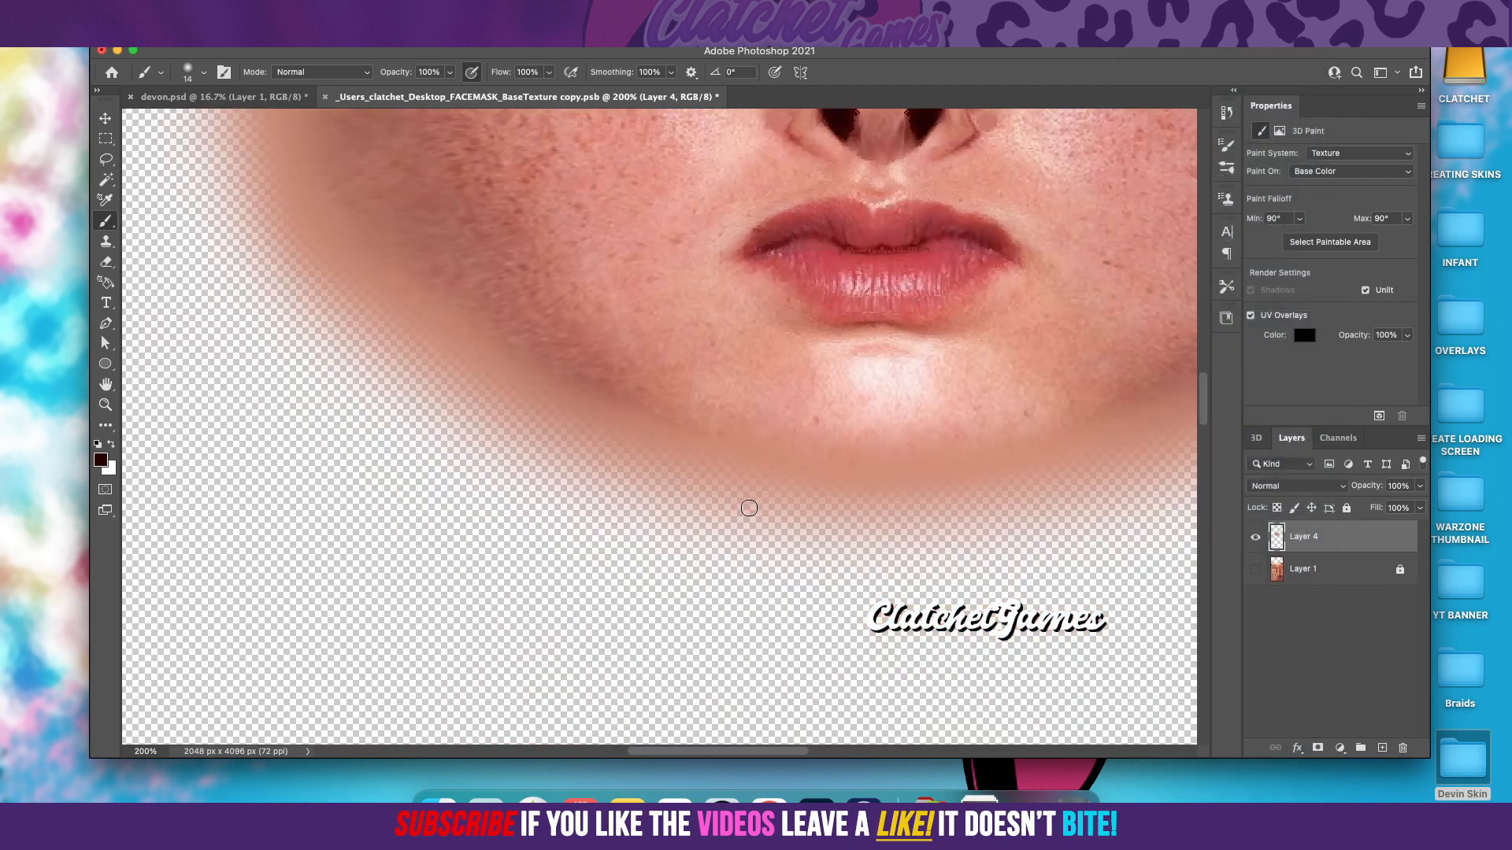
pyautogui.scroll(8, 748, 508)
pyautogui.press('super+s')
# Step: Make Layer 1 visible again in the base texture document and return to devon.psd
pyautogui.click(238, 98)
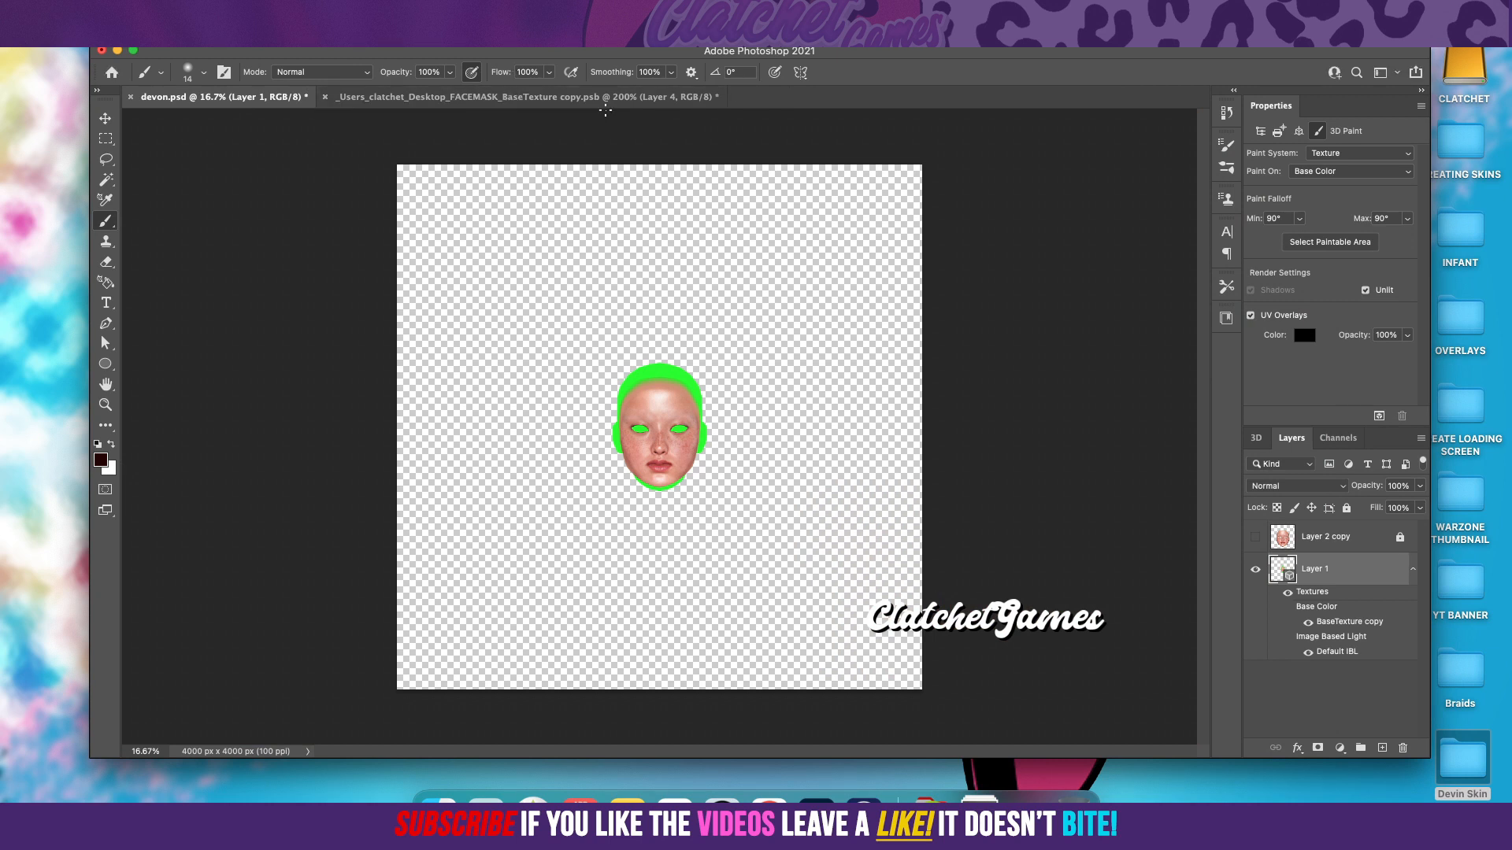
pyautogui.click(541, 98)
pyautogui.click(1255, 569)
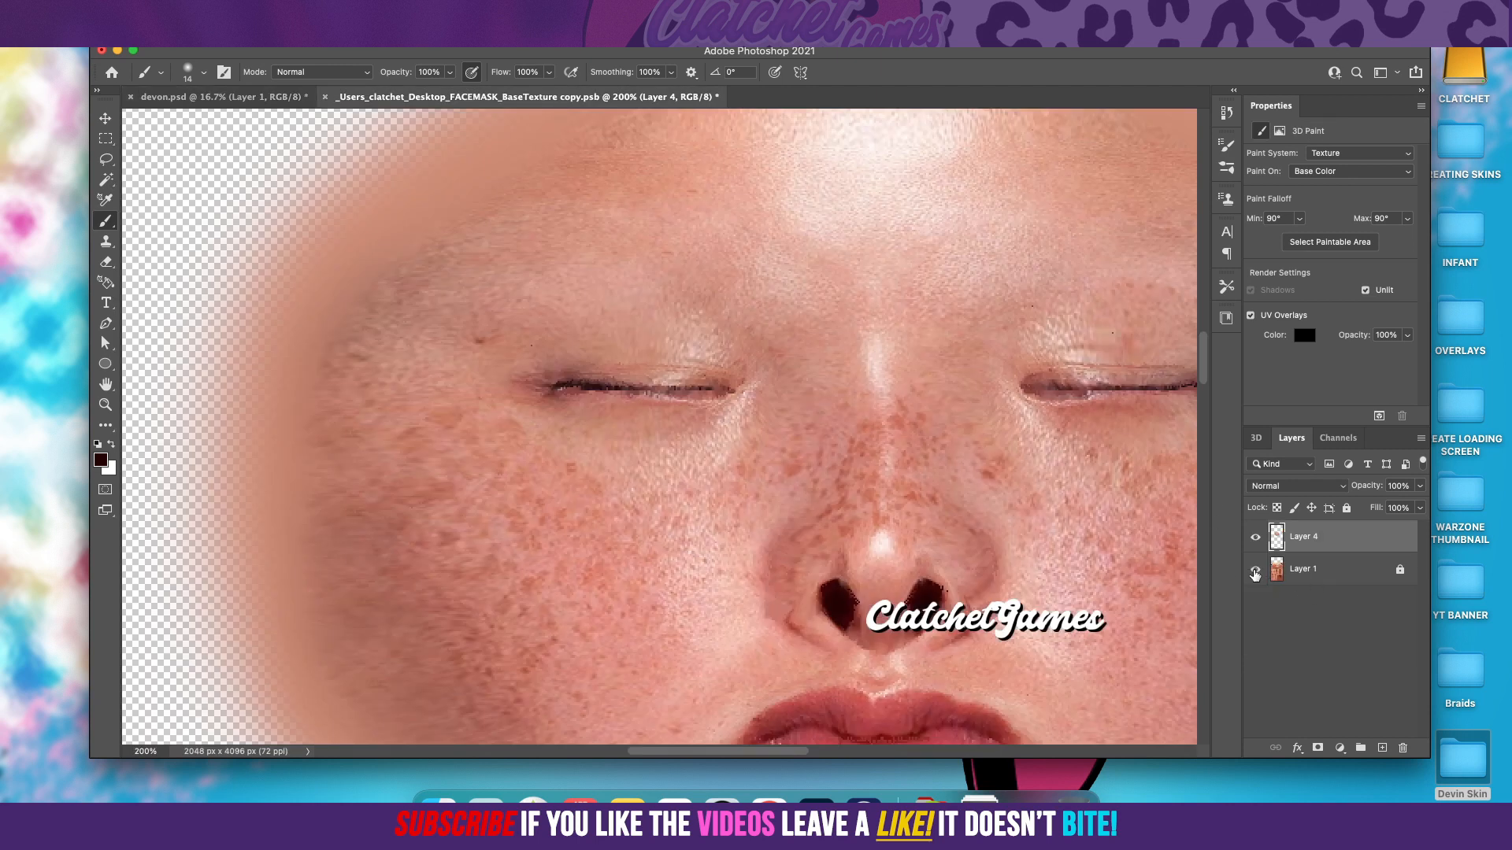
pyautogui.click(234, 101)
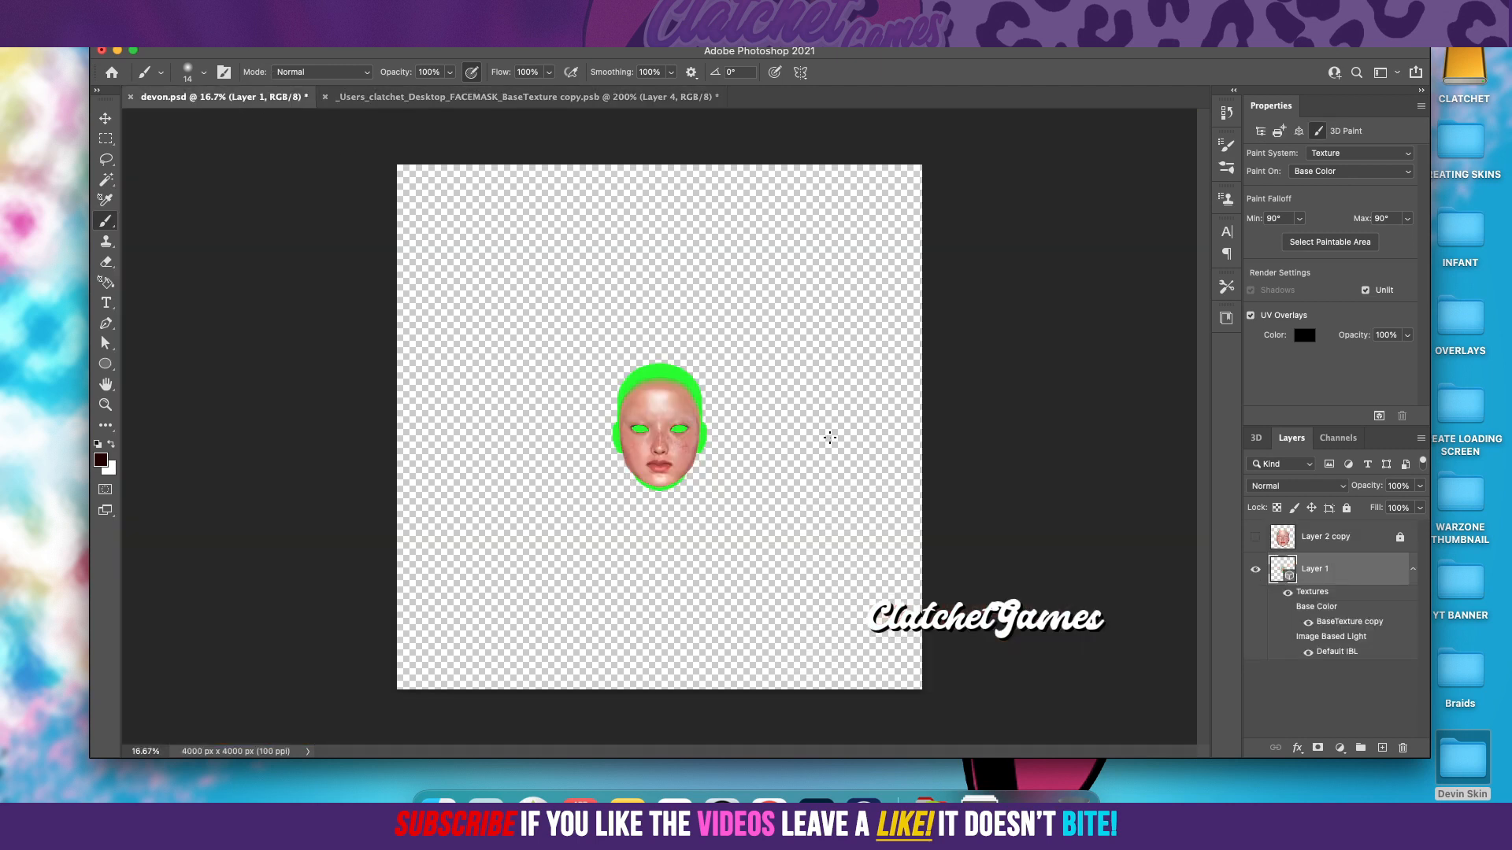
# Step: Set the 3D scene's Current View camera to the Front view so the head faces forward
pyautogui.click(106, 119)
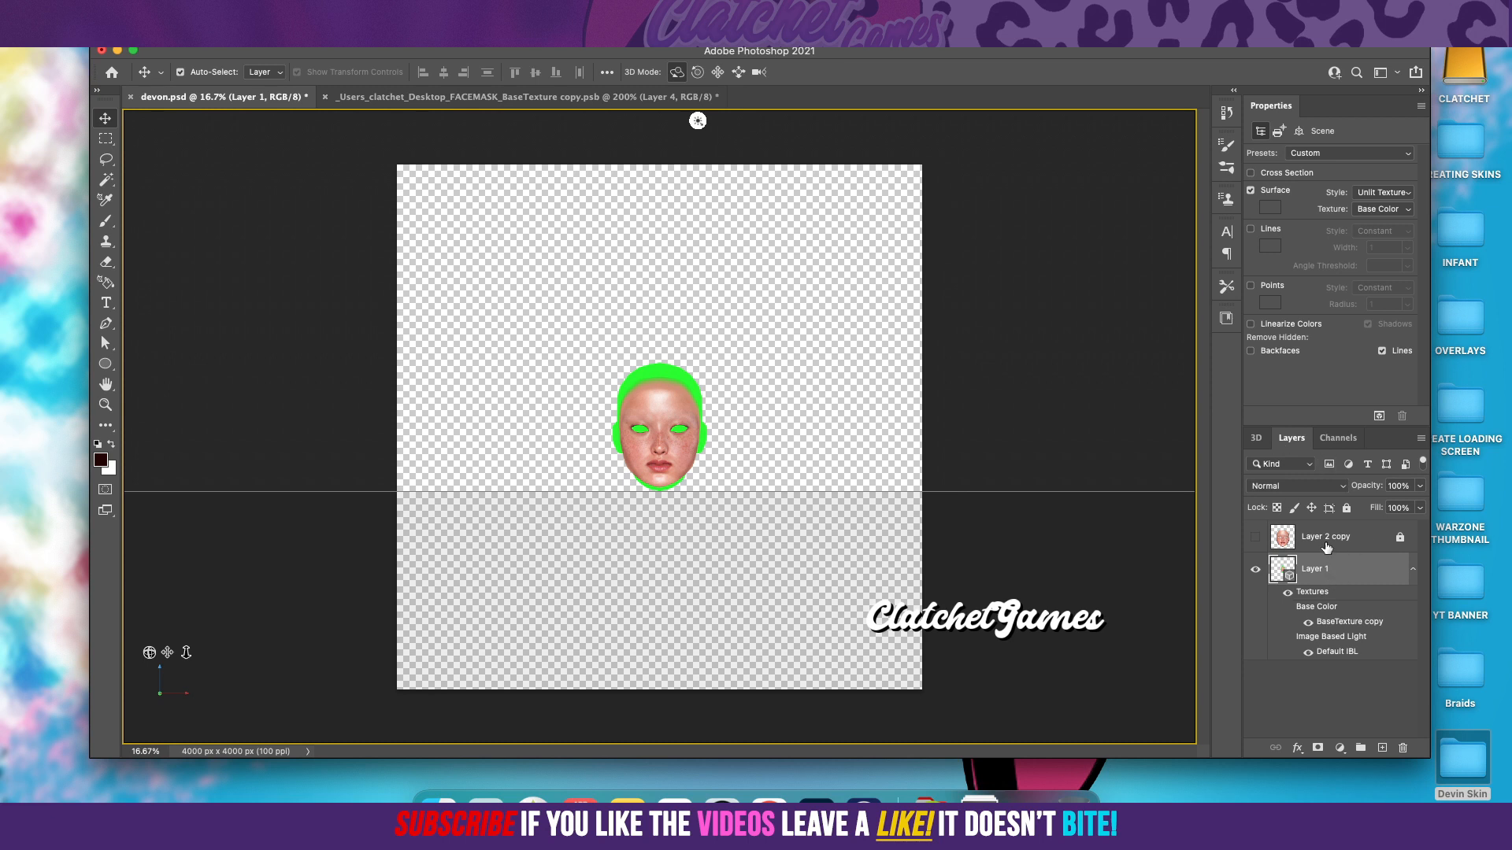
pyautogui.click(1256, 438)
pyautogui.click(1321, 578)
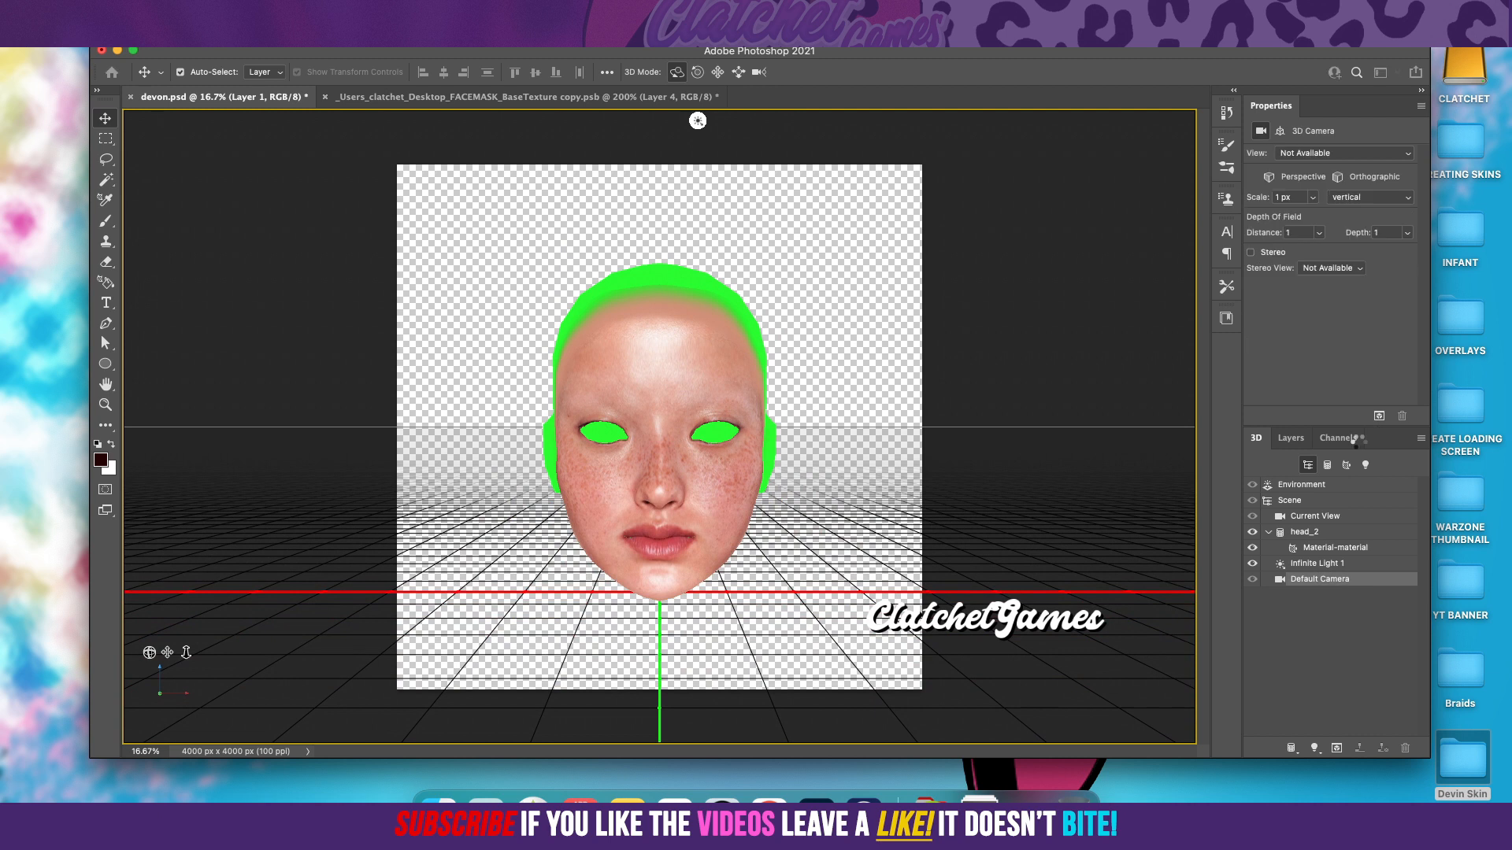
pyautogui.click(1369, 156)
pyautogui.click(1344, 128)
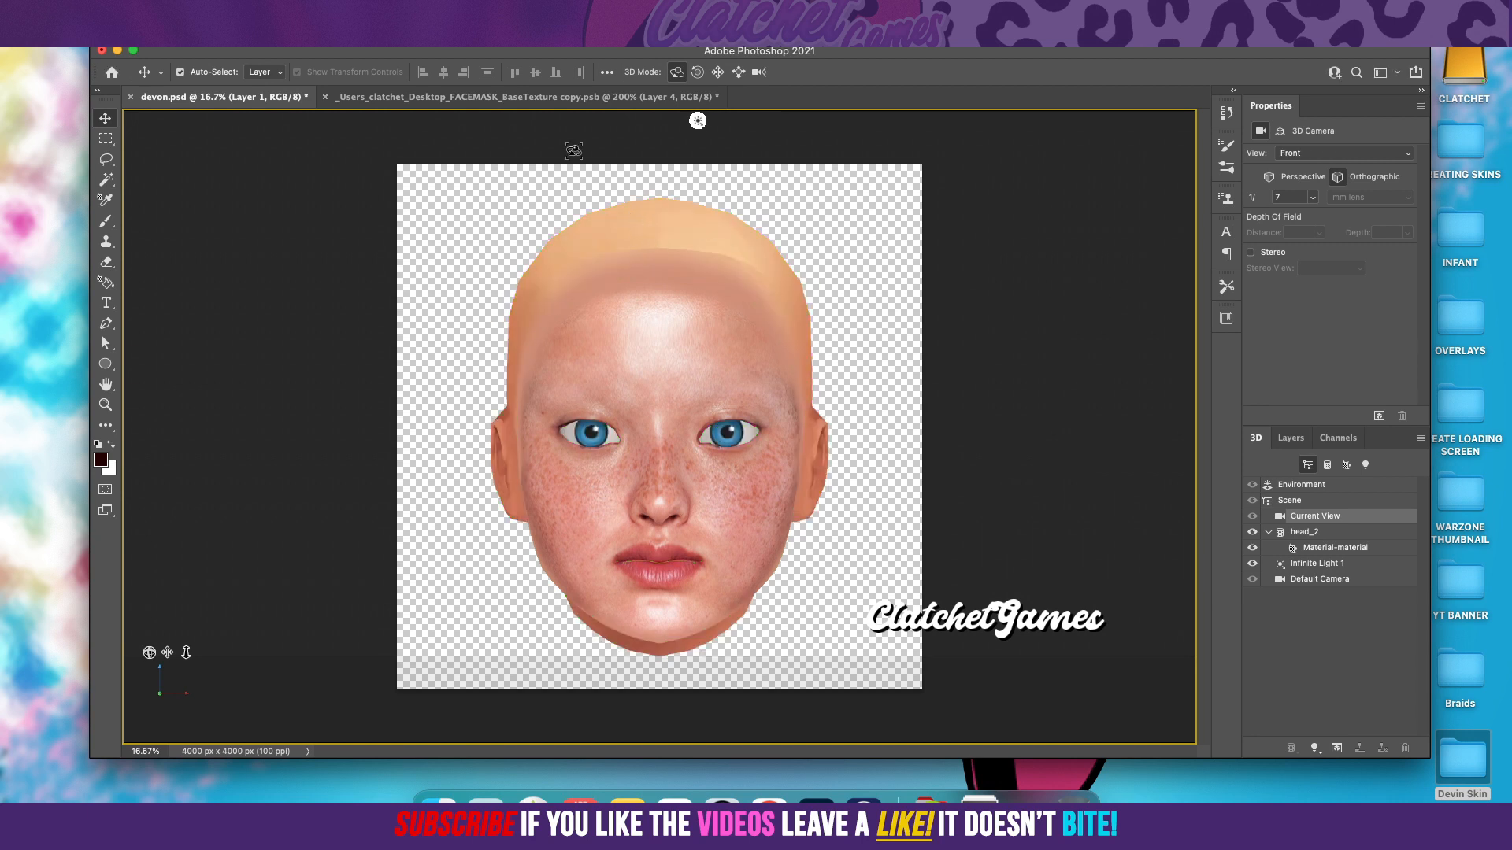
# Step: Examine the face's eyes, nose and blended edges on the 3D head from close up to full view, then at a slightly orbited angle
pyautogui.click(426, 10)
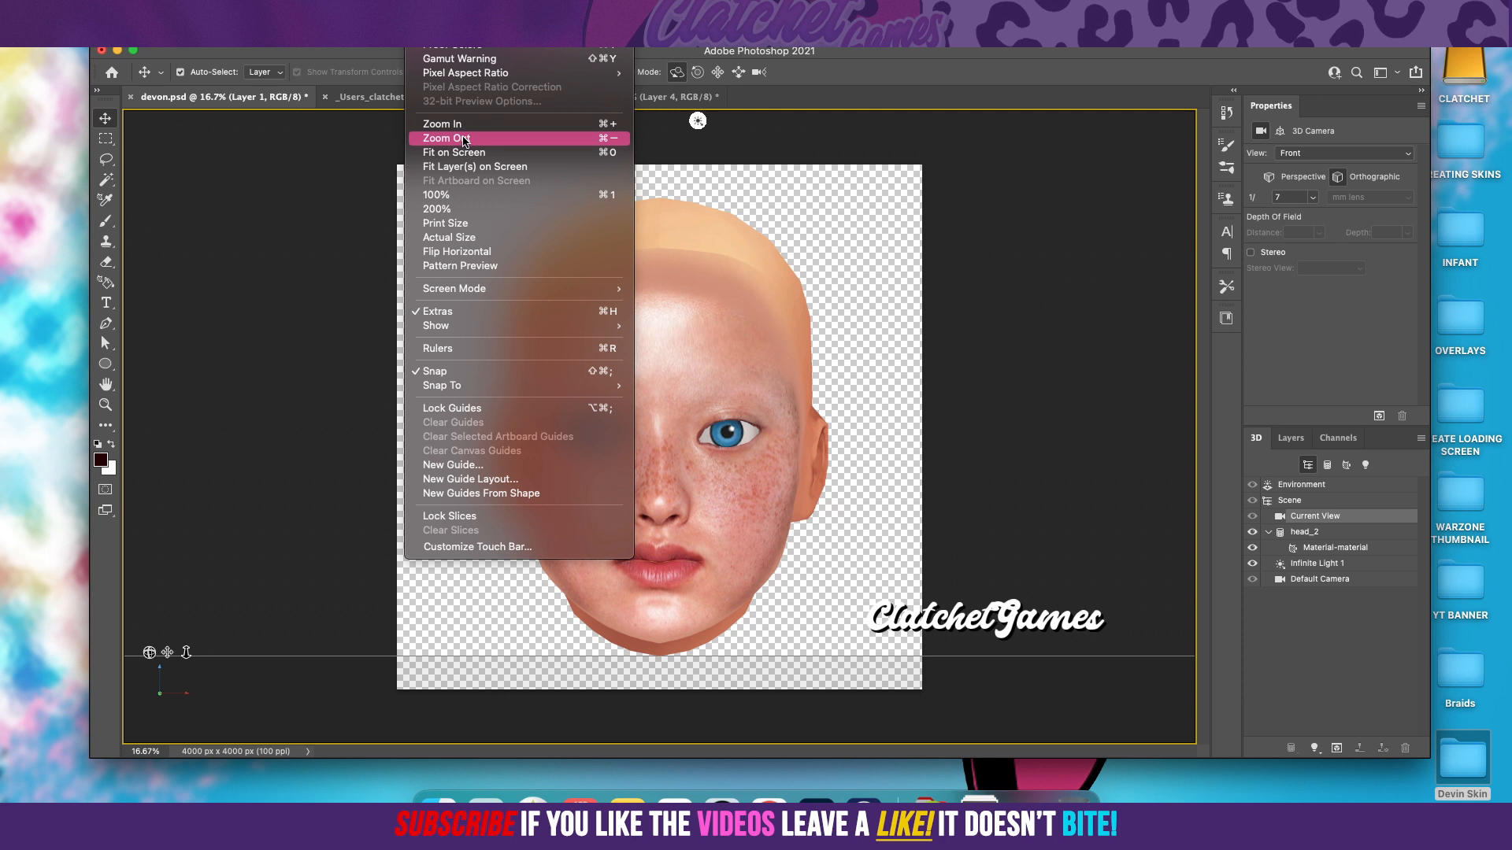
pyautogui.click(443, 198)
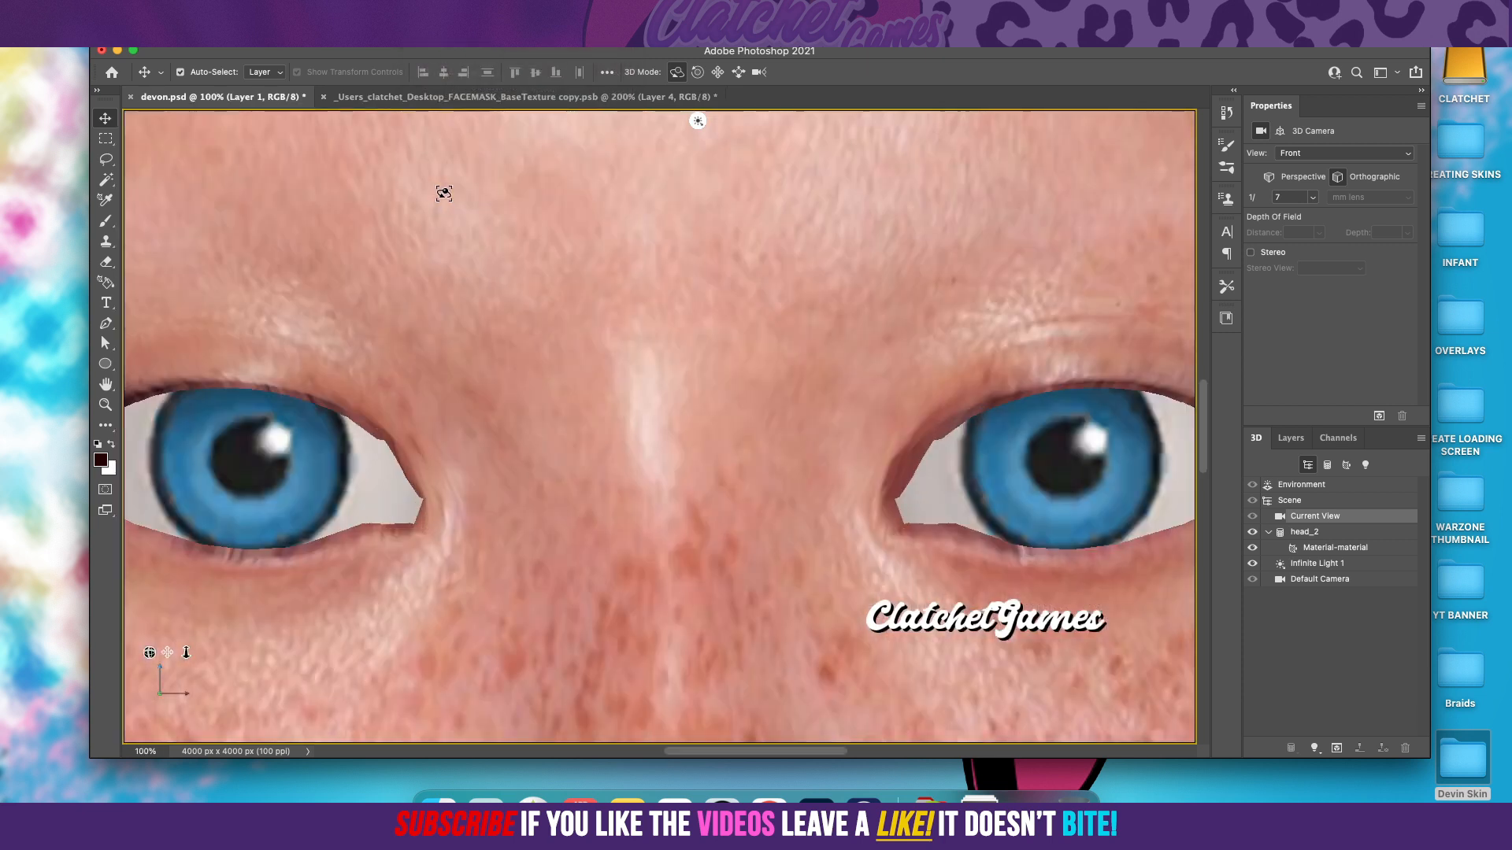
pyautogui.click(429, 10)
pyautogui.click(447, 138)
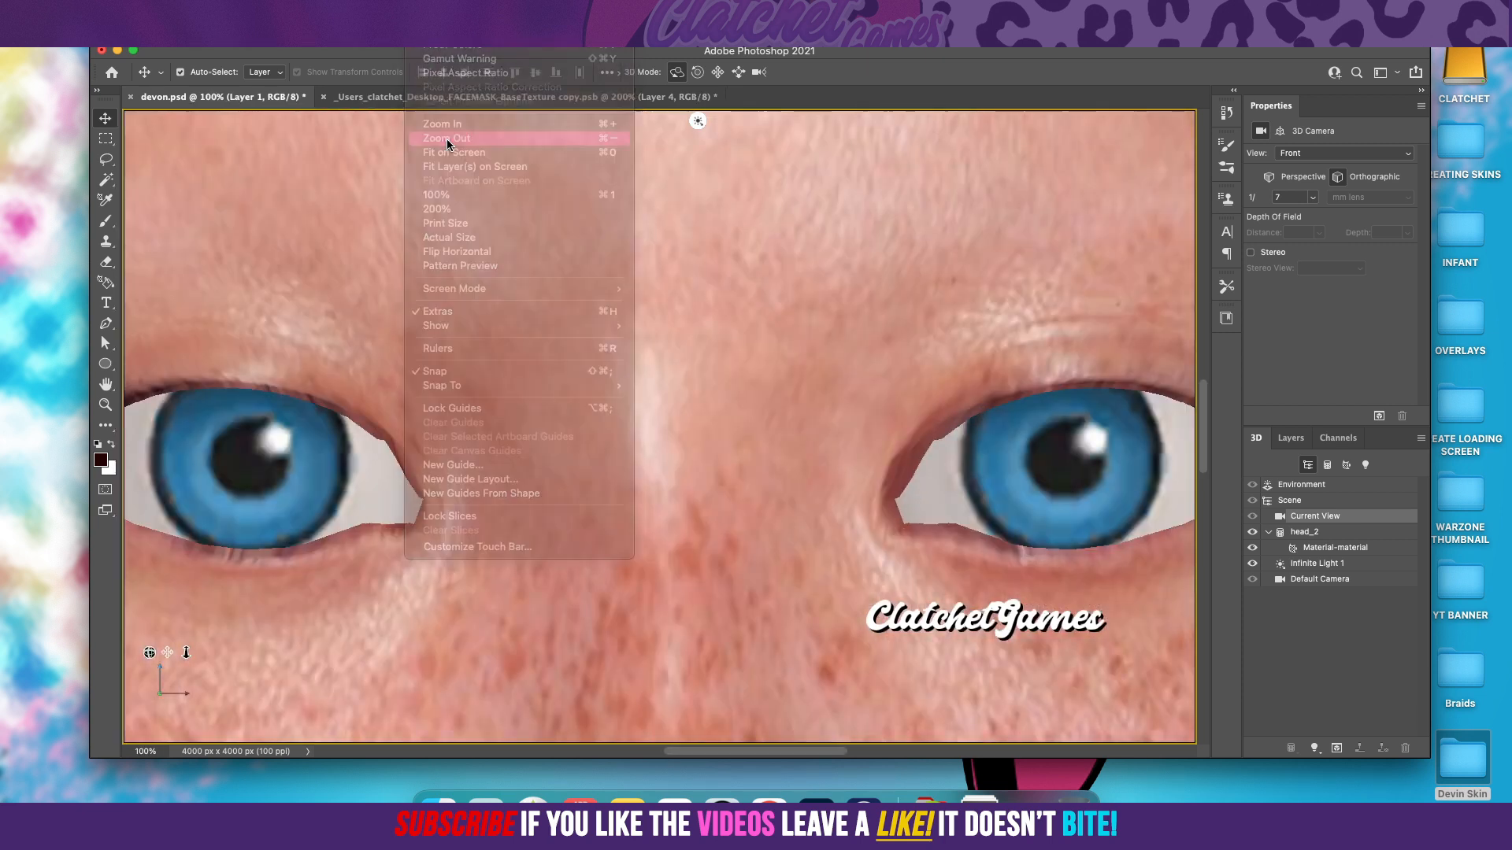
pyautogui.click(429, 10)
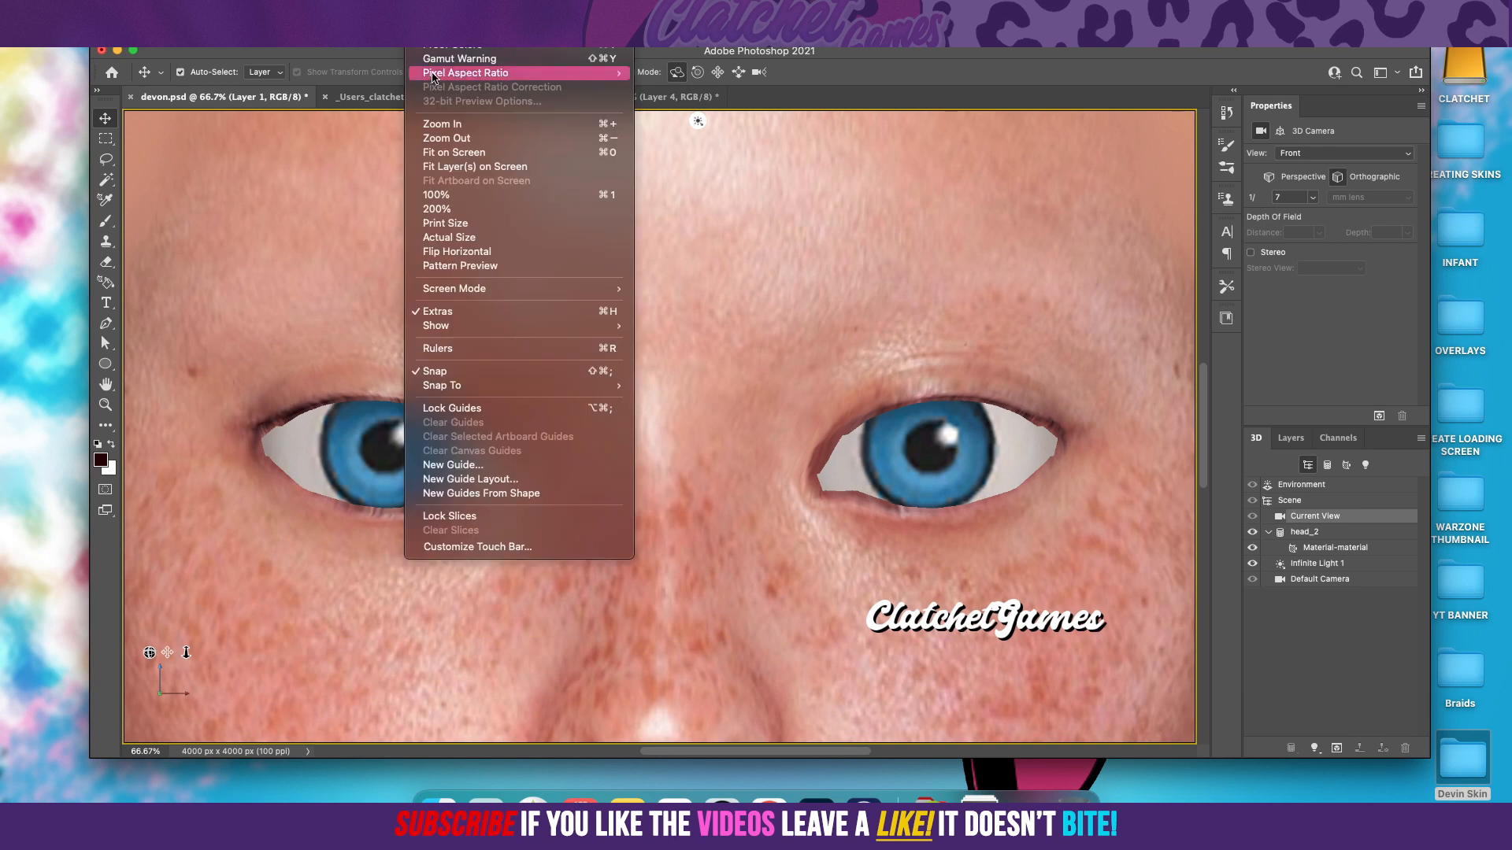
pyautogui.click(441, 139)
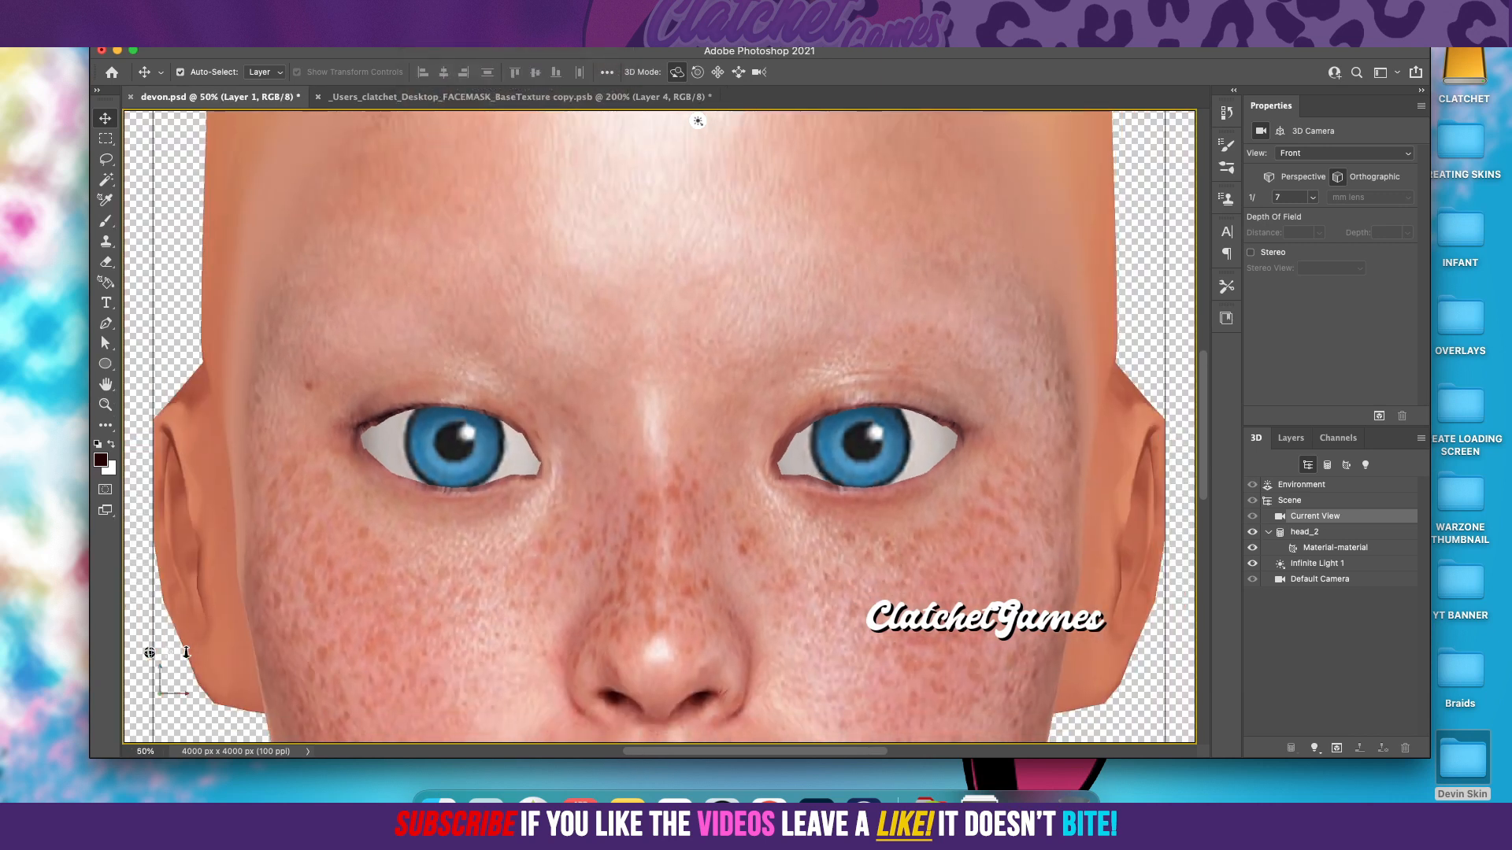
pyautogui.click(429, 10)
pyautogui.click(456, 139)
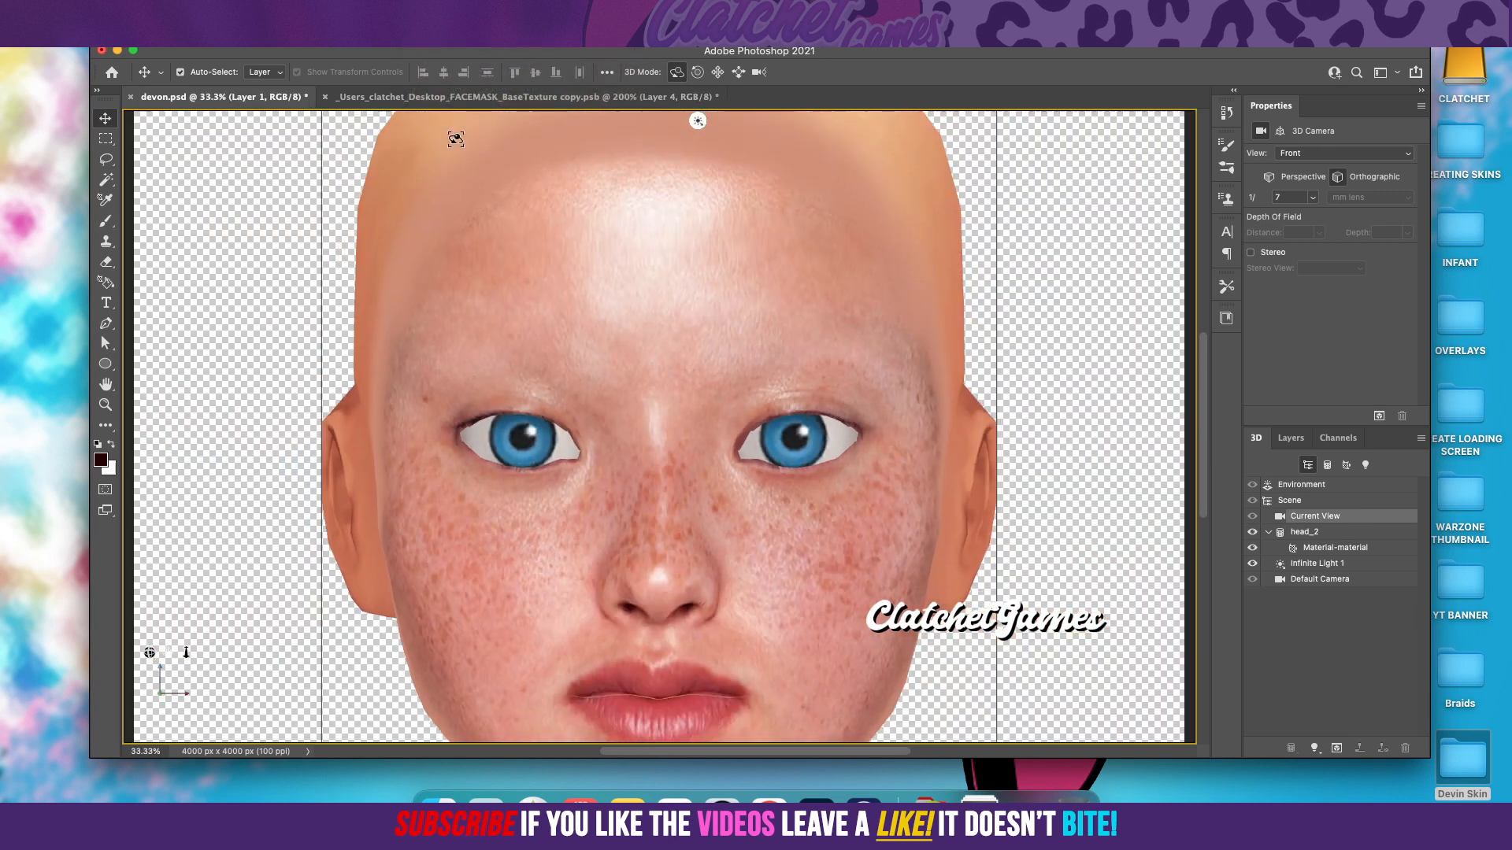
pyautogui.click(429, 11)
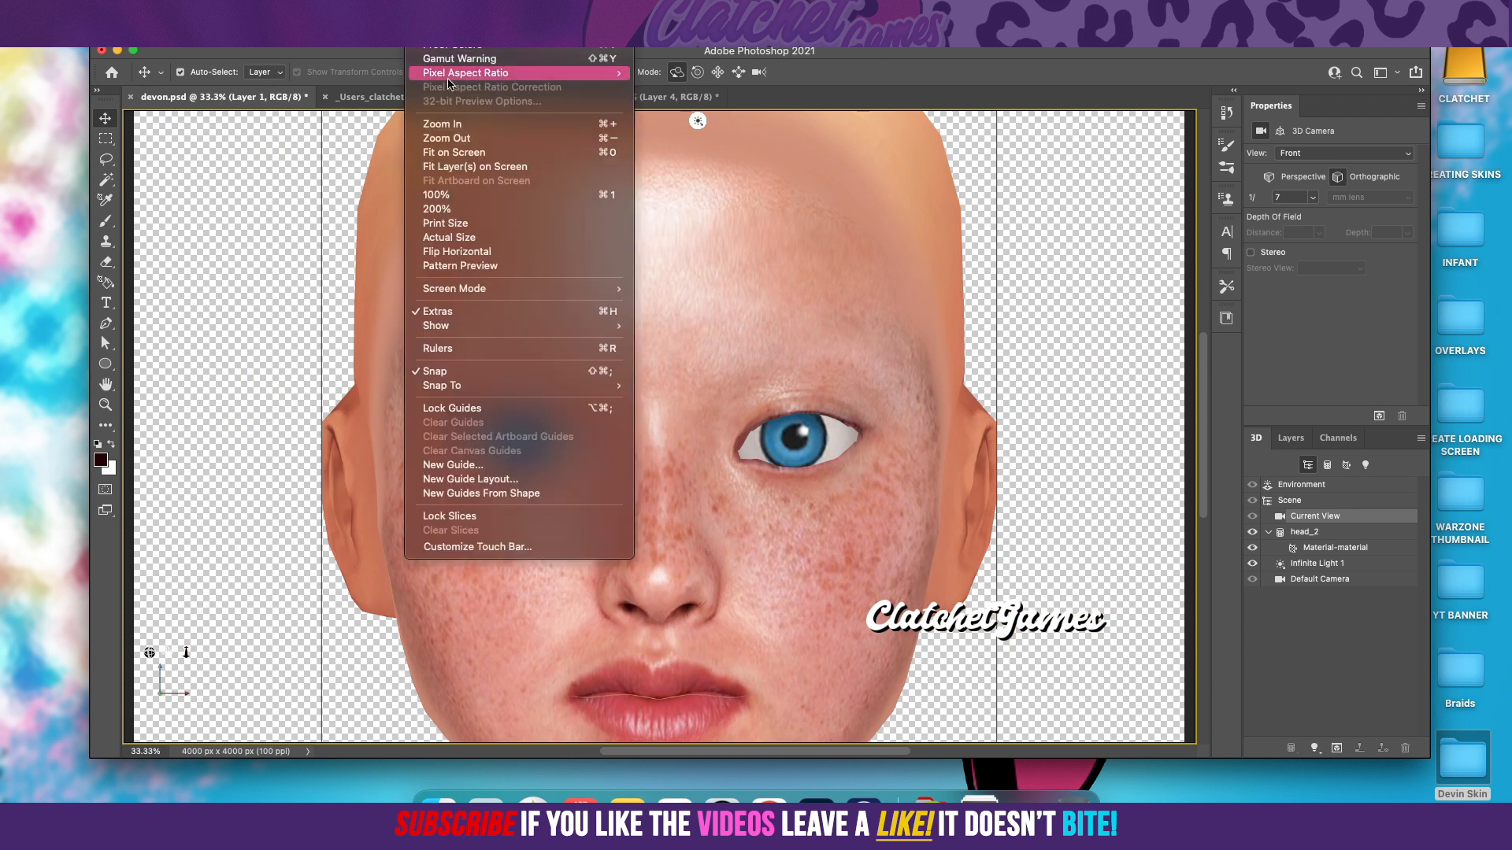
pyautogui.click(456, 138)
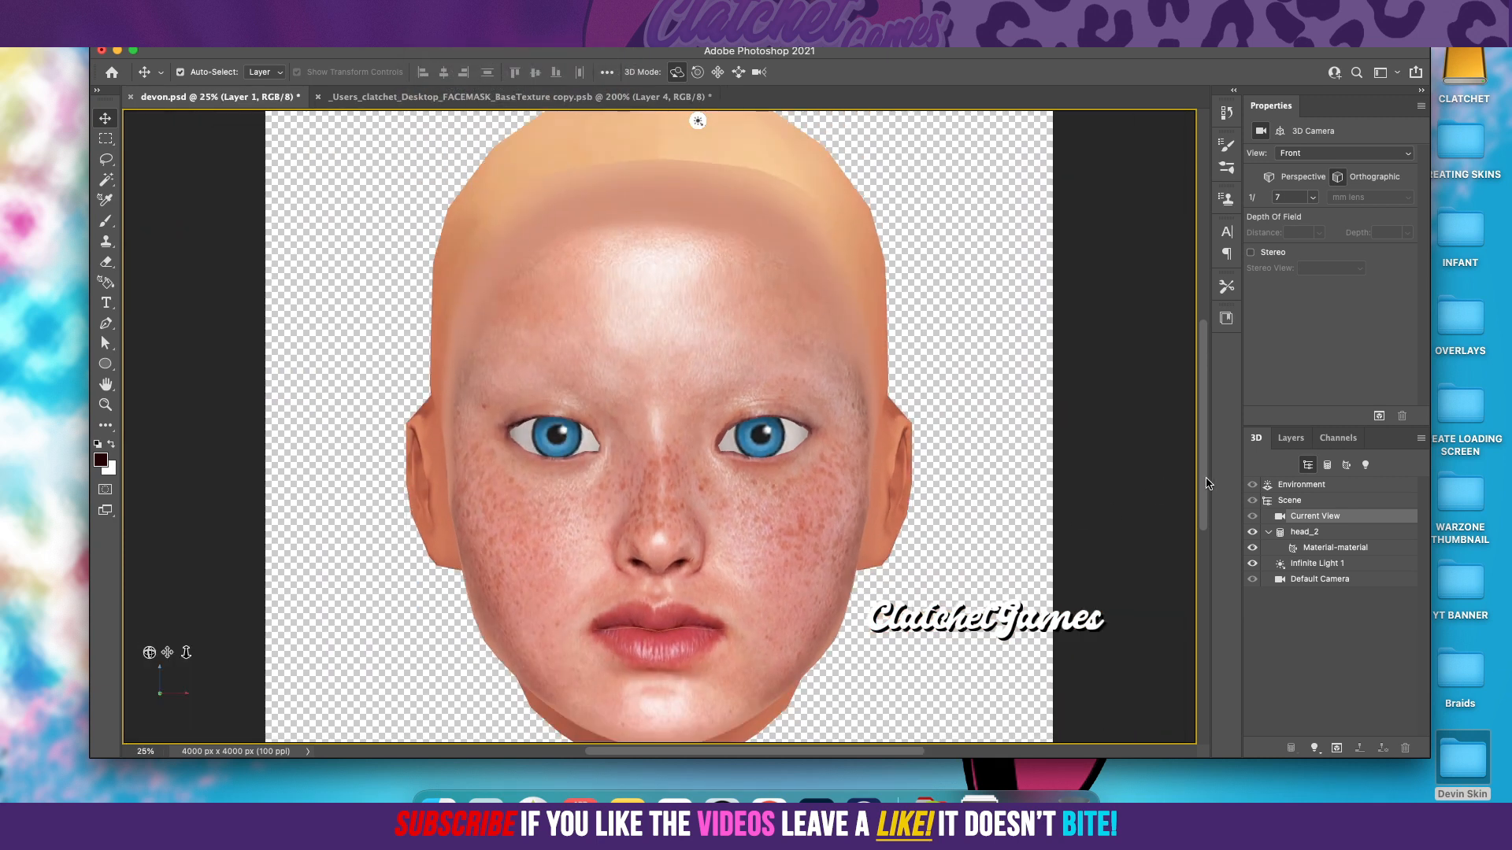
pyautogui.scroll(-3, 1207, 500)
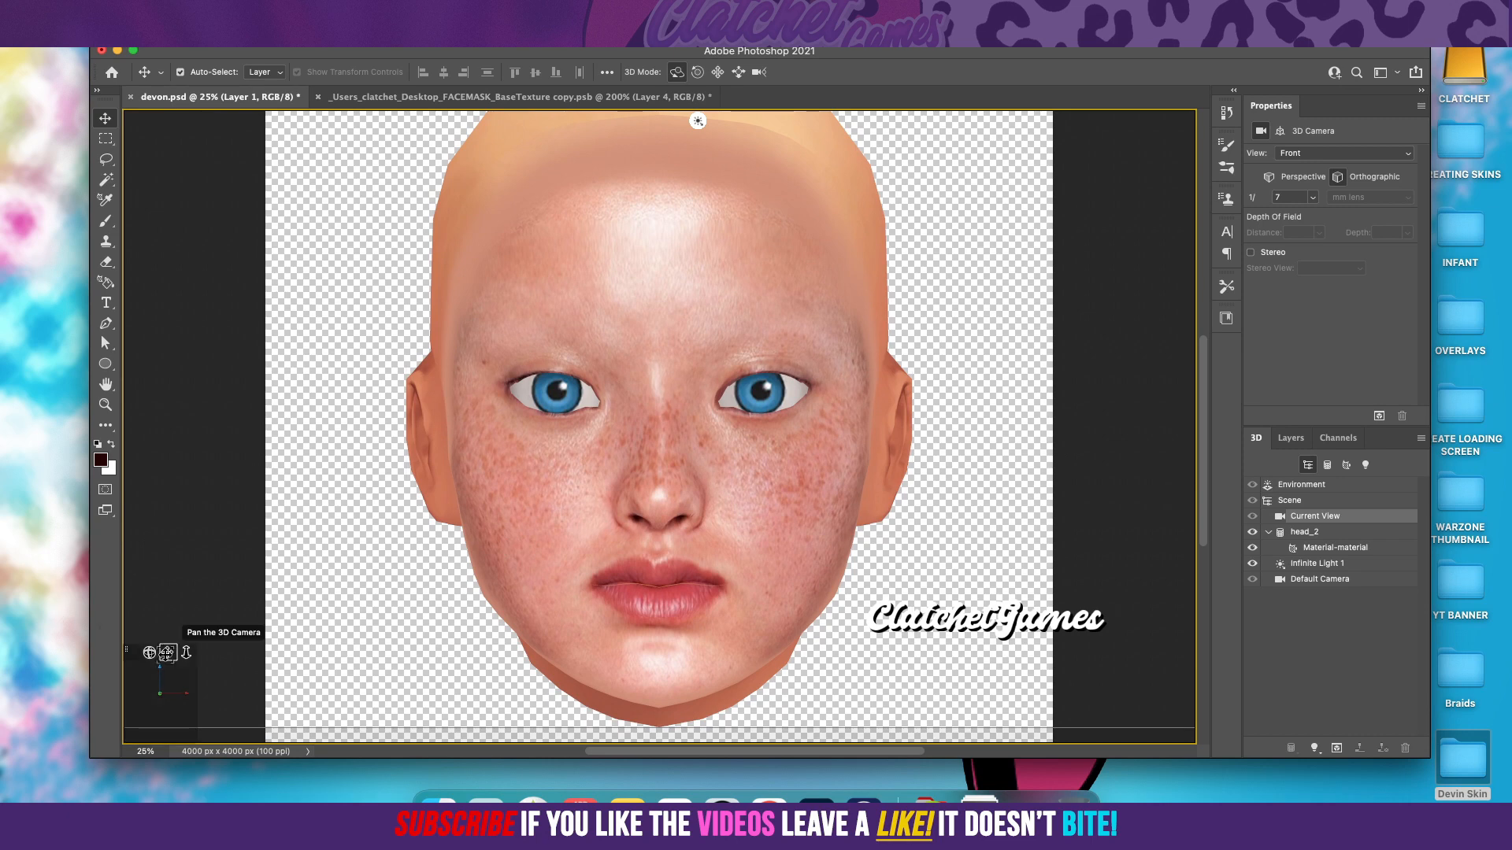
pyautogui.moveTo(149, 653)
pyautogui.mouseDown()
pyautogui.moveTo(206, 647)
pyautogui.moveTo(103, 661)
pyautogui.moveTo(151, 650)
pyautogui.mouseUp()
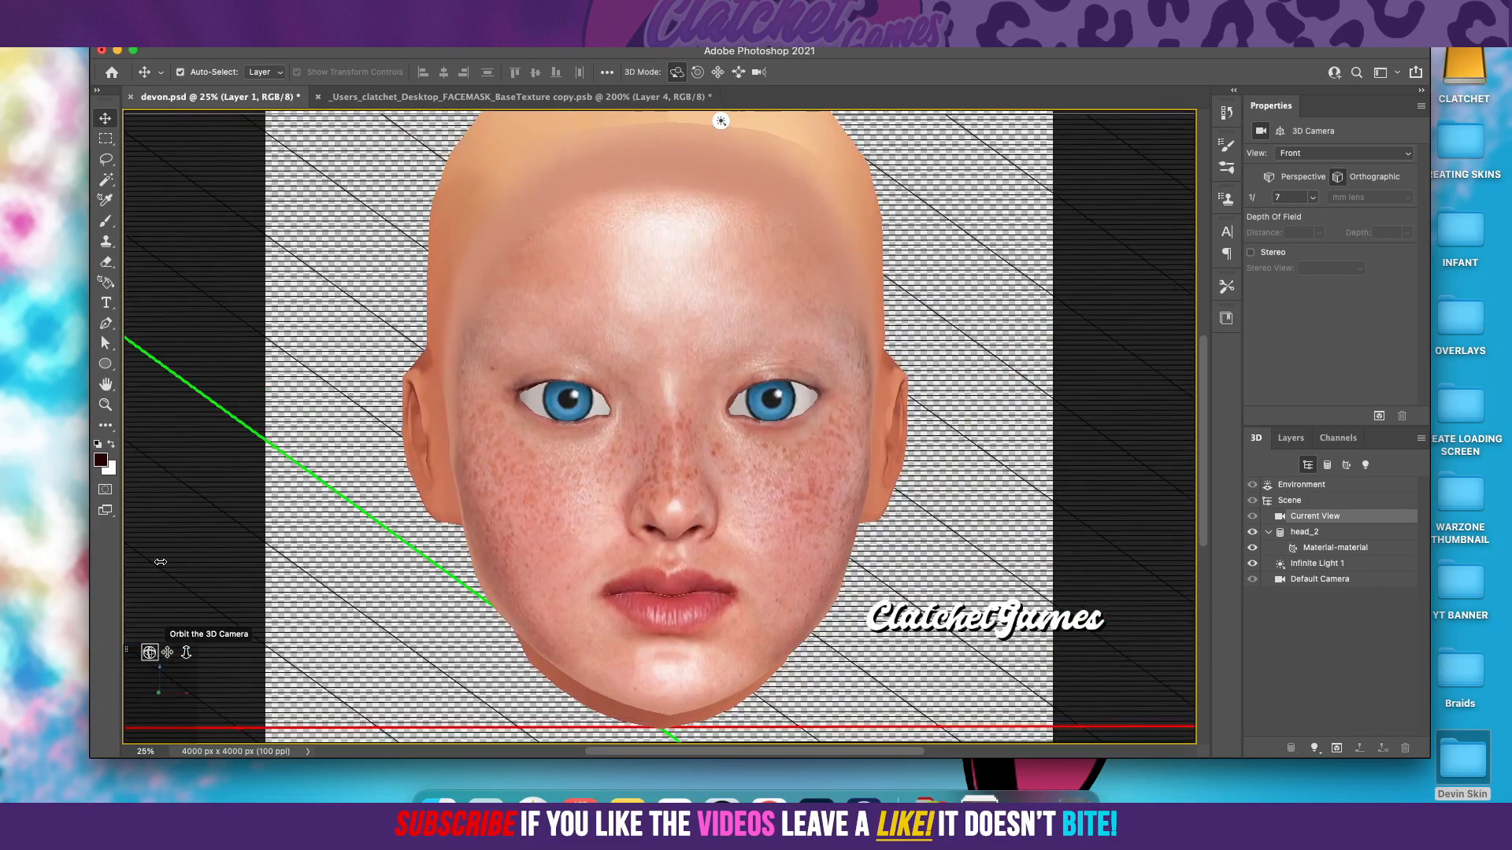
# Step: In the base texture document, draw an elliptical selection around the face on Layer 4, from above the forehead to below the chin
pyautogui.click(467, 96)
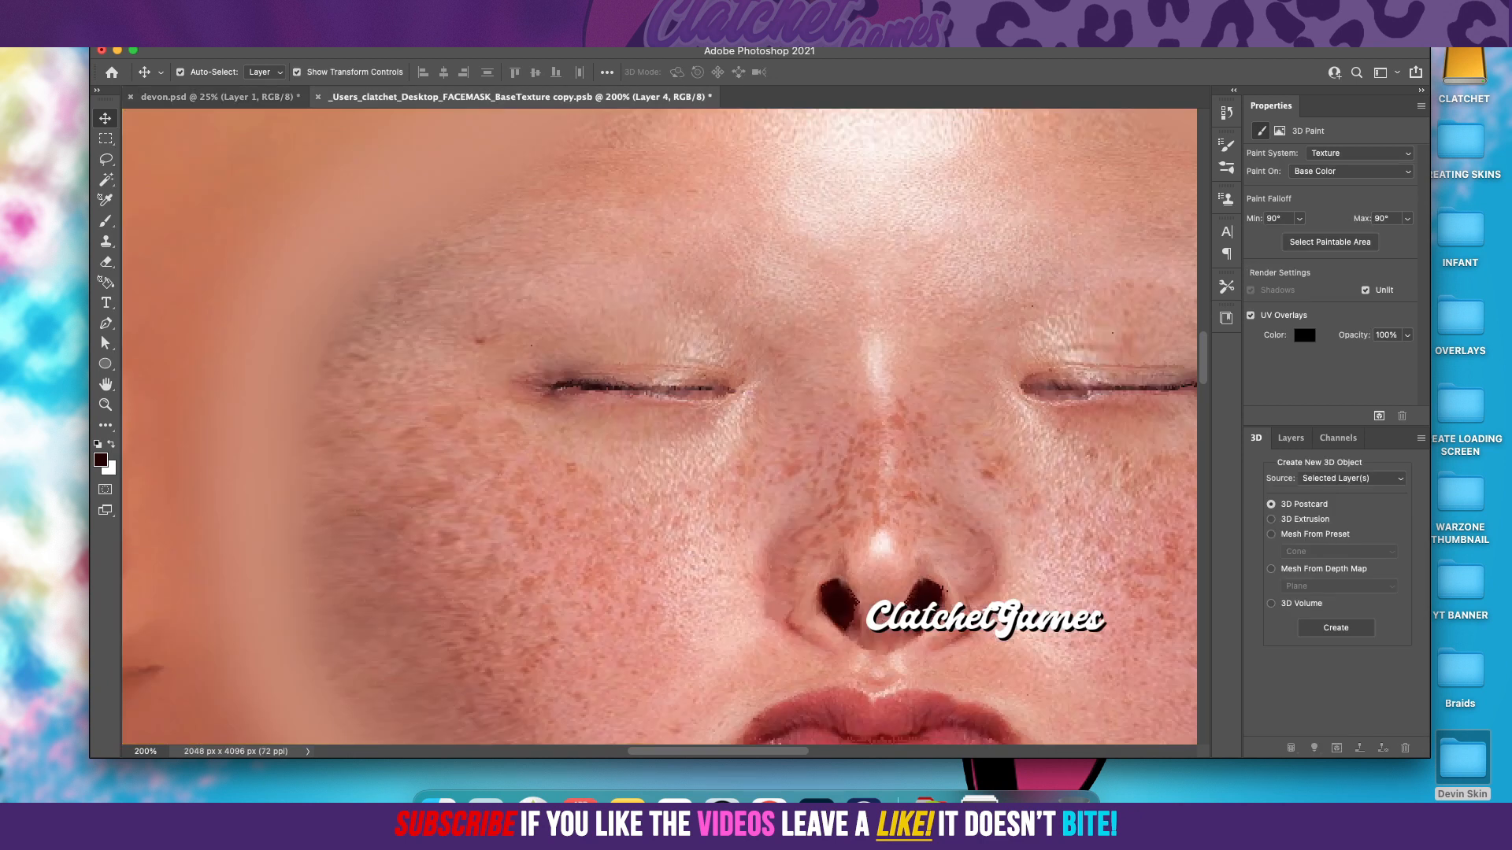
pyautogui.click(417, 24)
pyautogui.click(453, 138)
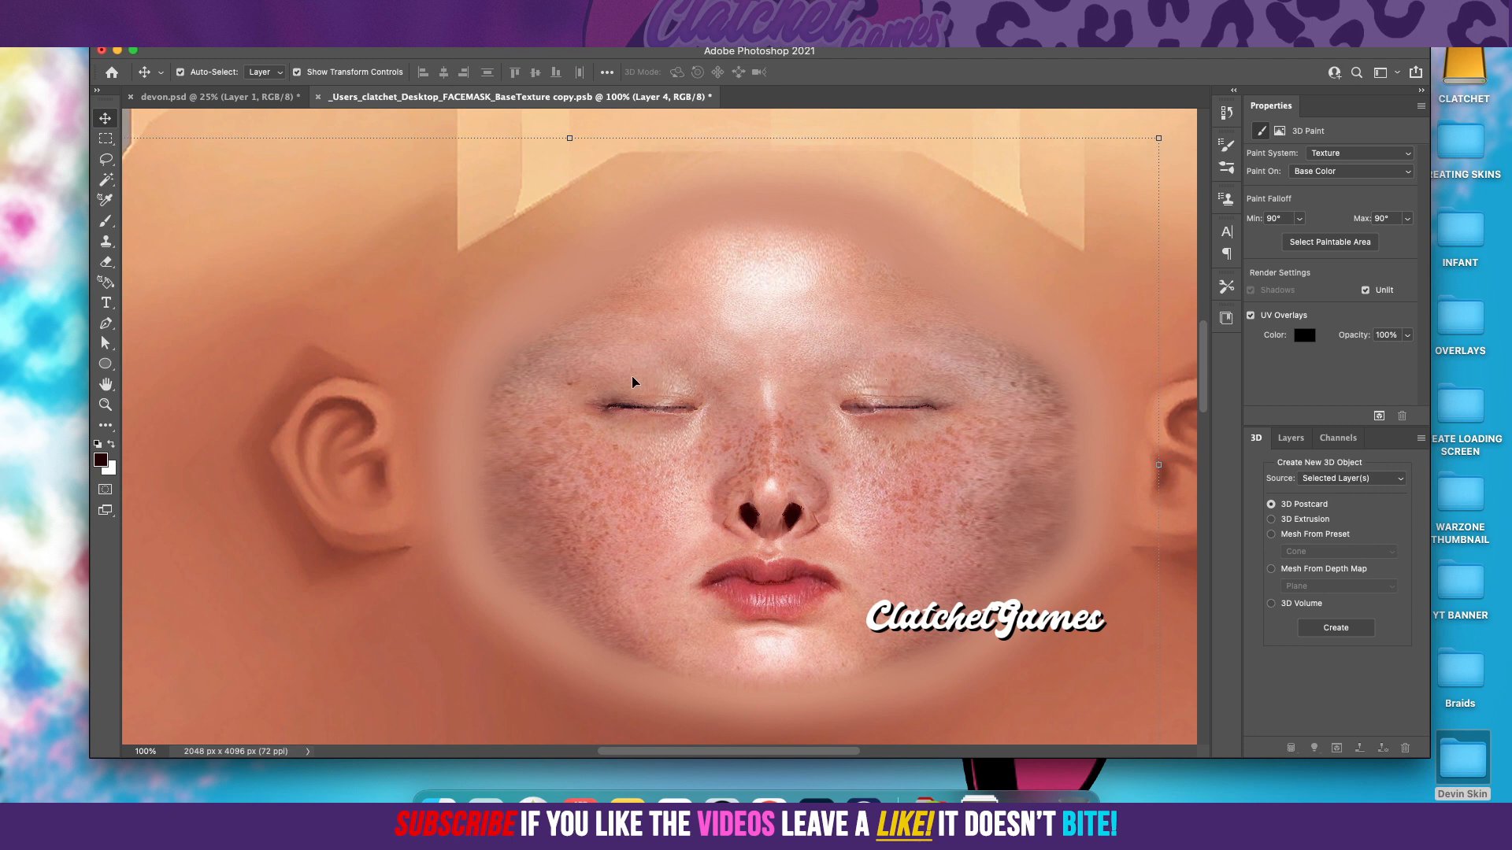
pyautogui.click(1291, 438)
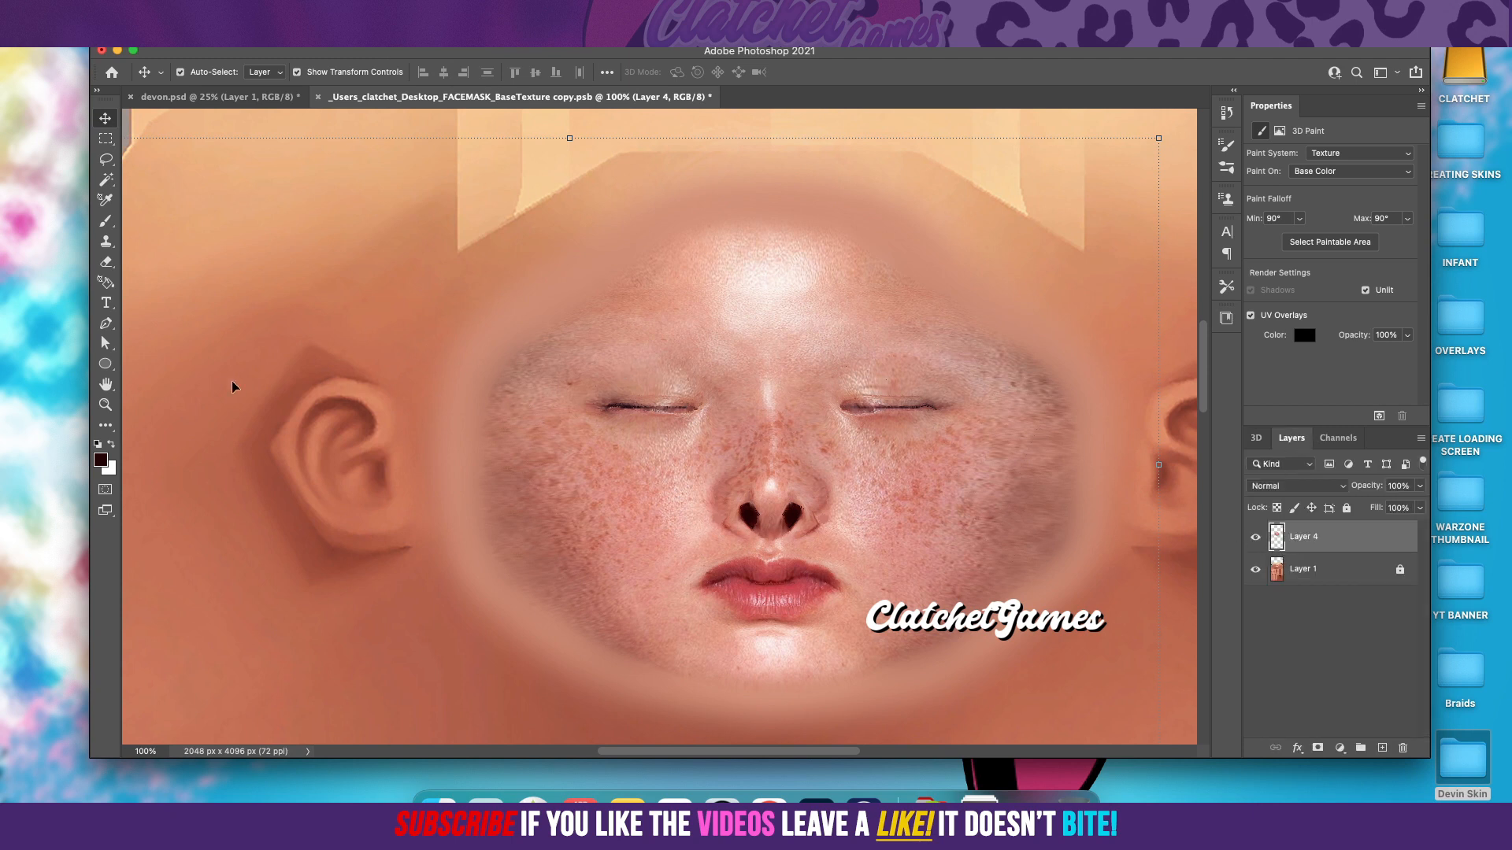
pyautogui.click(110, 145)
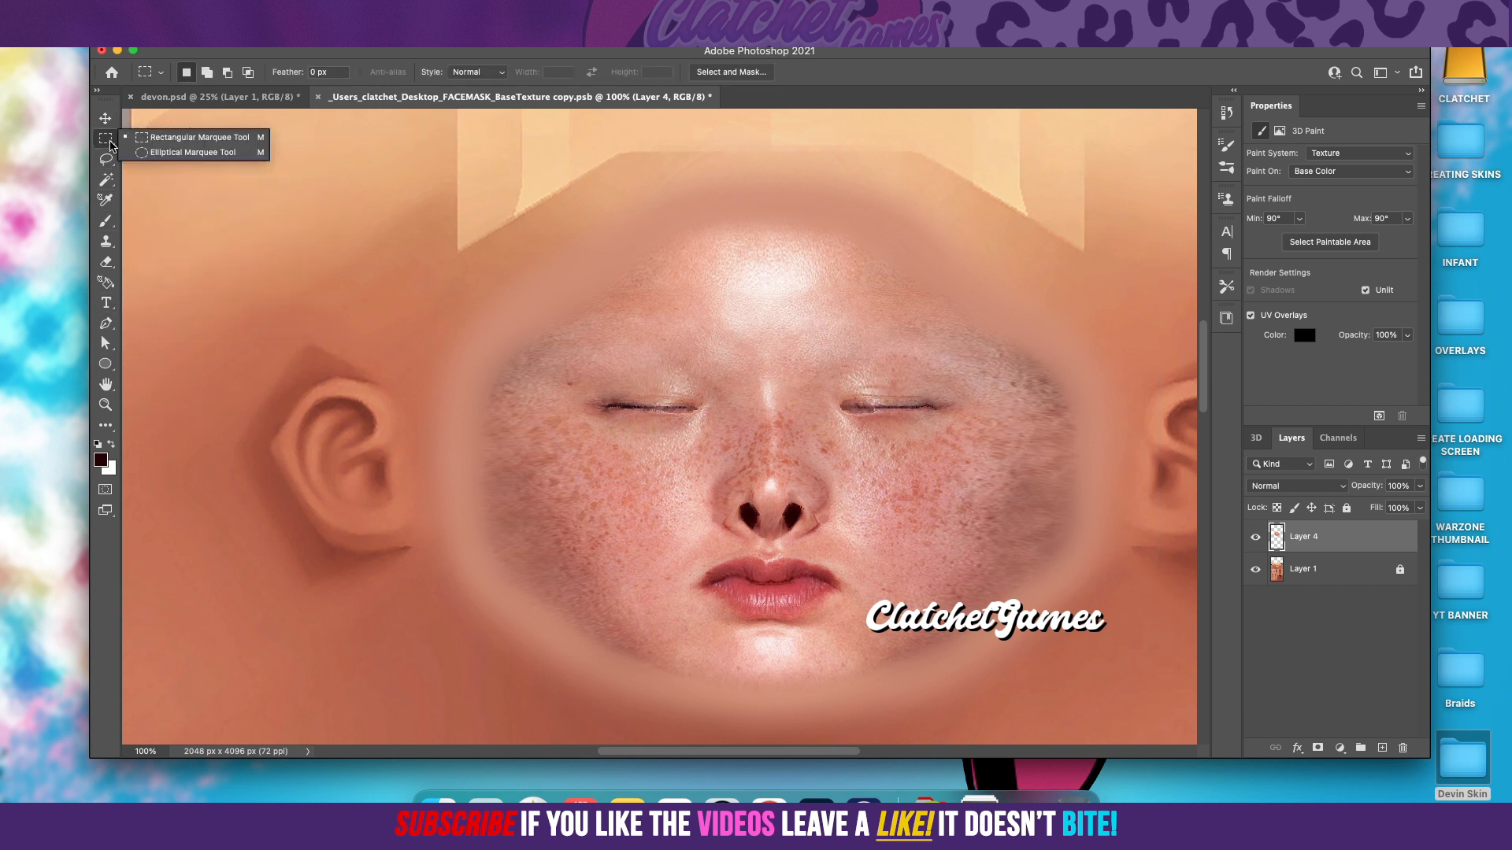
pyautogui.click(164, 154)
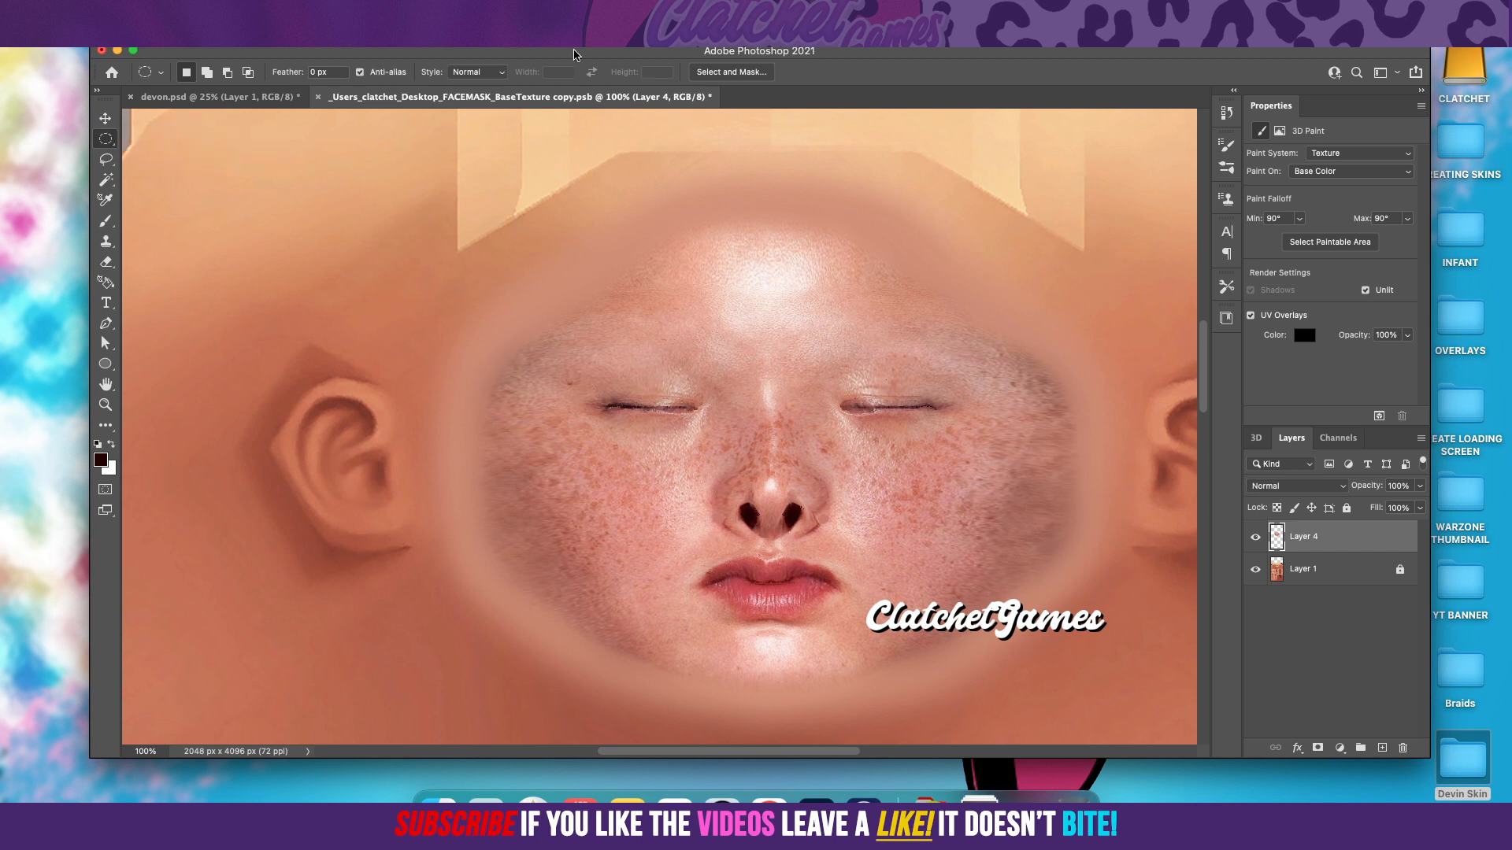
pyautogui.click(423, 11)
pyautogui.click(463, 139)
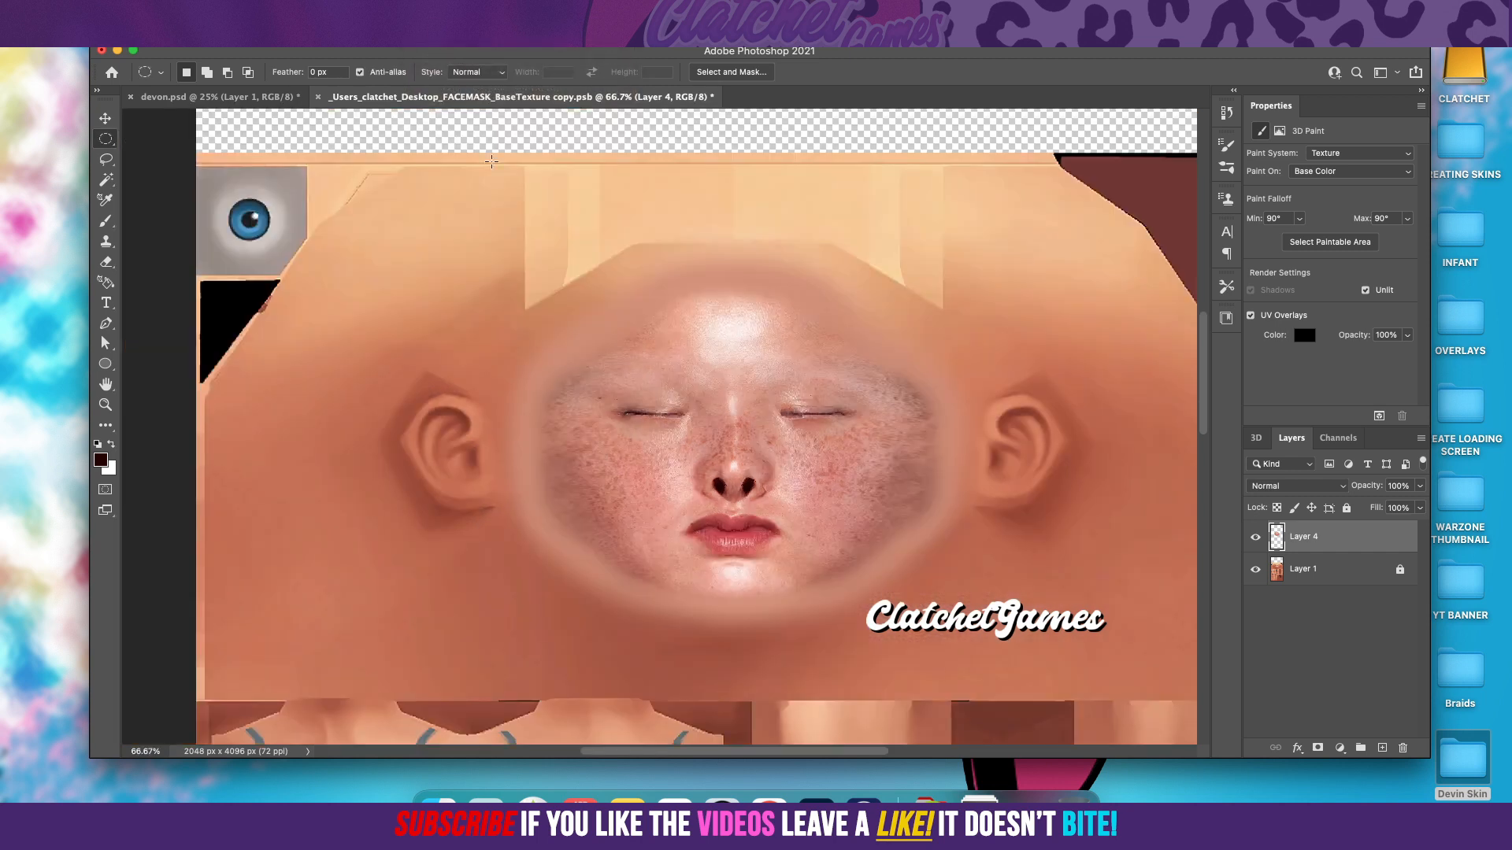
pyautogui.moveTo(540, 233); pyautogui.dragTo(928, 631)
pyautogui.moveTo(561, 209); pyautogui.dragTo(906, 638)
pyautogui.moveTo(907, 625); pyautogui.dragTo(904, 634)
pyautogui.moveTo(553, 208); pyautogui.dragTo(913, 643)
# Step: Open Select and Mask for the elliptical selection and feather its edge by 40.1 px
pyautogui.rightClick(740, 534)
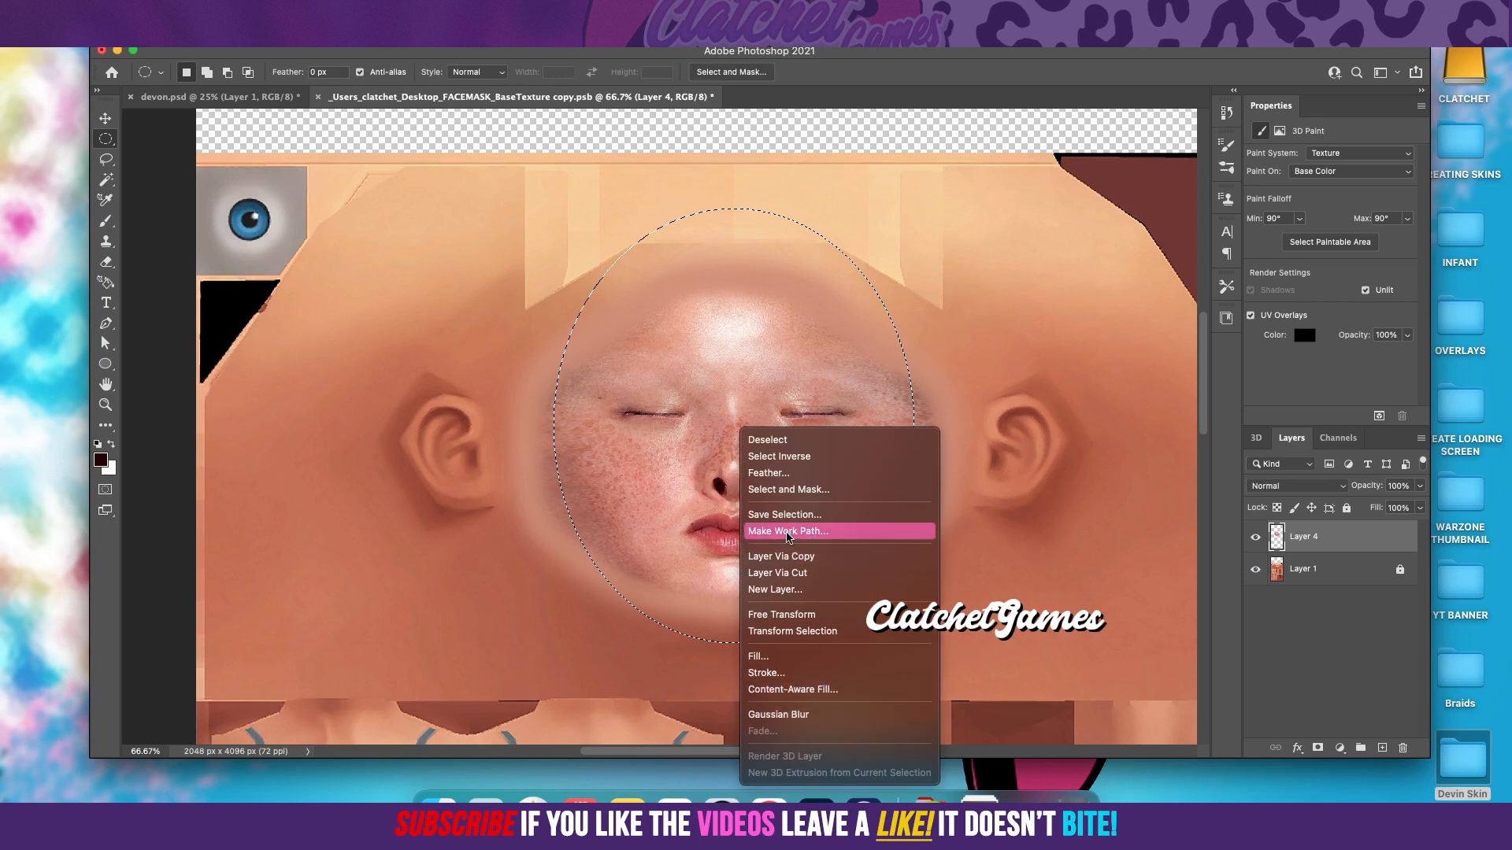
pyautogui.click(775, 494)
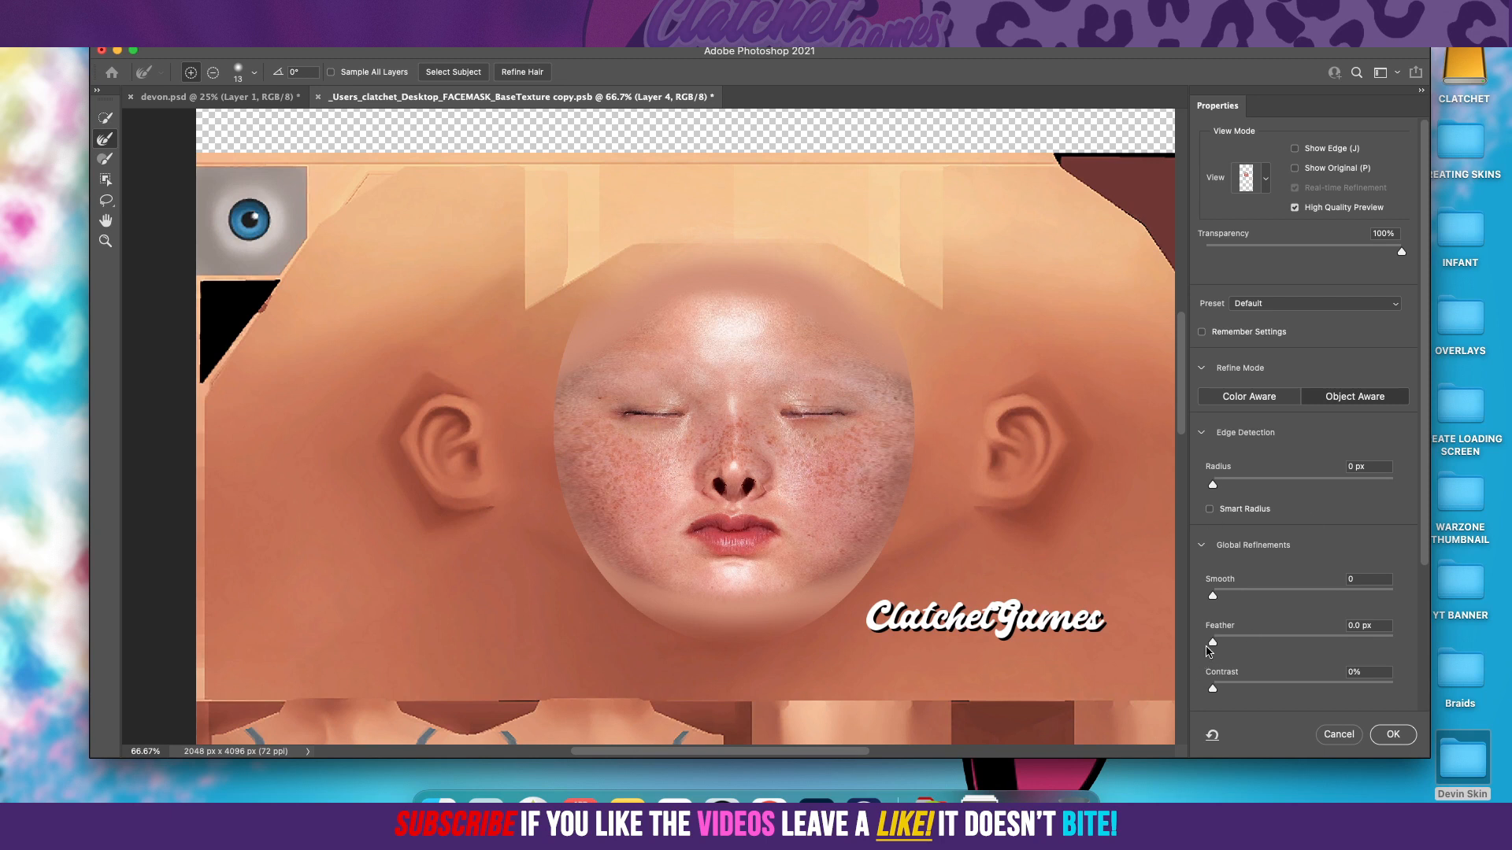
pyautogui.moveTo(1217, 644); pyautogui.dragTo(1275, 647)
pyautogui.moveTo(1275, 643)
pyautogui.mouseDown()
pyautogui.moveTo(1327, 644)
pyautogui.moveTo(1283, 645)
pyautogui.moveTo(1306, 643)
pyautogui.mouseUp()
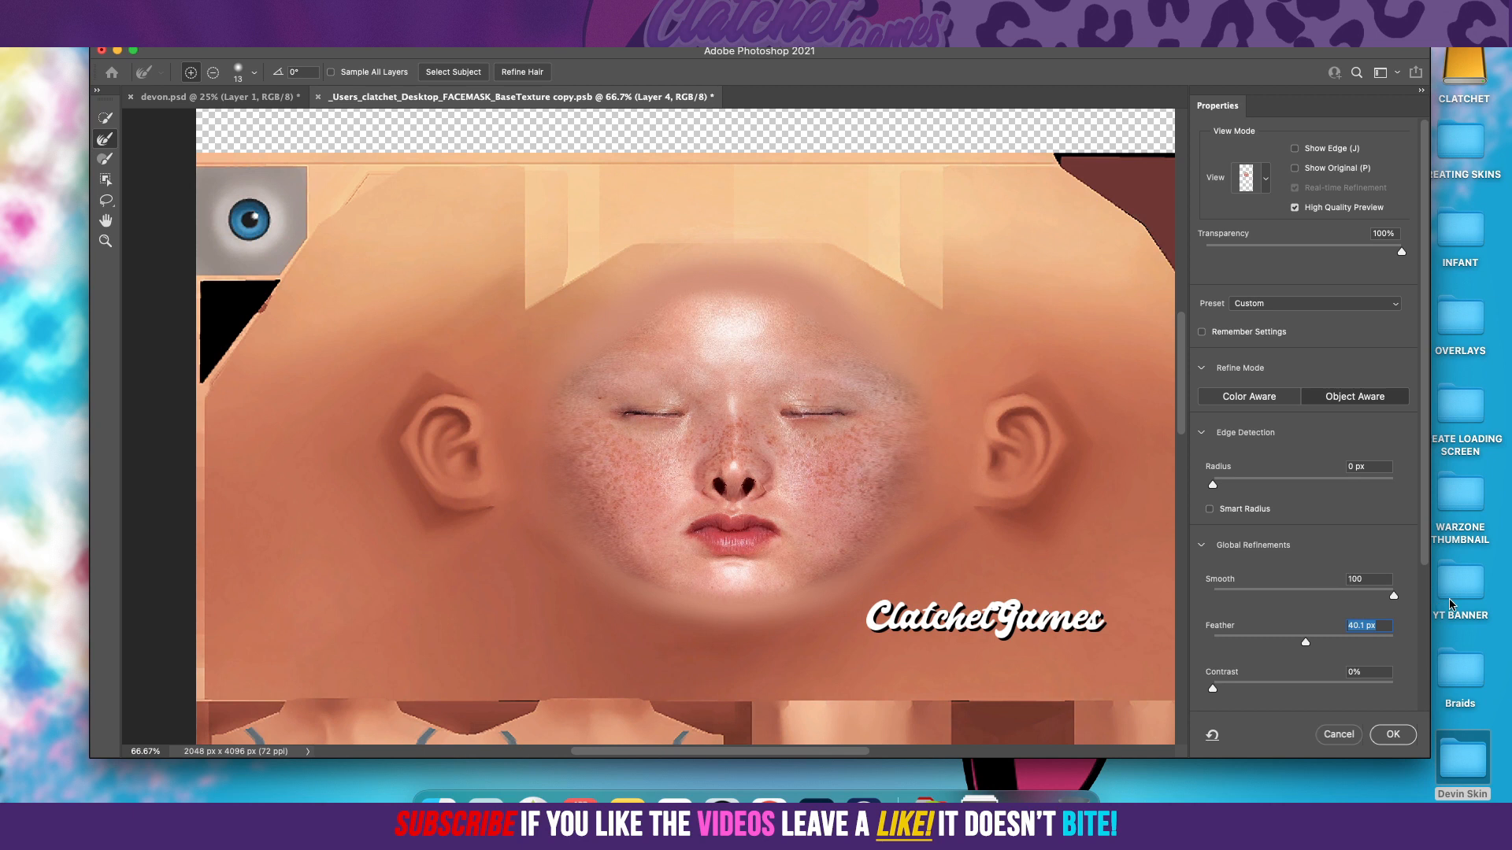
# Step: Apply the refinement with Radius and Smooth at 0, and add the feathered selection as a layer mask on Layer 4
pyautogui.hotkey('shift', 'Tab')
pyautogui.moveTo(1215, 481)
pyautogui.mouseDown()
pyautogui.moveTo(1371, 501)
pyautogui.moveTo(1204, 491)
pyautogui.mouseUp()
pyautogui.hotkey('shift', 'Tab')
pyautogui.scroll(-3, 1419, 500)
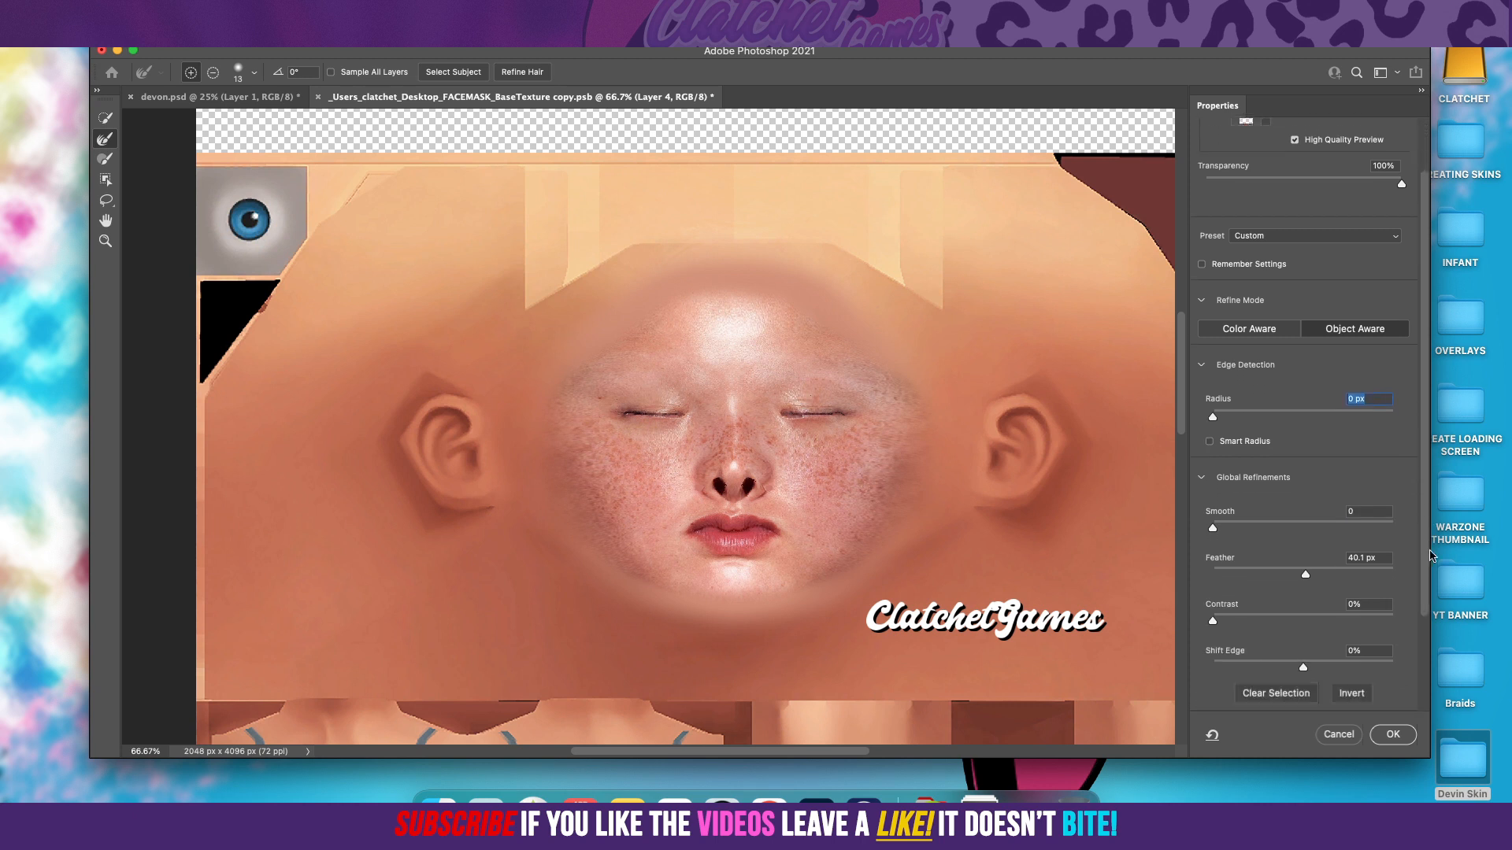
pyautogui.scroll(2, 1438, 596)
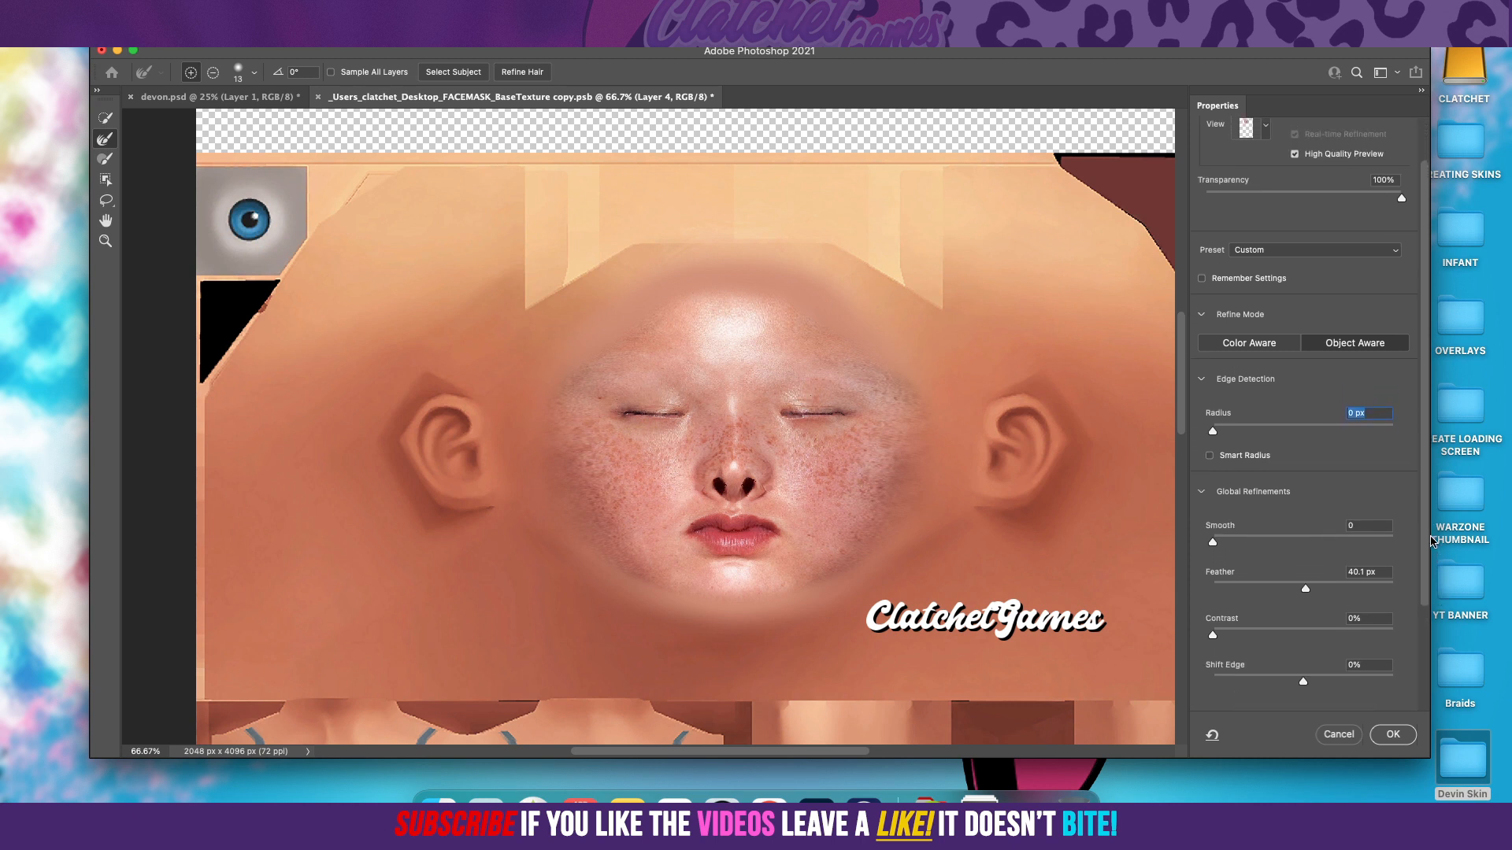
pyautogui.scroll(1, 1430, 536)
pyautogui.moveTo(1303, 614)
pyautogui.mouseDown()
pyautogui.moveTo(1271, 616)
pyautogui.moveTo(1307, 618)
pyautogui.mouseUp()
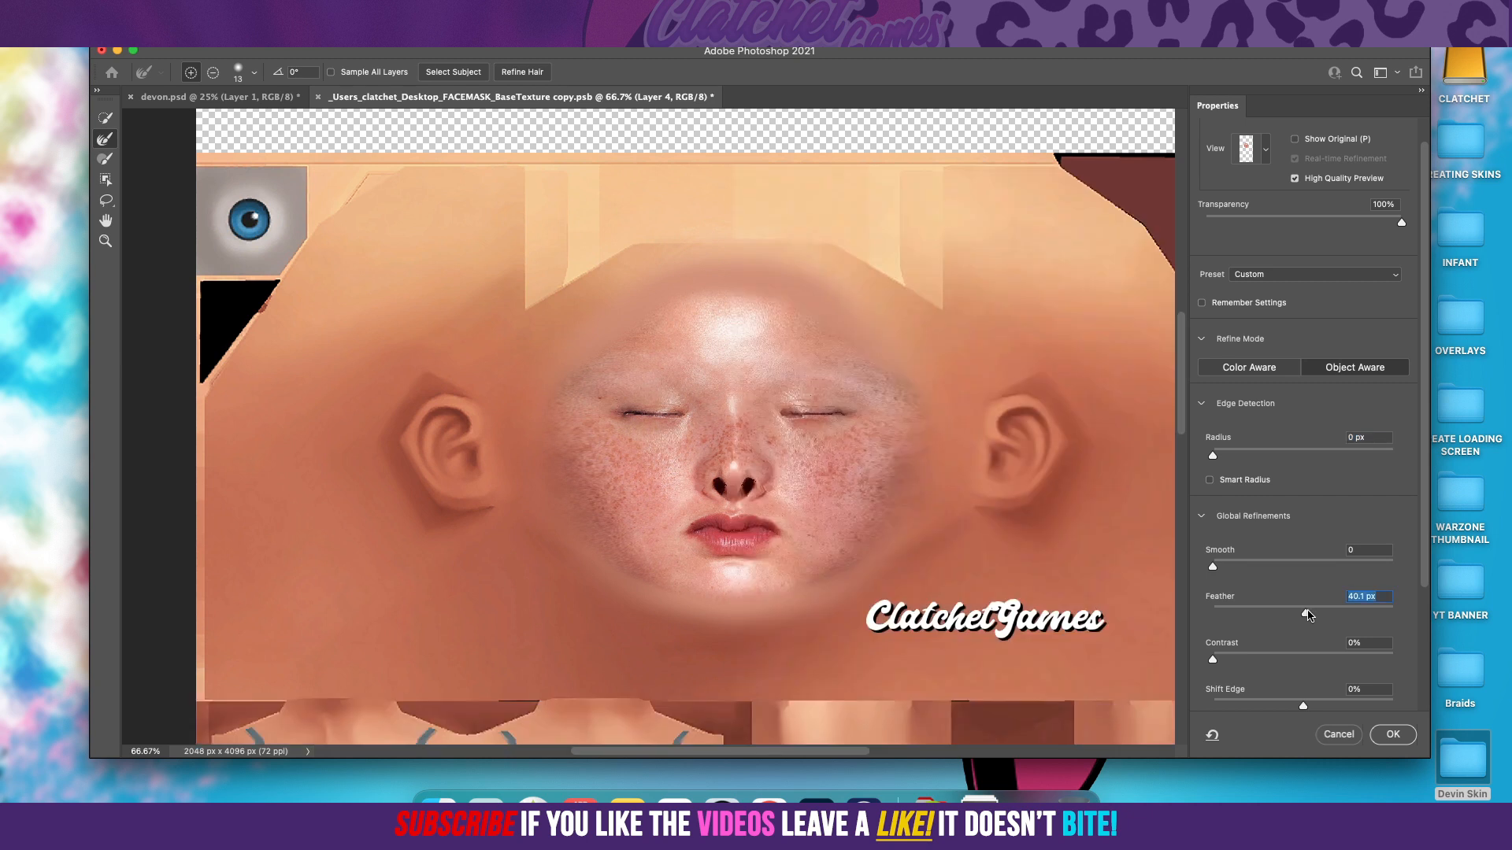
pyautogui.click(1393, 735)
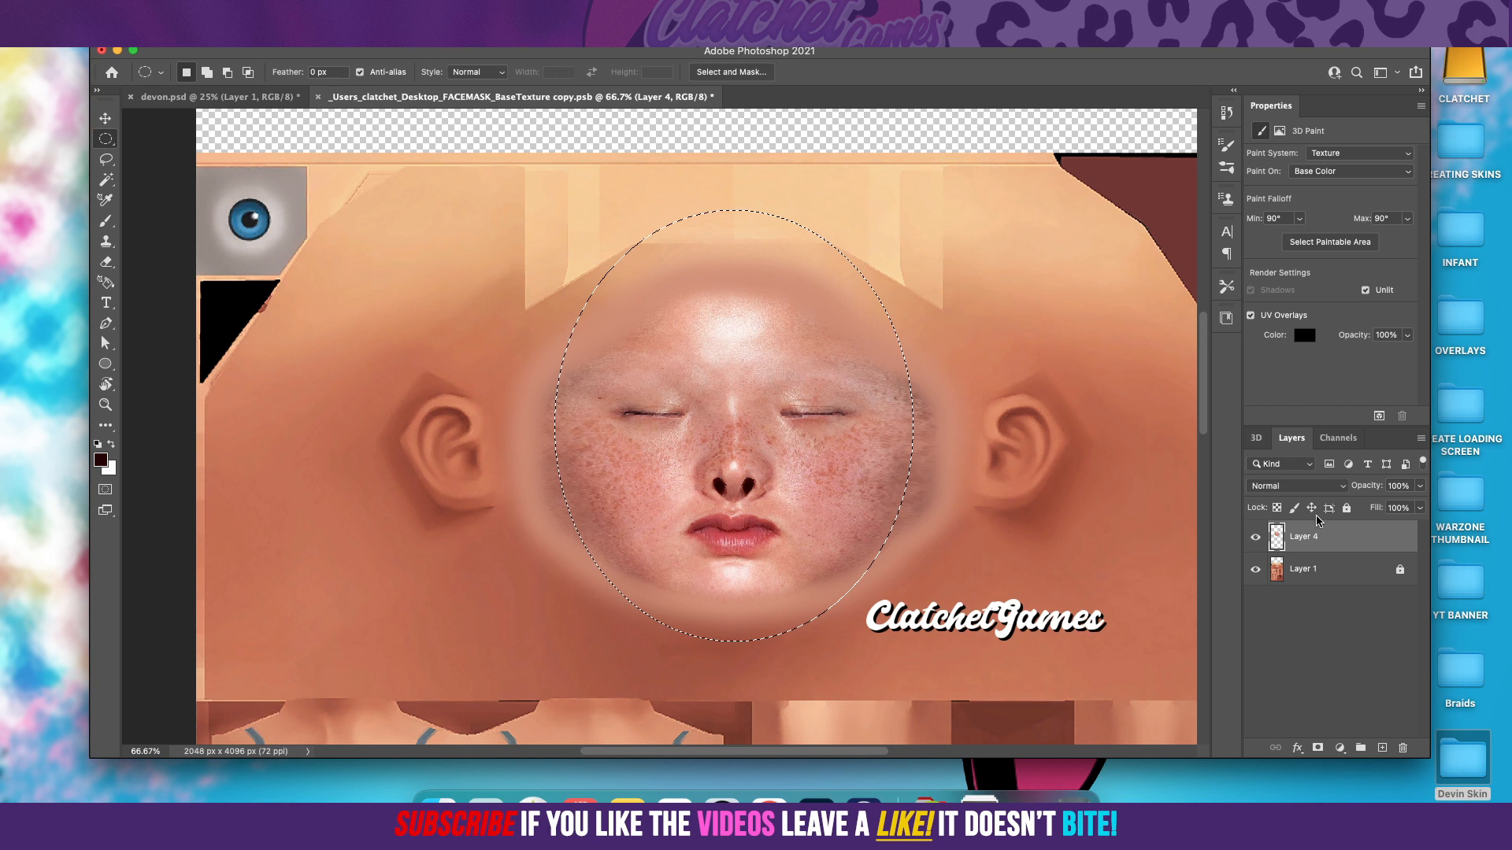
pyautogui.click(1318, 748)
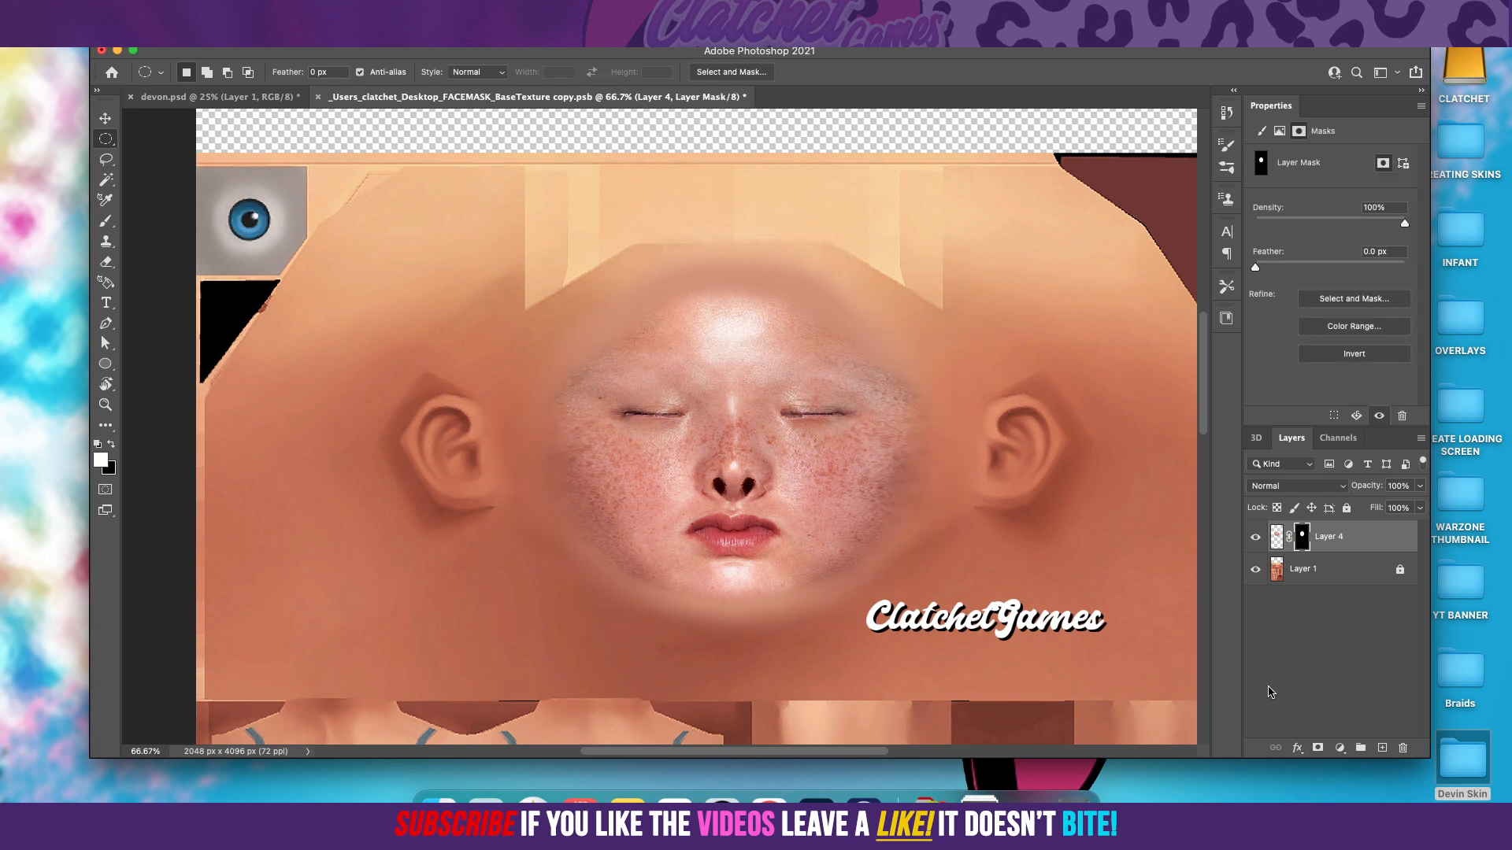
# Step: Toggle Layer 1's visibility to examine the masked face's soft edges alone and against the base skin, leaving Layer 1 visible
pyautogui.click(1254, 570)
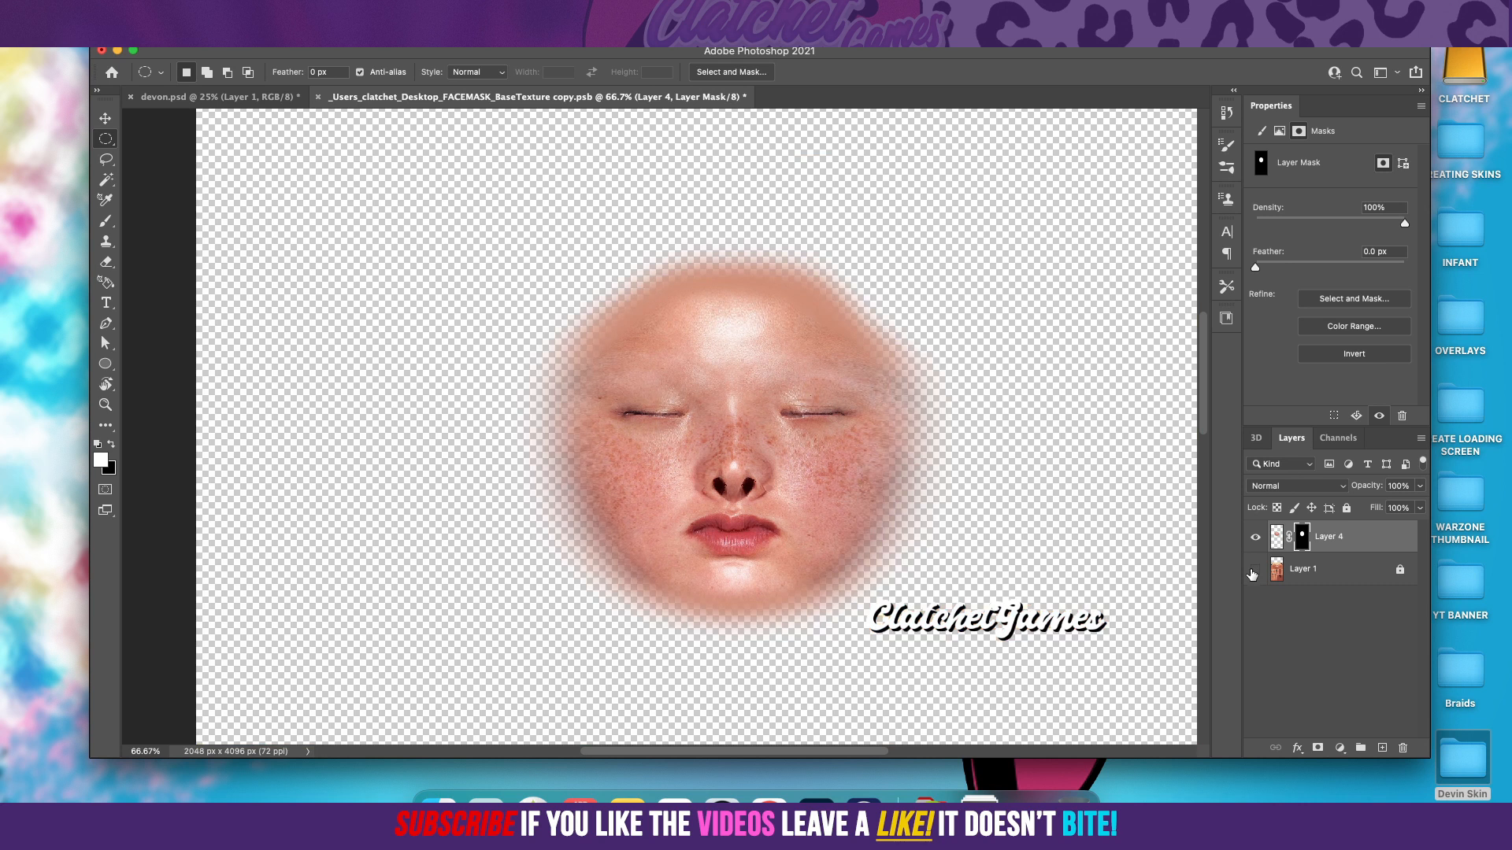
pyautogui.click(1254, 570)
pyautogui.click(1253, 571)
pyautogui.click(1253, 571)
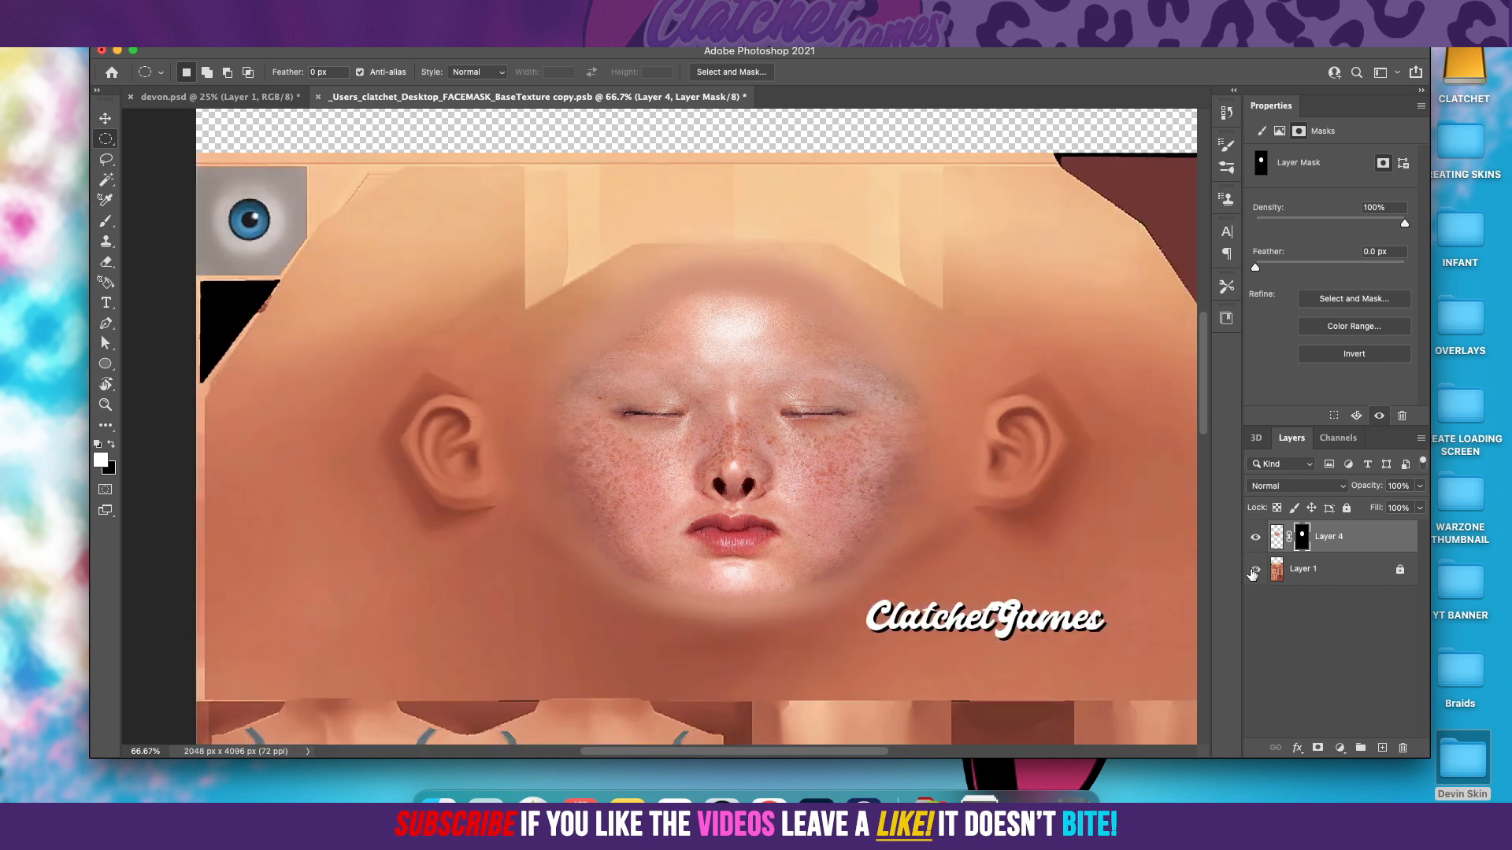
pyautogui.click(1253, 571)
pyautogui.click(1253, 571)
pyautogui.click(1253, 571)
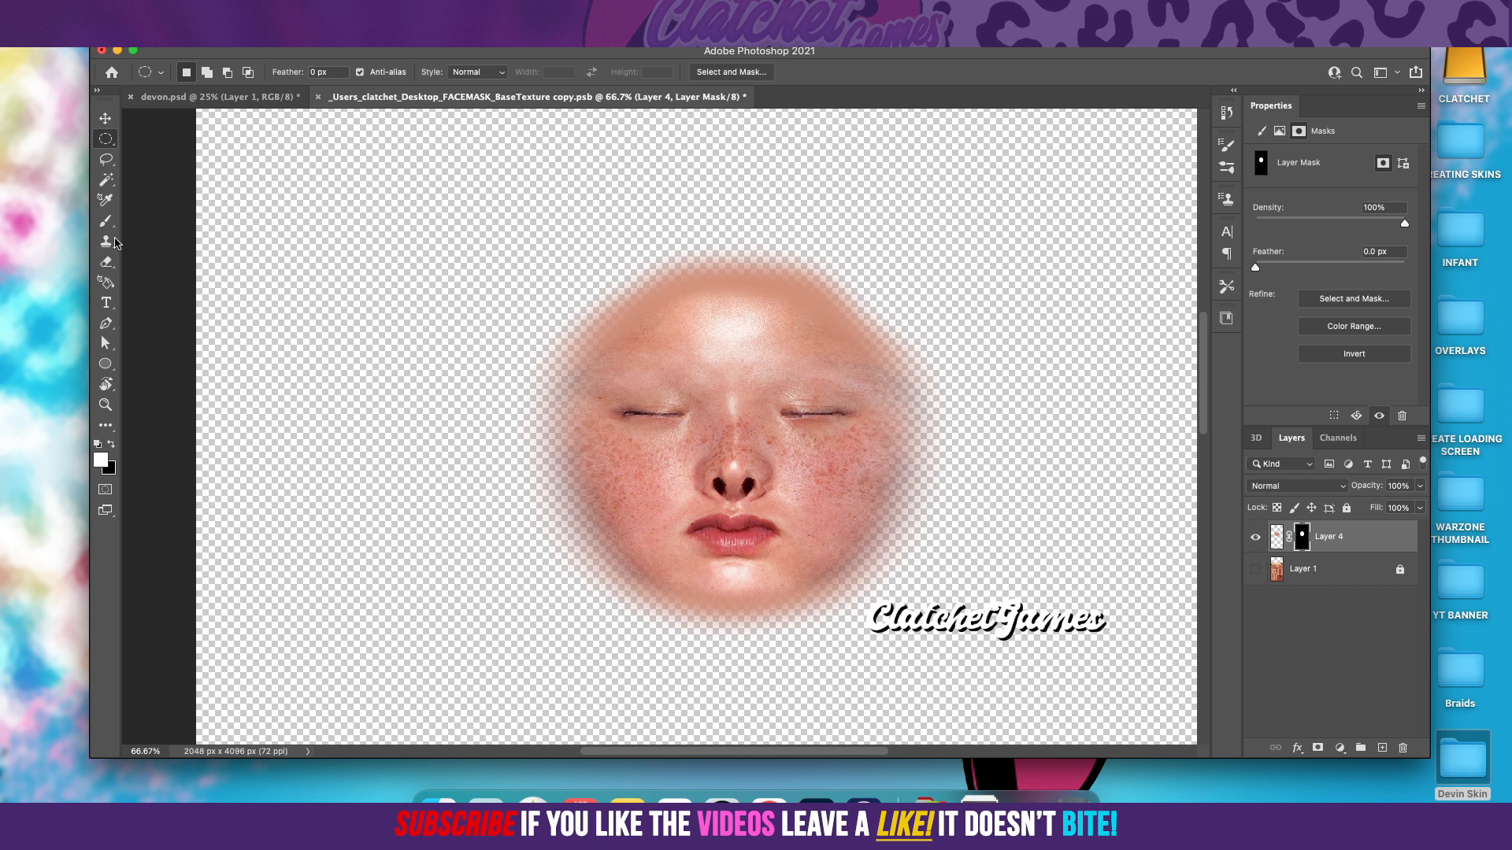
pyautogui.click(107, 264)
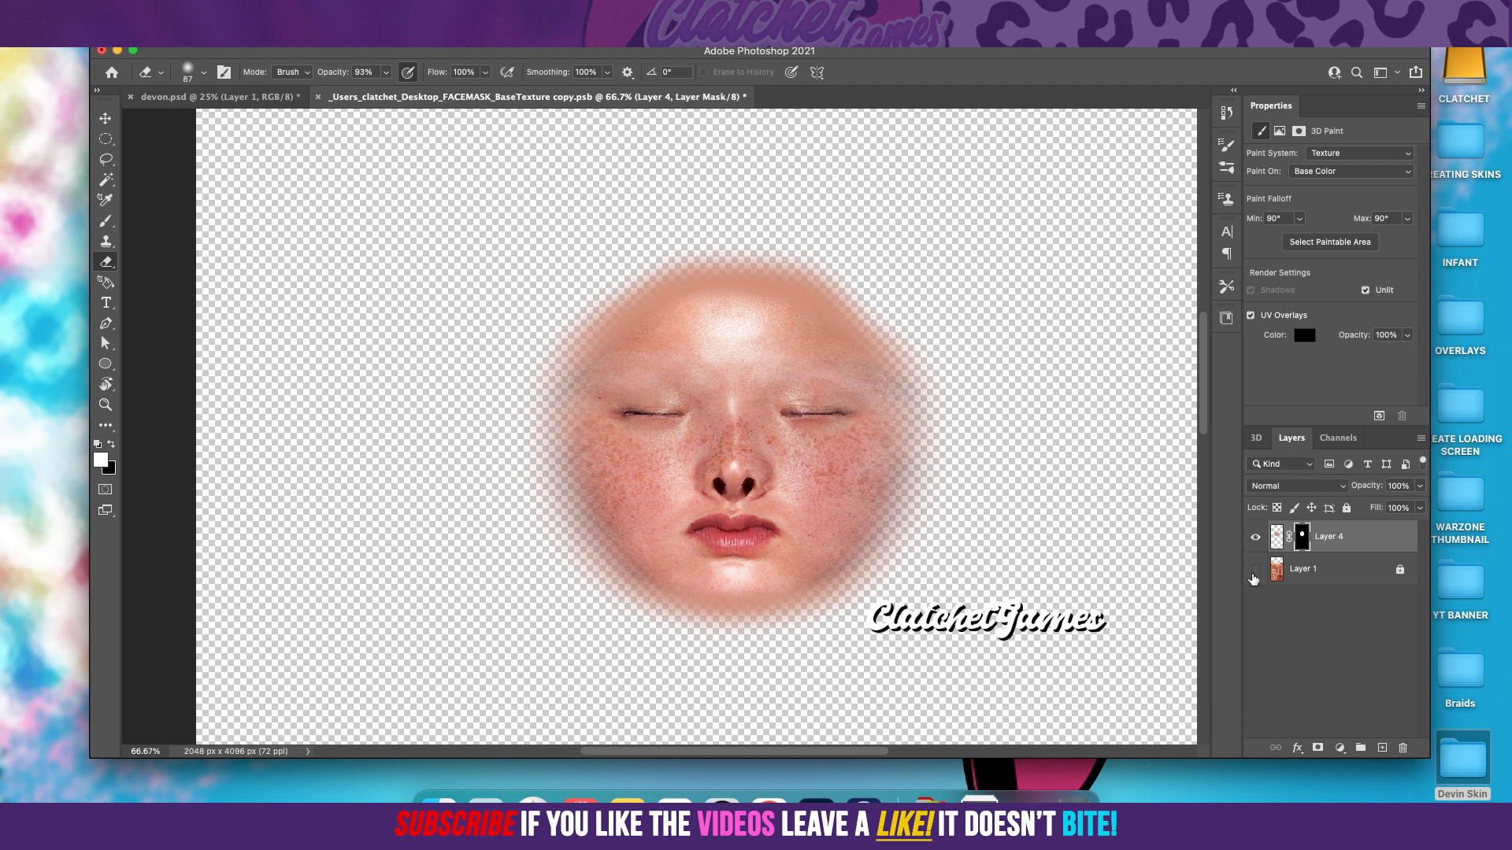
pyautogui.click(1256, 571)
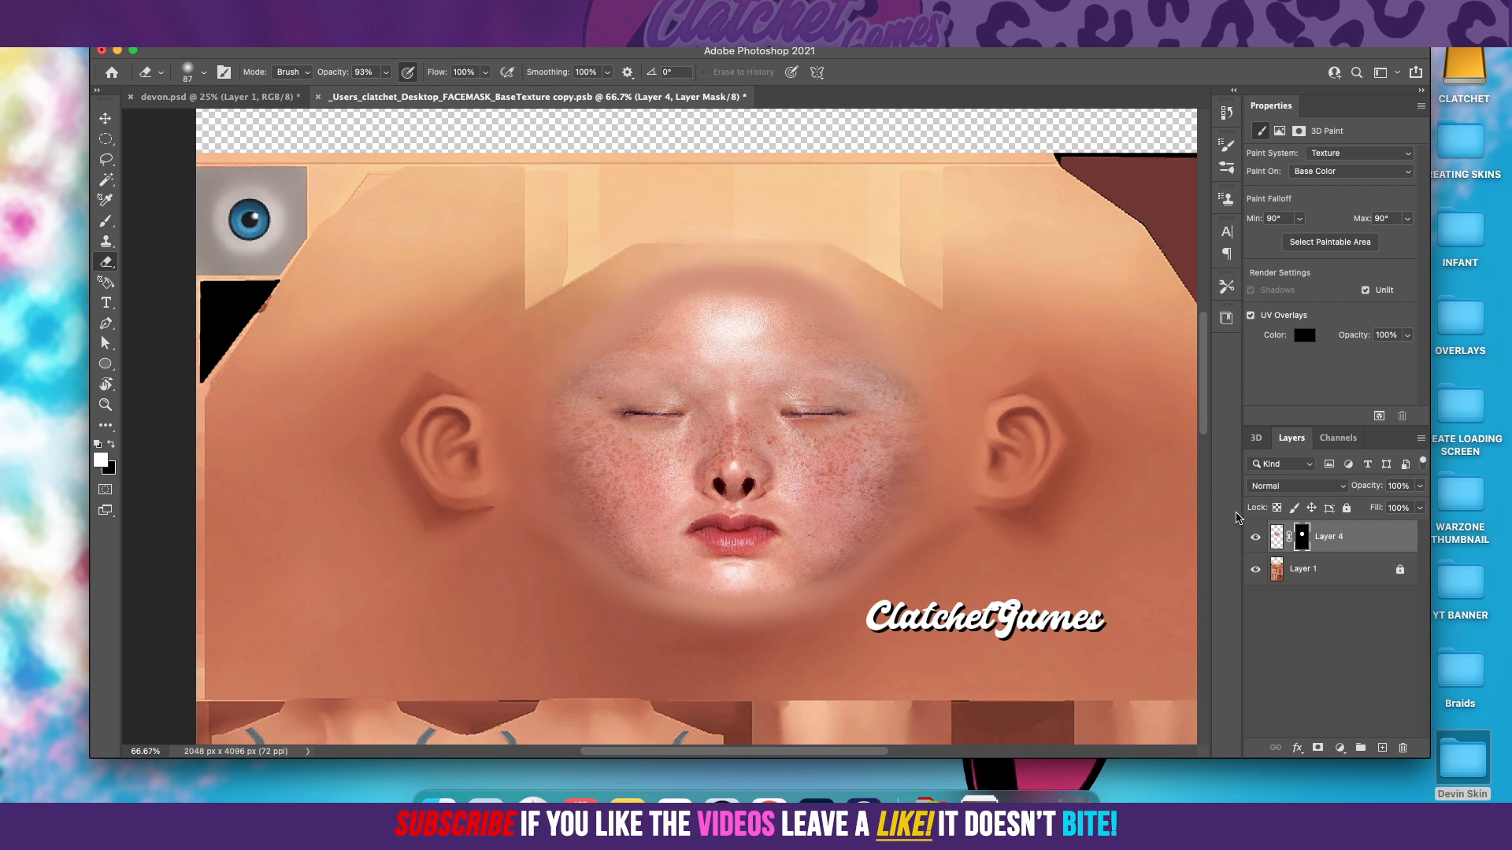
pyautogui.click(1255, 570)
pyautogui.click(1251, 571)
pyautogui.click(1251, 571)
pyautogui.click(1254, 571)
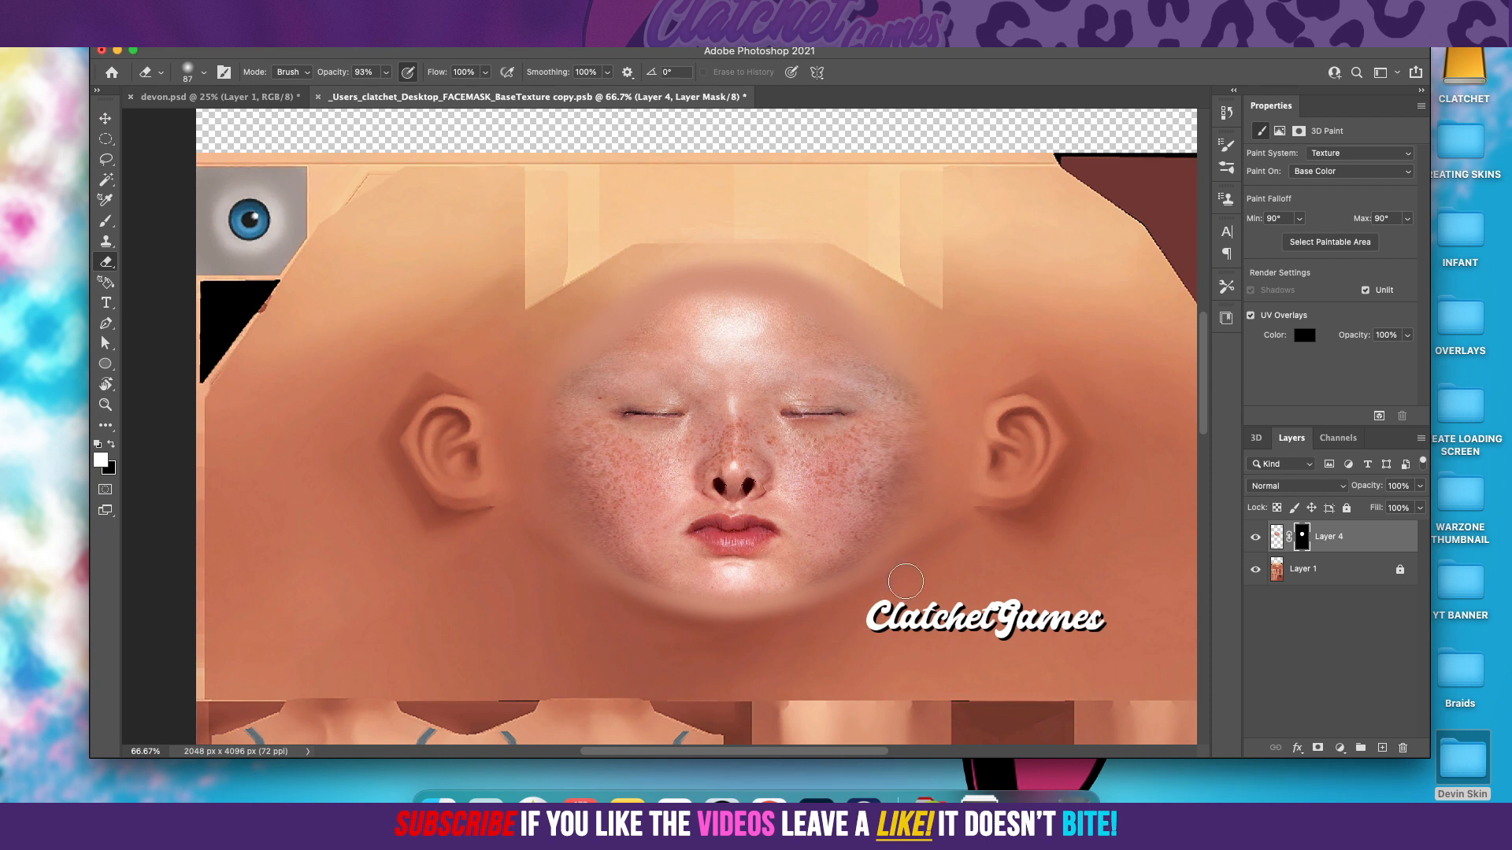
# Step: Return to devon.psd, reset the 3D camera to the Front view, and orbit the head slightly to inspect it
pyautogui.click(265, 101)
pyautogui.click(105, 119)
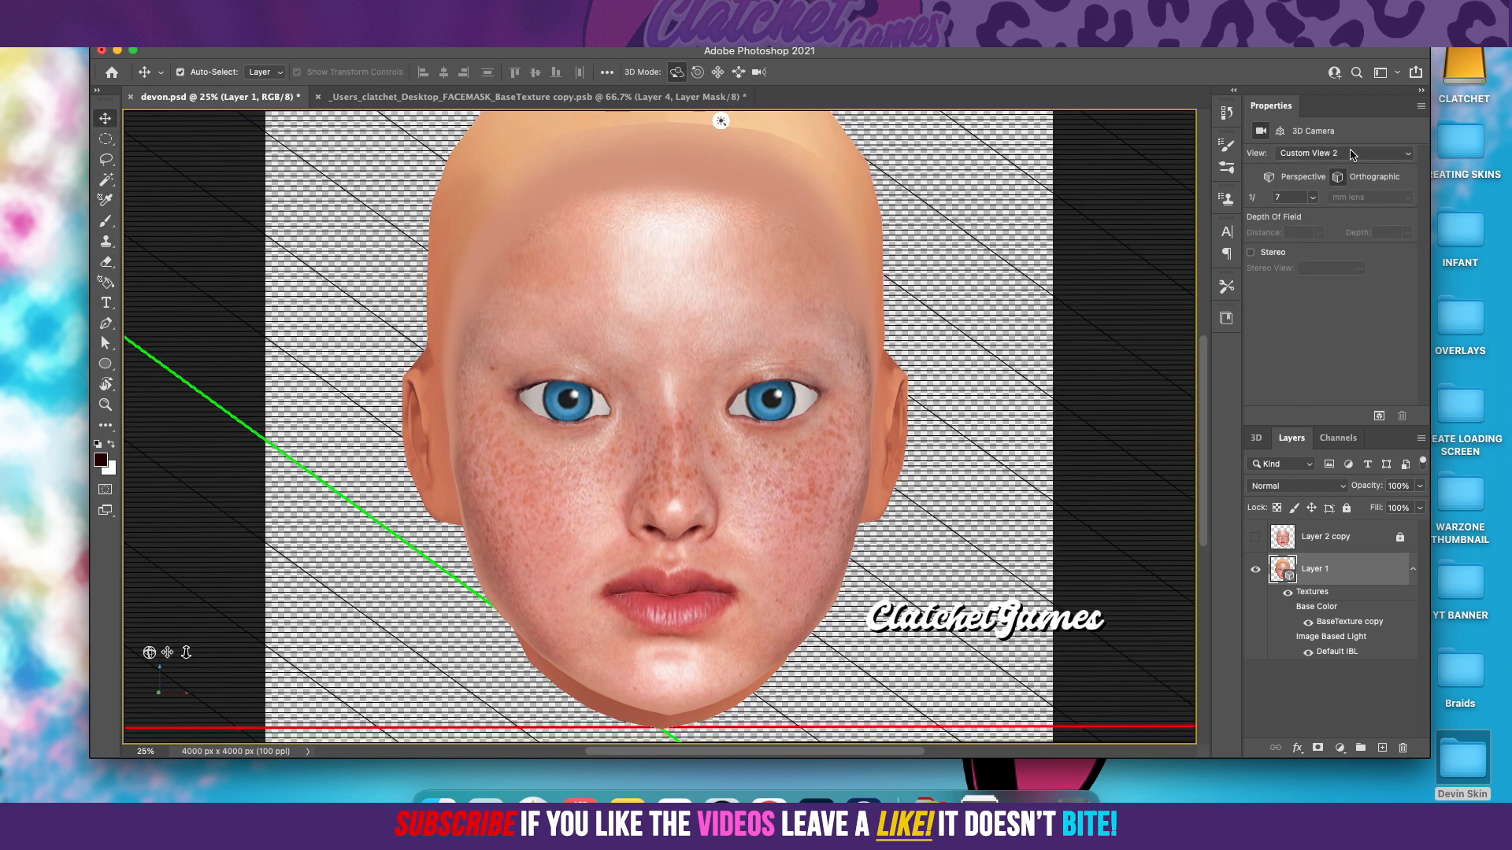
pyautogui.click(1351, 155)
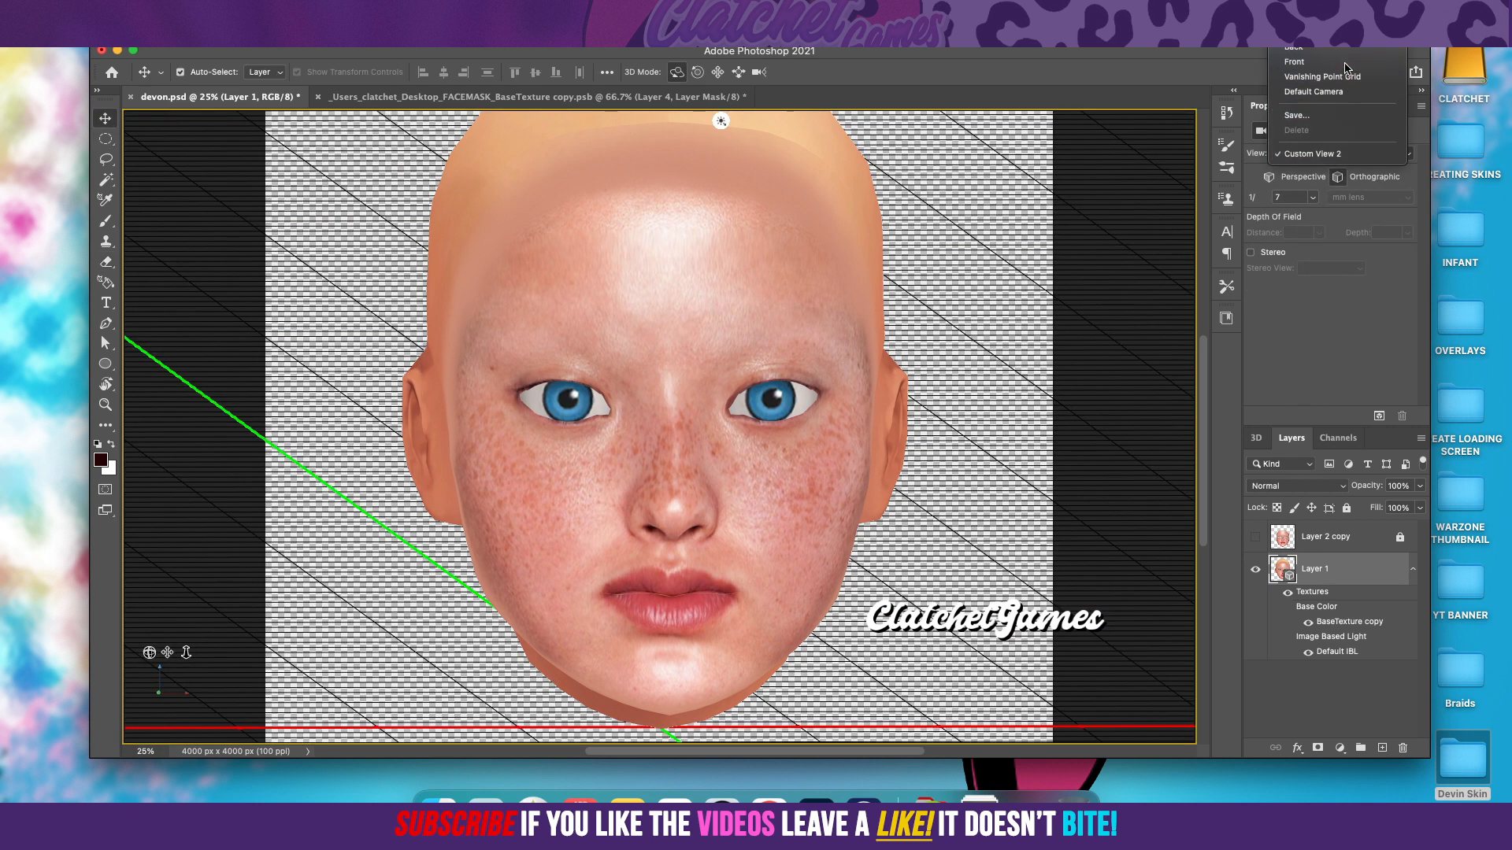
pyautogui.click(1345, 63)
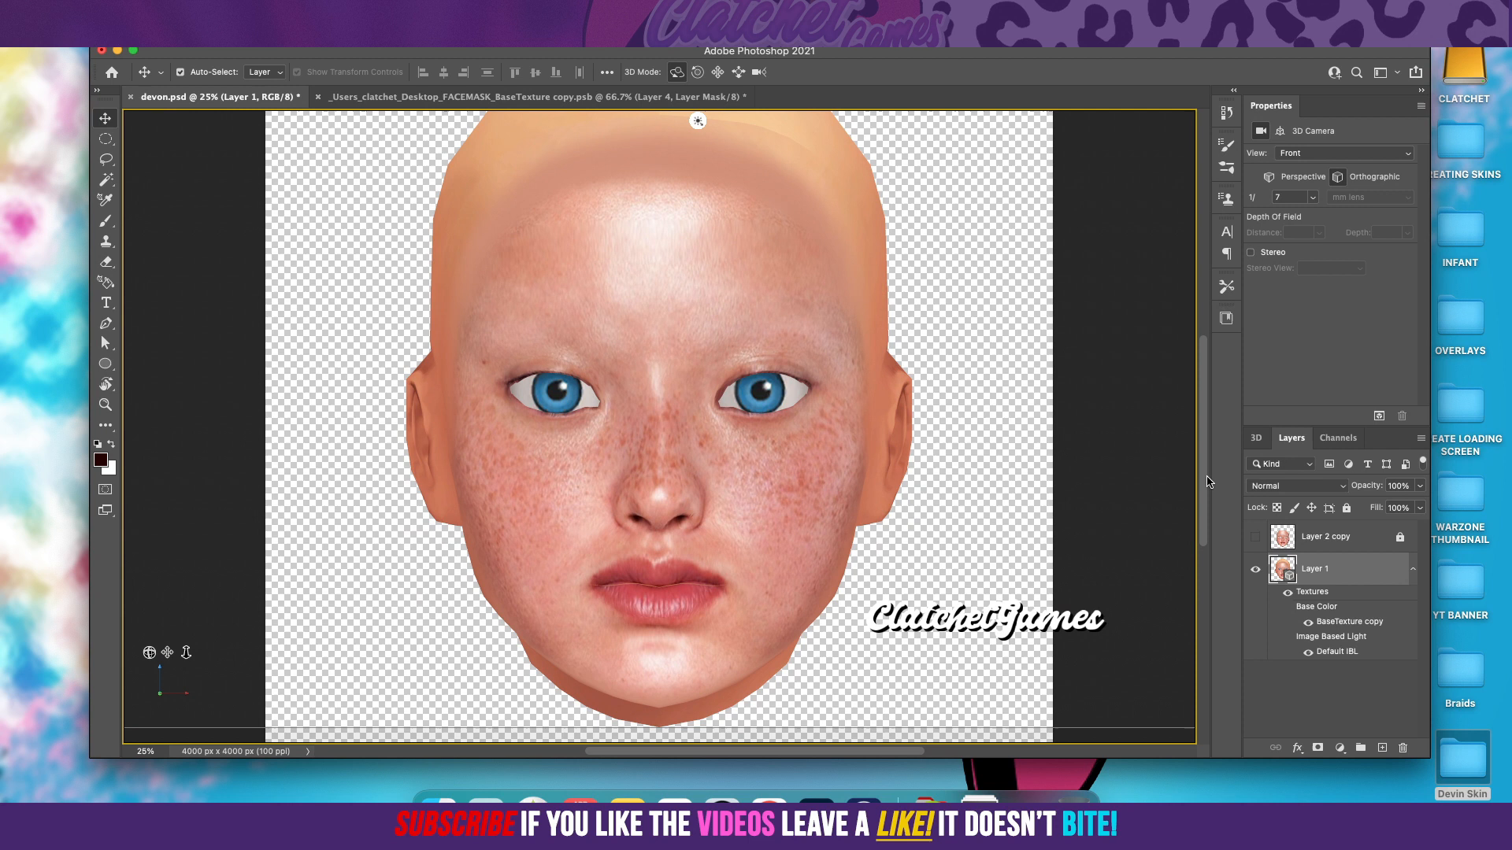
pyautogui.scroll(2, 1202, 465)
pyautogui.scroll(2, 1202, 465)
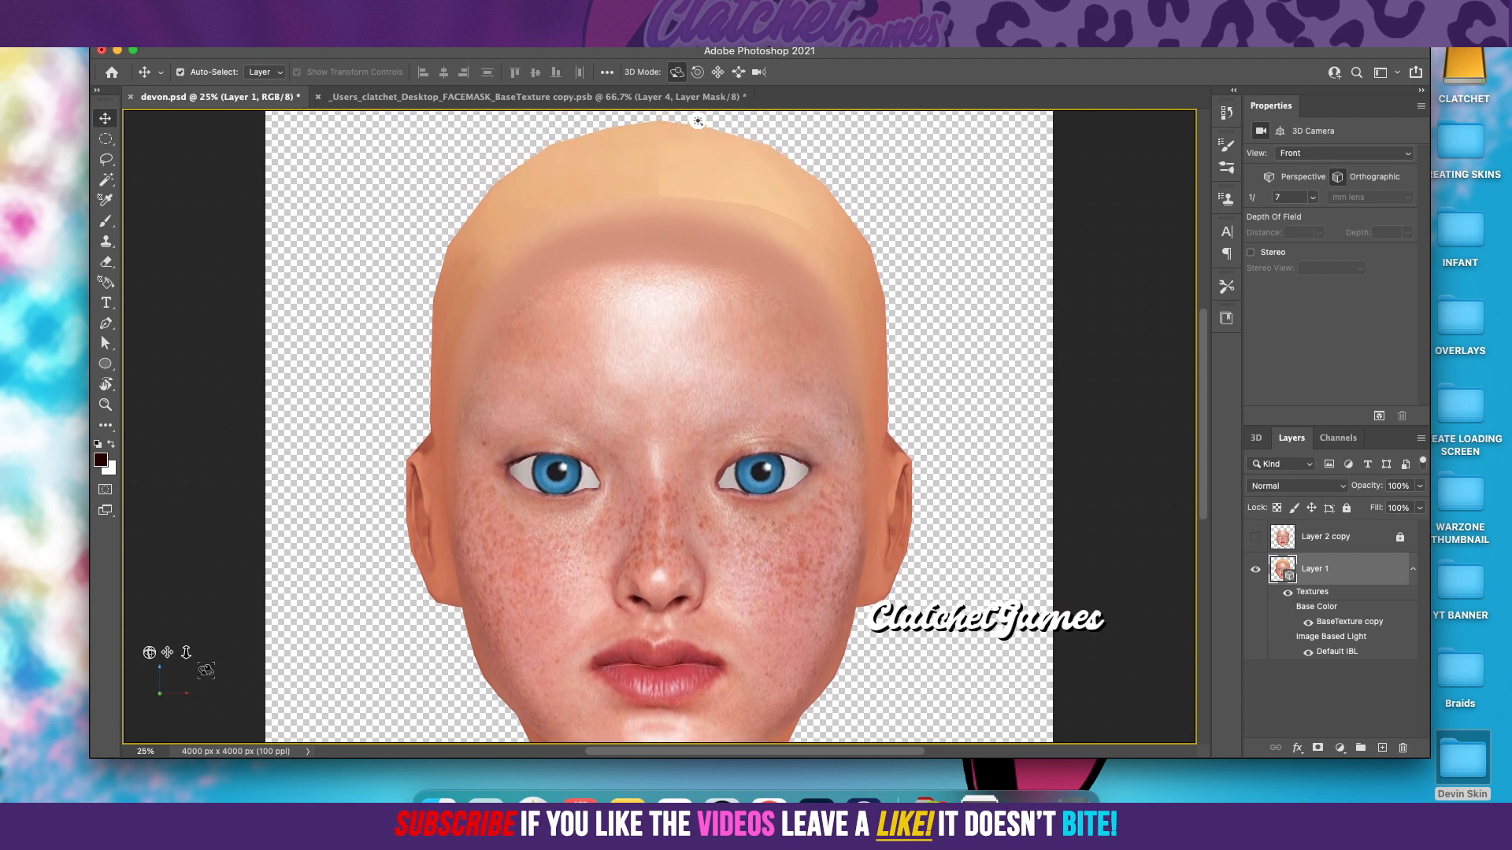
pyautogui.moveTo(149, 653)
pyautogui.mouseDown()
pyautogui.moveTo(171, 654)
pyautogui.moveTo(122, 653)
pyautogui.moveTo(145, 653)
pyautogui.mouseUp()
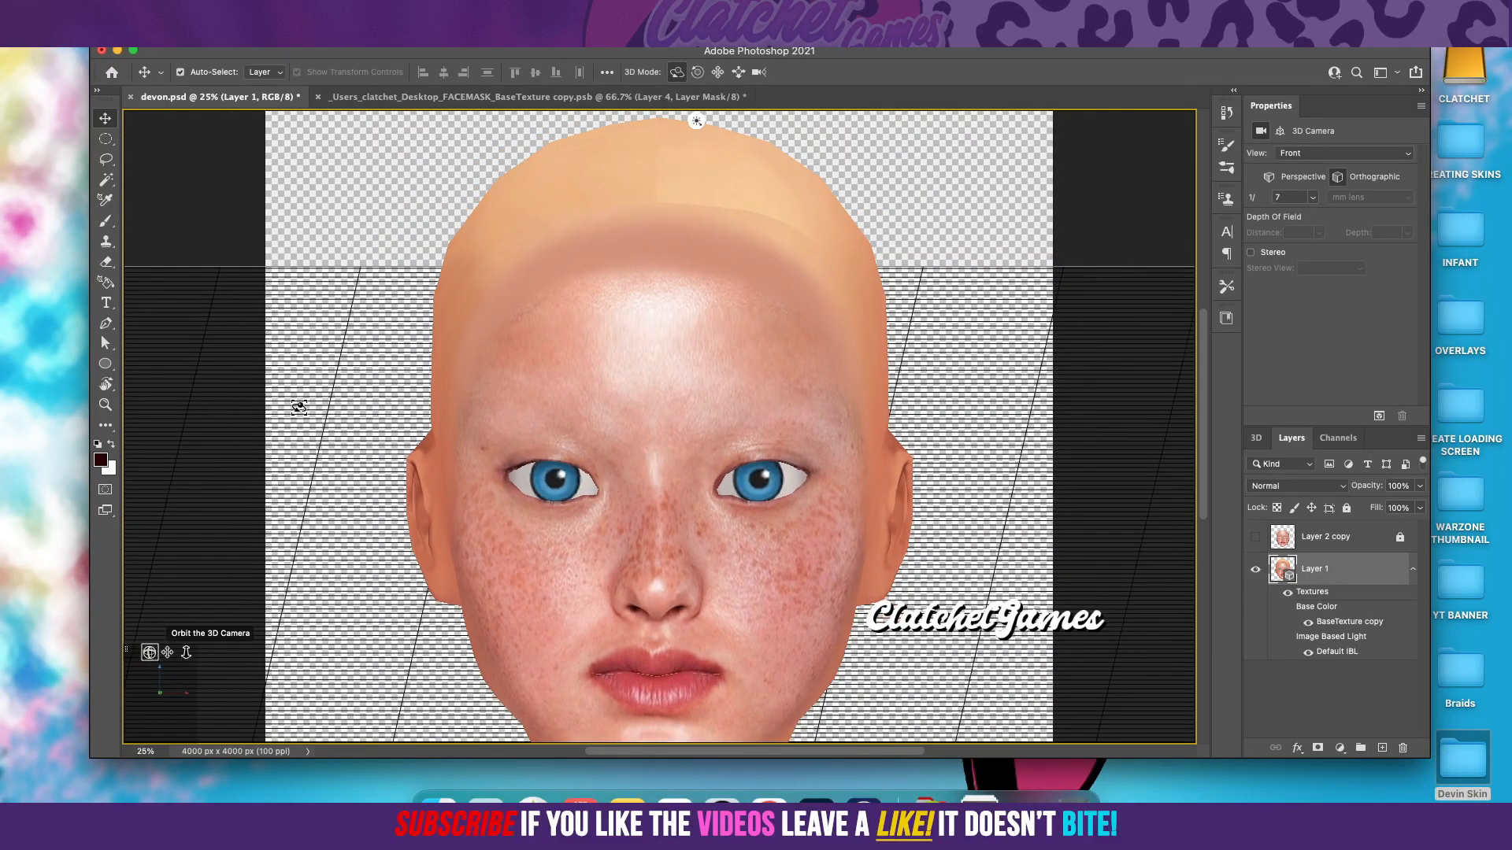
# Step: Return to the face texture document, pick the Eraser tool, and hide Layer 1 to examine the masked Layer 4 alone
pyautogui.click(397, 100)
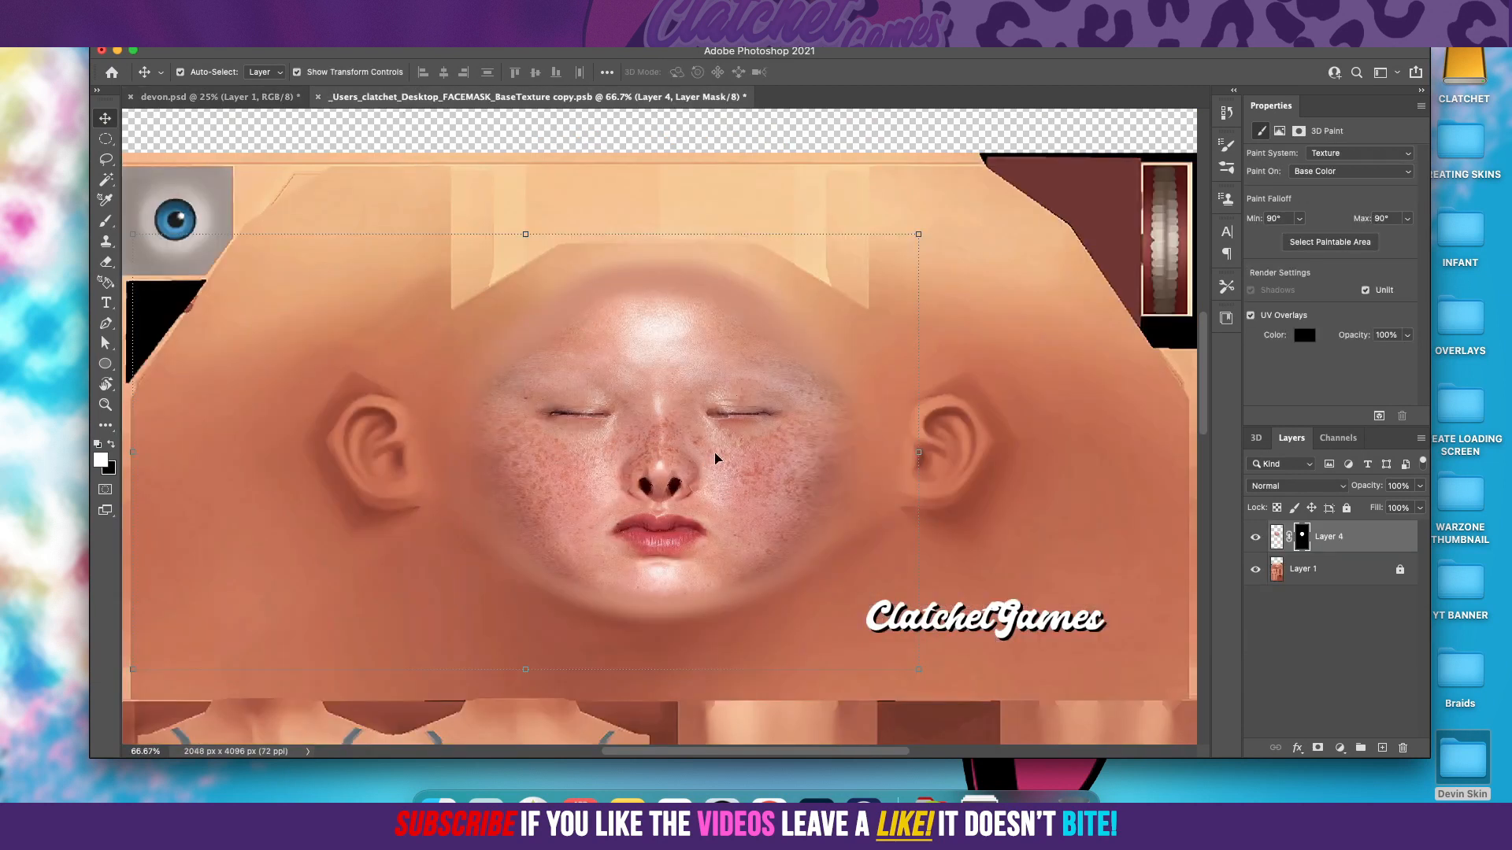
pyautogui.click(105, 261)
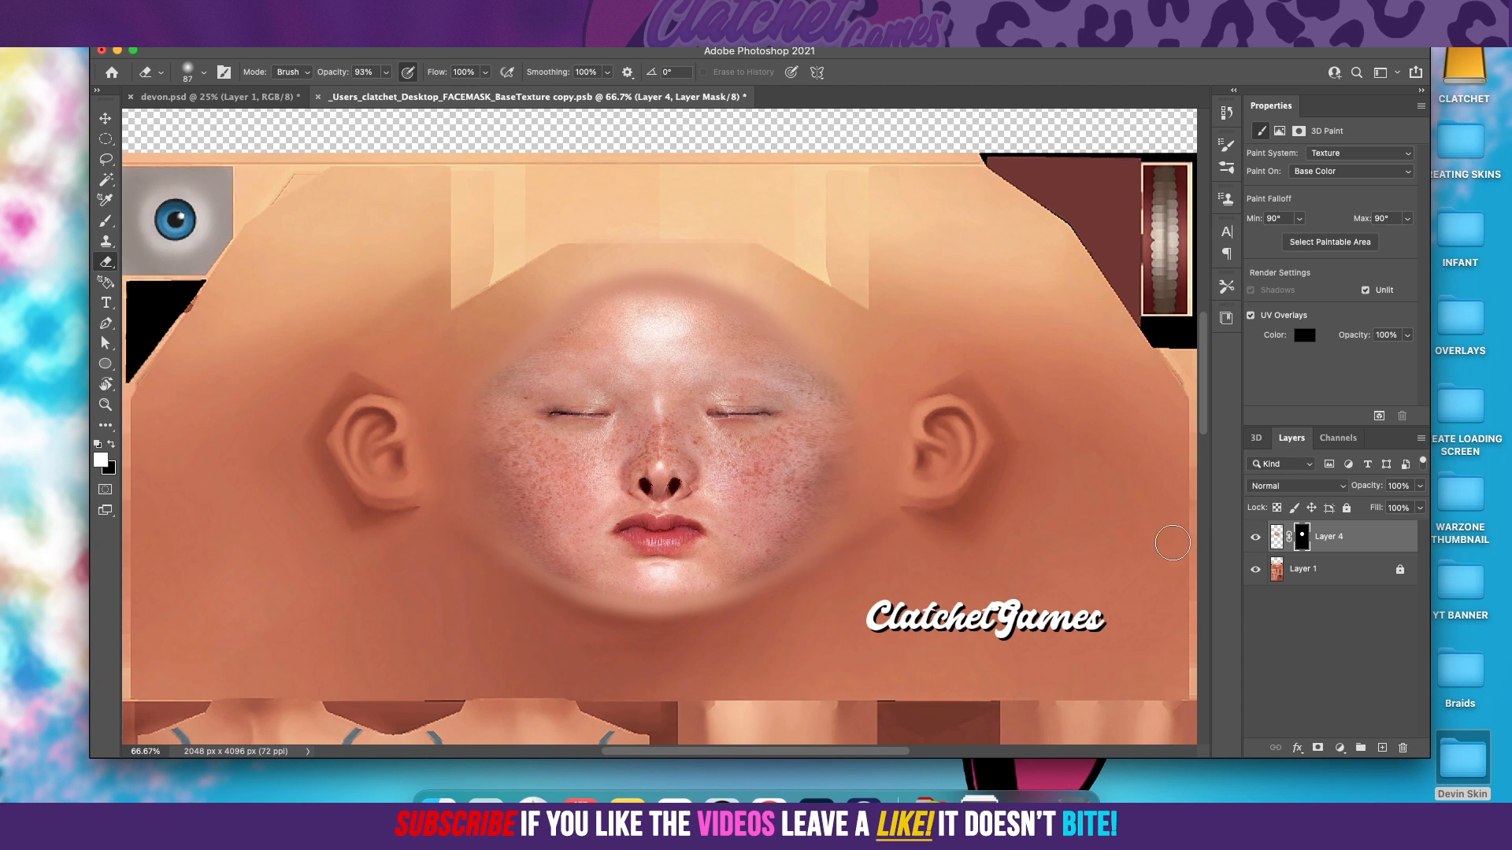
pyautogui.click(1253, 567)
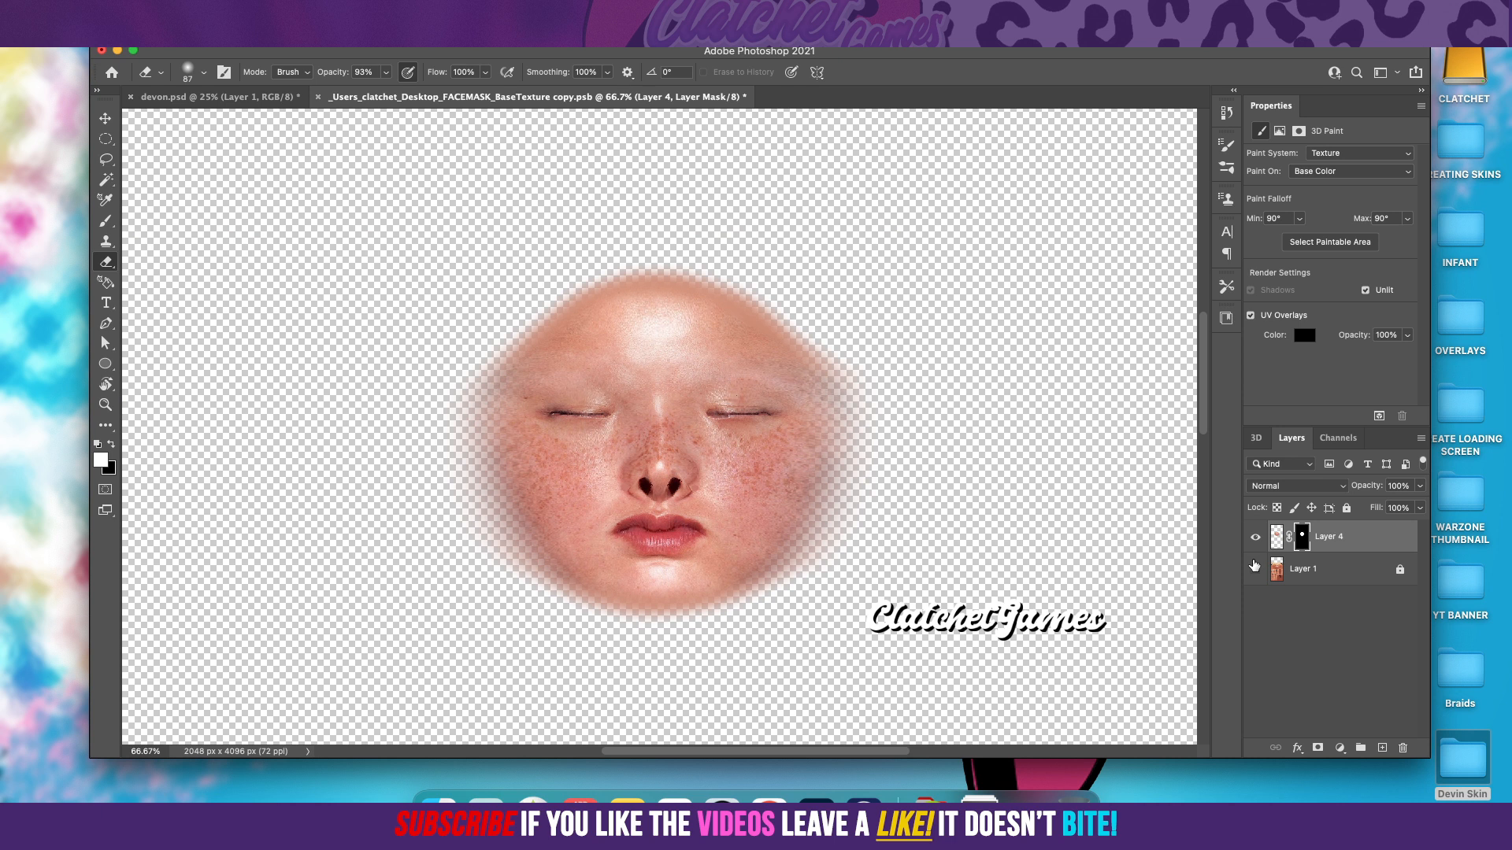
pyautogui.click(1255, 538)
pyautogui.click(1255, 538)
# Step: Convert the masked Layer 4 to a Smart Object and rasterize it so the mask is baked into the pixels
pyautogui.rightClick(1347, 540)
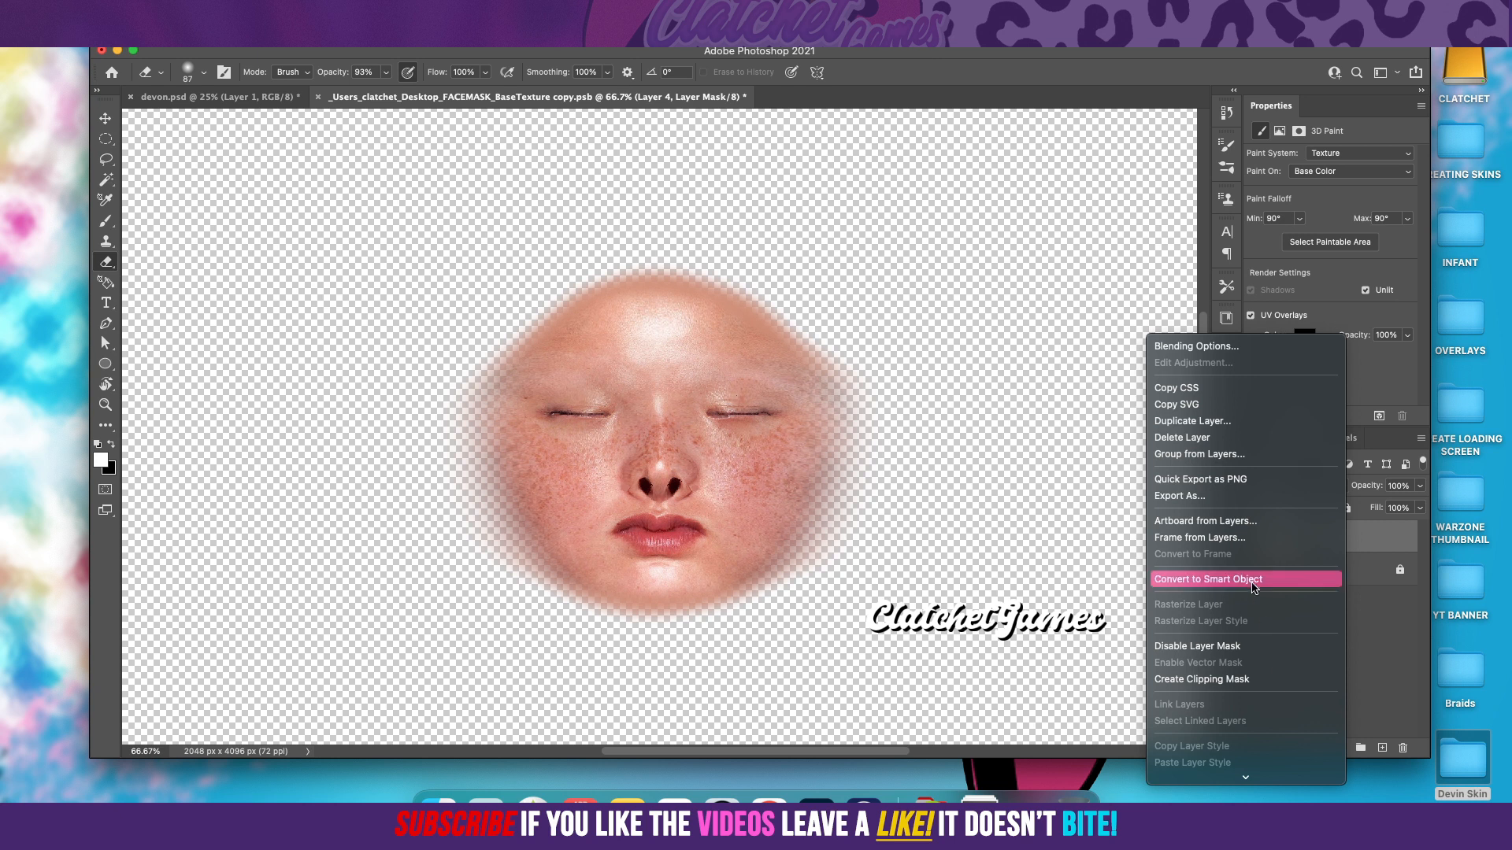
pyautogui.scroll(-5, 1253, 581)
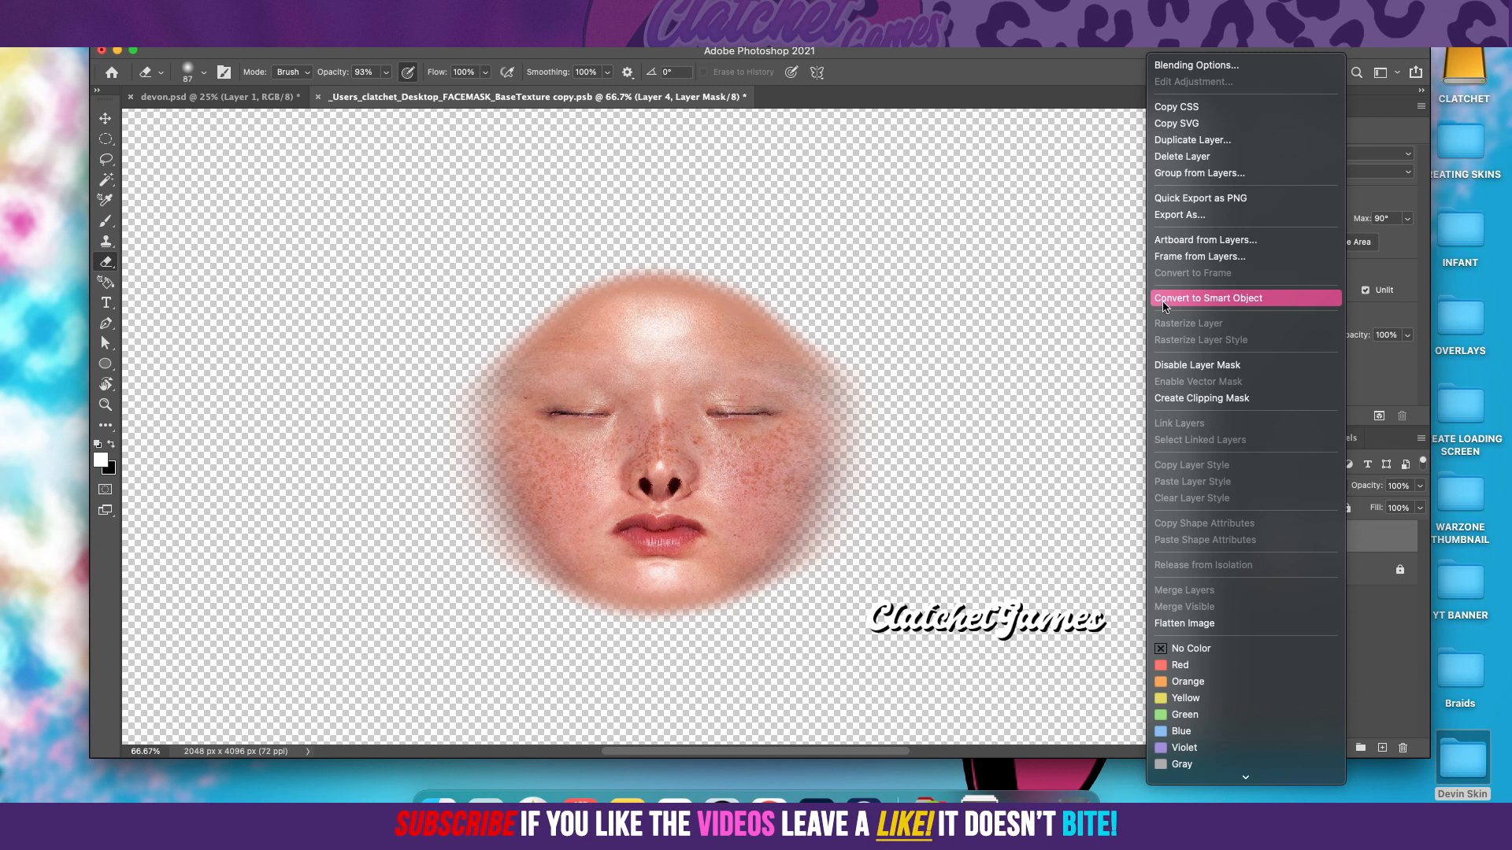
pyautogui.click(1185, 299)
pyautogui.rightClick(1343, 536)
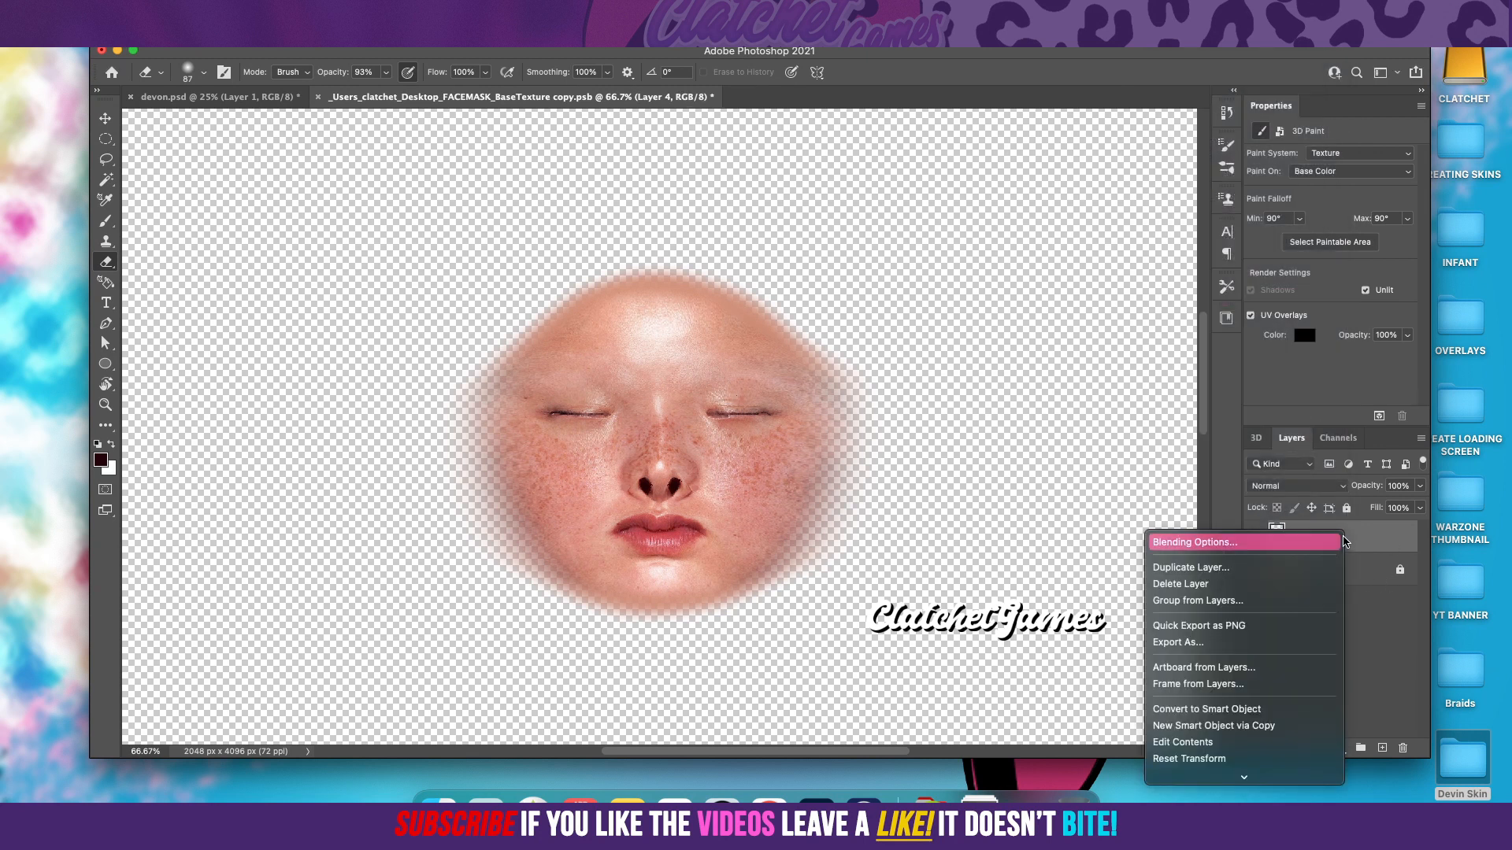
pyautogui.scroll(-5, 1299, 771)
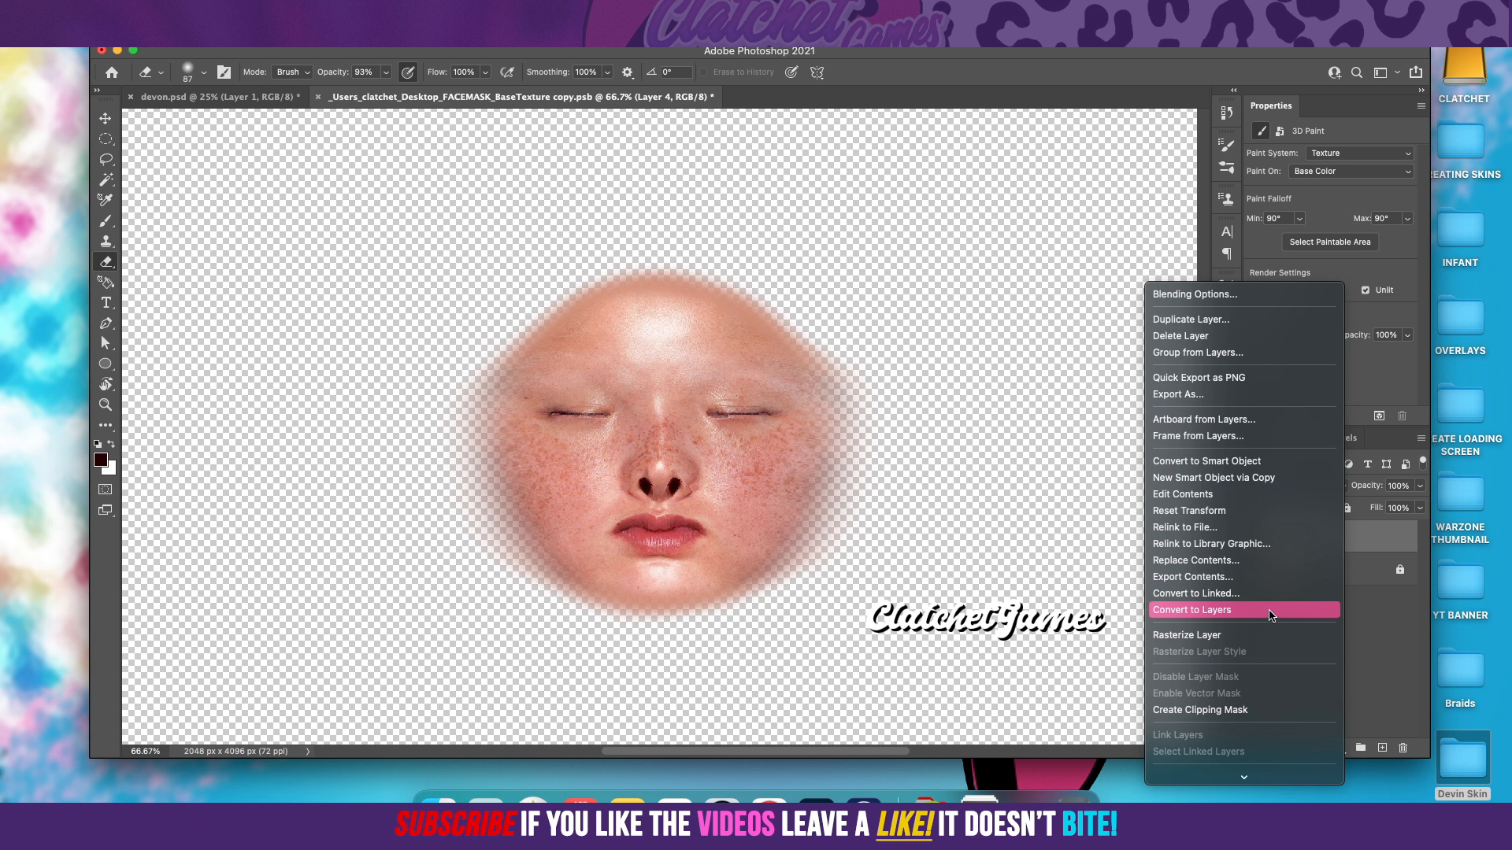
pyautogui.click(1212, 640)
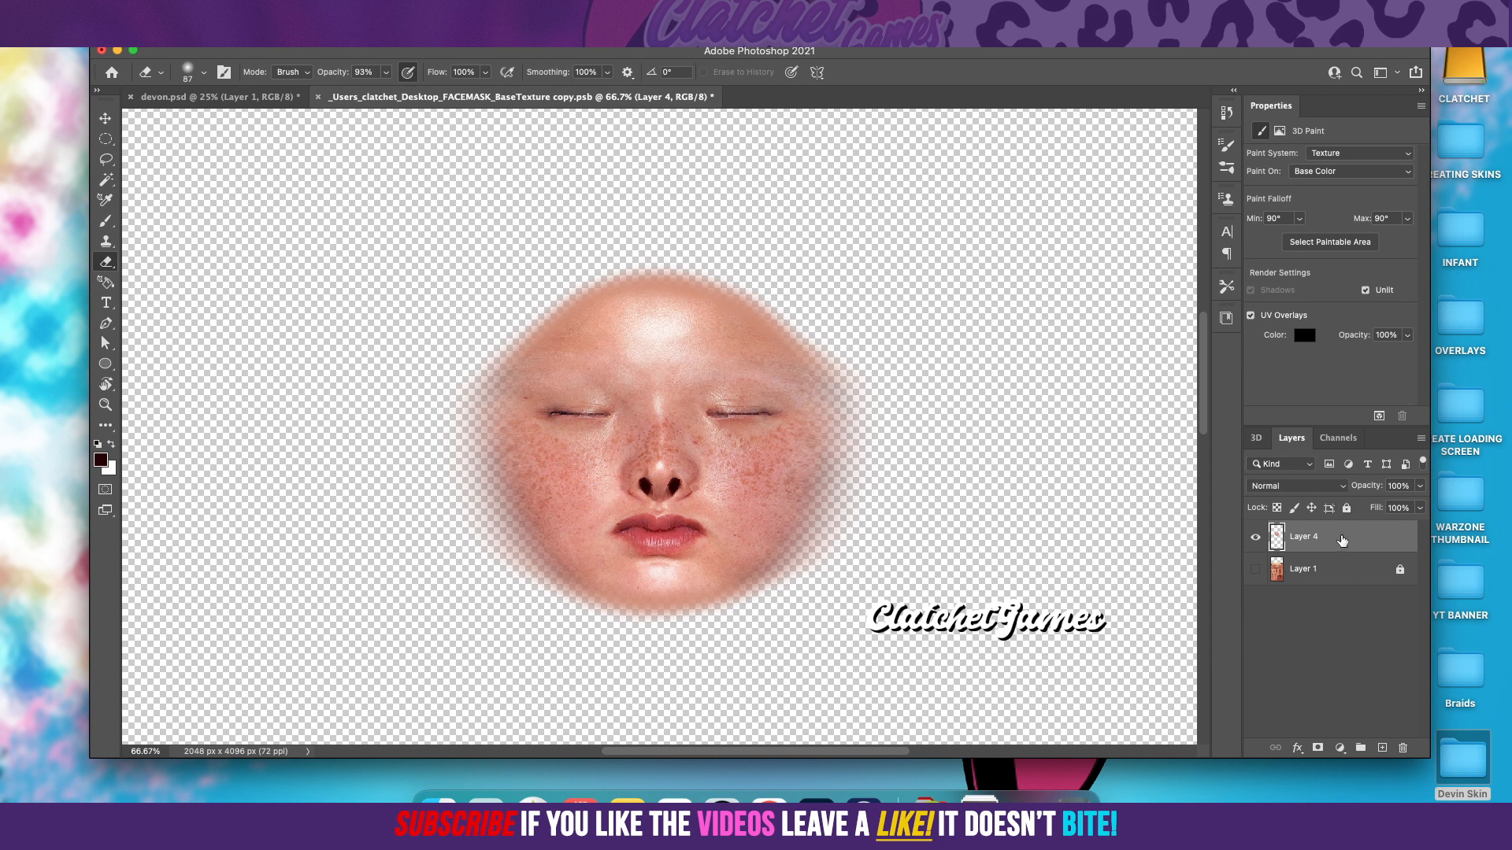
# Step: Duplicate the rasterized Layer 4 to strengthen its soft edges, and make Layer 1 visible again
pyautogui.moveTo(1349, 538); pyautogui.dragTo(1381, 745)
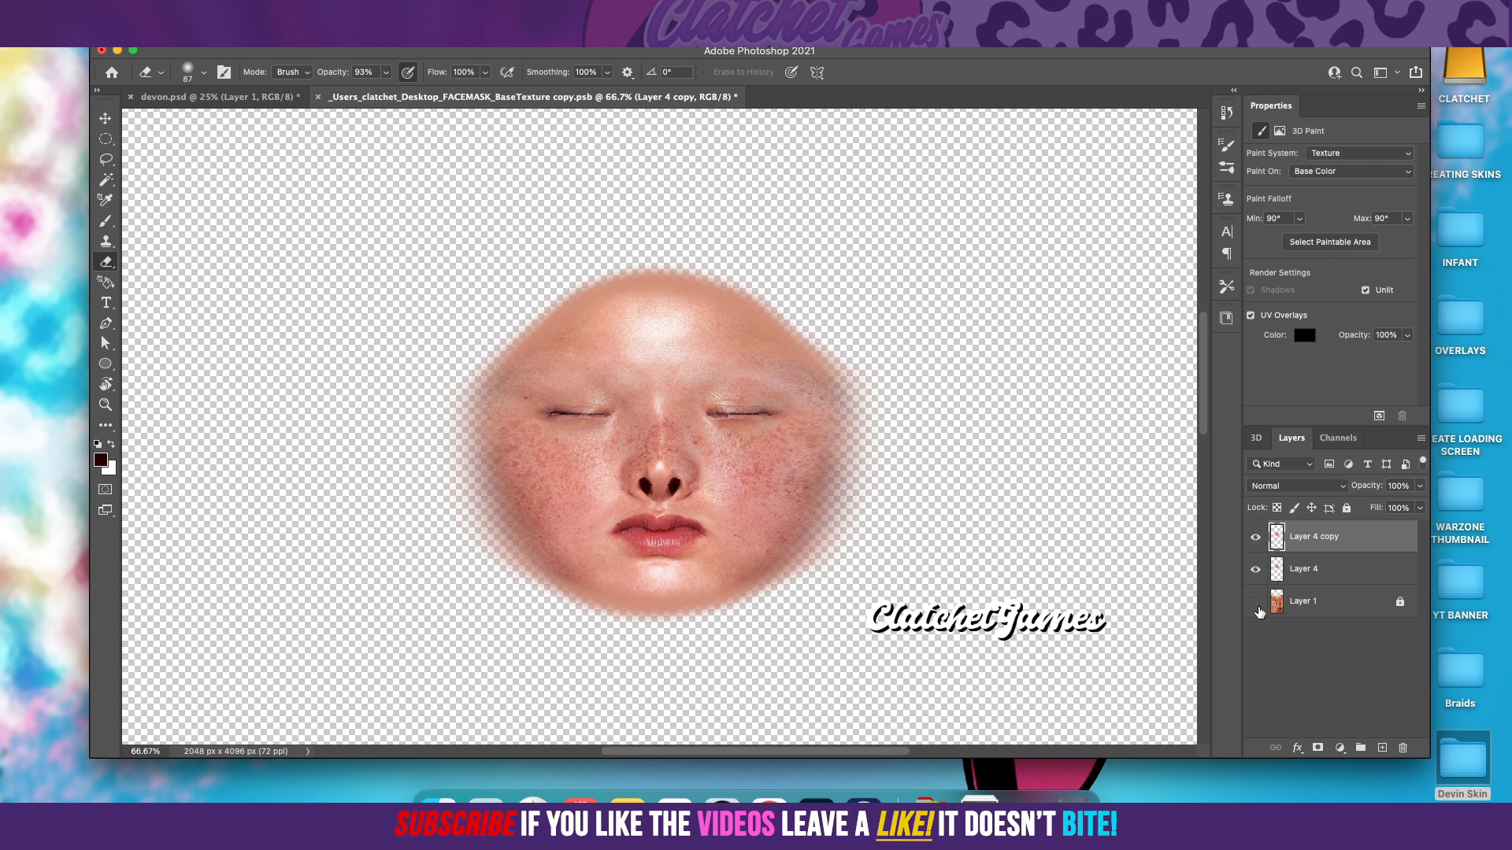
pyautogui.click(241, 98)
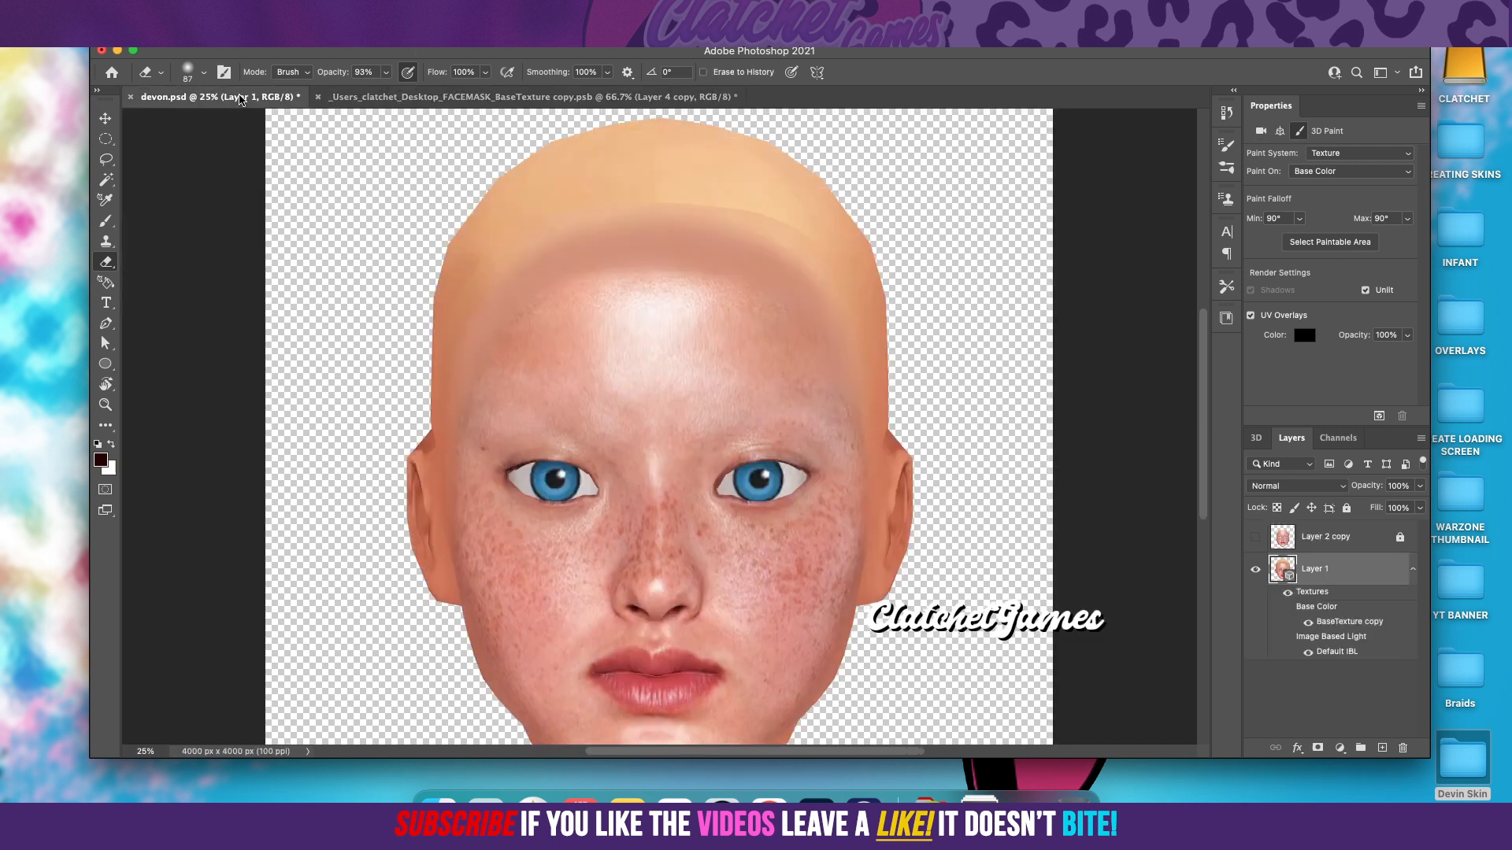
pyautogui.click(516, 97)
pyautogui.click(1256, 604)
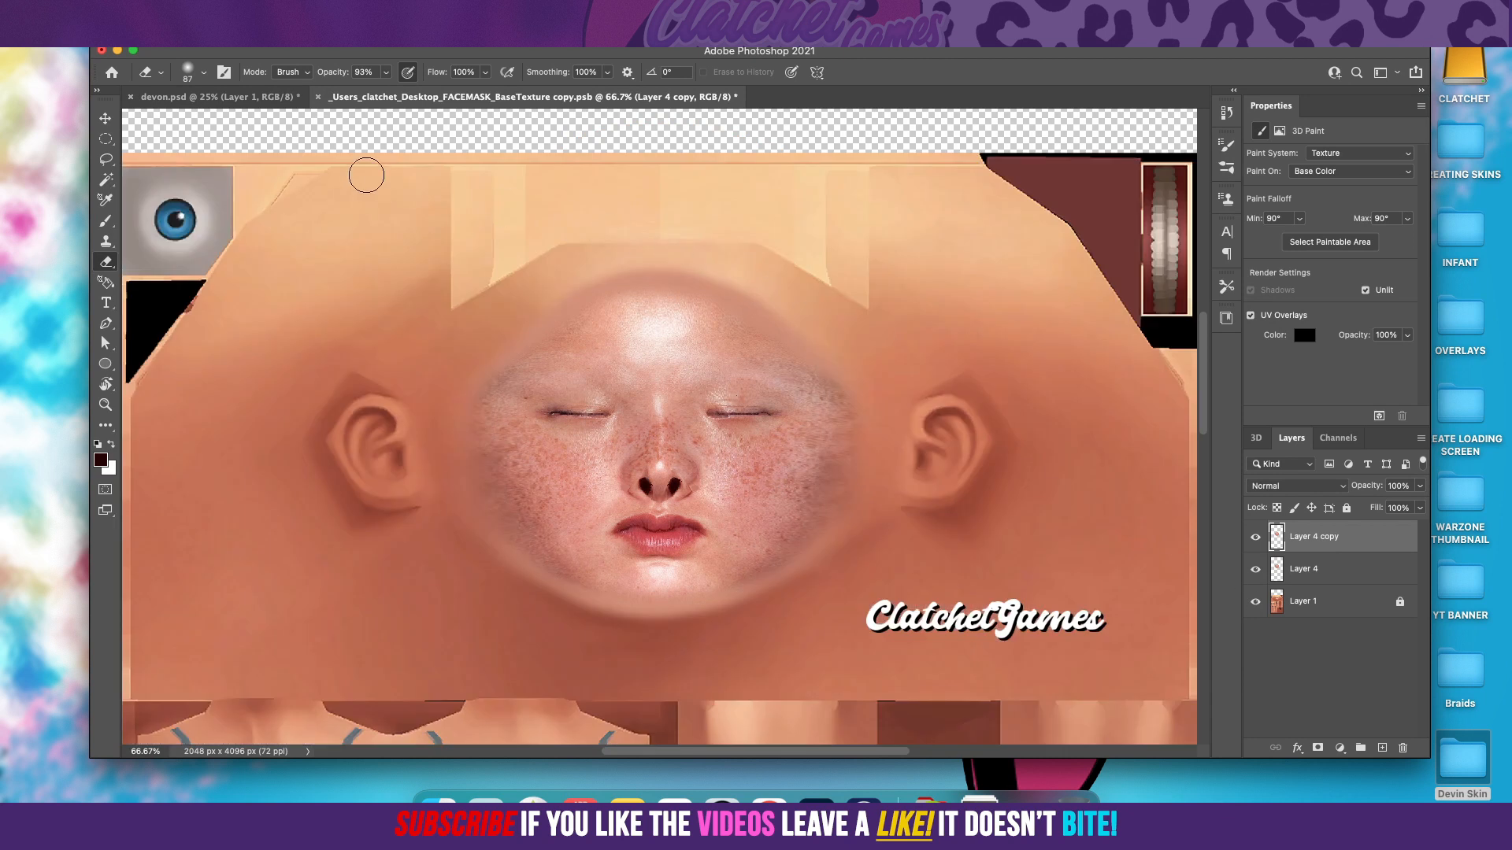
# Step: In devon.psd, set the 3D camera to the Front view and orbit the head to inspect the face blend from below
pyautogui.click(265, 98)
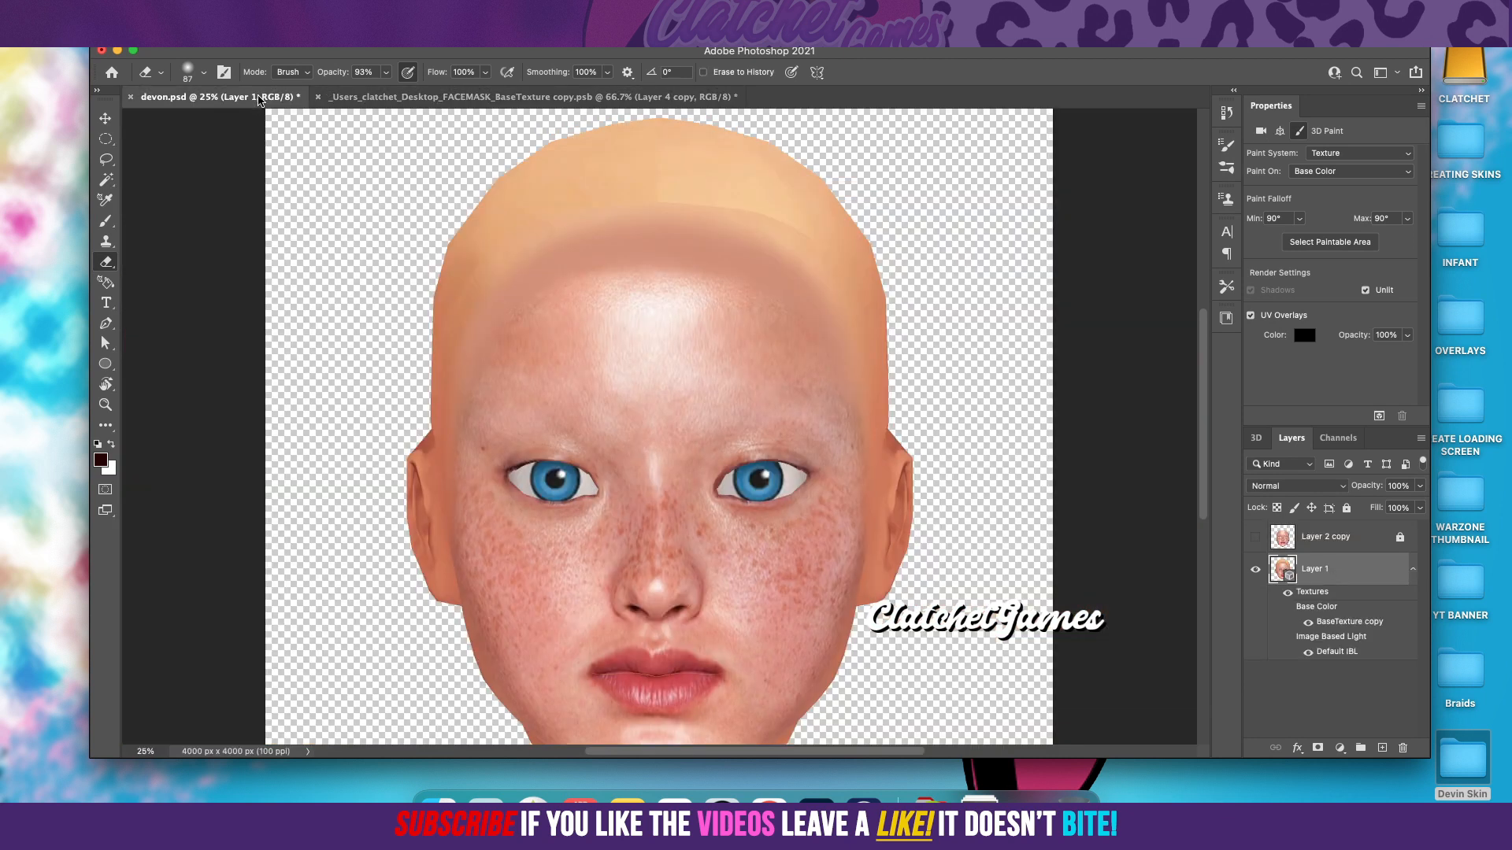
pyautogui.press('v')
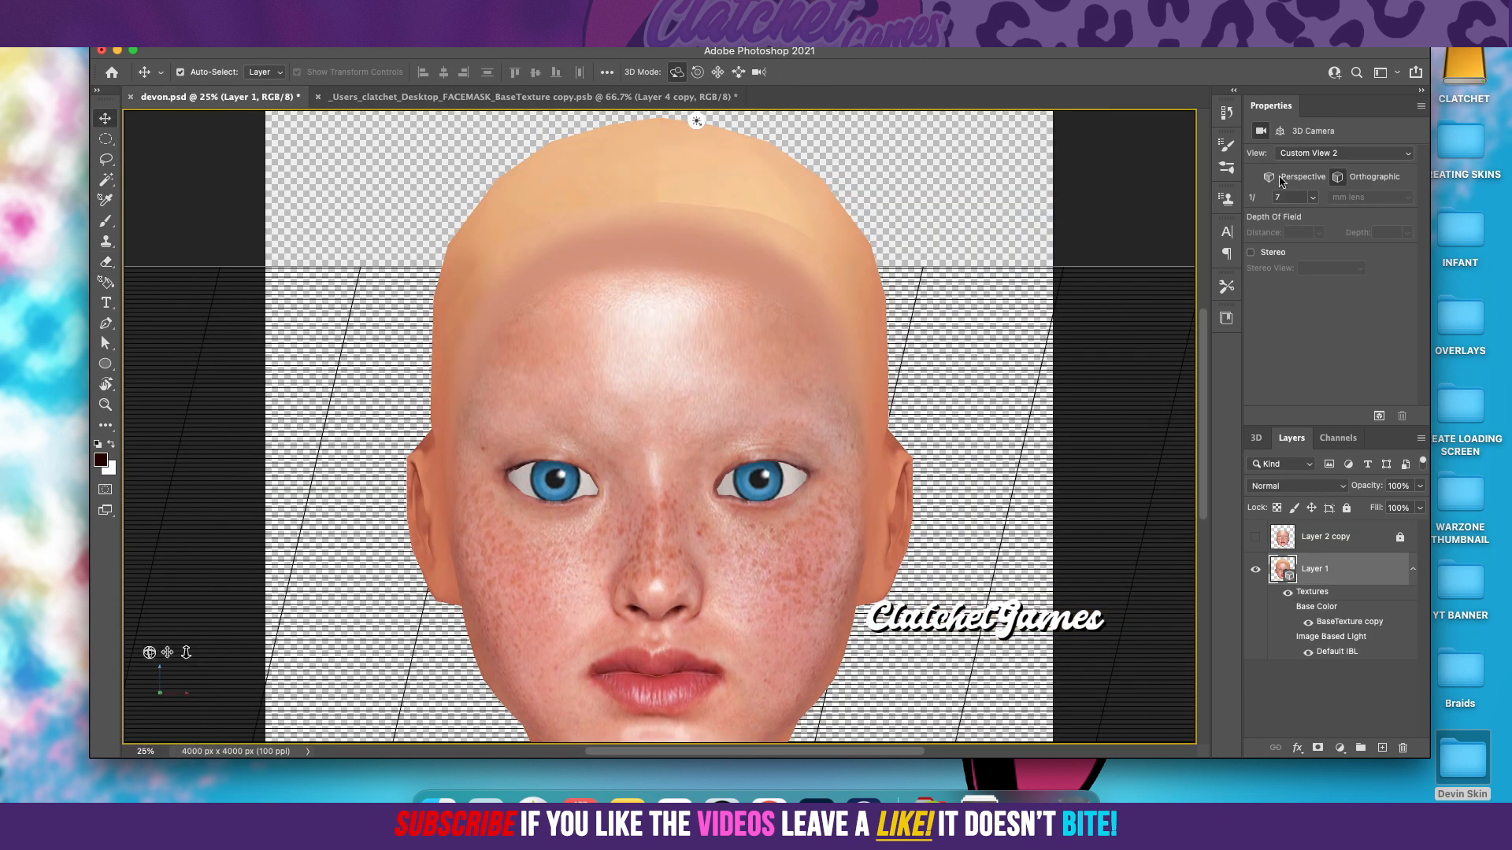
pyautogui.click(1325, 158)
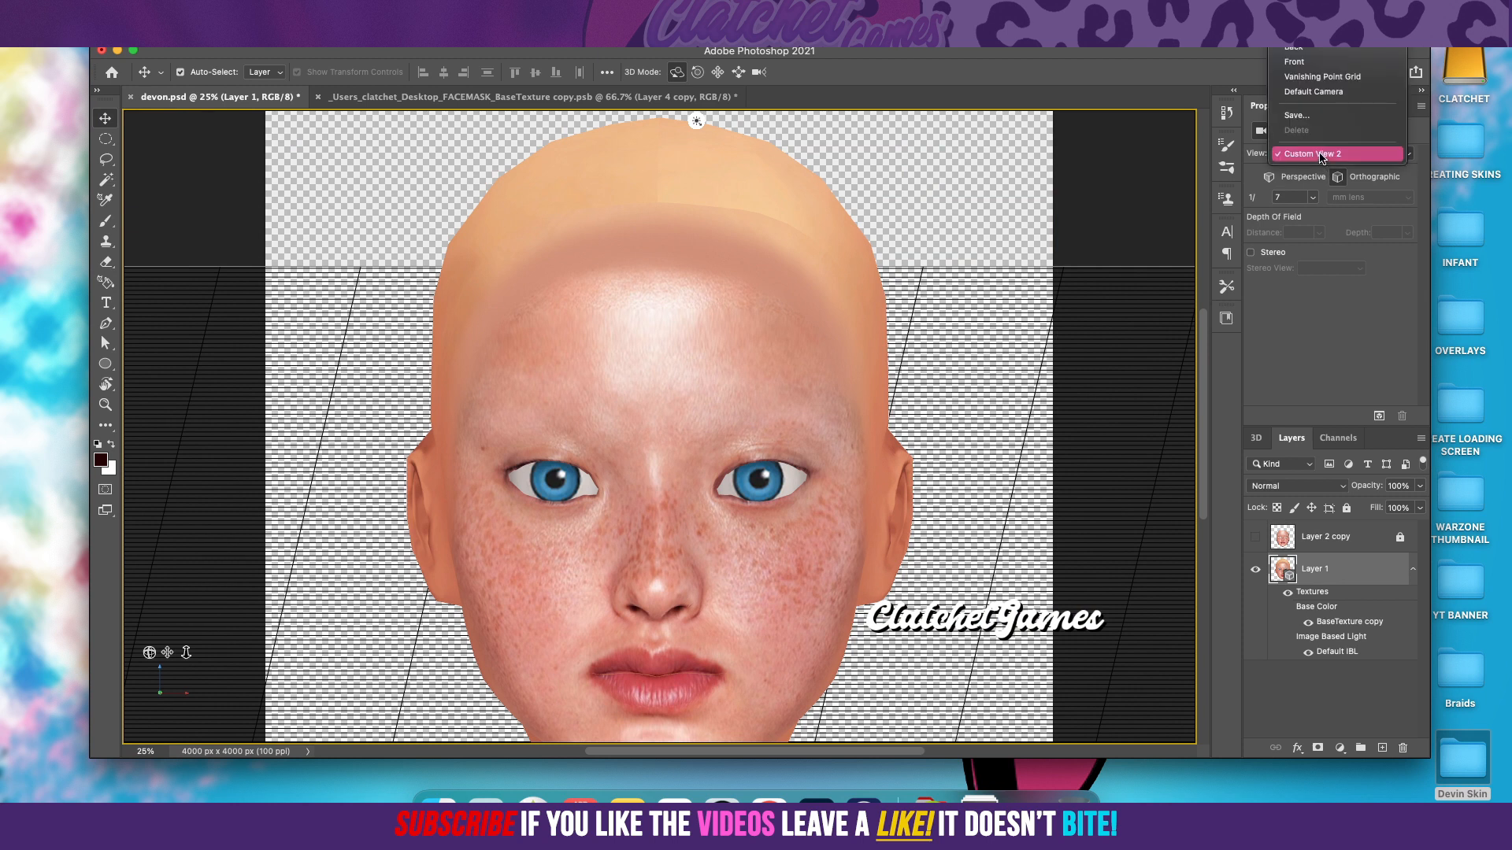
pyautogui.click(1310, 63)
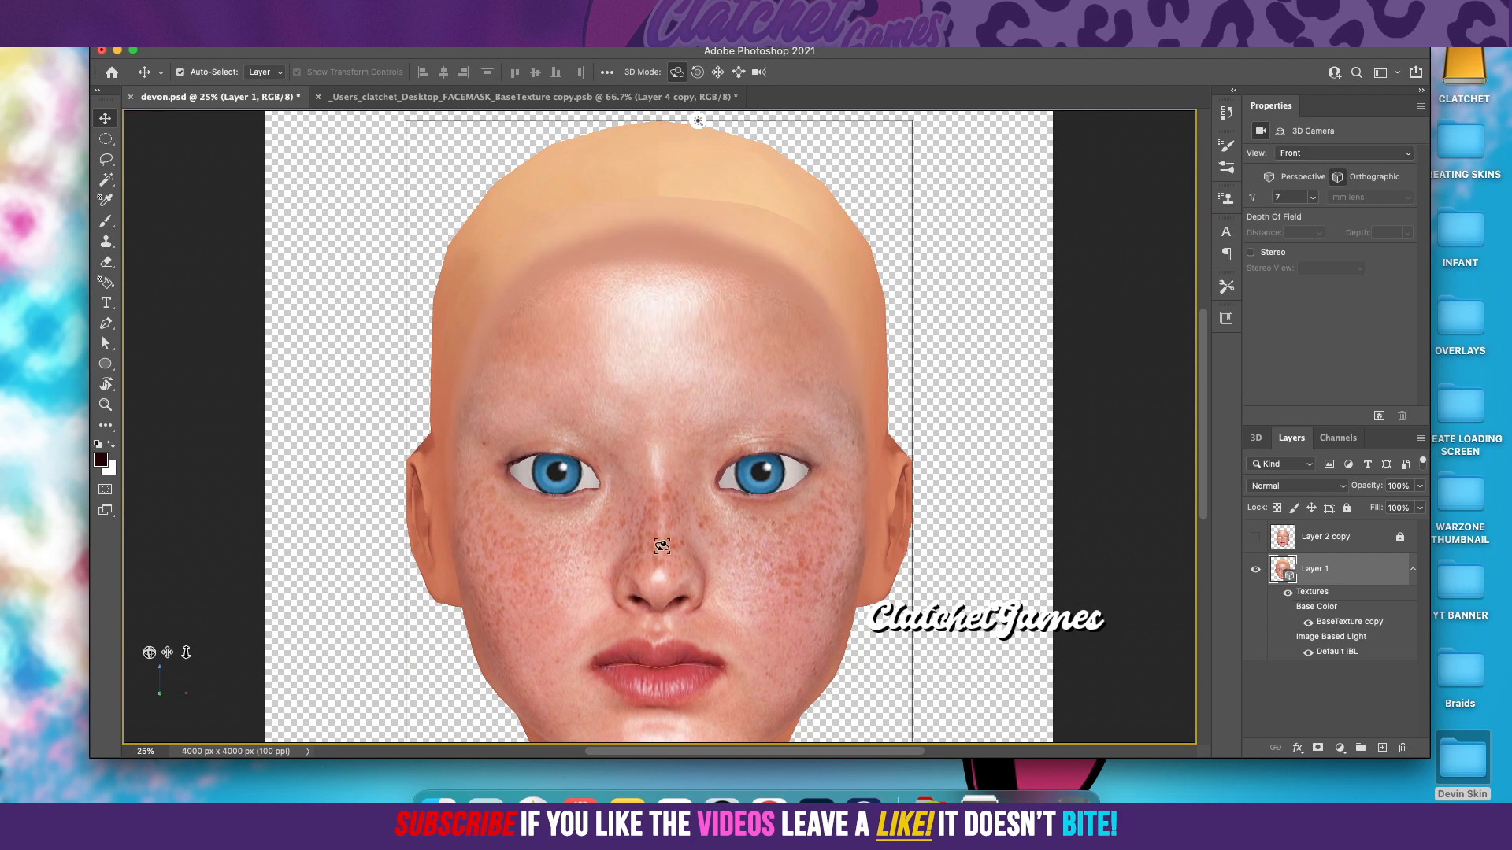
pyautogui.moveTo(149, 653); pyautogui.dragTo(164, 653)
pyautogui.moveTo(703, 120); pyautogui.dragTo(472, 94)
# Step: Return to the face texture document, toggle Layer 4 copy to compare, and merge it down into Layer 4
pyautogui.click(449, 98)
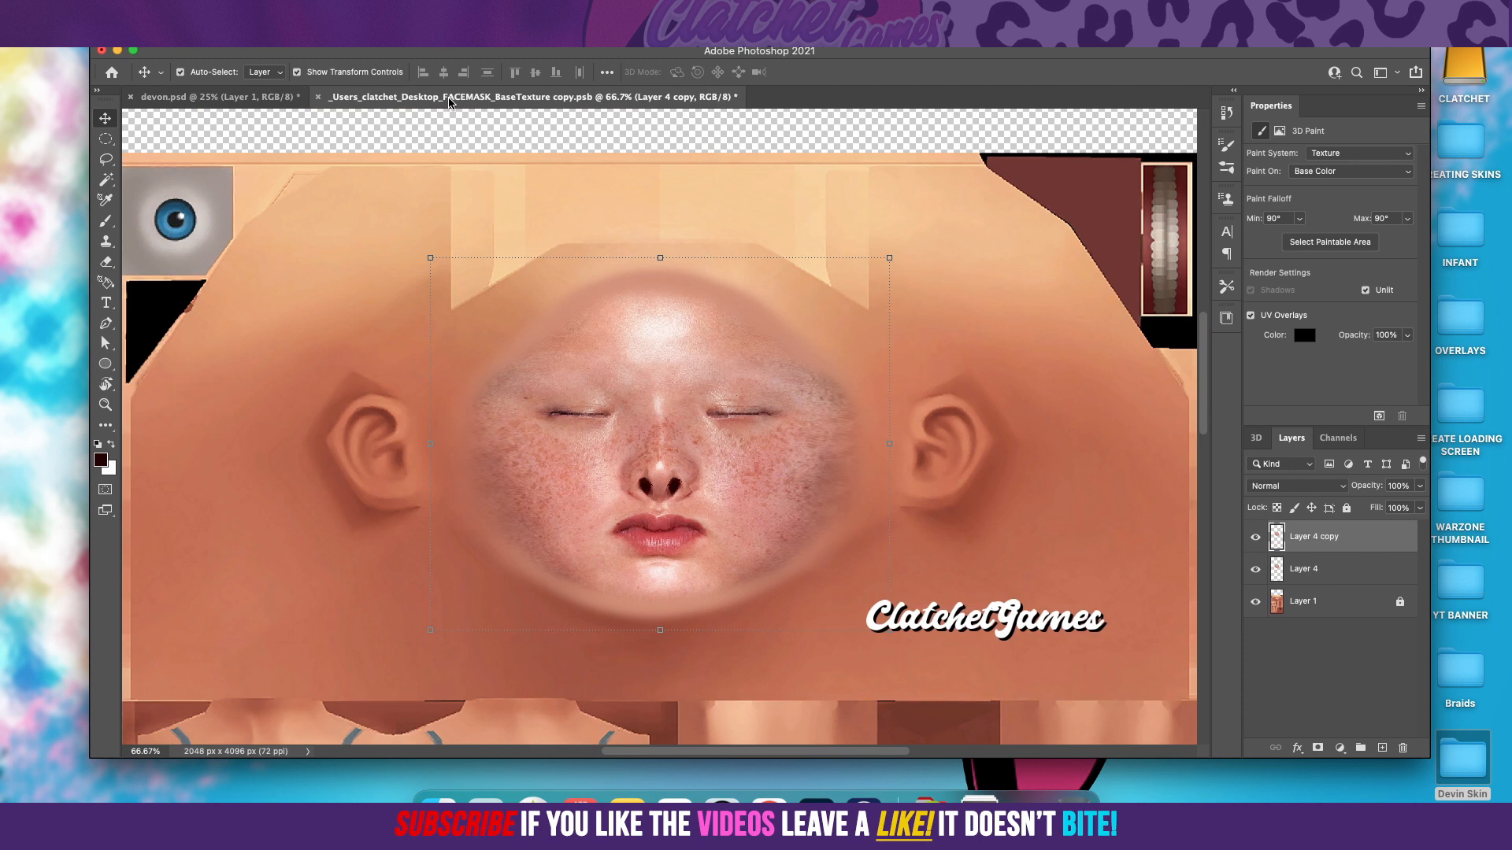
pyautogui.click(1257, 539)
pyautogui.click(1256, 539)
pyautogui.rightClick(1311, 537)
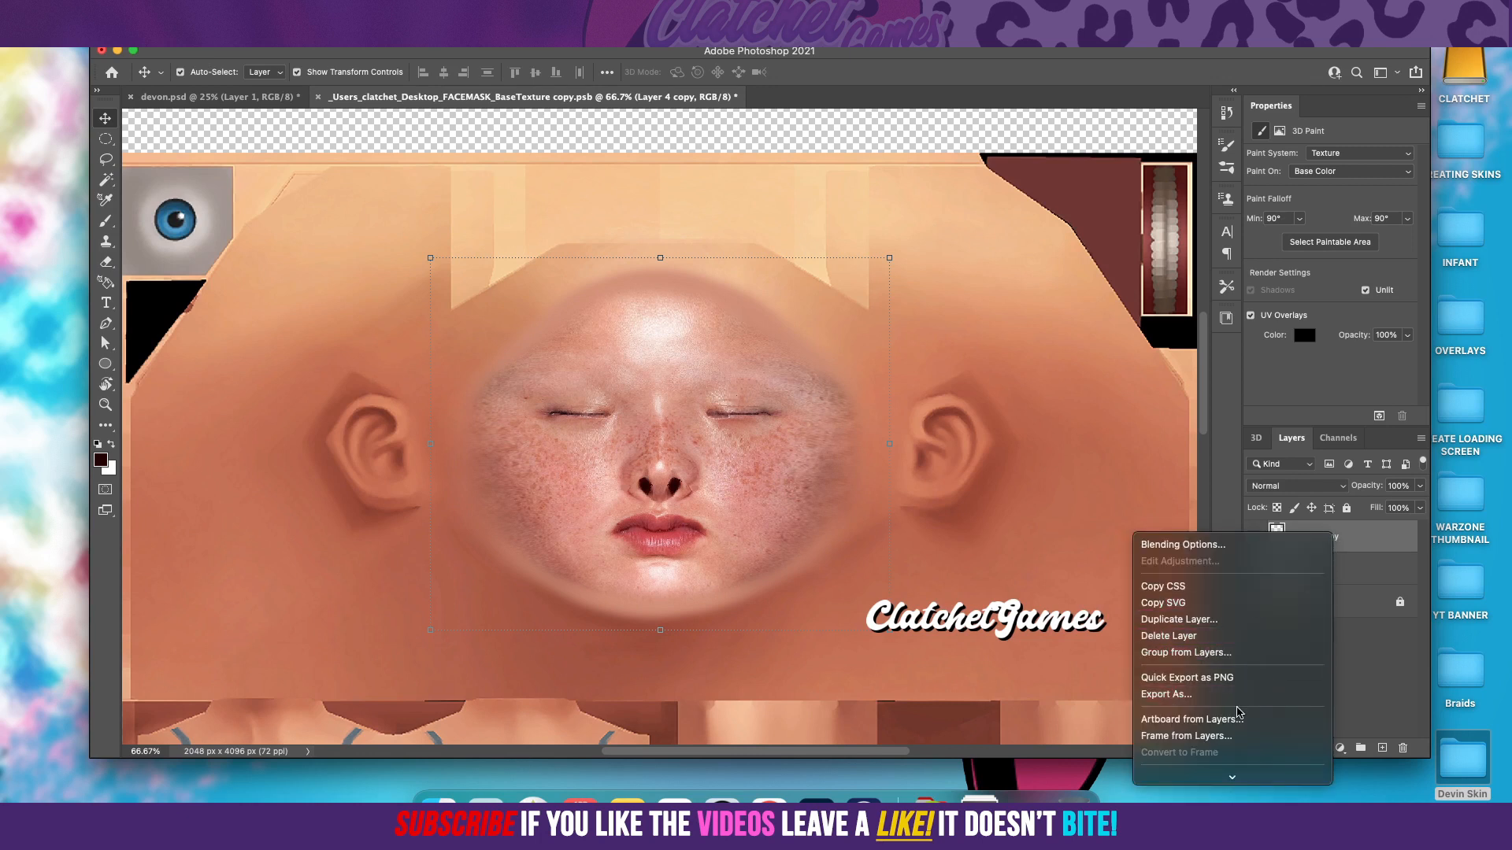
pyautogui.moveTo(1231, 780)
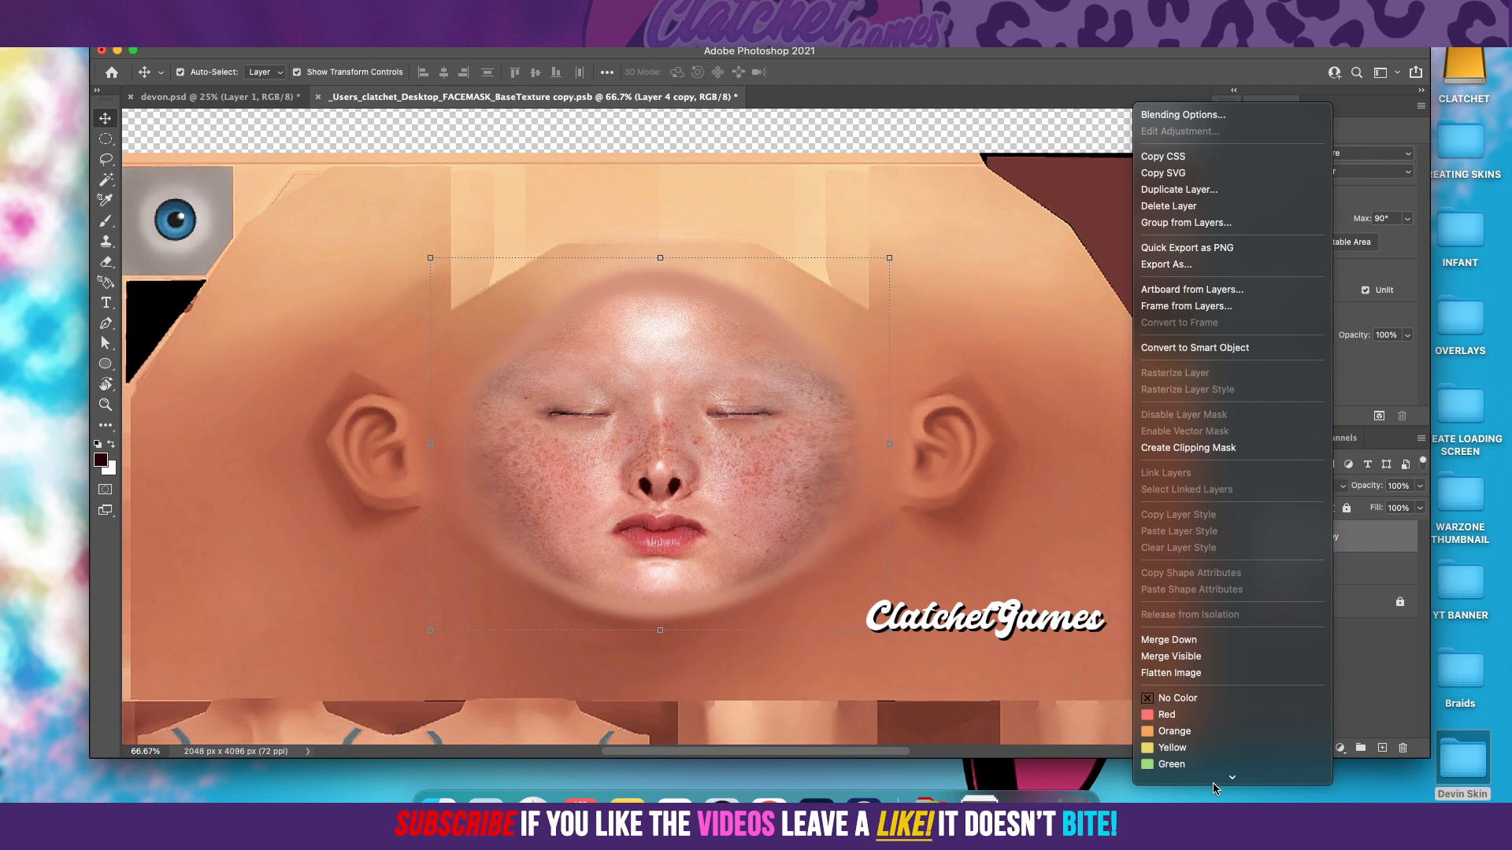
pyautogui.click(1187, 623)
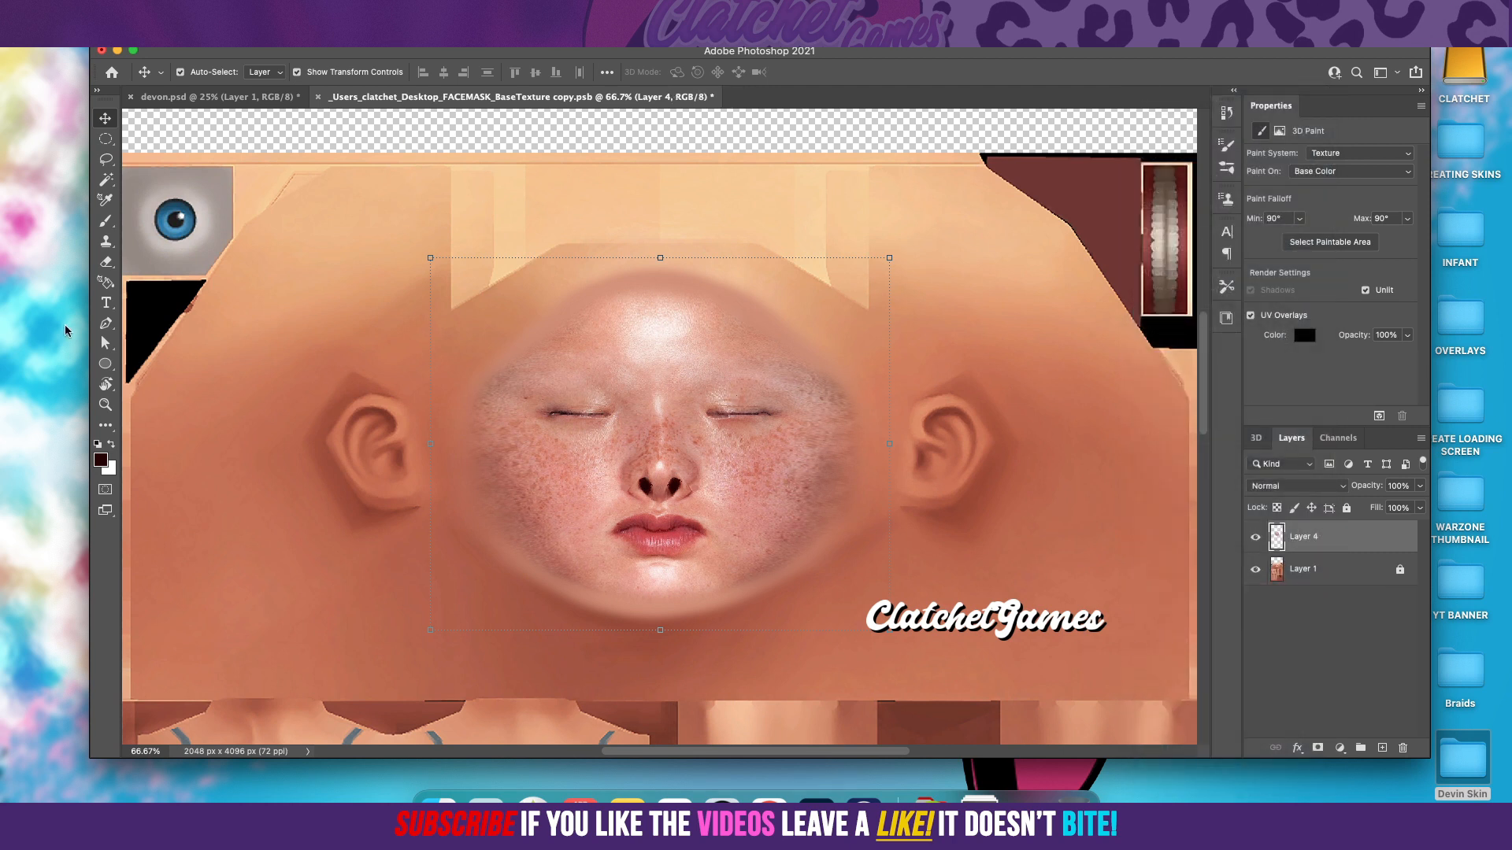
# Step: Lower the Eraser opacity to 75%, erase along the face's lower edge on Layer 4, and check it with Layer 1 toggled
pyautogui.click(106, 262)
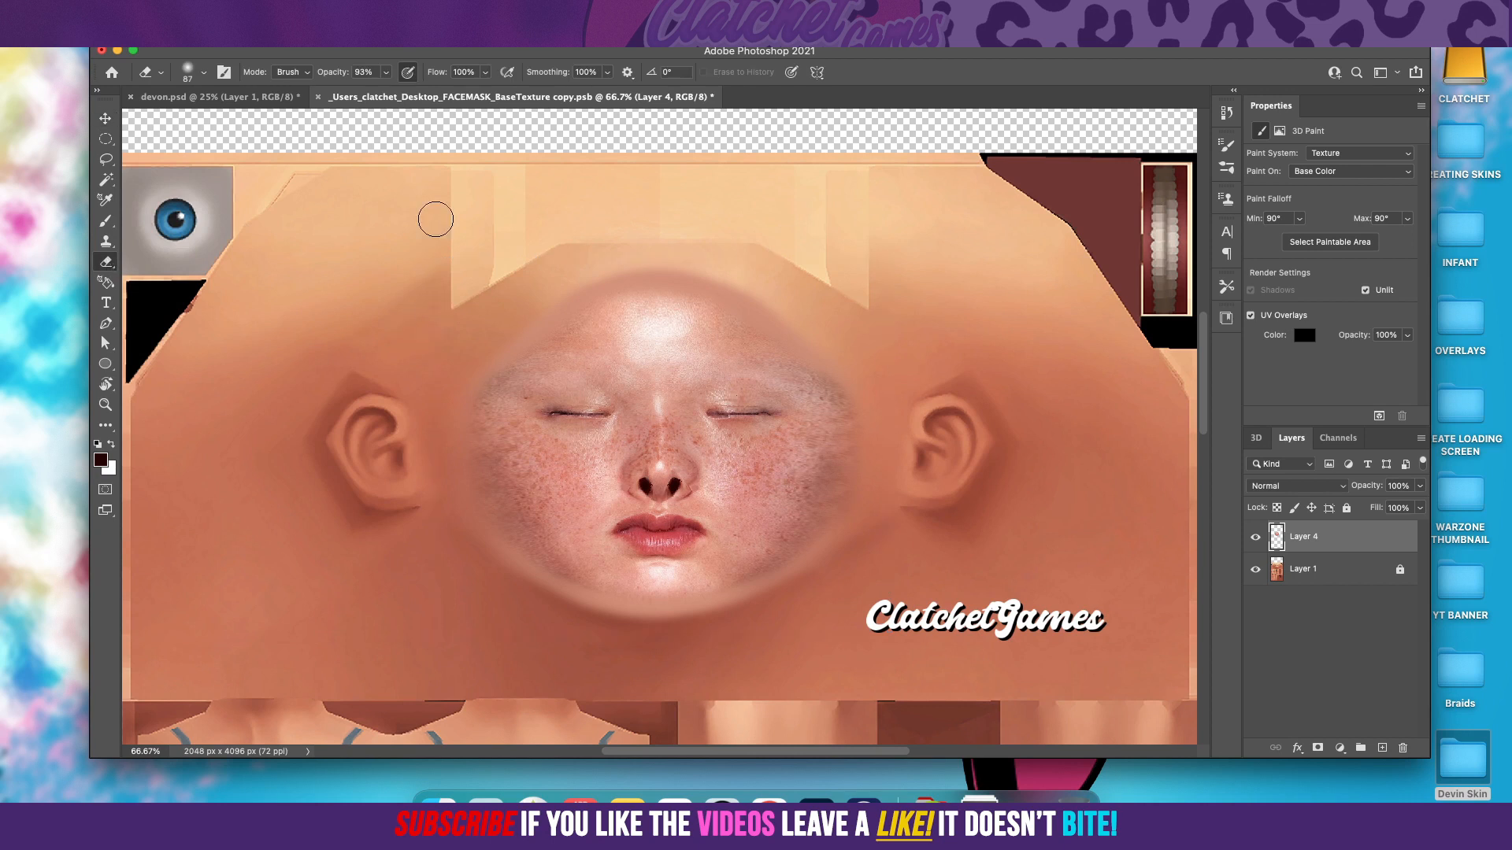
pyautogui.click(387, 73)
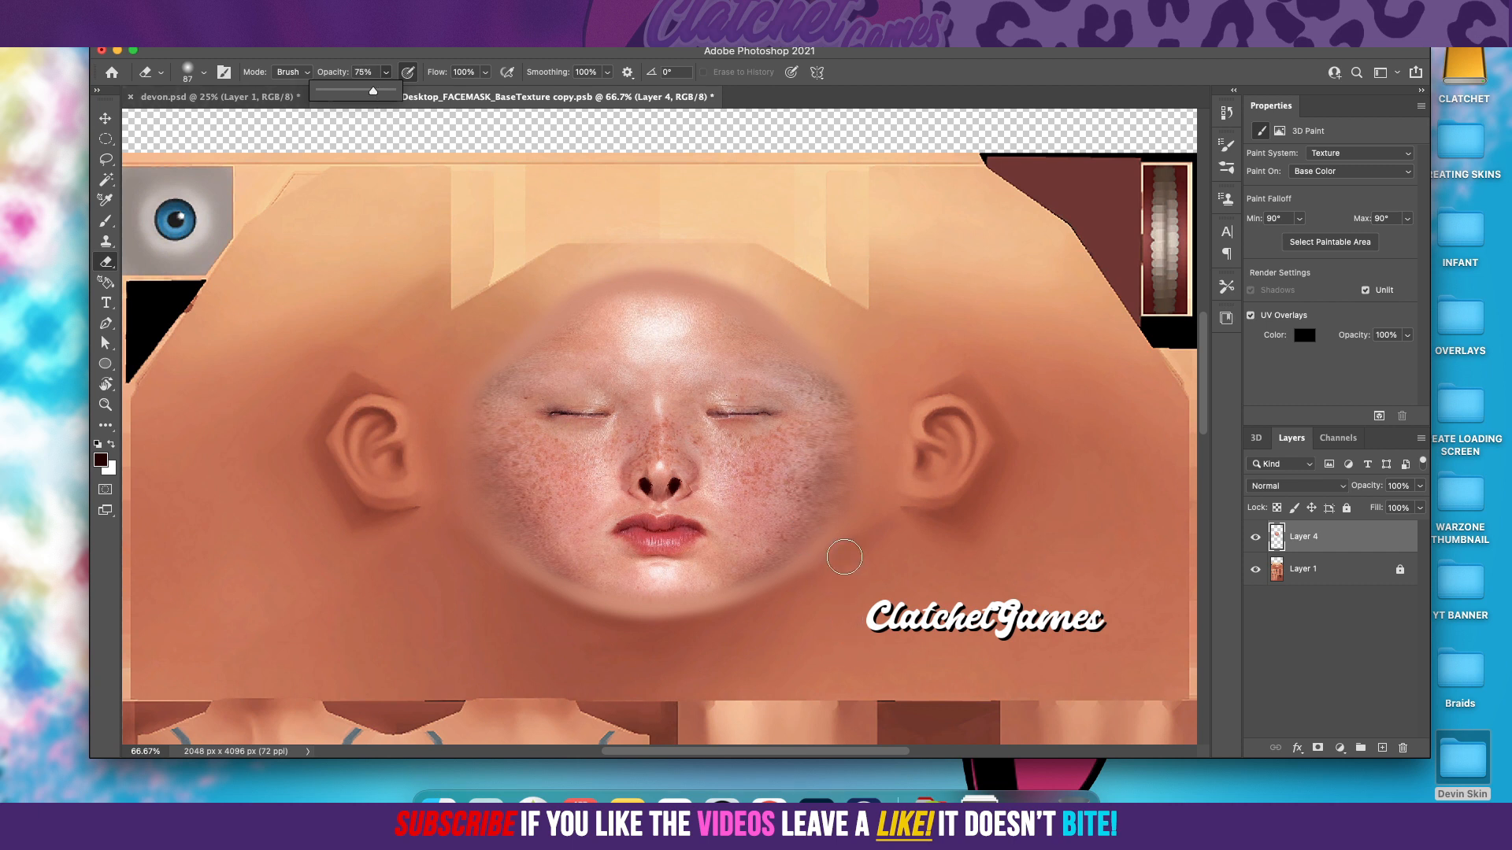
pyautogui.moveTo(835, 570)
pyautogui.mouseDown()
pyautogui.moveTo(677, 647)
pyautogui.moveTo(573, 633)
pyautogui.moveTo(465, 549)
pyautogui.mouseUp()
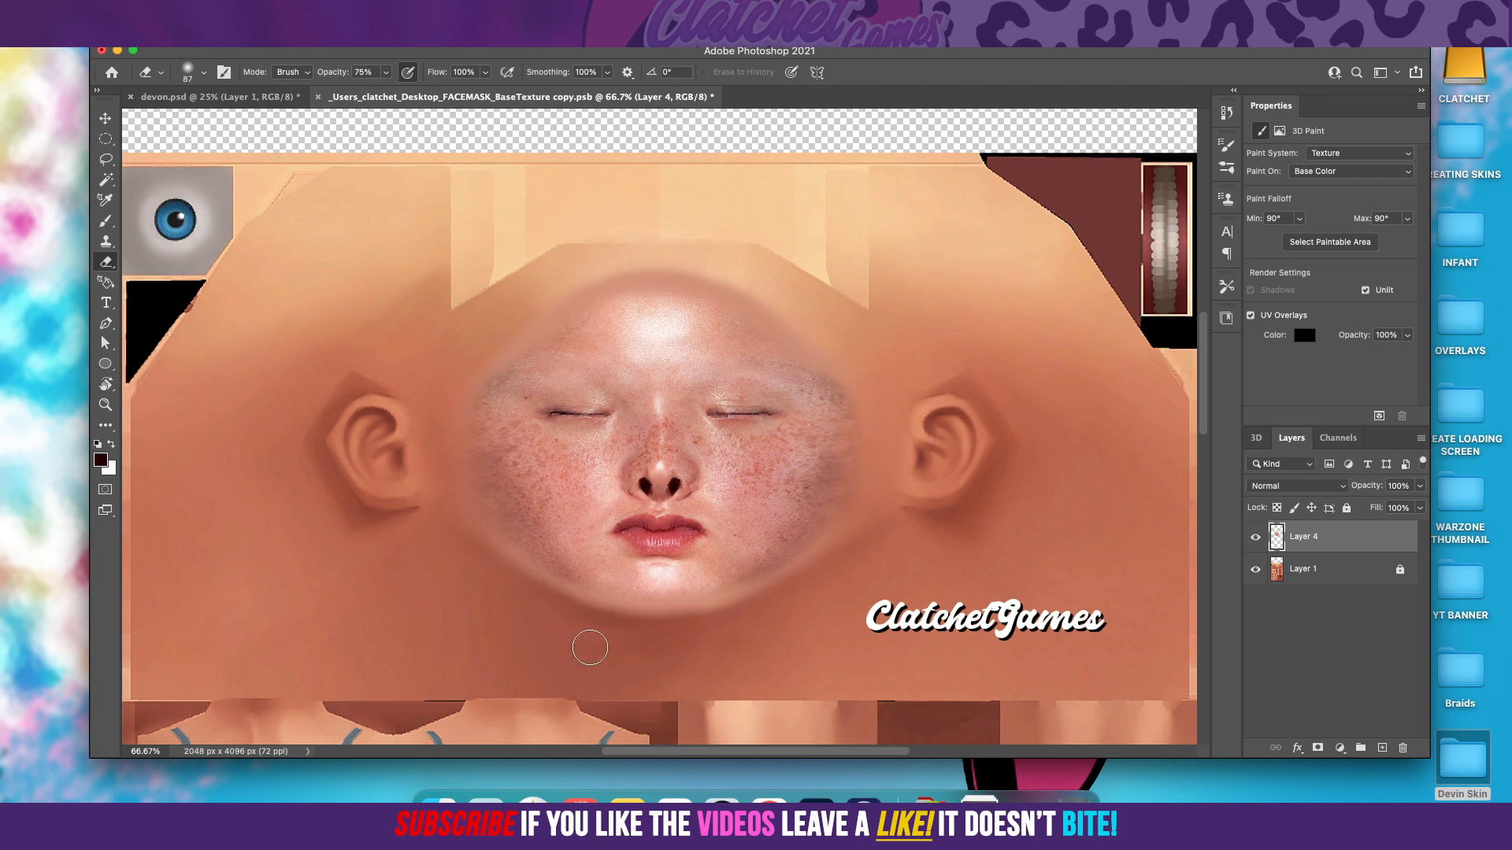
pyautogui.click(1255, 569)
pyautogui.click(1255, 569)
pyautogui.click(1255, 568)
pyautogui.click(1255, 568)
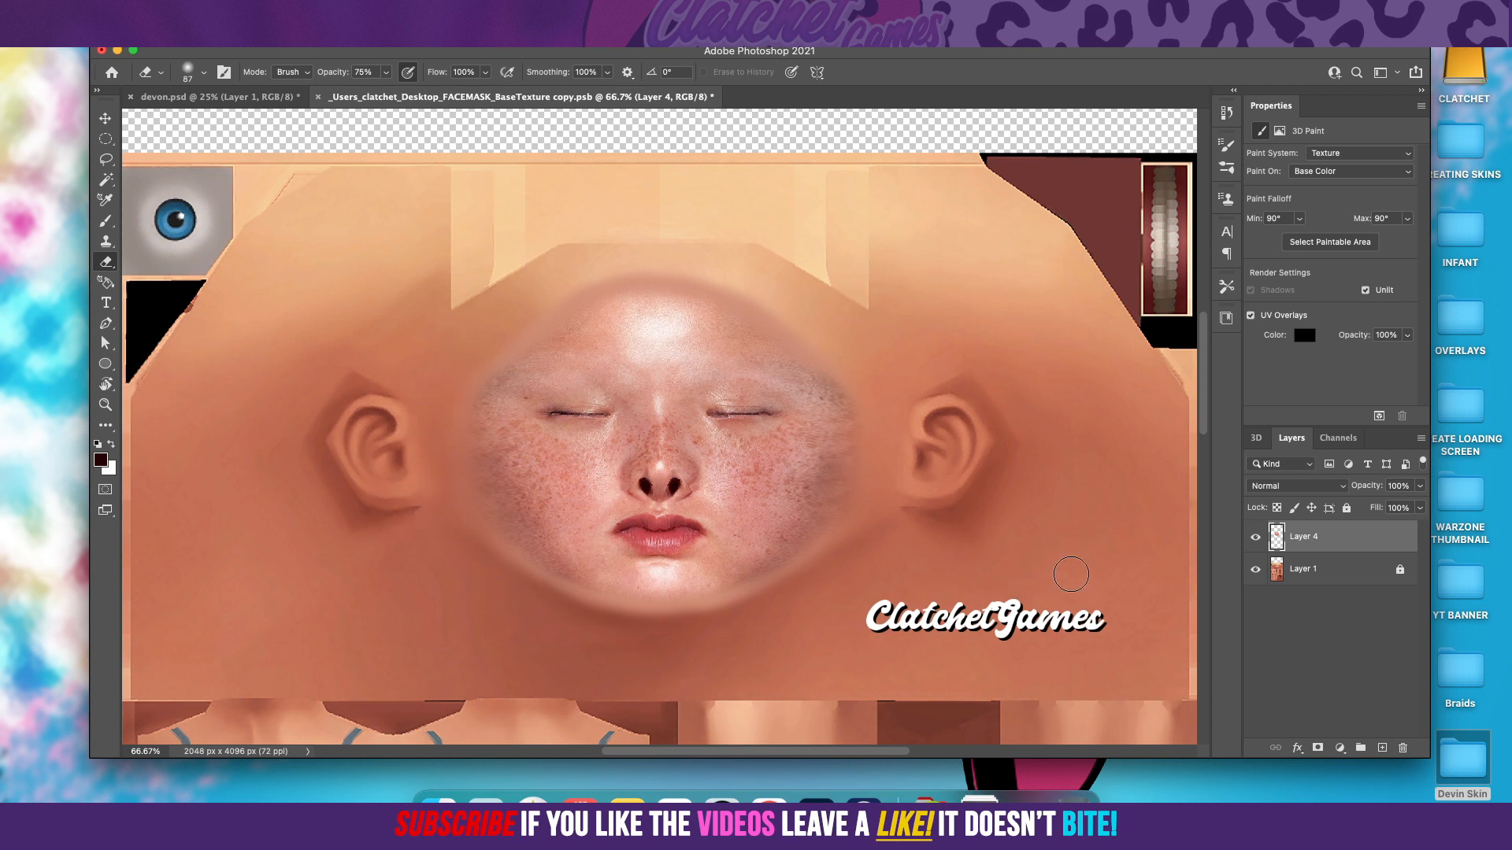
# Step: Hide Layer 1 in the texture and view the 3D head in devon.psd from the Front
pyautogui.click(1256, 572)
pyautogui.click(271, 100)
pyautogui.click(105, 119)
pyautogui.click(1343, 152)
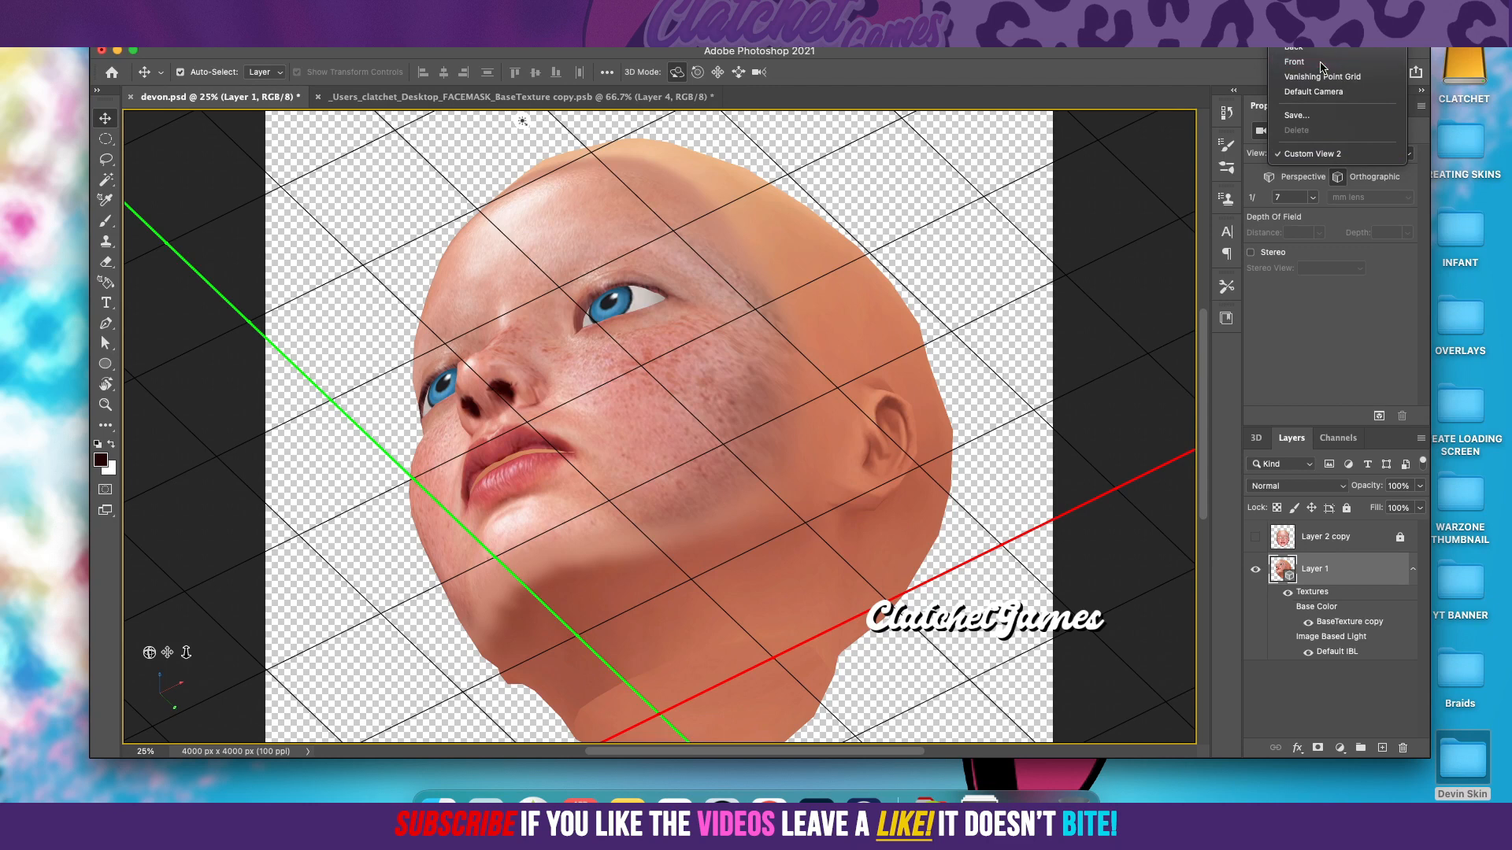
pyautogui.click(1324, 67)
# Step: Examine the 3D head through the Default Camera, return to the Front view, and orbit to inspect the face edges
pyautogui.click(1343, 153)
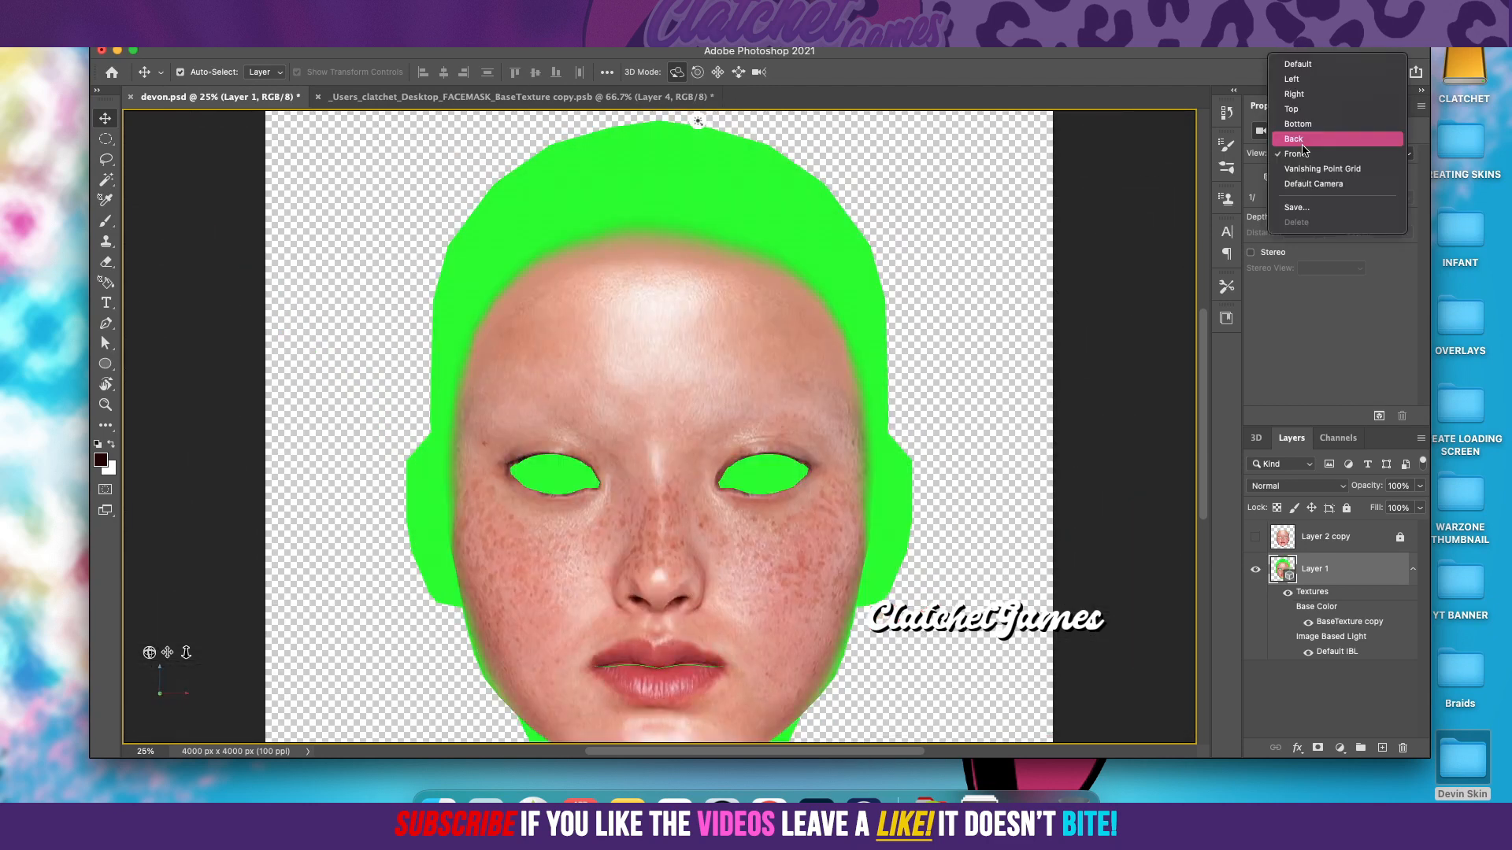
pyautogui.click(1316, 185)
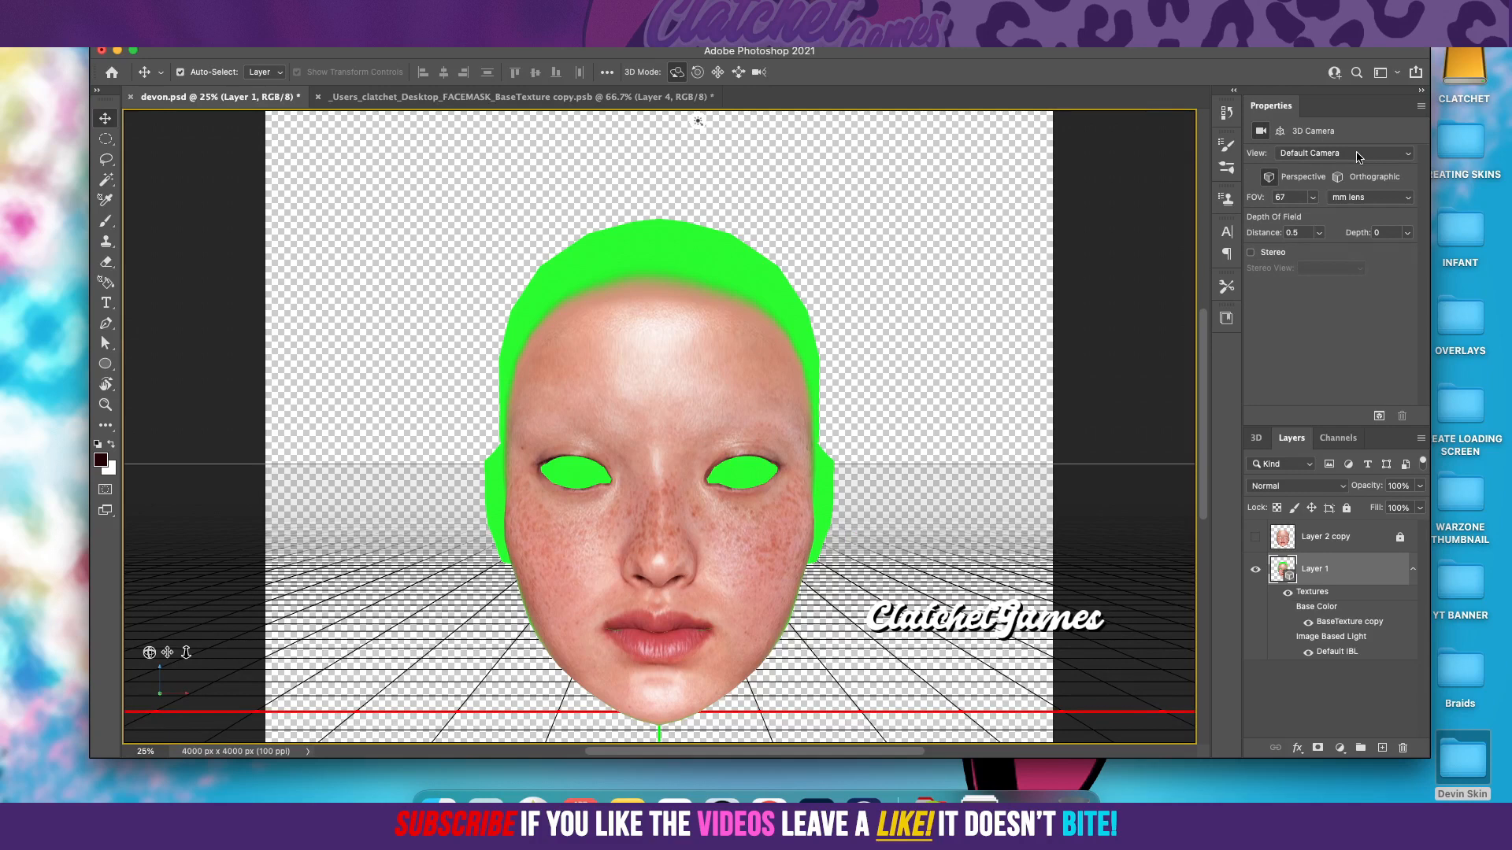
pyautogui.click(1343, 153)
pyautogui.click(1324, 115)
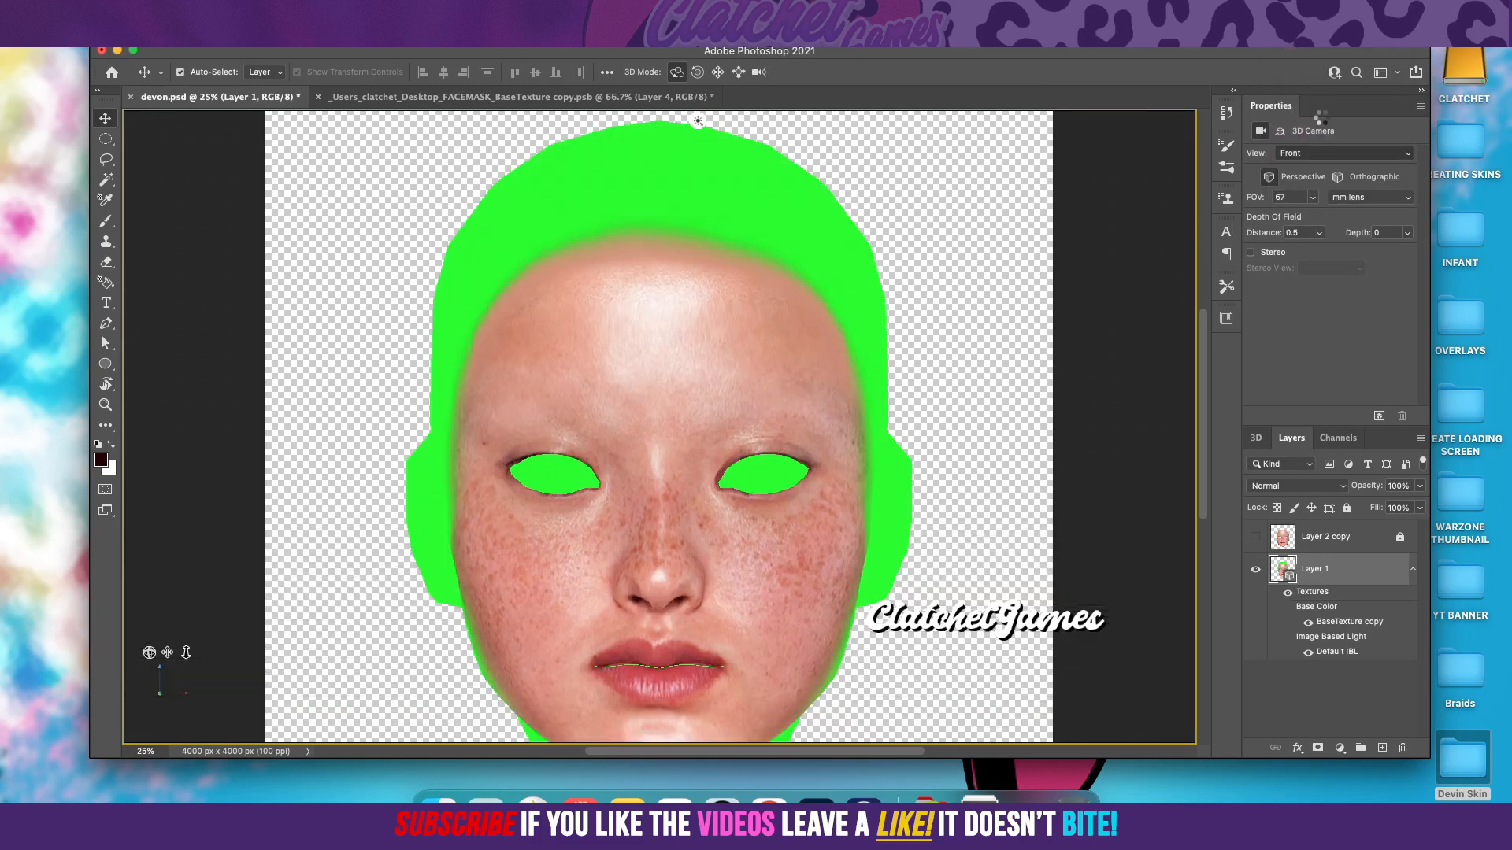
pyautogui.moveTo(148, 652)
pyautogui.mouseDown()
pyautogui.moveTo(164, 633)
pyautogui.moveTo(132, 633)
pyautogui.moveTo(148, 656)
pyautogui.moveTo(126, 654)
pyautogui.moveTo(189, 652)
pyautogui.moveTo(163, 631)
pyautogui.mouseUp()
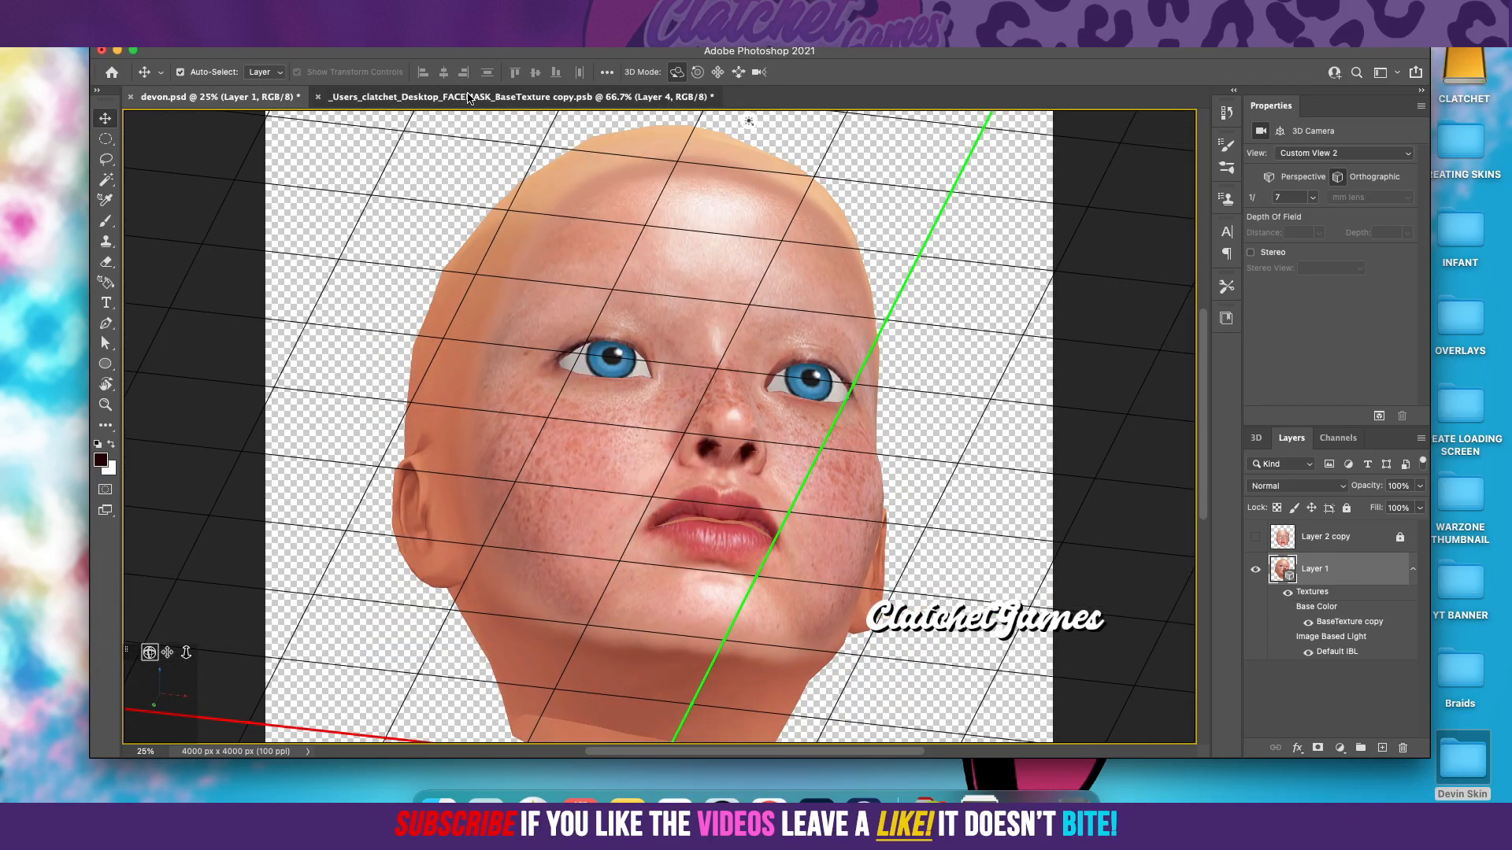
# Step: In the face texture document, outline the face with a closed Pen path just inside its soft edge, undoing misplaced points
pyautogui.click(490, 98)
pyautogui.press('p')
pyautogui.click(854, 470)
pyautogui.press('super+s')
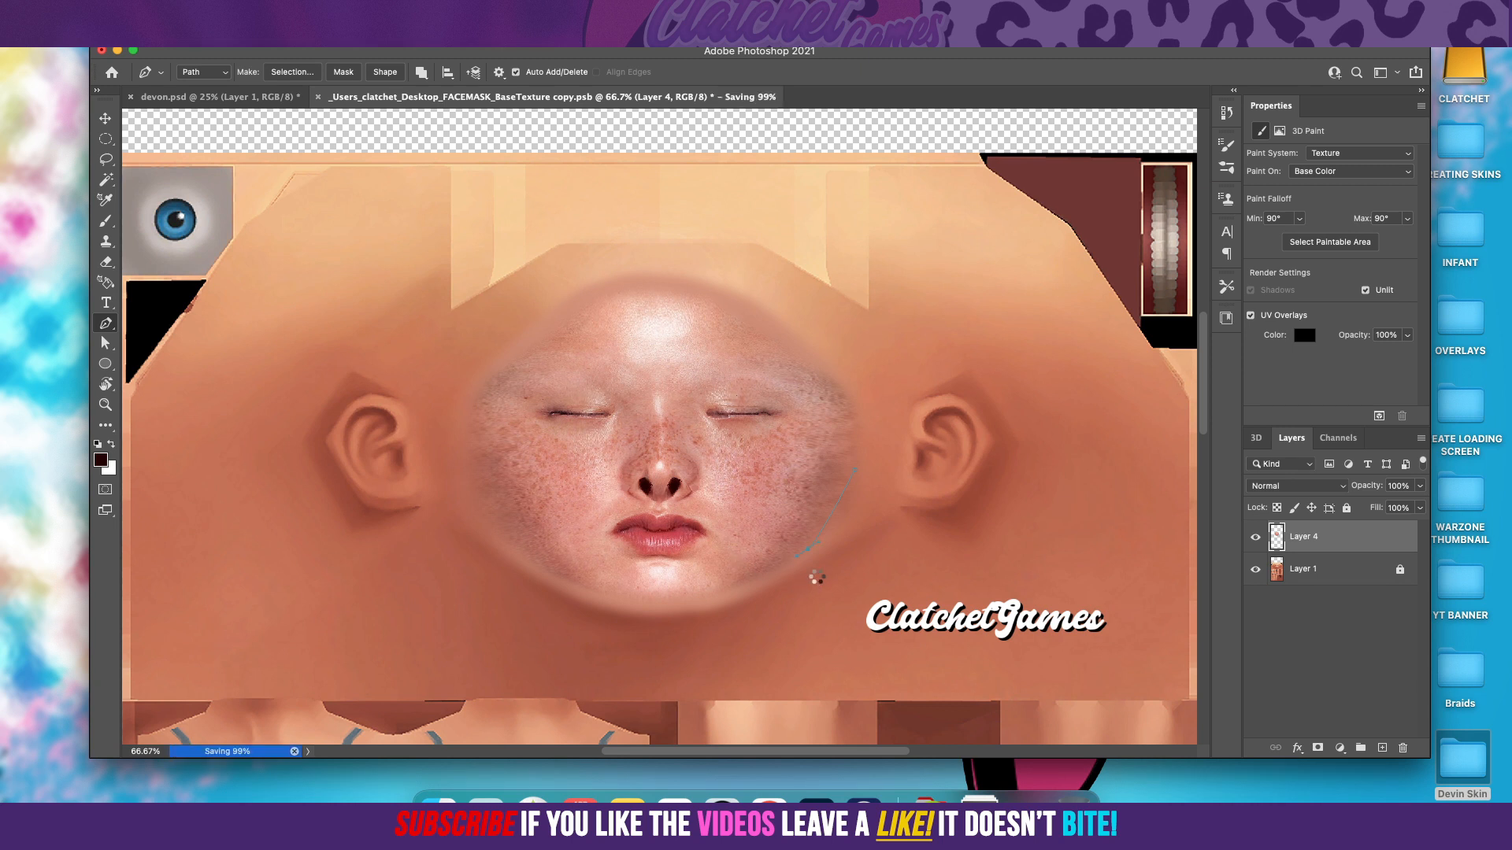
pyautogui.press('super+z')
pyautogui.press('super+s')
pyautogui.press('super+z')
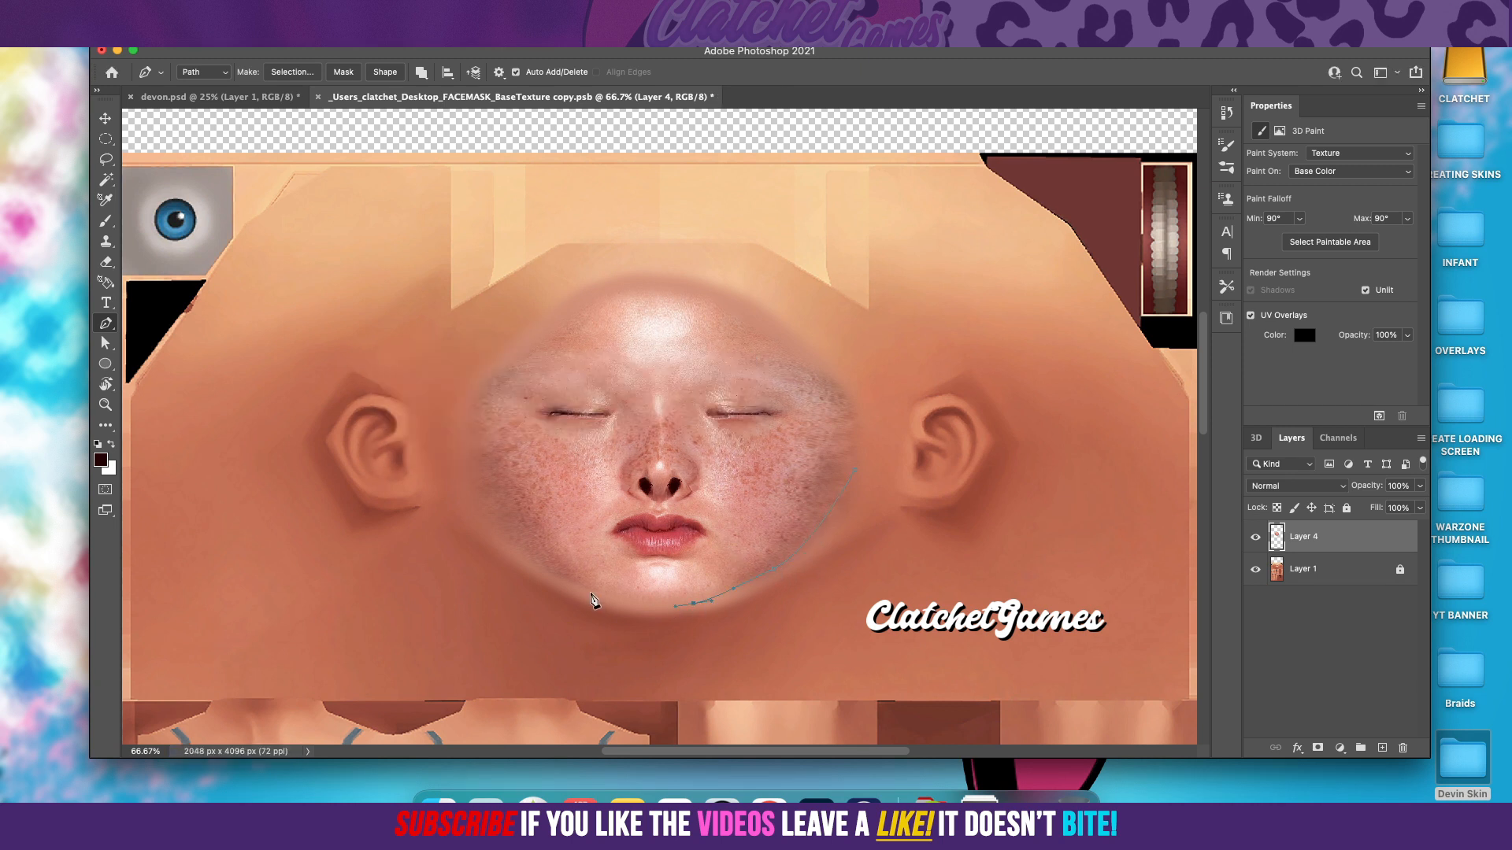
pyautogui.press('super+s')
pyautogui.press('super+z')
pyautogui.press('super+s')
pyautogui.moveTo(737, 311); pyautogui.dragTo(747, 320)
# Step: Make a new anti-aliased selection from the face path with a 5-pixel feather radius
pyautogui.rightClick(825, 481)
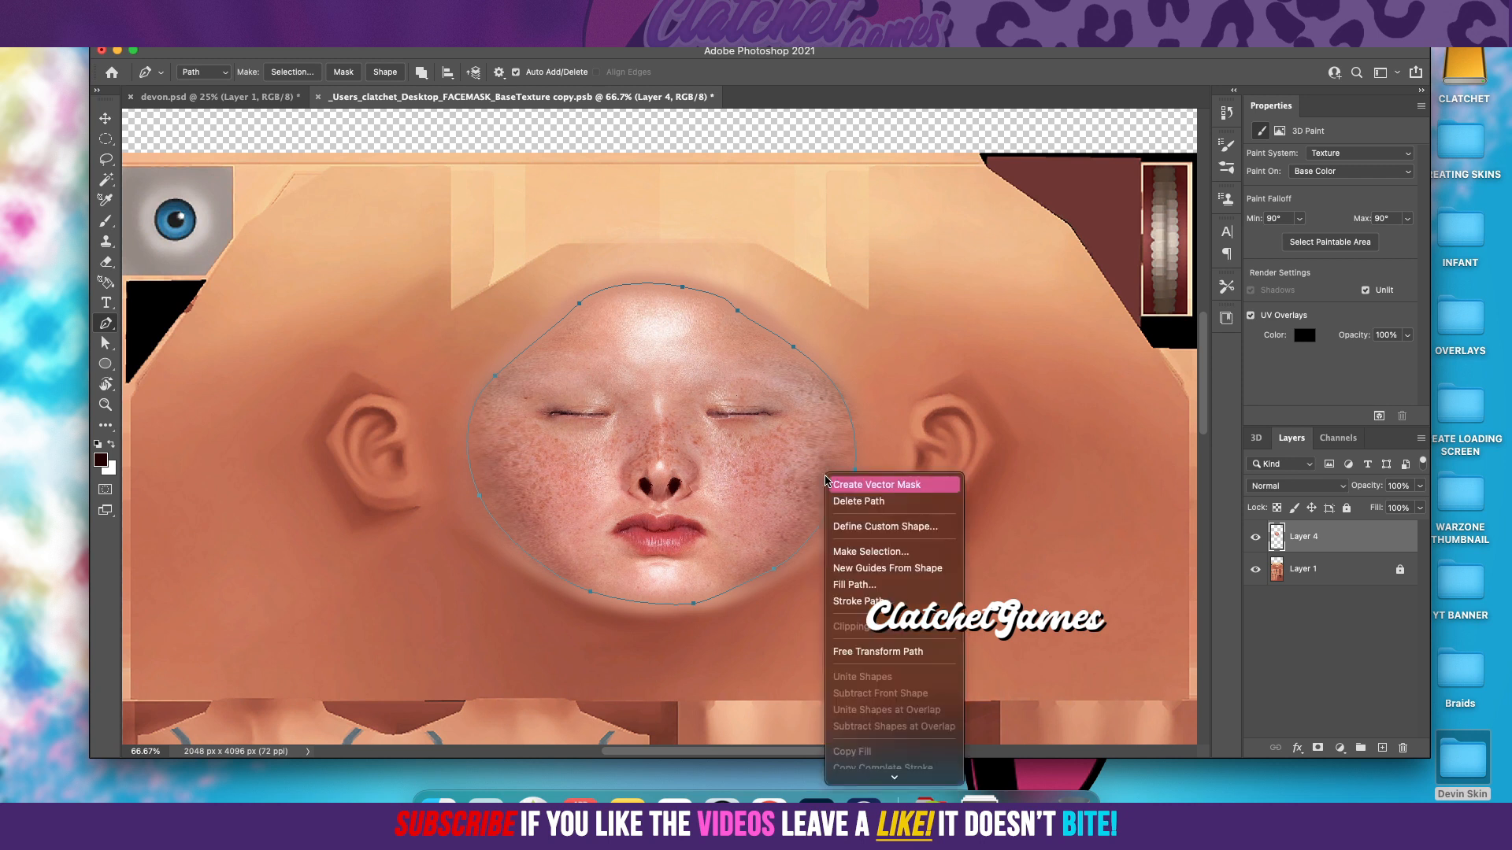
pyautogui.click(849, 551)
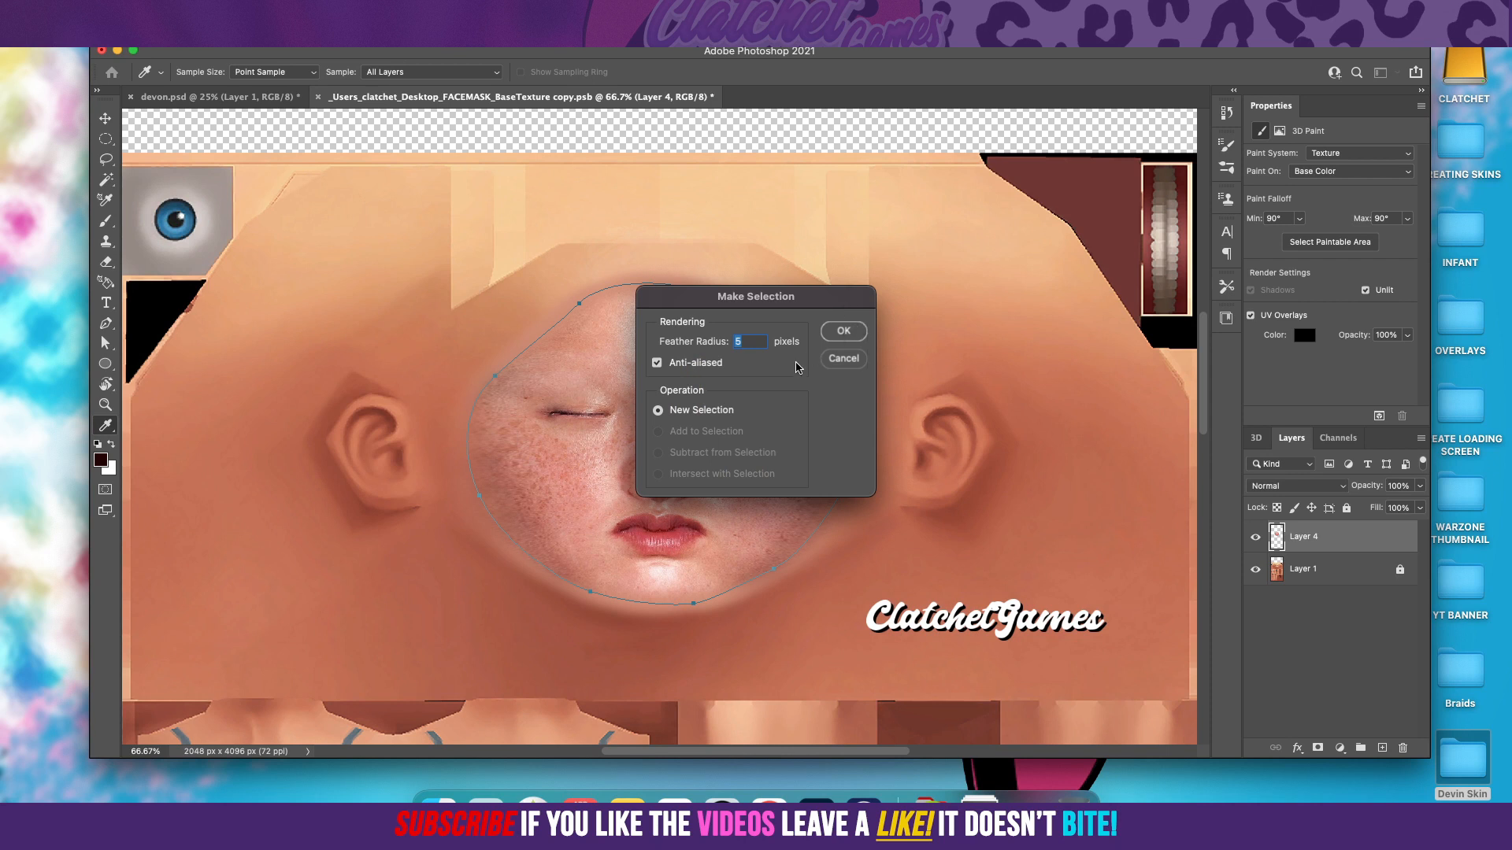
pyautogui.click(833, 337)
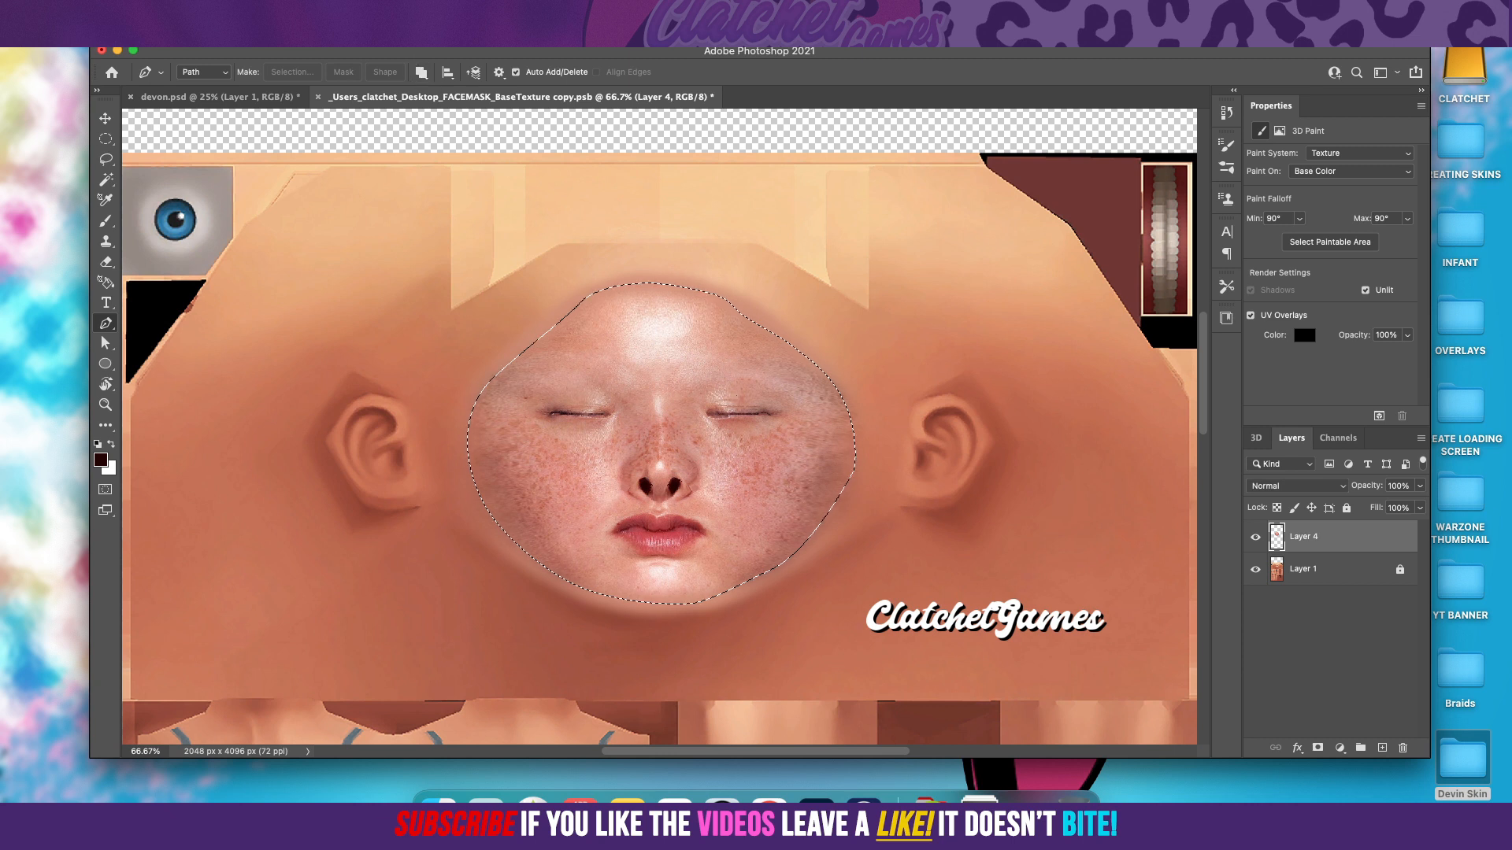
# Step: Invert the face selection and apply a Gaussian Blur with a 12.0-pixel radius to the outer edge of Layer 4
pyautogui.click(318, 10)
pyautogui.click(328, 73)
pyautogui.click(358, 10)
pyautogui.moveTo(441, 215)
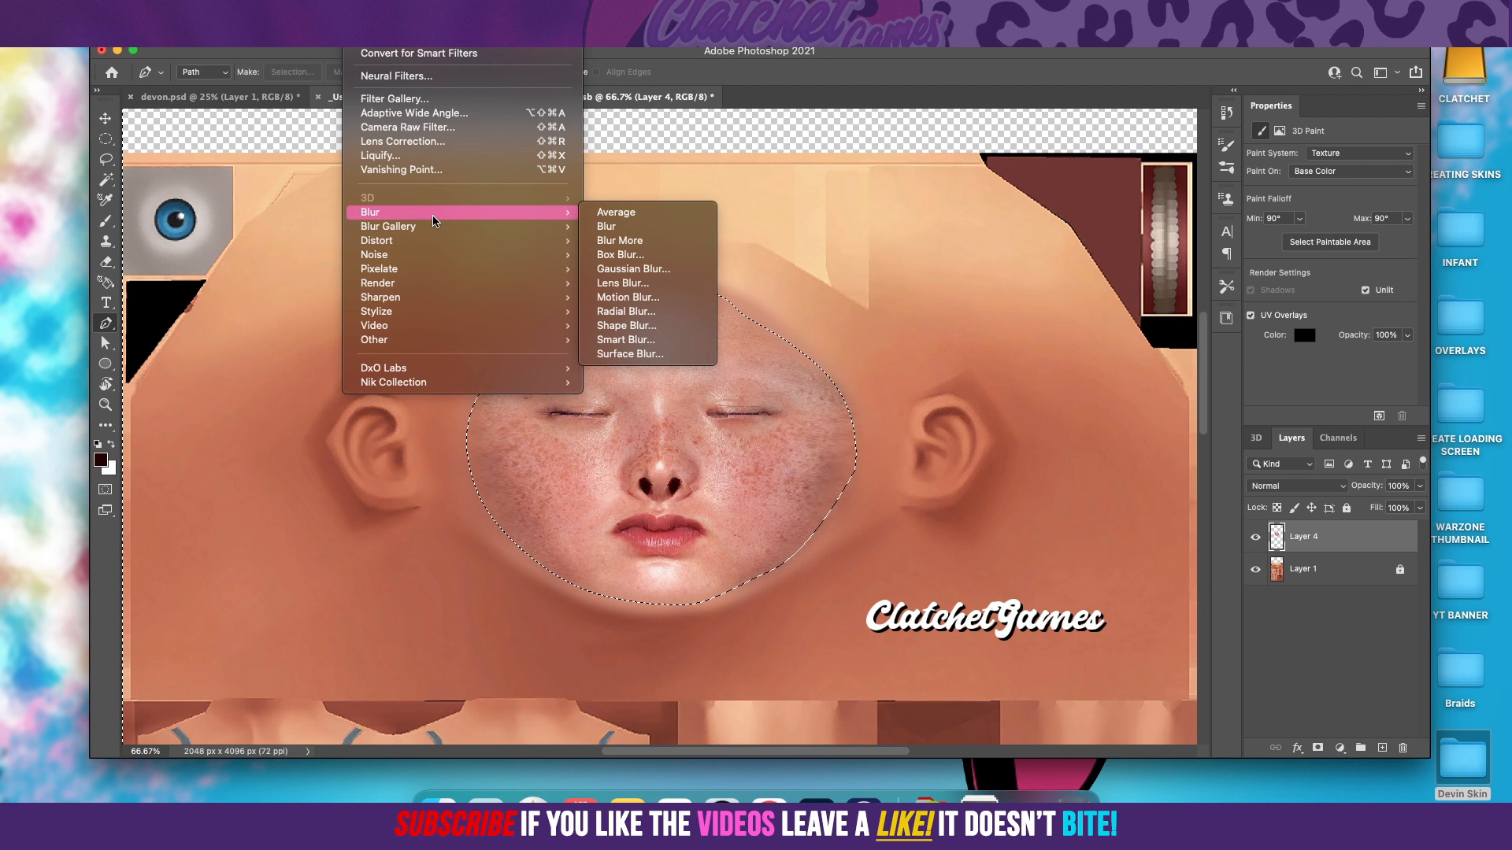
pyautogui.click(630, 269)
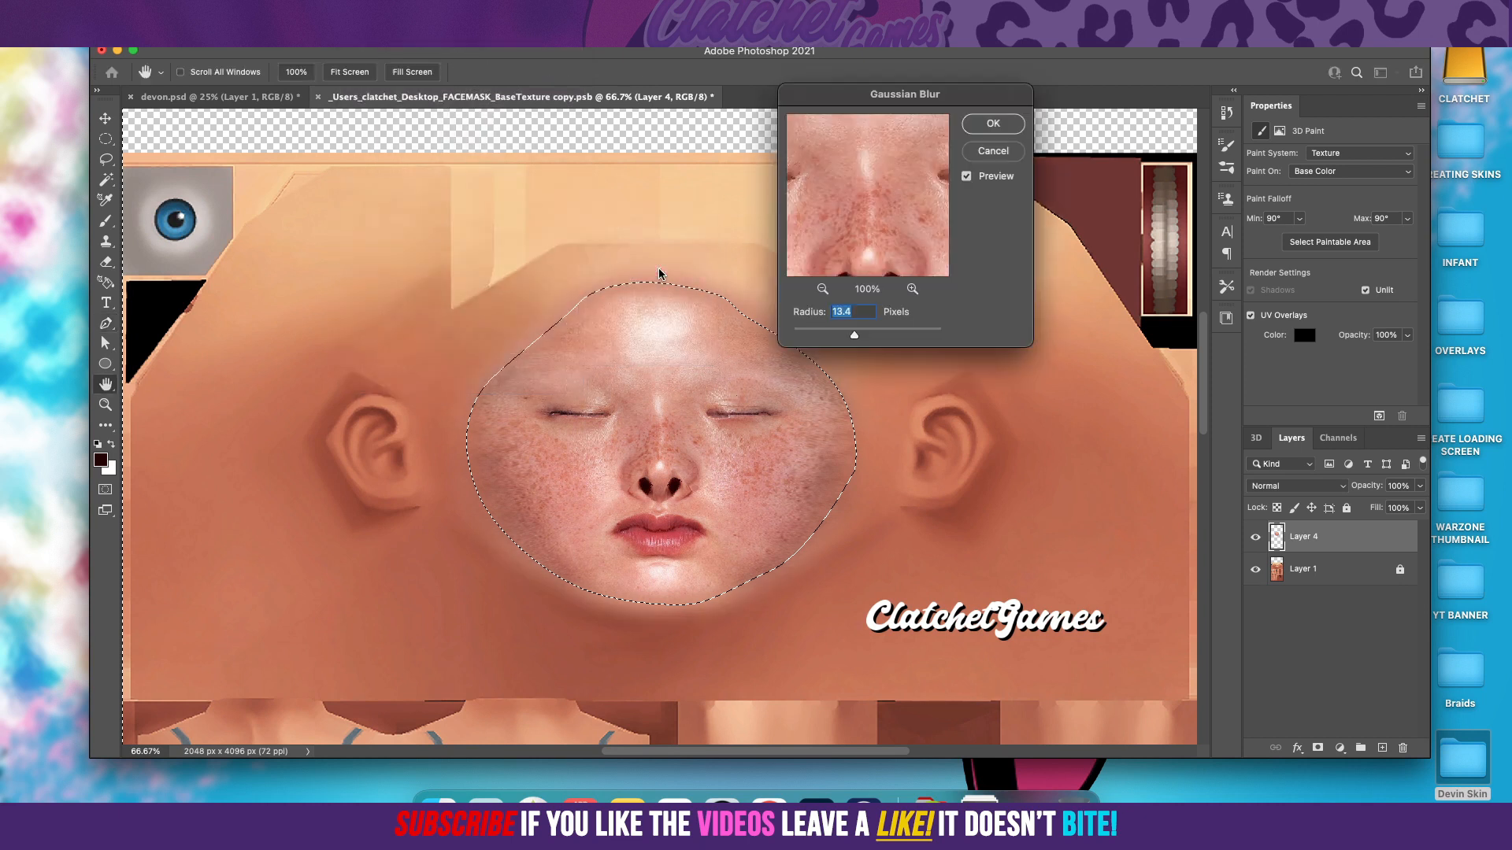
pyautogui.moveTo(854, 335)
pyautogui.mouseDown()
pyautogui.moveTo(837, 336)
pyautogui.moveTo(870, 336)
pyautogui.moveTo(856, 334)
pyautogui.mouseUp()
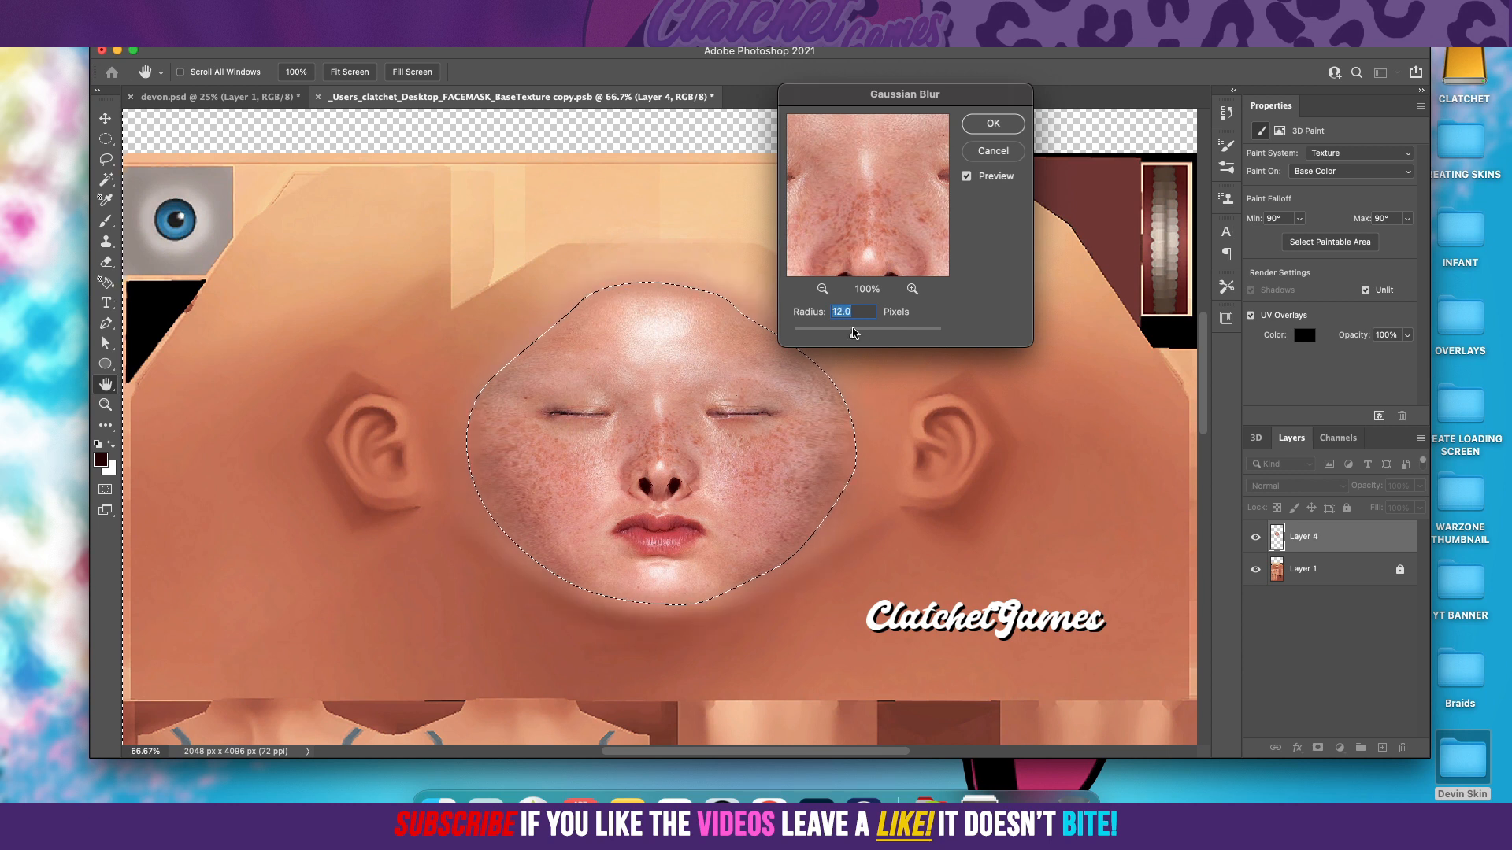
pyautogui.moveTo(858, 334); pyautogui.dragTo(855, 339)
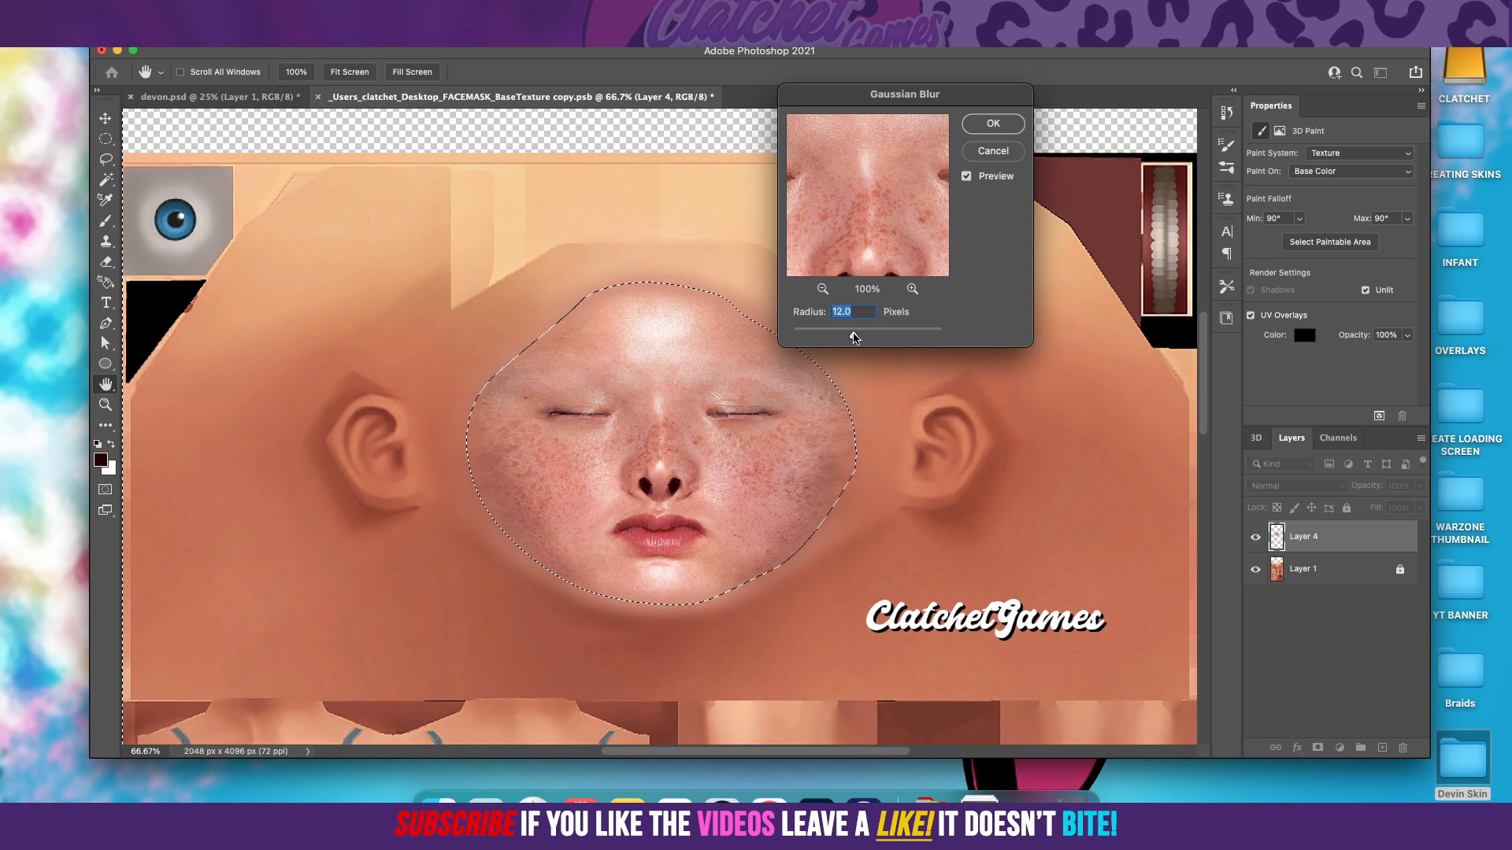
pyautogui.click(985, 130)
# Step: Clear the selection, then hide and show Layer 1 to inspect the face layer's blurred edge
pyautogui.press('p')
pyautogui.click(107, 139)
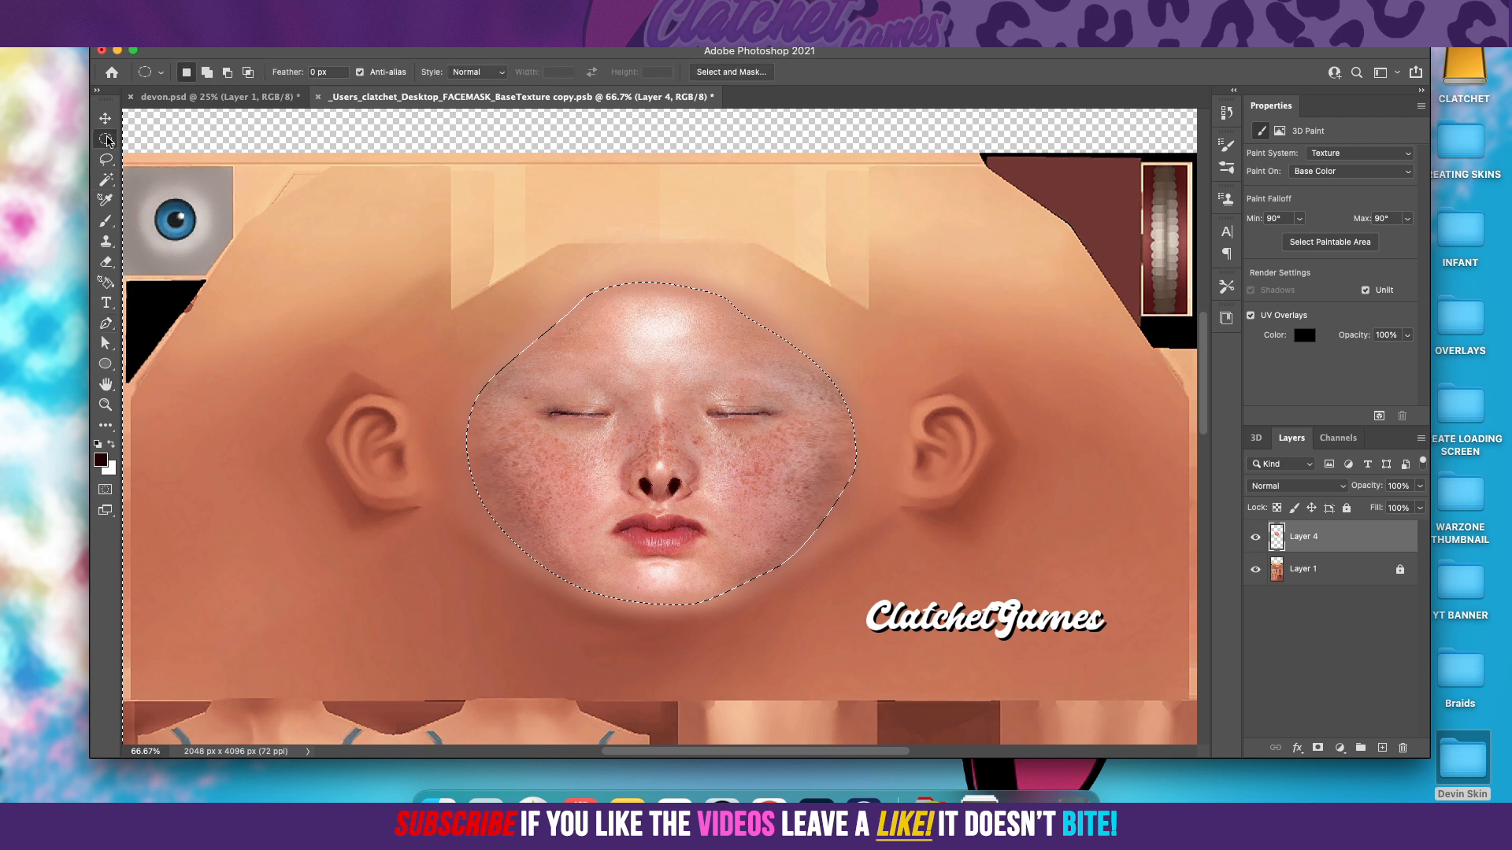
pyautogui.click(322, 250)
pyautogui.click(1256, 570)
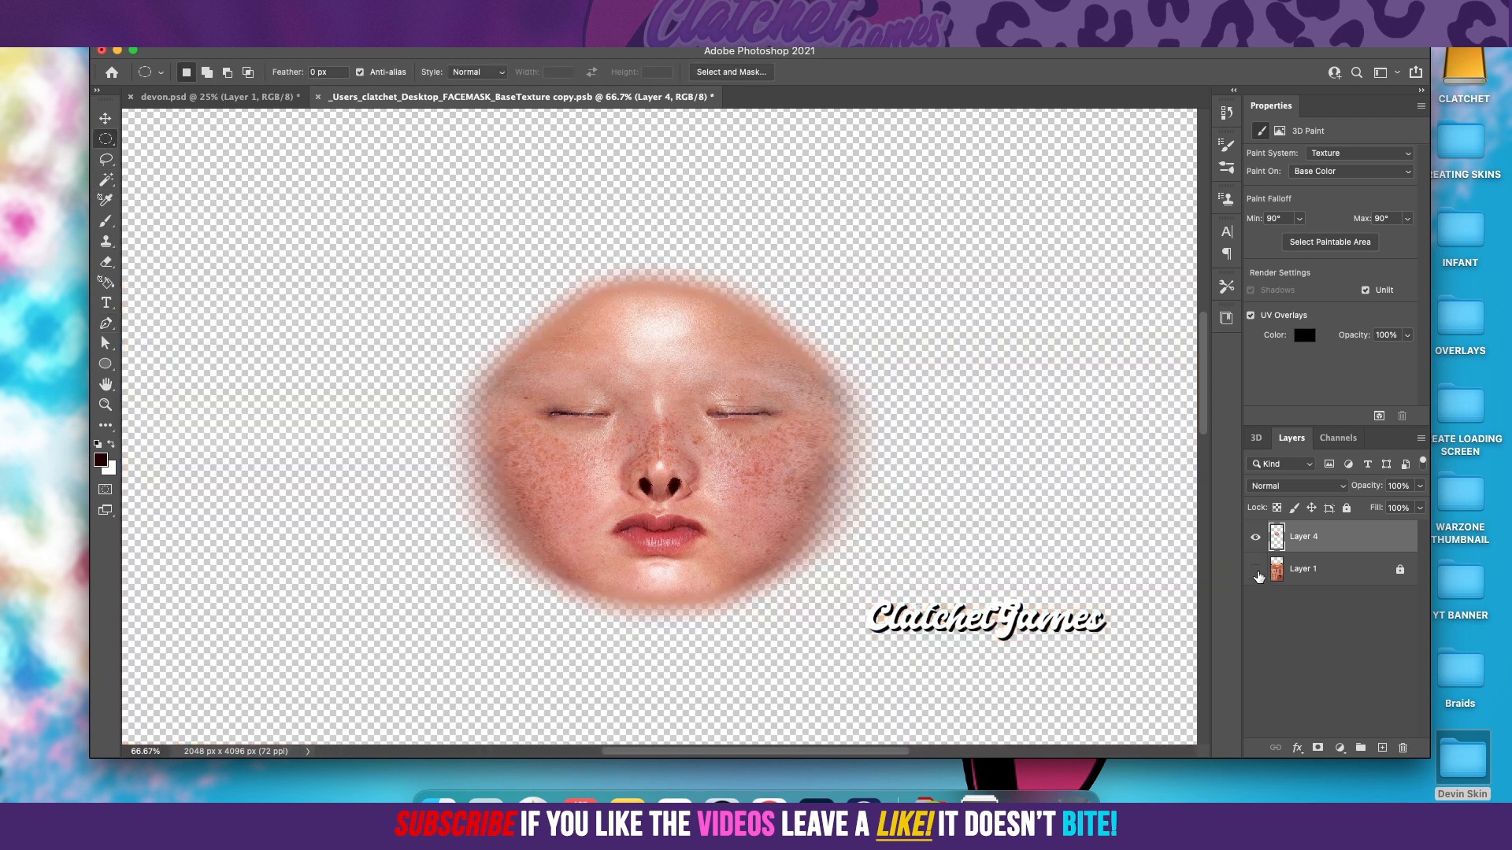
pyautogui.click(1256, 569)
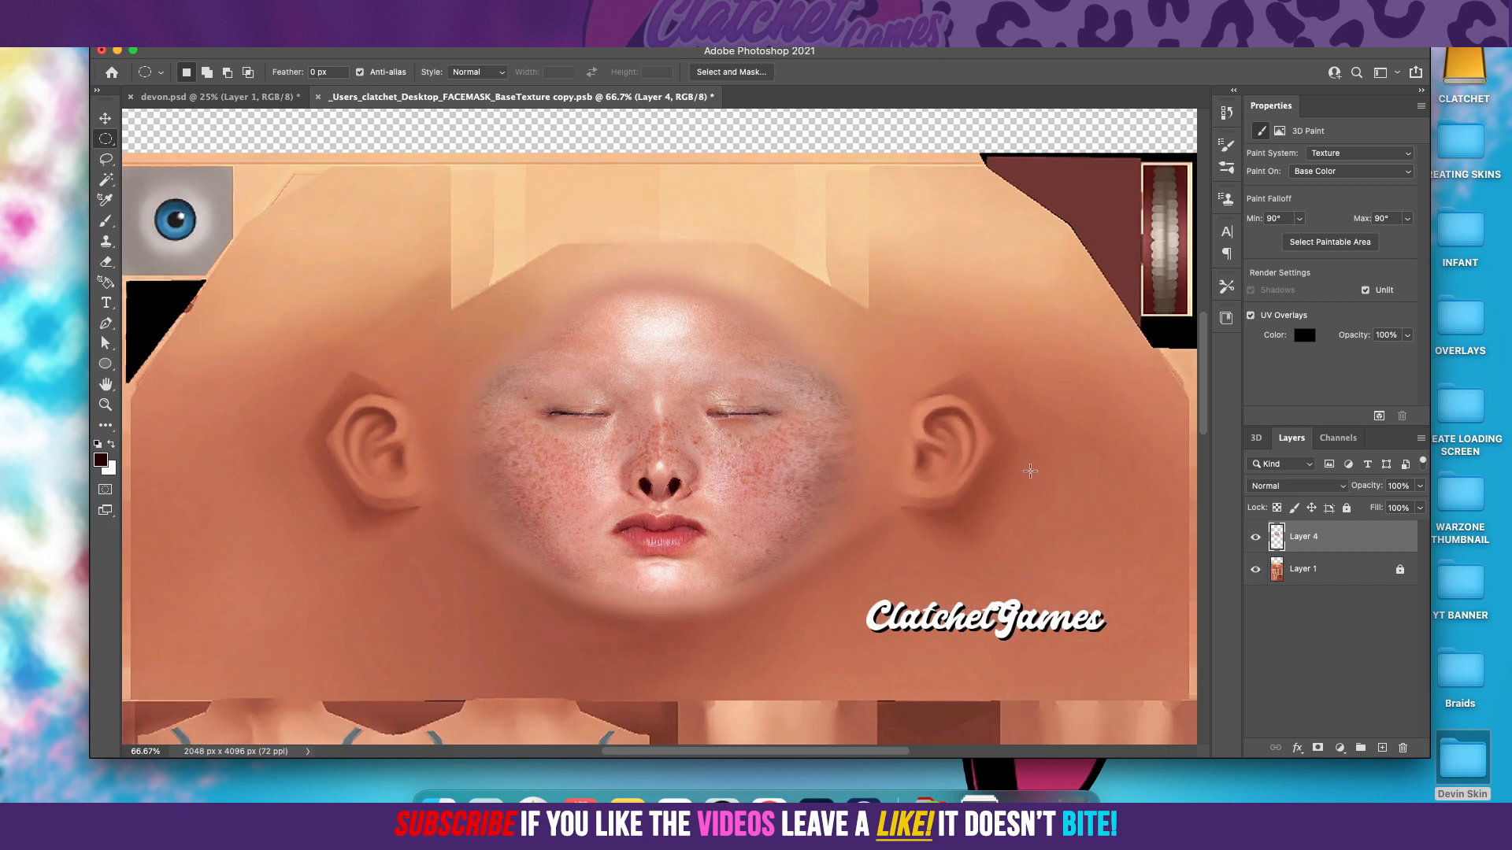
# Step: Switch to devon.psd, set the 3D camera to the Front view, and orbit the head to inspect the face edges
pyautogui.click(271, 98)
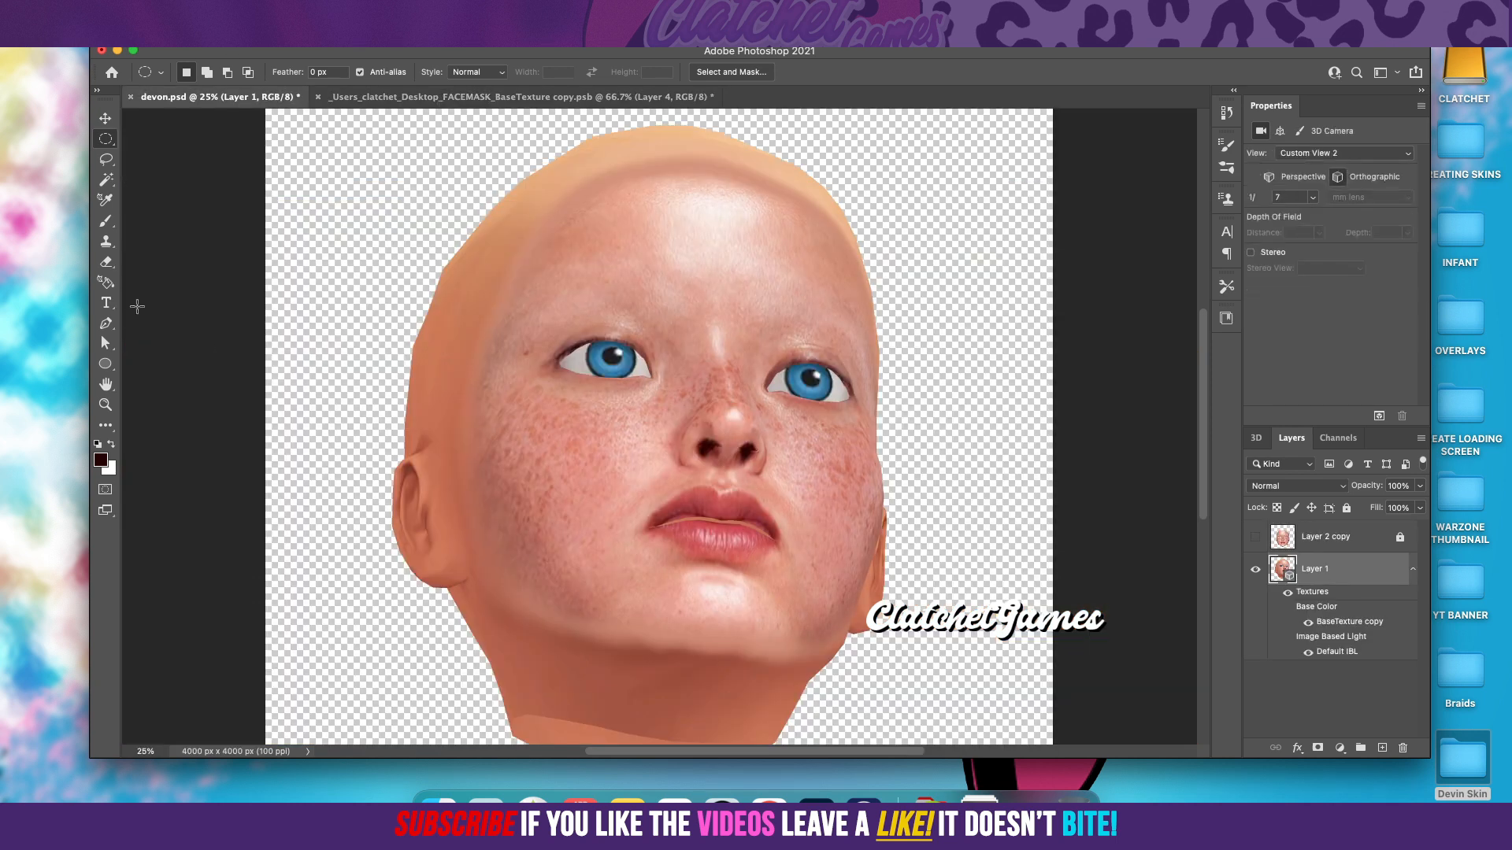
pyautogui.click(105, 118)
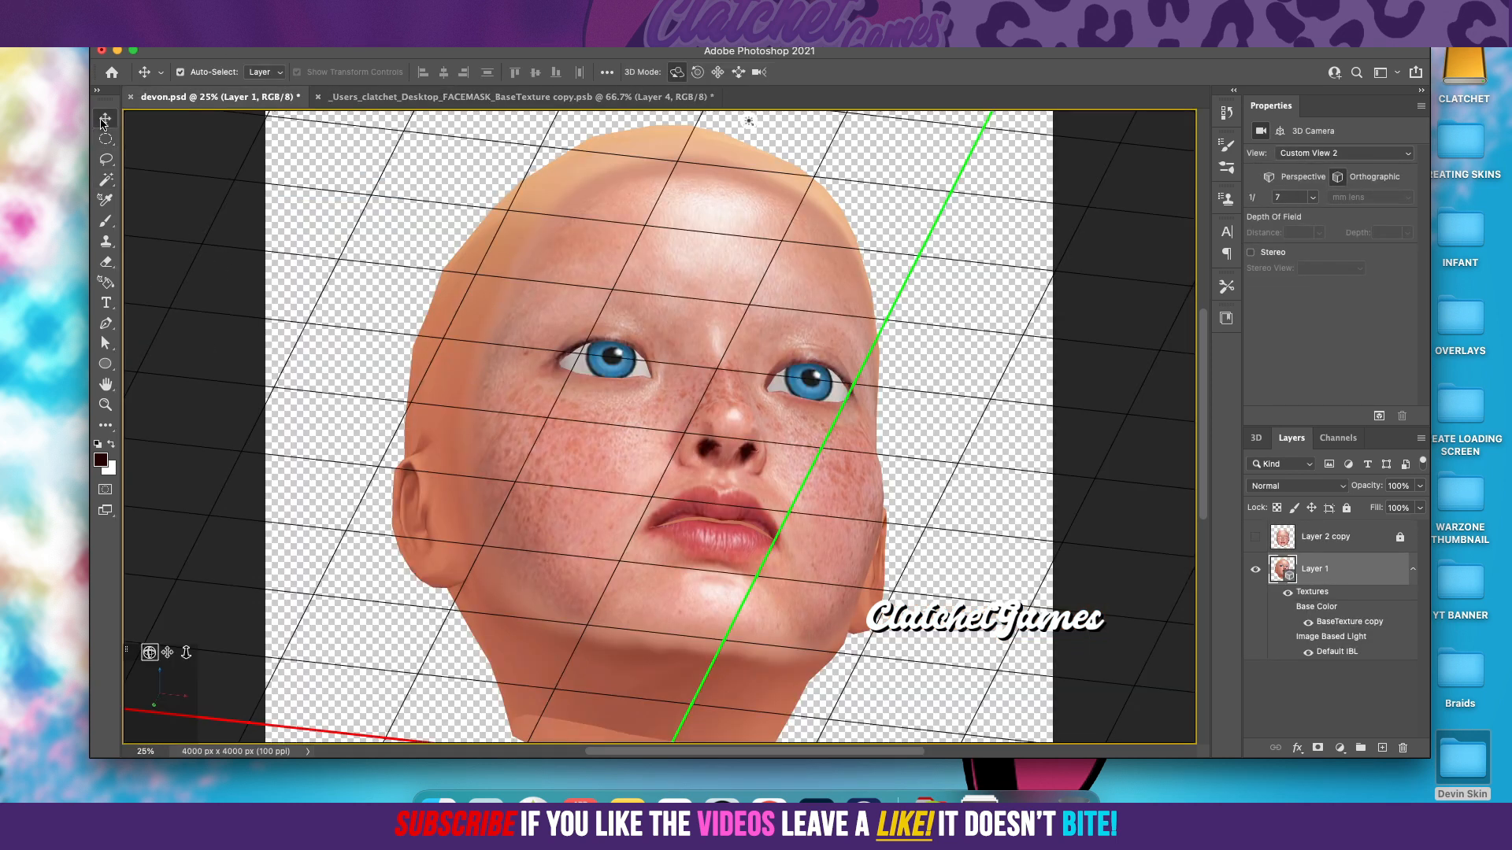
pyautogui.click(1355, 153)
pyautogui.click(1314, 64)
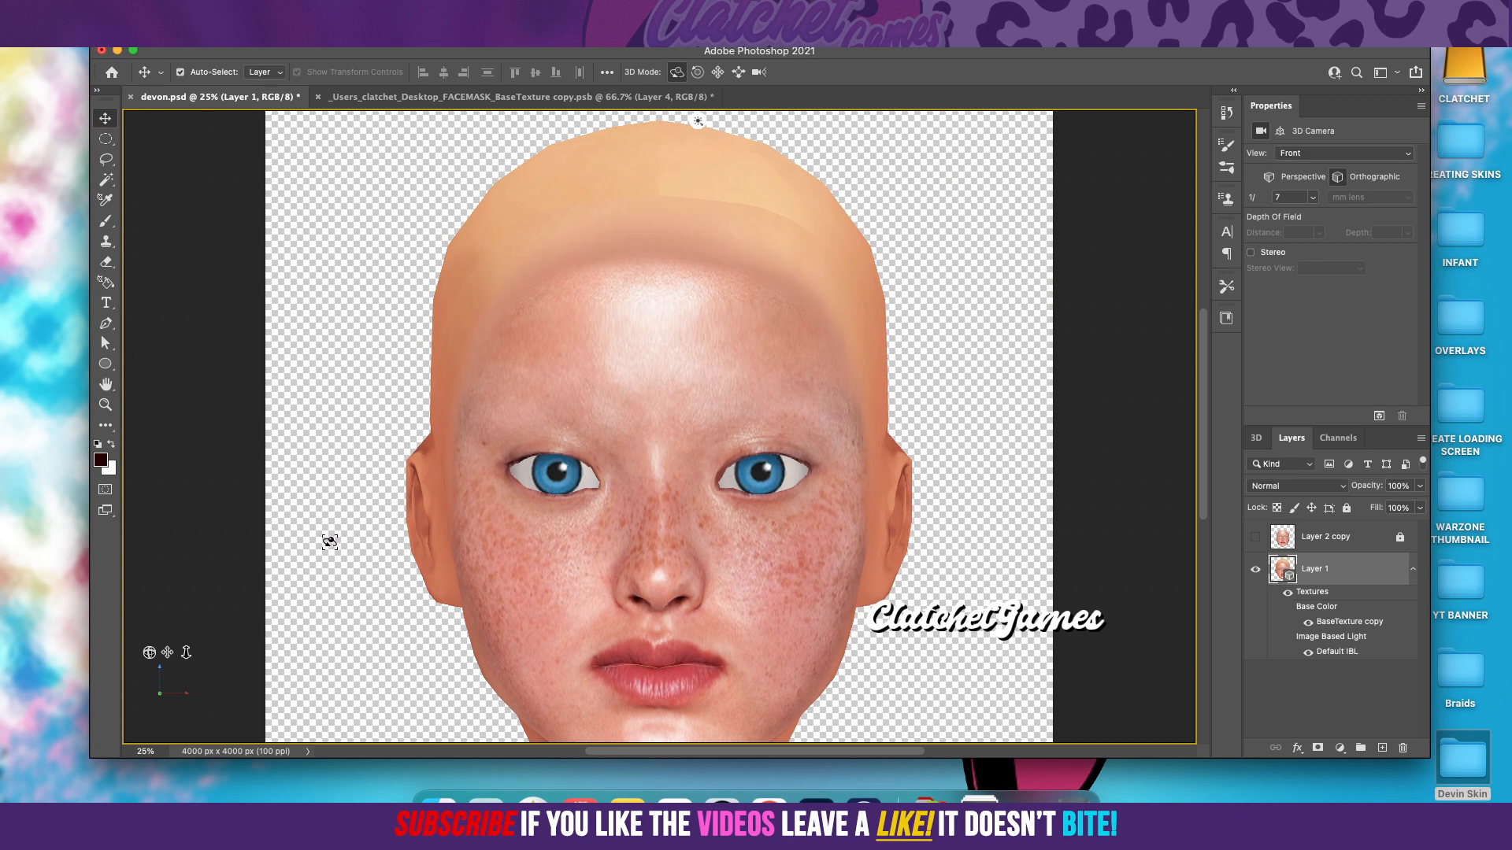
pyautogui.moveTo(149, 652)
pyautogui.mouseDown()
pyautogui.moveTo(150, 626)
pyautogui.moveTo(117, 630)
pyautogui.moveTo(140, 640)
pyautogui.mouseUp()
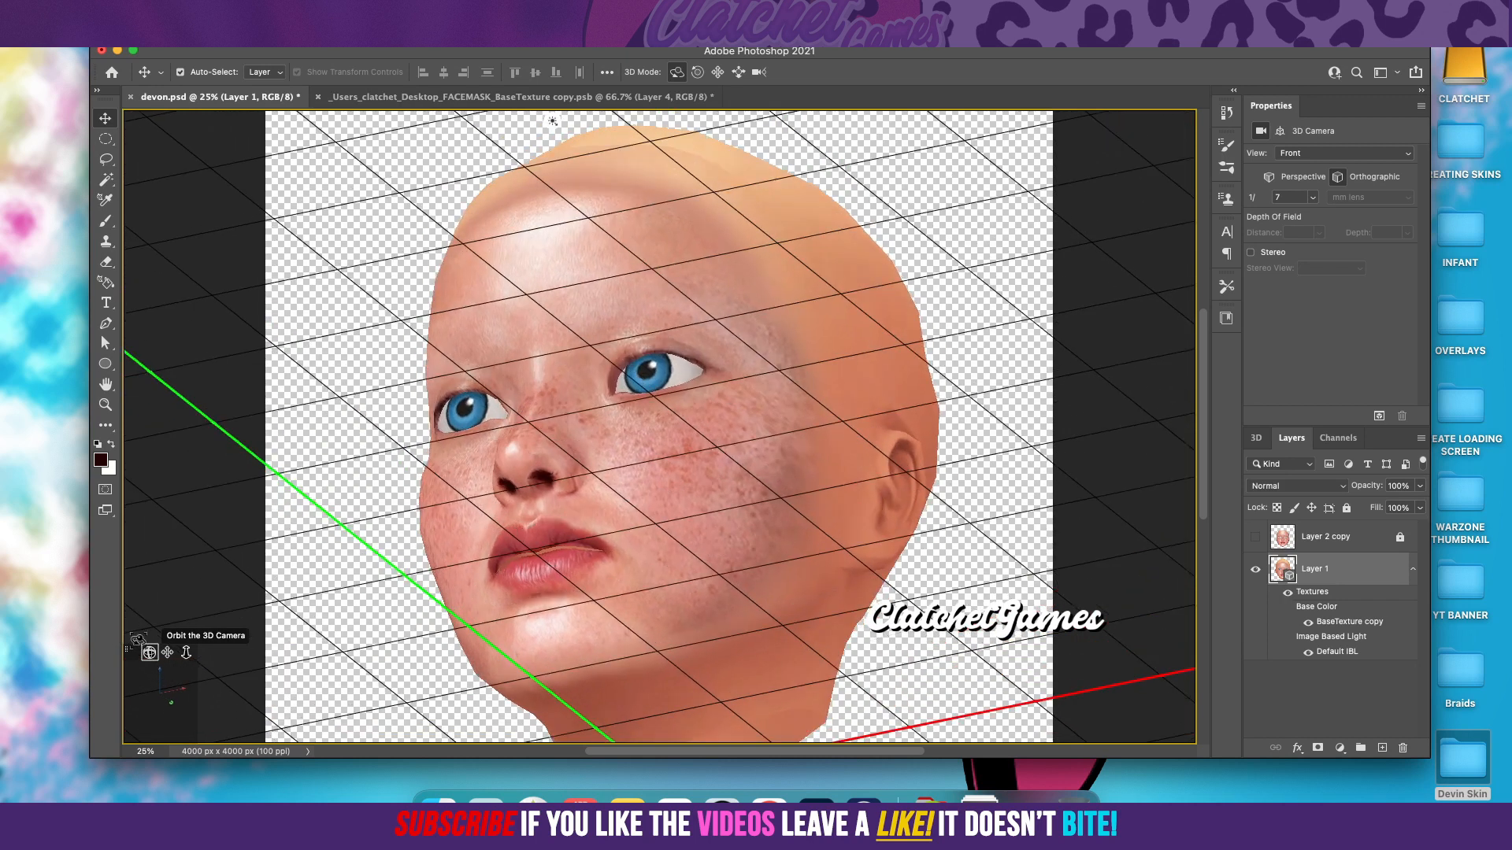
# Step: Return to the face texture document, undo the deselection and the Gaussian Blur, and save the document
pyautogui.click(384, 97)
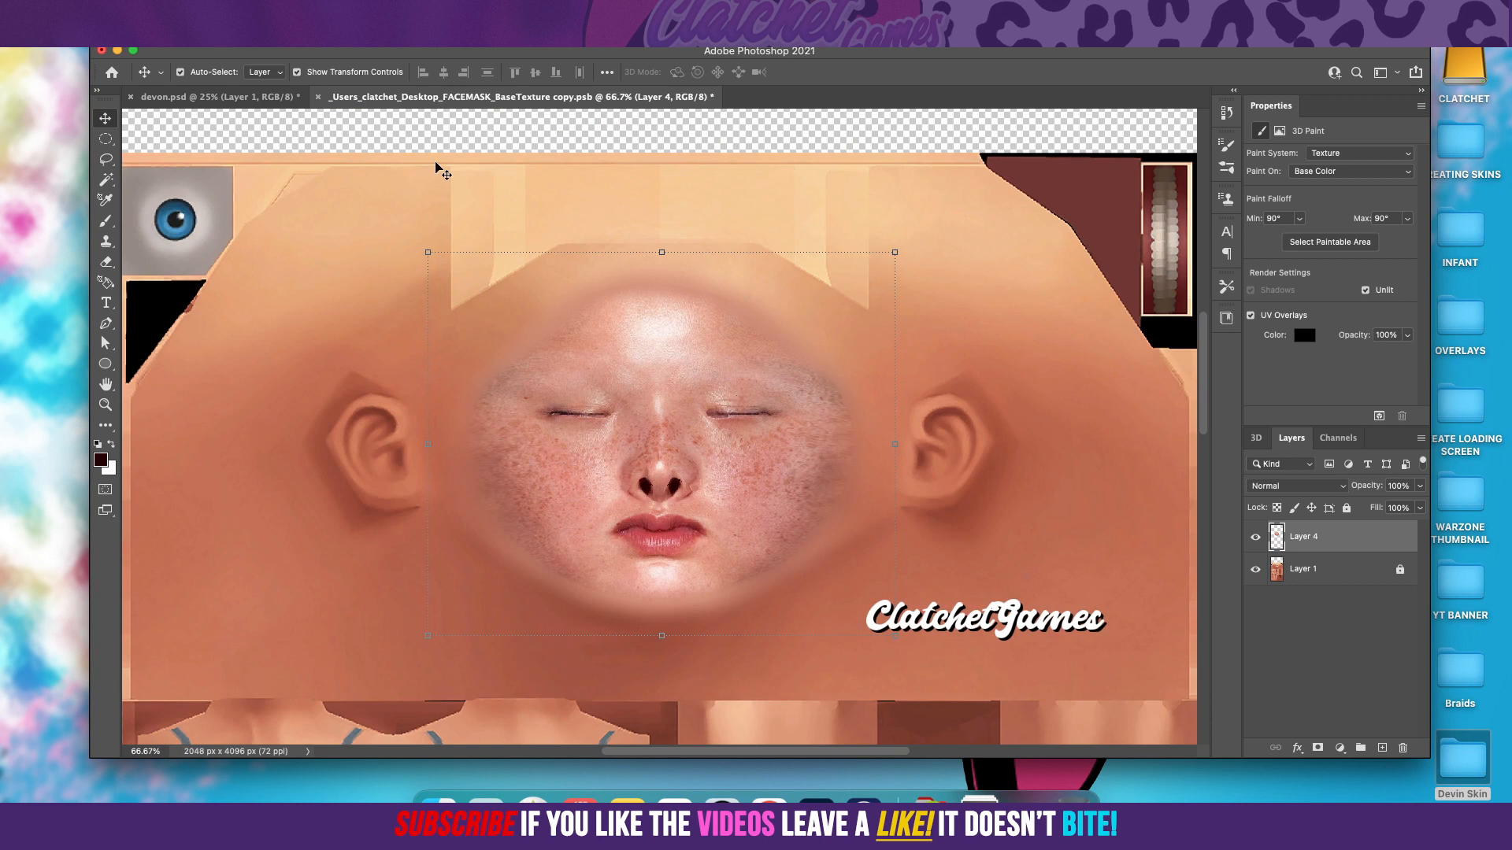
pyautogui.click(151, 11)
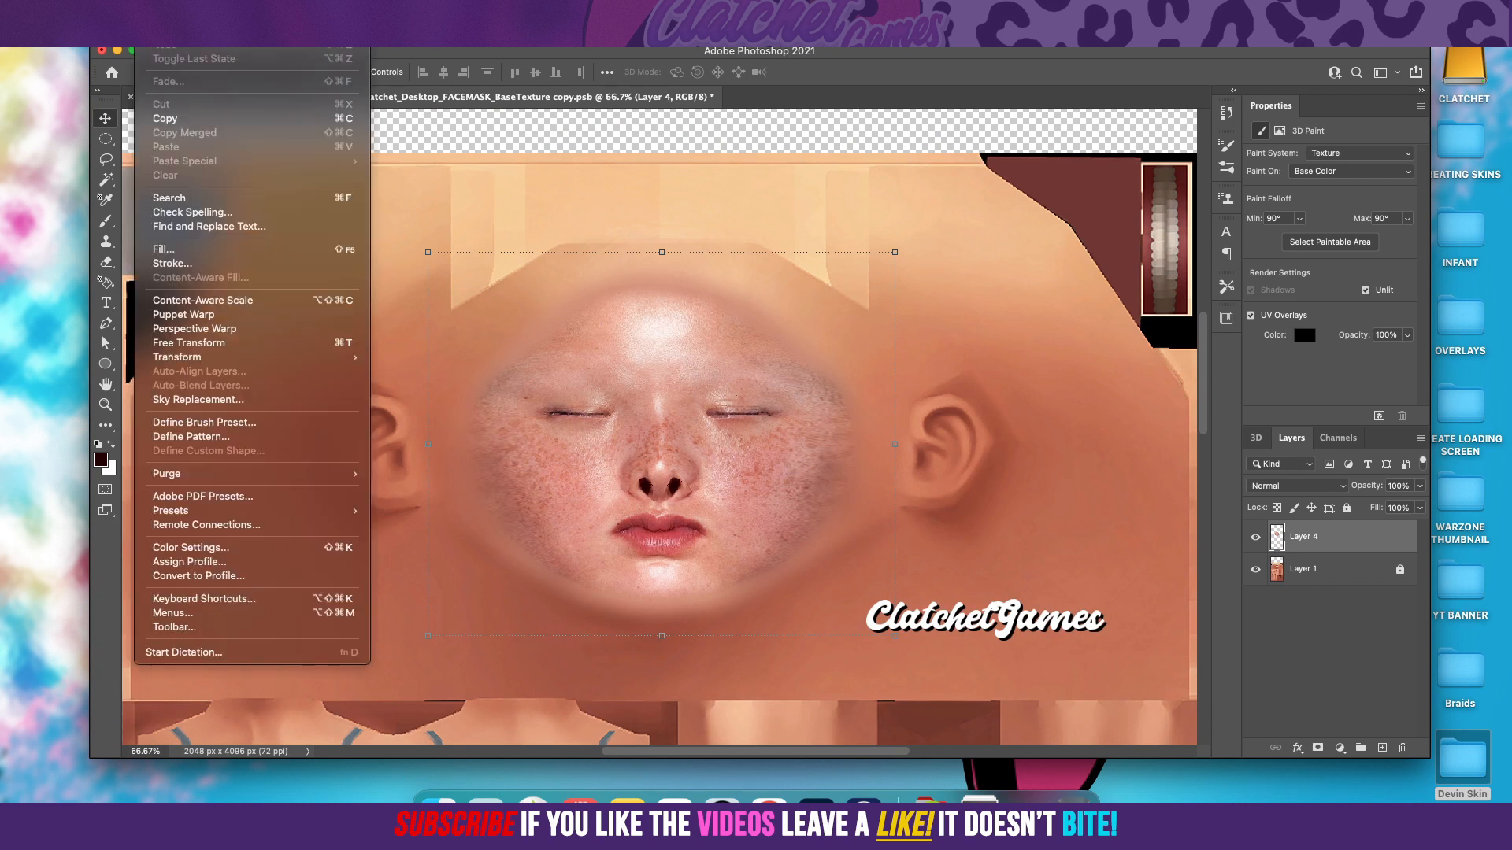
pyautogui.click(174, 30)
pyautogui.click(151, 11)
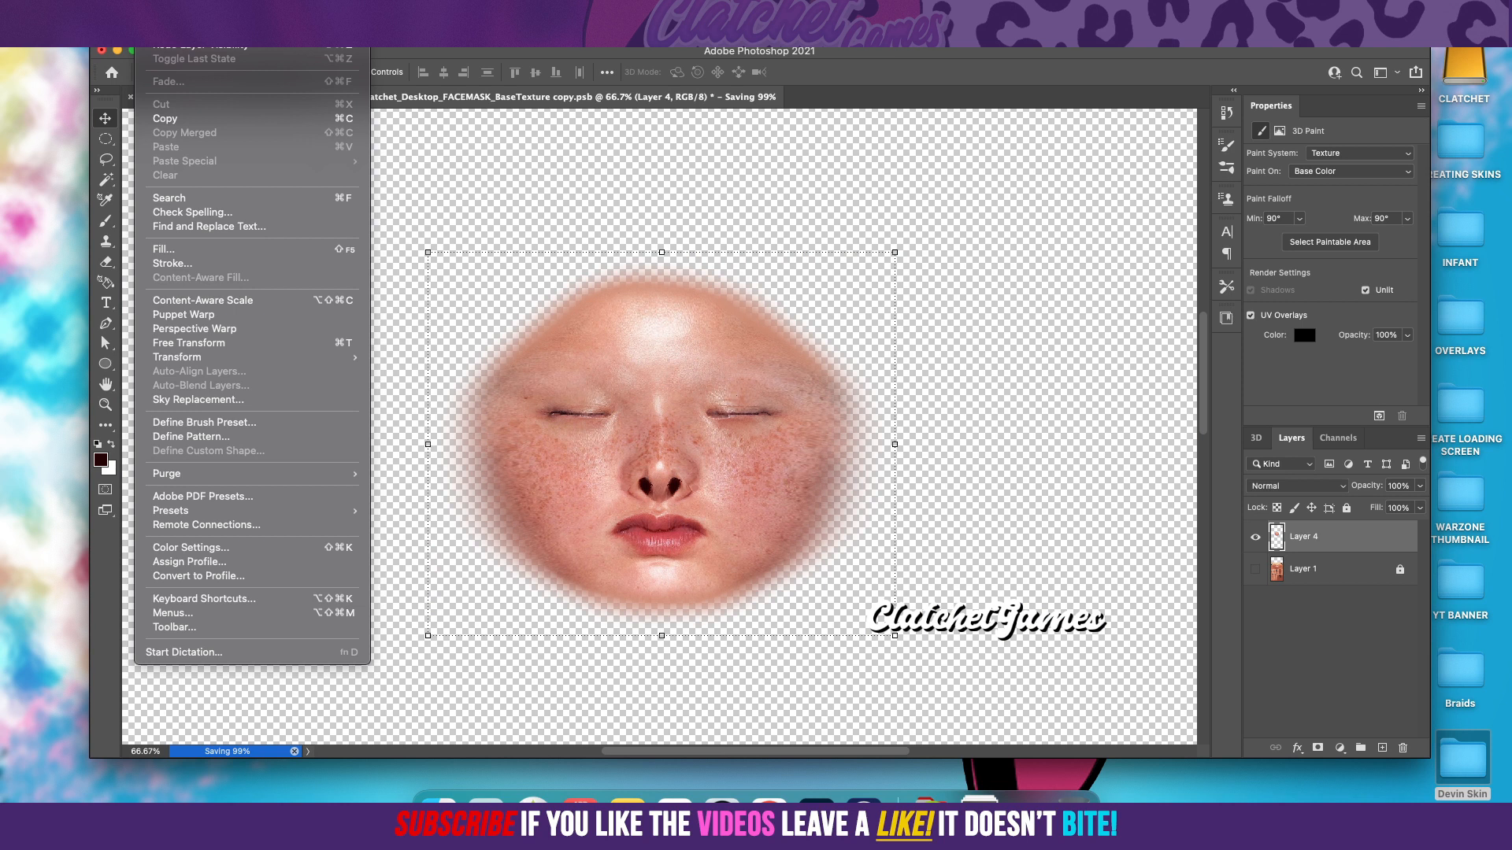
pyautogui.click(175, 44)
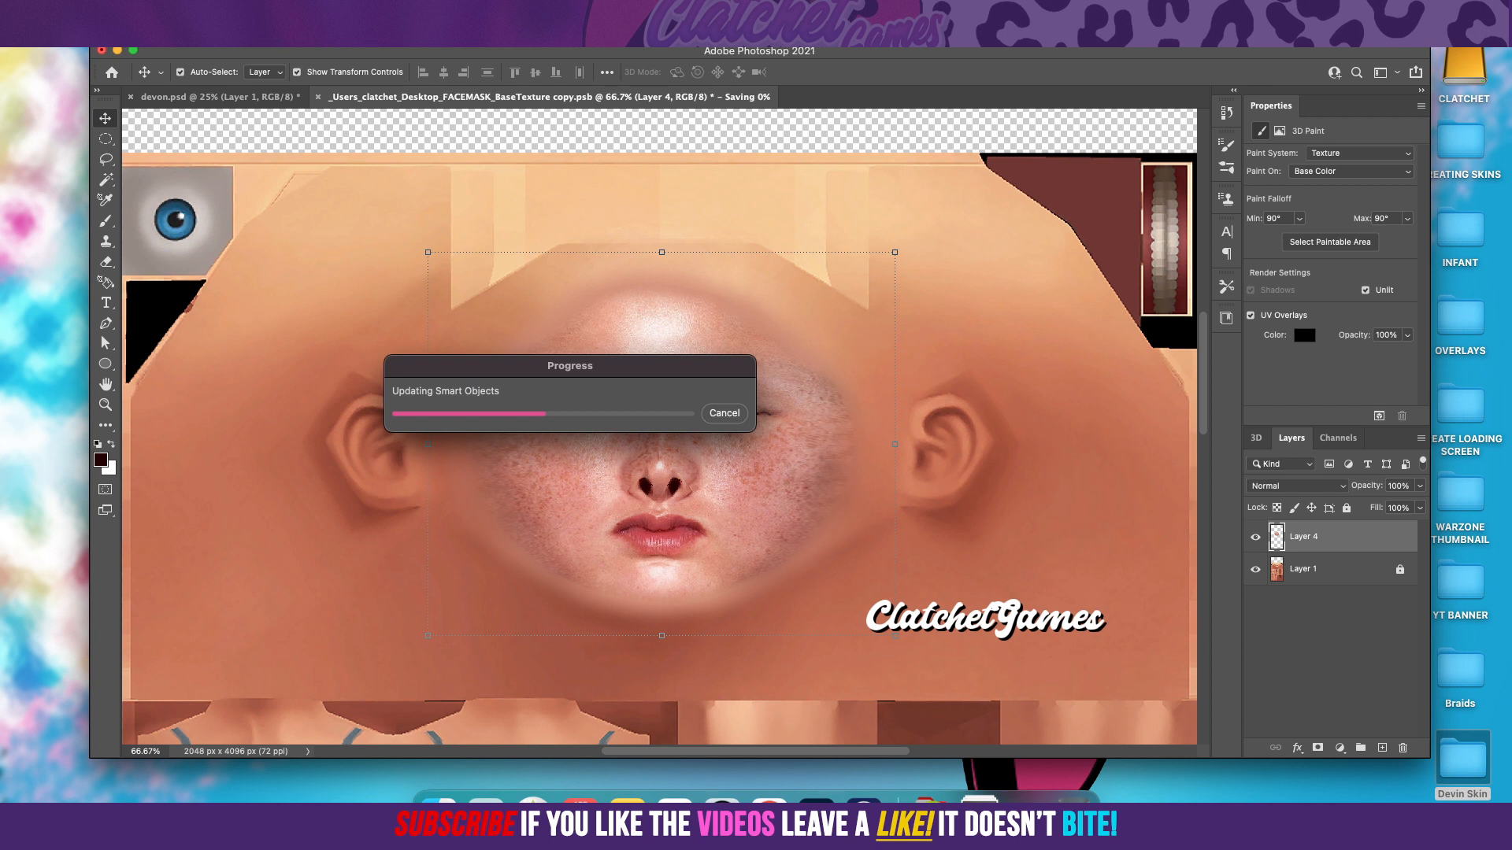
pyautogui.click(146, 12)
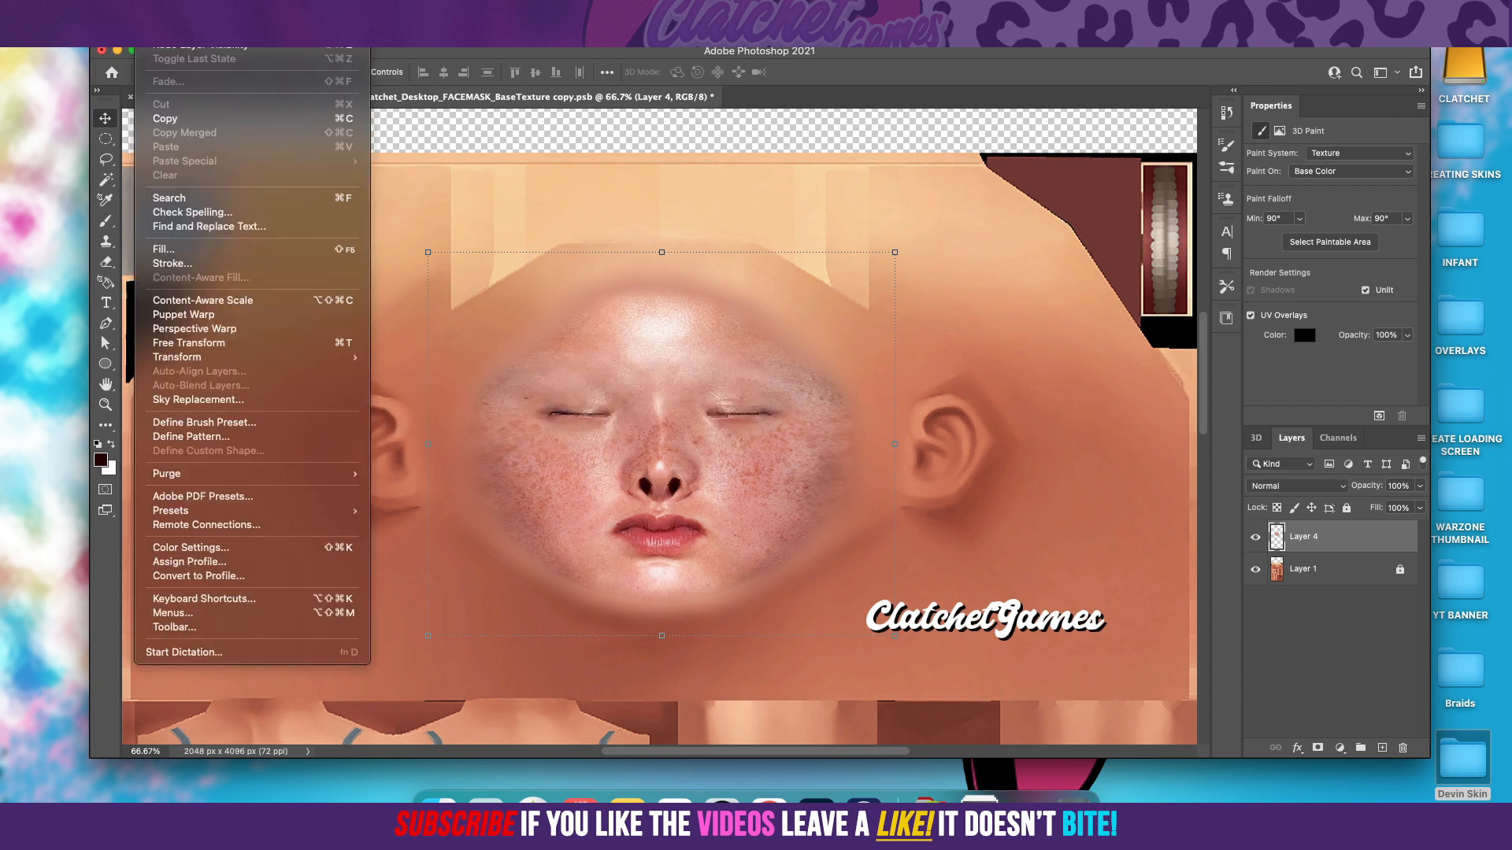
pyautogui.click(167, 31)
pyautogui.press('super+s')
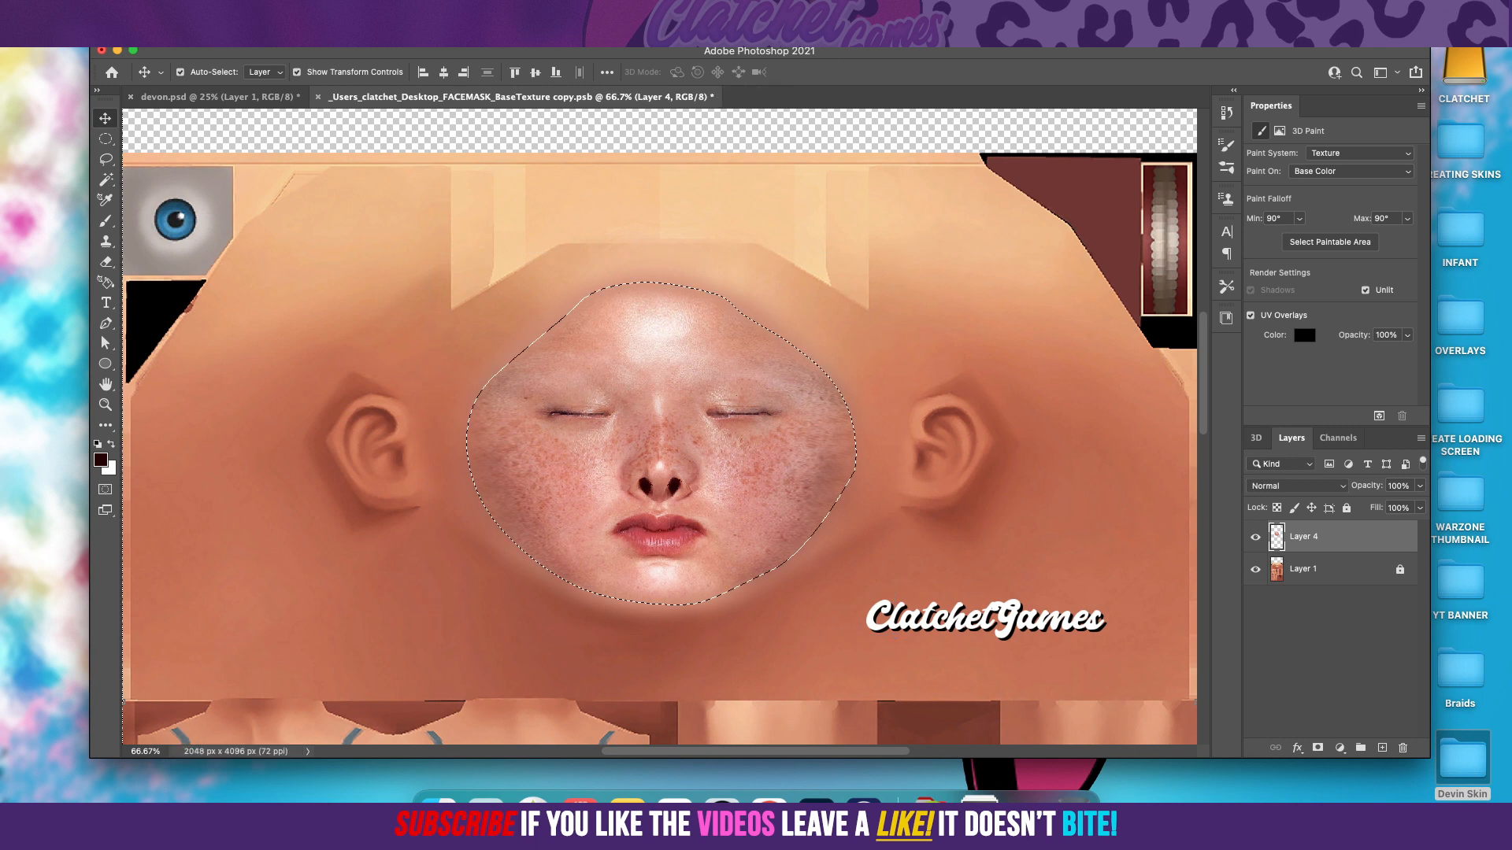
pyautogui.click(147, 11)
pyautogui.click(167, 31)
pyautogui.press('super+s')
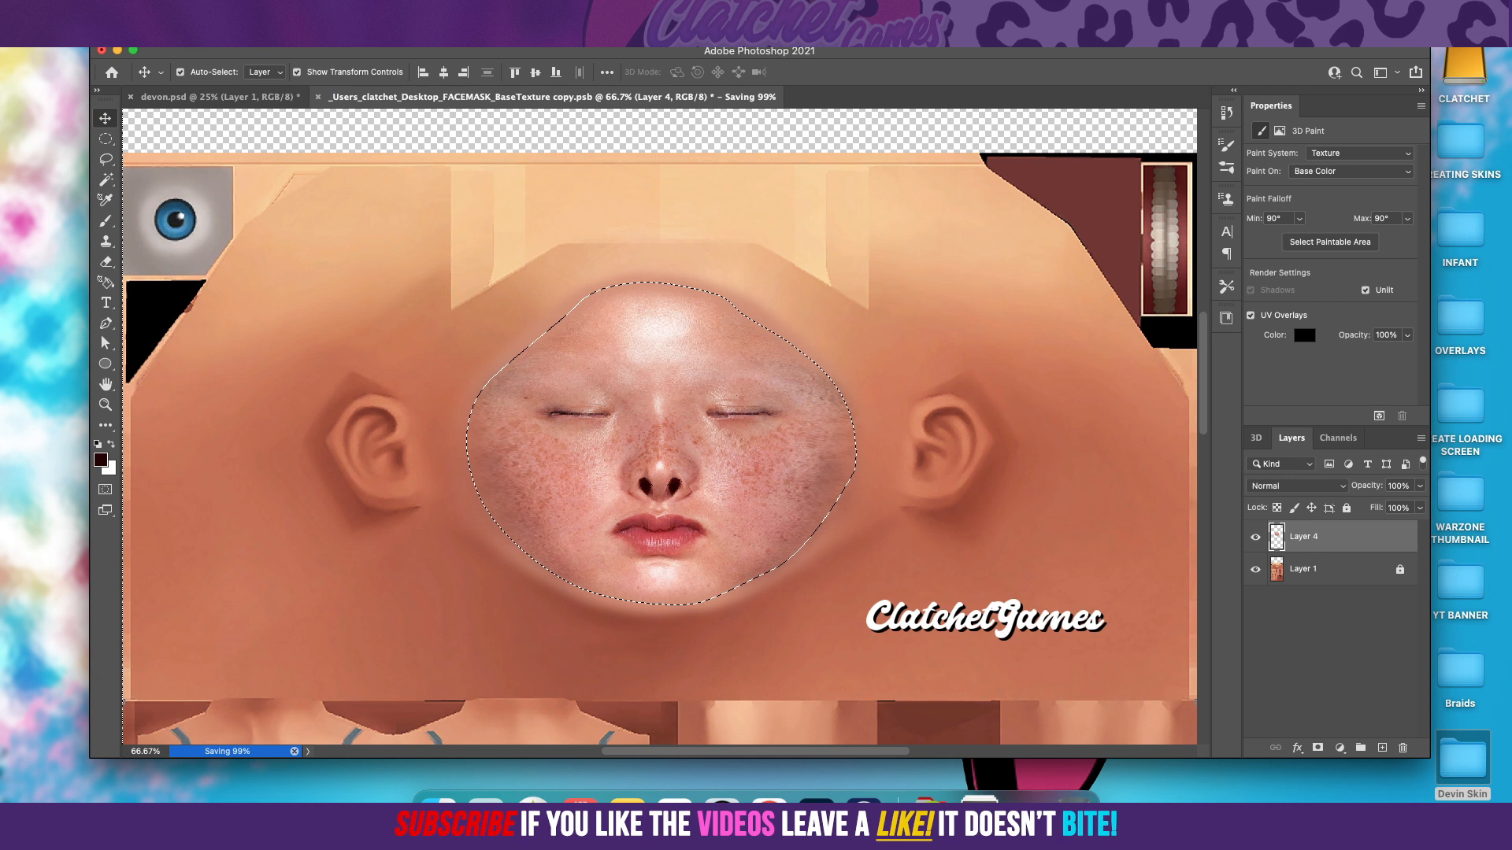
# Step: Reapply Gaussian Blur around the face edge on Layer 4 with a slightly smaller radius, and clear the selection
pyautogui.click(361, 11)
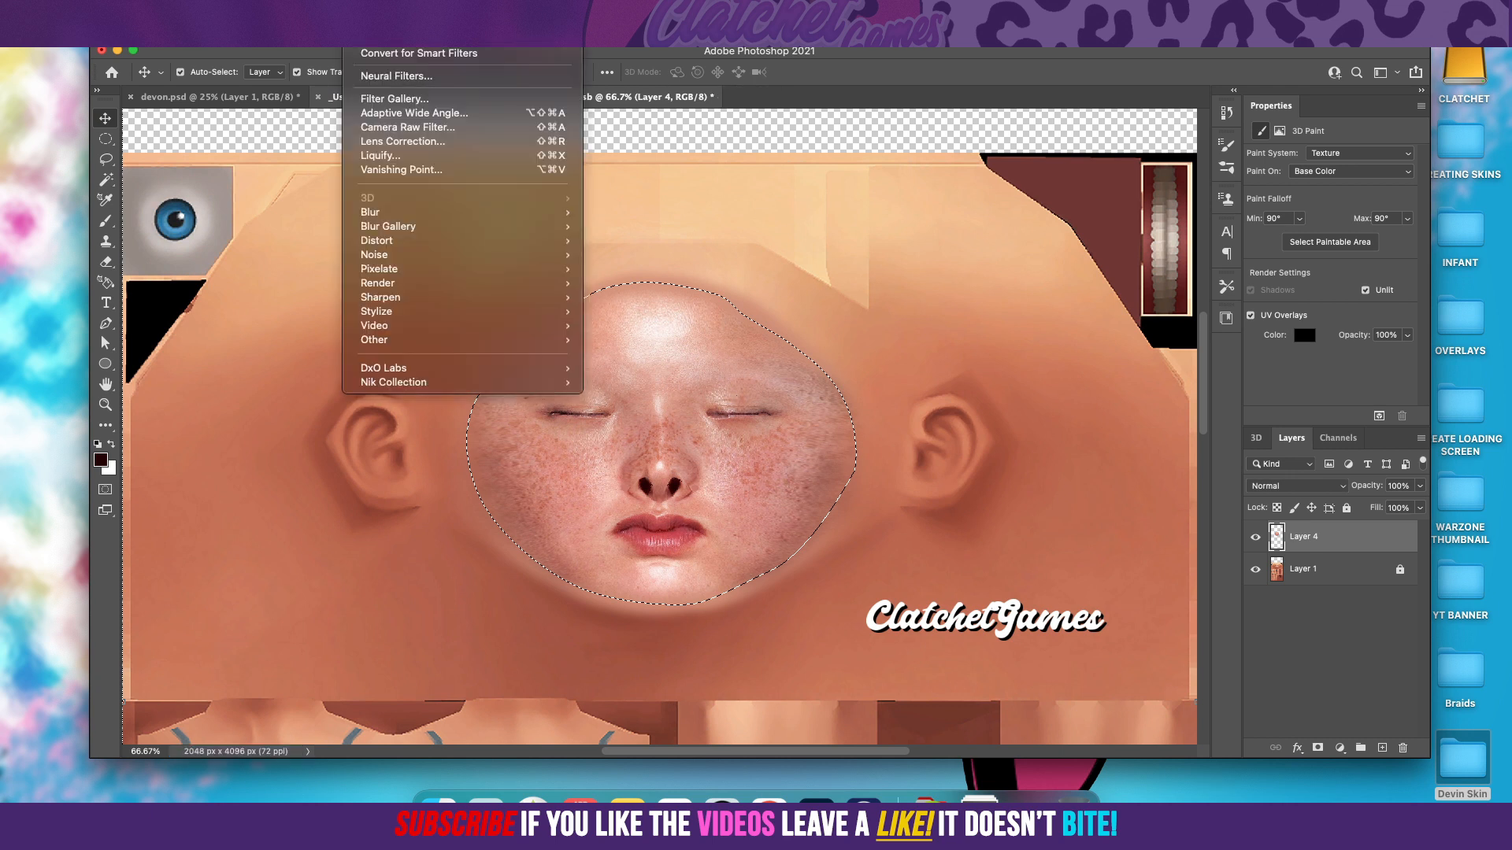
pyautogui.moveTo(425, 211)
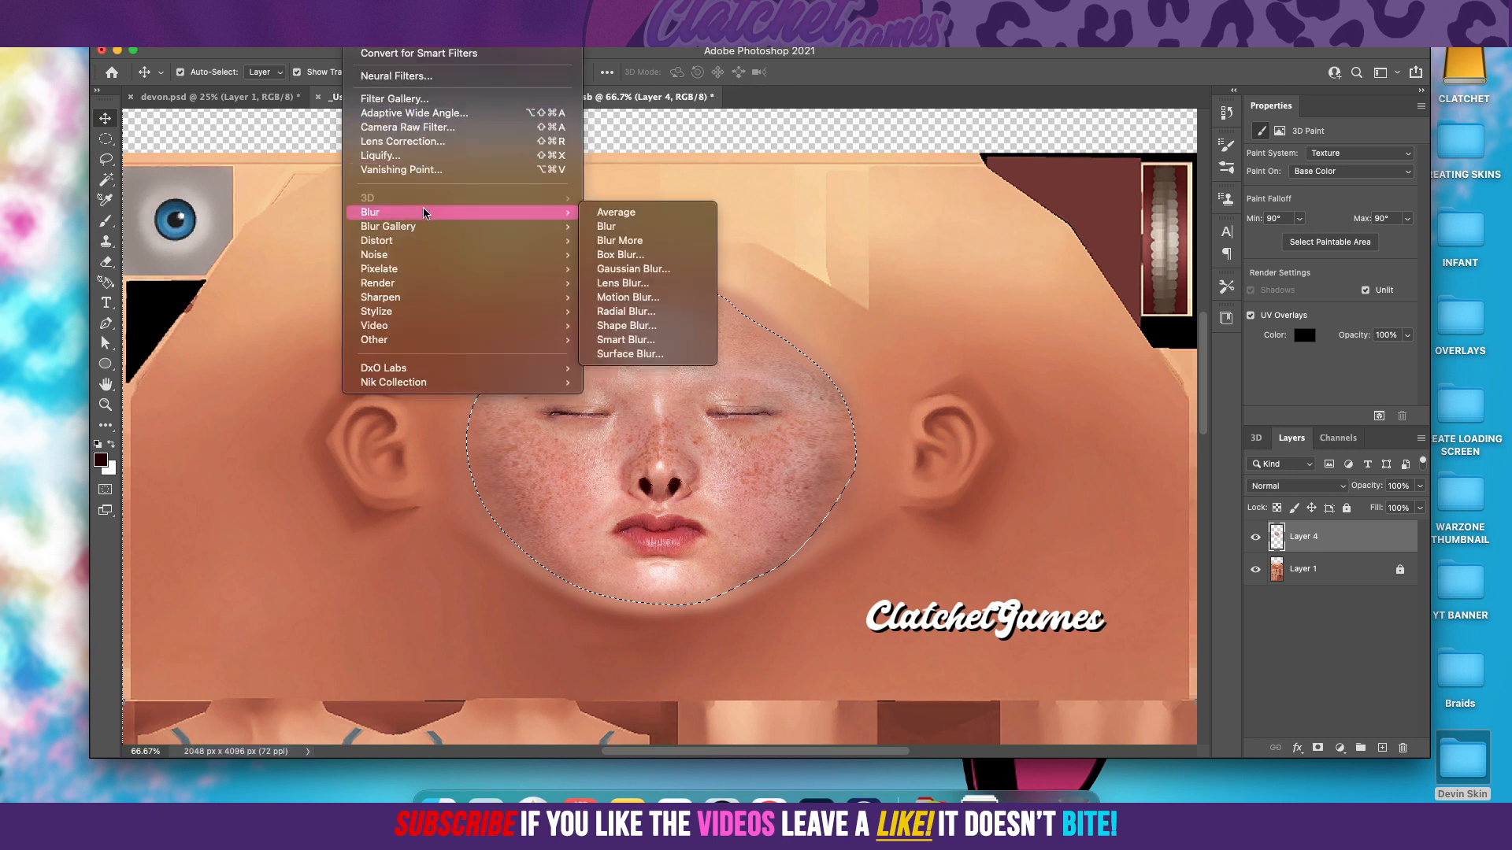
pyautogui.click(661, 268)
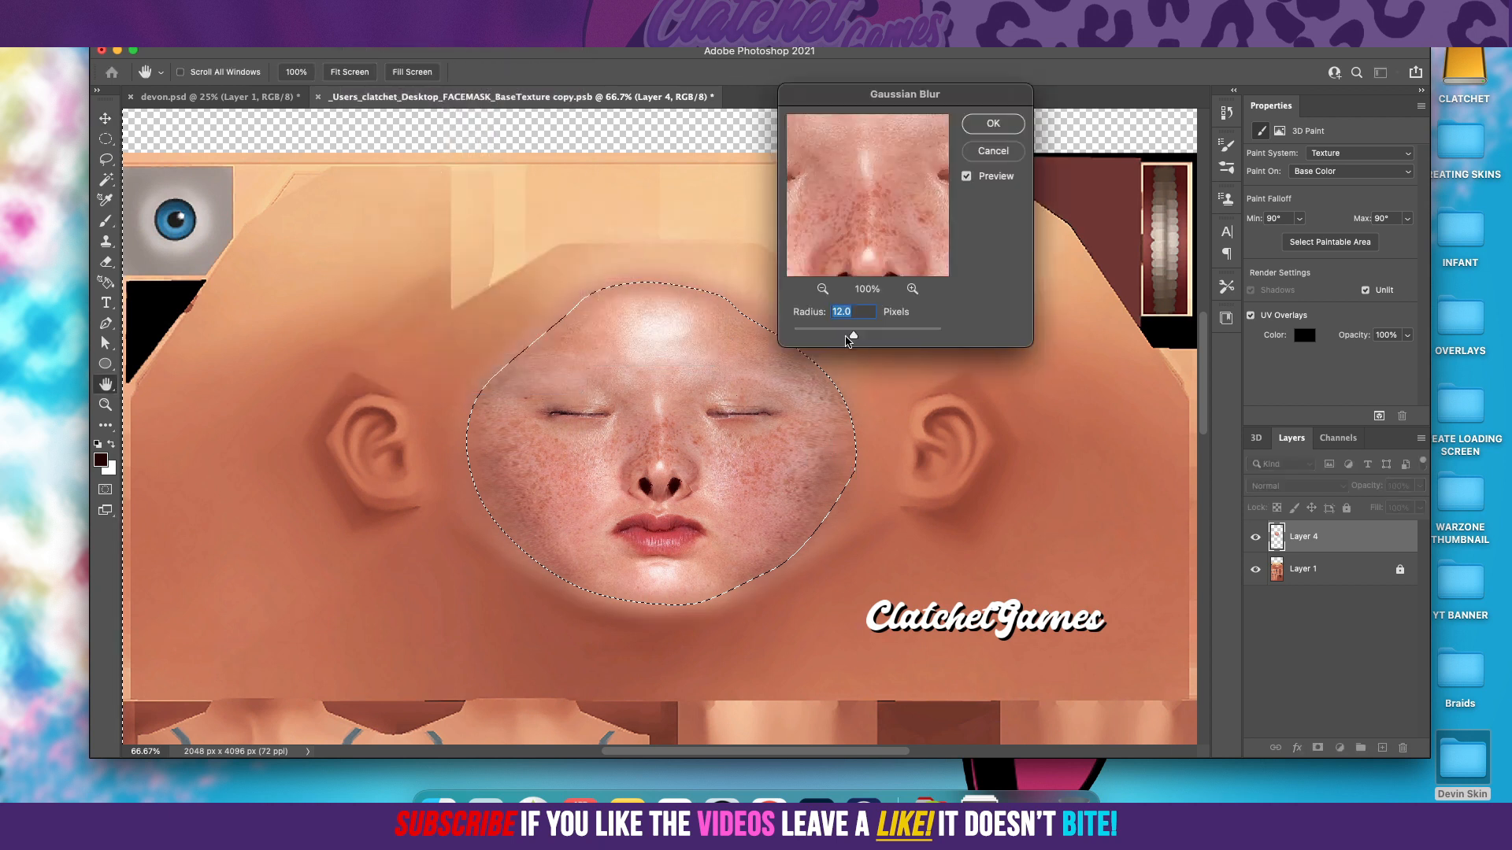
pyautogui.moveTo(853, 336); pyautogui.dragTo(846, 336)
pyautogui.click(992, 122)
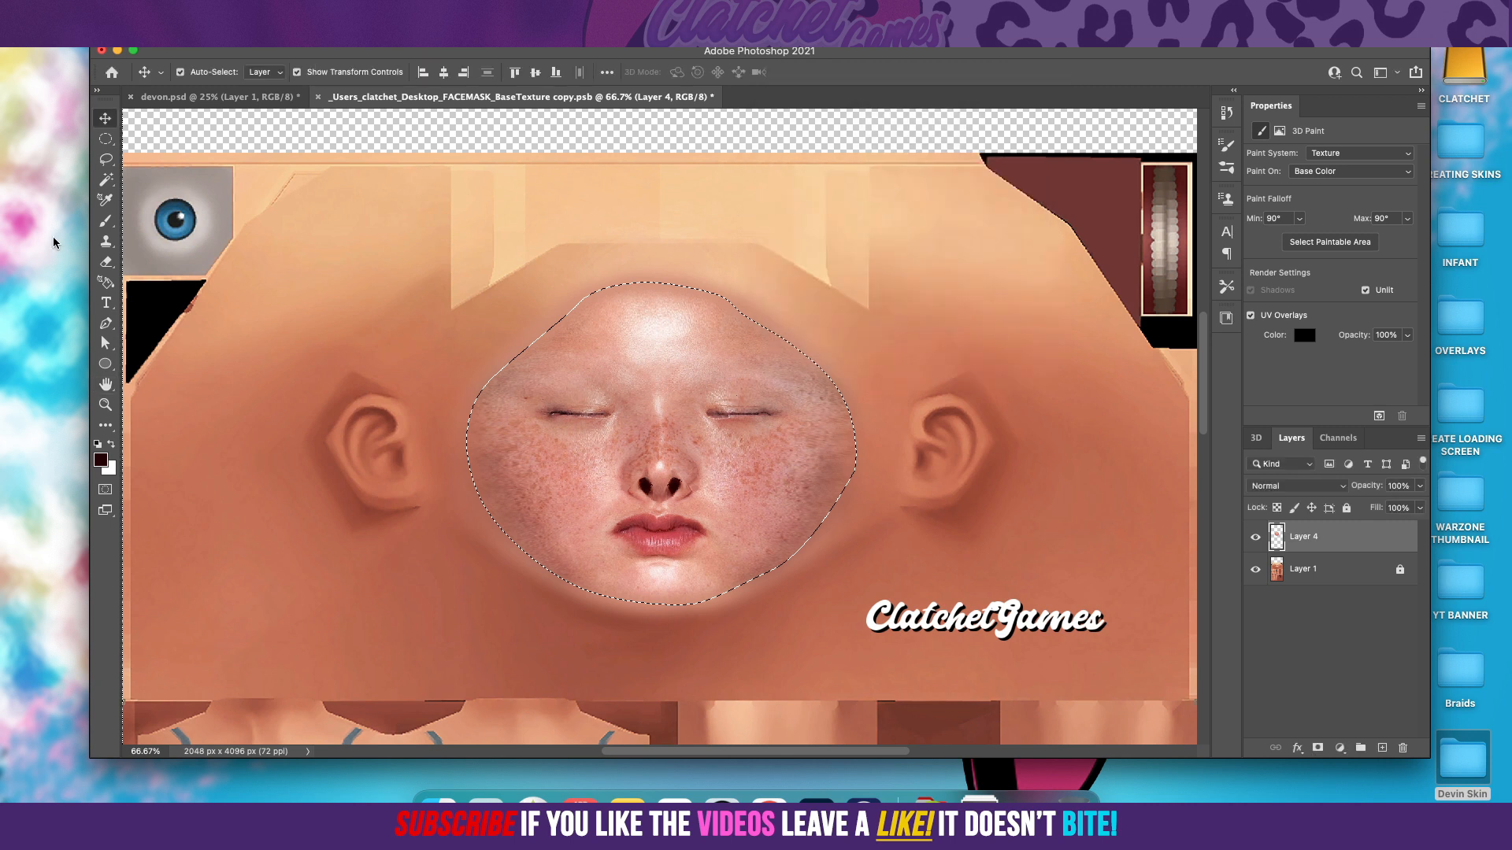
pyautogui.click(105, 139)
pyautogui.click(542, 372)
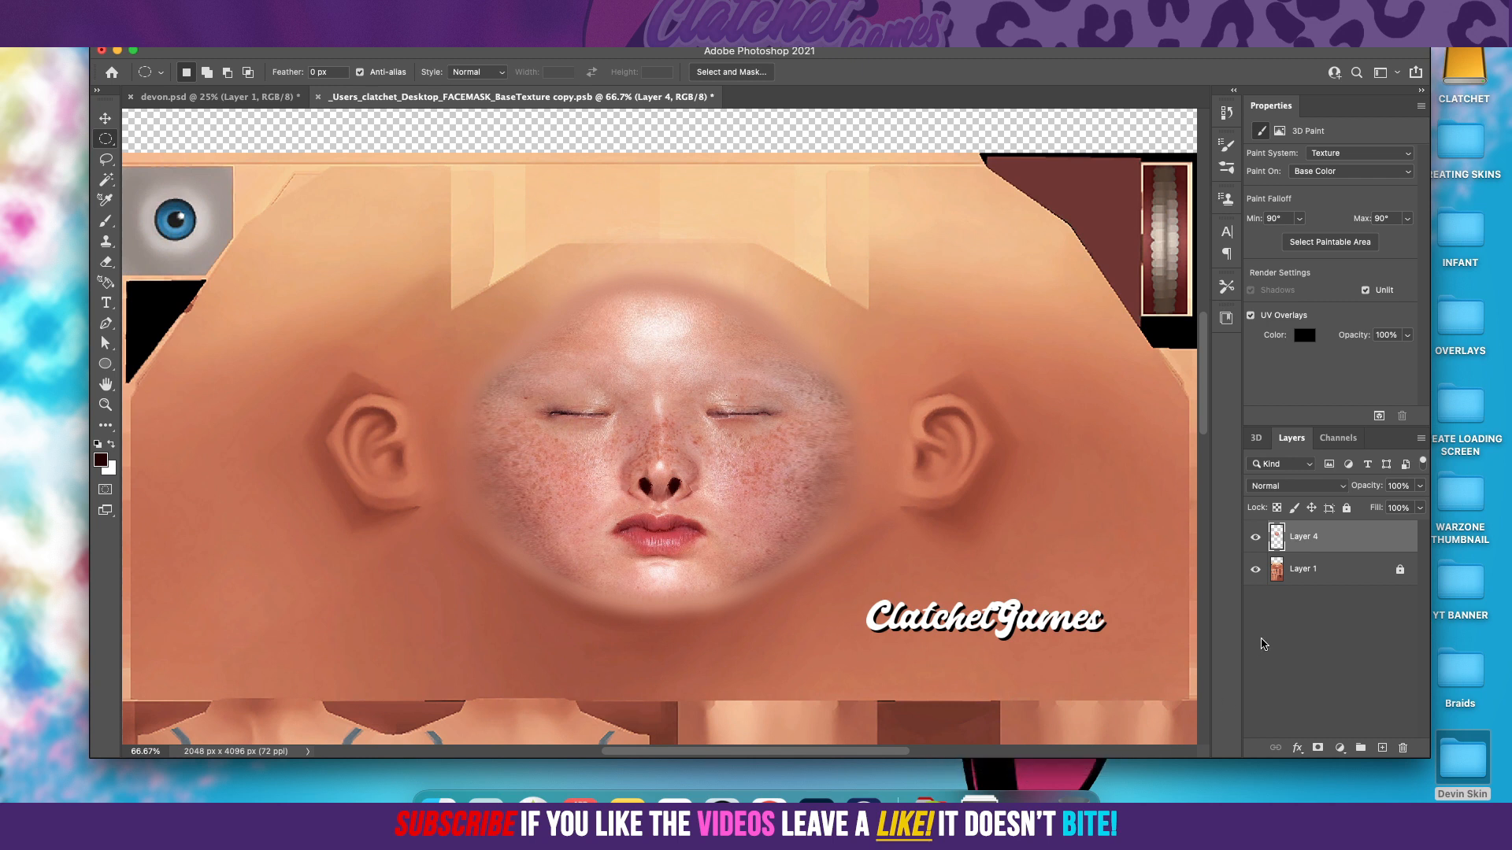
# Step: Hide Layer 1 and start saving the face texture under a new name in the Devin Skin folder on the Desktop
pyautogui.click(1255, 571)
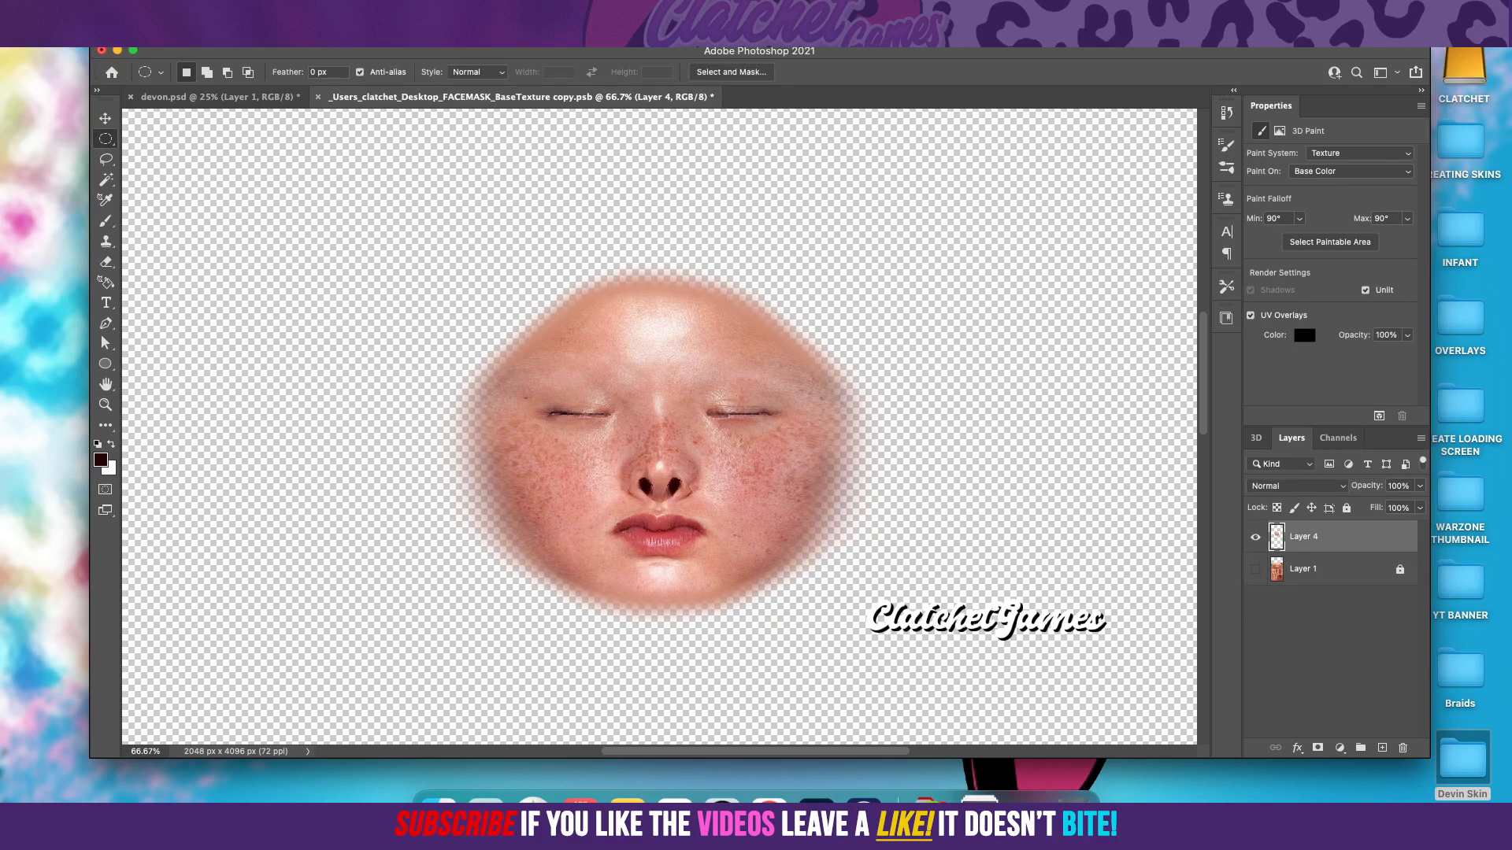
pyautogui.click(117, 10)
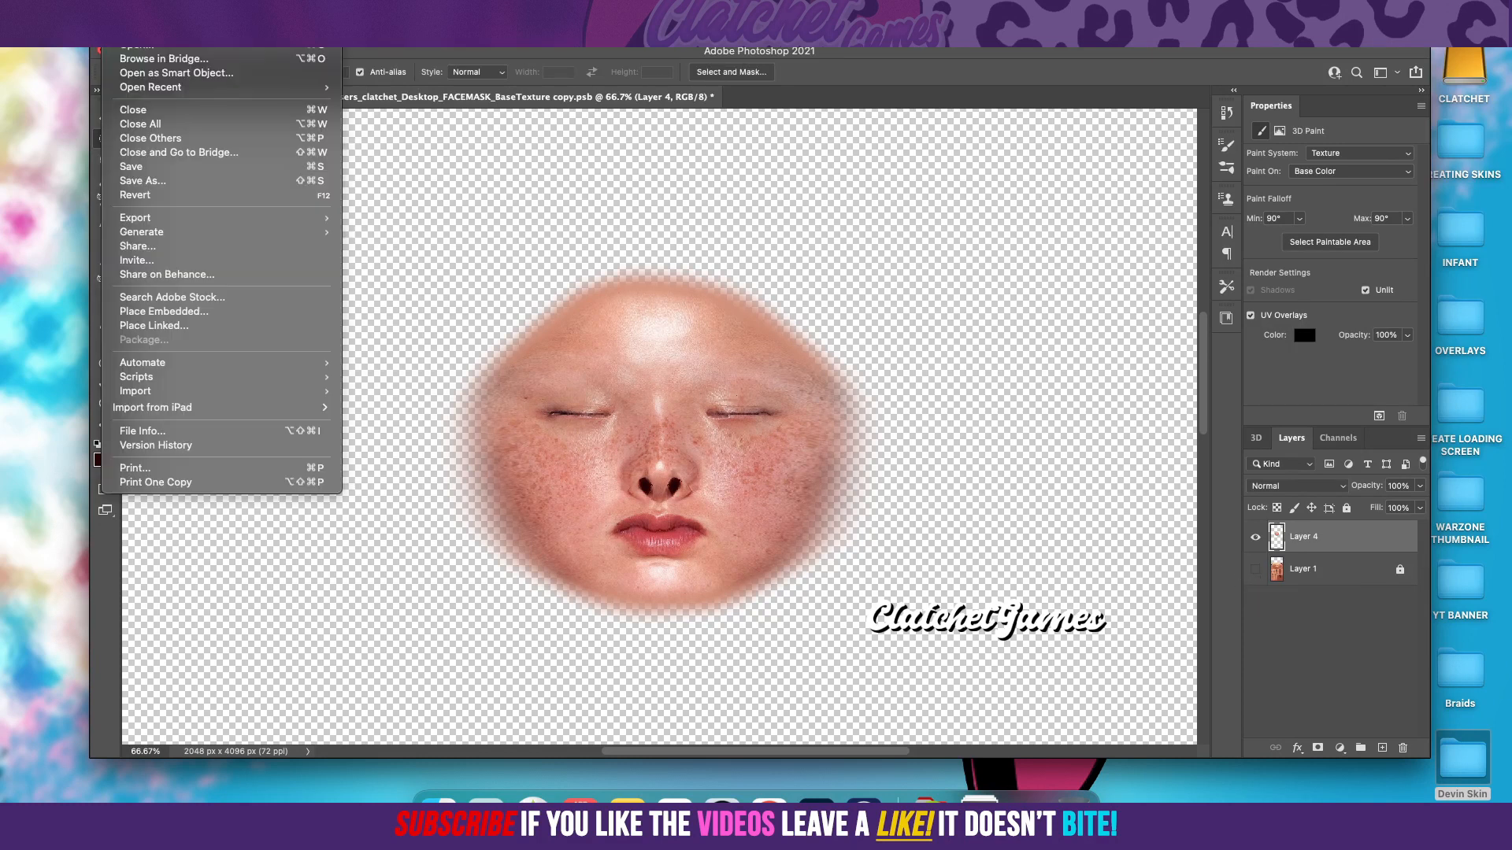
pyautogui.click(173, 182)
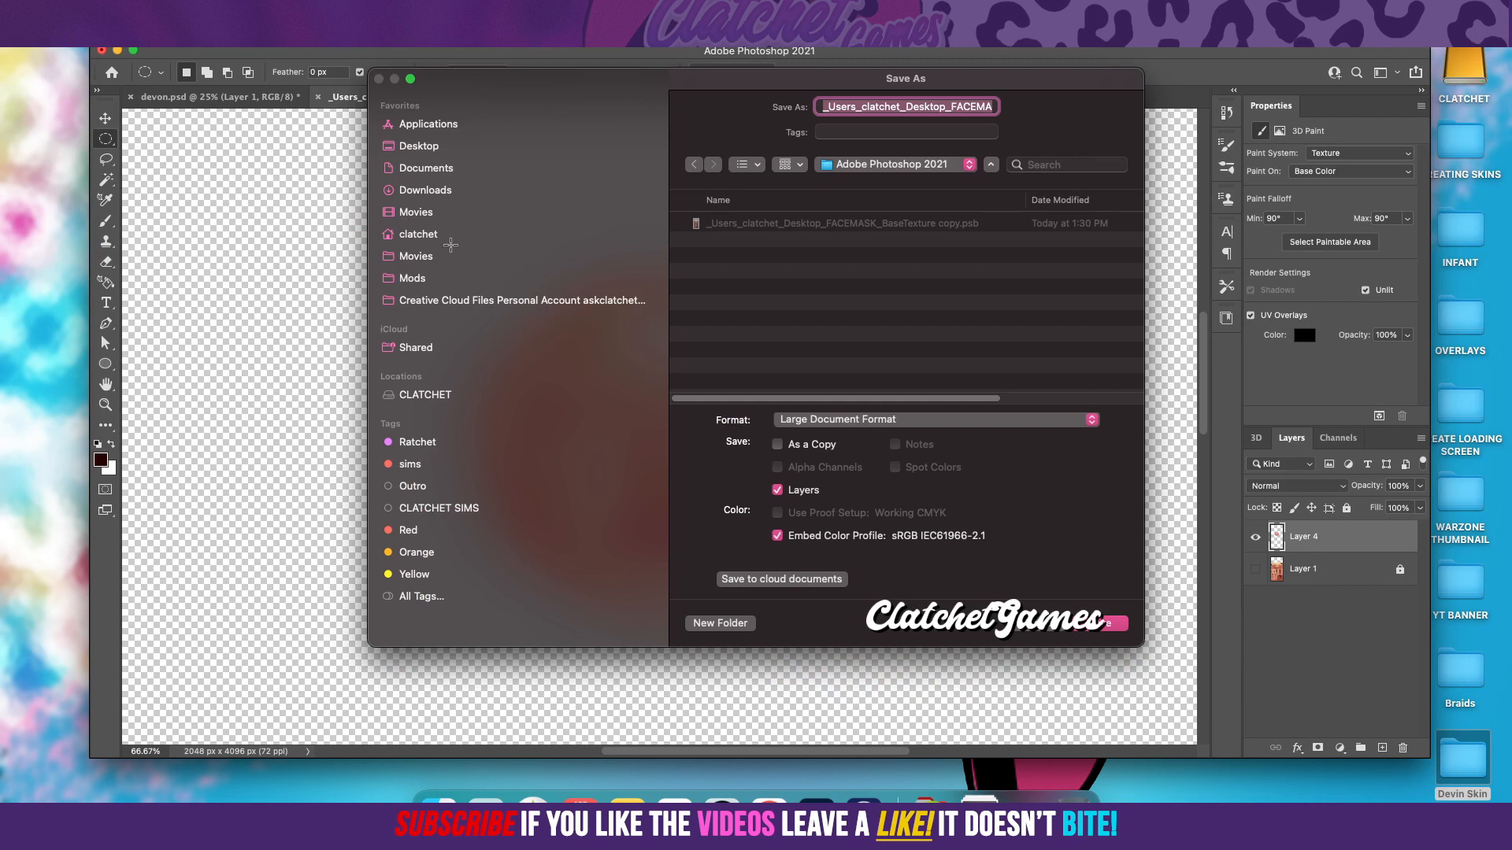
pyautogui.click(424, 146)
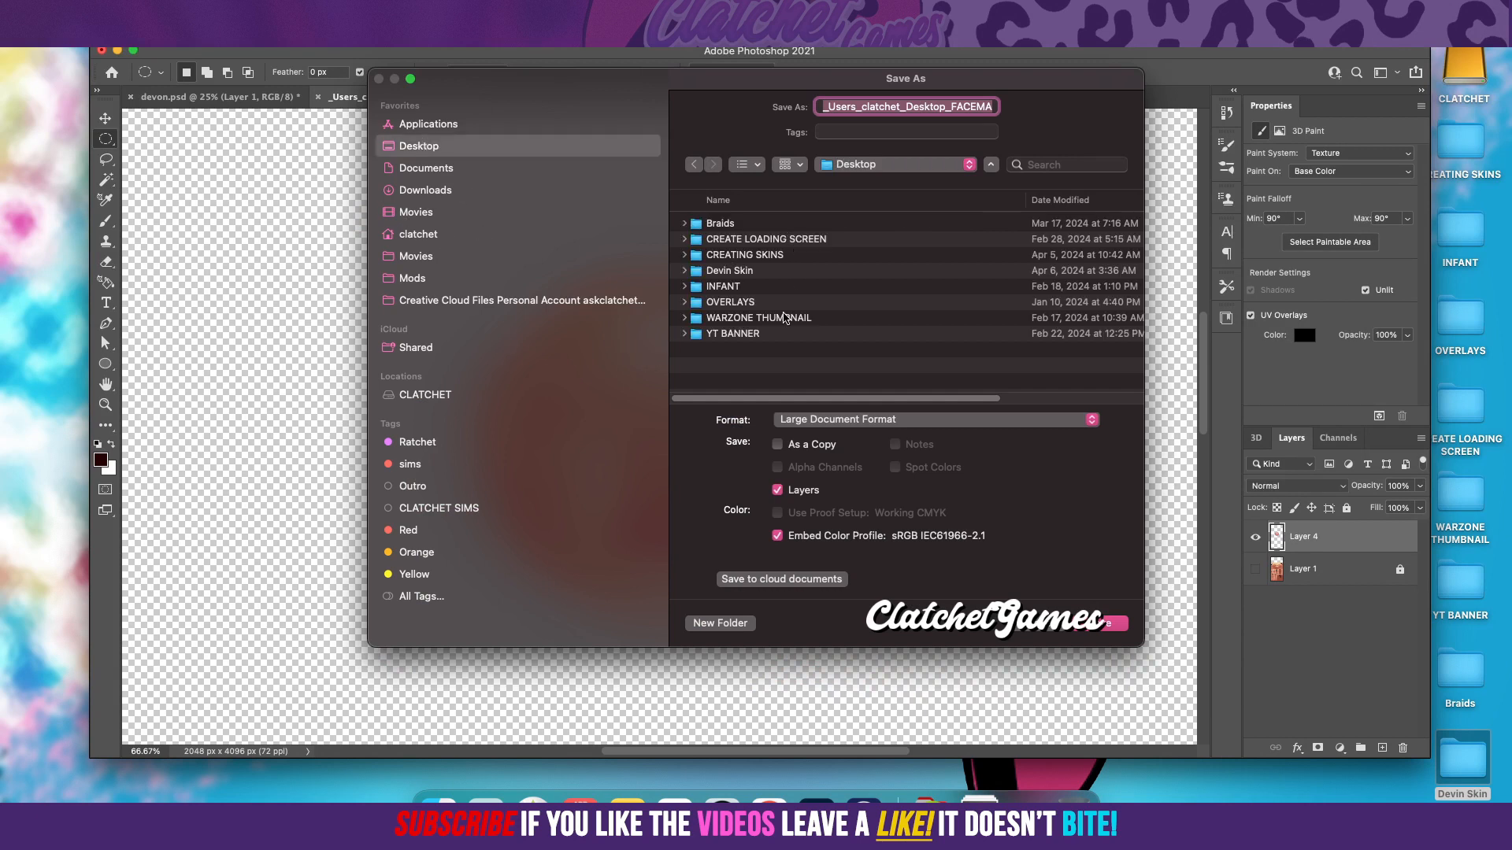
pyautogui.click(753, 271)
pyautogui.click(755, 271)
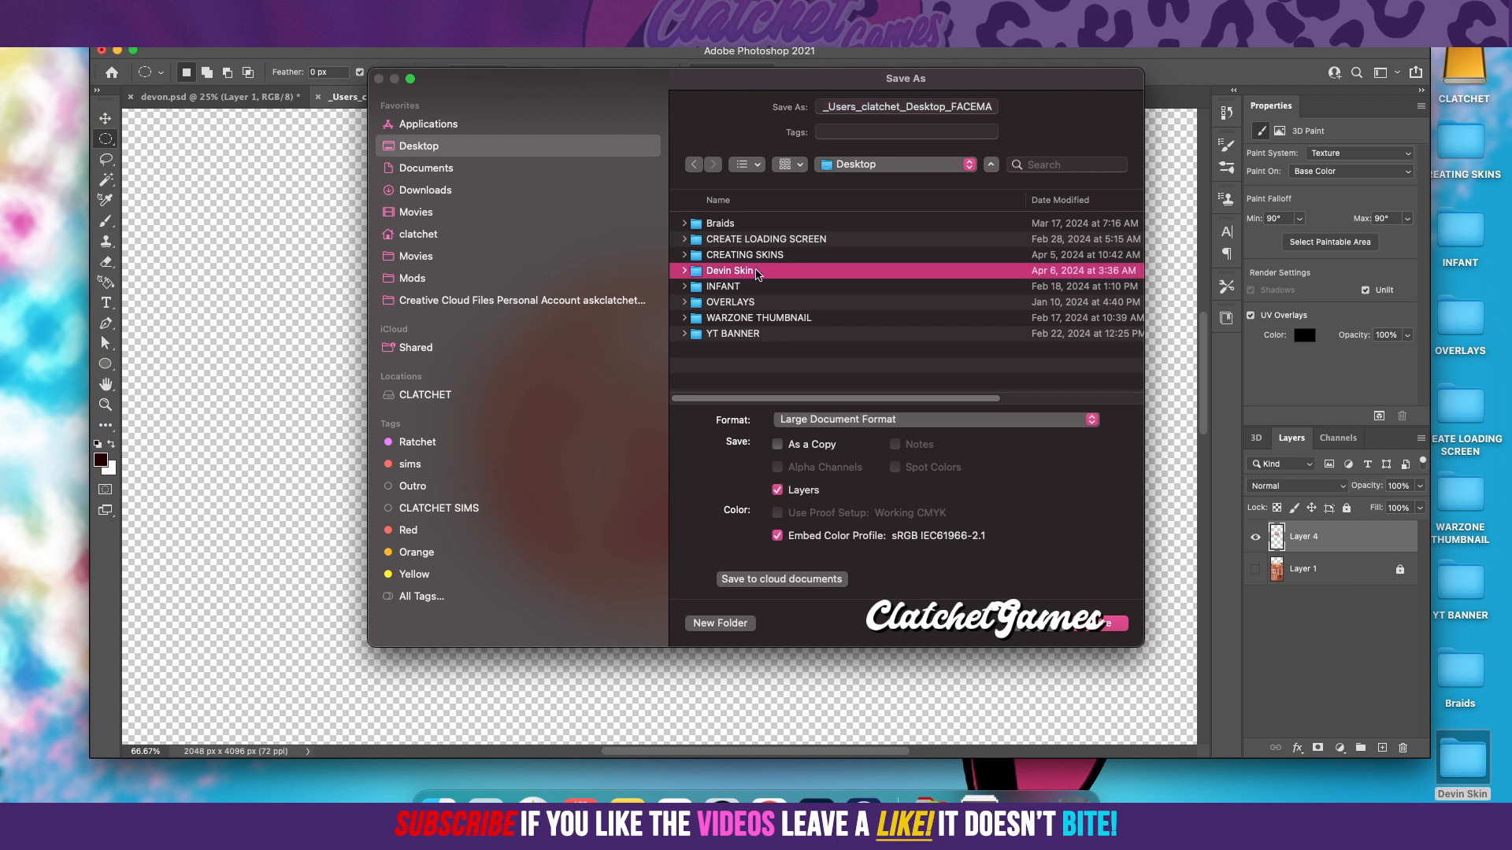
pyautogui.doubleClick(754, 272)
# Step: Name the file Devin FACEMASK Test, choose the PNG format, and save it with the default PNG options
pyautogui.click(953, 108)
pyautogui.moveTo(948, 105); pyautogui.dragTo(765, 95)
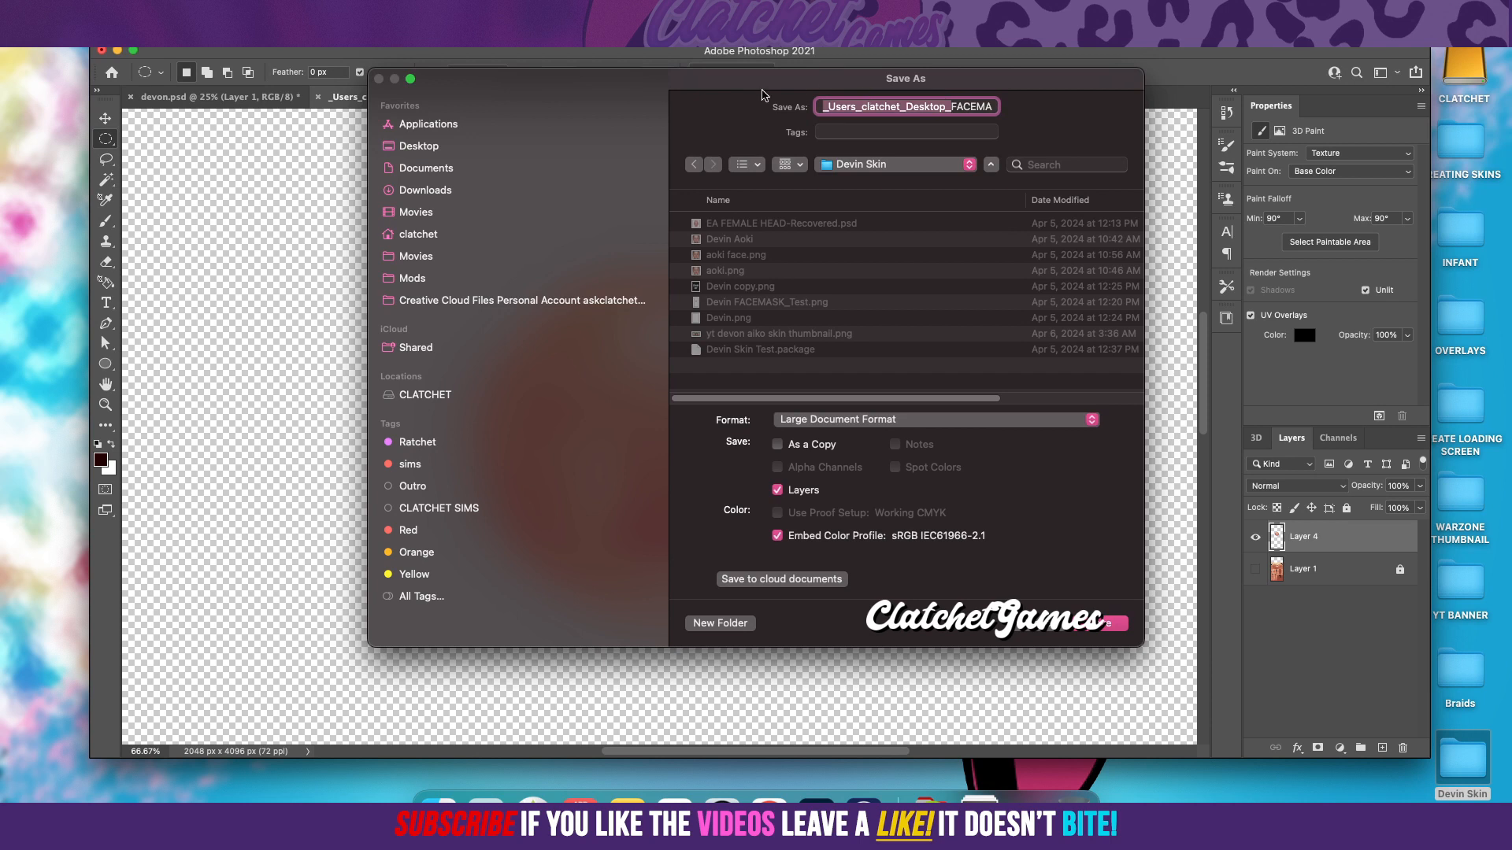
pyautogui.write('Devin FACEMASK_BaseTexture cop')
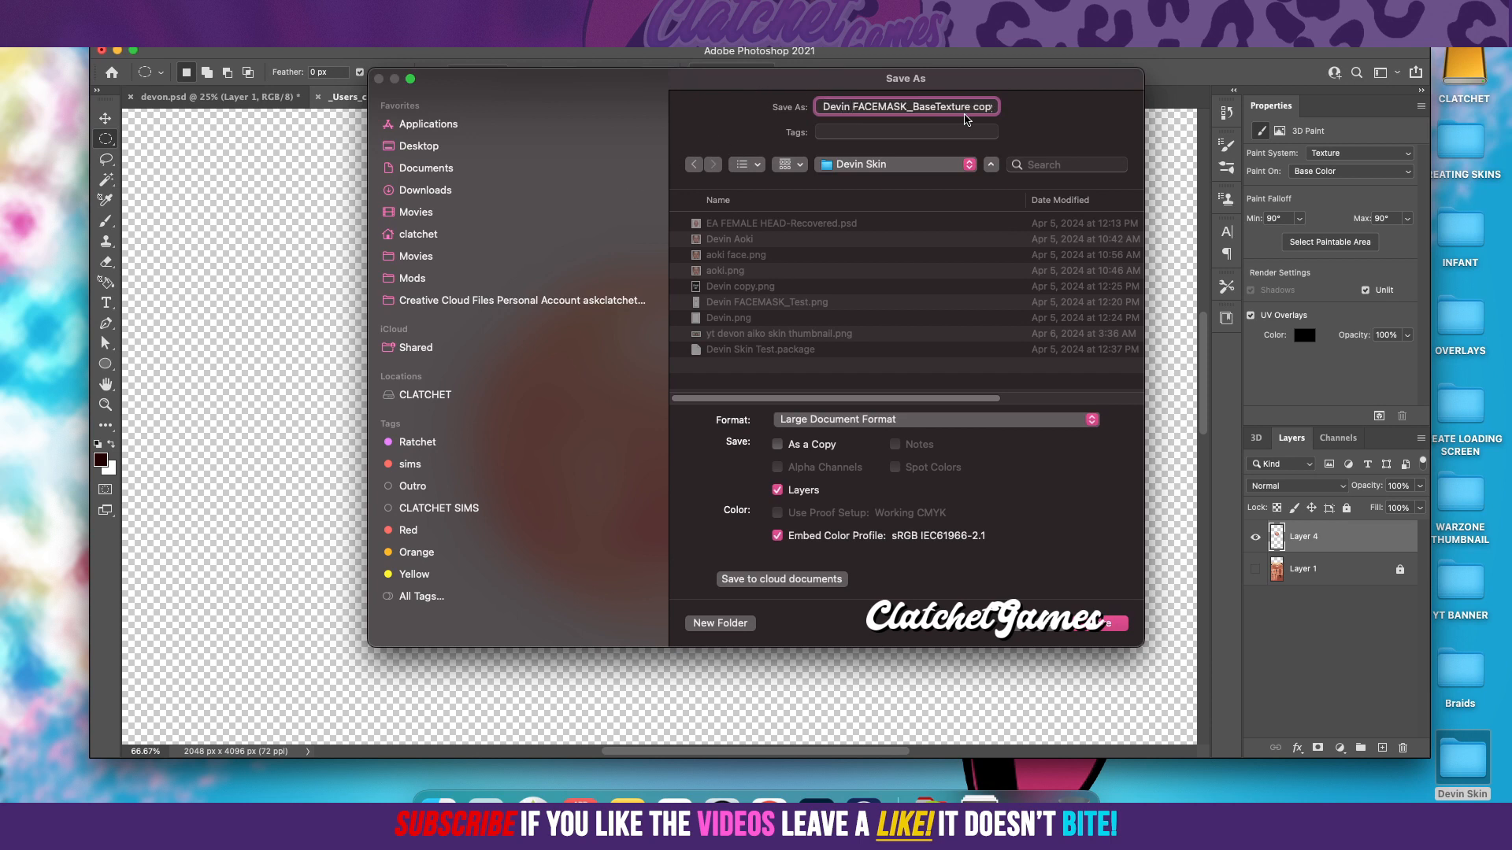
pyautogui.moveTo(906, 106); pyautogui.dragTo(966, 111)
pyautogui.press('BackSpace')
pyautogui.write('Test')
pyautogui.moveTo(958, 106); pyautogui.dragTo(930, 106)
pyautogui.press('BackSpace')
pyautogui.click(847, 424)
pyautogui.click(840, 670)
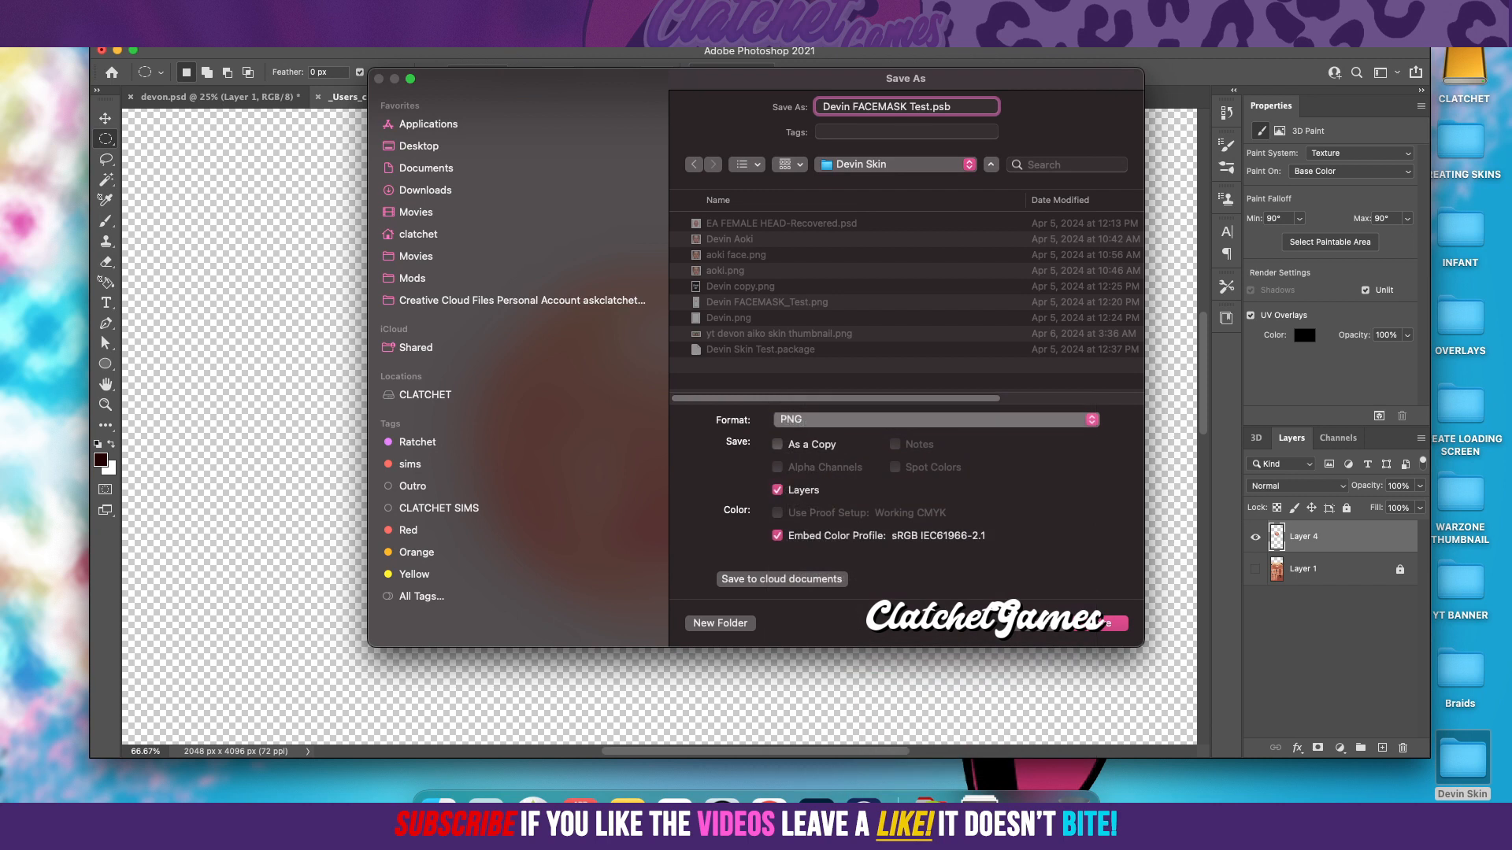
pyautogui.click(1093, 623)
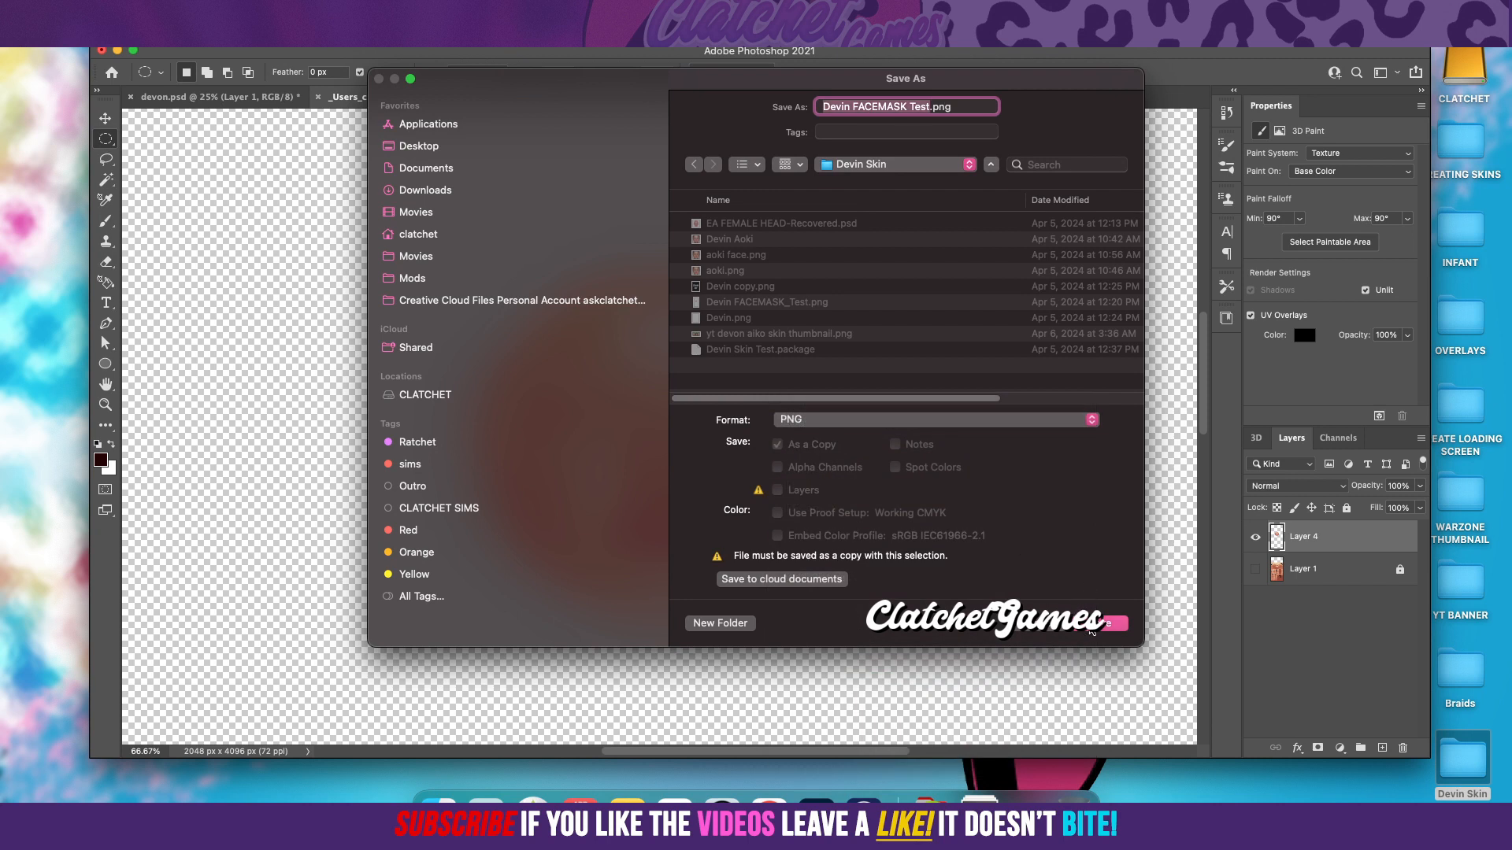
pyautogui.click(856, 370)
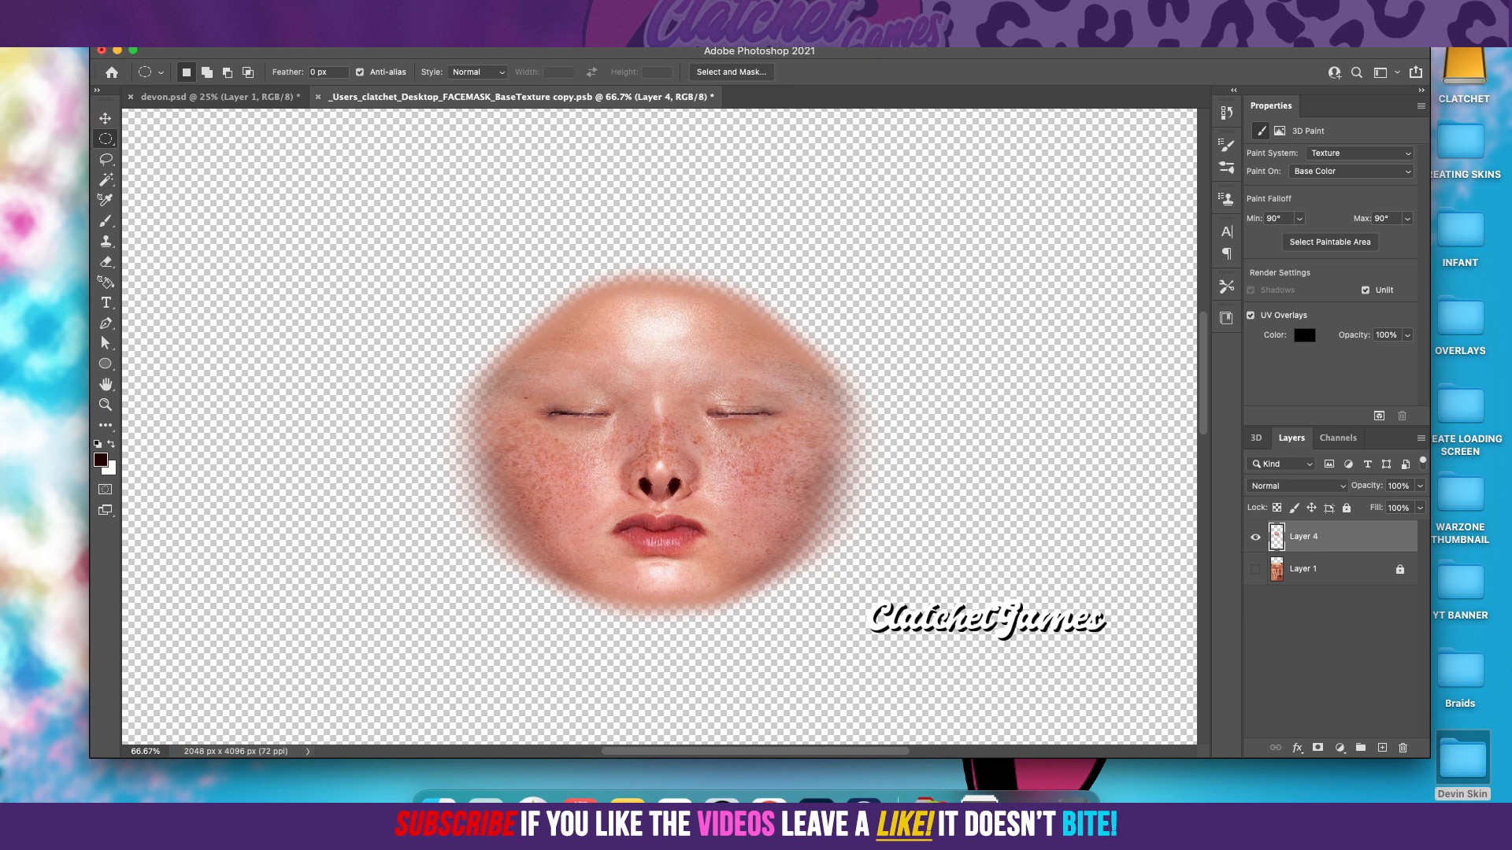
# Step: Switch to Sims 4 Studio and start a new Create CAS Standalone project
pyautogui.click(675, 797)
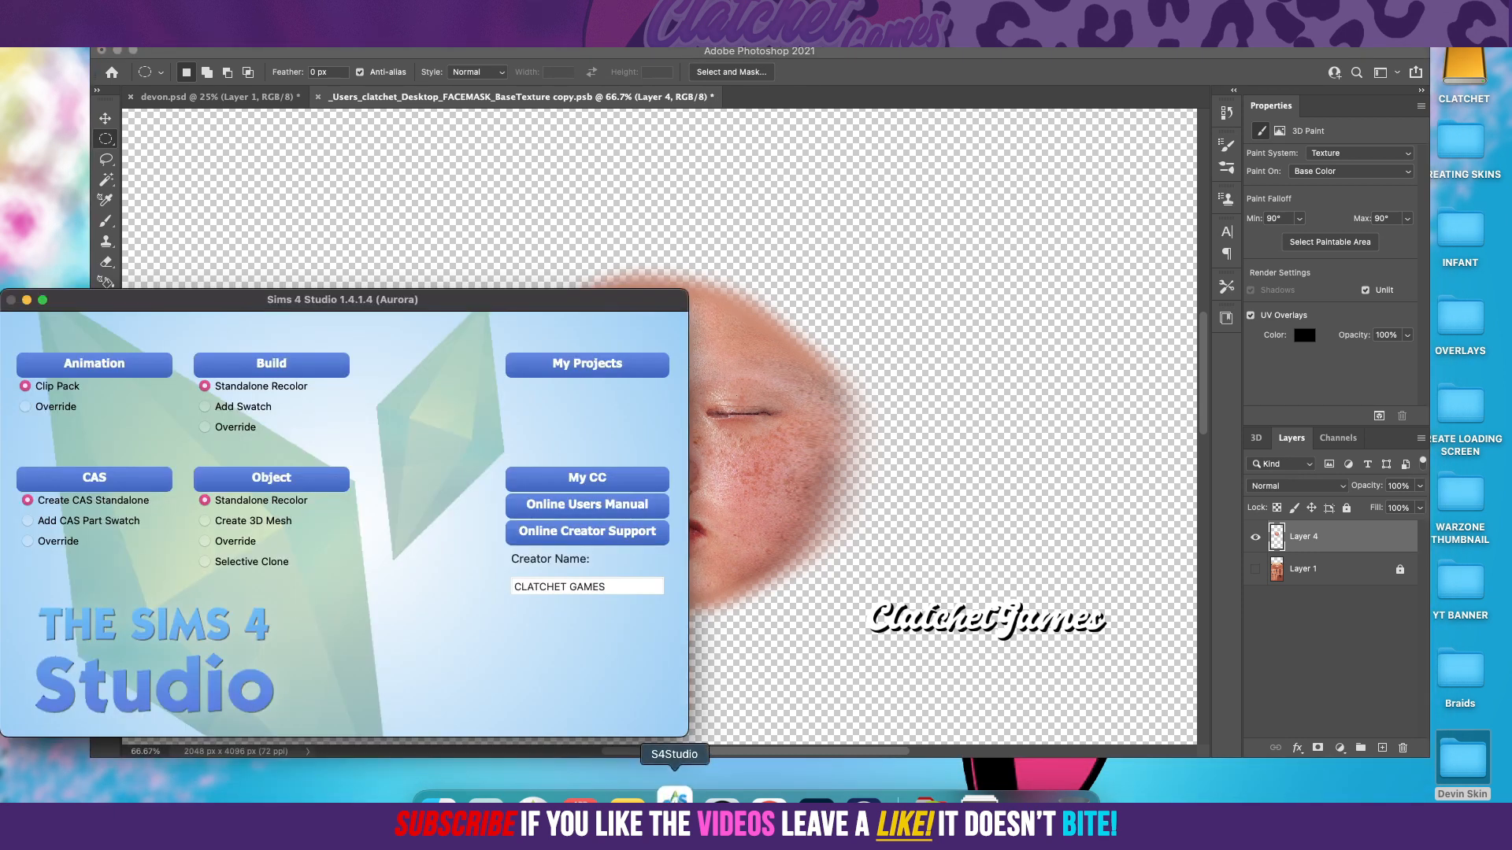
pyautogui.moveTo(458, 306); pyautogui.dragTo(526, 301)
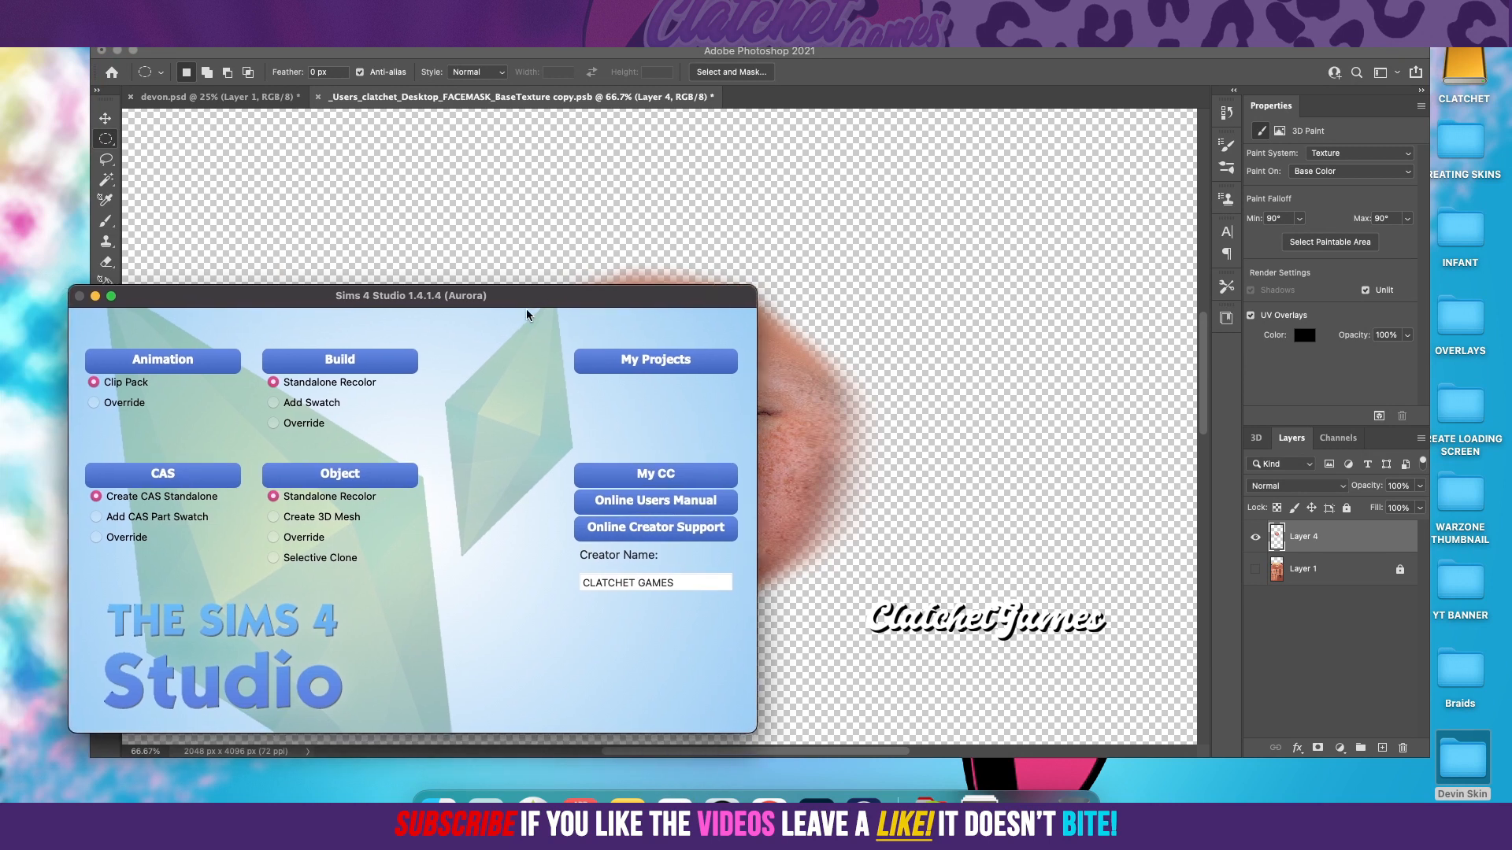
pyautogui.click(192, 476)
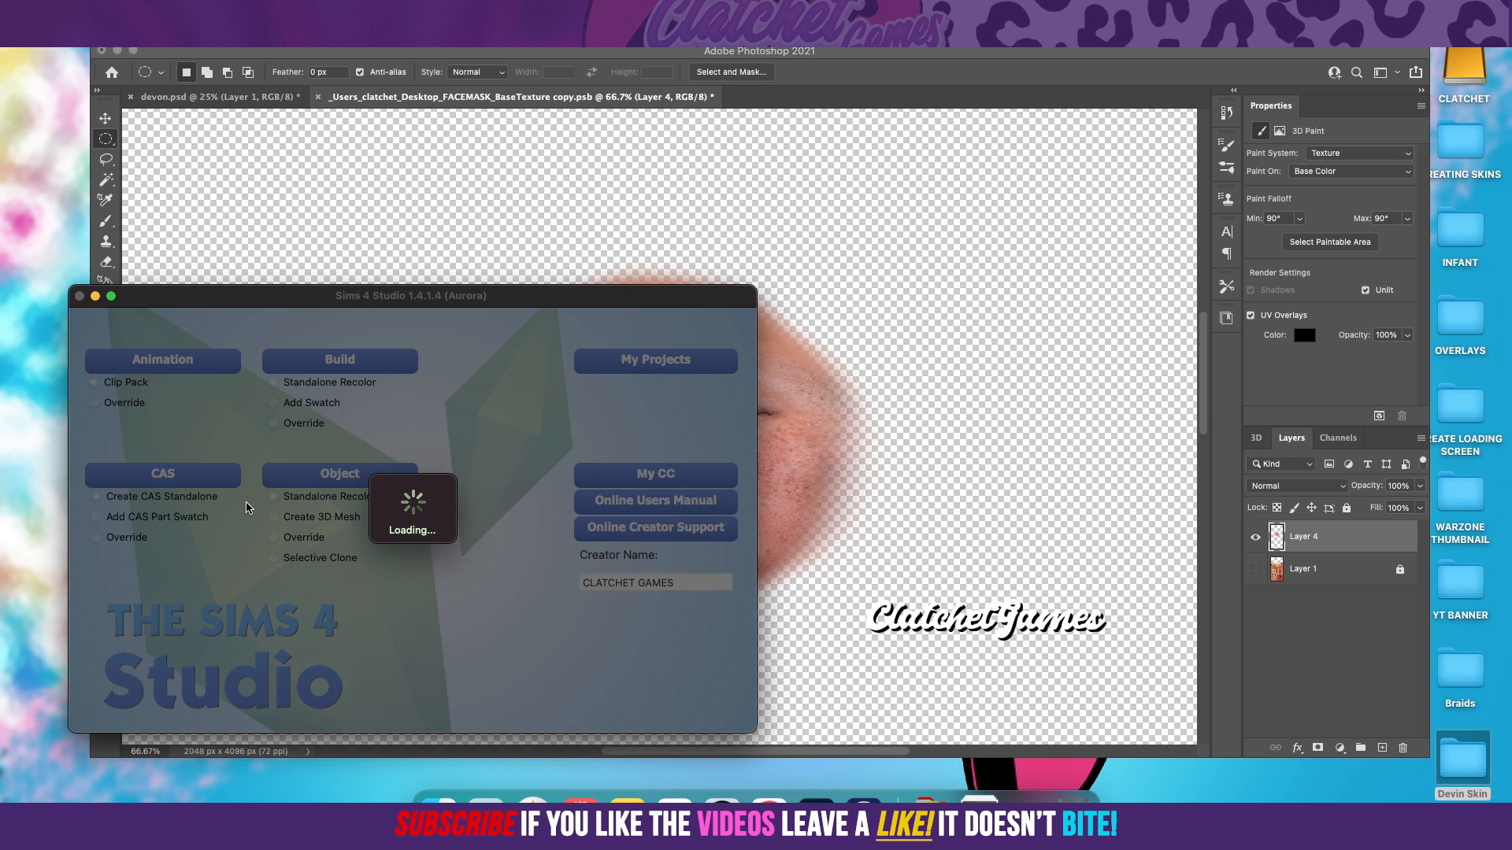
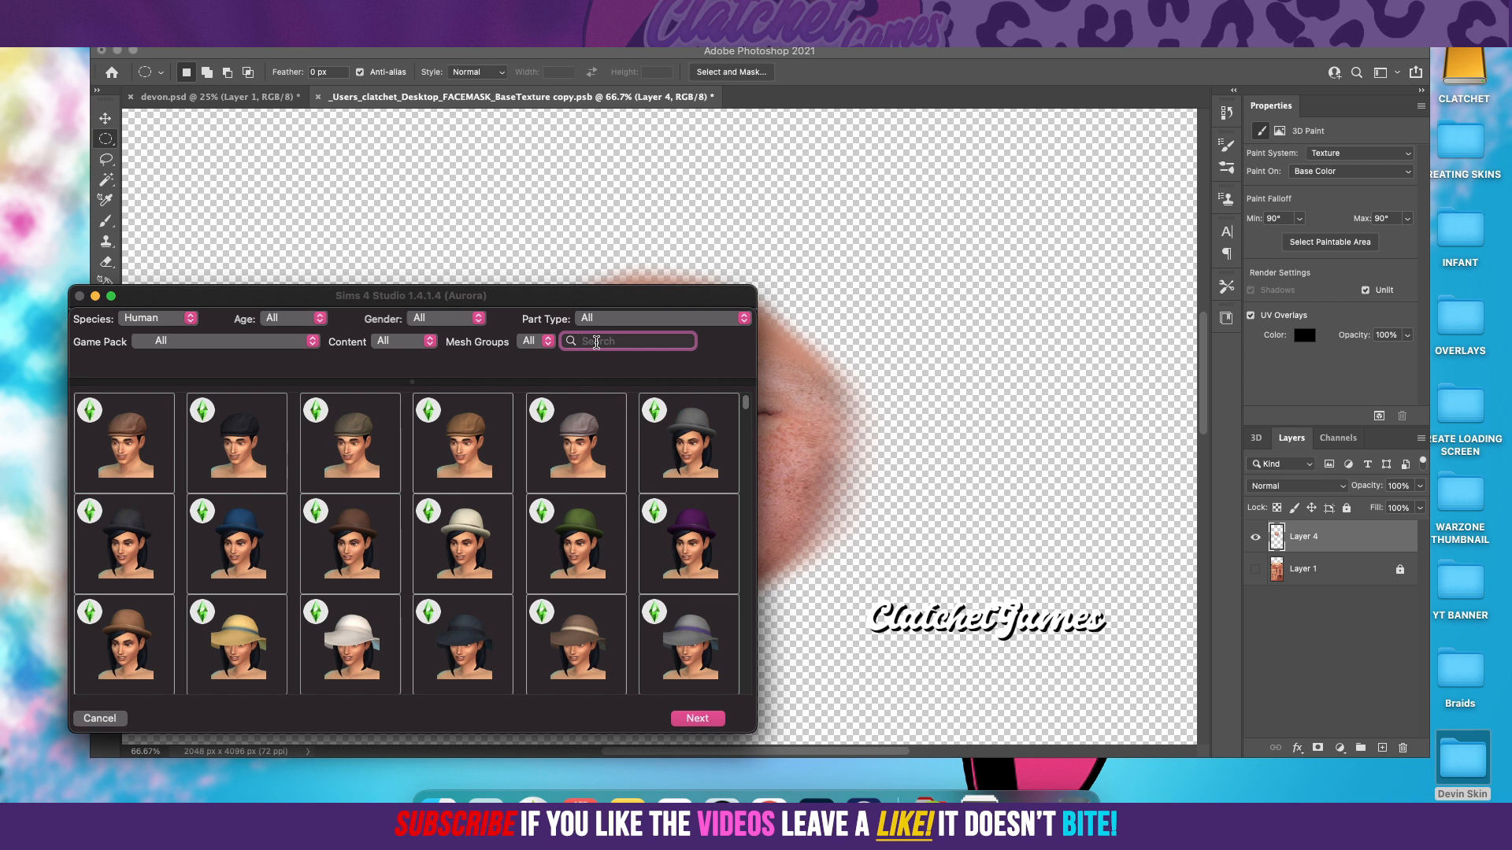
# Step: Filter the CAS parts to the Skin Detail, Mole (Left Cheek) part type
pyautogui.click(674, 318)
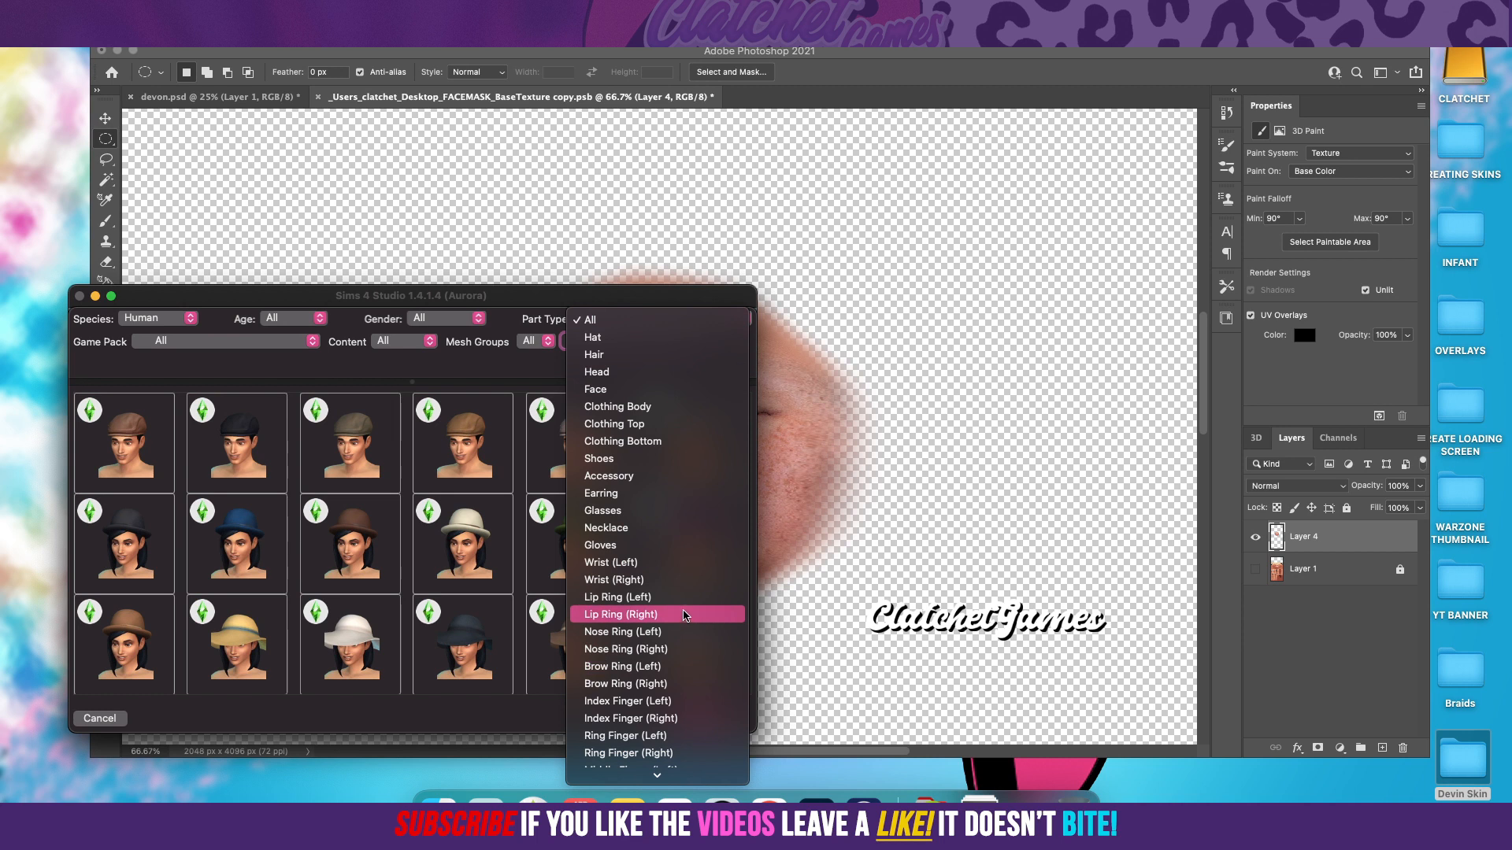
pyautogui.scroll(-10, 685, 615)
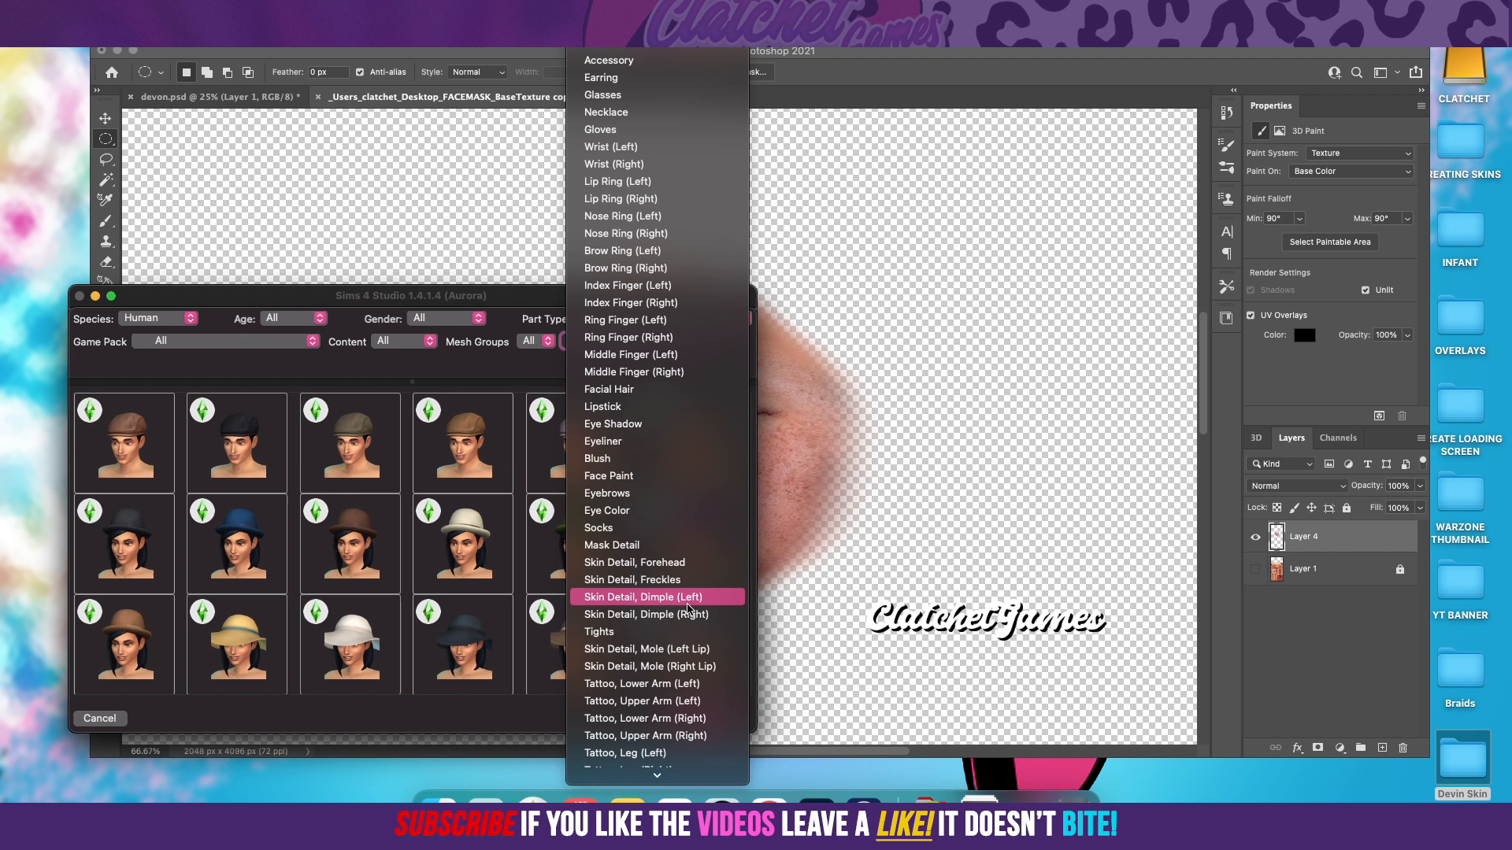
pyautogui.scroll(-4, 687, 609)
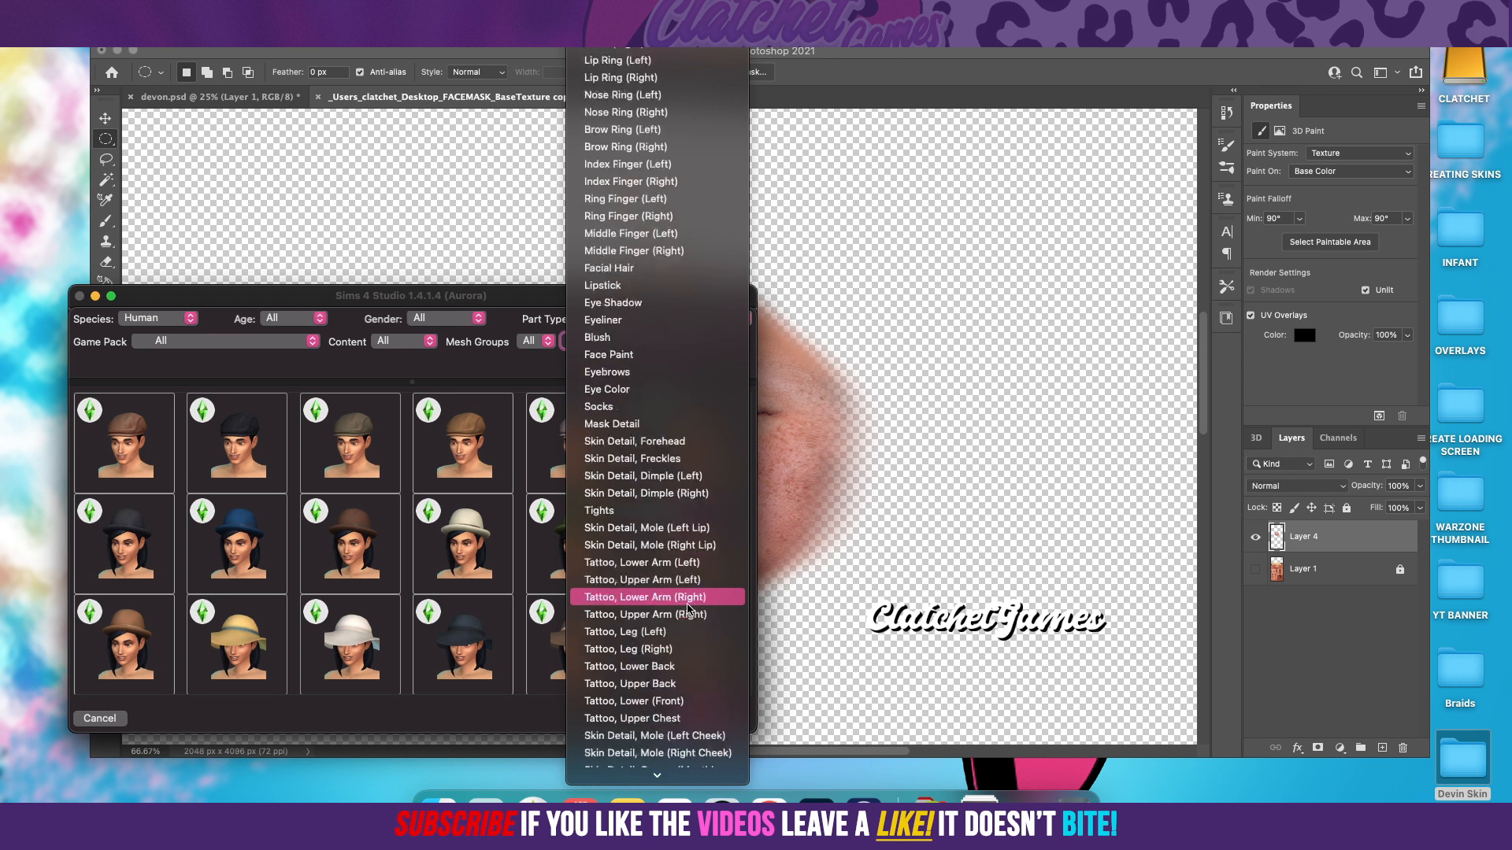
pyautogui.scroll(-2, 688, 609)
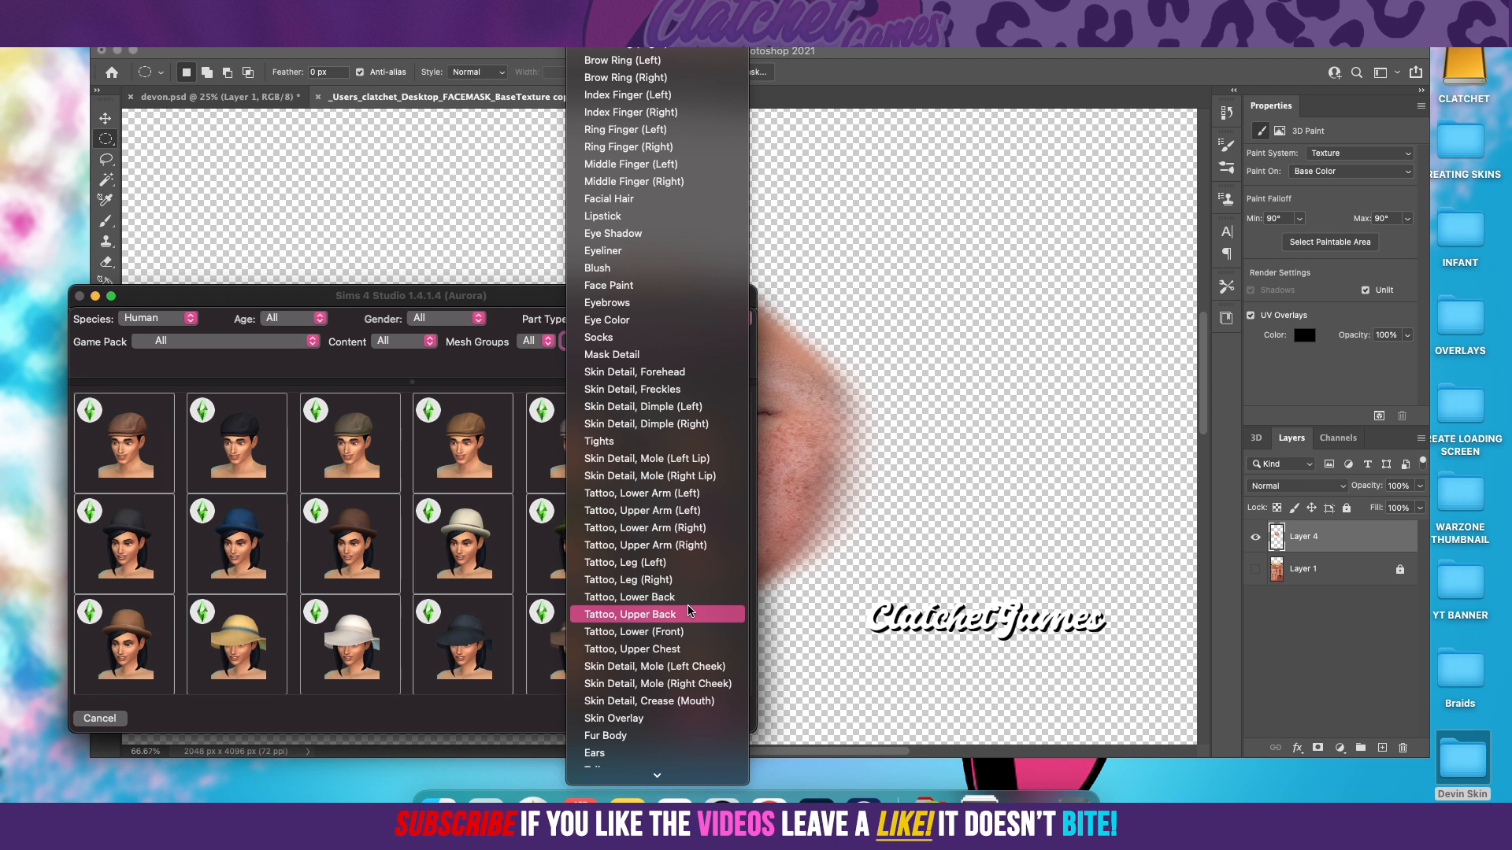
pyautogui.click(696, 667)
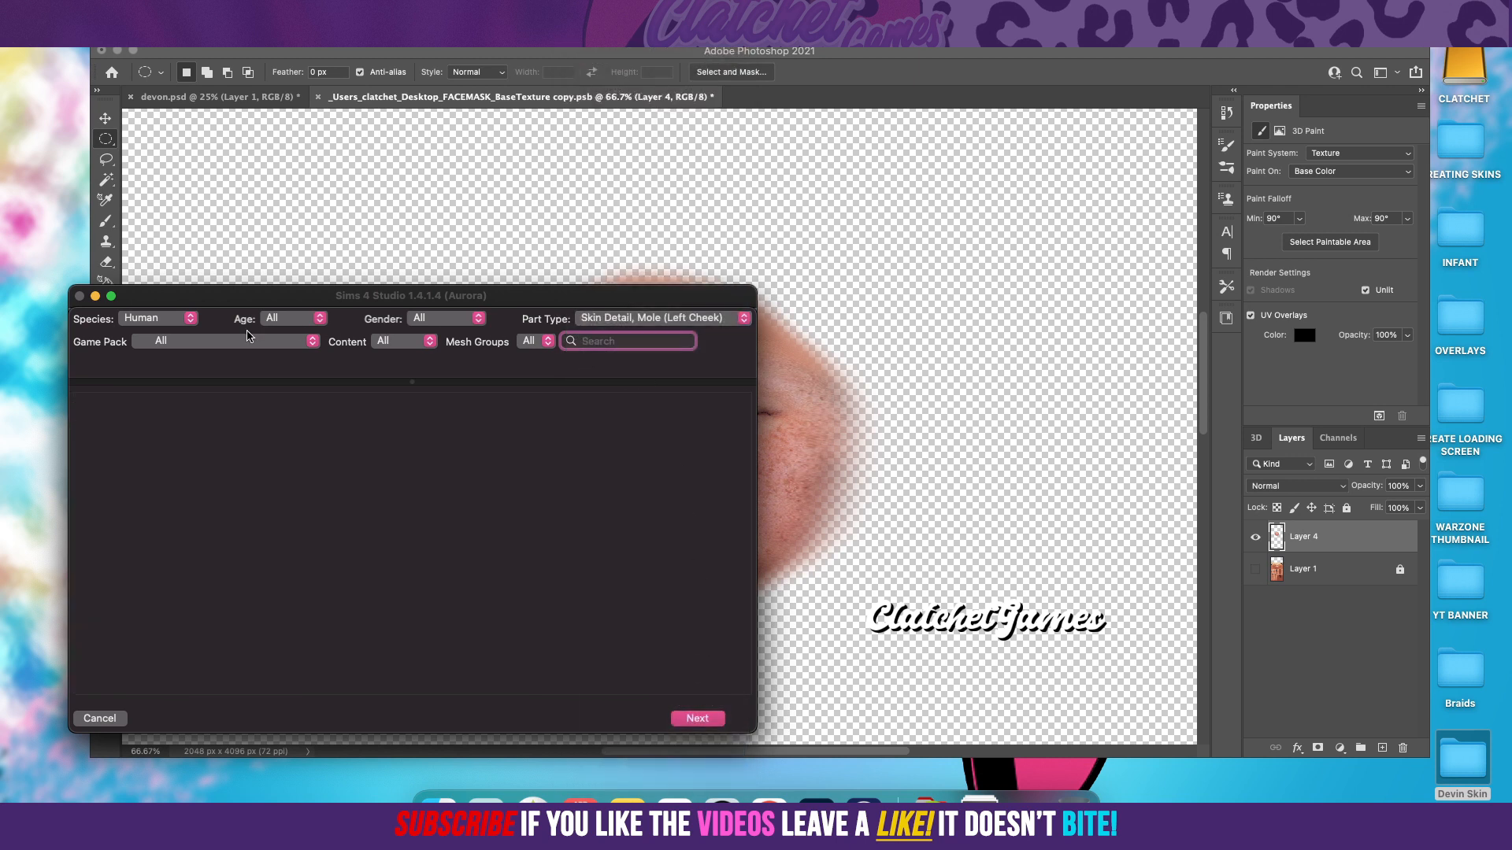
# Step: Filter the catalog to Base Game and Skin Detail, Mole (Left Lip), and choose the mole part as the base item
pyautogui.click(224, 344)
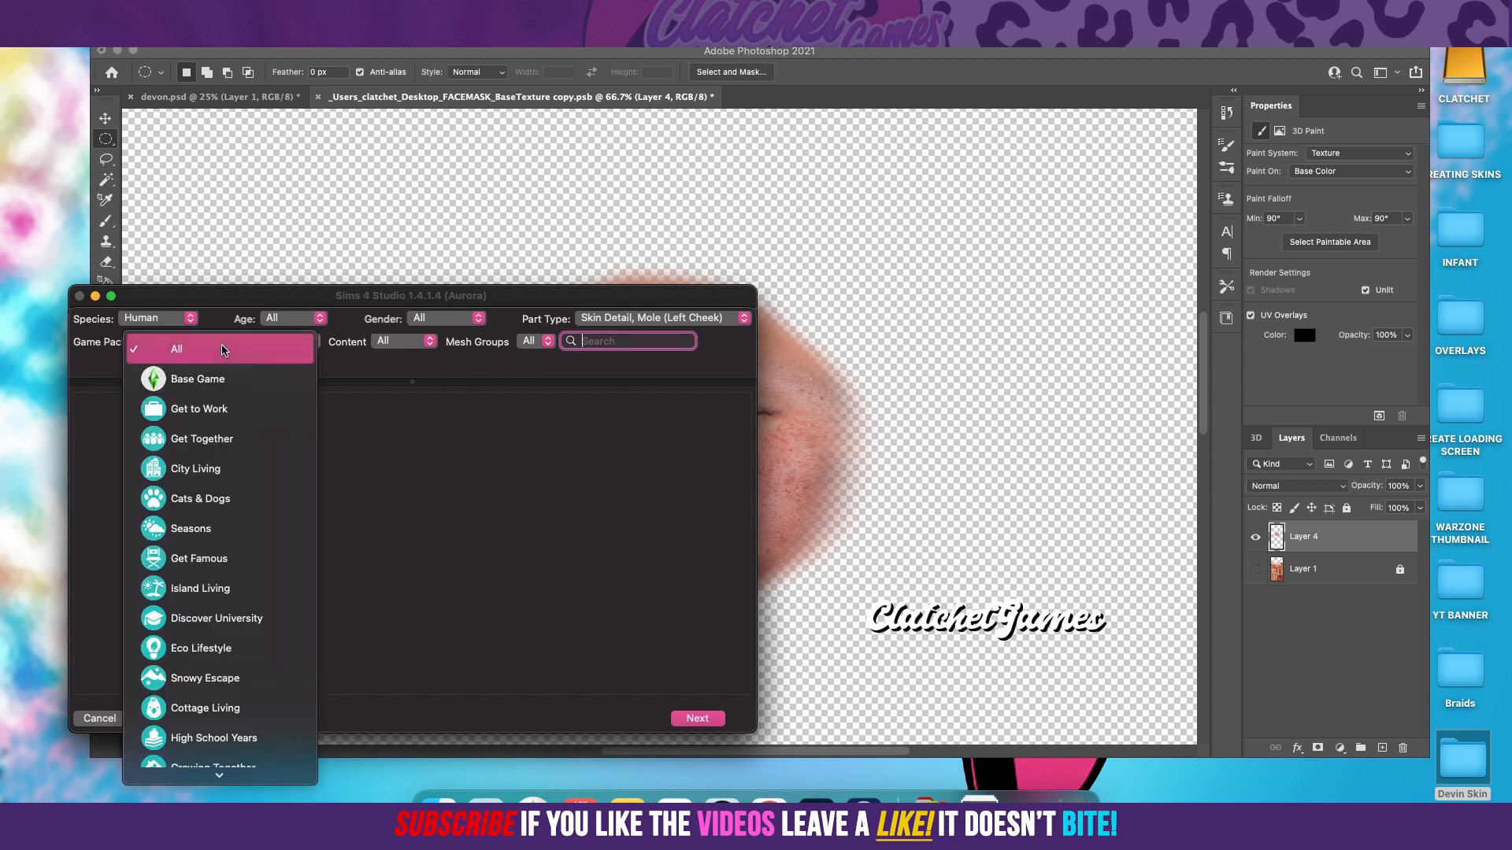
pyautogui.click(192, 389)
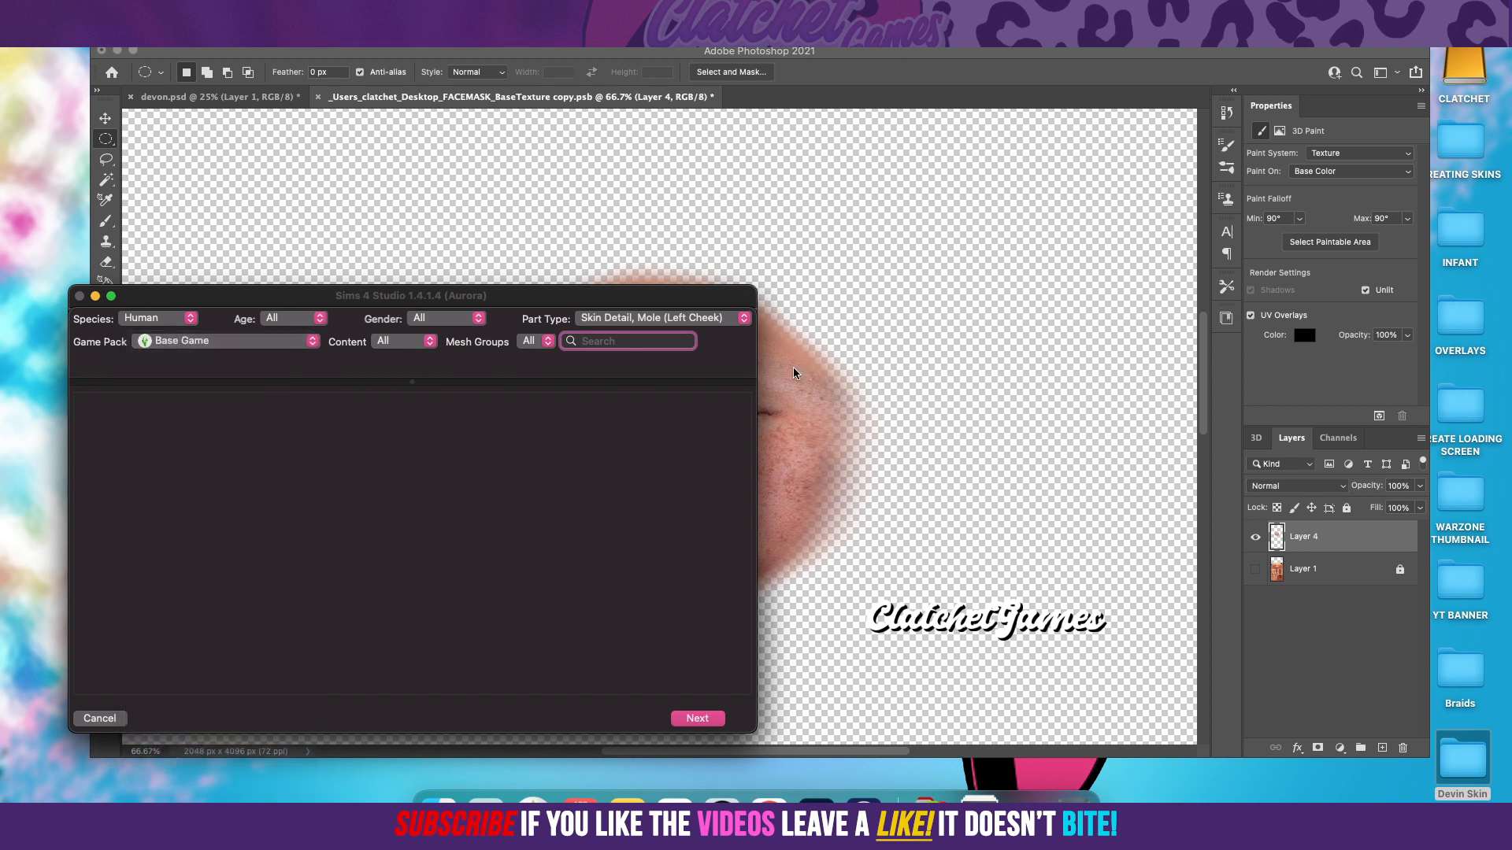
pyautogui.click(703, 319)
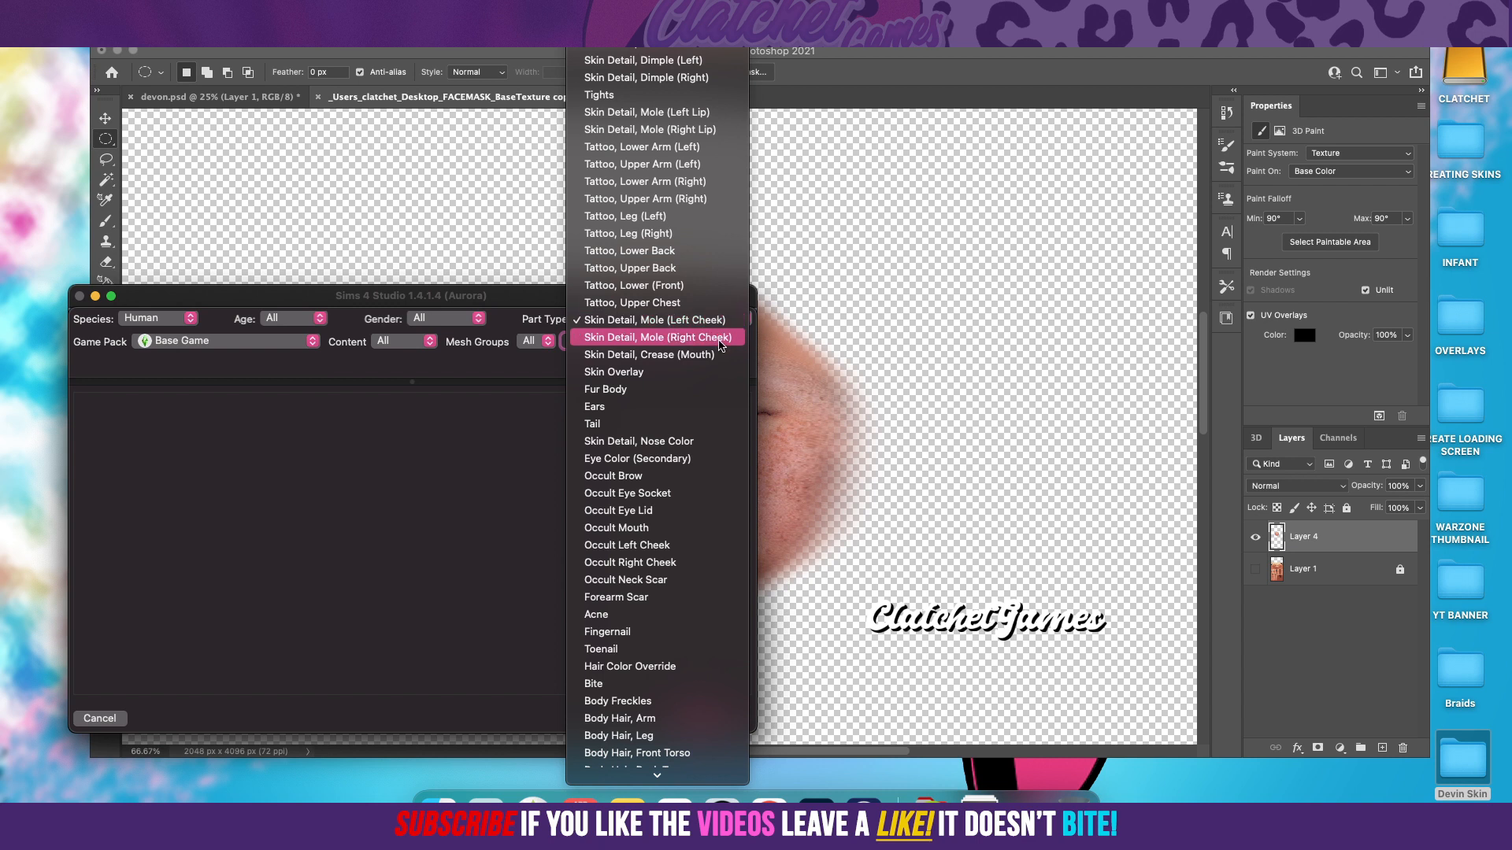
pyautogui.click(697, 118)
pyautogui.click(126, 460)
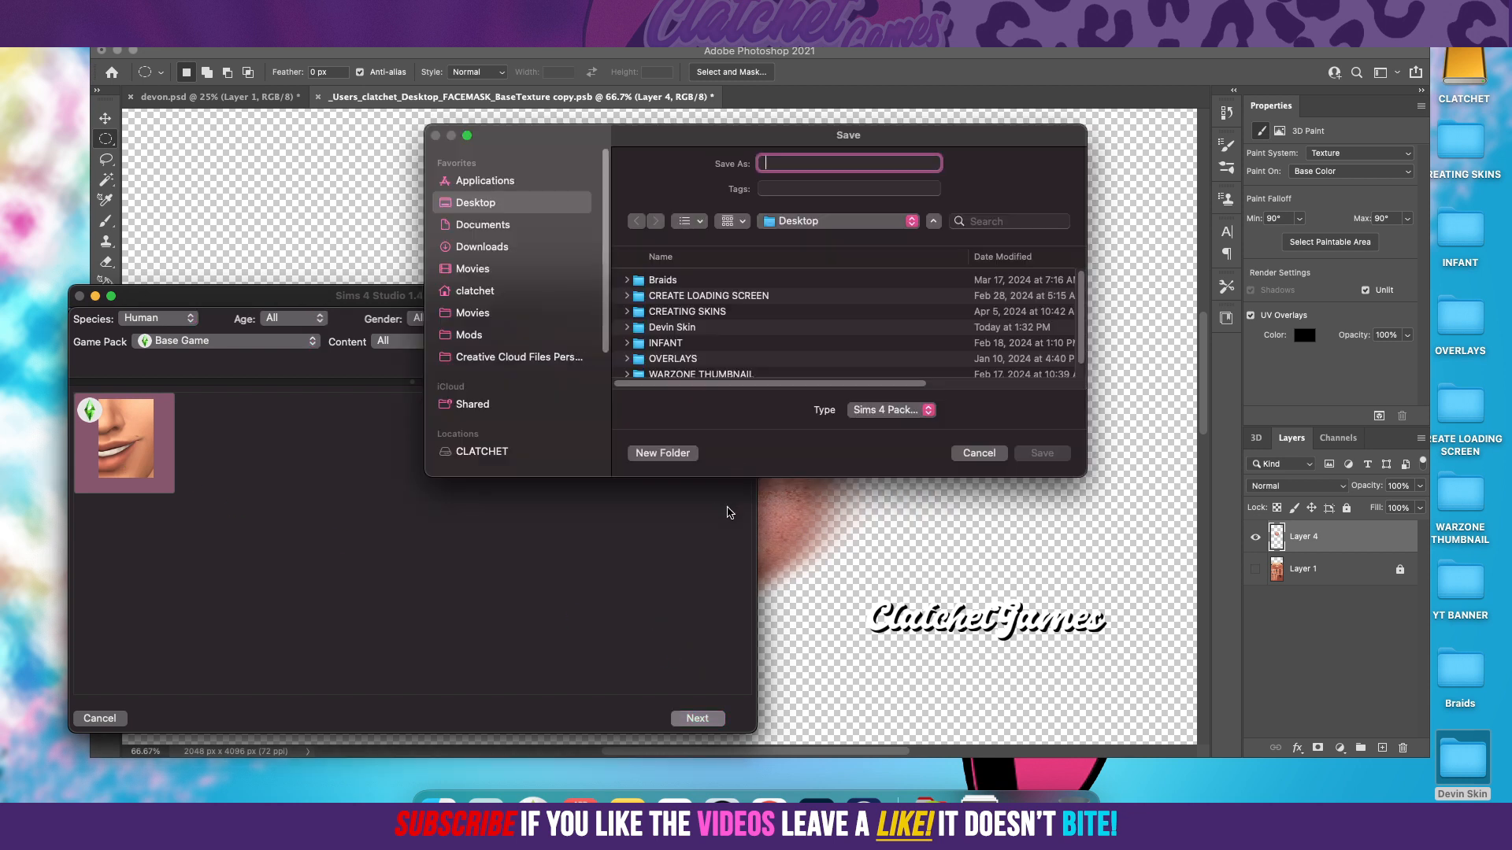
# Step: Save the new package as Devon Skin Test.package in the Devin Skin folder
pyautogui.doubleClick(684, 328)
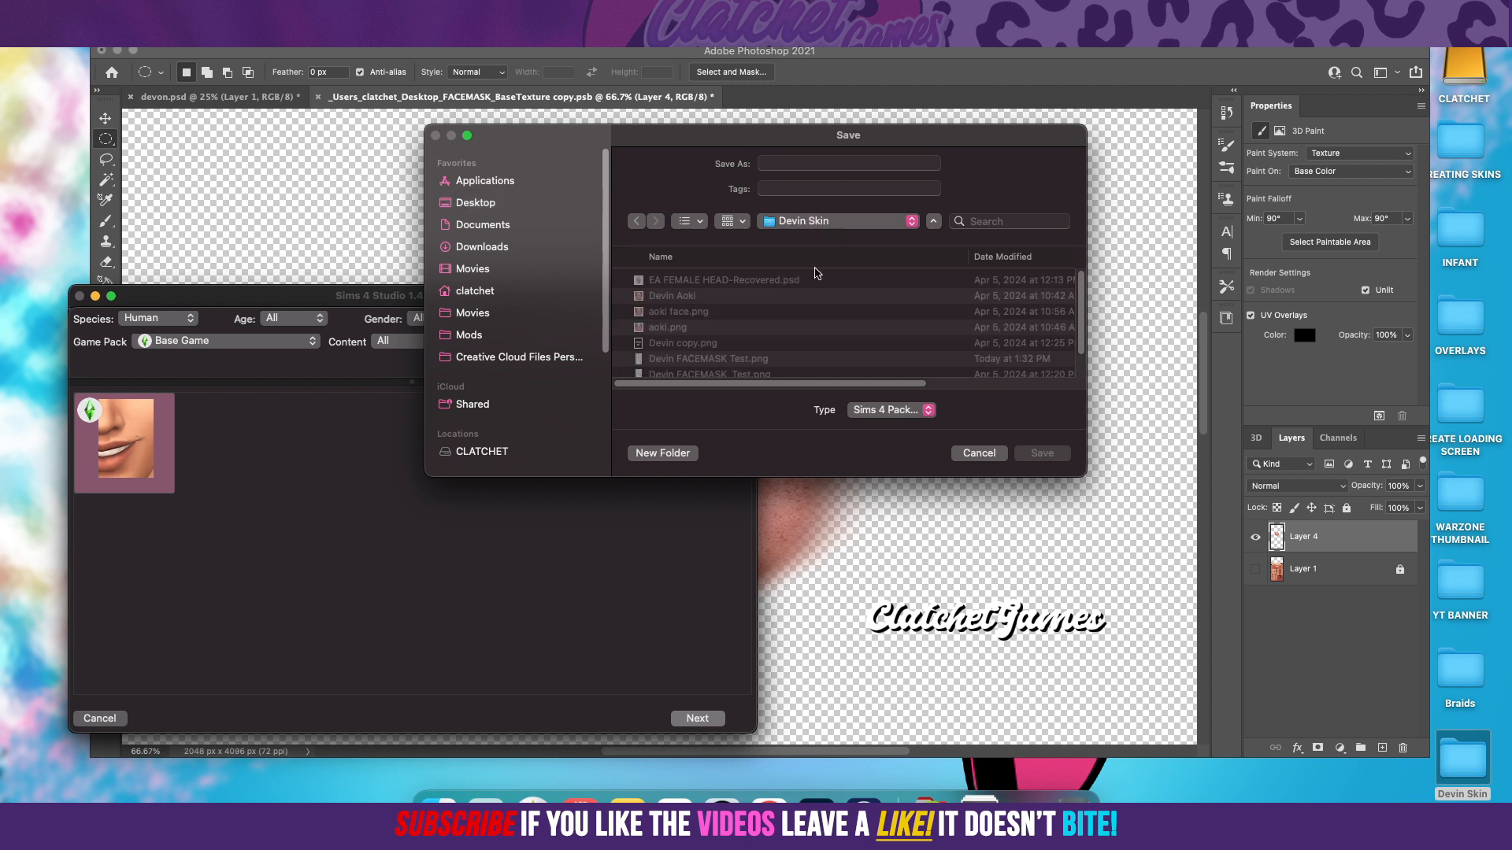
pyautogui.scroll(-3, 819, 303)
pyautogui.scroll(-1, 817, 306)
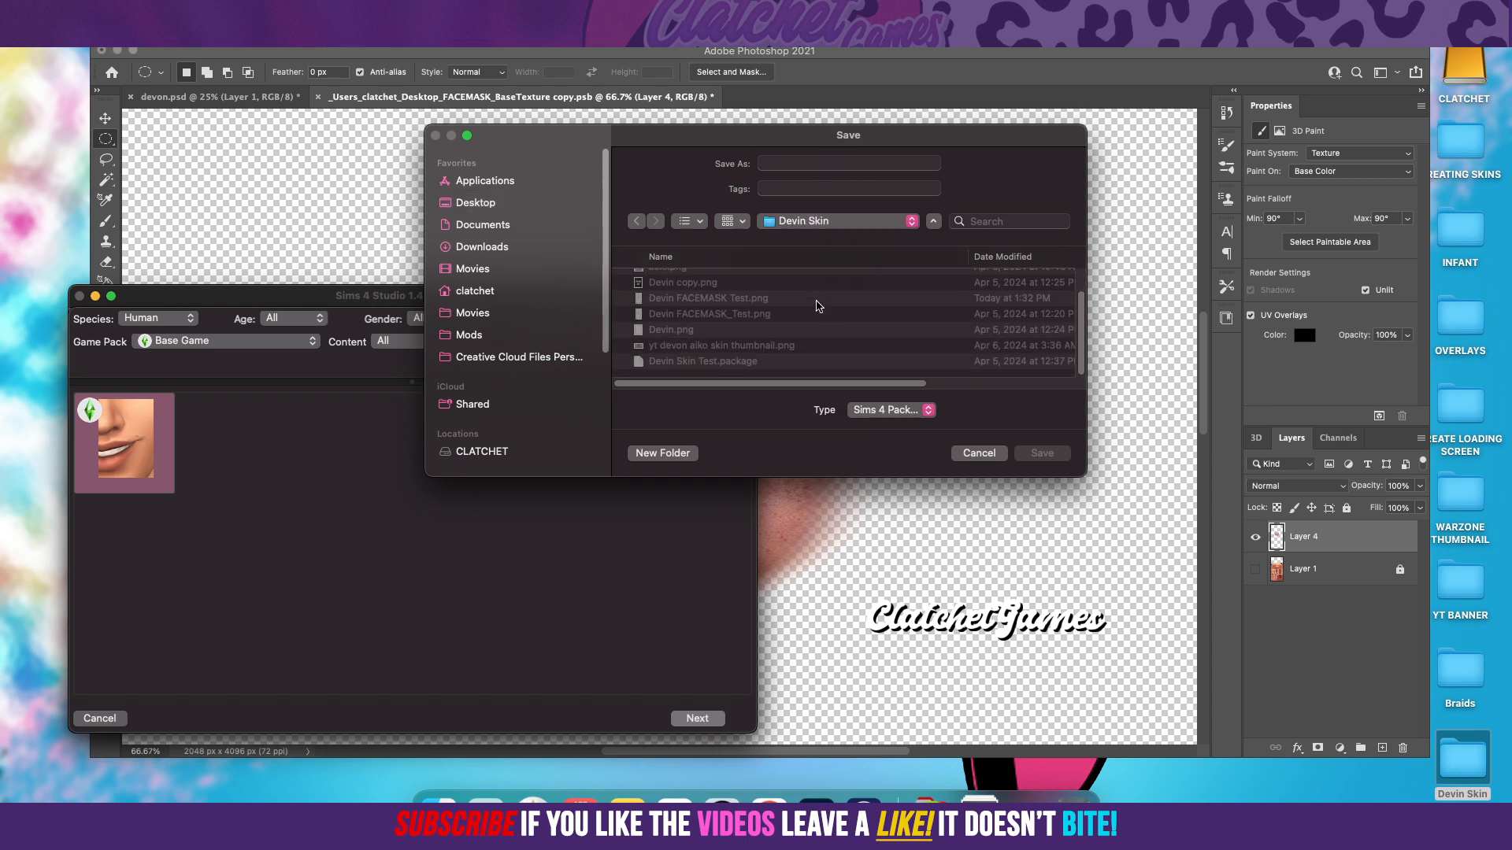
pyautogui.click(729, 362)
pyautogui.click(785, 163)
pyautogui.press('BackSpace')
pyautogui.write('on Skin Test.package')
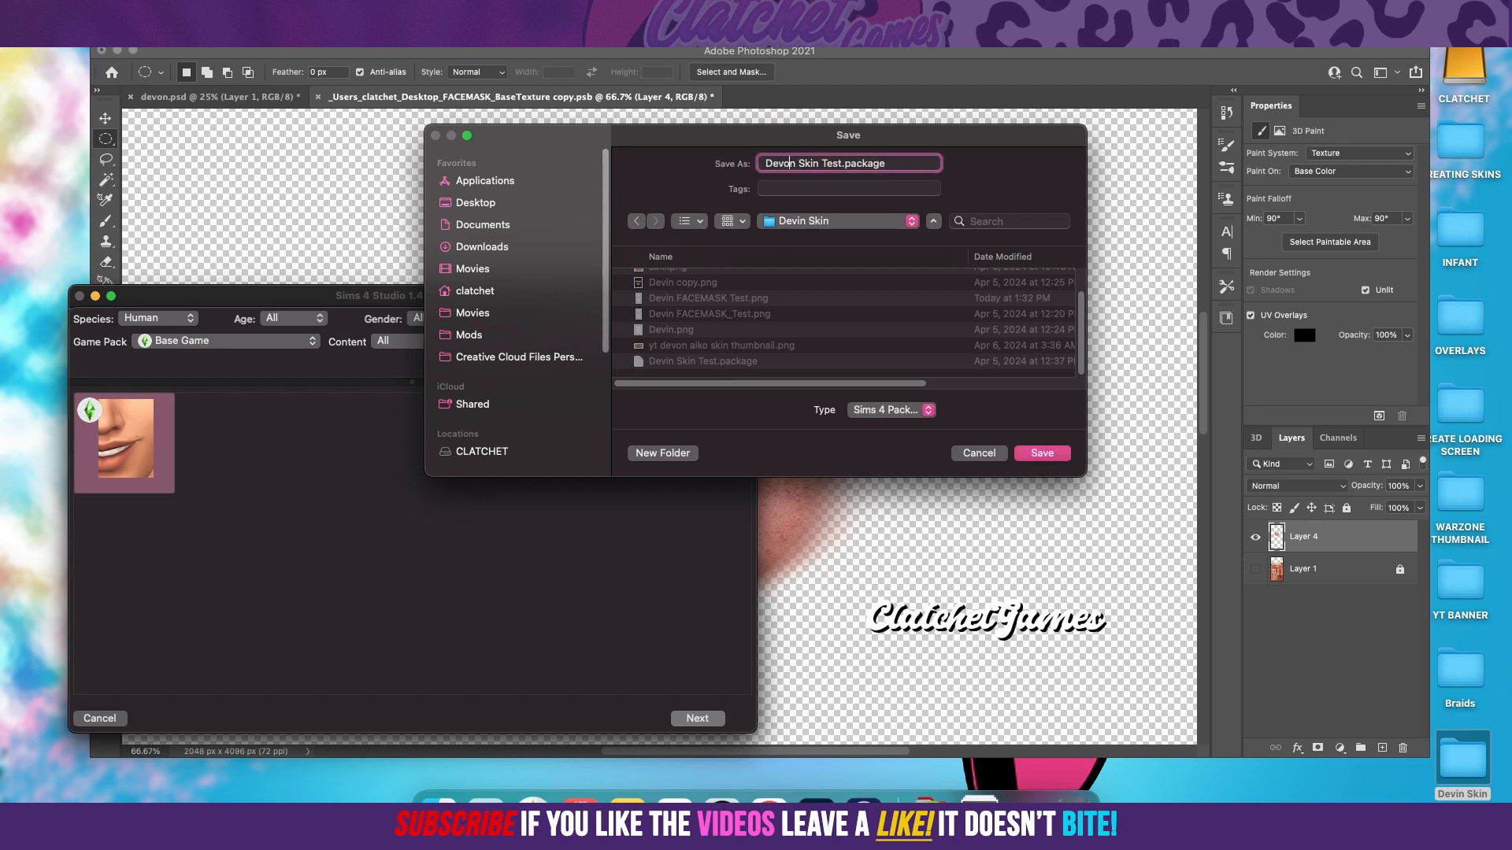
pyautogui.click(1041, 454)
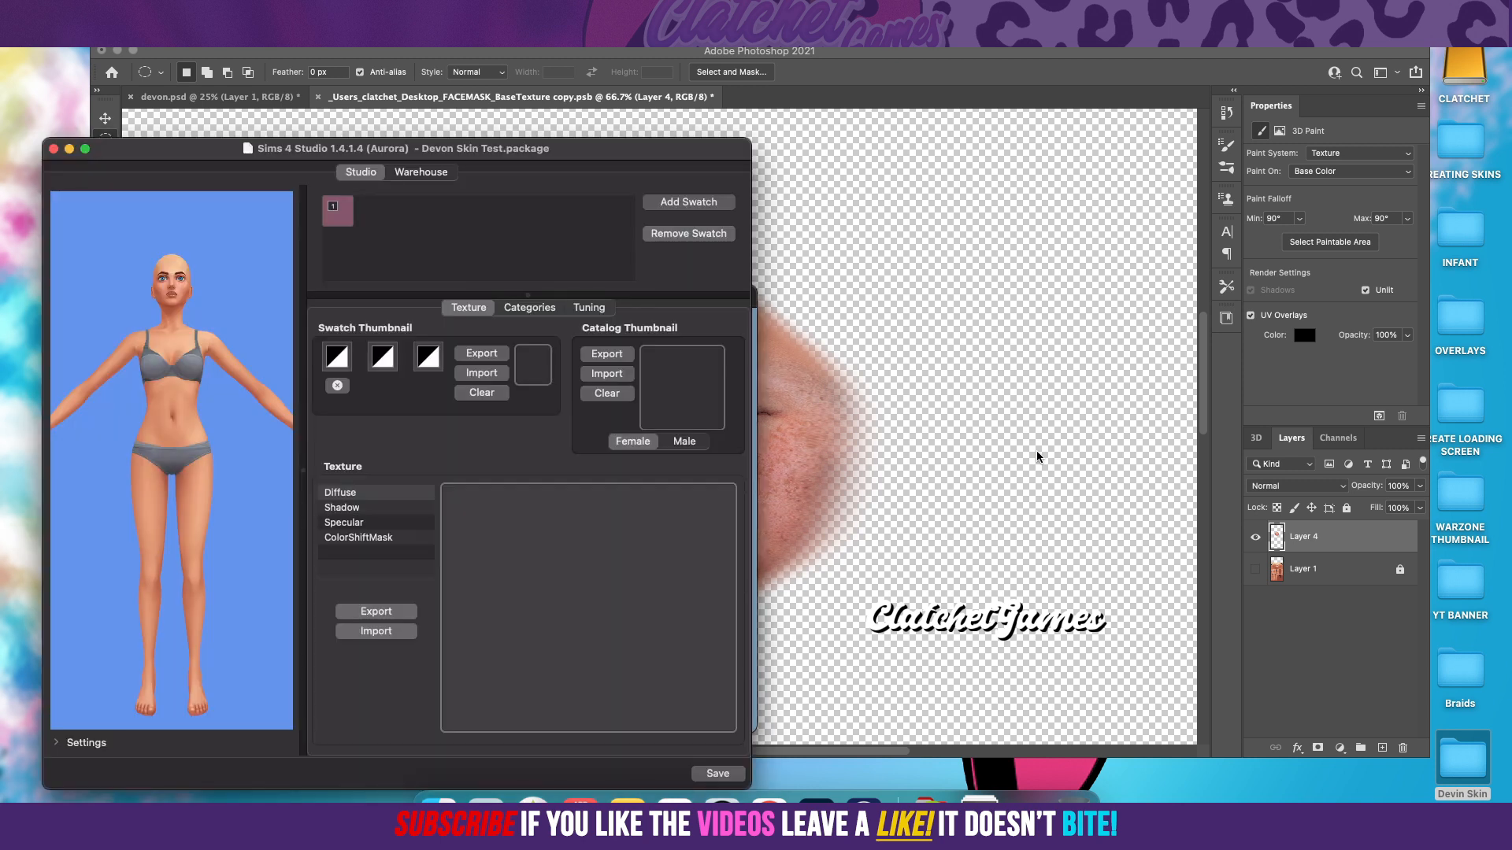
# Step: Import Devin FACEMASK Test.png as the Diffuse texture of the skin detail
pyautogui.moveTo(622, 148); pyautogui.dragTo(821, 110)
pyautogui.click(533, 455)
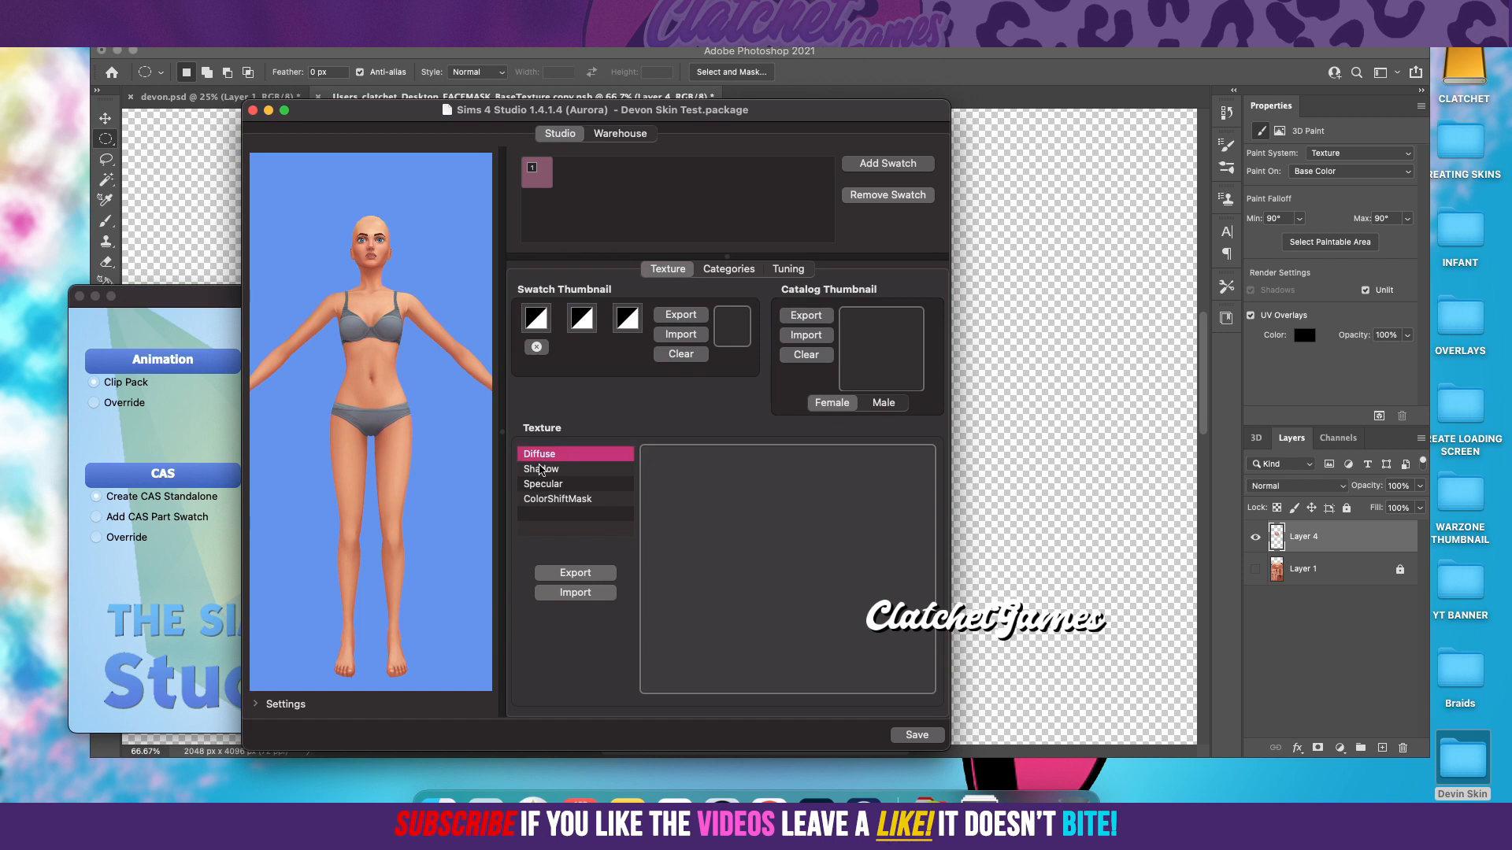
pyautogui.click(575, 593)
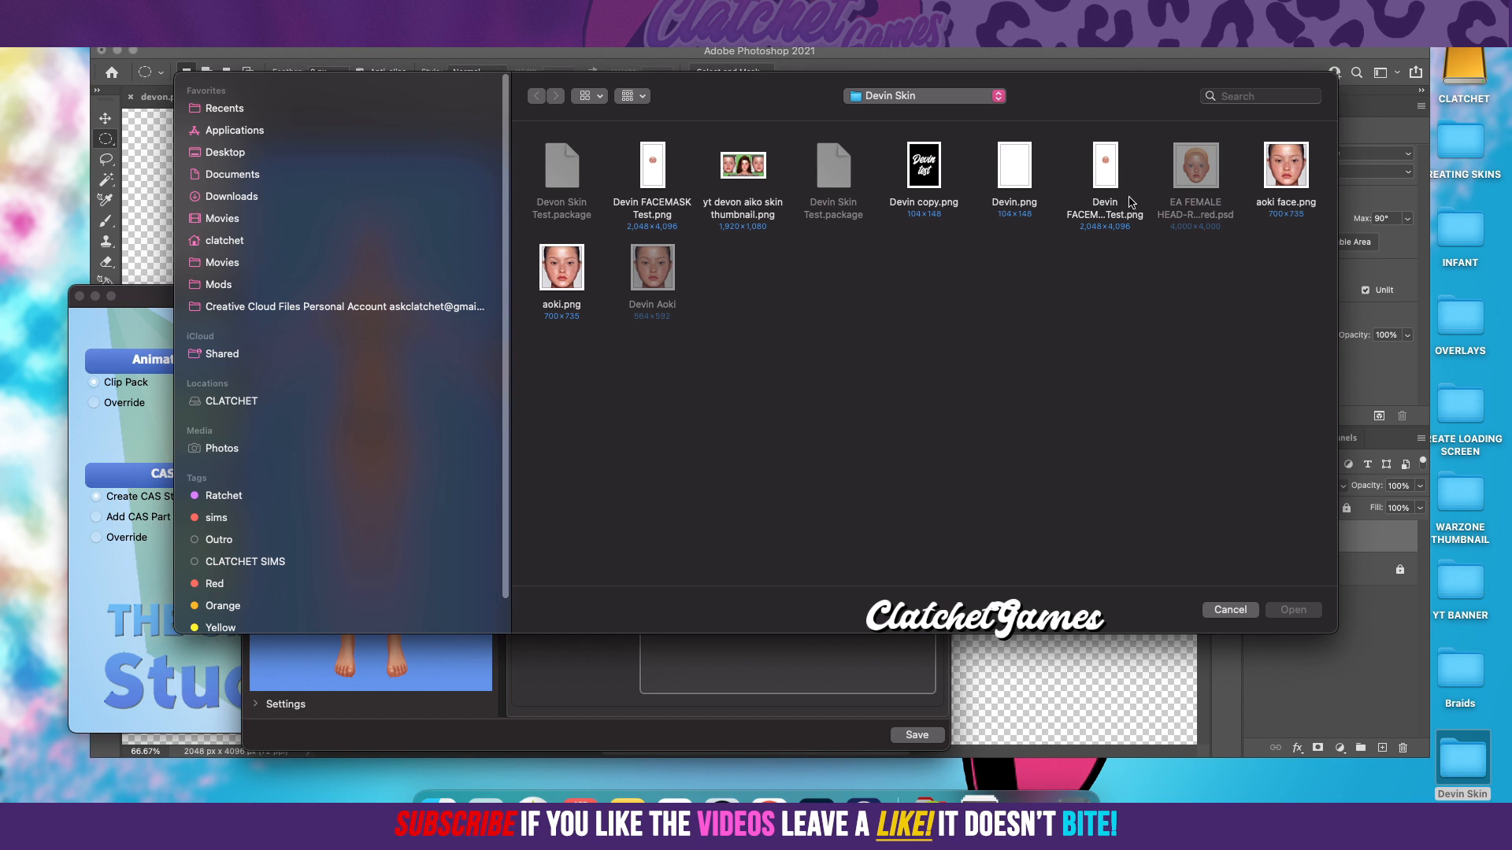
pyautogui.click(653, 180)
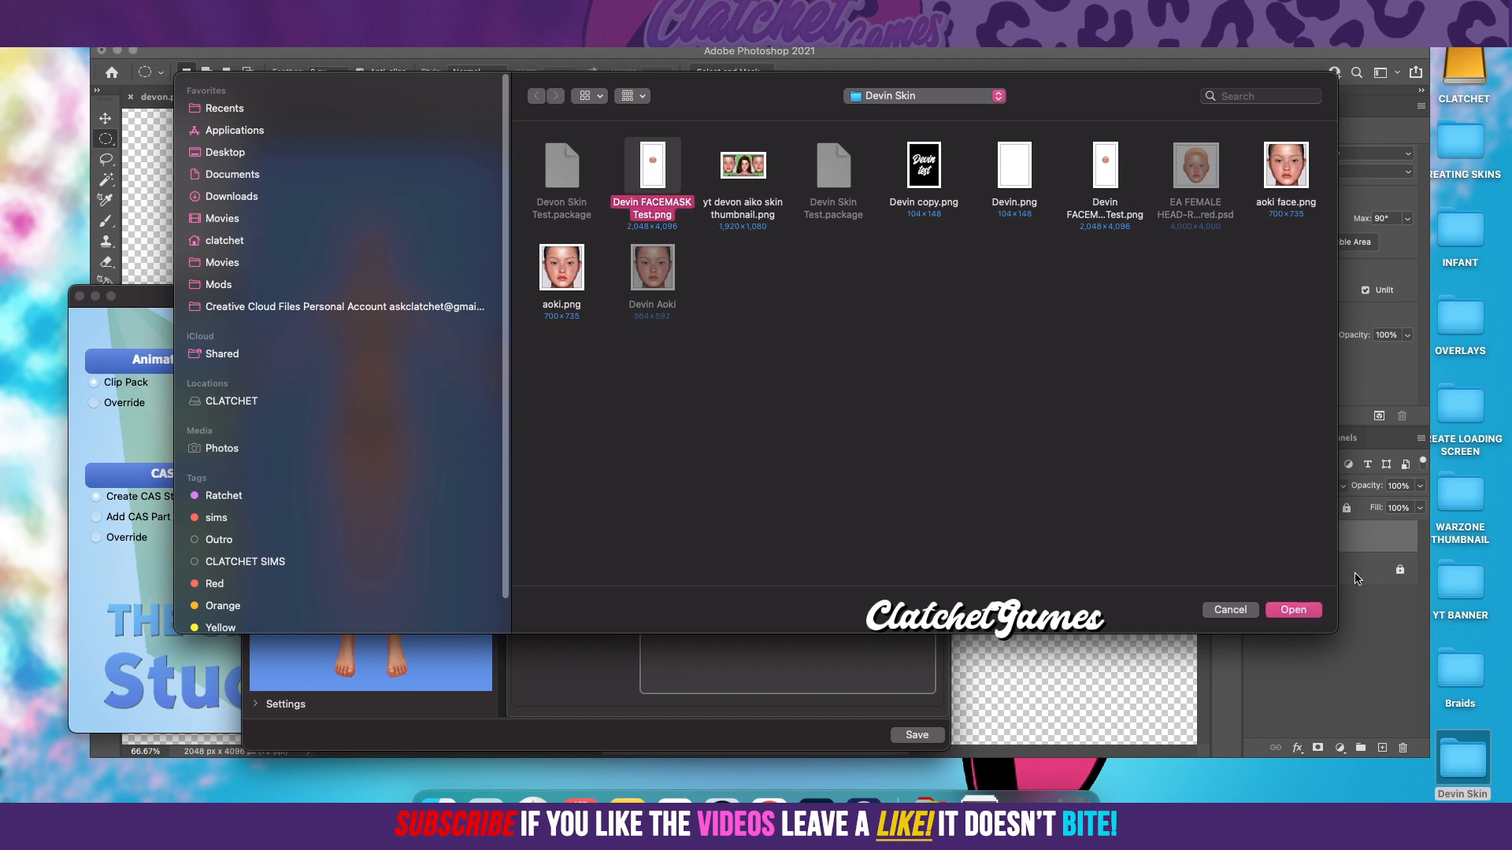
pyautogui.click(1285, 618)
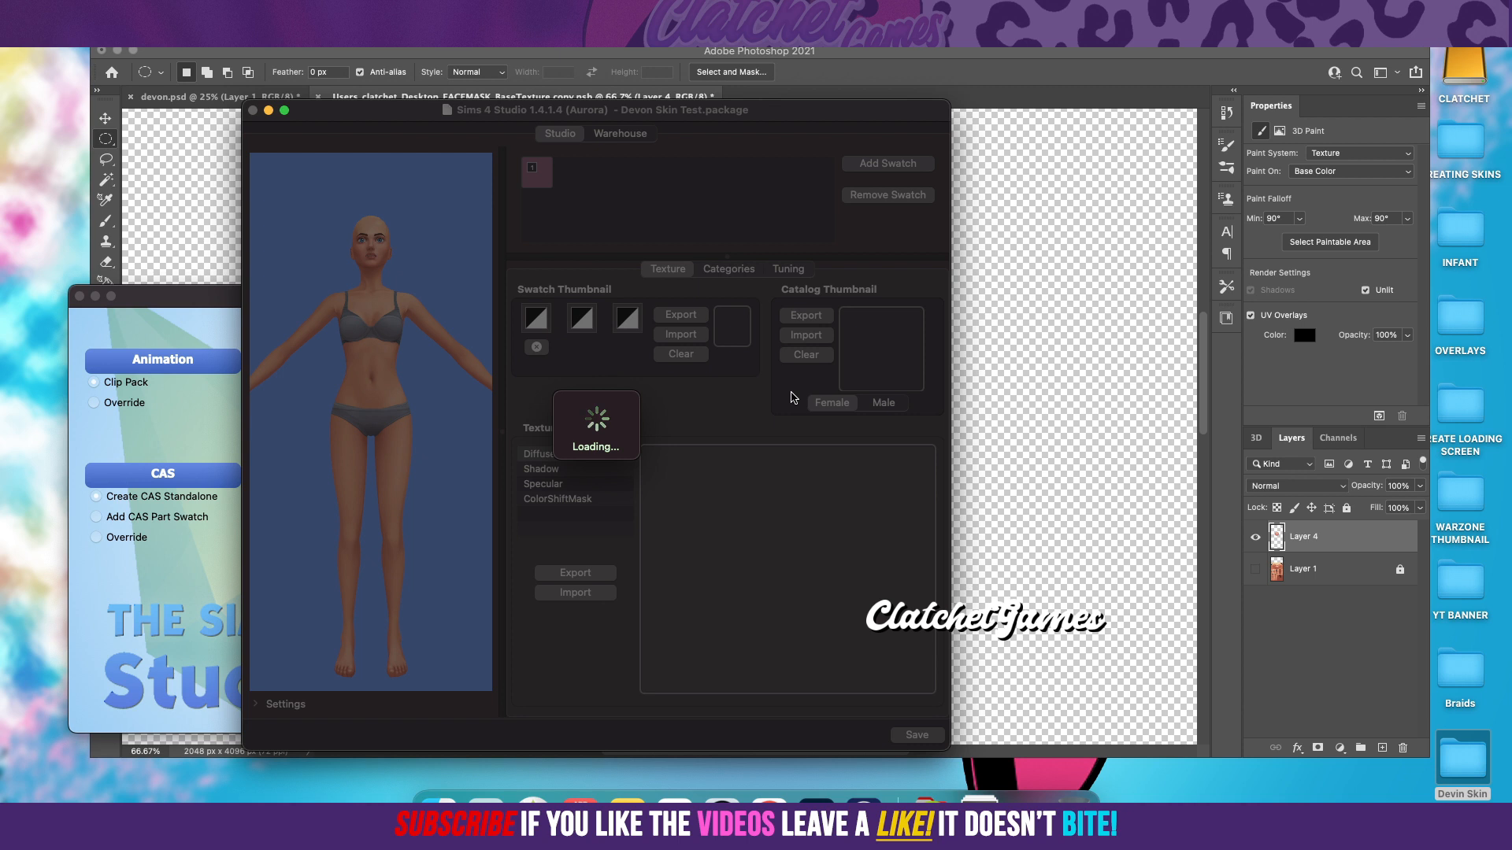
# Step: Widen the 3D preview area and set its background colour to pink
pyautogui.moveTo(375, 396); pyautogui.dragTo(368, 429)
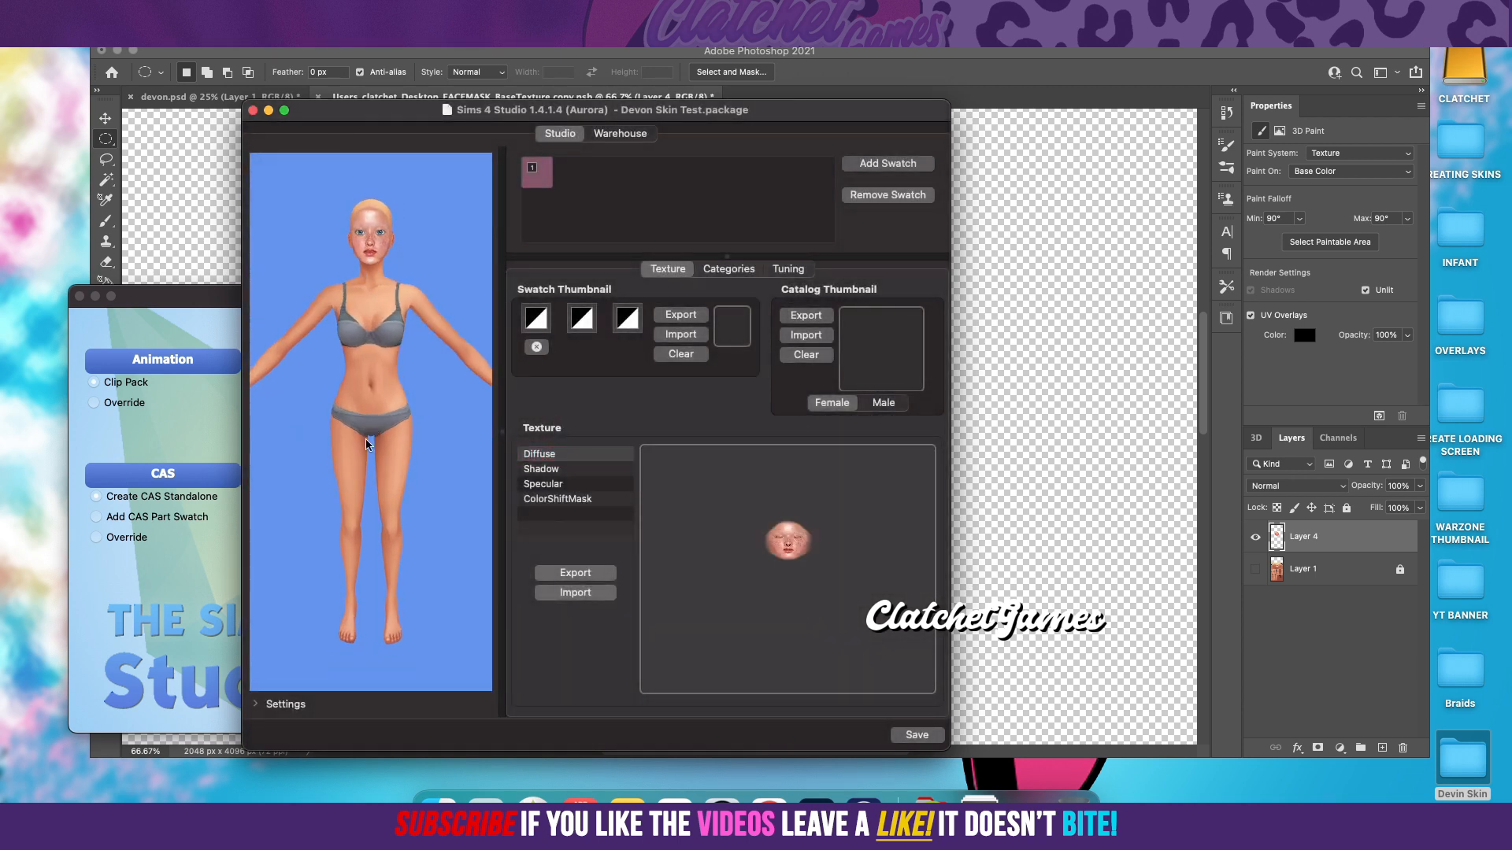
pyautogui.moveTo(241, 478); pyautogui.dragTo(26, 474)
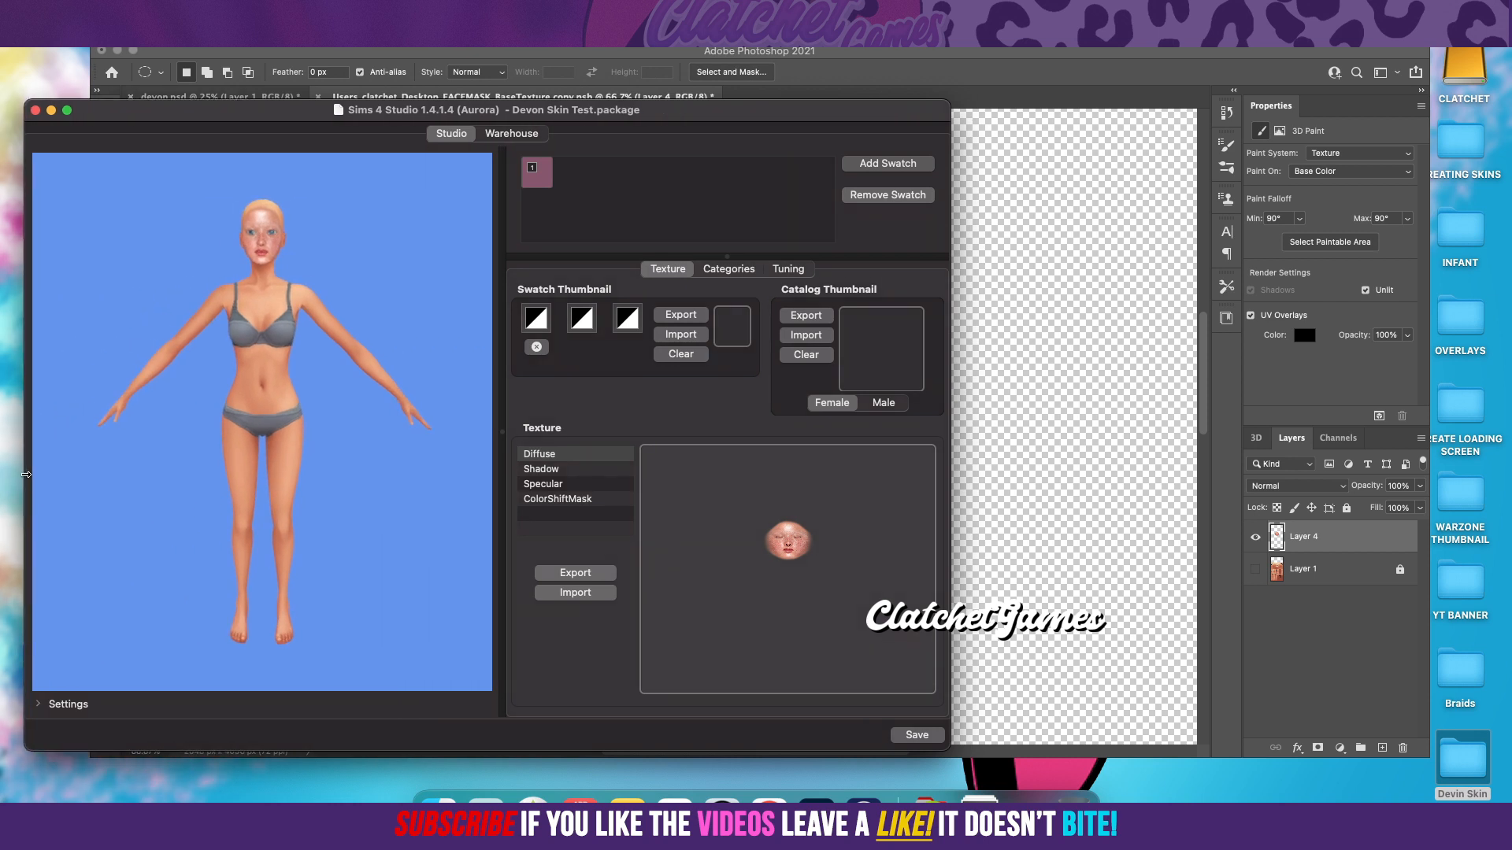
pyautogui.click(38, 704)
pyautogui.click(56, 688)
pyautogui.moveTo(564, 569)
pyautogui.mouseDown()
pyautogui.moveTo(537, 599)
pyautogui.moveTo(541, 625)
pyautogui.moveTo(545, 581)
pyautogui.moveTo(565, 587)
pyautogui.mouseUp()
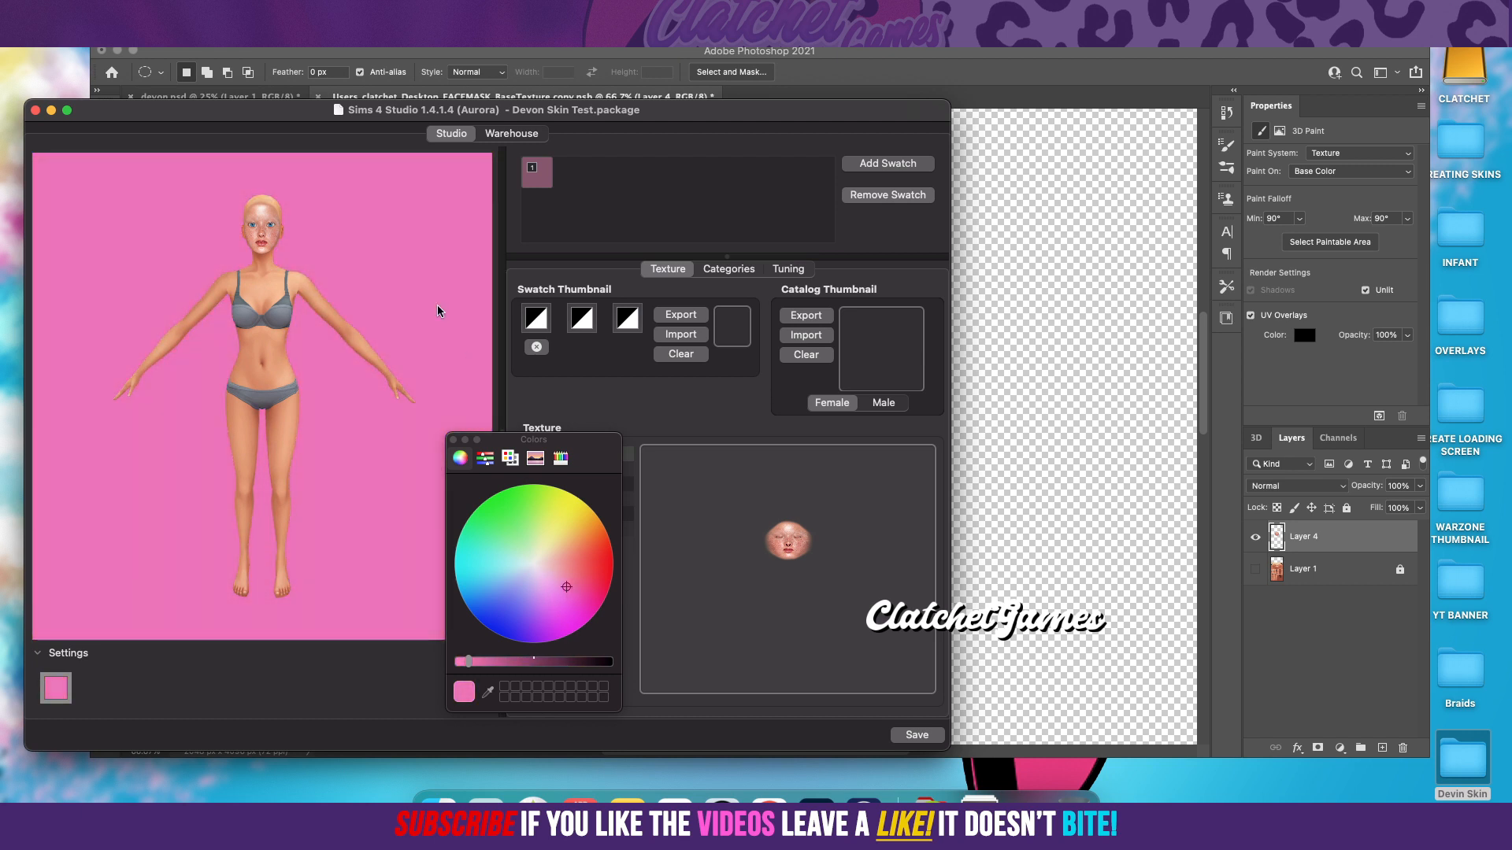
# Step: Close the colour picker and examine the imported face mask up close on the Sim's face
pyautogui.moveTo(295, 399); pyautogui.dragTo(295, 386)
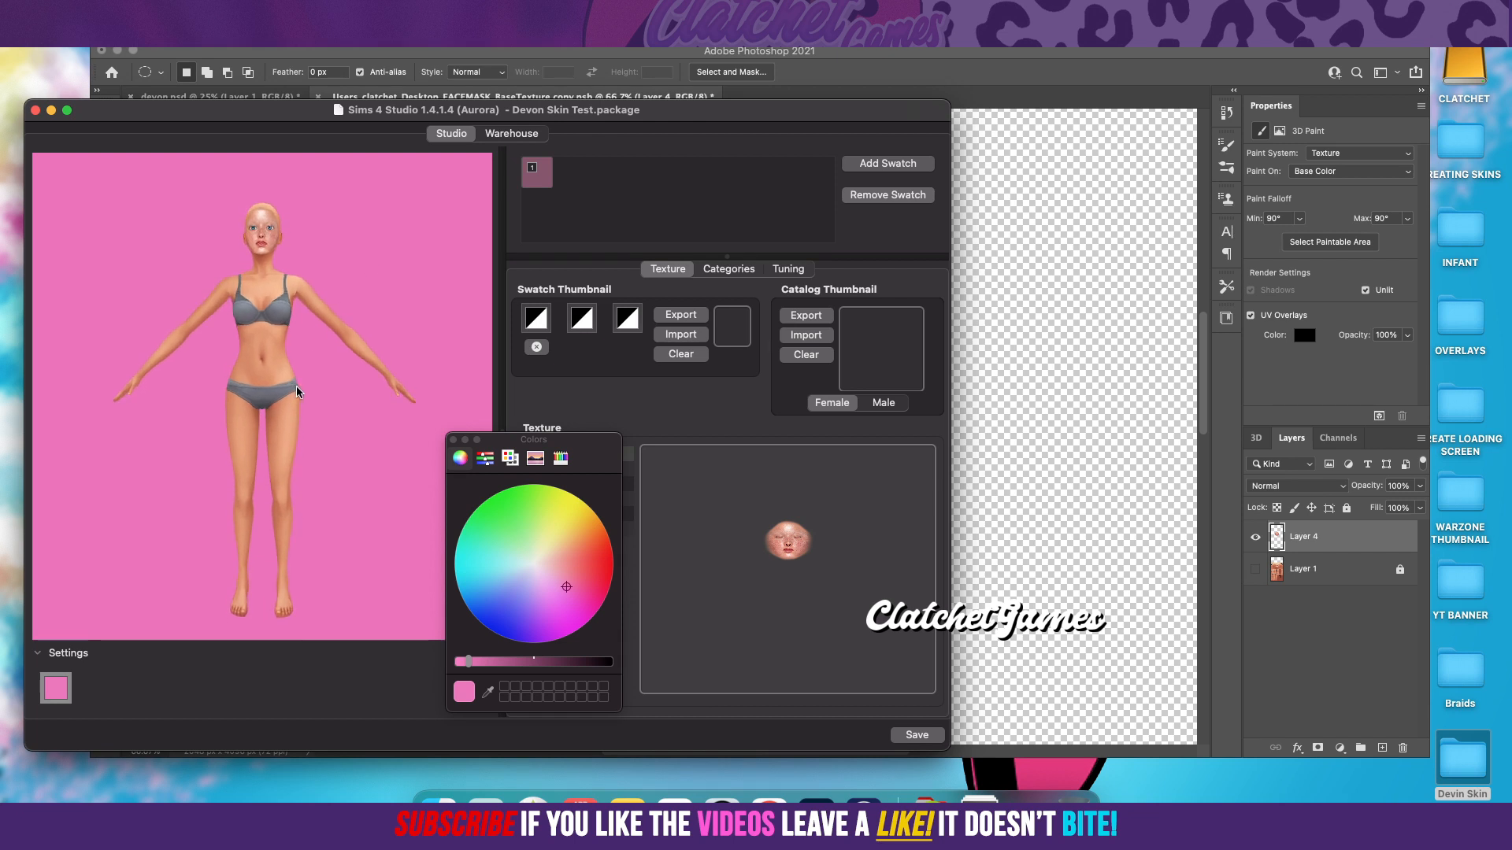
pyautogui.scroll(5, 297, 385)
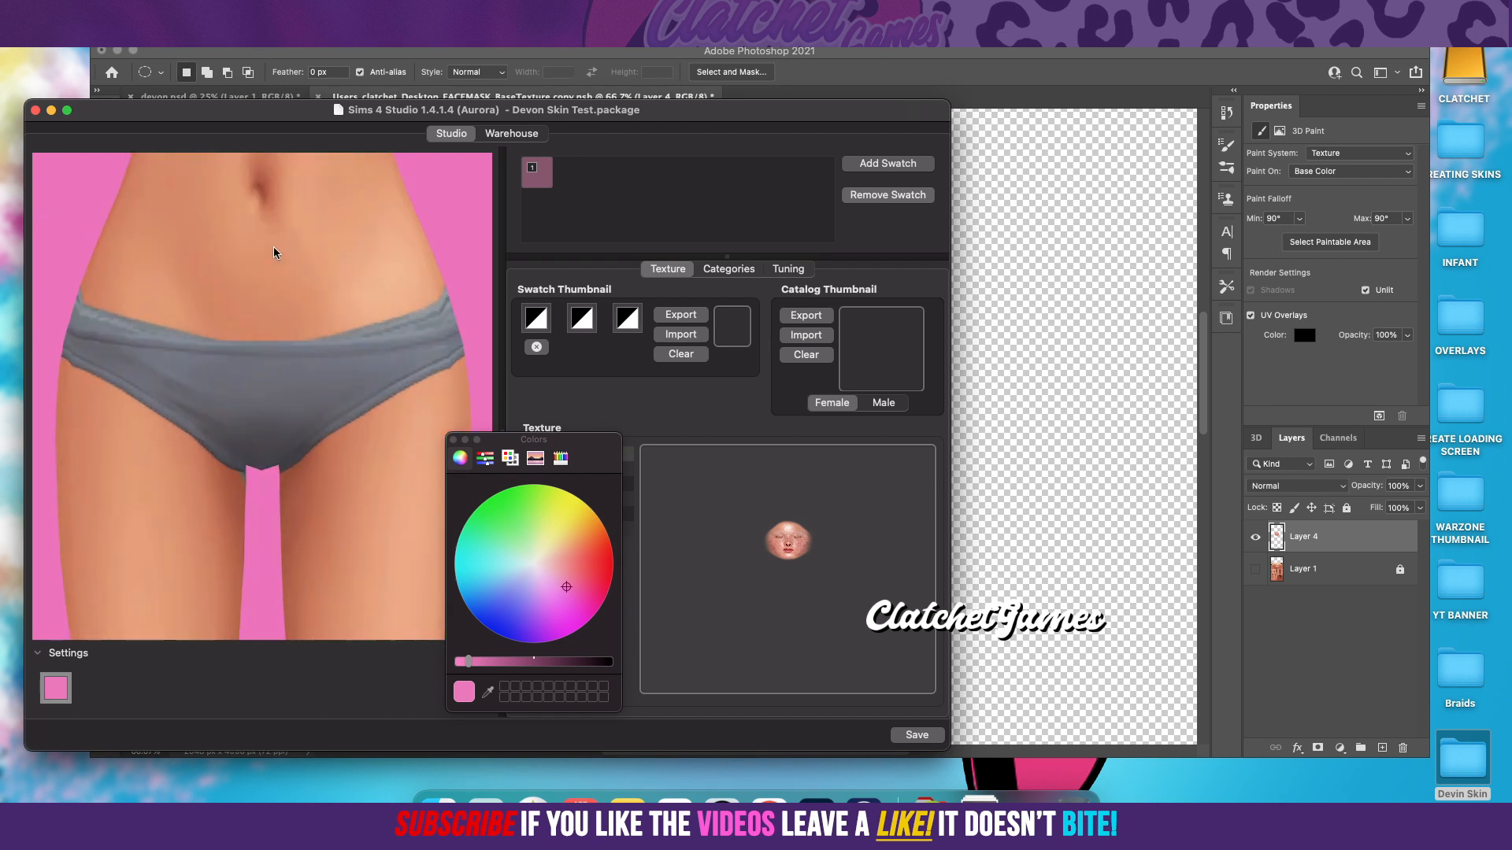
pyautogui.scroll(4, 273, 275)
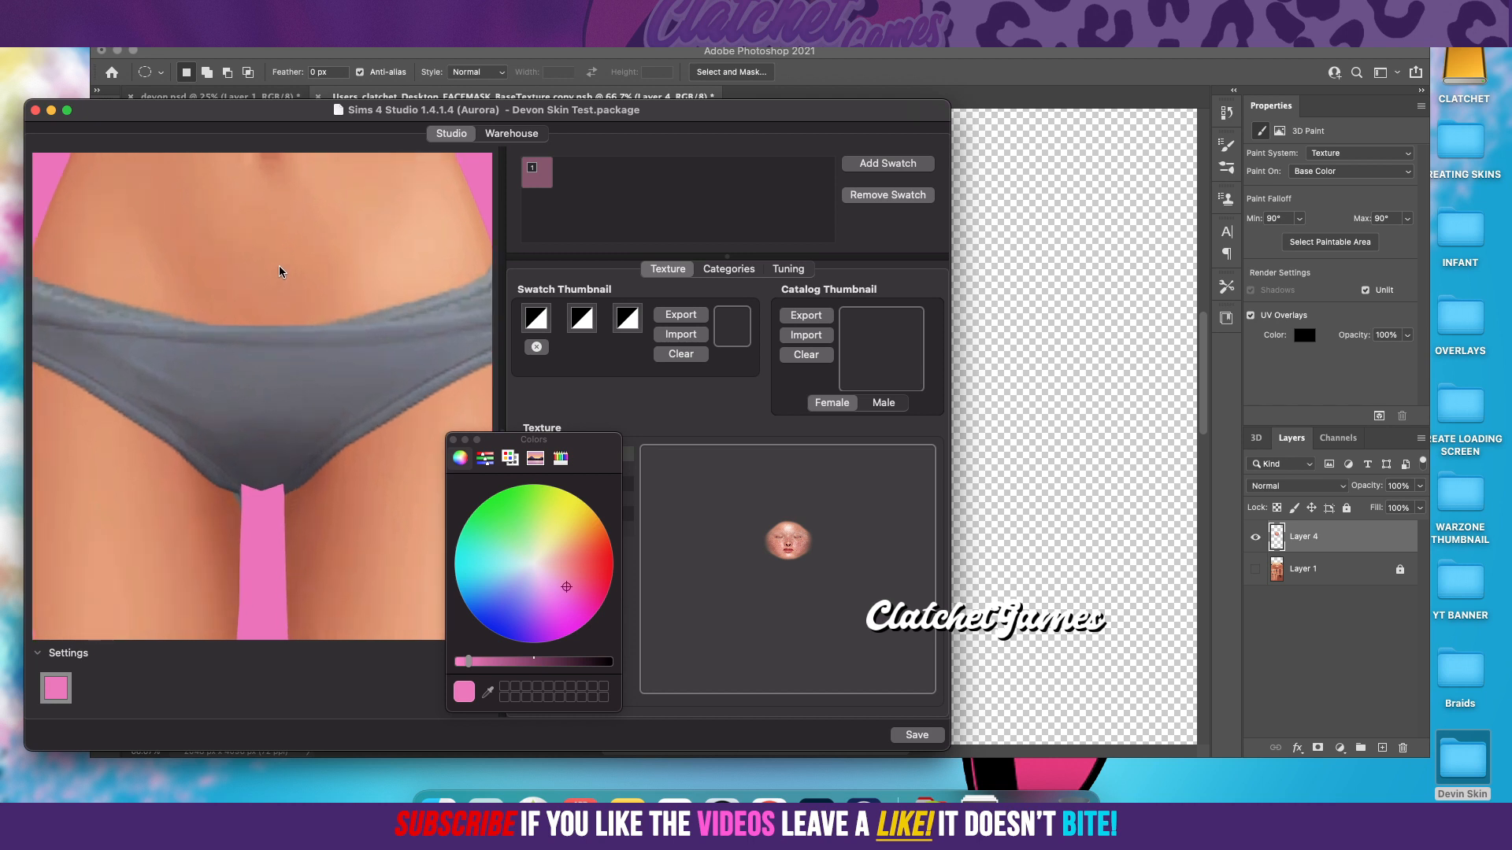
pyautogui.moveTo(277, 244); pyautogui.dragTo(315, 504)
pyautogui.moveTo(329, 276); pyautogui.dragTo(327, 450)
pyautogui.click(453, 439)
pyautogui.moveTo(315, 545)
pyautogui.mouseDown()
pyautogui.moveTo(342, 541)
pyautogui.moveTo(317, 537)
pyautogui.mouseUp()
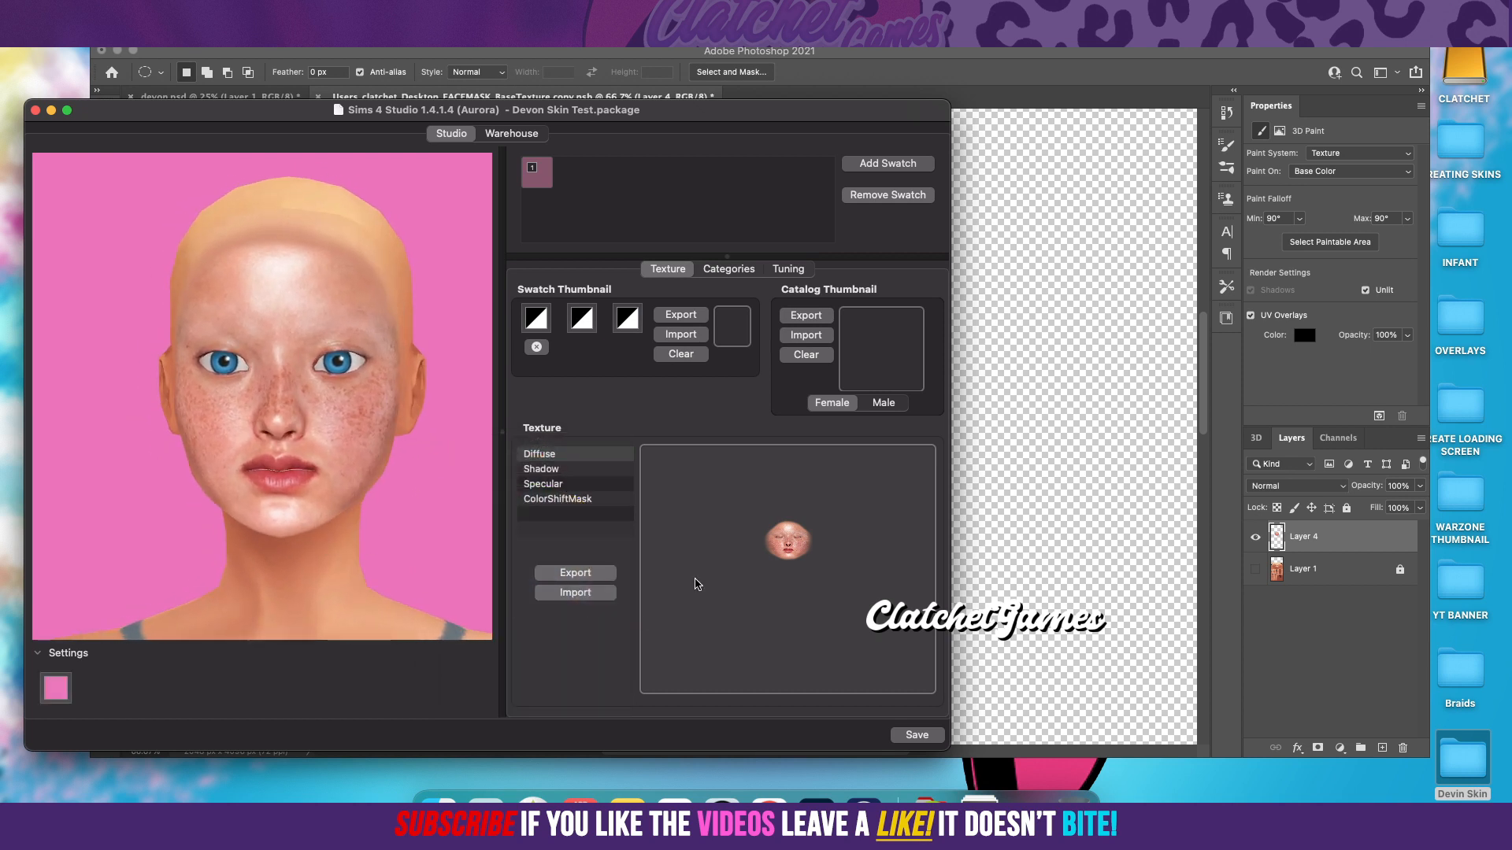
# Step: Import Devin copy.png as the female catalog thumbnail
pyautogui.click(807, 338)
pyautogui.click(930, 182)
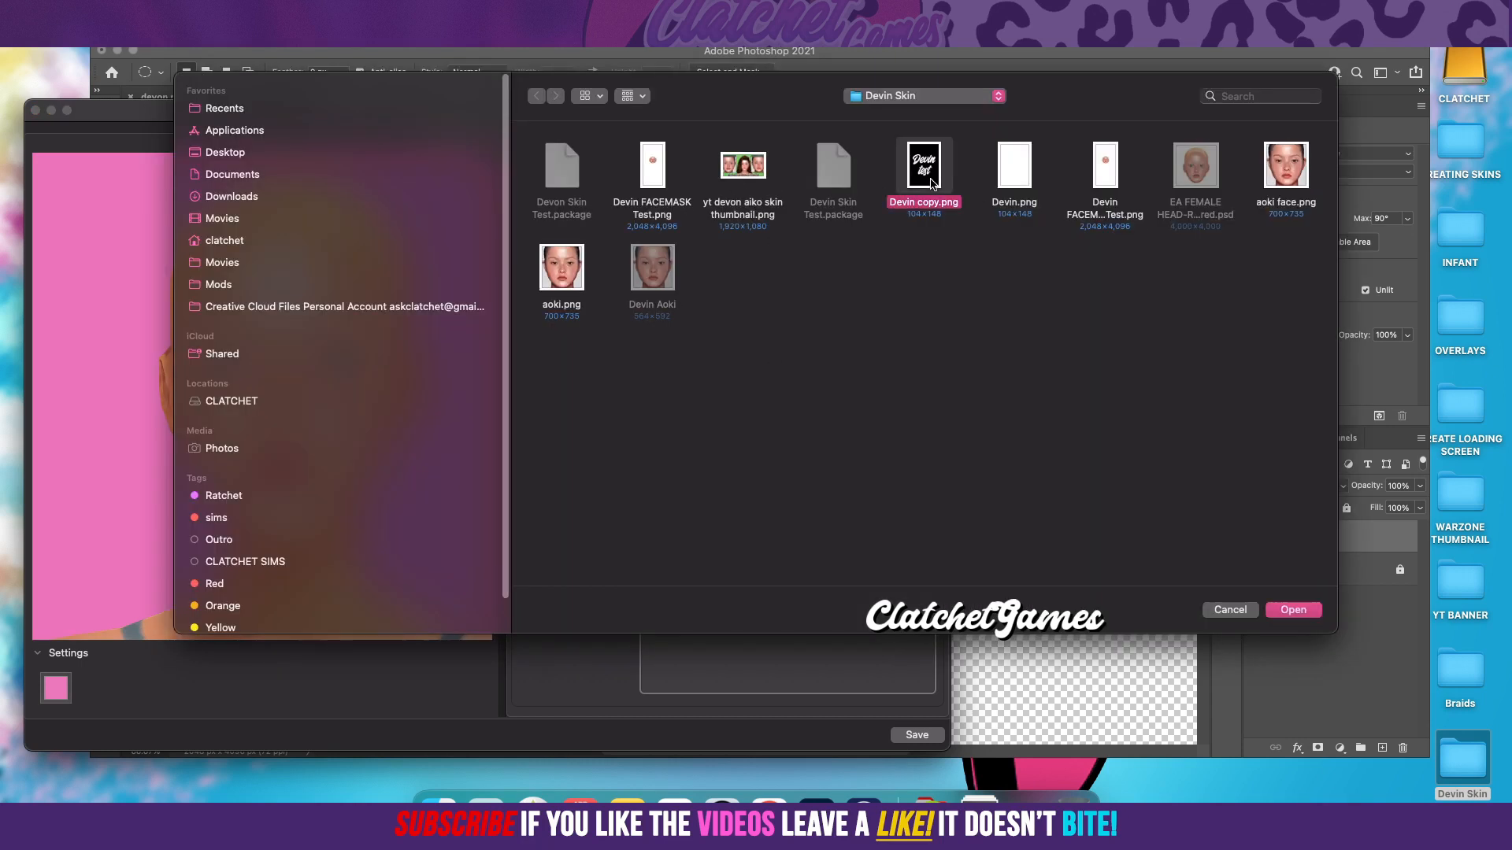
pyautogui.click(1293, 611)
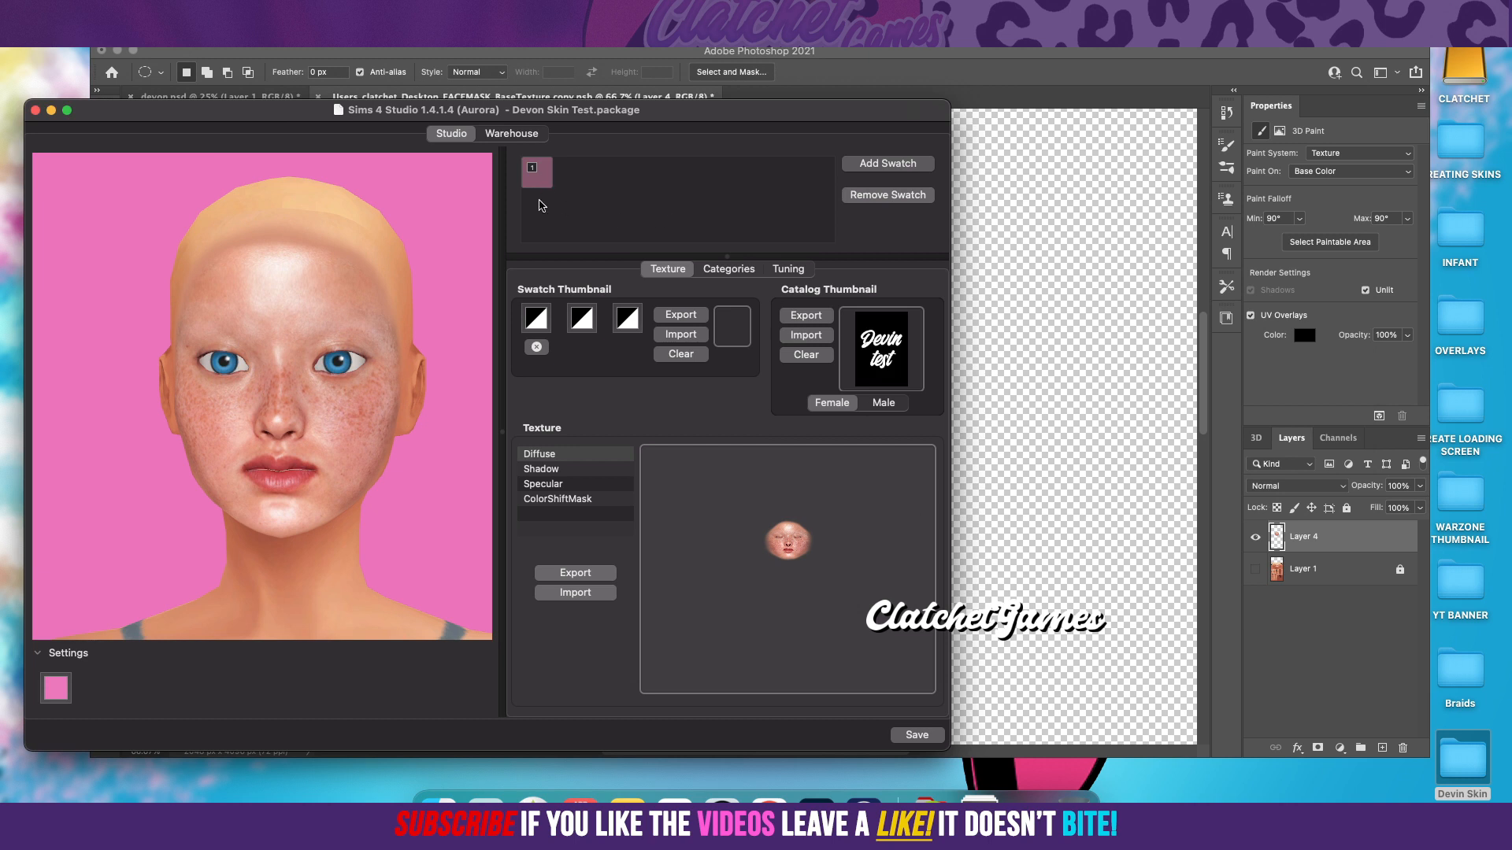
# Step: Set the first swatch thumbnail colour to a skin tone sampled from the Sim's forehead, and save the package
pyautogui.click(536, 319)
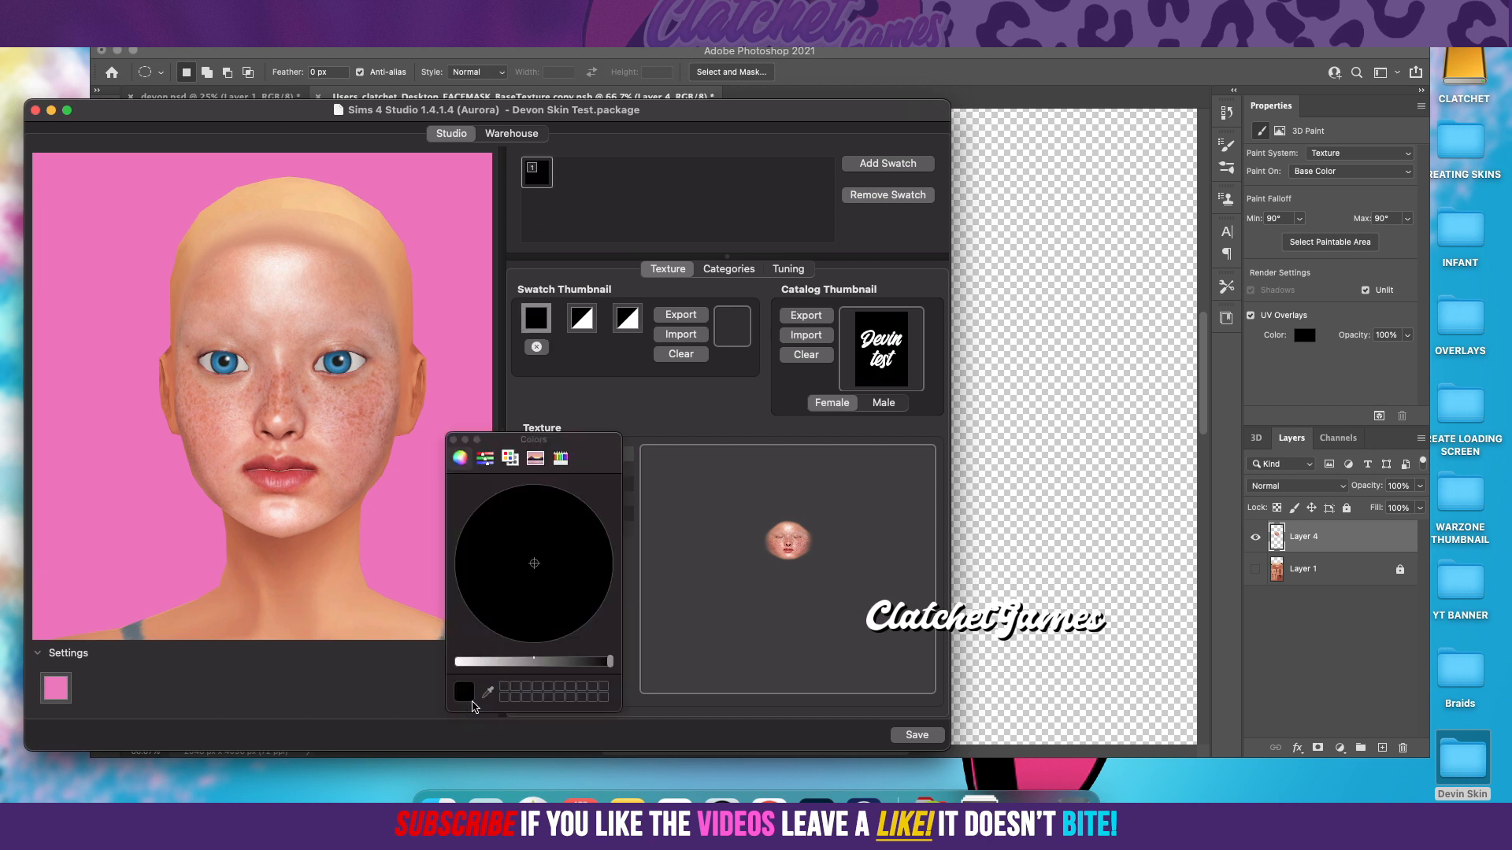
pyautogui.click(488, 692)
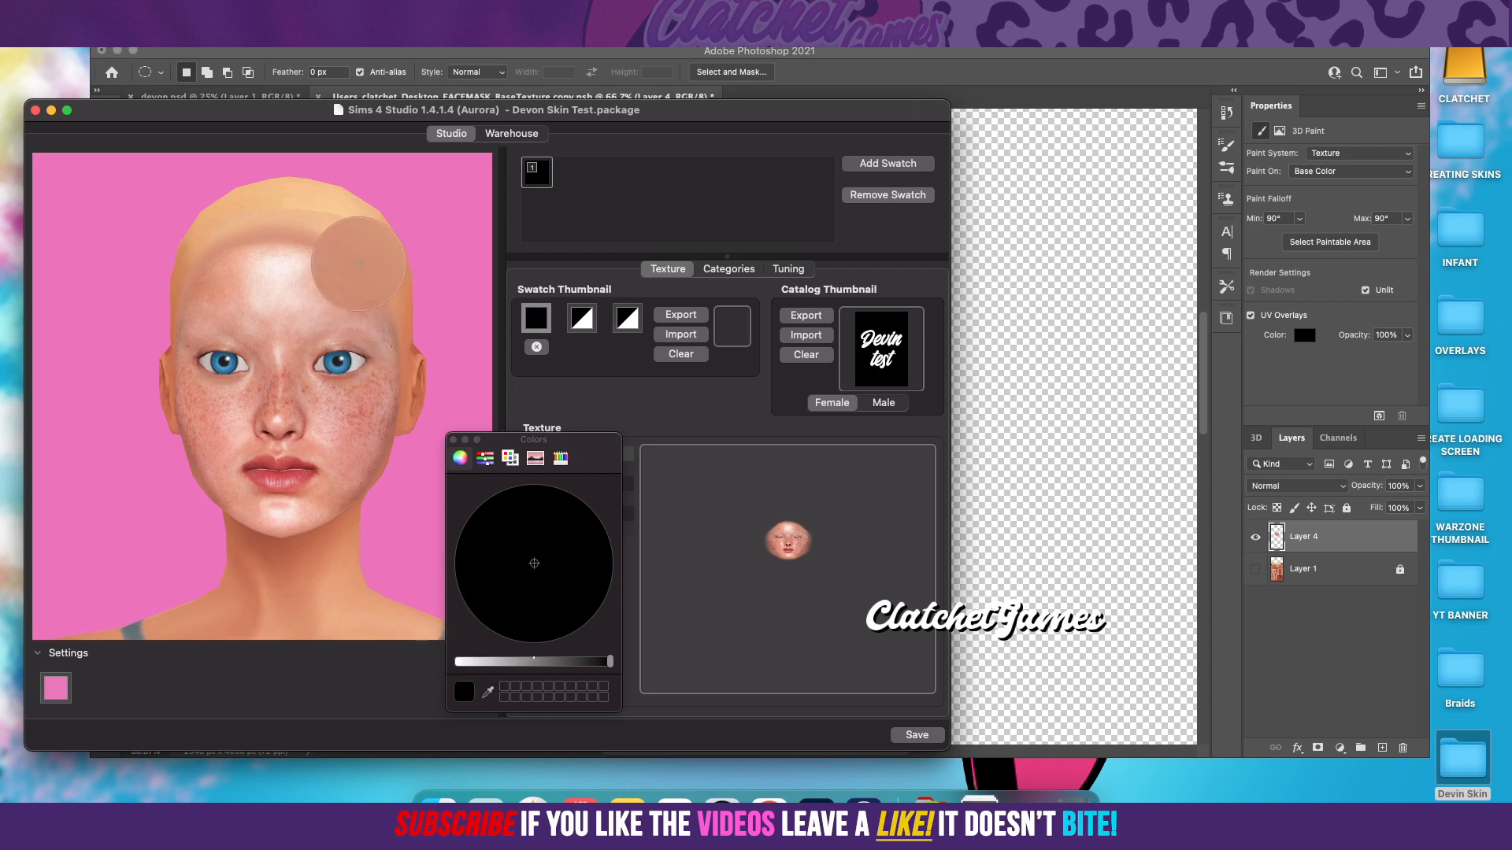
pyautogui.click(361, 301)
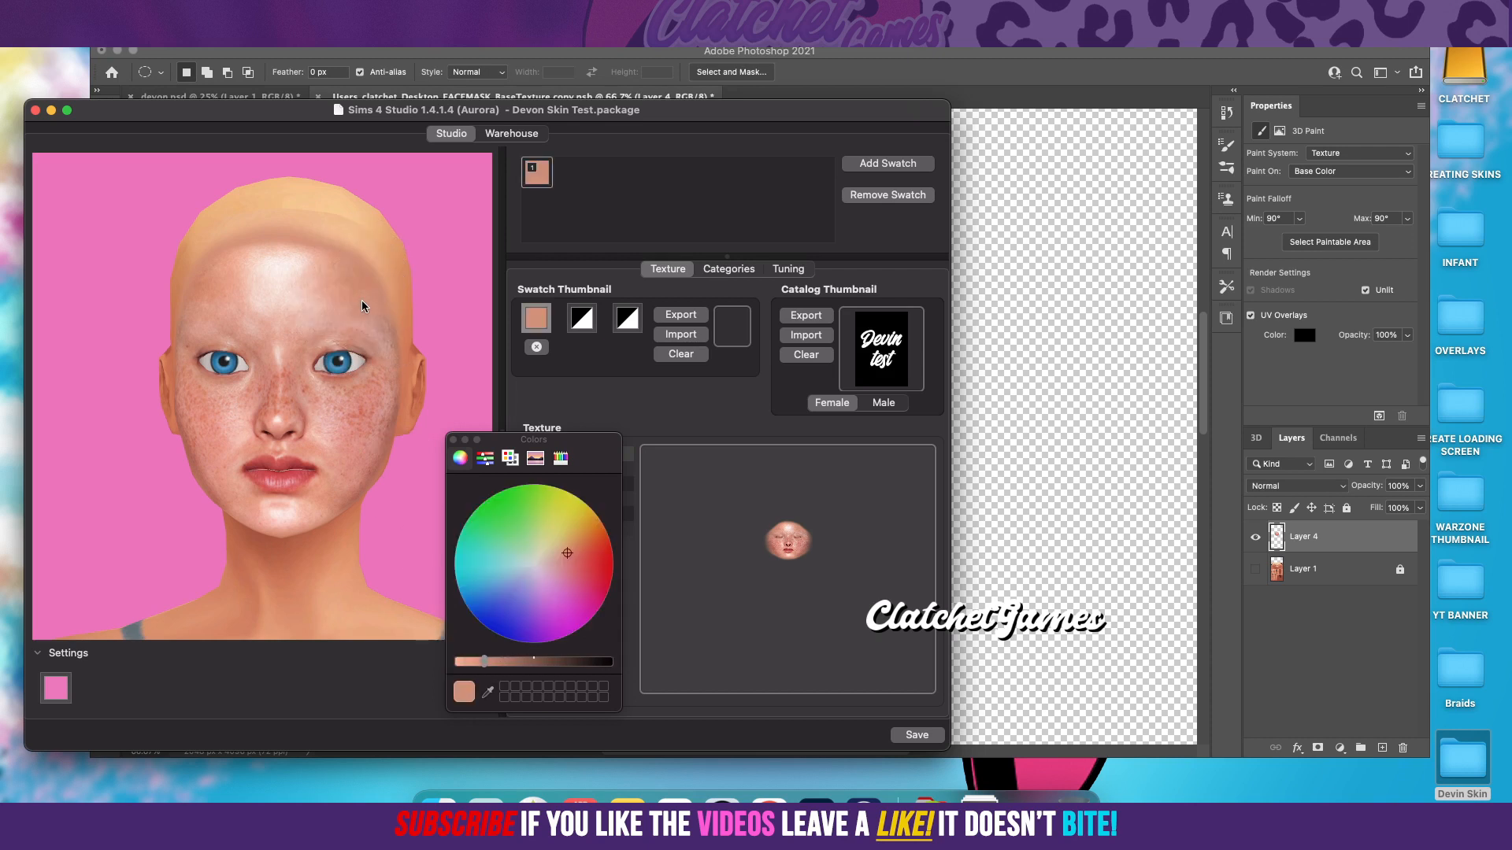
pyautogui.click(453, 440)
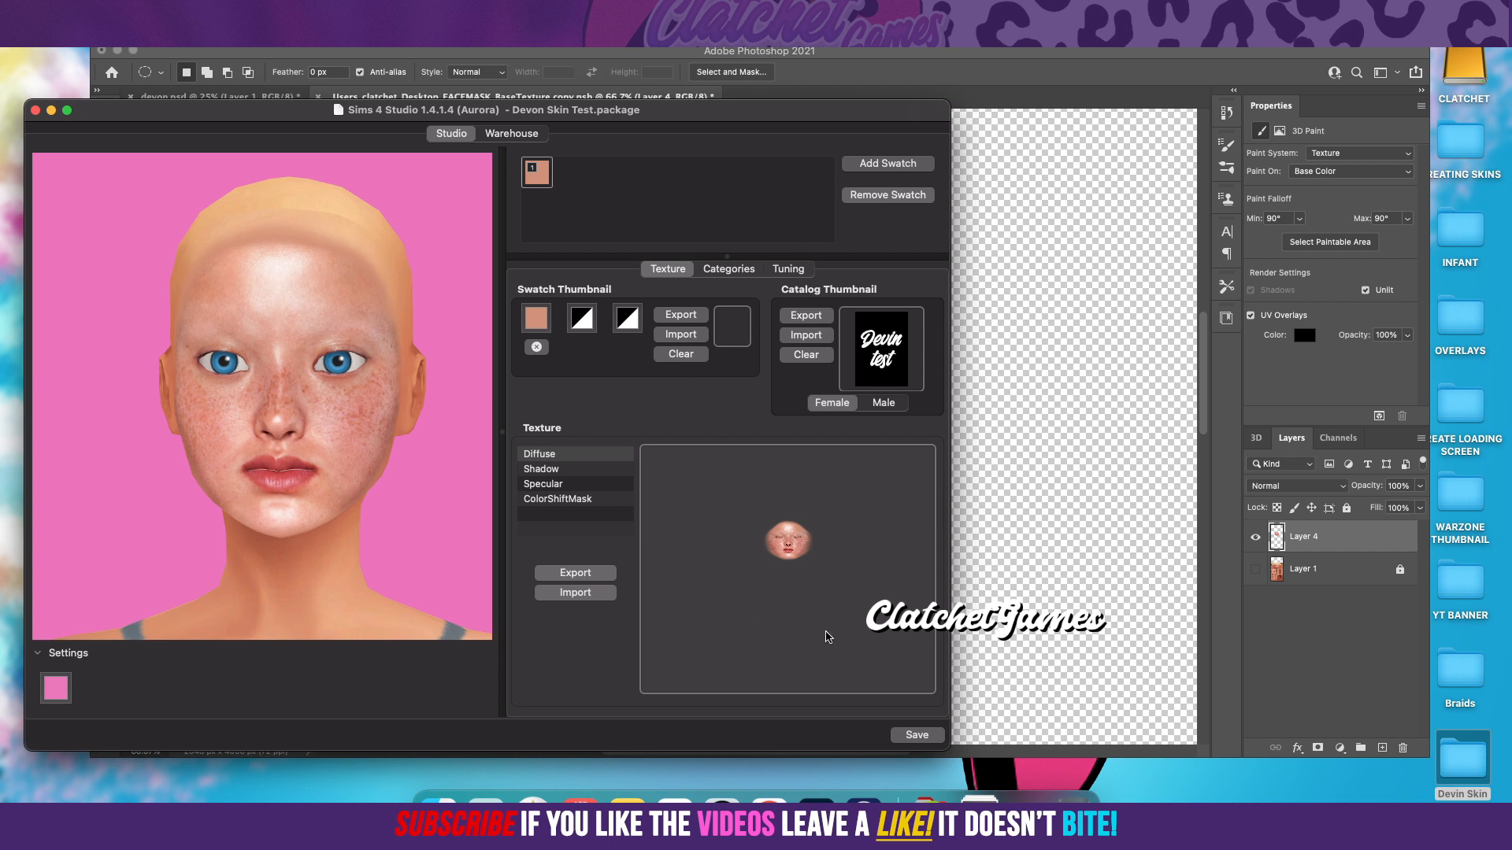
pyautogui.click(913, 735)
pyautogui.click(751, 299)
# Step: Open the Mods folder in Finder, collapse the C L A T C H E T subfolder and expand the TEST subfolder
pyautogui.doubleClick(1462, 757)
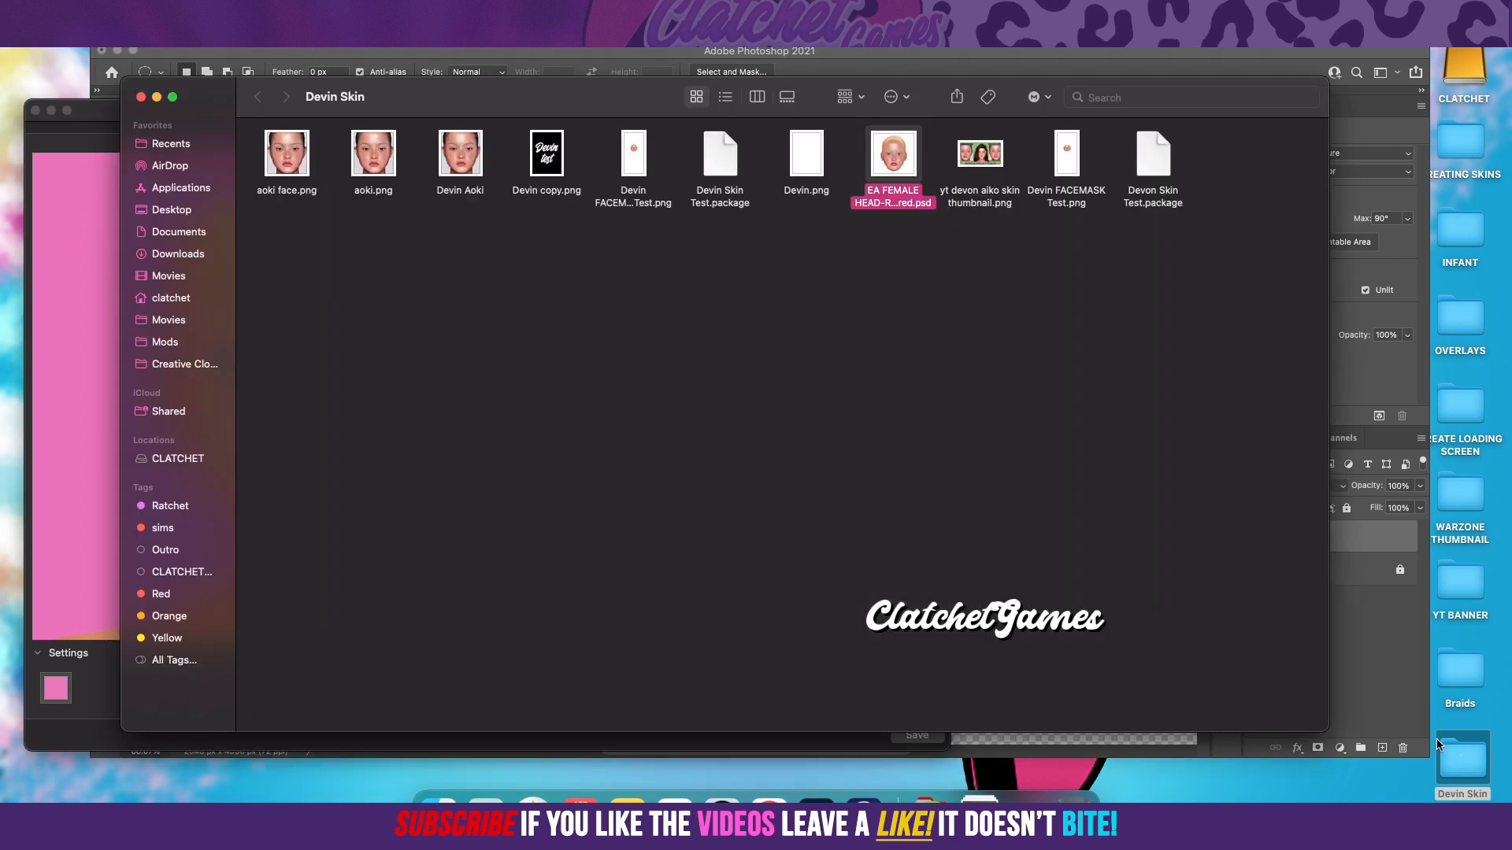
pyautogui.click(159, 344)
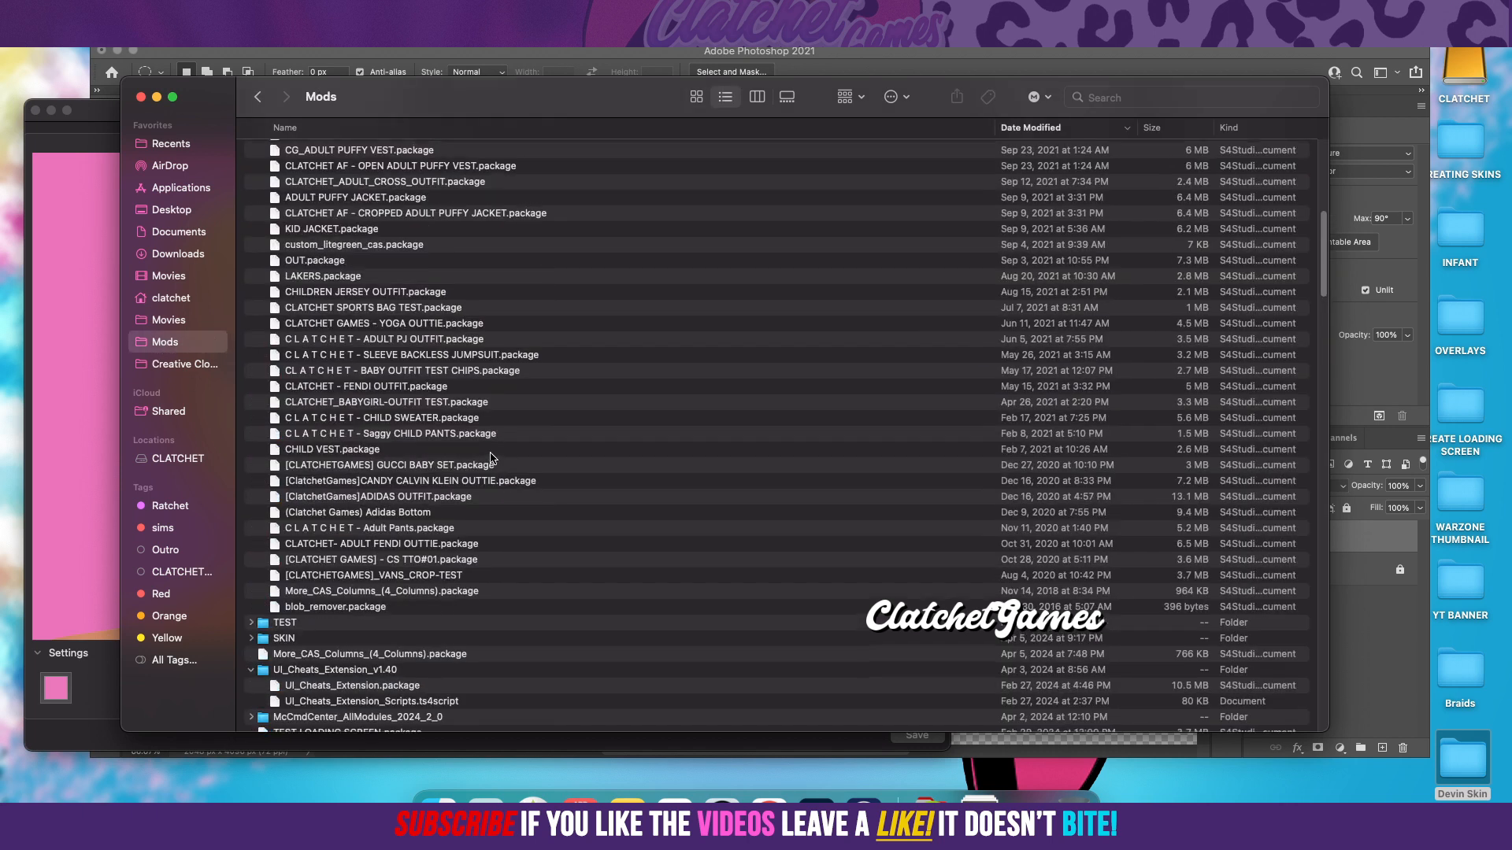
pyautogui.scroll(7, 493, 459)
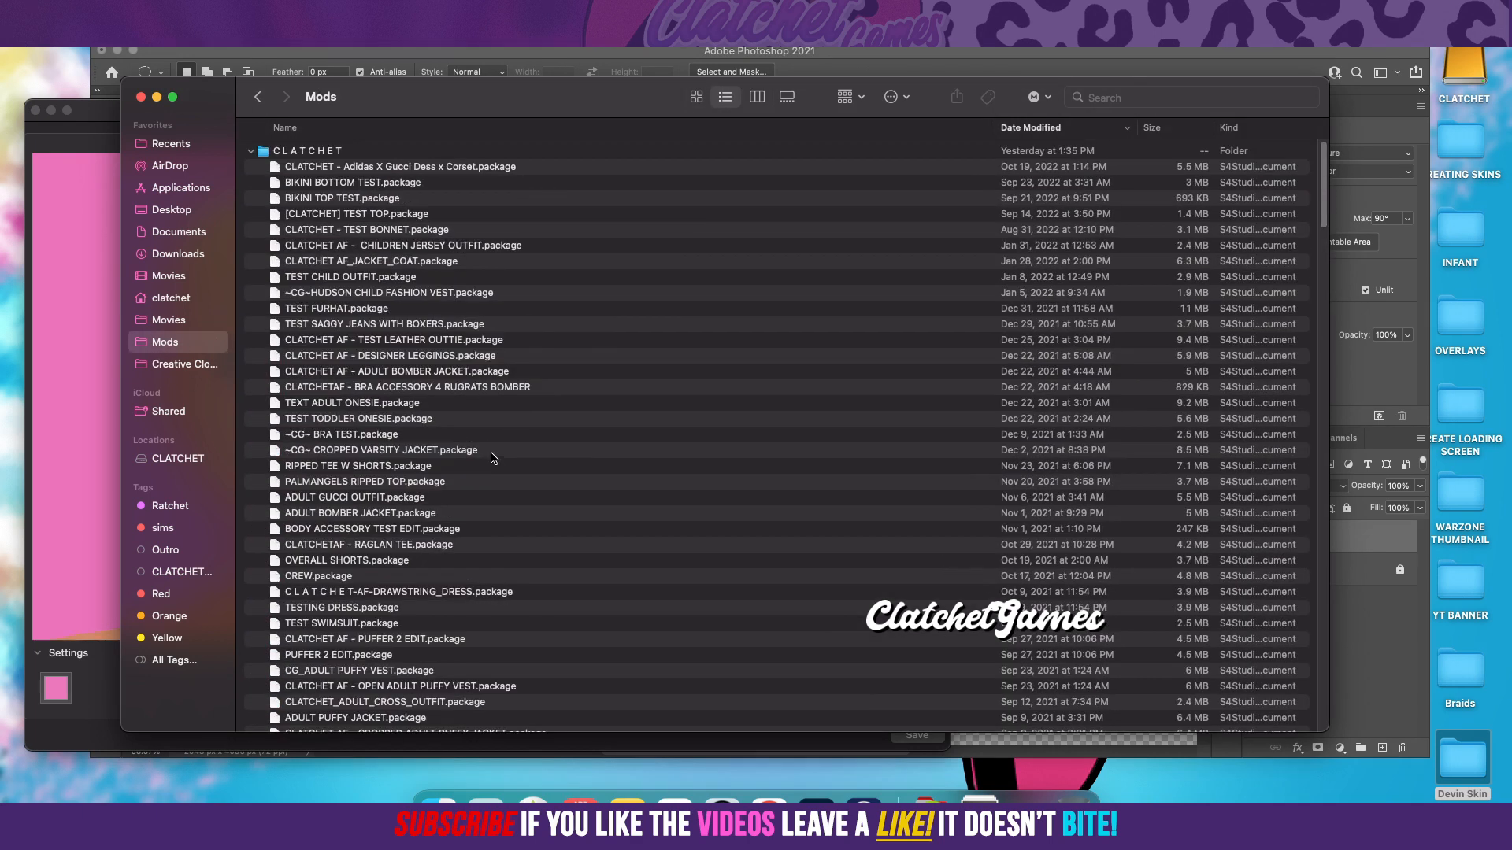
pyautogui.click(252, 152)
pyautogui.click(251, 167)
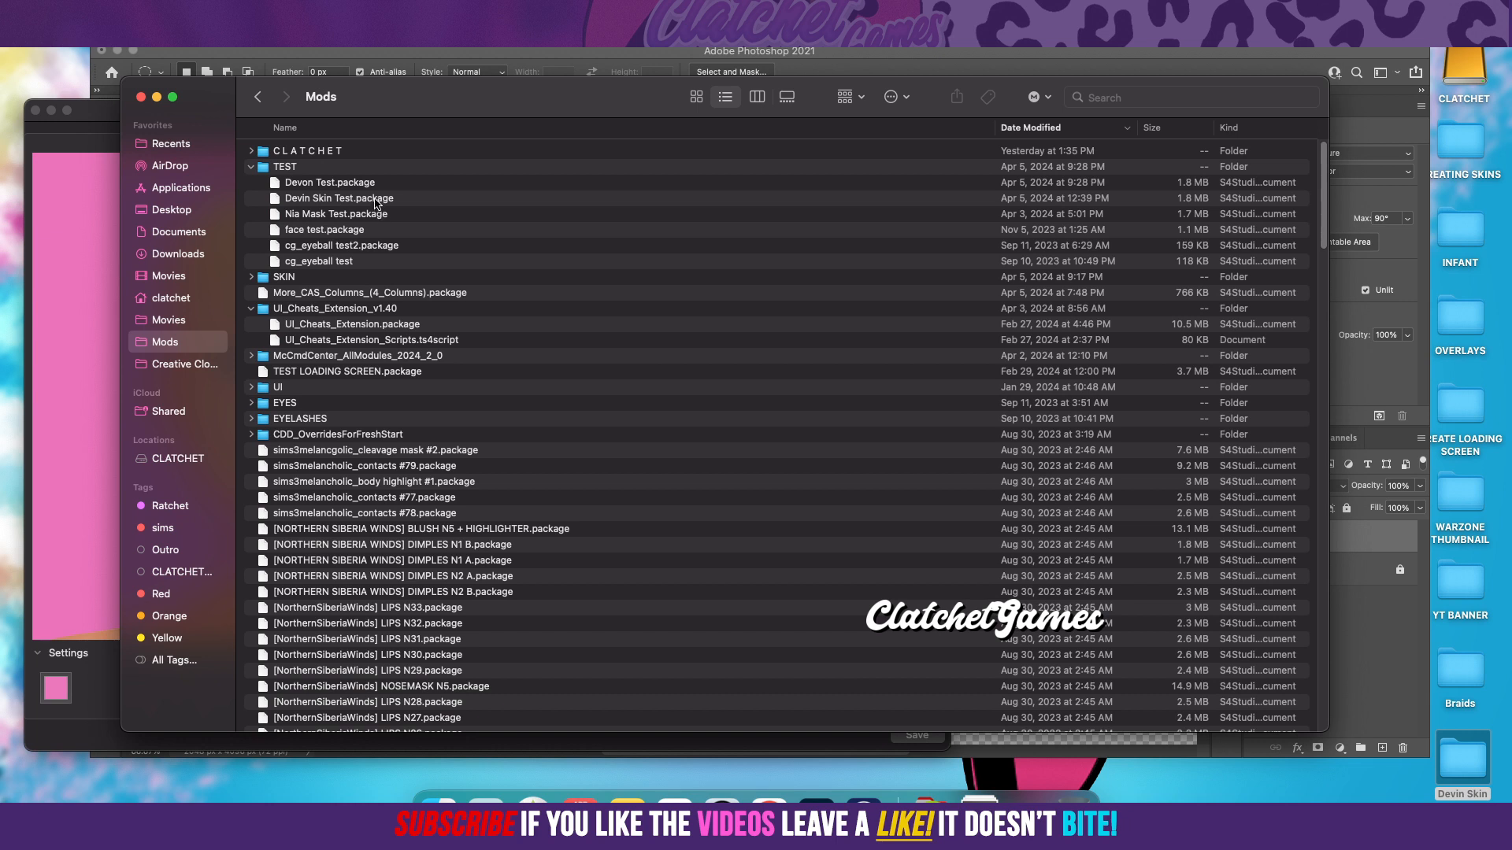
# Step: Delete the old Devon Test.package and Devin Skin Test.package files from the TEST subfolder of Mods
pyautogui.click(376, 201)
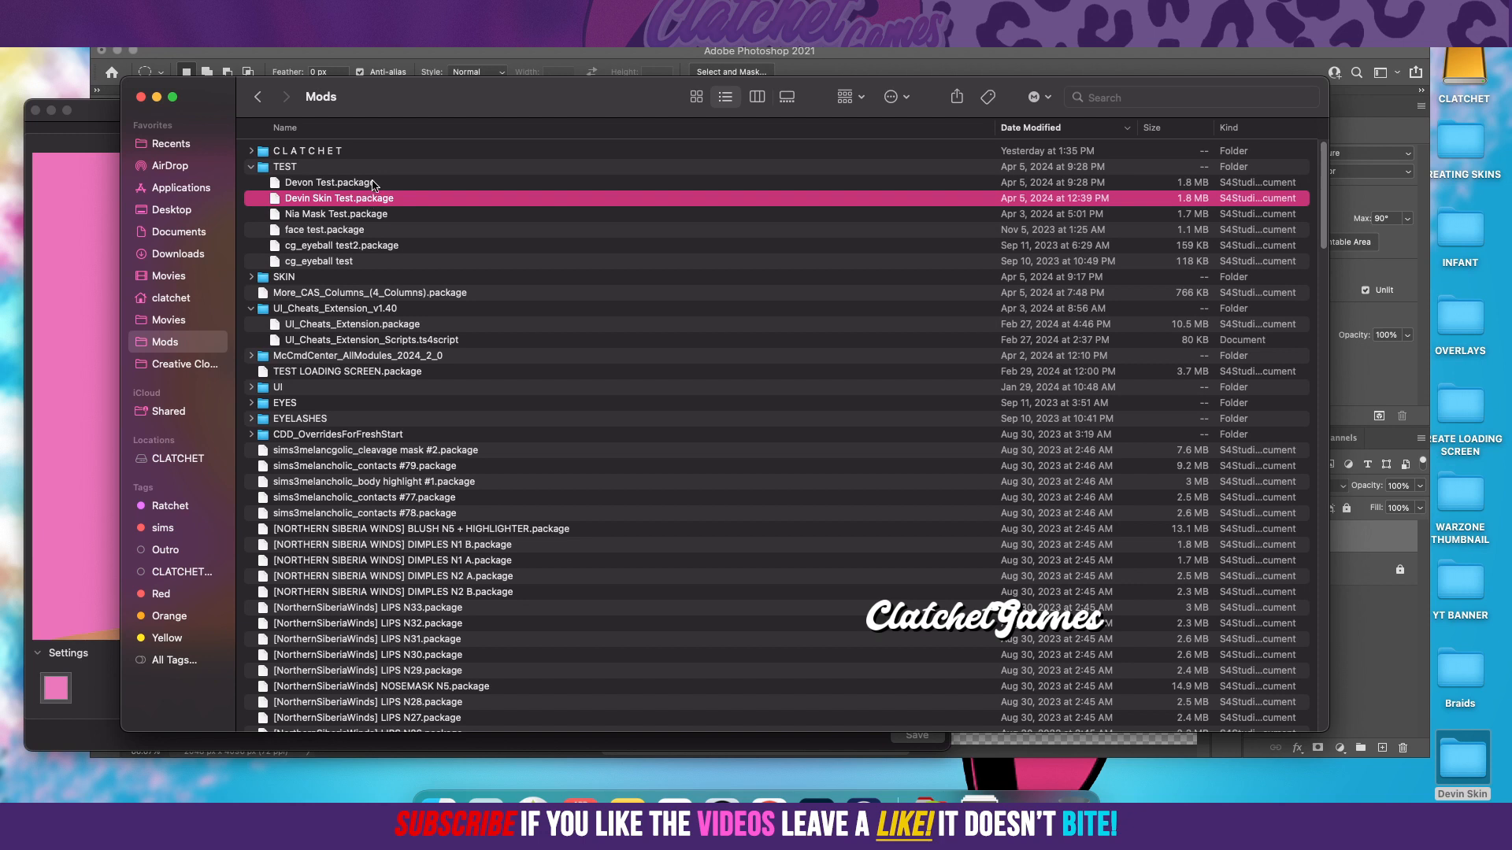
pyautogui.keyDown('super'); pyautogui.click(374, 185); pyautogui.keyUp('super')
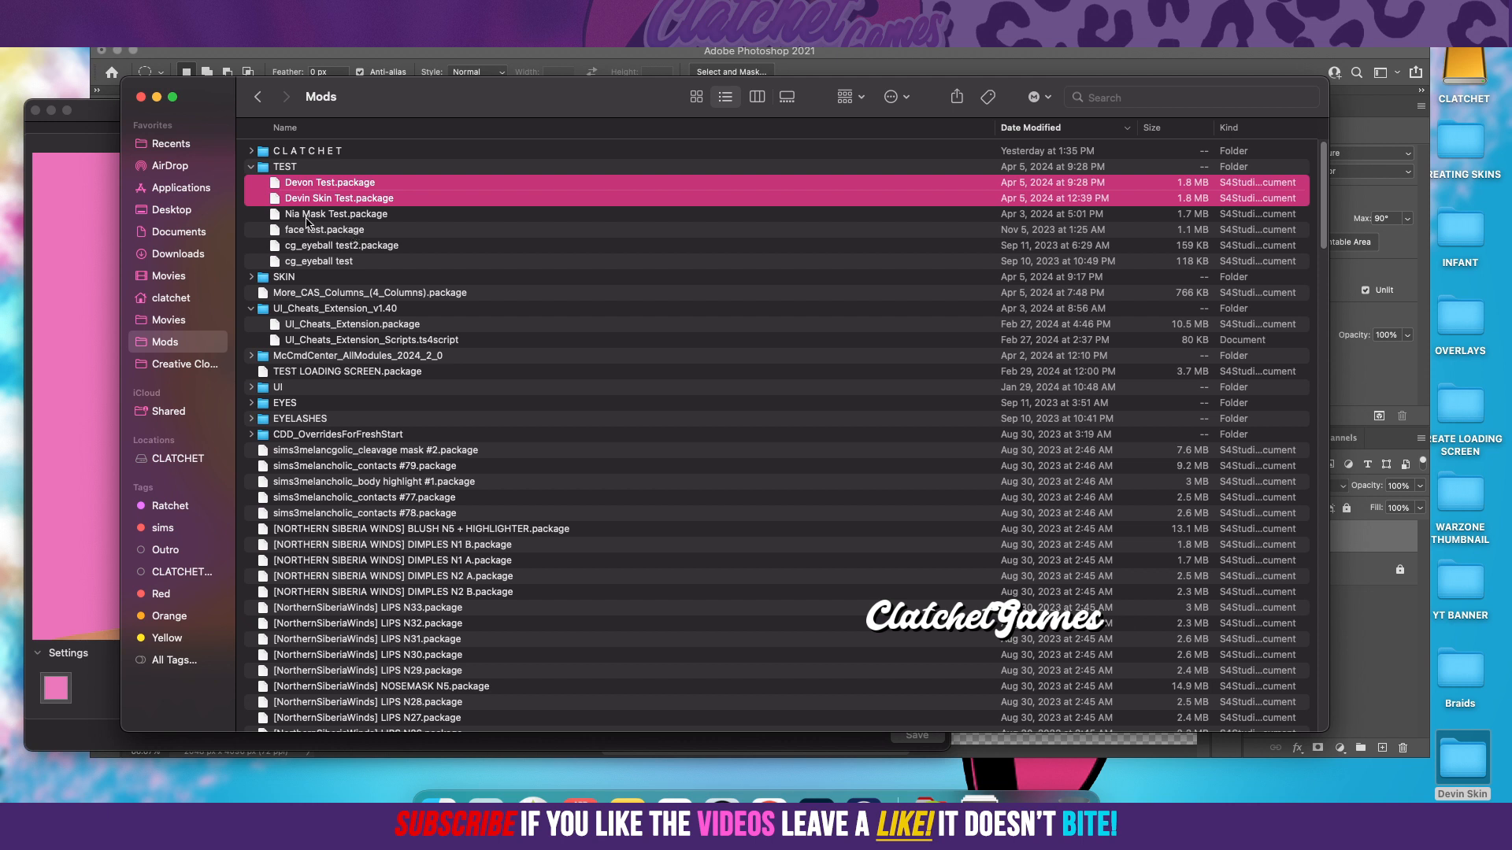
pyautogui.press('super+BackSpace')
pyautogui.moveTo(217, 236); pyautogui.dragTo(177, 233)
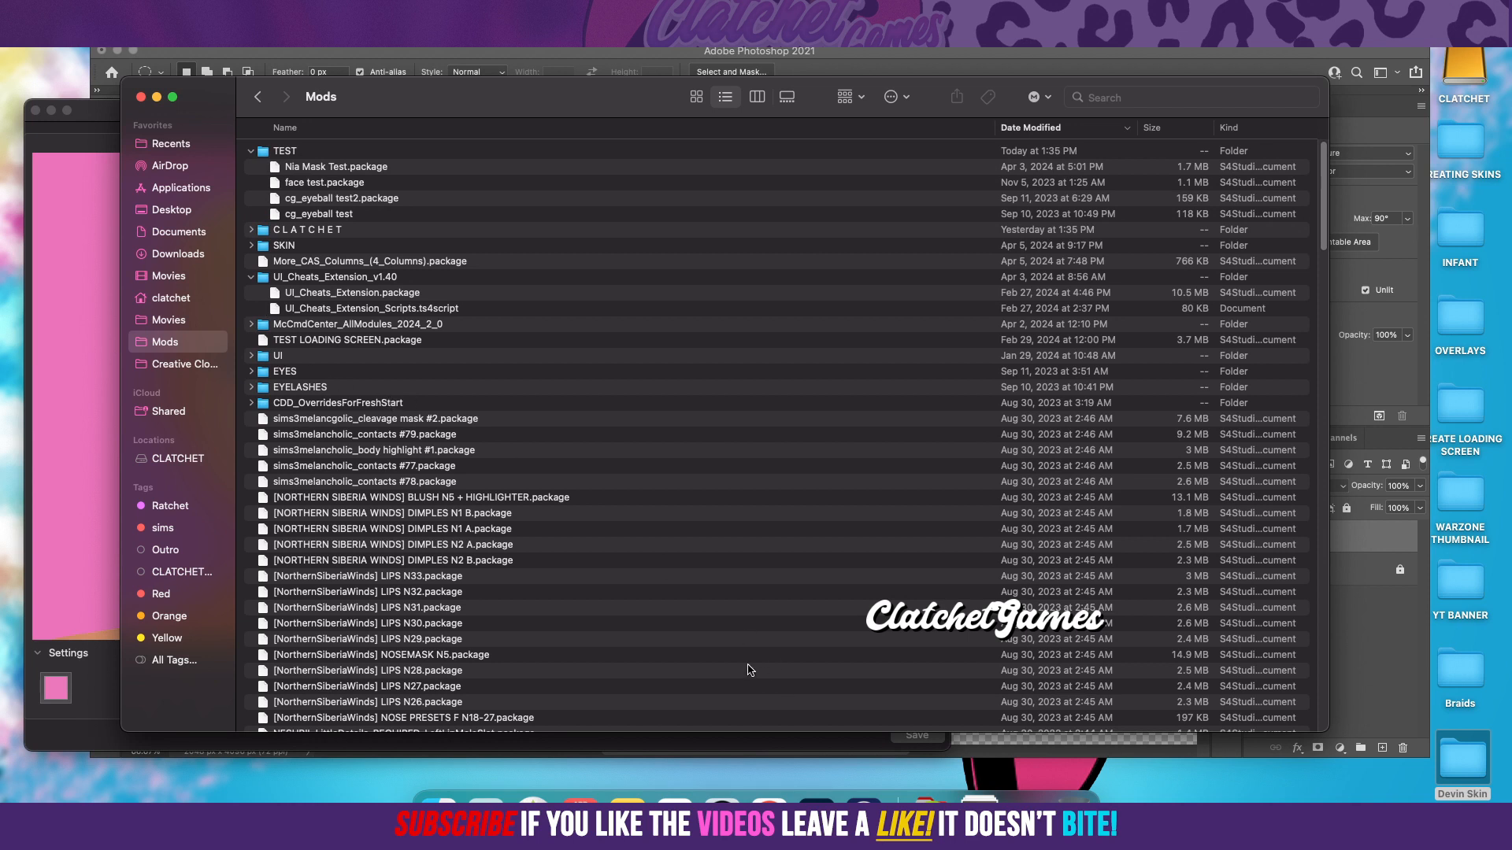
# Step: Move Devon Skin Test.package from the Devin Skin desktop folder into the Mods folder and close the Devin Skin window
pyautogui.moveTo(556, 102); pyautogui.dragTo(554, 193)
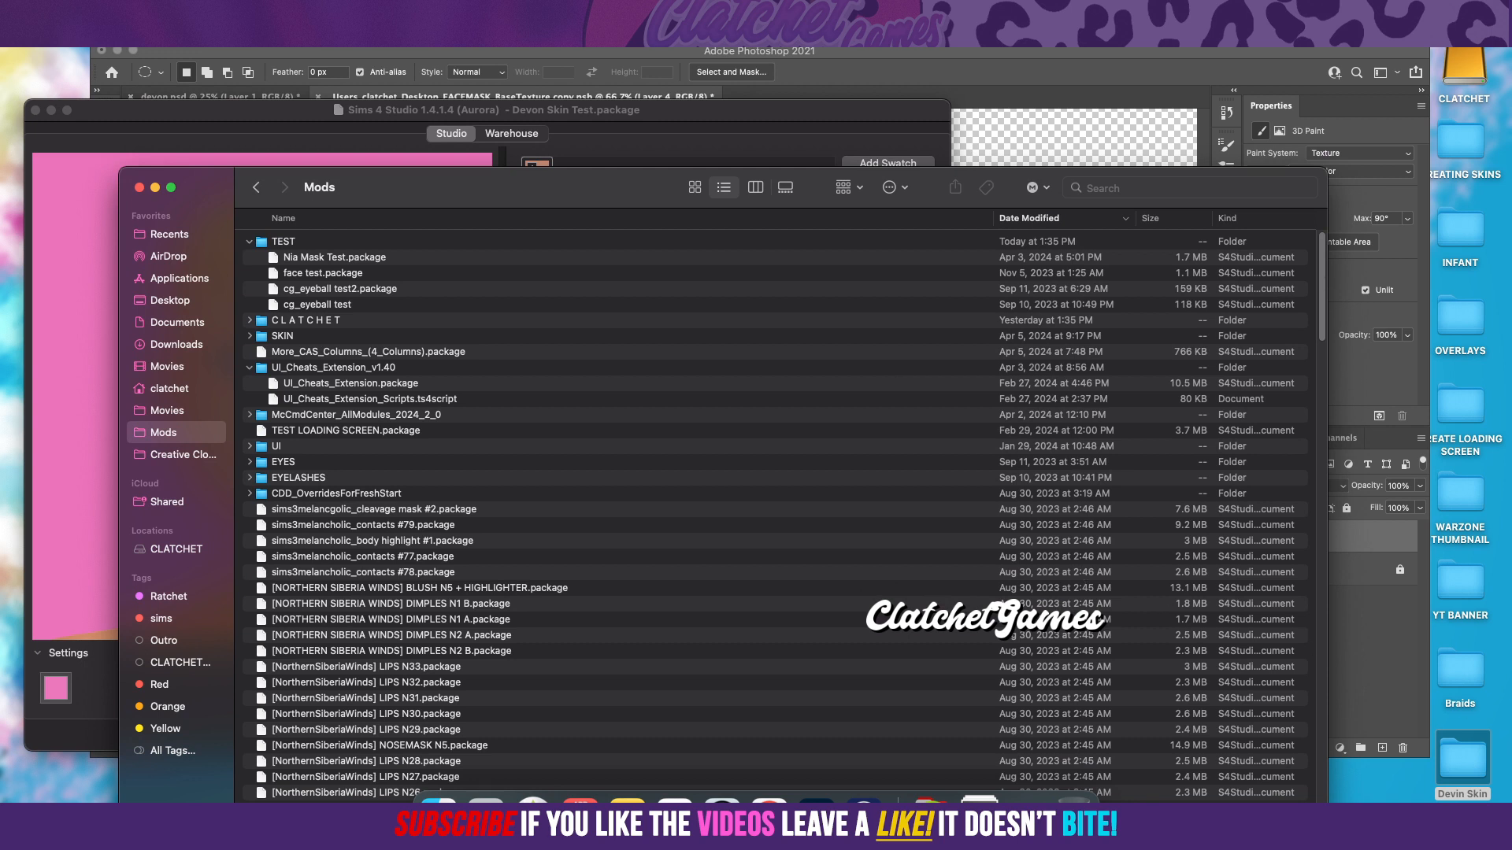
pyautogui.doubleClick(1462, 760)
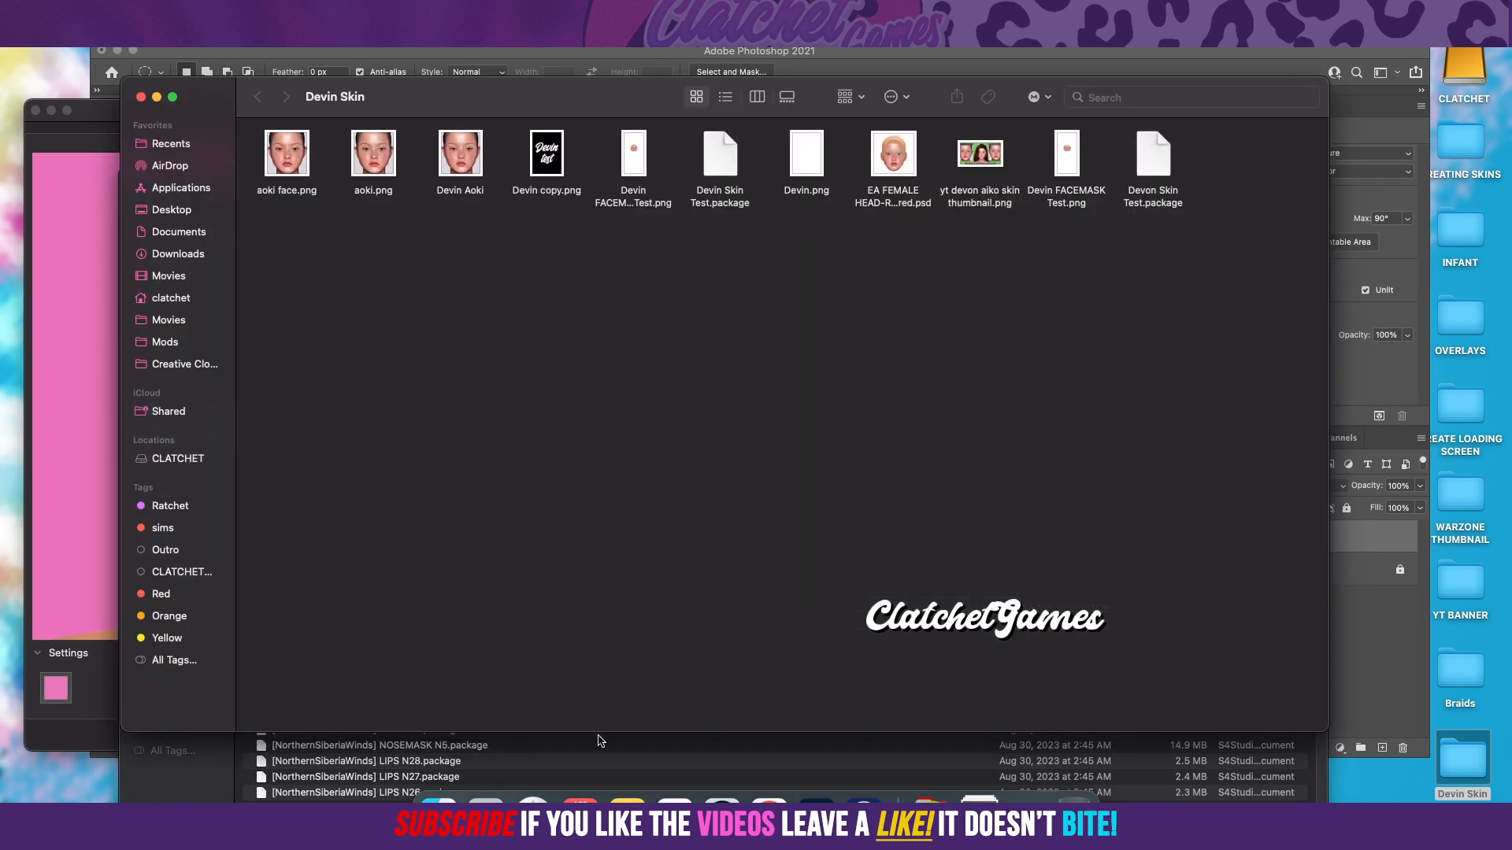
pyautogui.click(616, 760)
pyautogui.moveTo(935, 182); pyautogui.dragTo(0, 131)
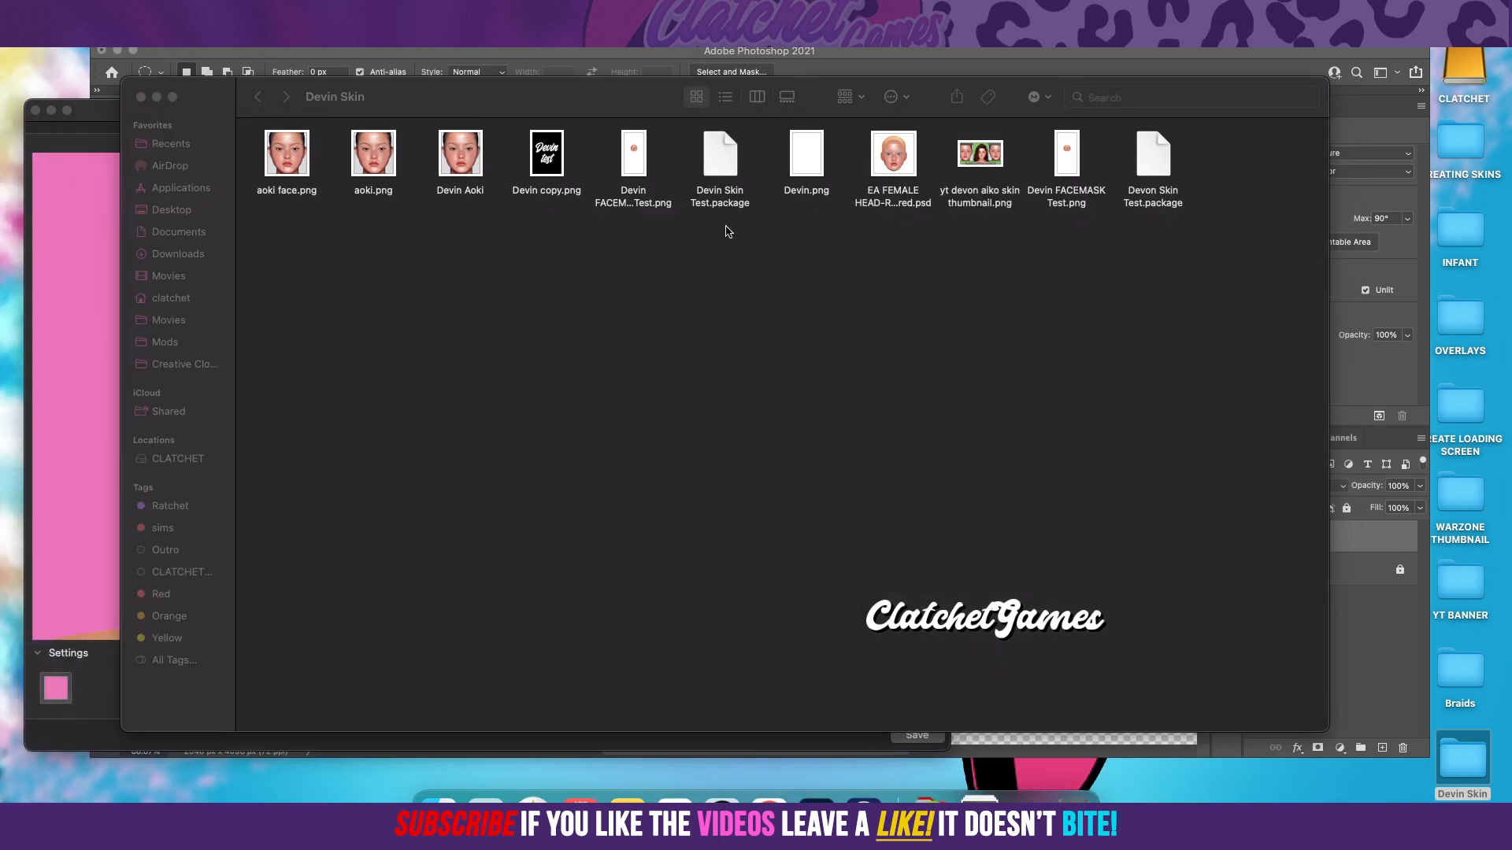
pyautogui.click(1163, 169)
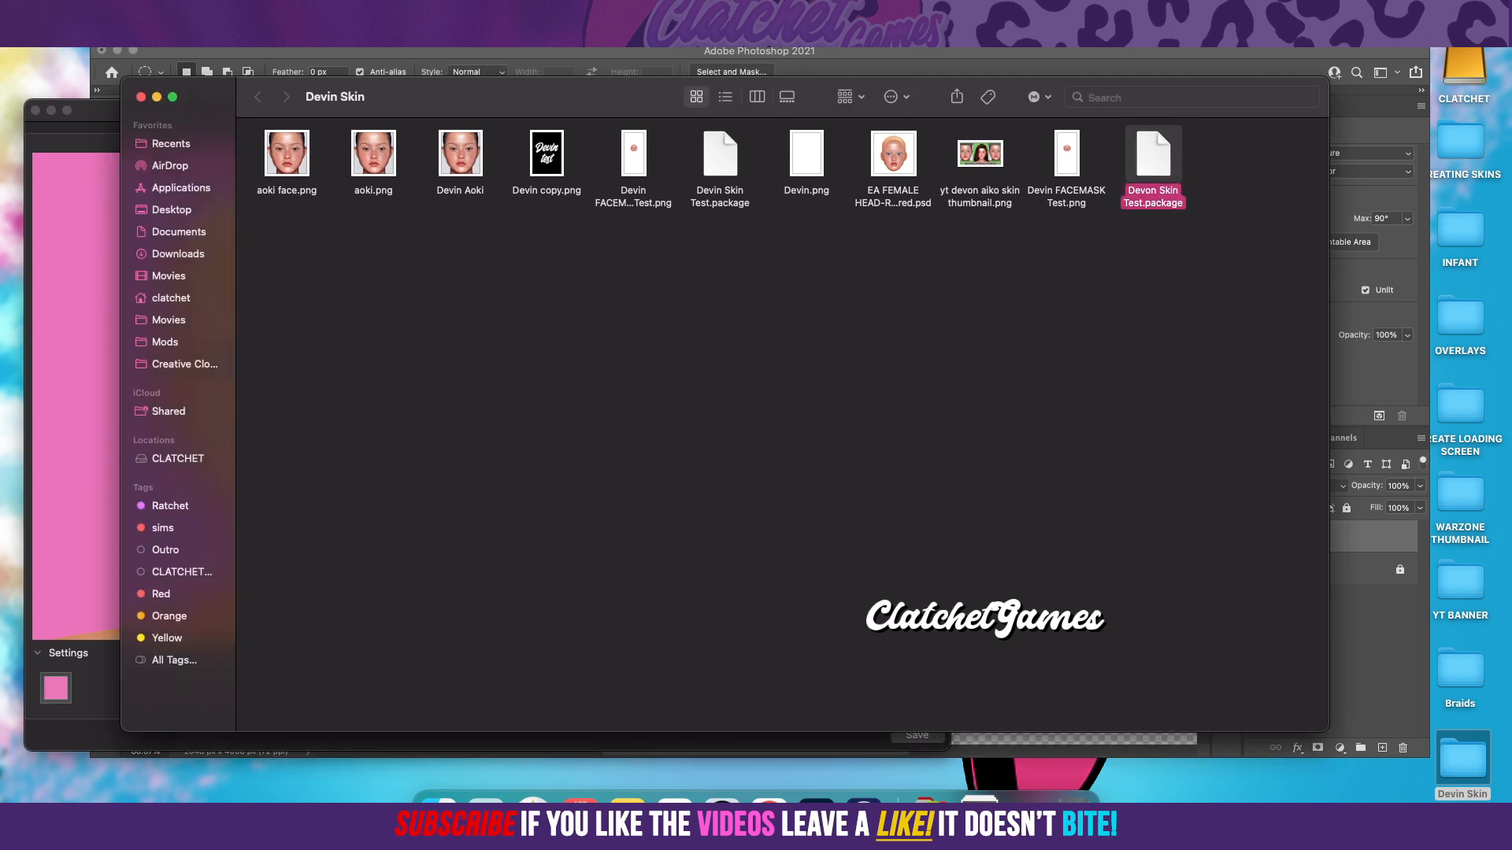
pyautogui.press('super+BackSpace')
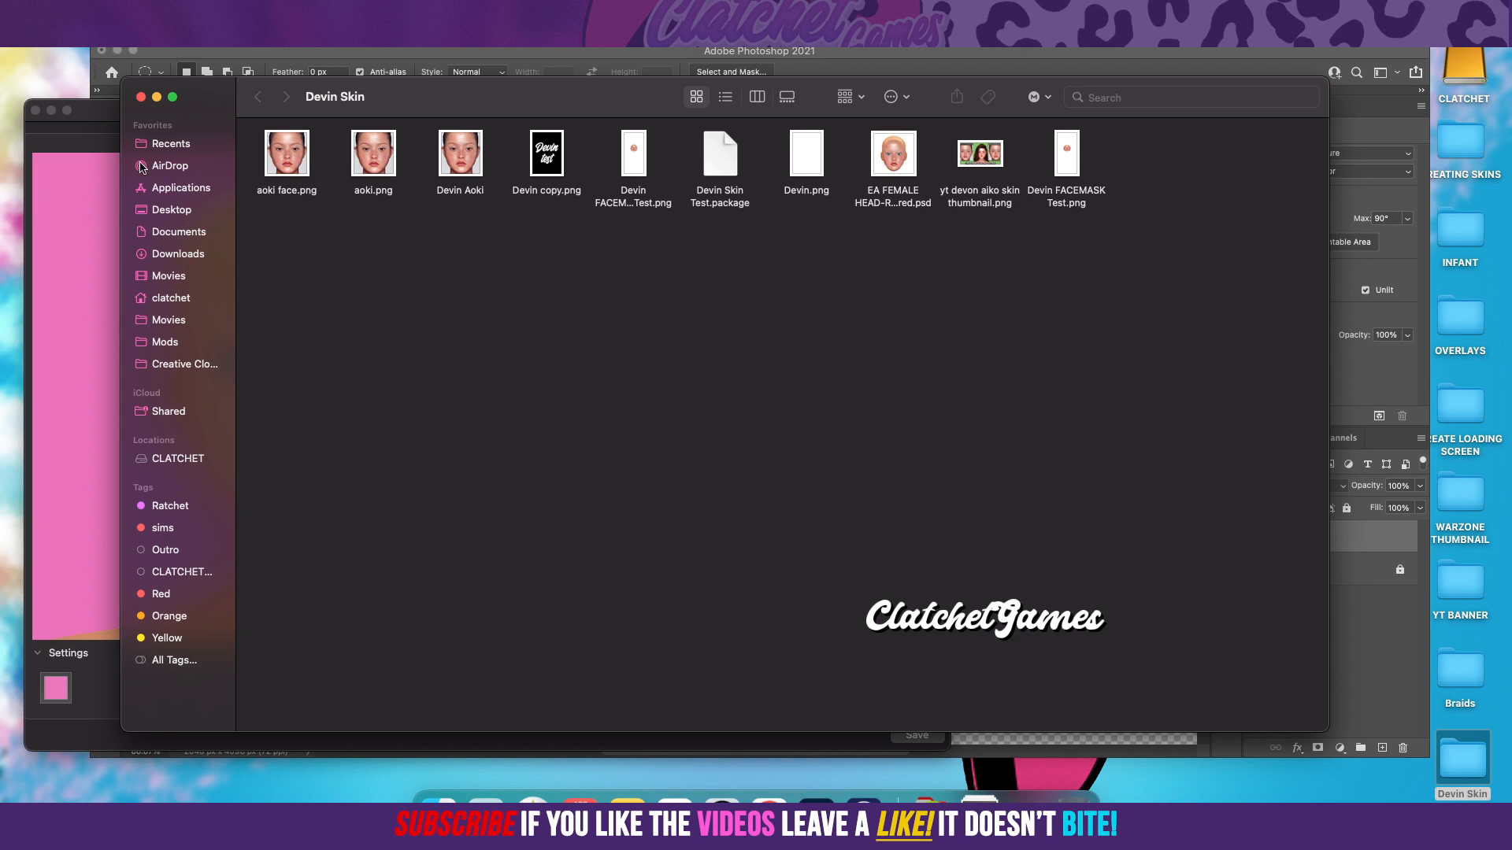
pyautogui.click(141, 98)
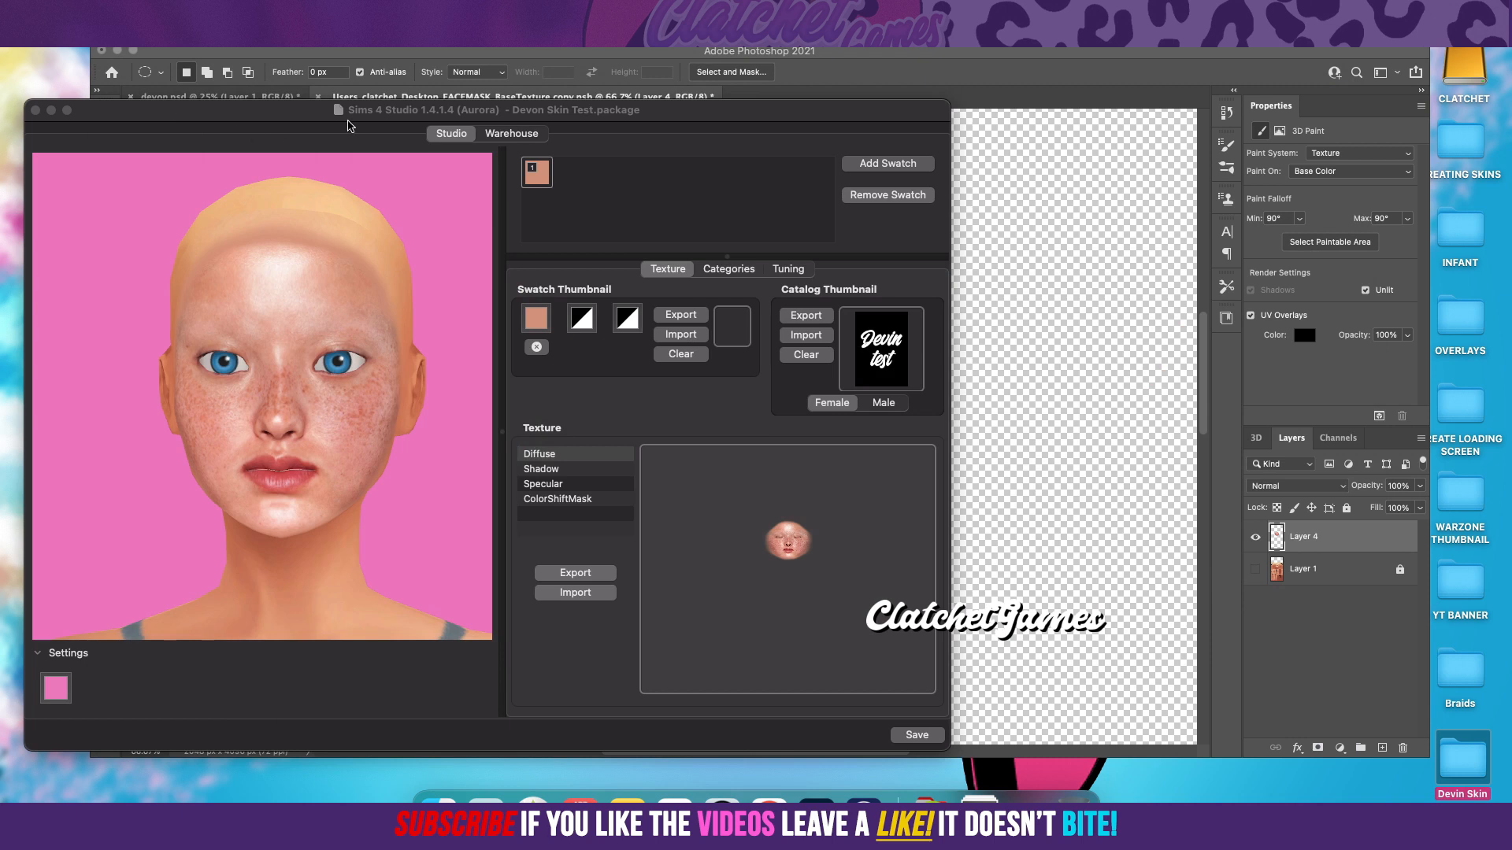
pyautogui.moveTo(262, 121); pyautogui.dragTo(433, 120)
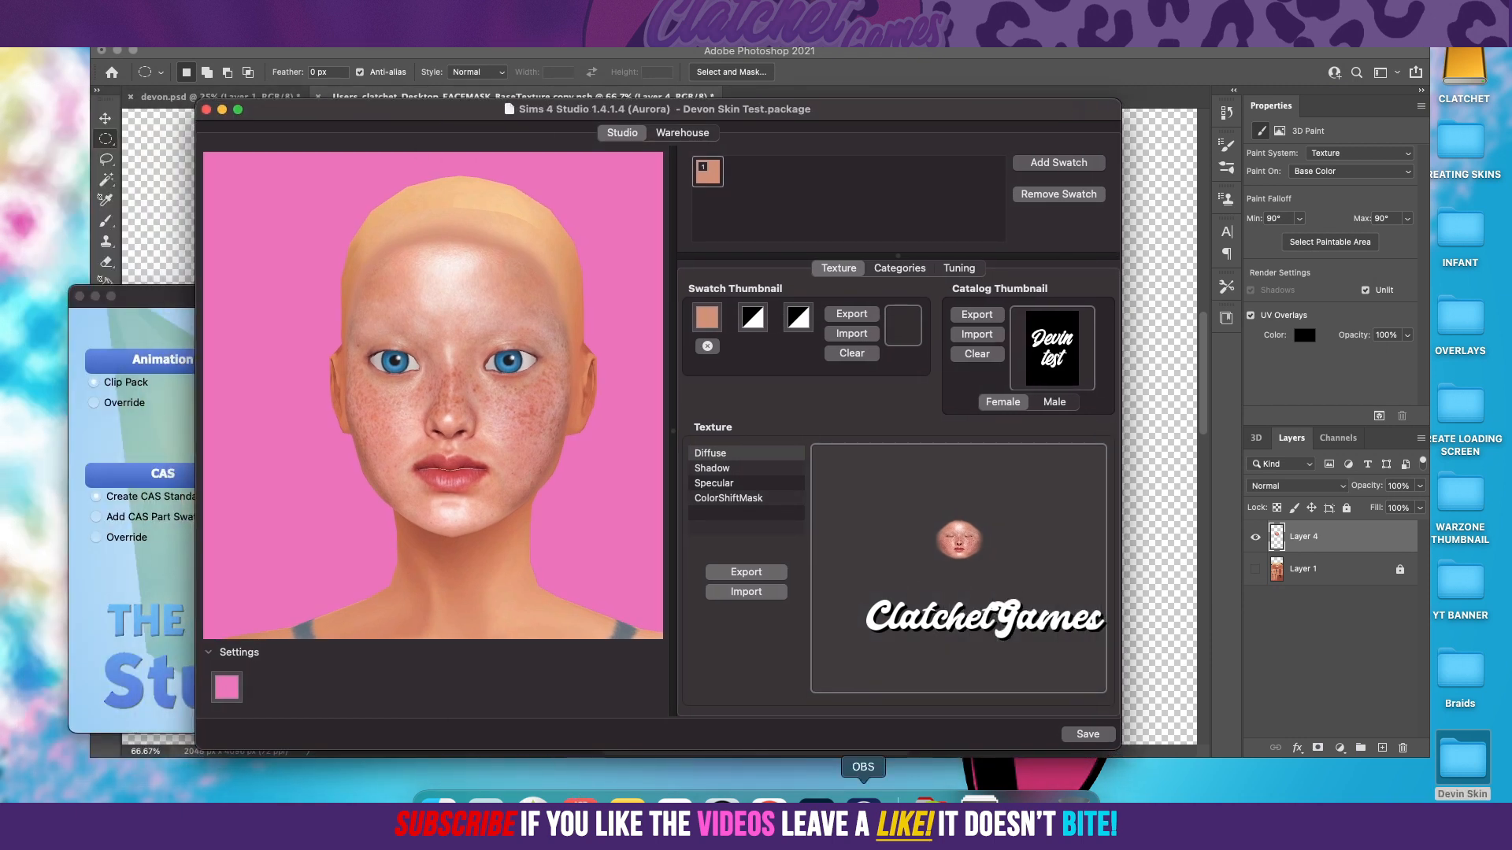
pyautogui.click(864, 813)
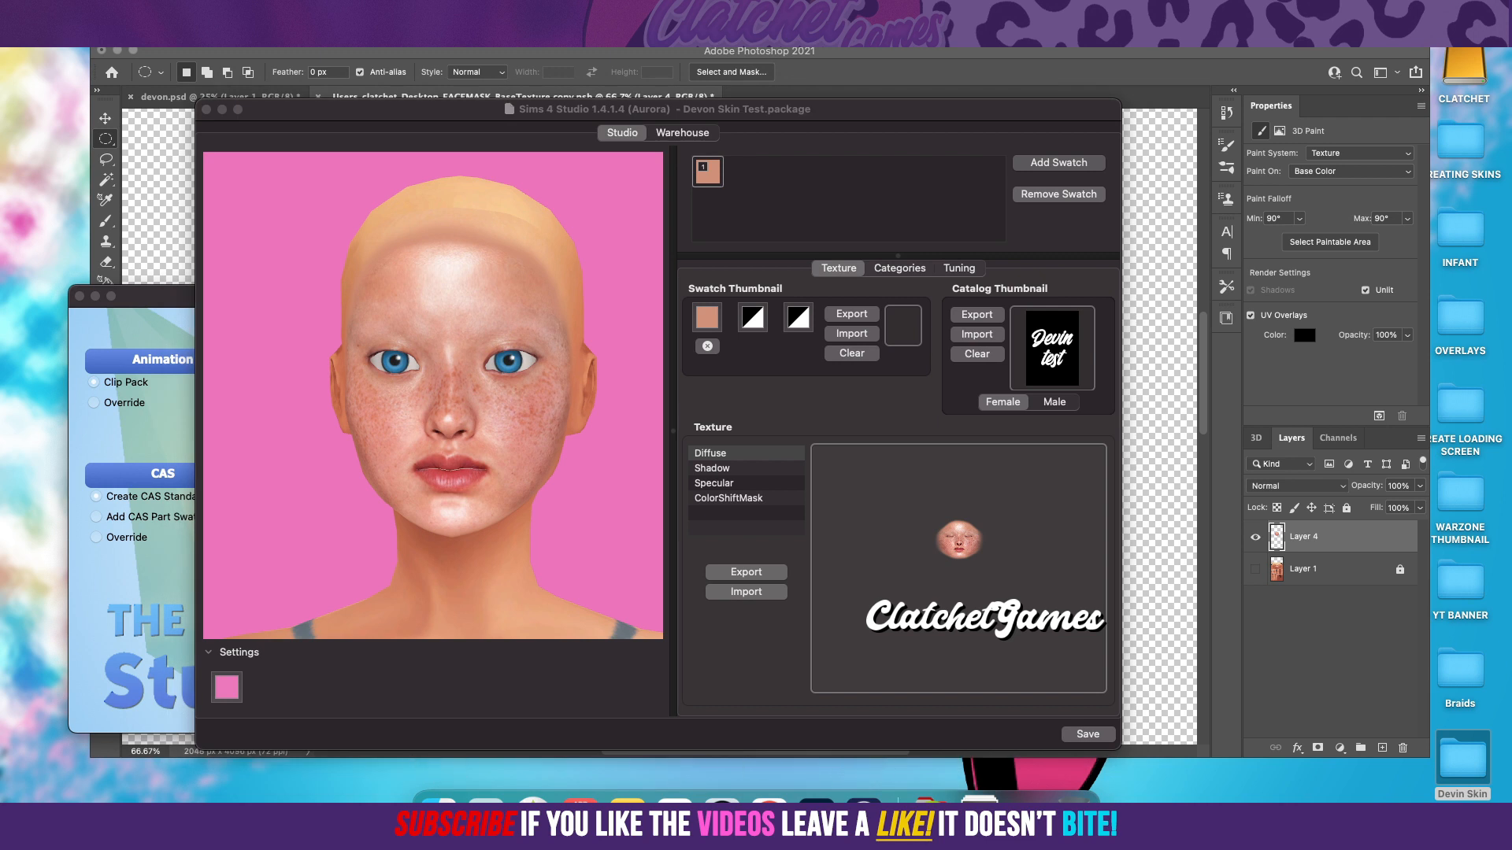